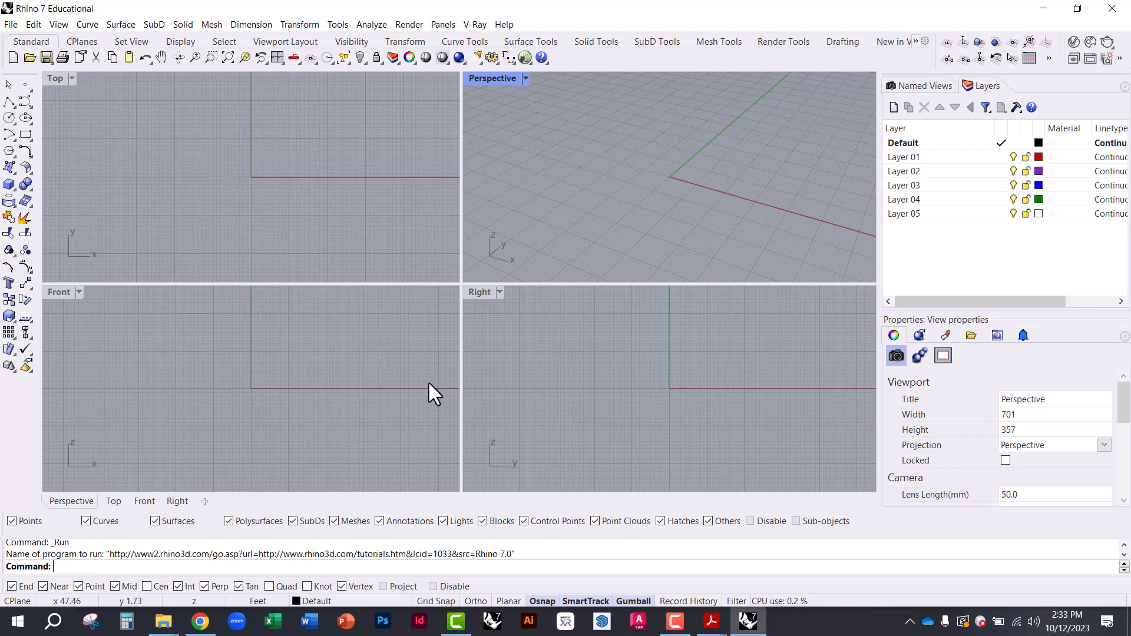
# - Draw a straight freehand line diagonally across the ground plane near the origin in the Perspective viewport
pyautogui.write('line')
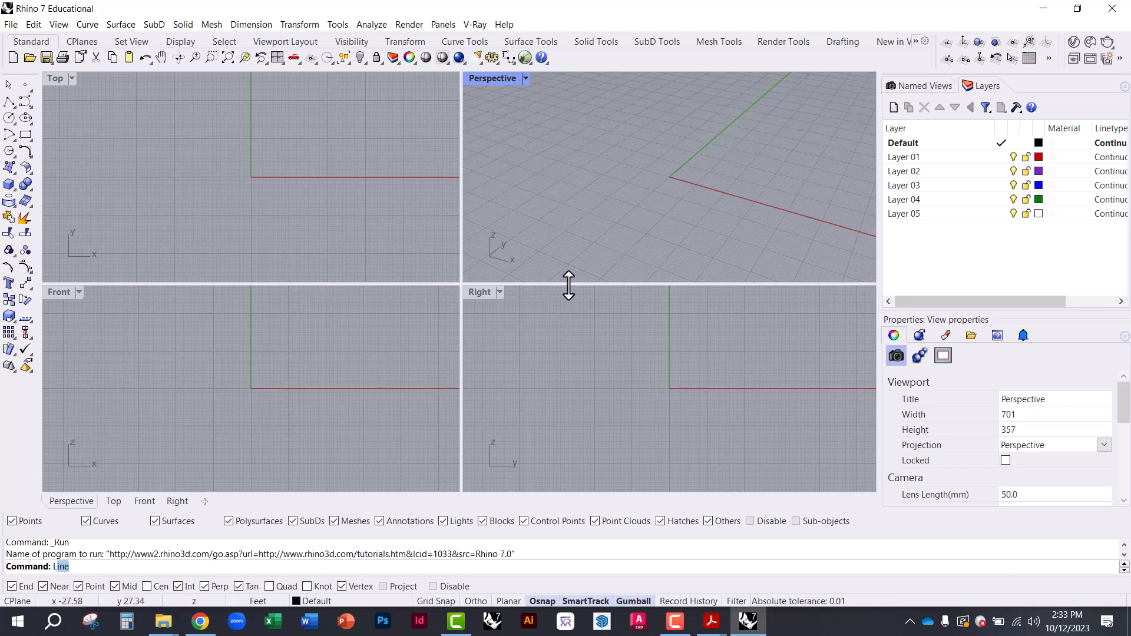
pyautogui.press('Return')
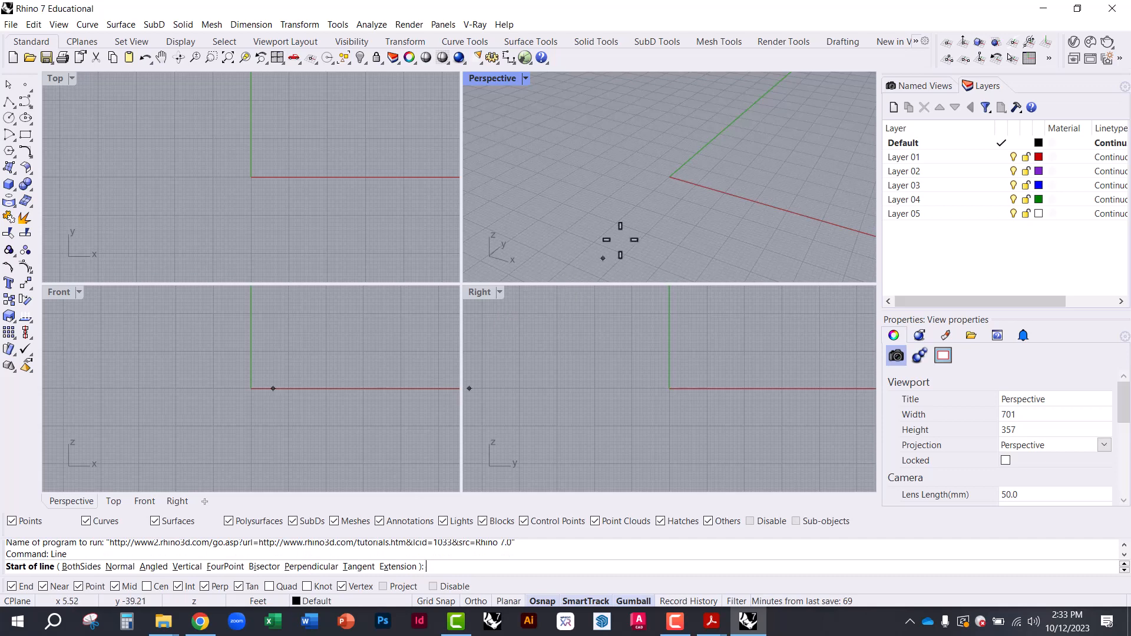
pyautogui.click(591, 182)
pyautogui.click(735, 146)
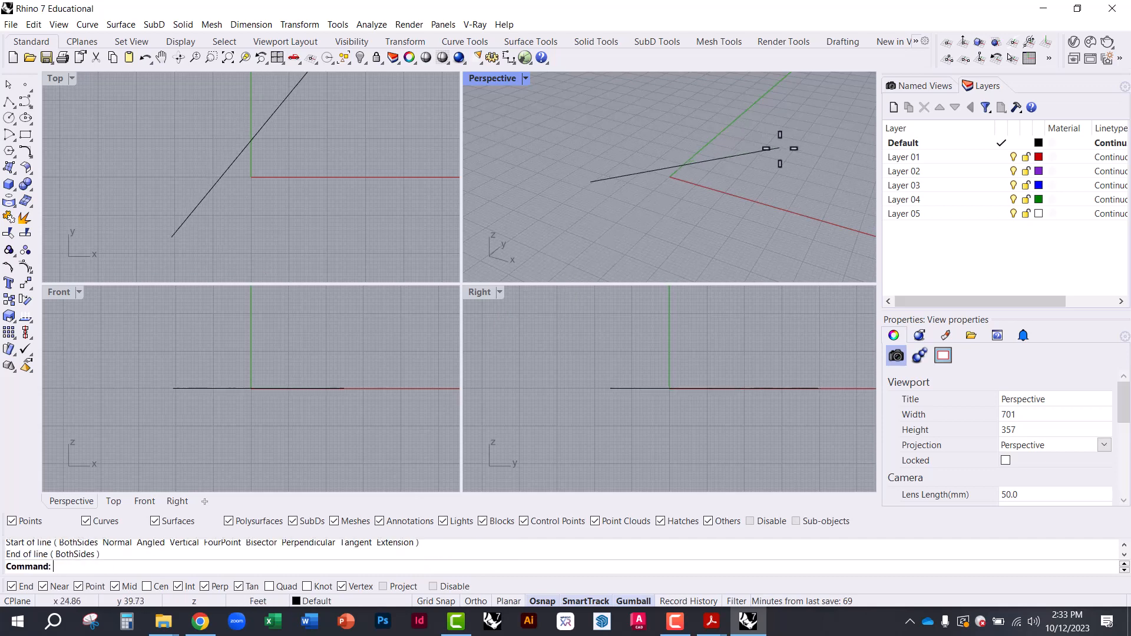
pyautogui.moveTo(701, 245); pyautogui.dragTo(735, 197, button='right')
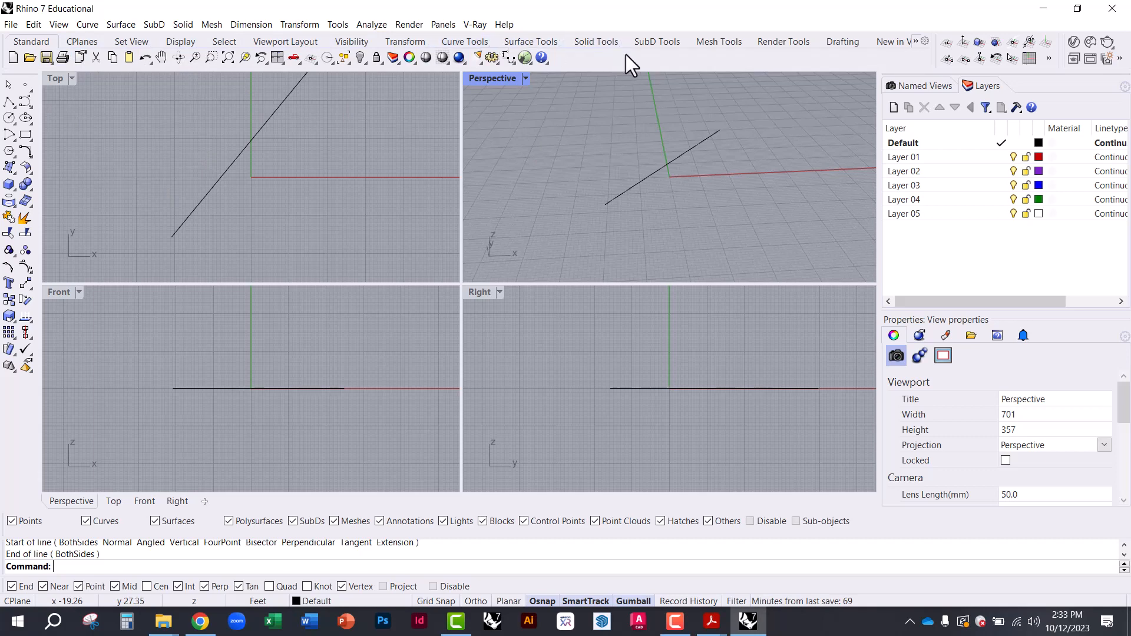
# - Browse the tool sets for construction planes, views, selection, visibility, transforms, curves, surfaces, solids, SubD, meshes, rendering and drafting
pyautogui.click(82, 43)
pyautogui.click(129, 44)
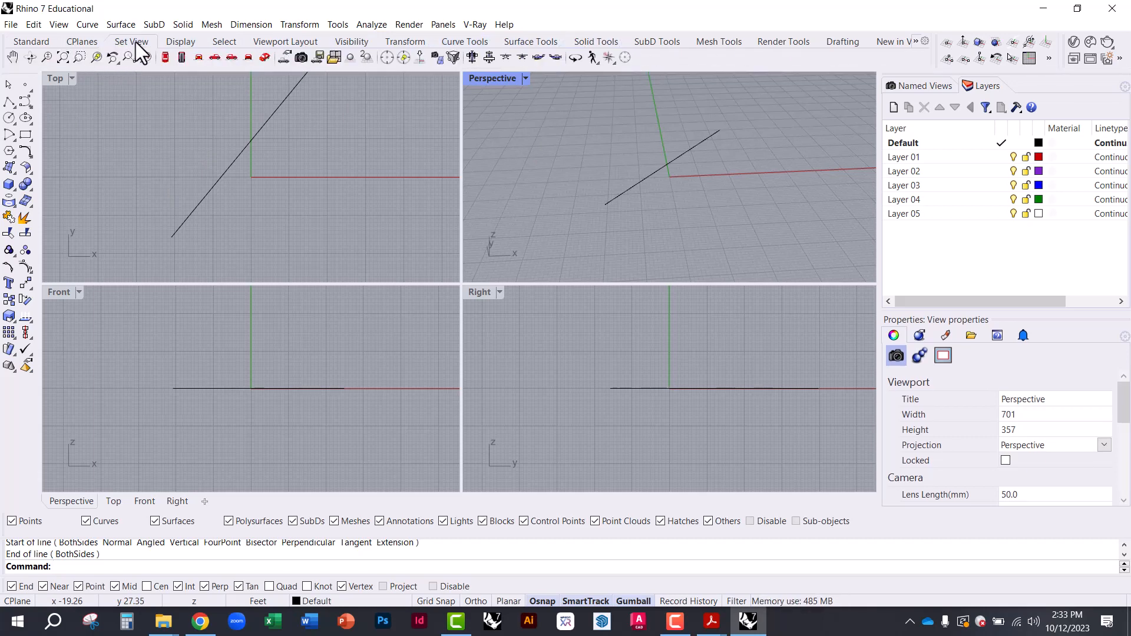
pyautogui.click(227, 43)
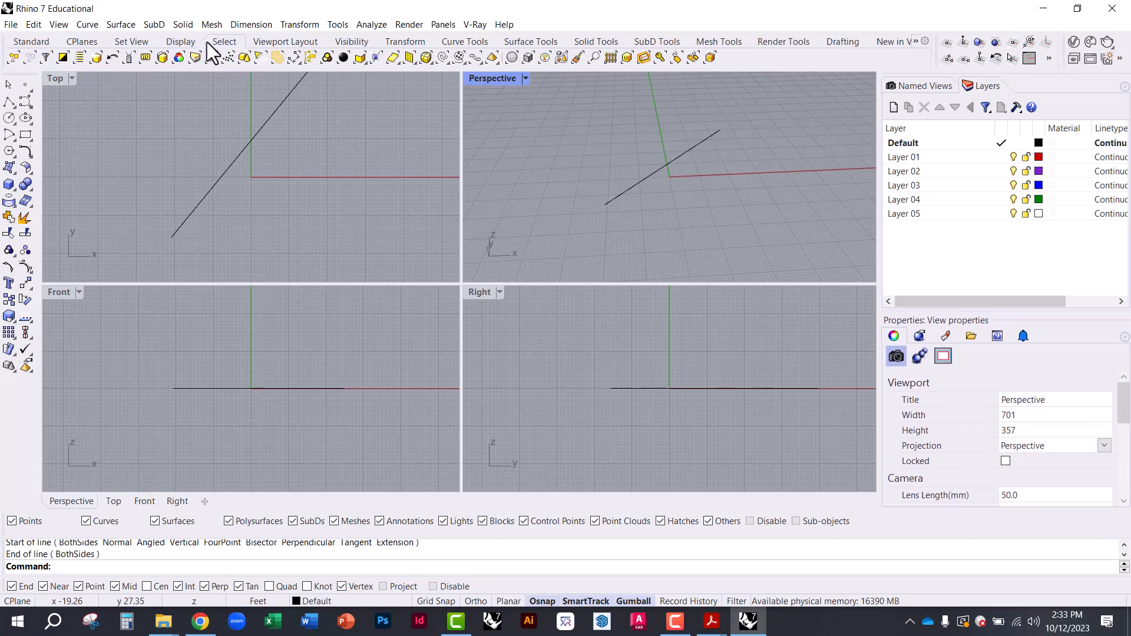
pyautogui.click(271, 45)
pyautogui.click(350, 44)
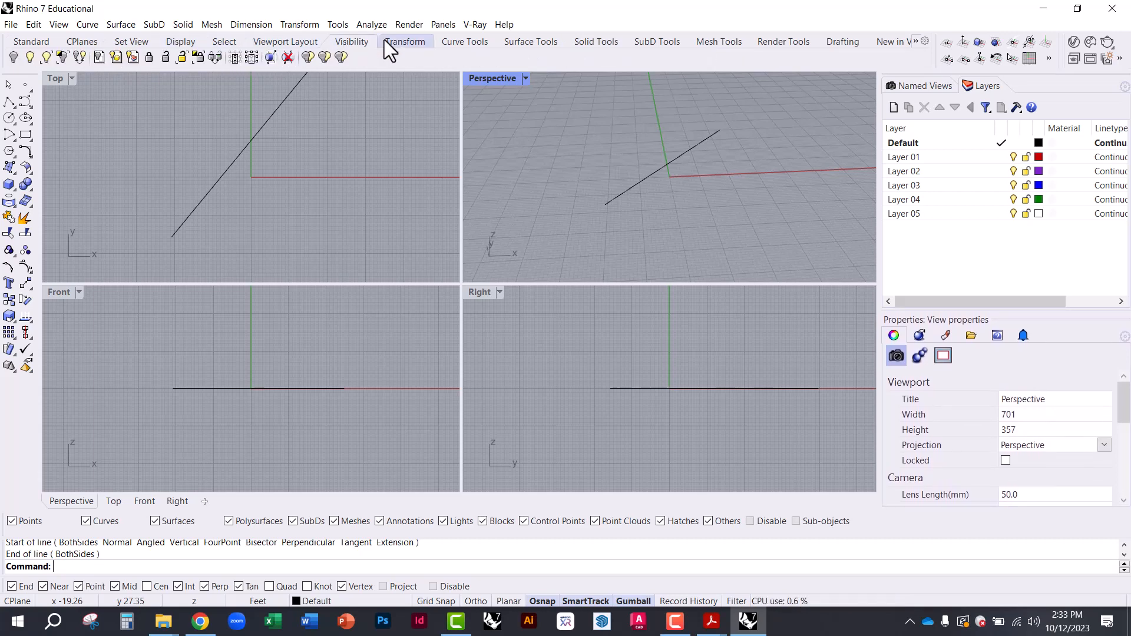
pyautogui.click(402, 45)
pyautogui.click(461, 46)
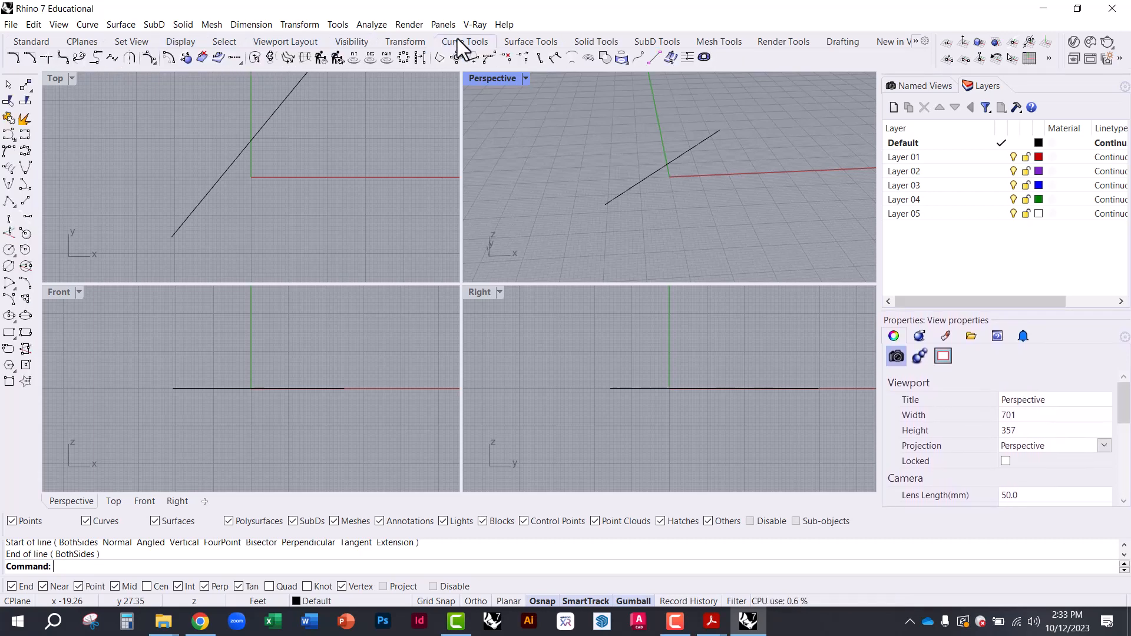
pyautogui.click(519, 45)
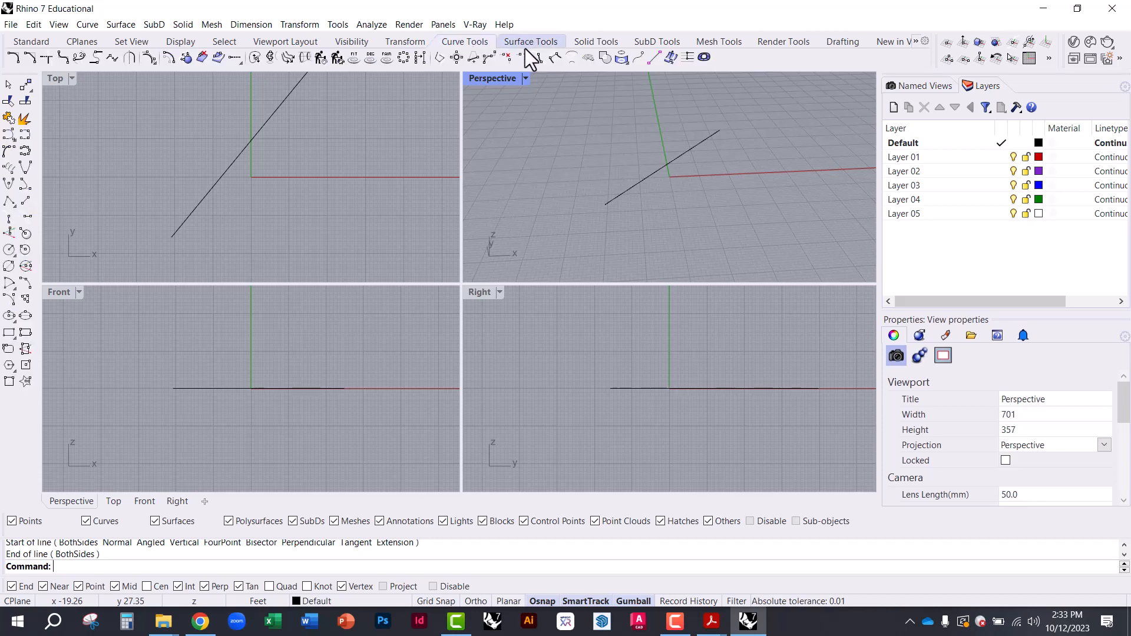
pyautogui.click(587, 45)
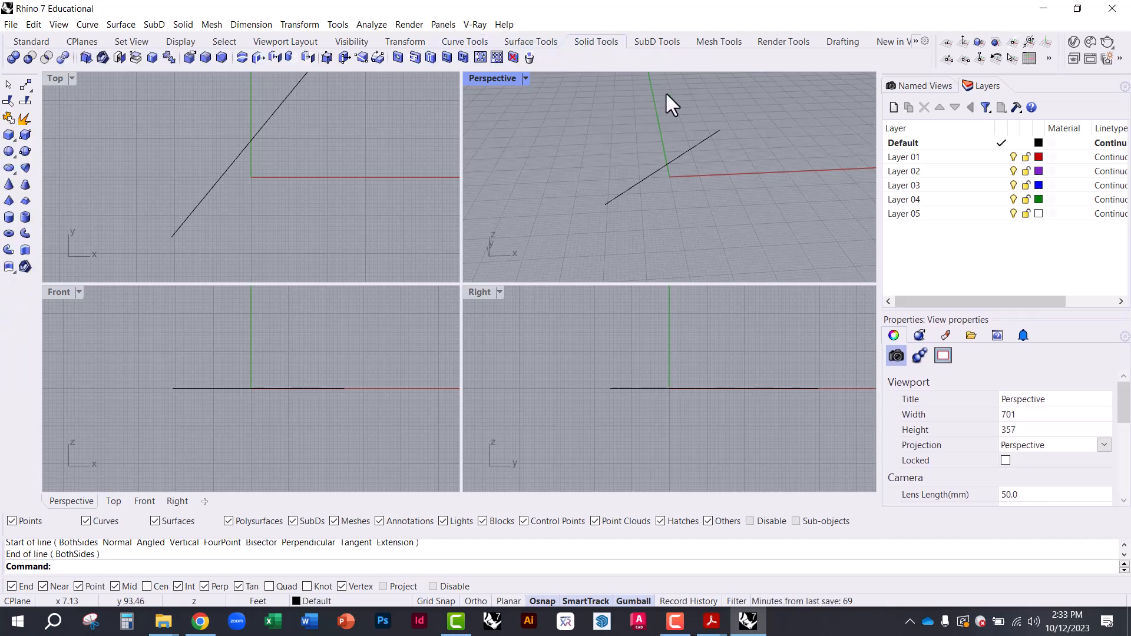
pyautogui.click(656, 40)
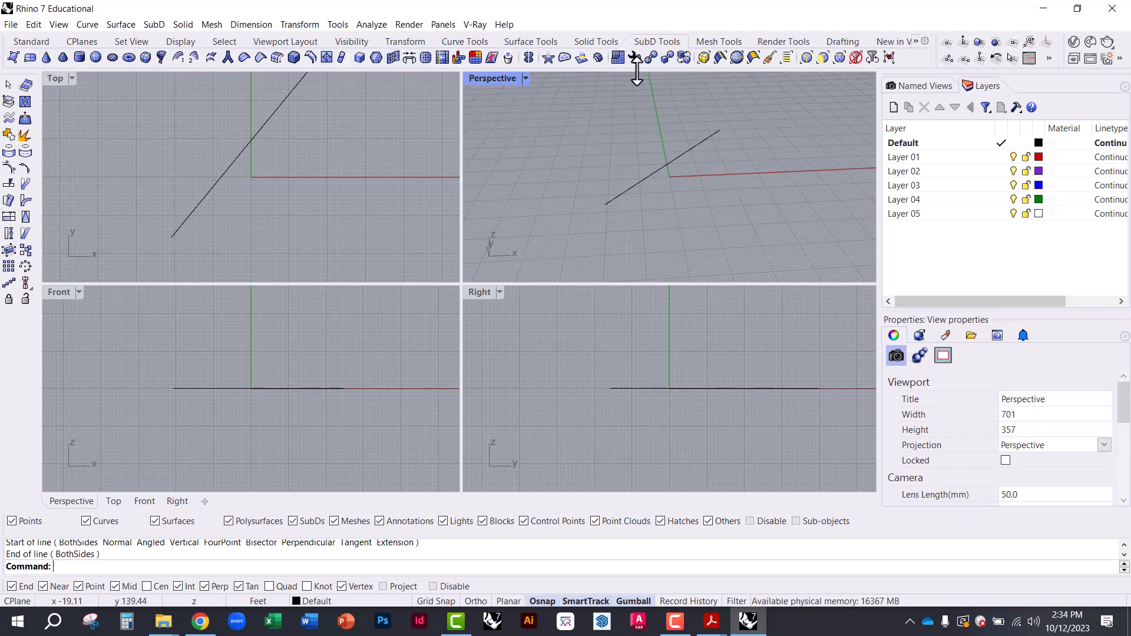
pyautogui.click(711, 42)
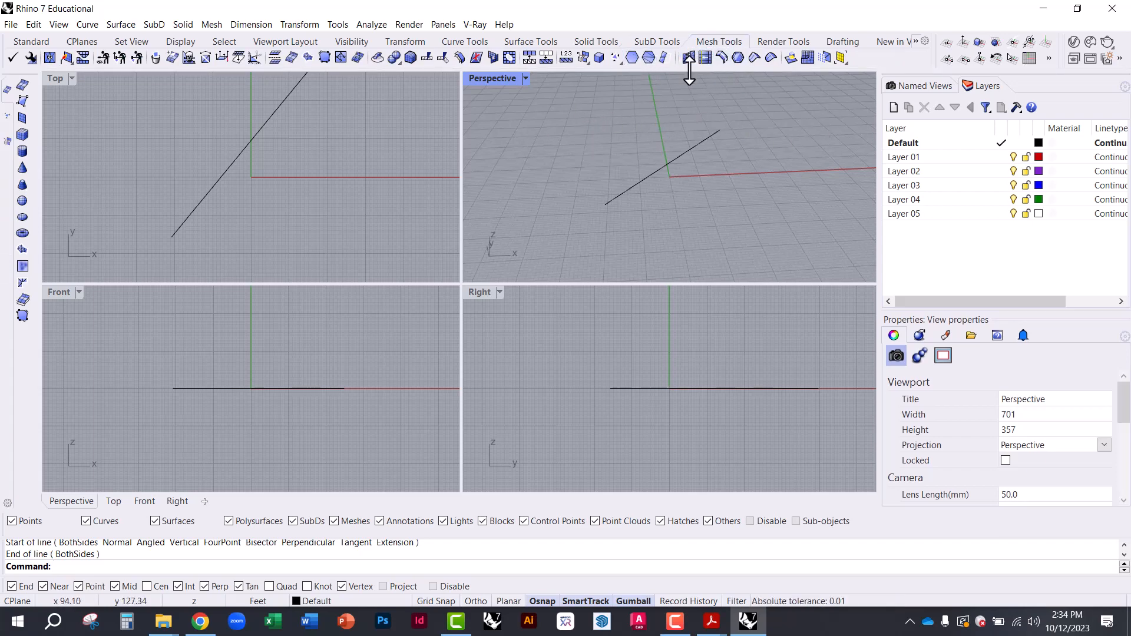
pyautogui.click(779, 41)
pyautogui.click(850, 41)
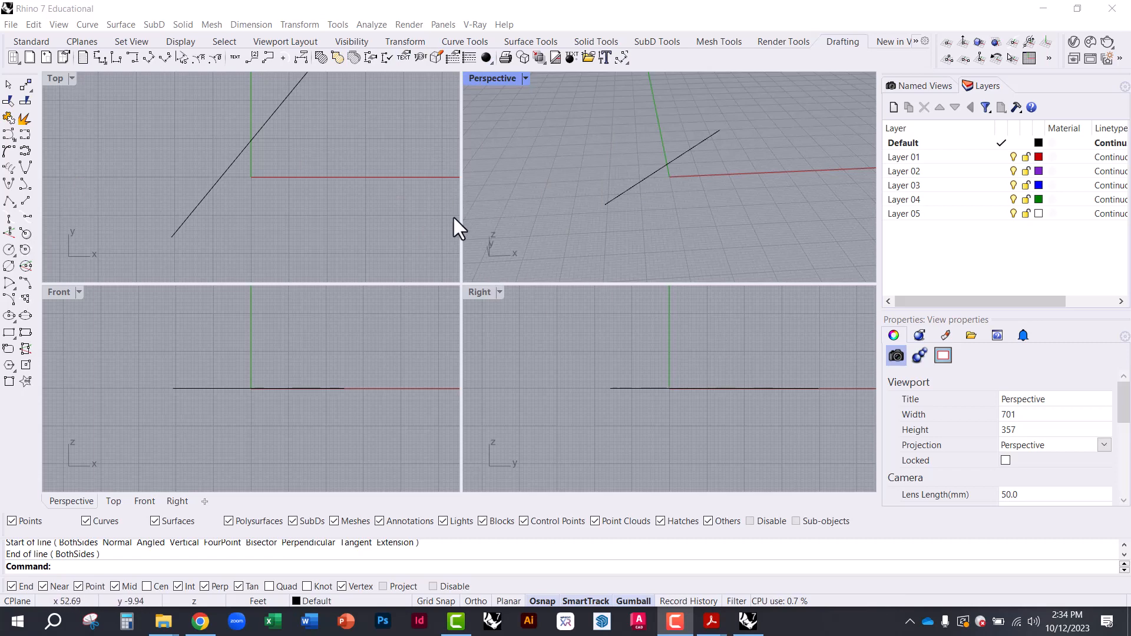
# - Examine the line in the maximized Top viewport and in the Right viewport of the restored four-viewport layout
pyautogui.doubleClick(482, 77)
pyautogui.moveTo(415, 240); pyautogui.dragTo(377, 236, button='right')
pyautogui.doubleClick(73, 77)
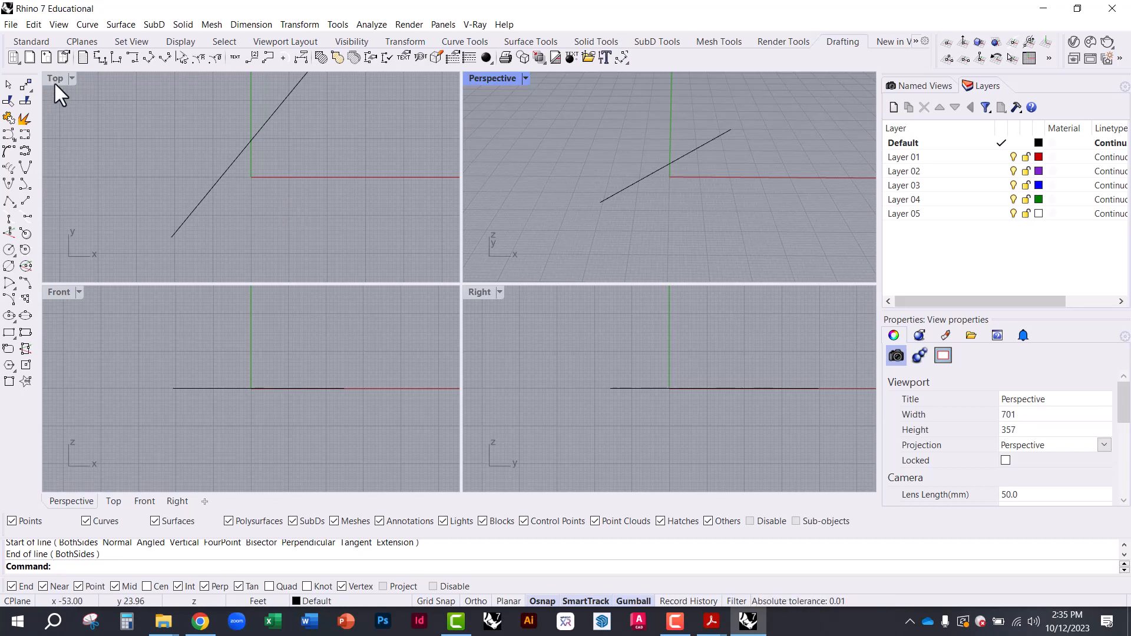
pyautogui.doubleClick(55, 78)
pyautogui.moveTo(572, 274); pyautogui.dragTo(425, 348, button='right')
pyautogui.scroll(-5, 425, 349)
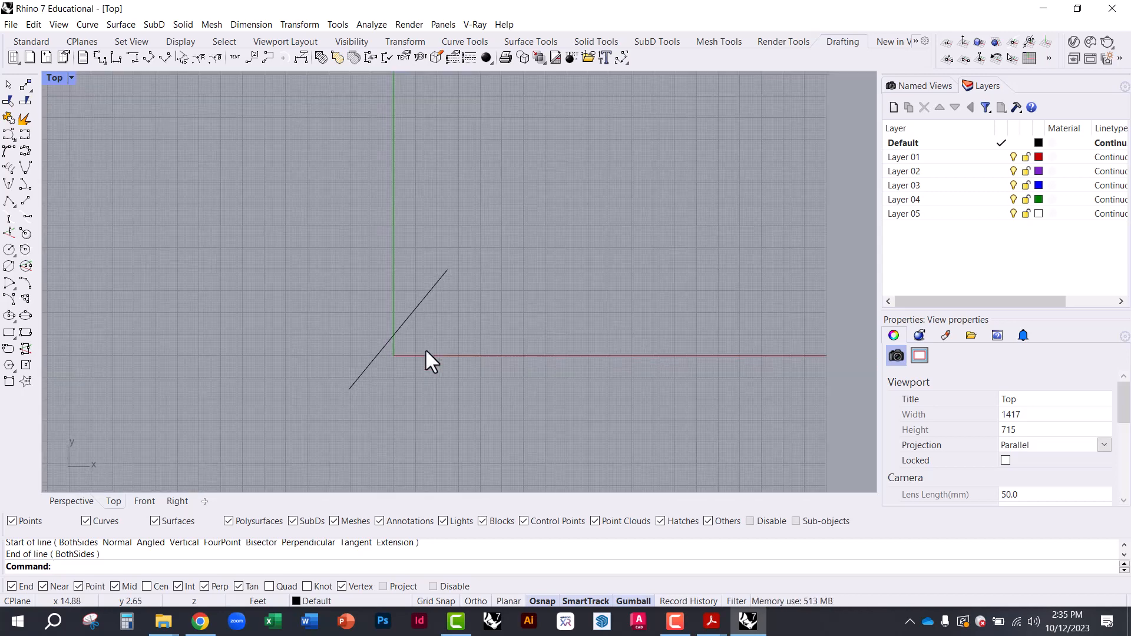
pyautogui.scroll(5, 425, 348)
pyautogui.doubleClick(52, 77)
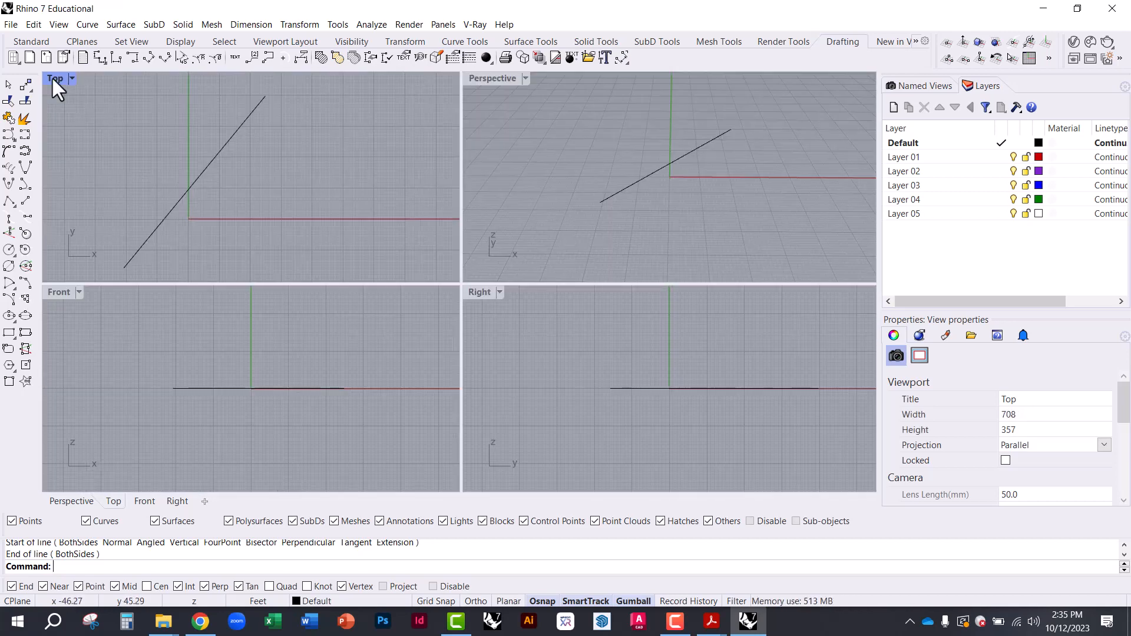
pyautogui.scroll(-8, 614, 389)
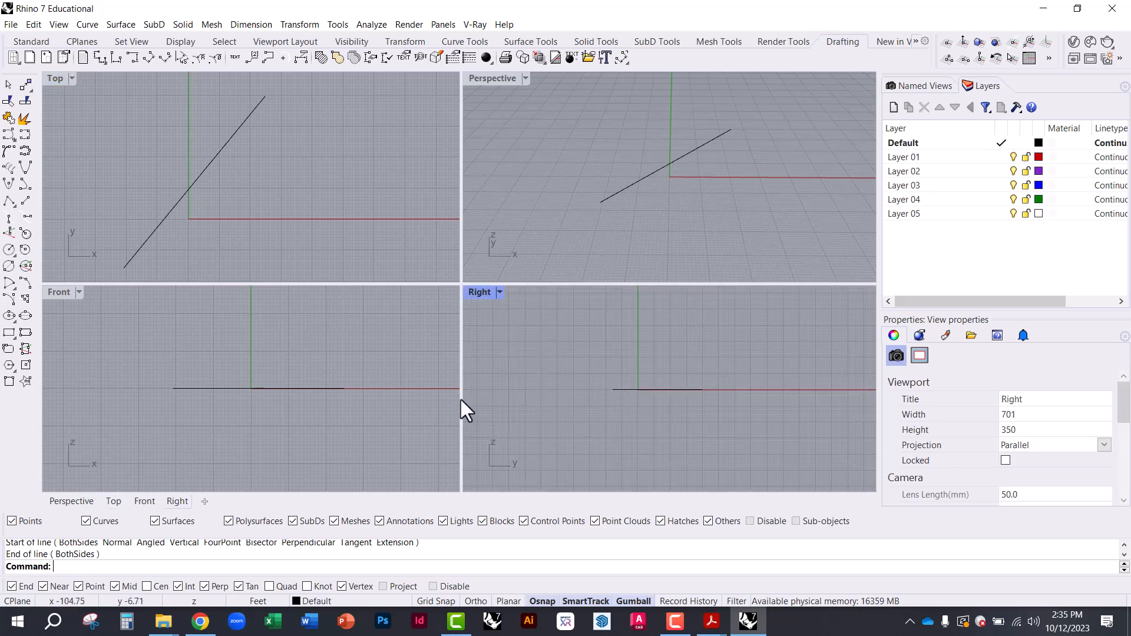
pyautogui.scroll(9, 327, 390)
pyautogui.scroll(-9, 327, 390)
pyautogui.moveTo(582, 421); pyautogui.dragTo(631, 472, button='right')
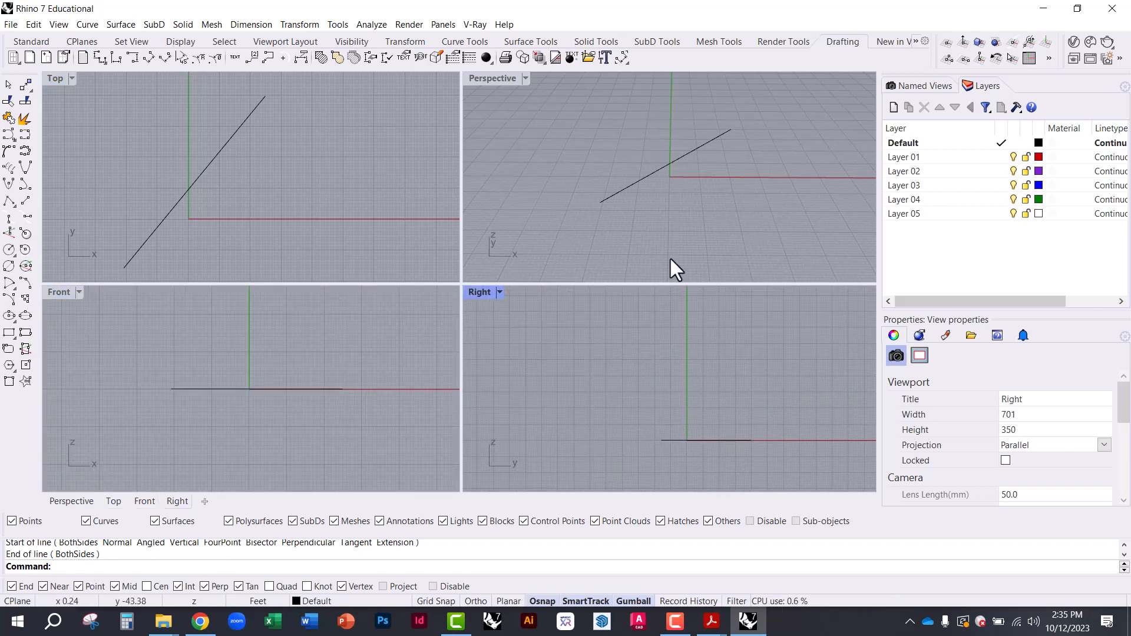
# - Draw a freehand solid box in the Perspective viewport, with its rectangular base on the ground plane around the origin
pyautogui.moveTo(515, 212); pyautogui.dragTo(555, 151, button='right')
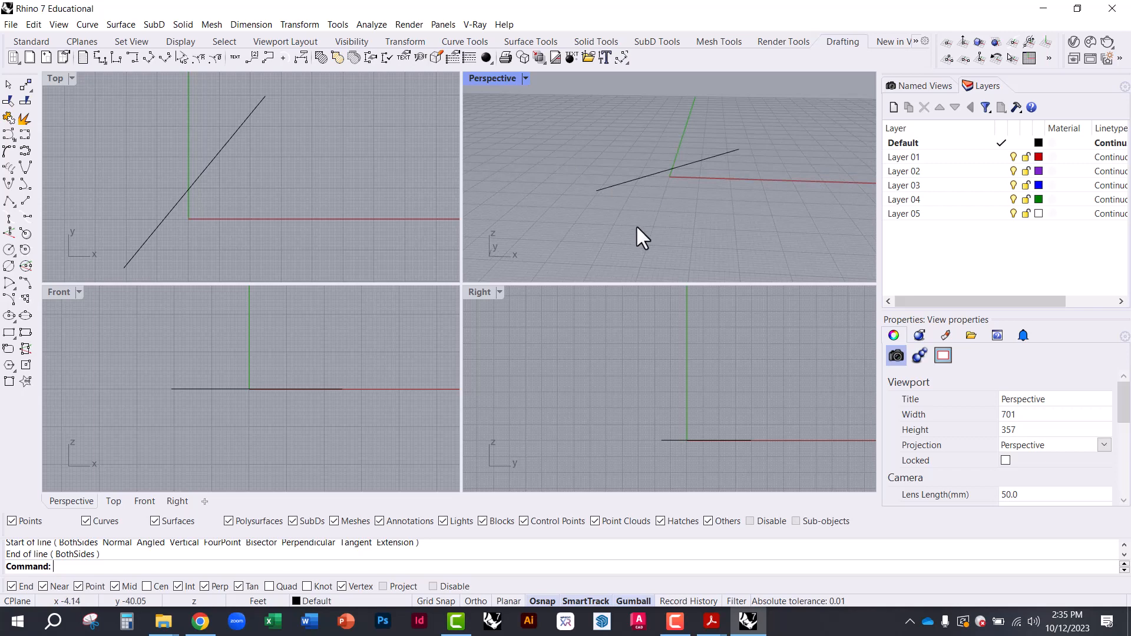
pyautogui.write('box')
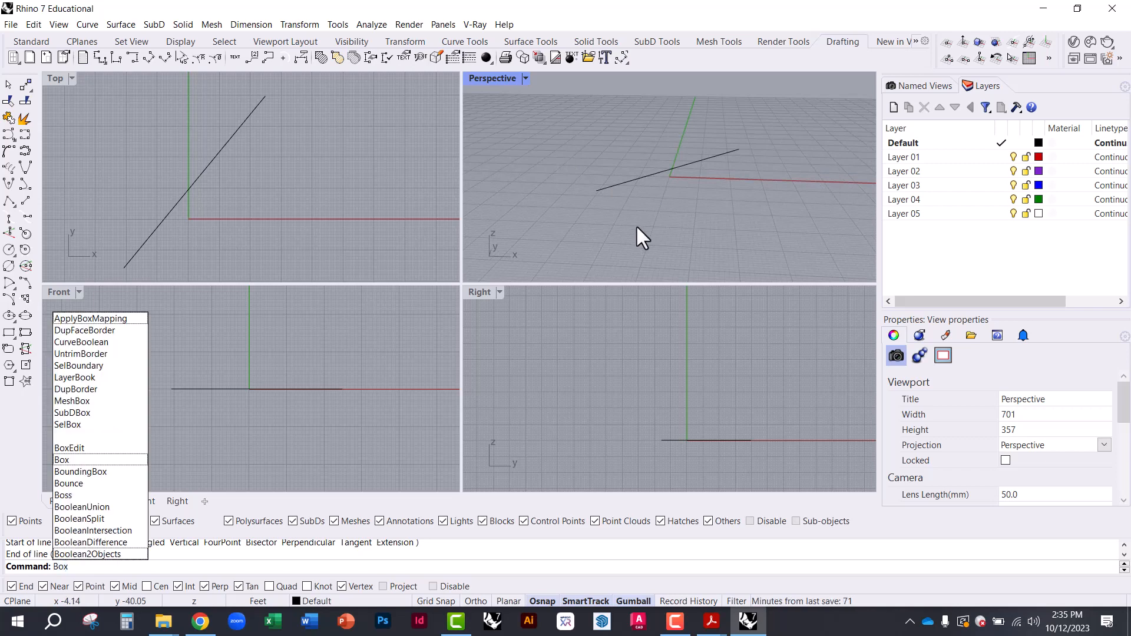
pyautogui.press('Return')
pyautogui.click(596, 232)
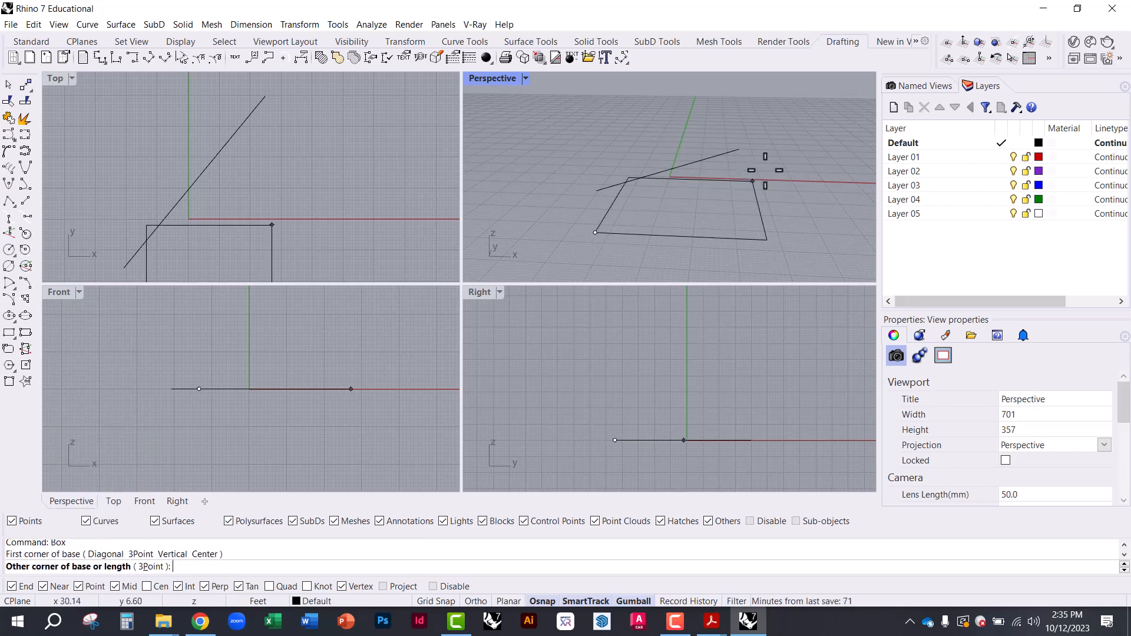
pyautogui.click(796, 152)
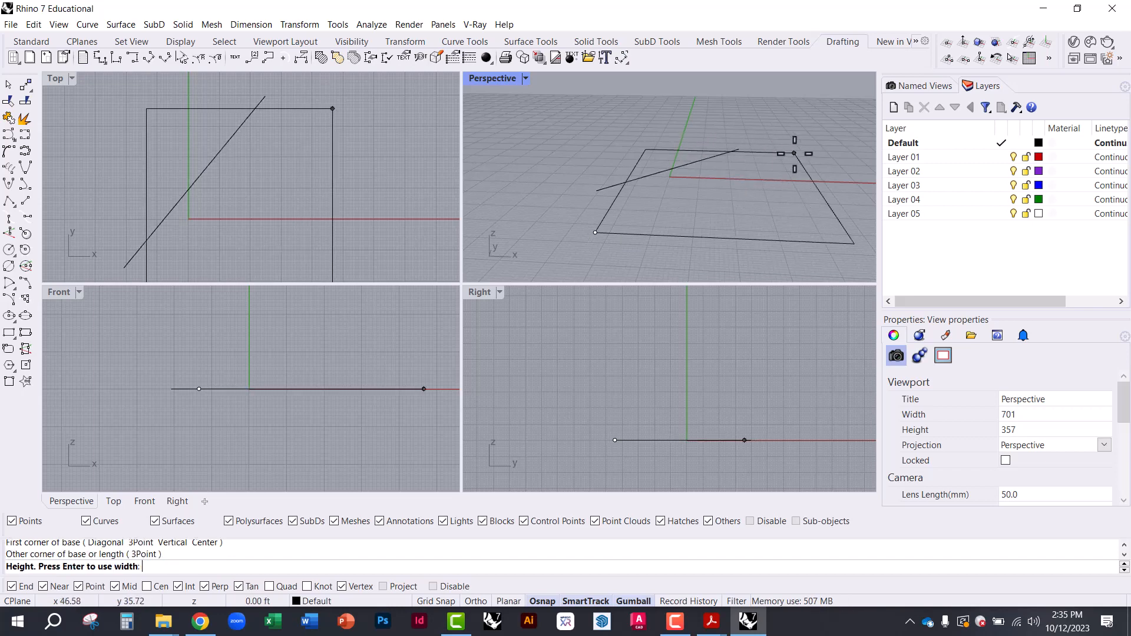
pyautogui.click(766, 90)
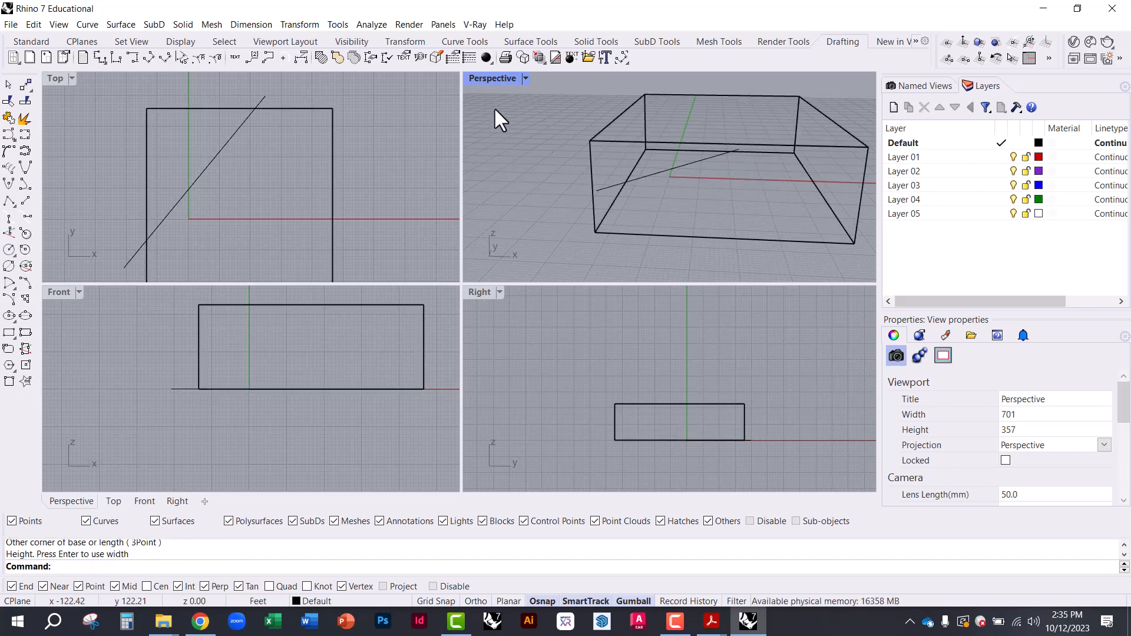
# - Set the Perspective viewport's display mode to Shaded and view the box from a corner
pyautogui.click(489, 78)
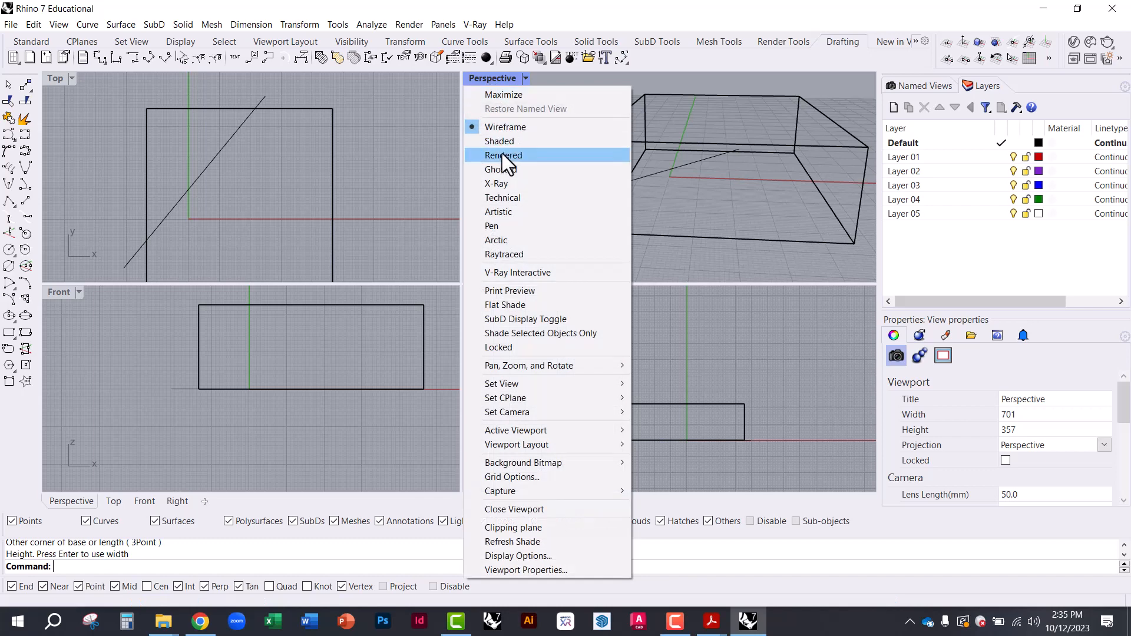
pyautogui.click(691, 96)
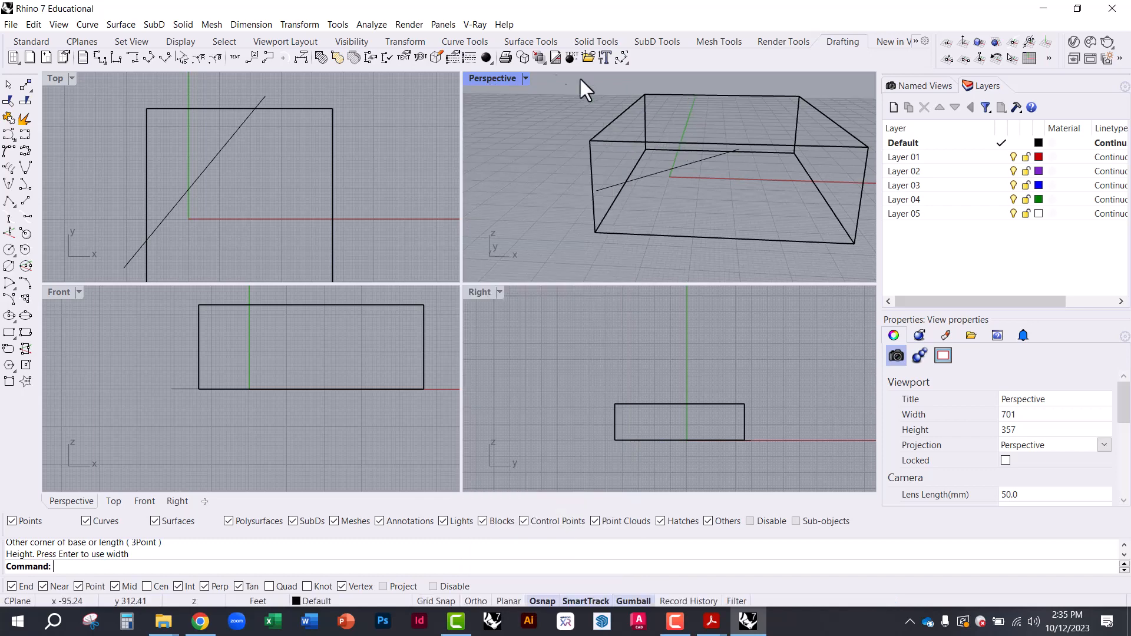
pyautogui.click(479, 83)
pyautogui.click(496, 143)
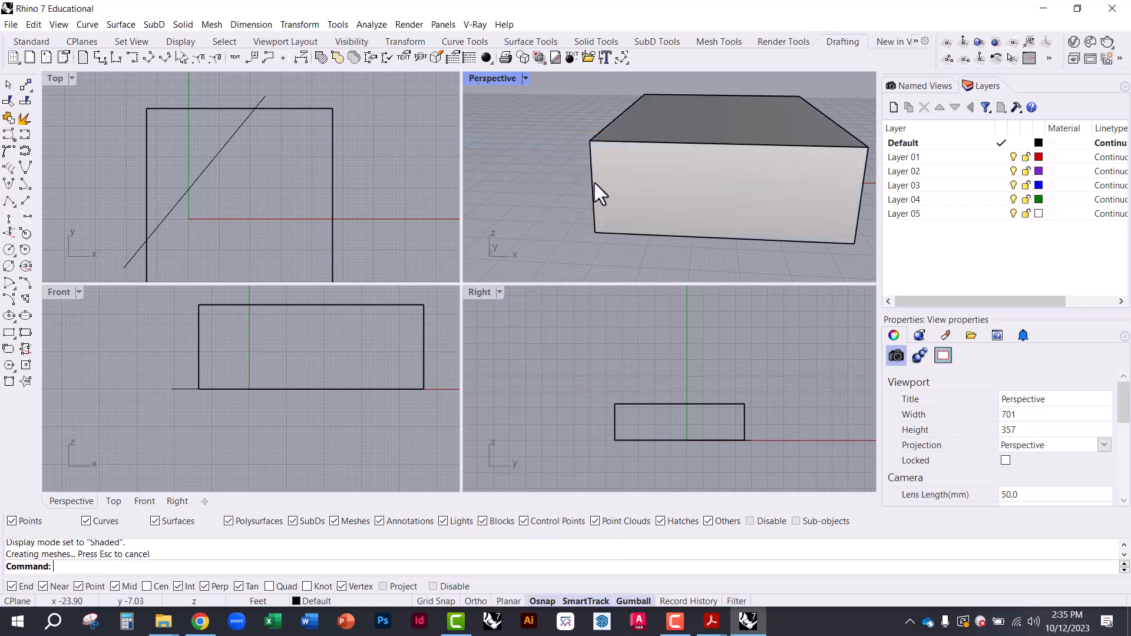
pyautogui.moveTo(595, 183); pyautogui.dragTo(524, 212, button='right')
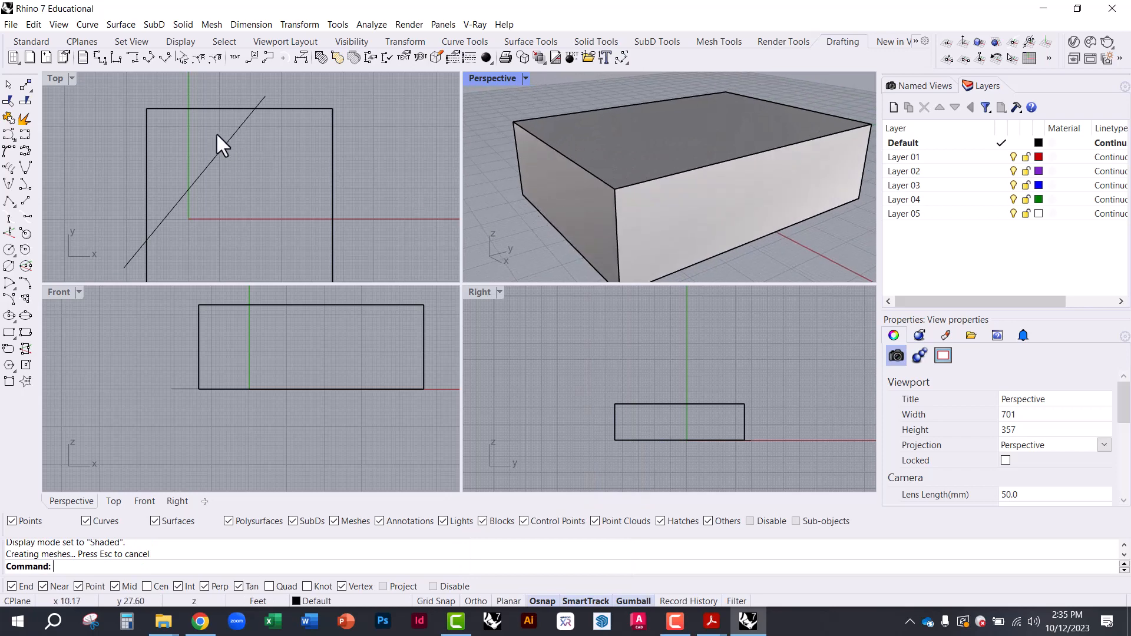
# - Try the Rendered and Technical display modes in the Top viewport
pyautogui.click(54, 76)
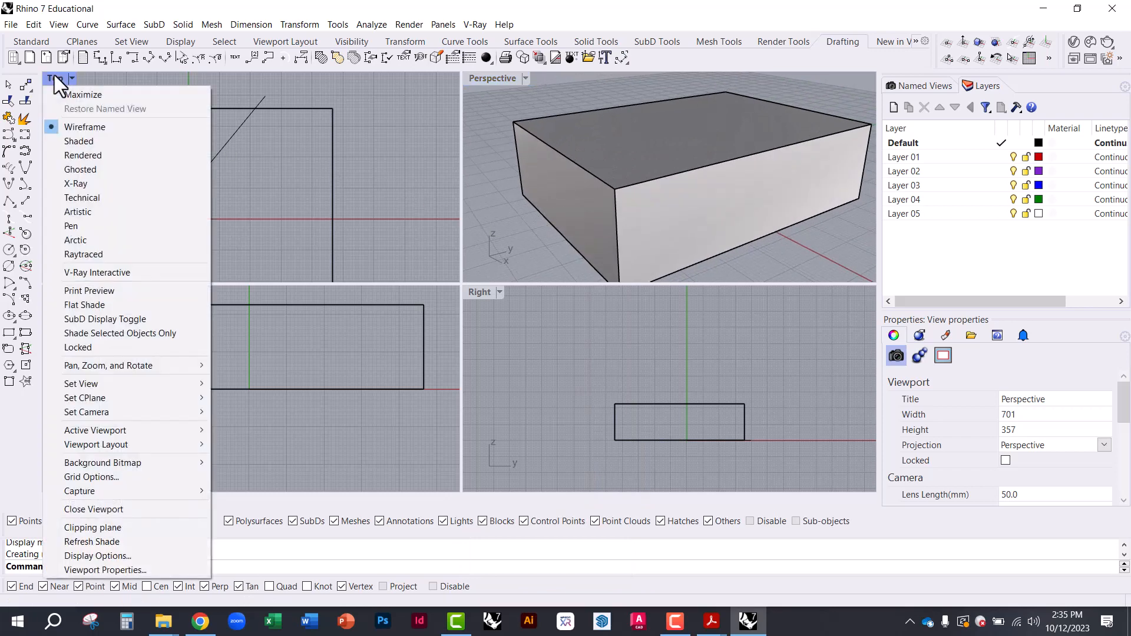
pyautogui.click(69, 158)
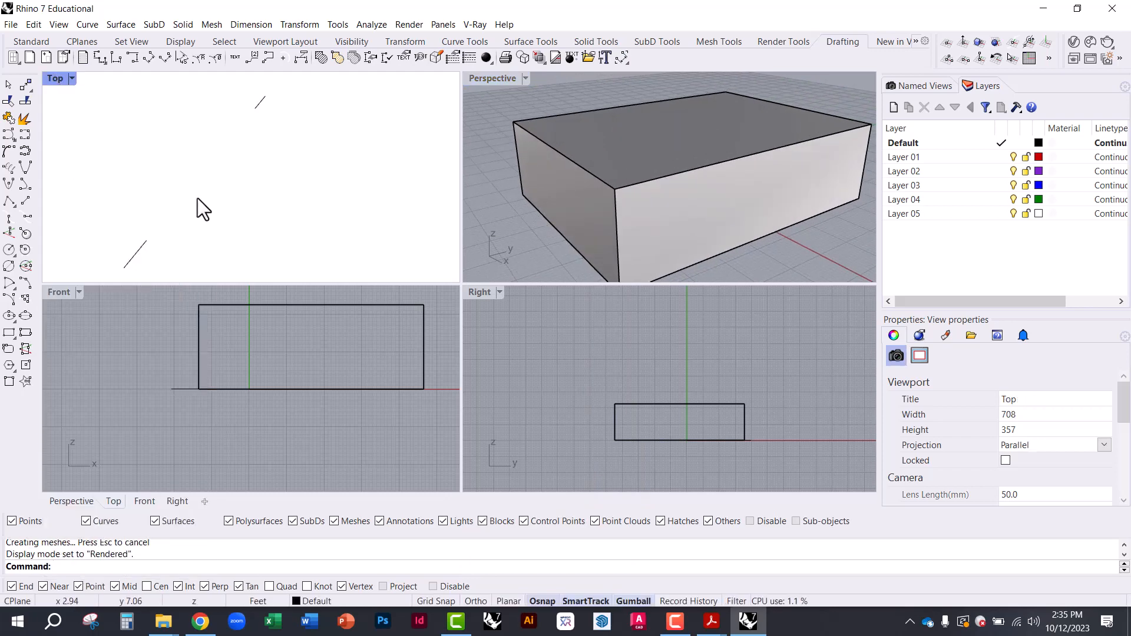
pyautogui.click(55, 78)
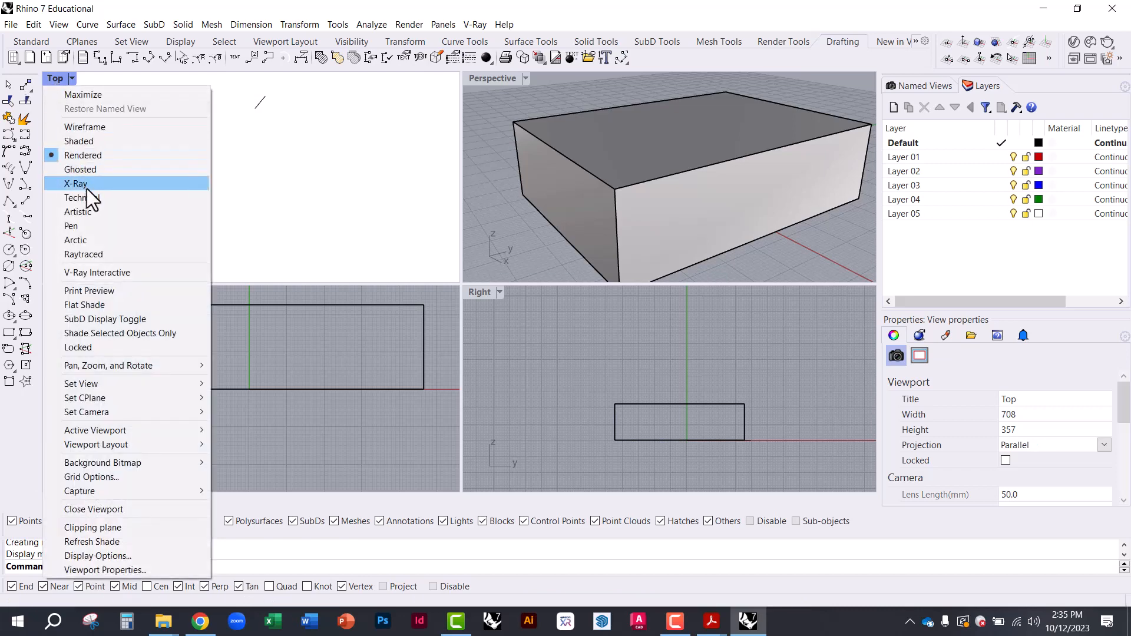
pyautogui.click(91, 197)
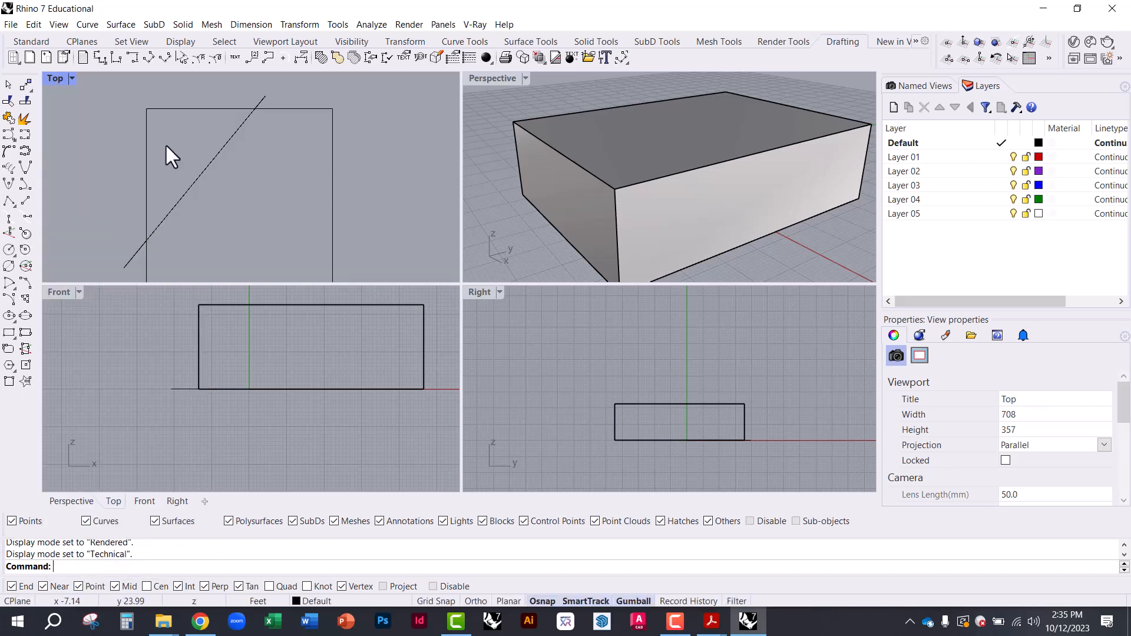
# - Set the Top viewport's display mode to Arctic, with the whole box in view
pyautogui.click(66, 81)
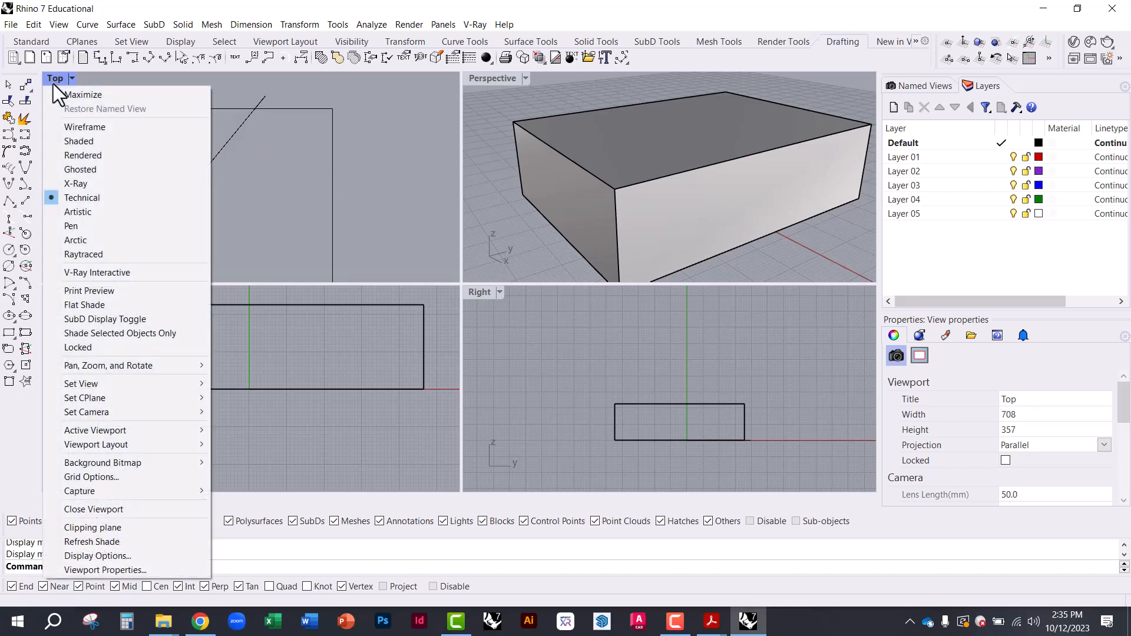
pyautogui.click(79, 239)
pyautogui.moveTo(317, 213); pyautogui.dragTo(193, 199, button='right')
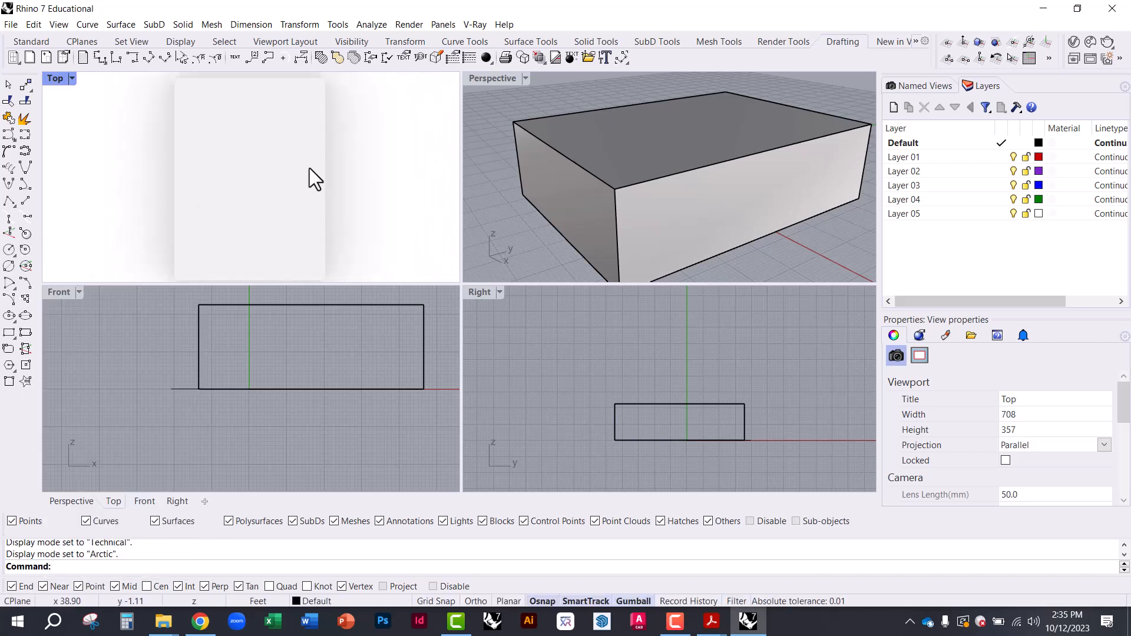
pyautogui.scroll(-3, 225, 229)
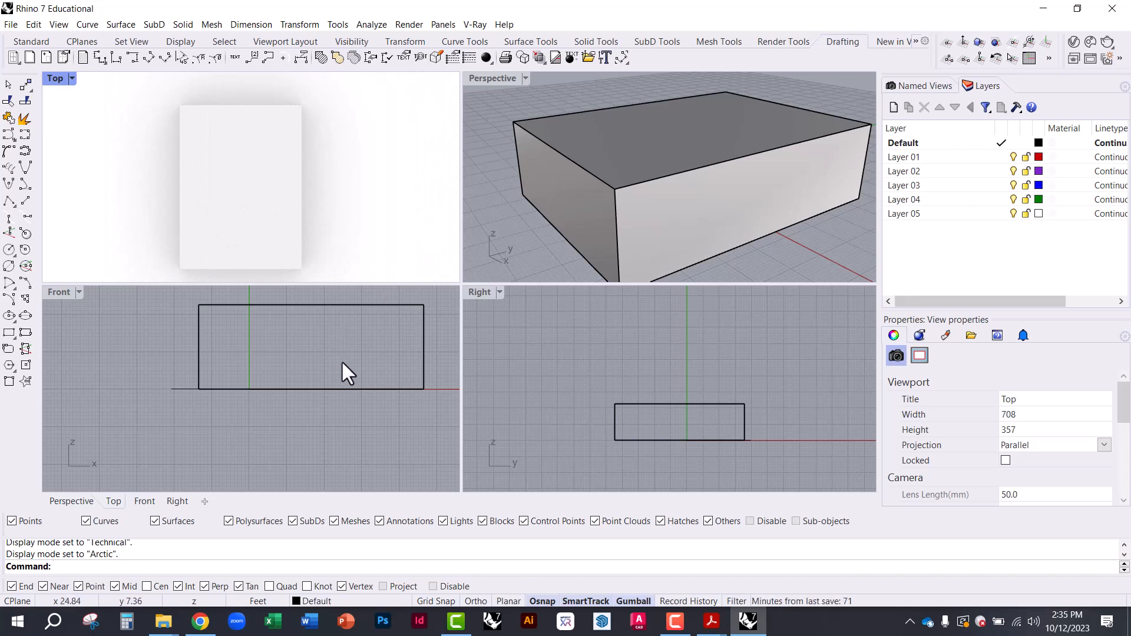
pyautogui.moveTo(342, 361); pyautogui.dragTo(291, 410, button='right')
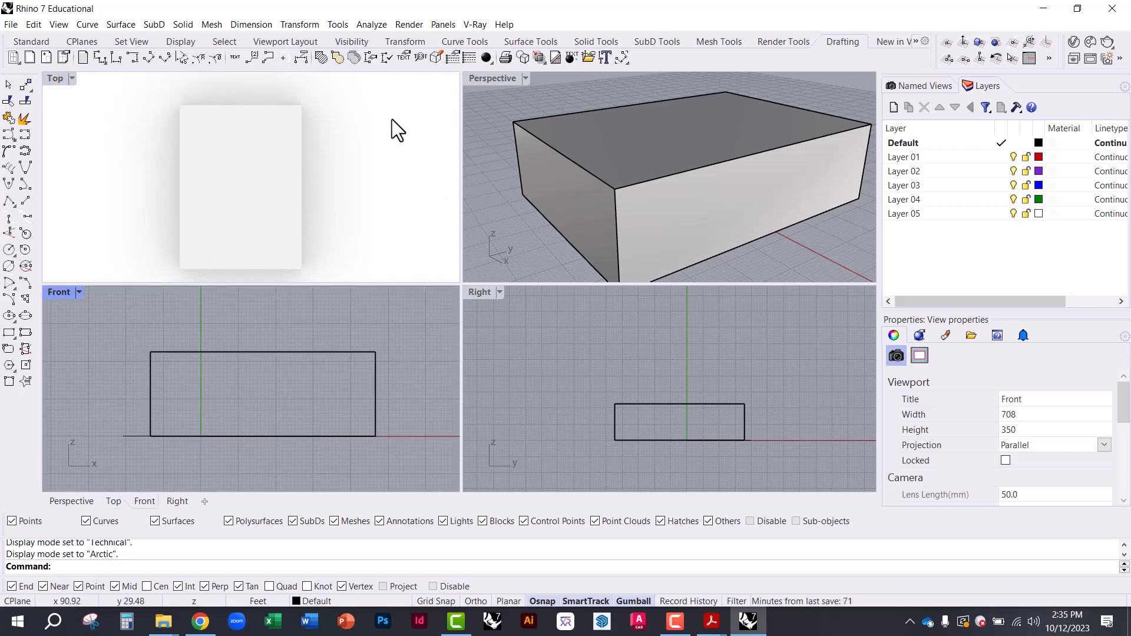
# - Scale the box down along one horizontal axis to about half its length, then deselect it
pyautogui.moveTo(313, 204); pyautogui.dragTo(298, 185, button='right')
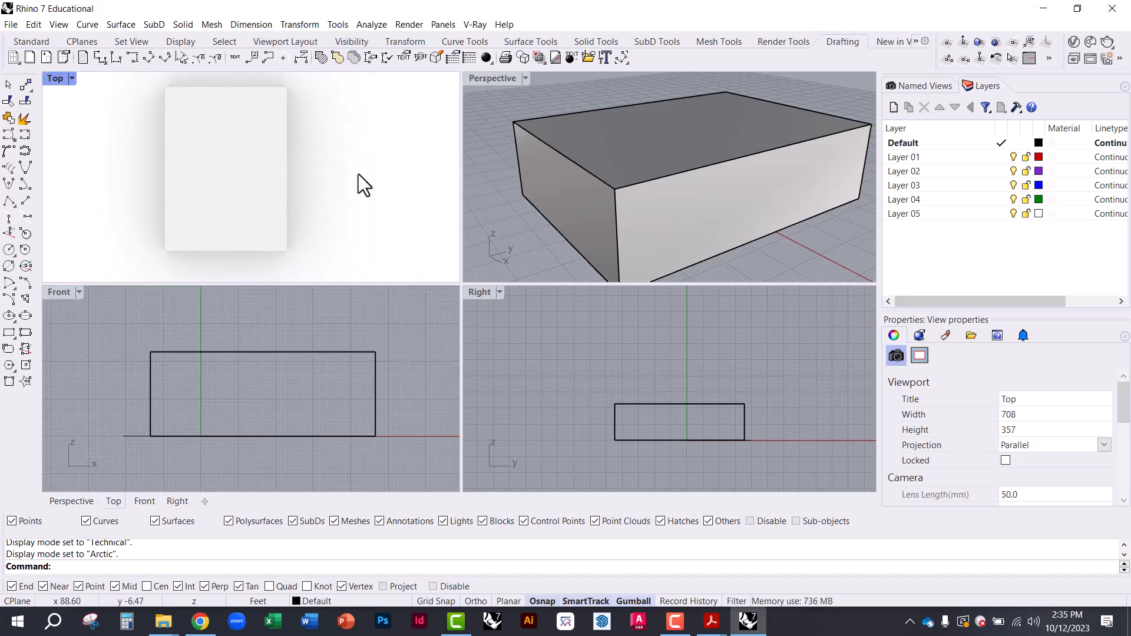
pyautogui.click(670, 183)
pyautogui.scroll(-5, 639, 194)
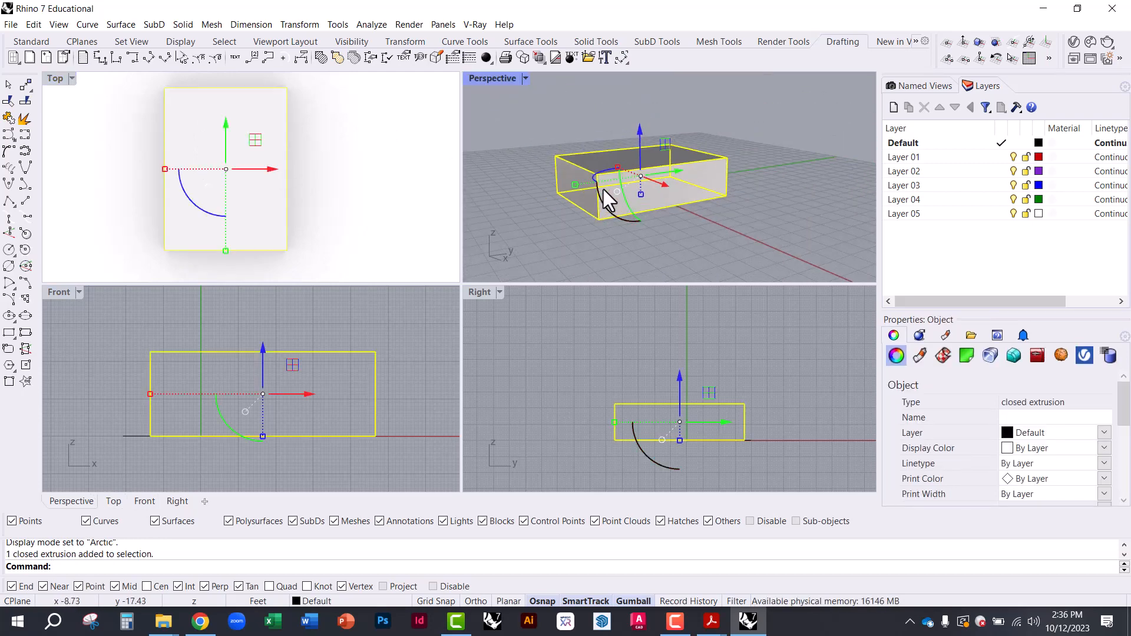
pyautogui.moveTo(567, 180); pyautogui.dragTo(610, 176)
pyautogui.click(571, 182)
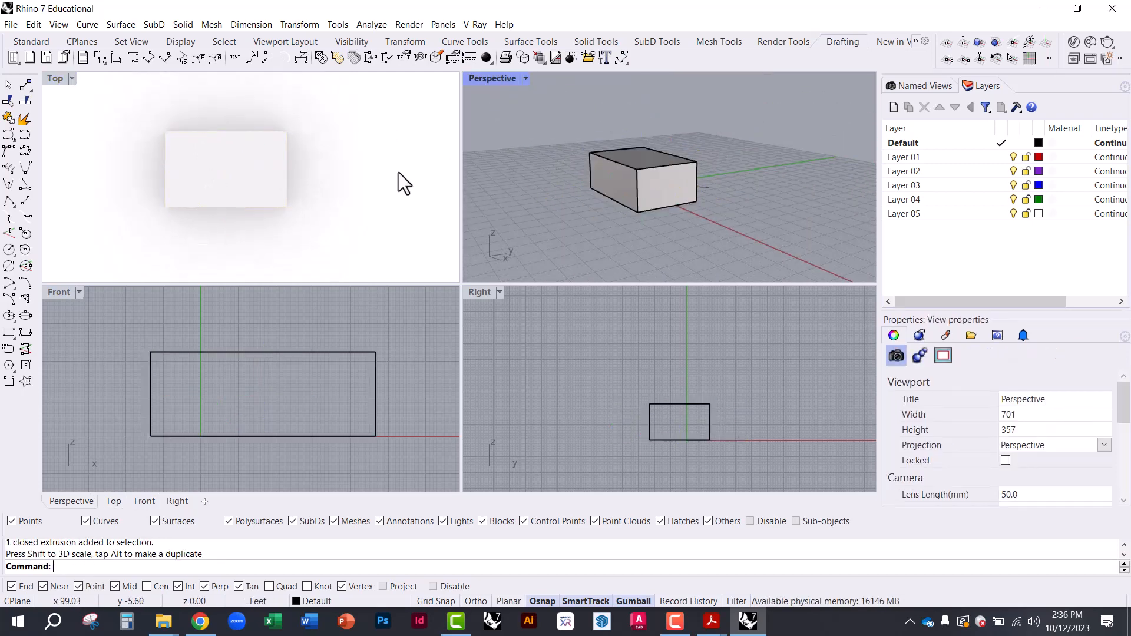
pyautogui.moveTo(576, 203); pyautogui.dragTo(576, 222, button='right')
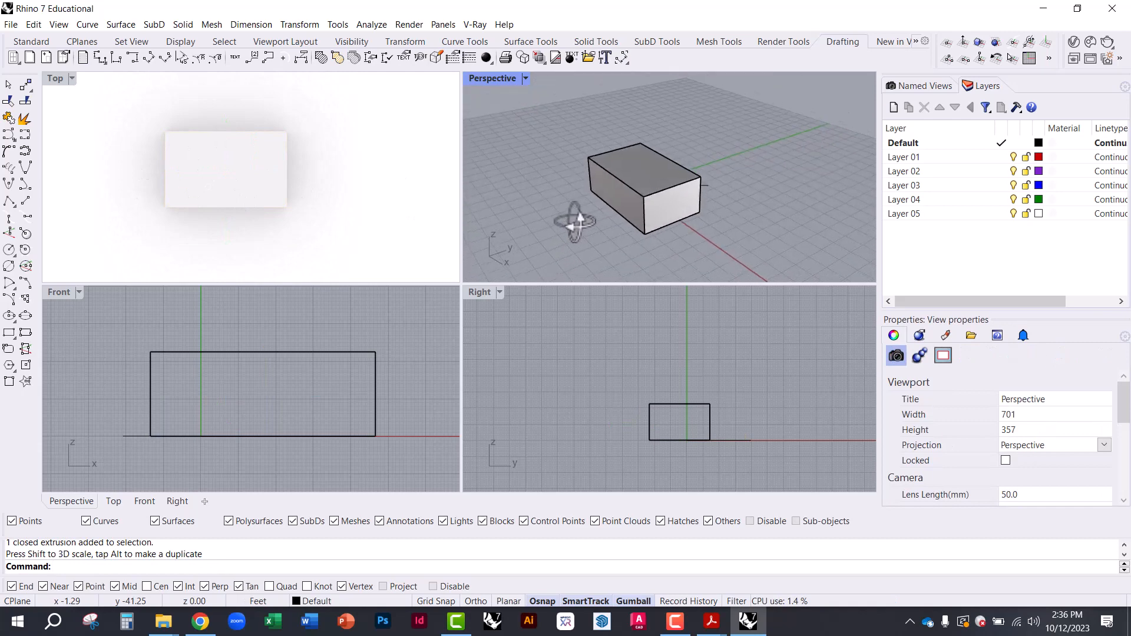
pyautogui.scroll(3, 677, 203)
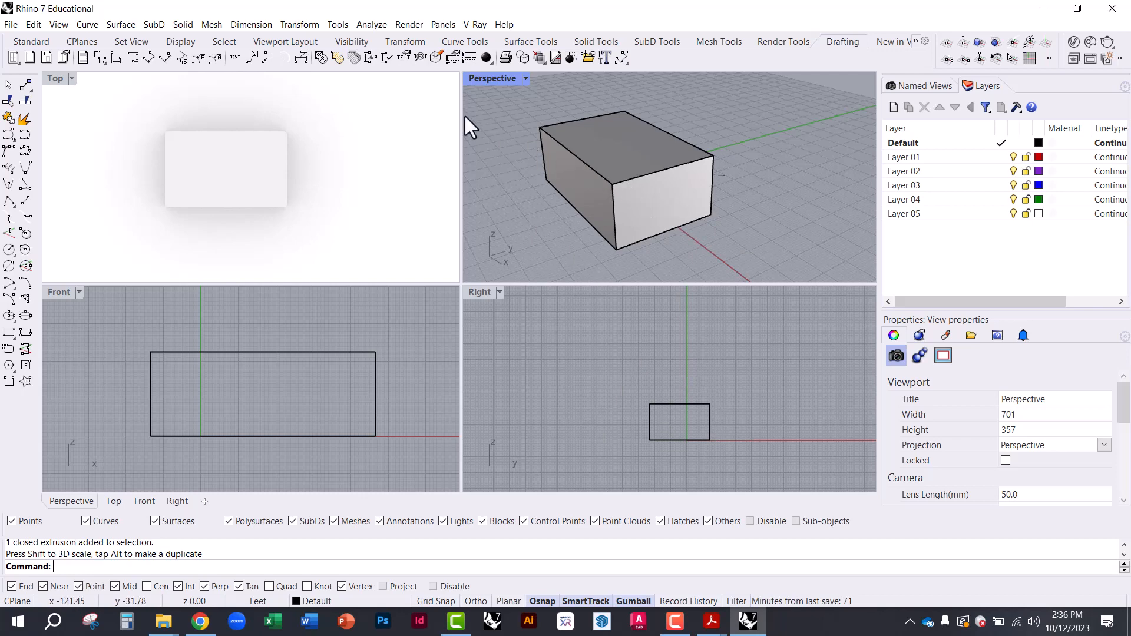
# - Maximize the Perspective viewport and delete the stray open curve beside the box
pyautogui.doubleClick(485, 81)
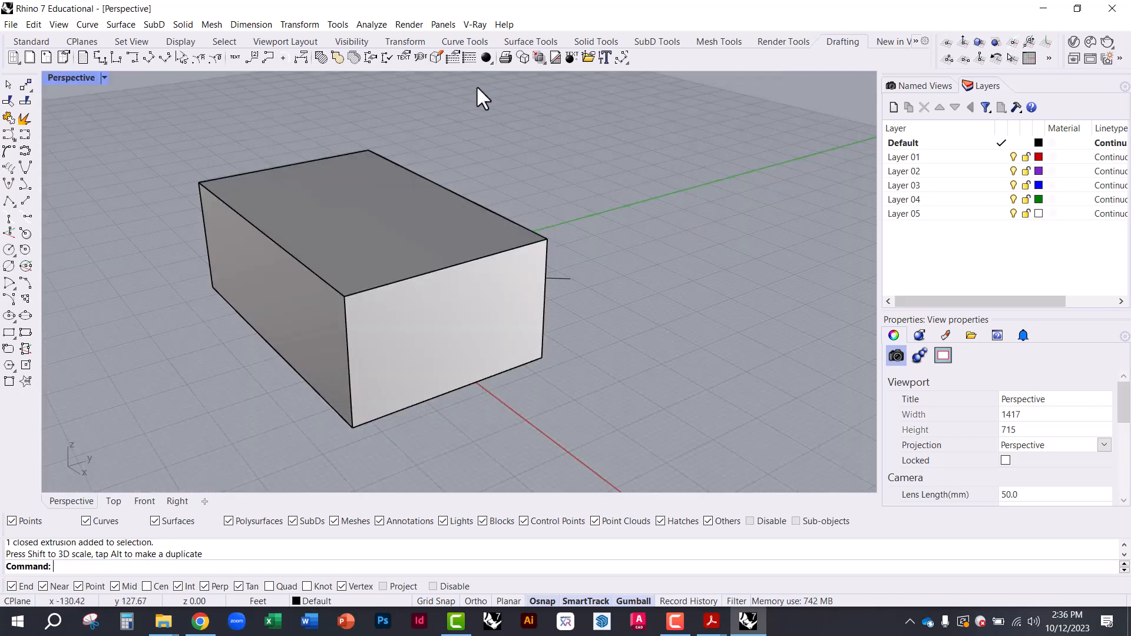
pyautogui.scroll(-3, 628, 307)
pyautogui.moveTo(630, 323); pyautogui.dragTo(588, 254)
pyautogui.press('Delete')
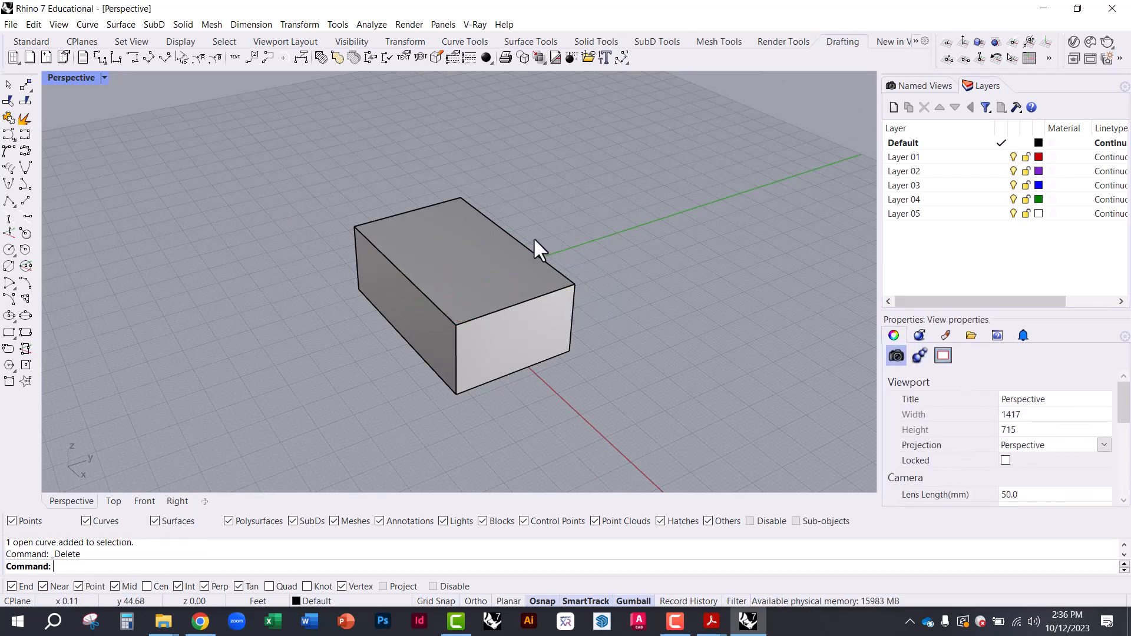
# - Show the Standard tool set, then undock and close the Properties and Layers panels
pyautogui.click(44, 41)
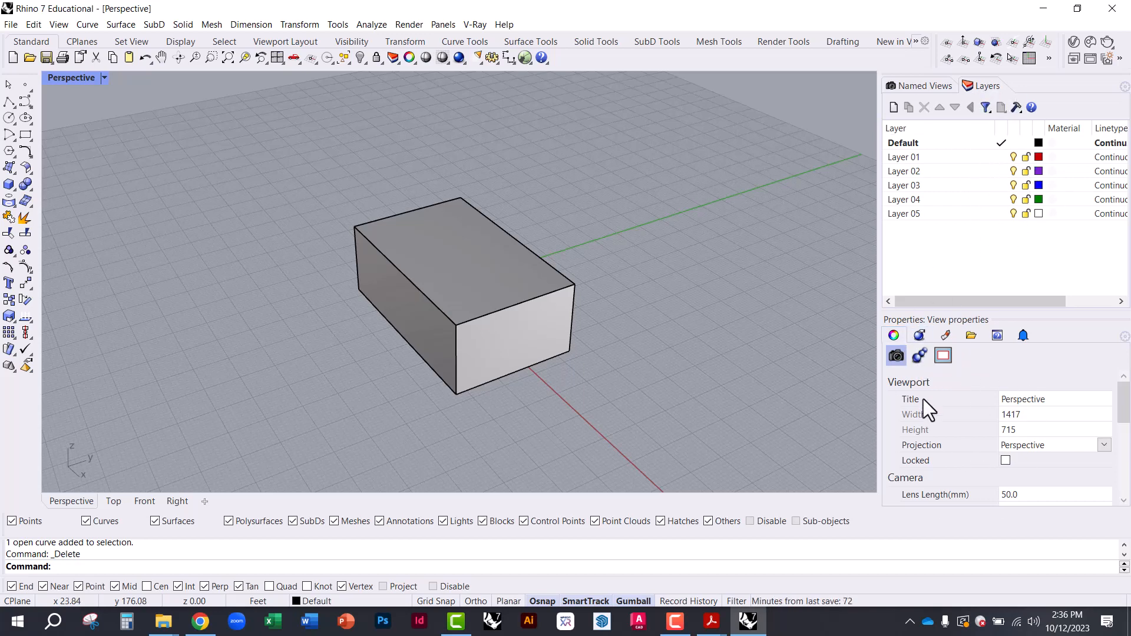
pyautogui.moveTo(978, 320); pyautogui.dragTo(677, 316)
pyautogui.click(825, 296)
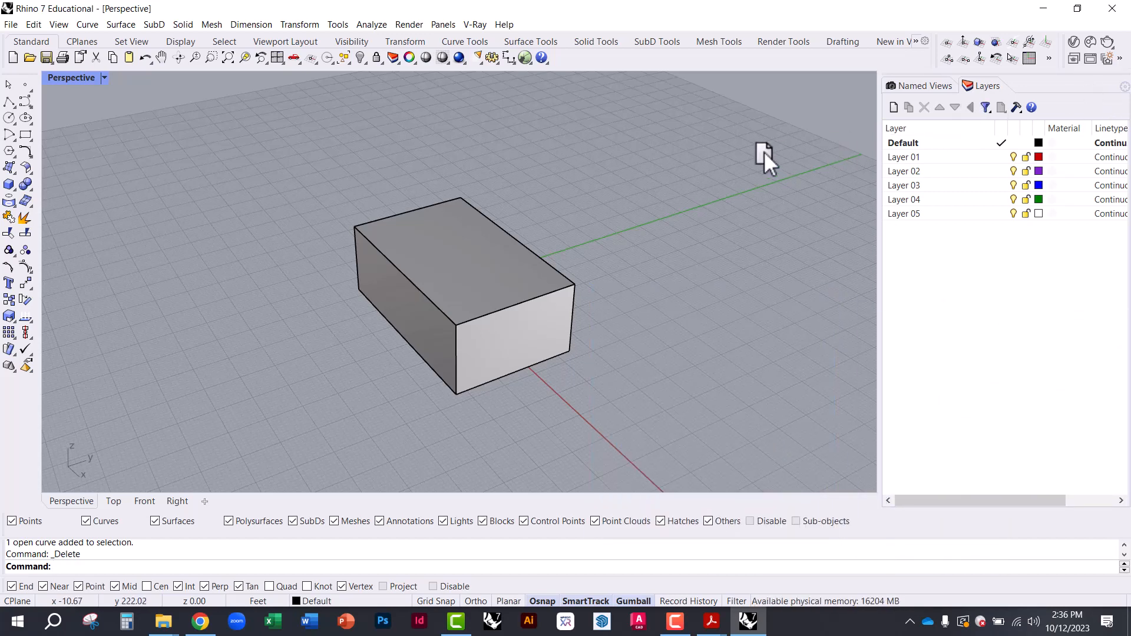
pyautogui.moveTo(764, 151); pyautogui.dragTo(849, 130)
pyautogui.click(1073, 134)
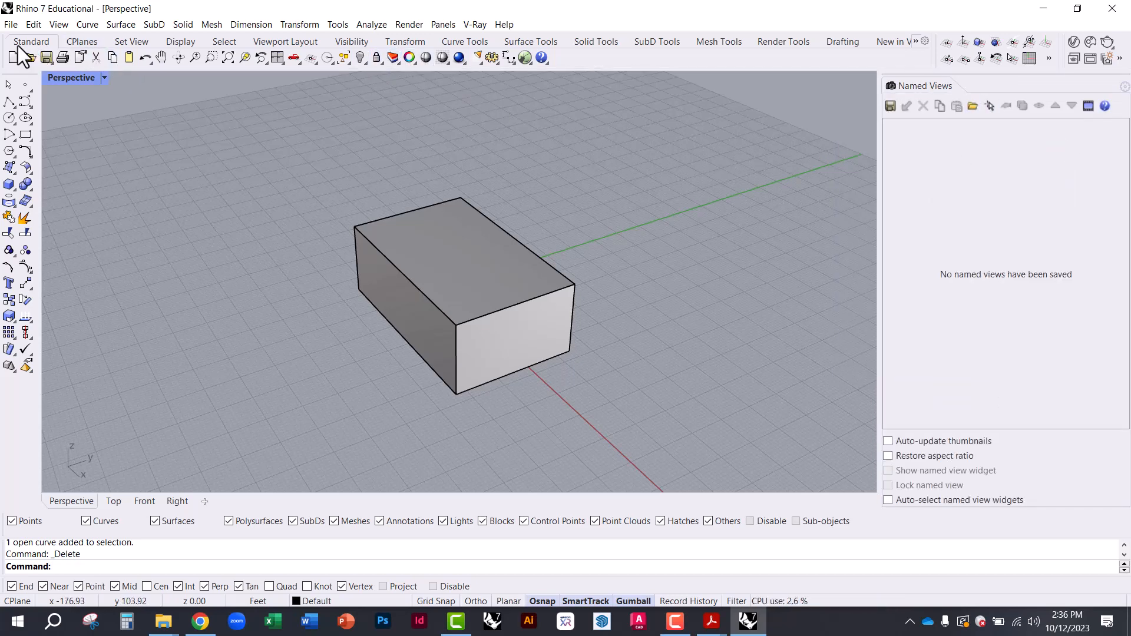
# - Reopen the Properties and Layers panels, docking Properties below Named Views and Layers above it
pyautogui.click(409, 58)
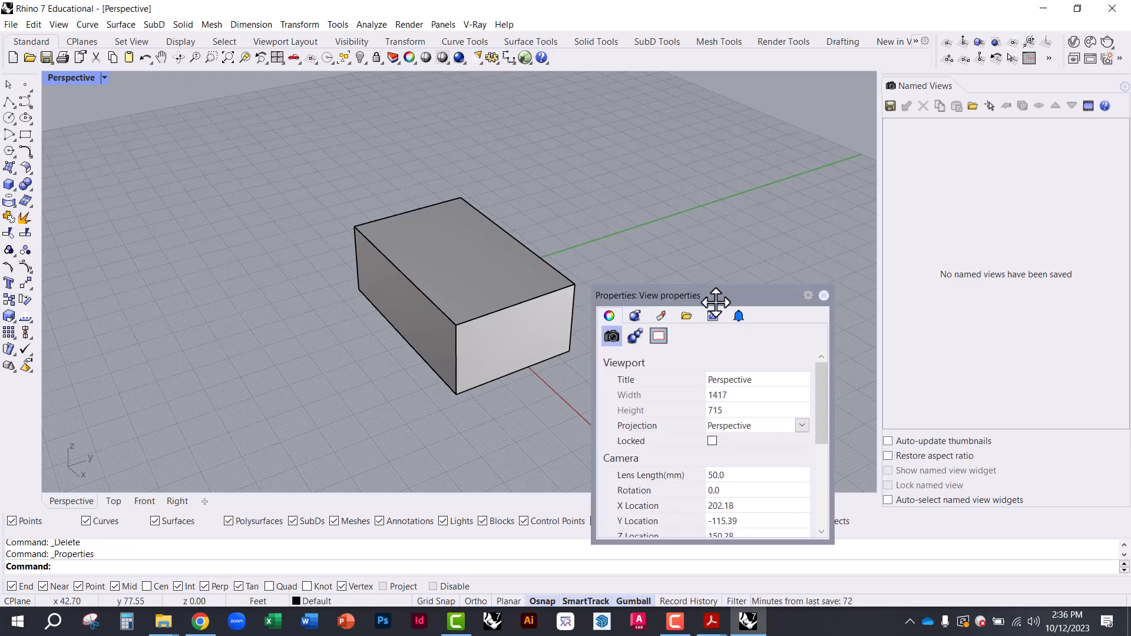
pyautogui.moveTo(717, 295); pyautogui.dragTo(983, 451)
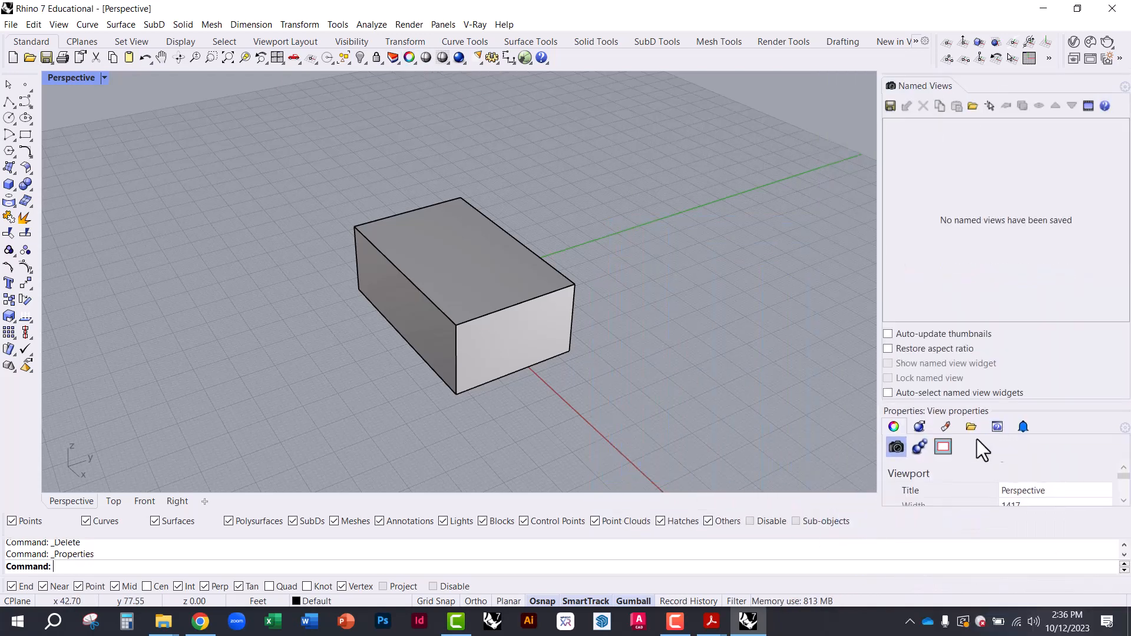
pyautogui.click(392, 57)
pyautogui.moveTo(871, 131); pyautogui.dragTo(982, 105)
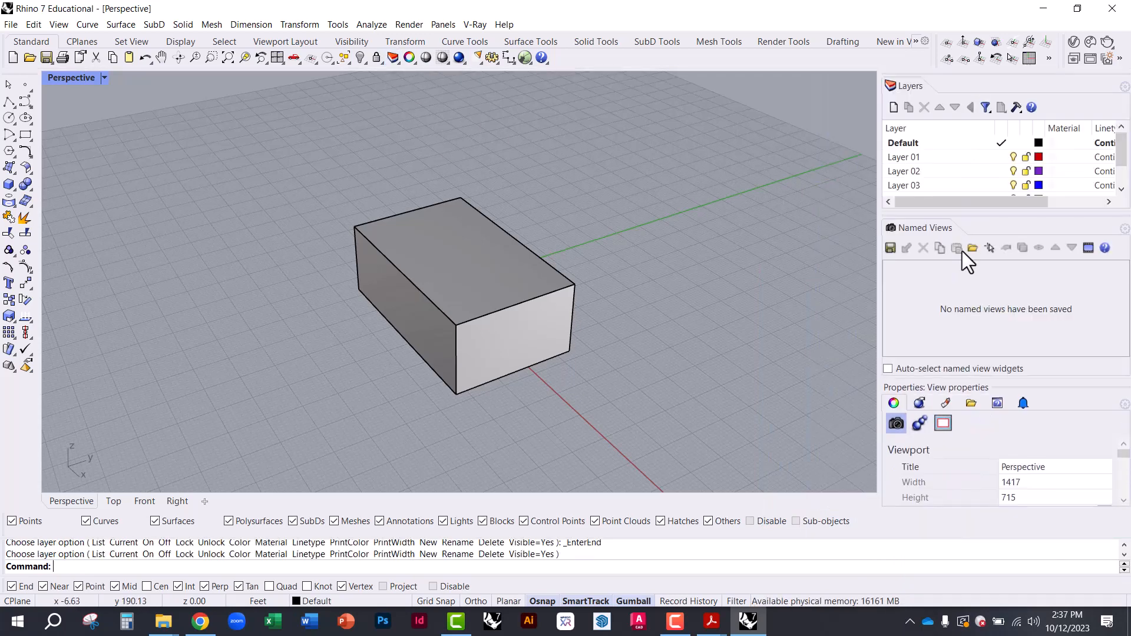
# - Undock the Named Views panel, regroup it with Layers as a neighbouring tab, and bring Layers to the front
pyautogui.moveTo(883, 233); pyautogui.dragTo(667, 169)
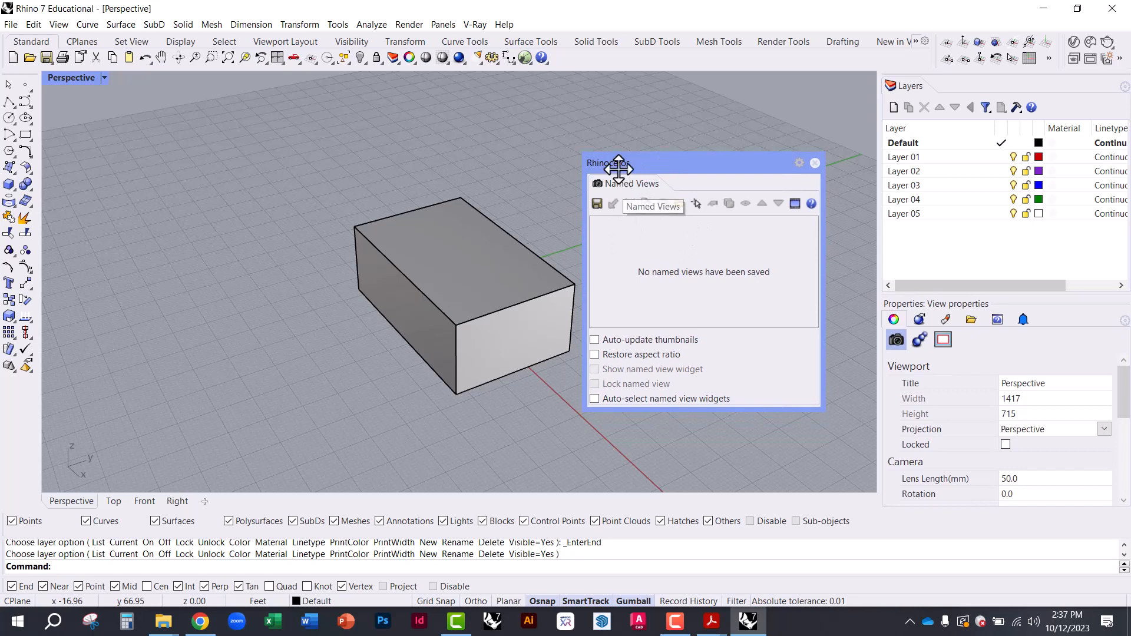
pyautogui.moveTo(618, 166); pyautogui.dragTo(670, 112)
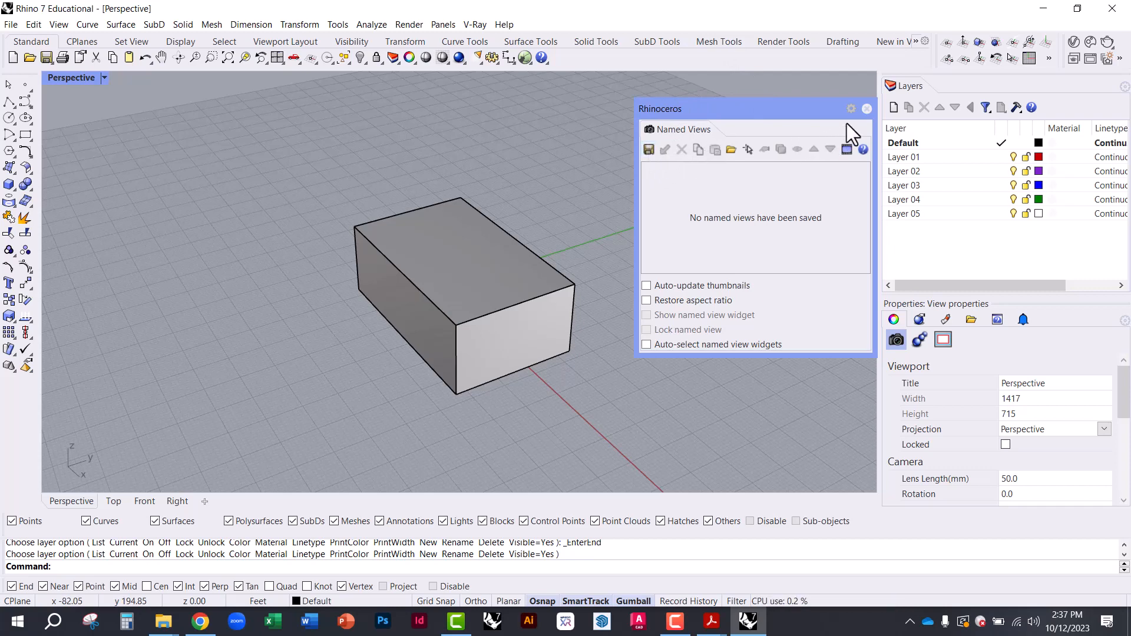
pyautogui.moveTo(680, 126); pyautogui.dragTo(963, 91)
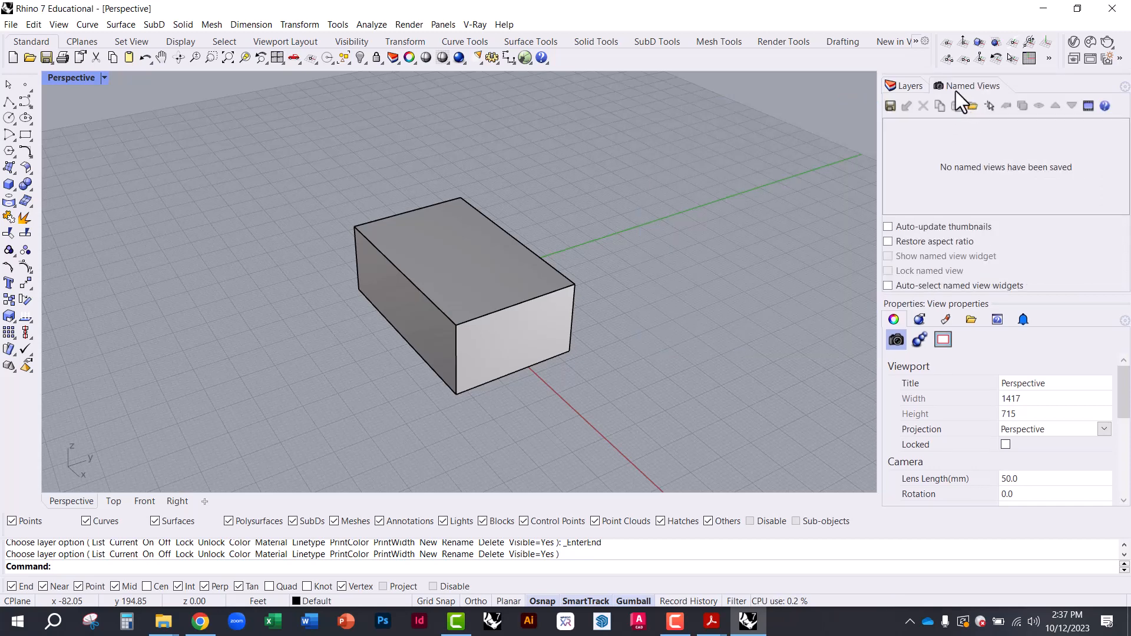
pyautogui.click(903, 88)
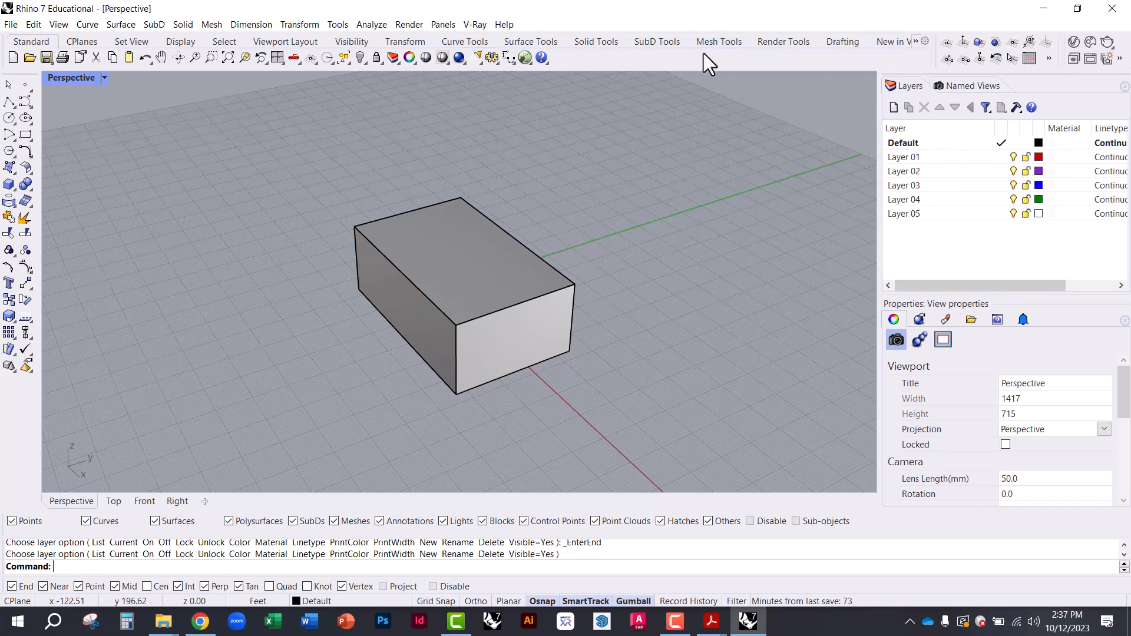
# - Turn on the Solid Creation toolbar from the list of available Rhino toolbars
pyautogui.rightClick(812, 65)
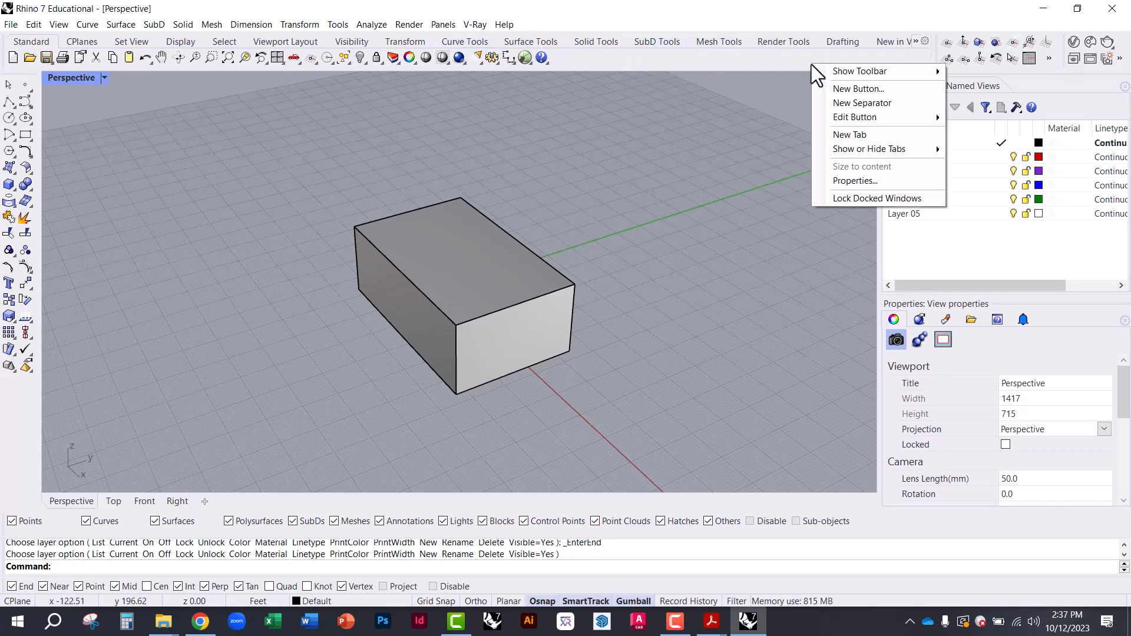
pyautogui.click(743, 108)
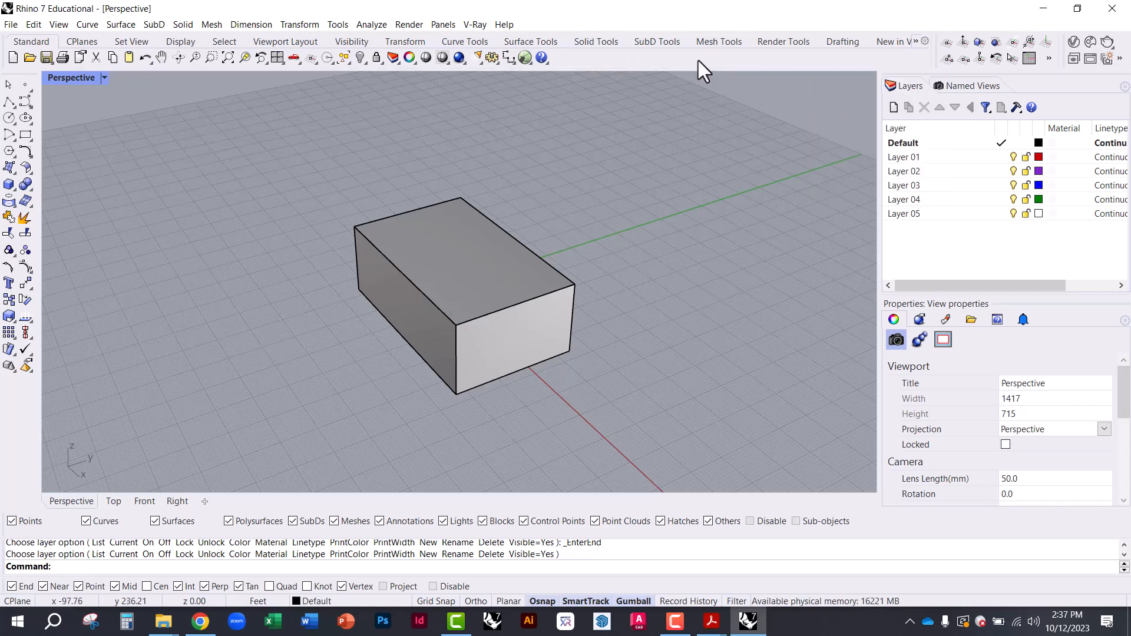
pyautogui.rightClick(677, 62)
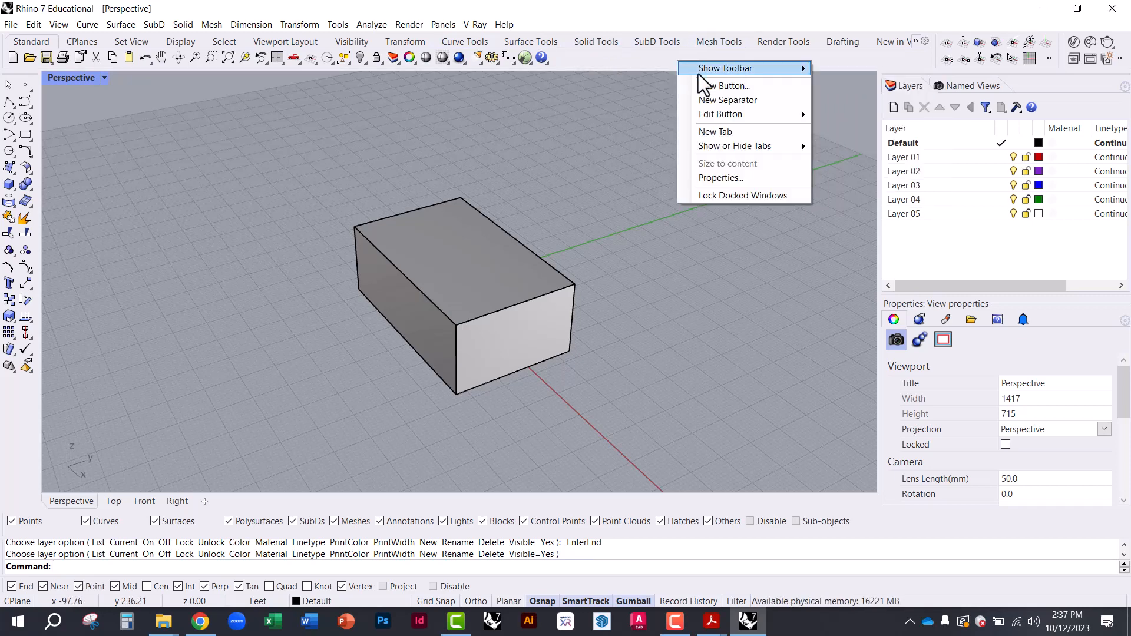
pyautogui.moveTo(698, 73)
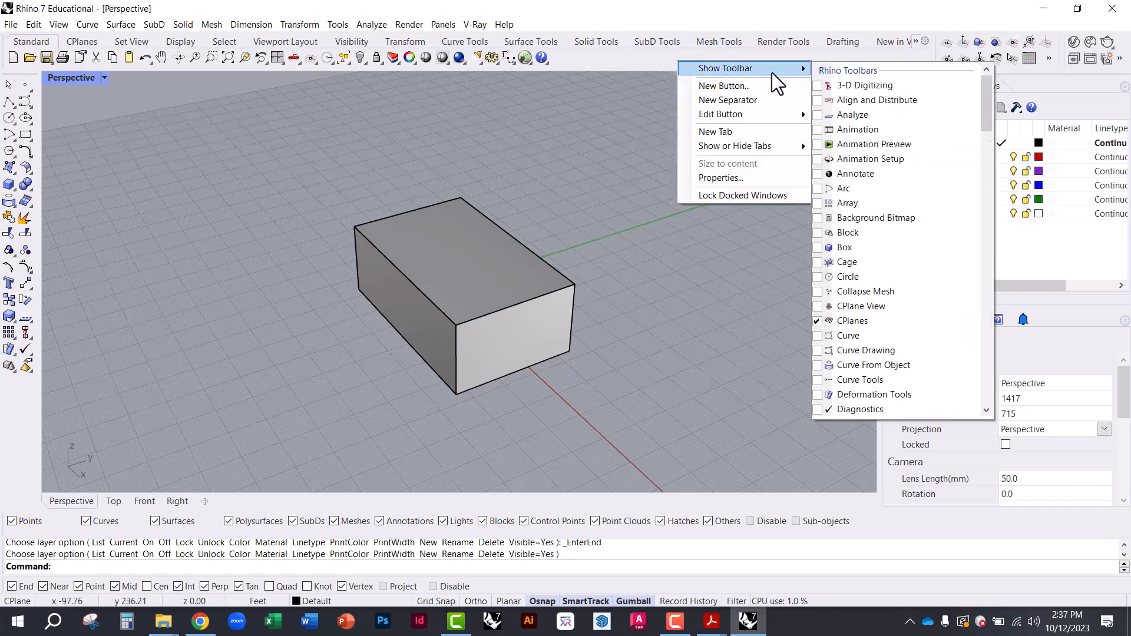
pyautogui.scroll(-1, 988, 124)
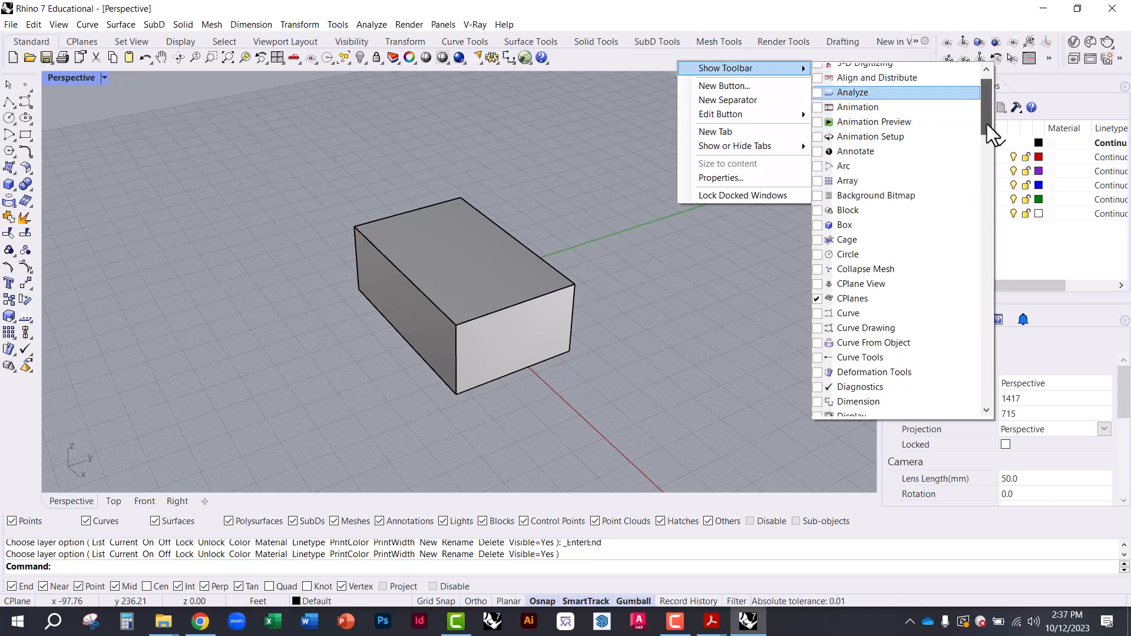
pyautogui.moveTo(988, 123); pyautogui.dragTo(991, 300)
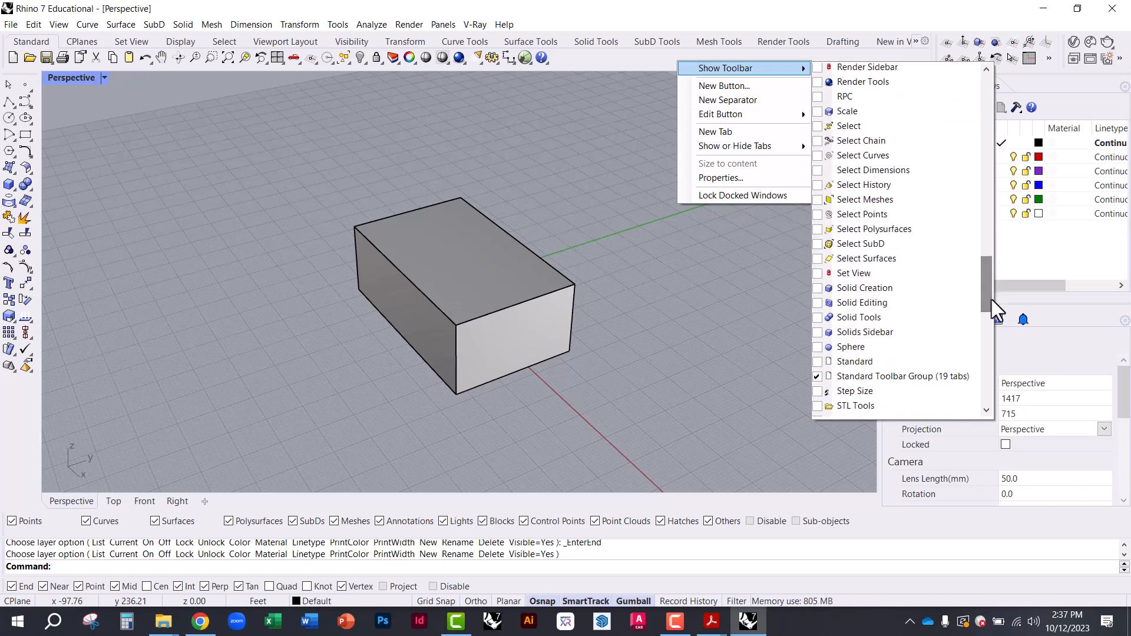
pyautogui.click(814, 293)
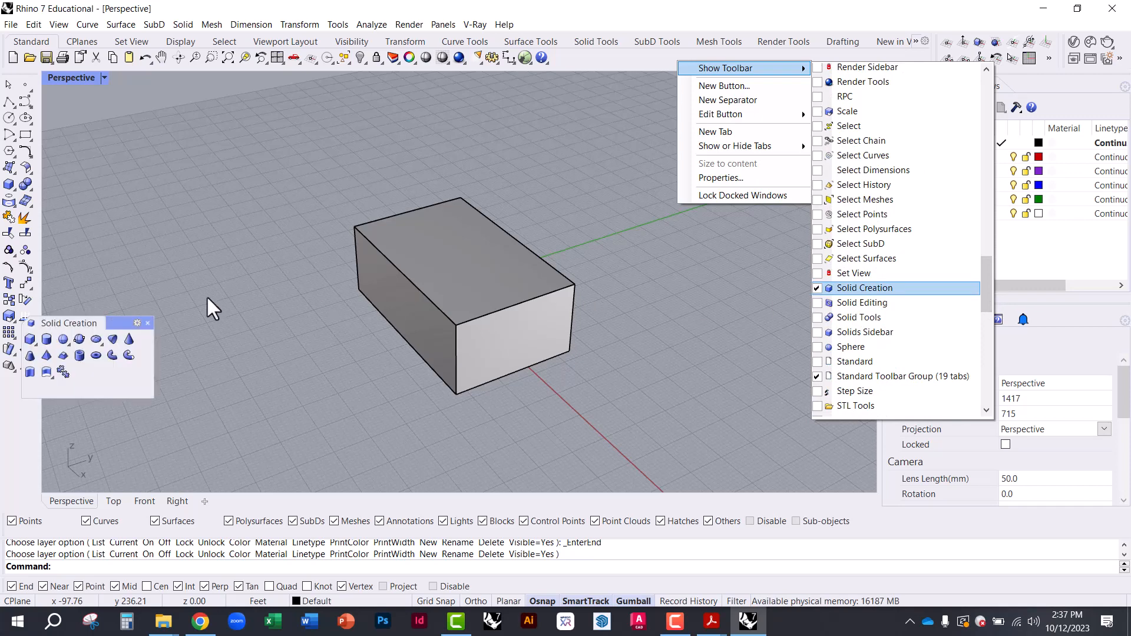
# - Dock the floating Solid Creation toolbar as a tab between Render Tools and Drafting
pyautogui.click(83, 323)
pyautogui.moveTo(84, 323); pyautogui.dragTo(876, 45)
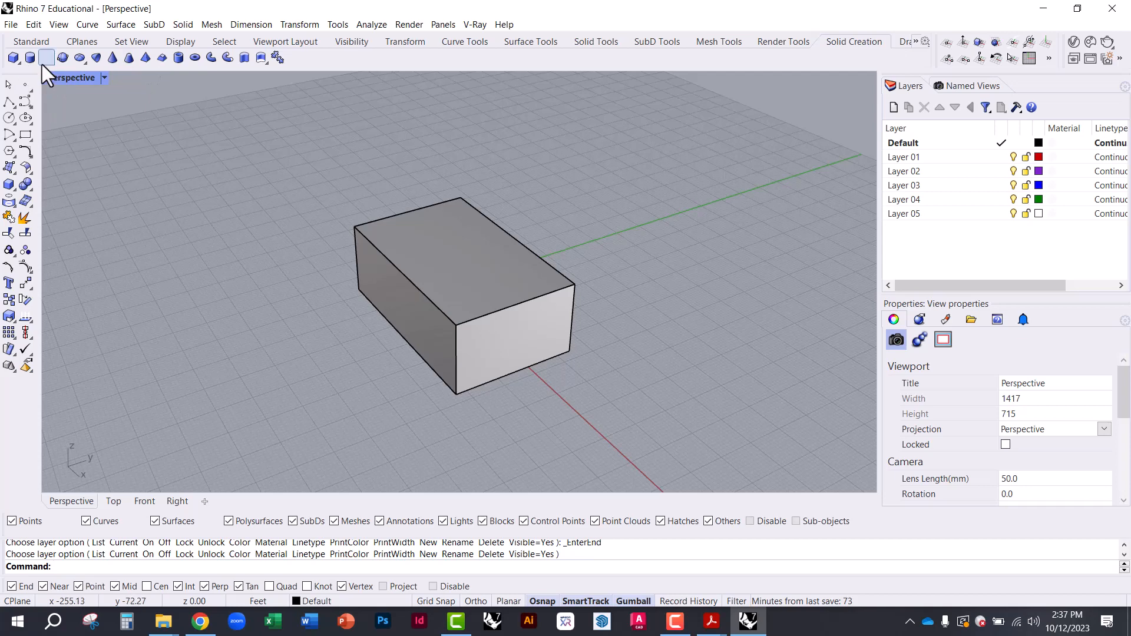
pyautogui.click(19, 64)
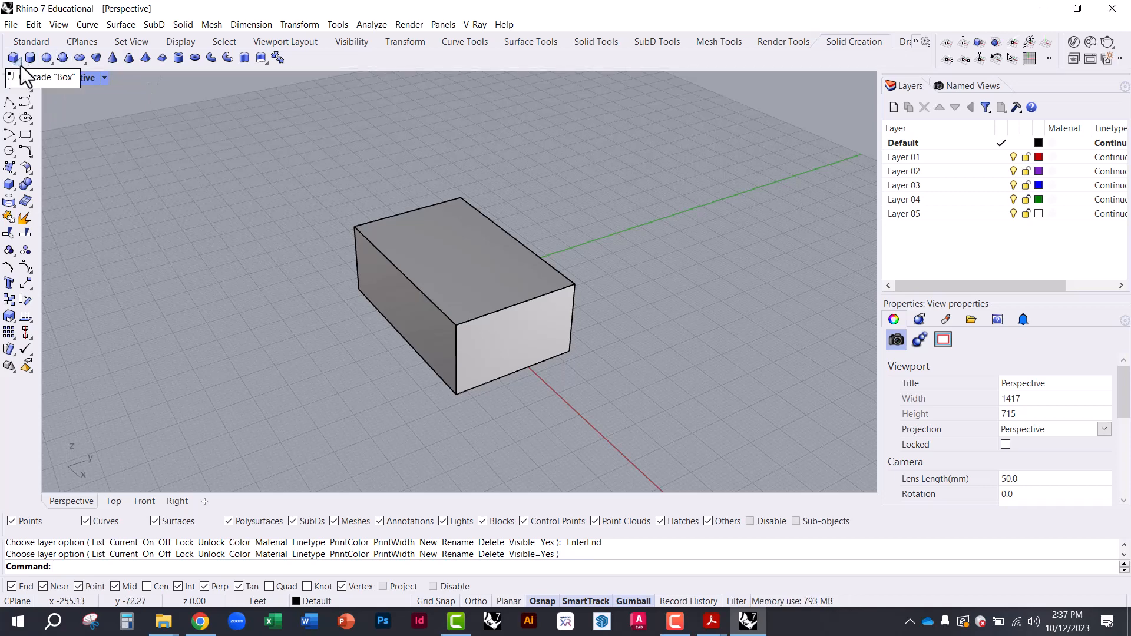
pyautogui.click(50, 59)
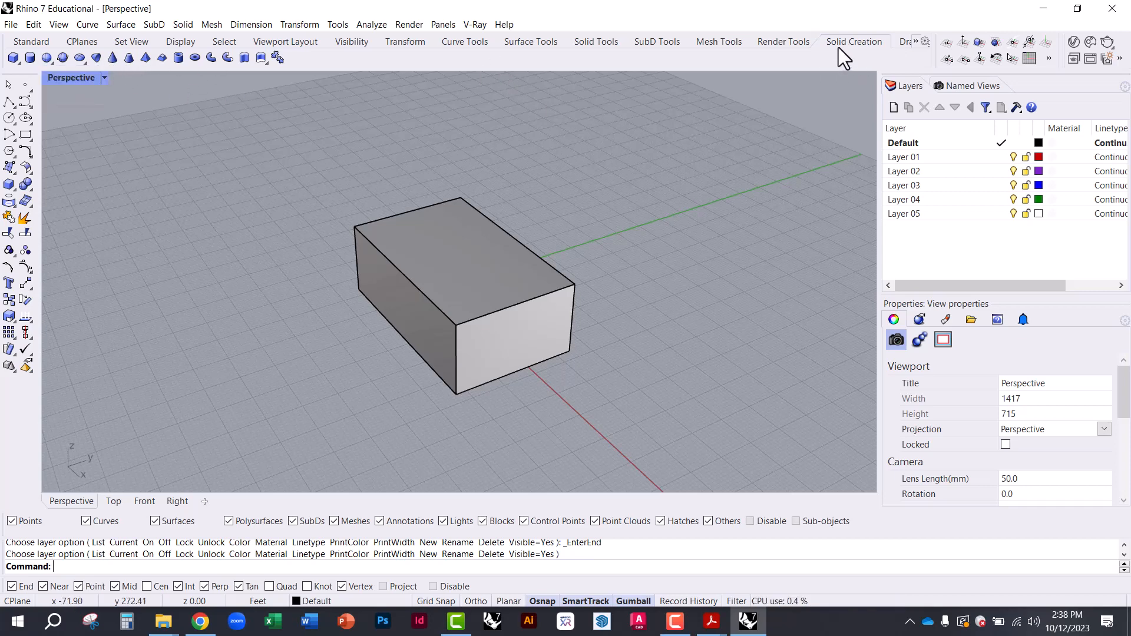
# - Dock Solid Creation separately beside the main toolbar group and show the Mesh Tools set
pyautogui.moveTo(851, 40); pyautogui.dragTo(756, 57)
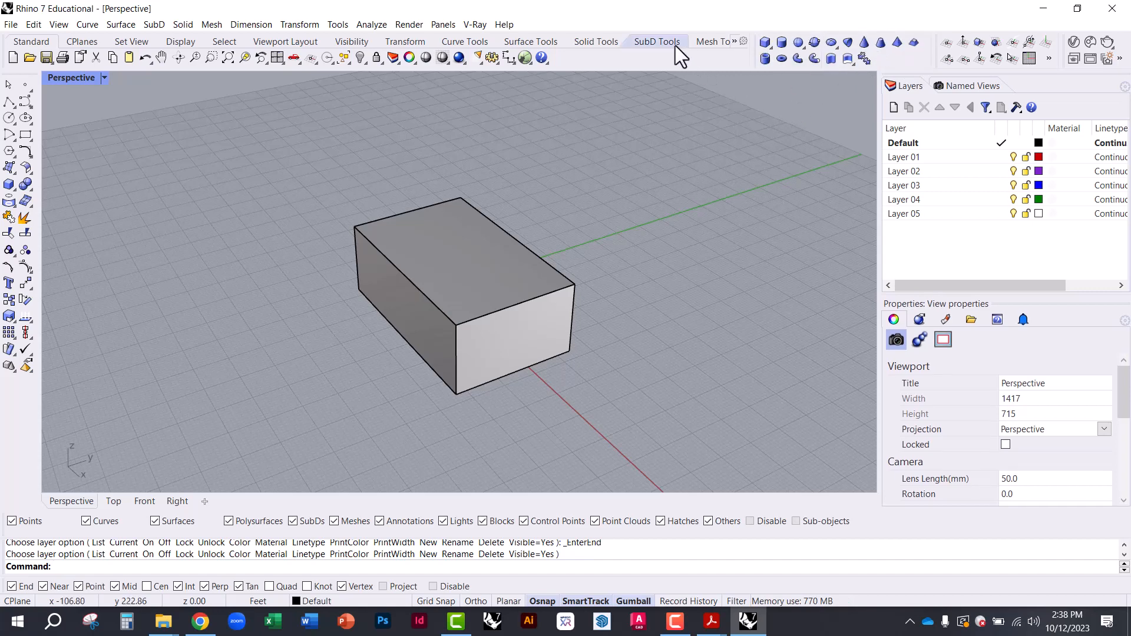
pyautogui.click(595, 41)
pyautogui.click(707, 41)
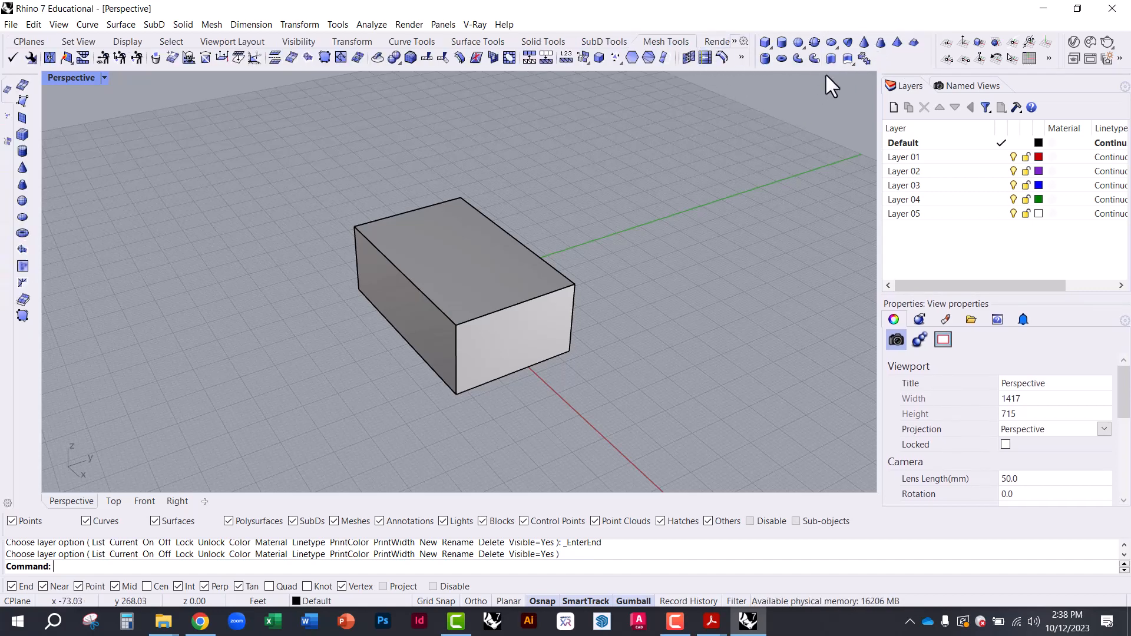
# - Undock the Solid Creation toolbar into the viewport area and close it
pyautogui.moveTo(760, 47); pyautogui.dragTo(706, 112)
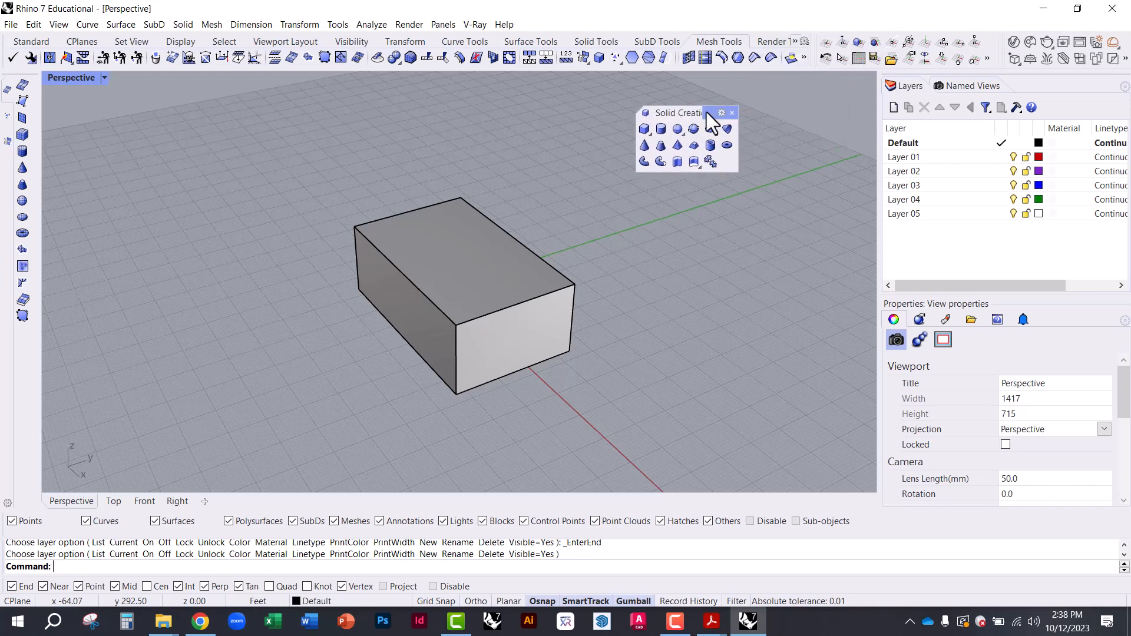
pyautogui.doubleClick(663, 115)
pyautogui.moveTo(603, 44); pyautogui.dragTo(755, 180)
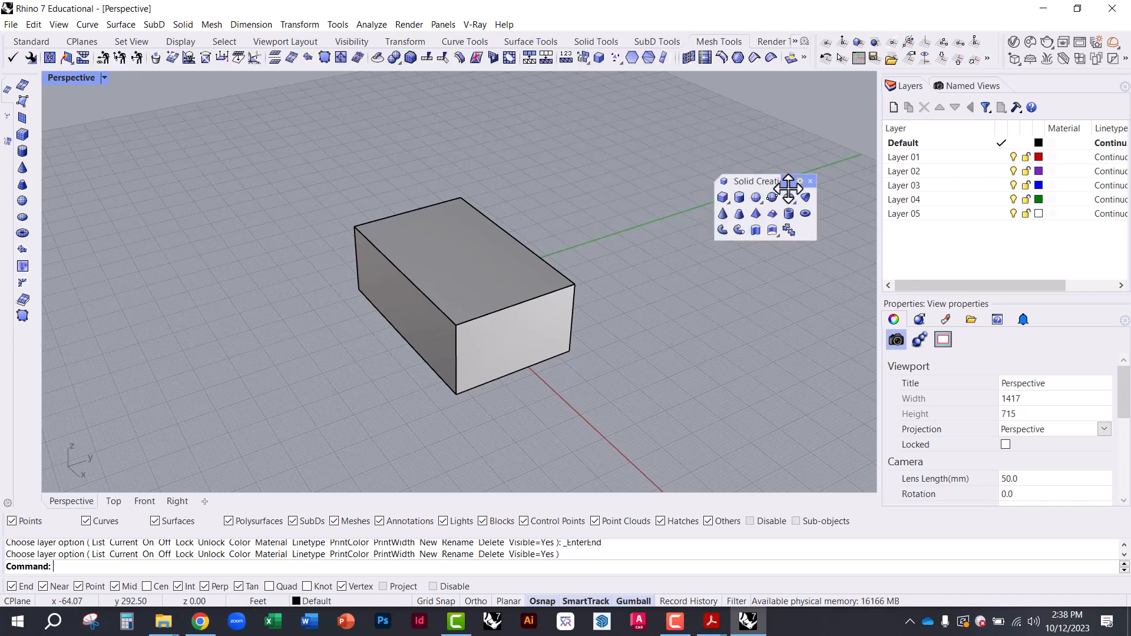
pyautogui.click(810, 181)
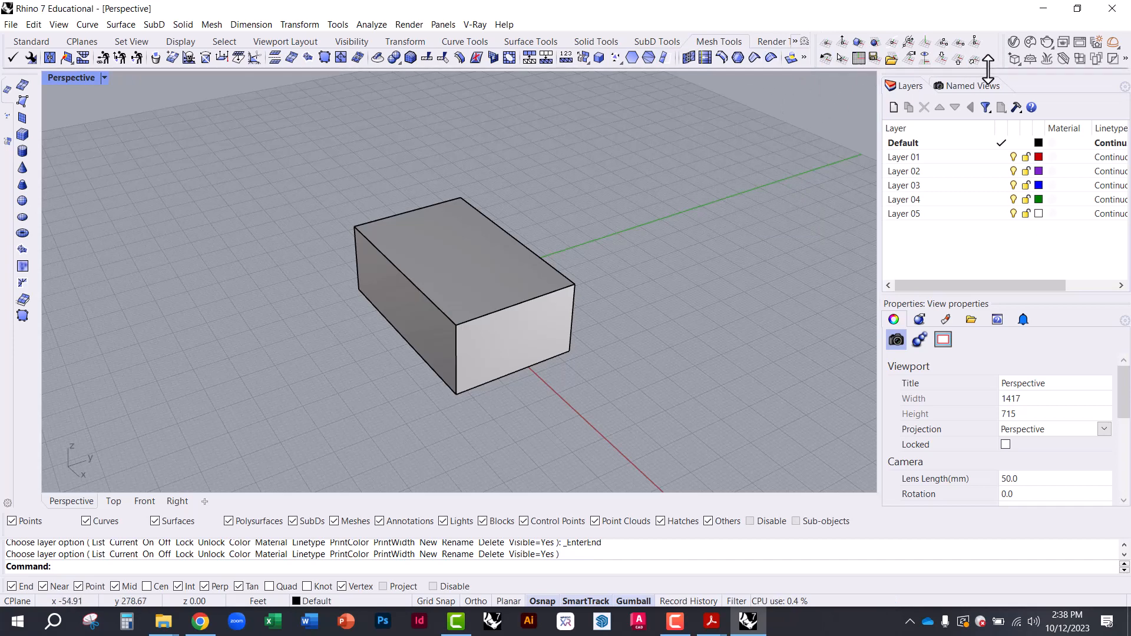
# - Float the VRay Compact toolbar, then dock it again at the far end of the toolbar row and adjust the neighbouring toolbar's spacing
pyautogui.moveTo(1004, 50); pyautogui.dragTo(594, 94)
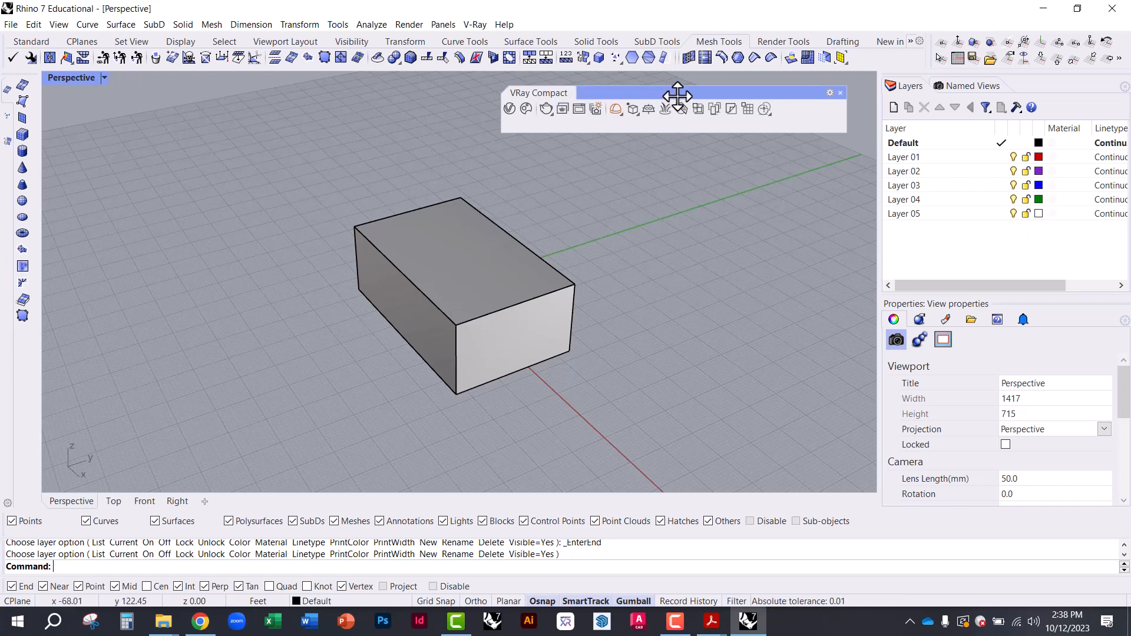
pyautogui.moveTo(679, 93); pyautogui.dragTo(1113, 56)
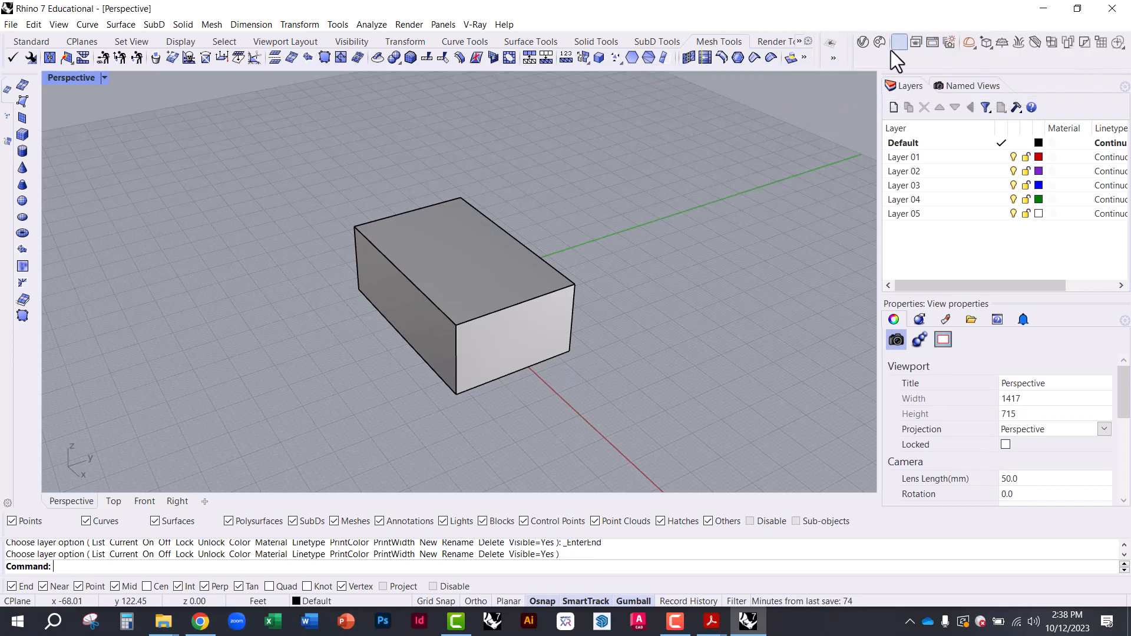
pyautogui.moveTo(851, 53); pyautogui.dragTo(1007, 57)
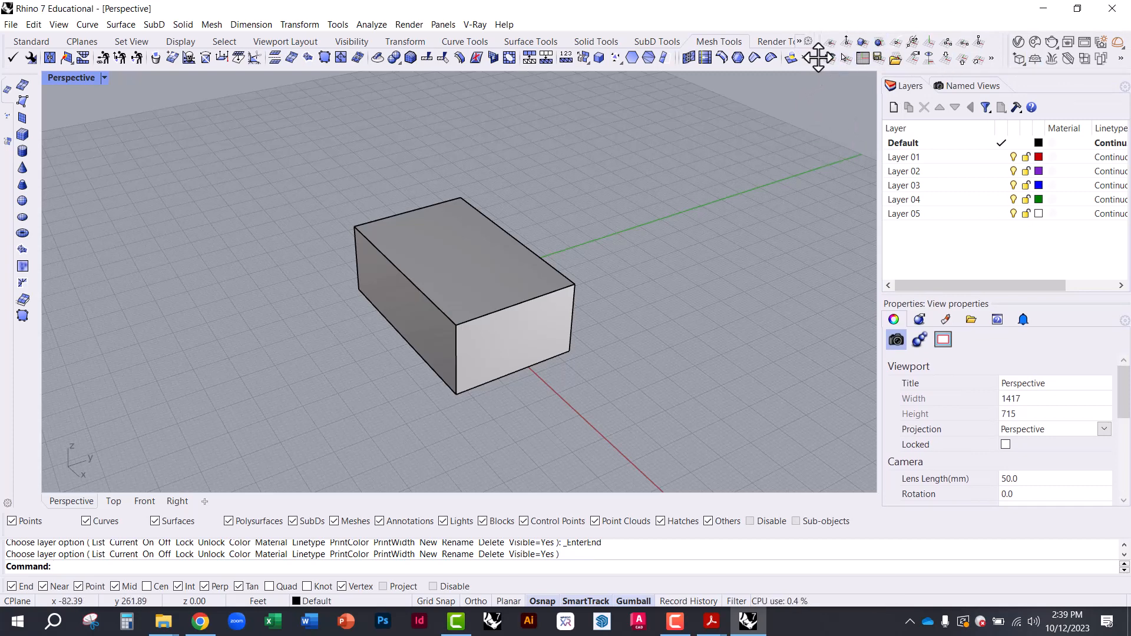
# - Float the CPlanes toolbar over the viewport, then dock it back between the main toolbar group and the render toolbar
pyautogui.moveTo(824, 50); pyautogui.dragTo(605, 171)
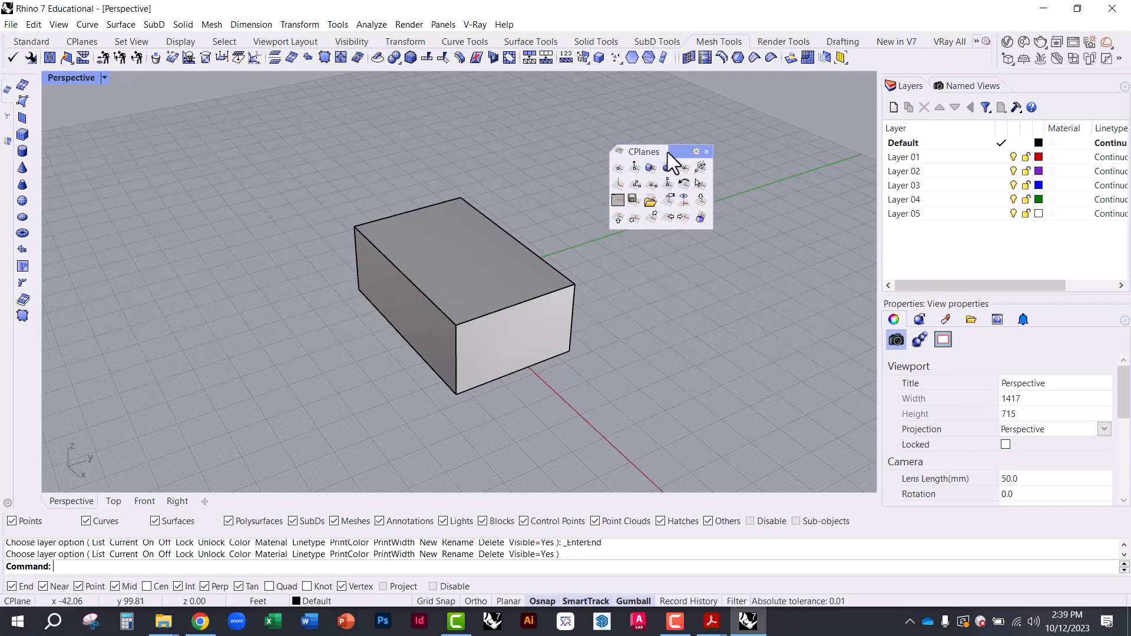
pyautogui.moveTo(674, 151); pyautogui.dragTo(812, 55)
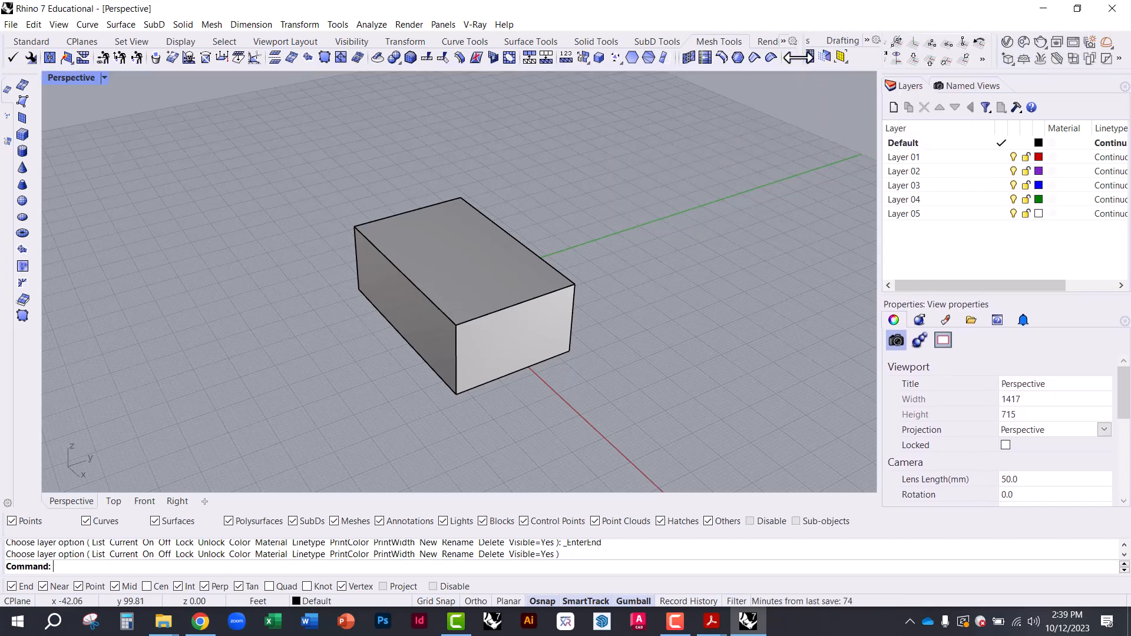
# - Orbit and zoom the Perspective view to examine the box and the world axes from several angles
pyautogui.moveTo(478, 258); pyautogui.dragTo(506, 295, button='right')
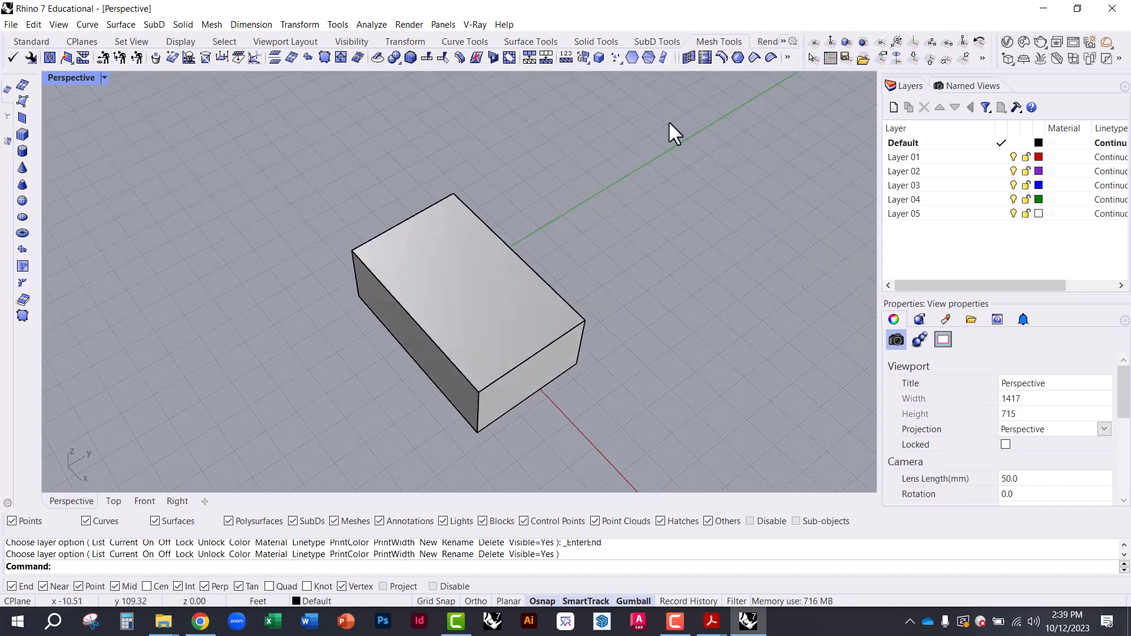
pyautogui.scroll(-8, 437, 351)
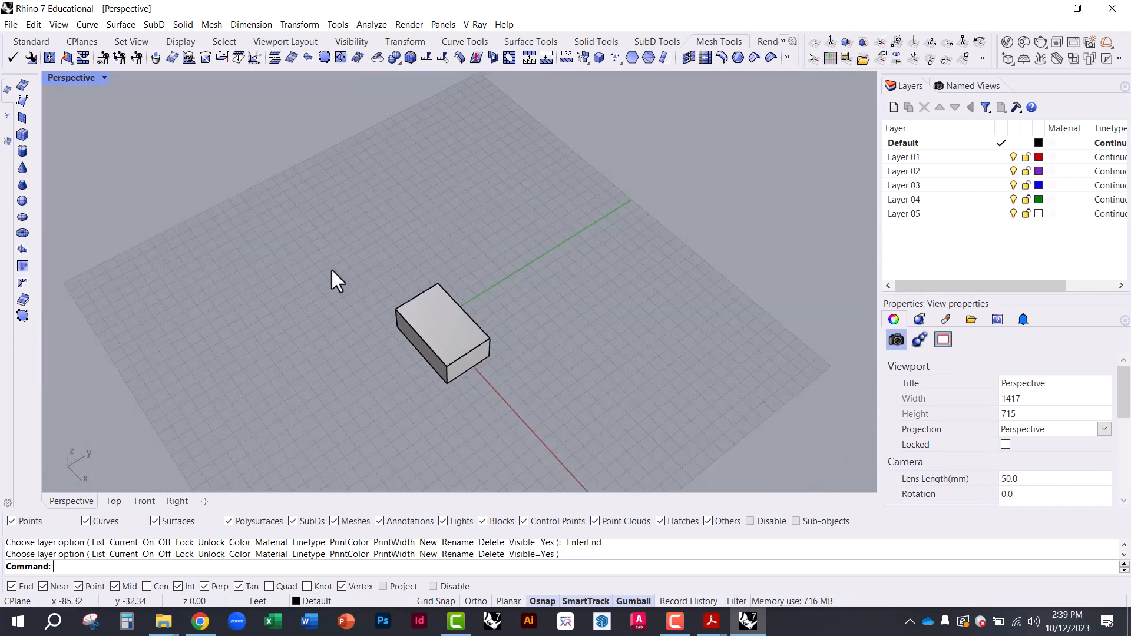
pyautogui.moveTo(333, 281); pyautogui.dragTo(455, 346, button='right')
pyautogui.moveTo(518, 257); pyautogui.dragTo(285, 366, button='right')
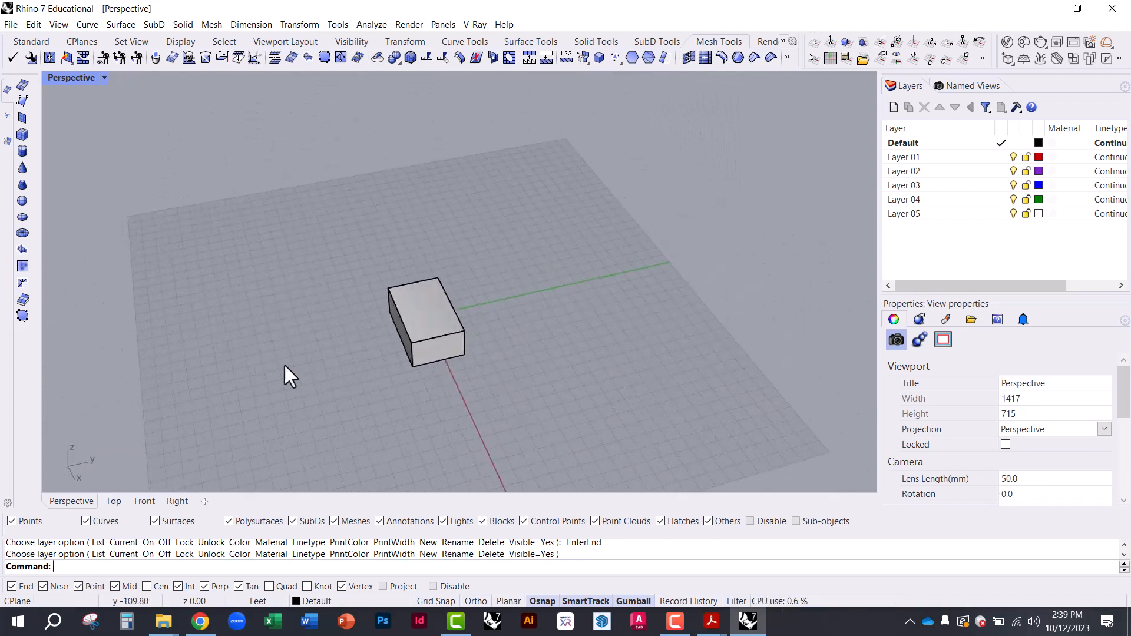
pyautogui.scroll(3, 407, 357)
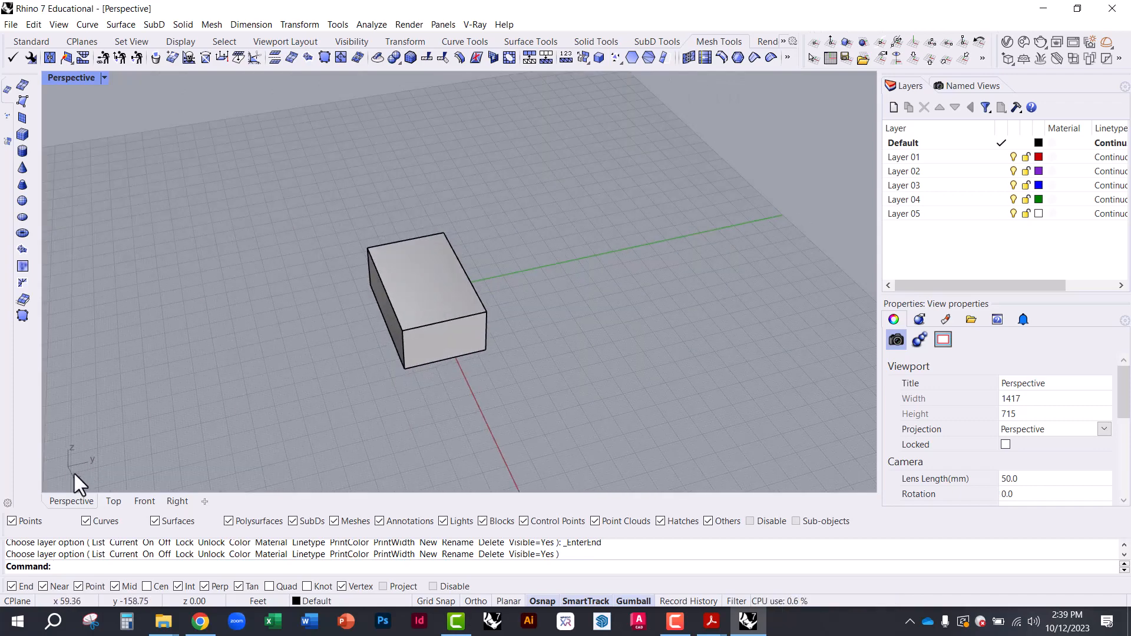
pyautogui.moveTo(269, 418); pyautogui.dragTo(76, 455, button='right')
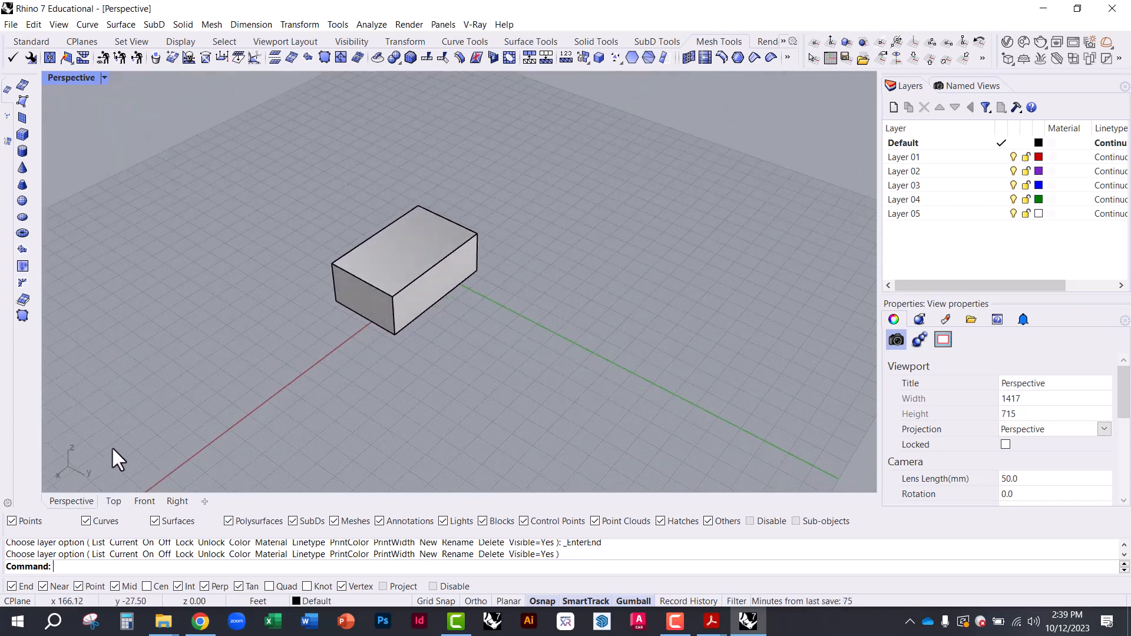
pyautogui.moveTo(112, 449); pyautogui.dragTo(234, 454, button='right')
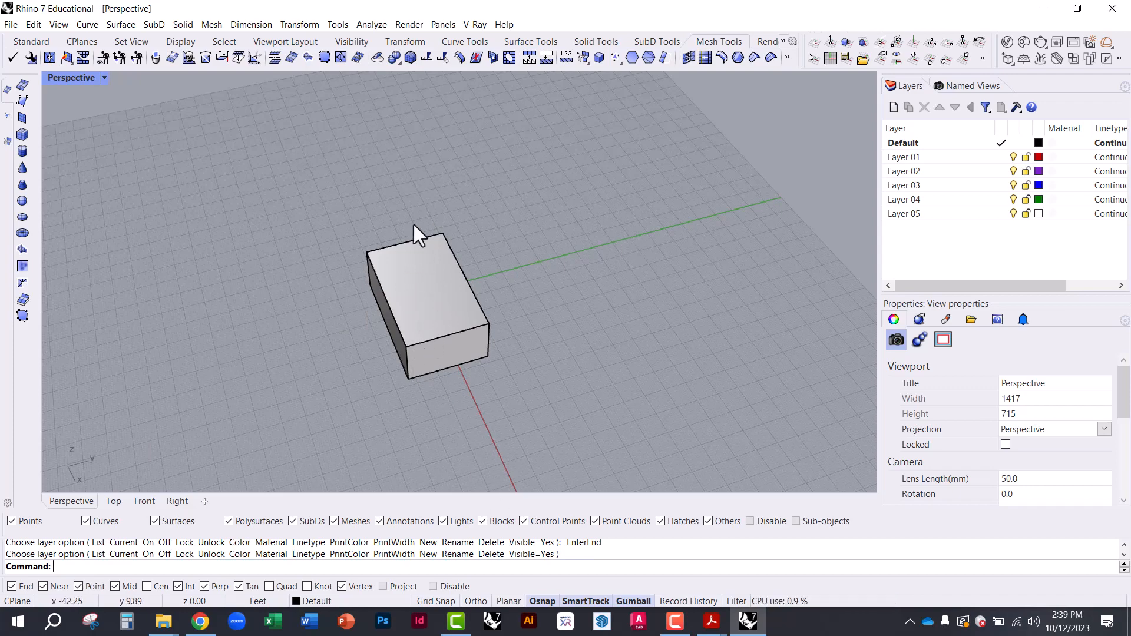
pyautogui.moveTo(453, 348); pyautogui.dragTo(559, 410, button='right')
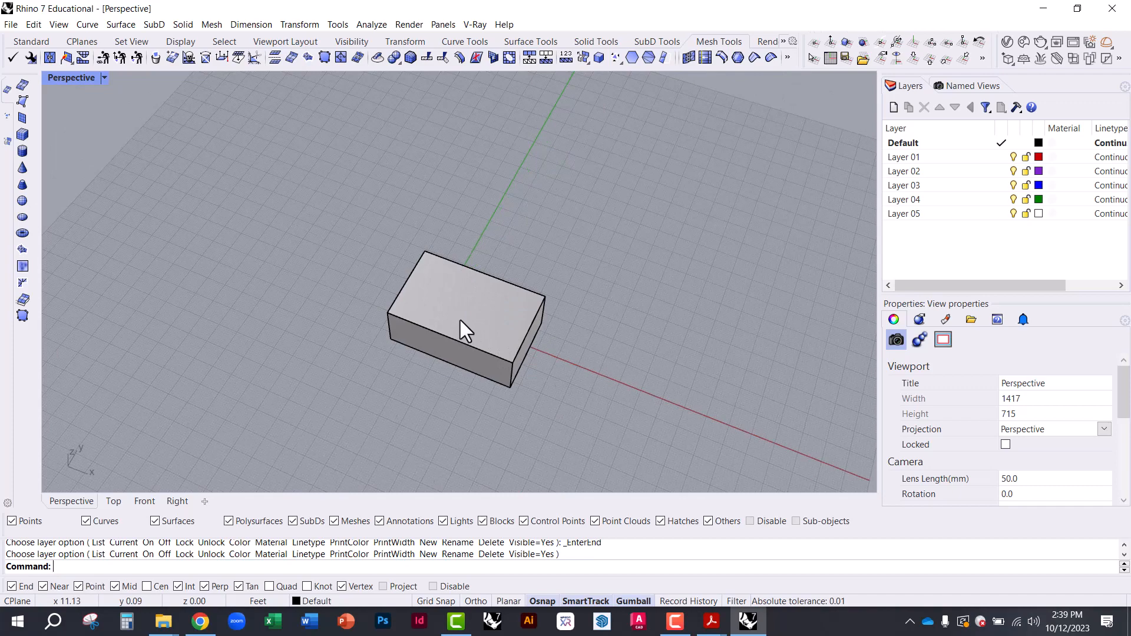
# - Open the Rhino options and review the available model units for the document
pyautogui.write('Options')
pyautogui.press('Return')
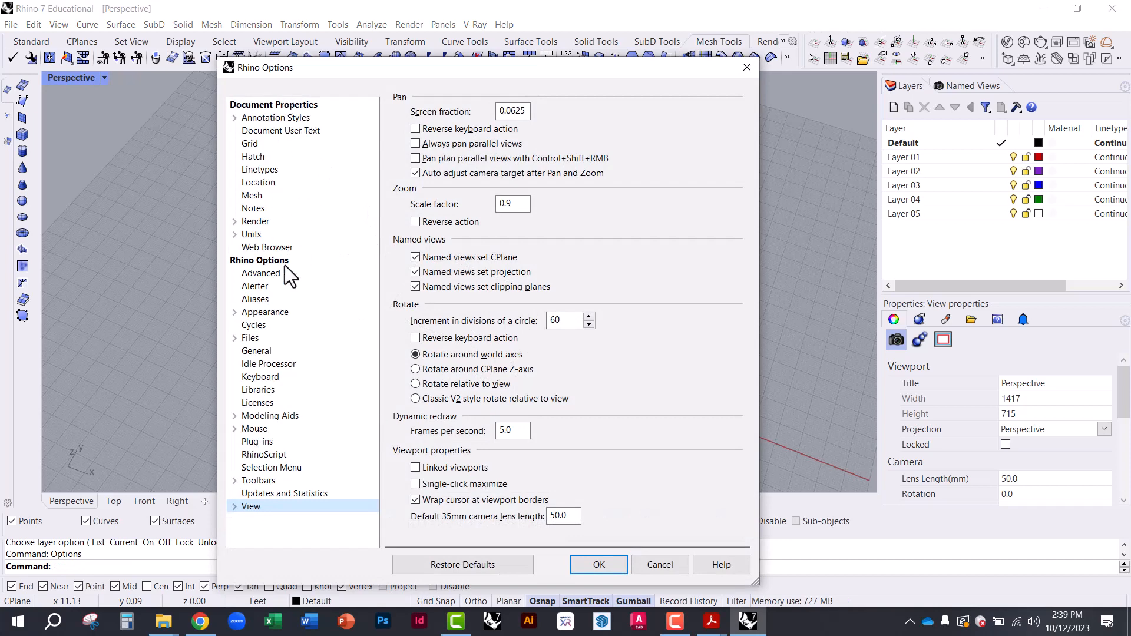
pyautogui.click(251, 234)
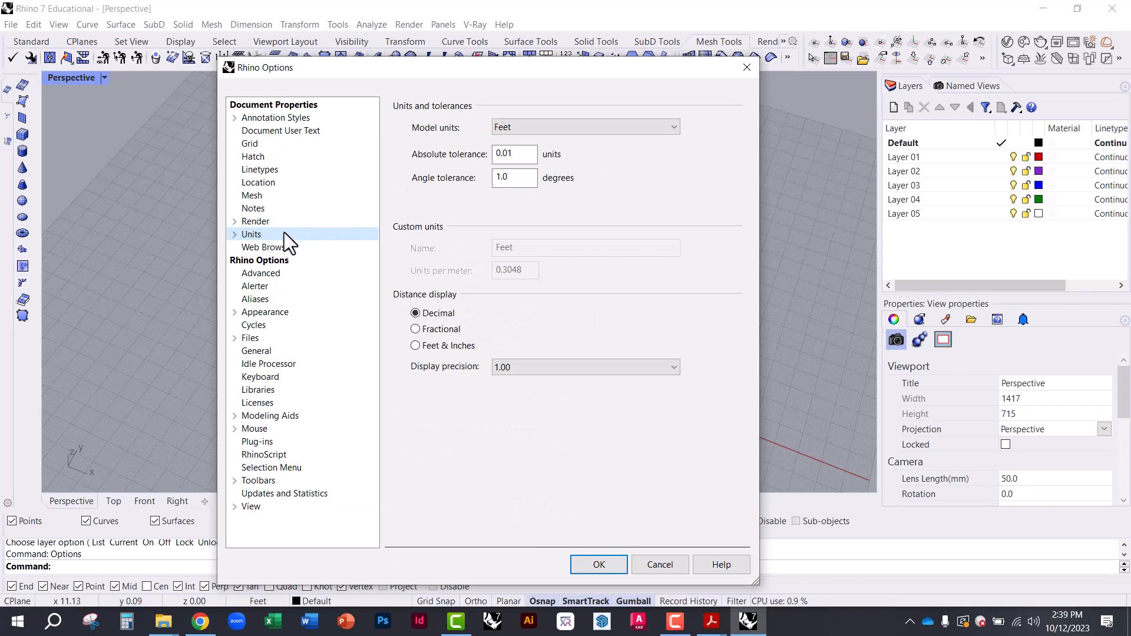
pyautogui.click(542, 128)
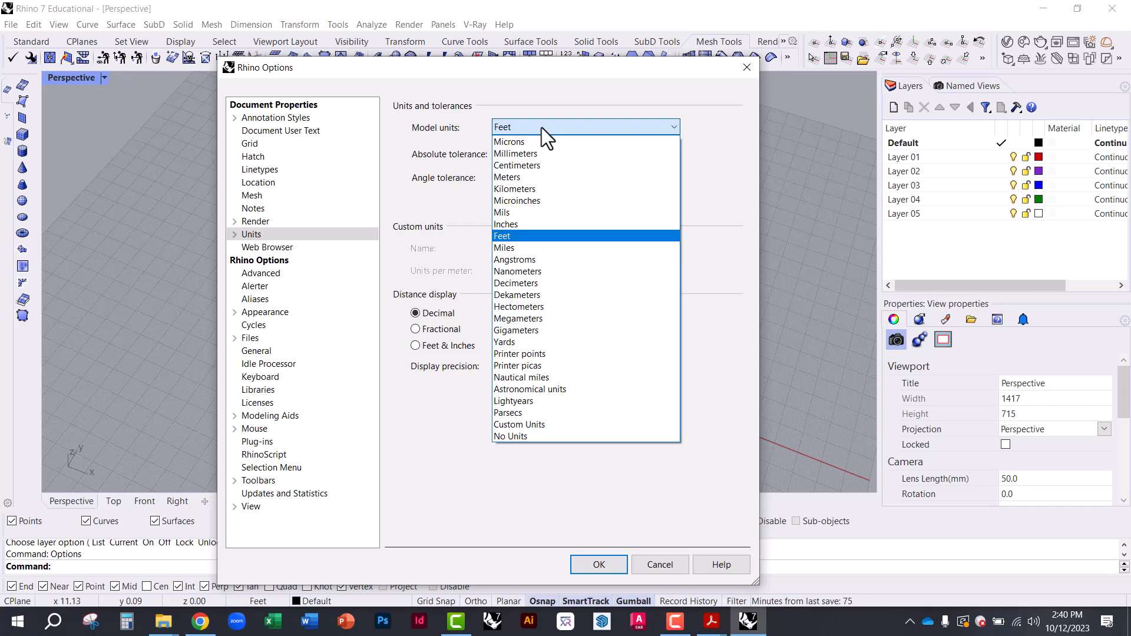
pyautogui.click(578, 78)
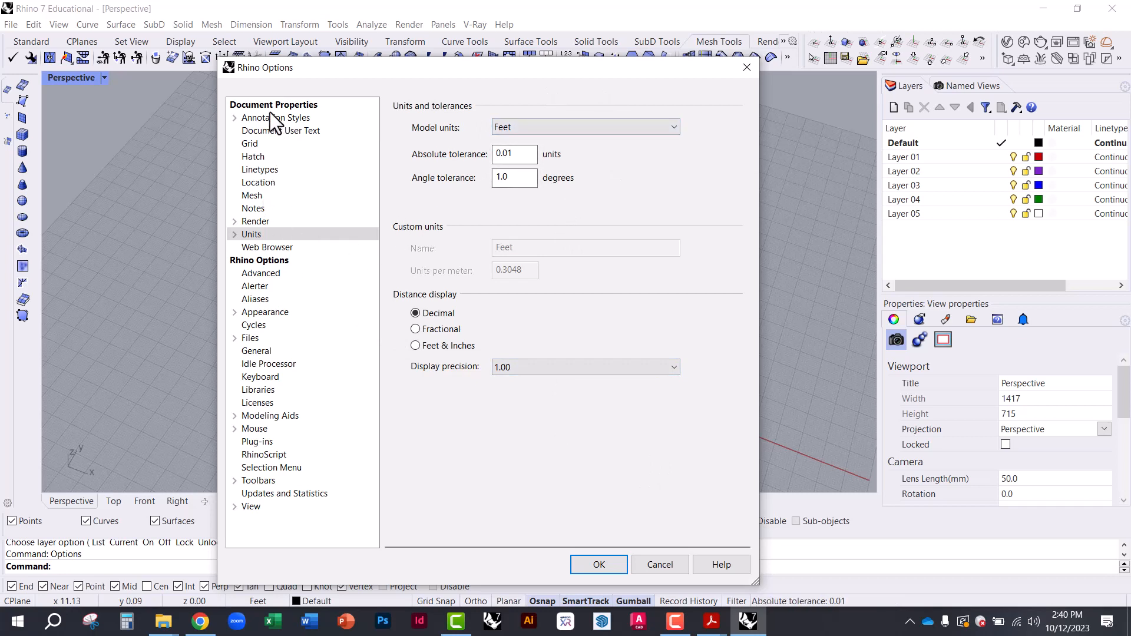
# - Set the document's grid line count to 100 for all viewports and apply the change
pyautogui.click(249, 143)
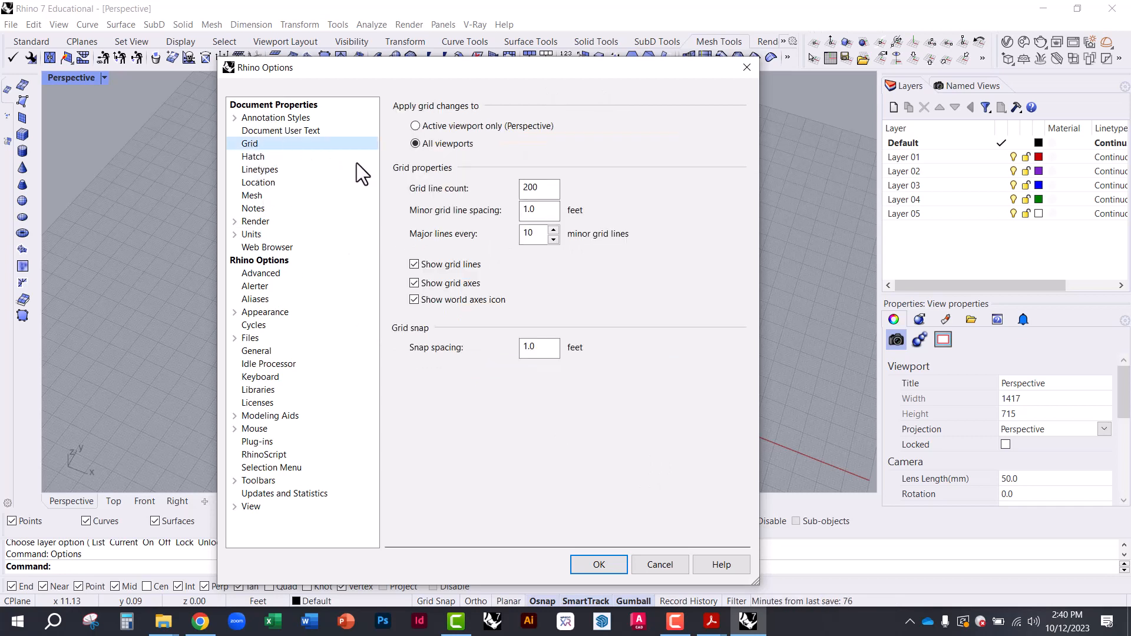
pyautogui.moveTo(543, 74); pyautogui.dragTo(269, 84)
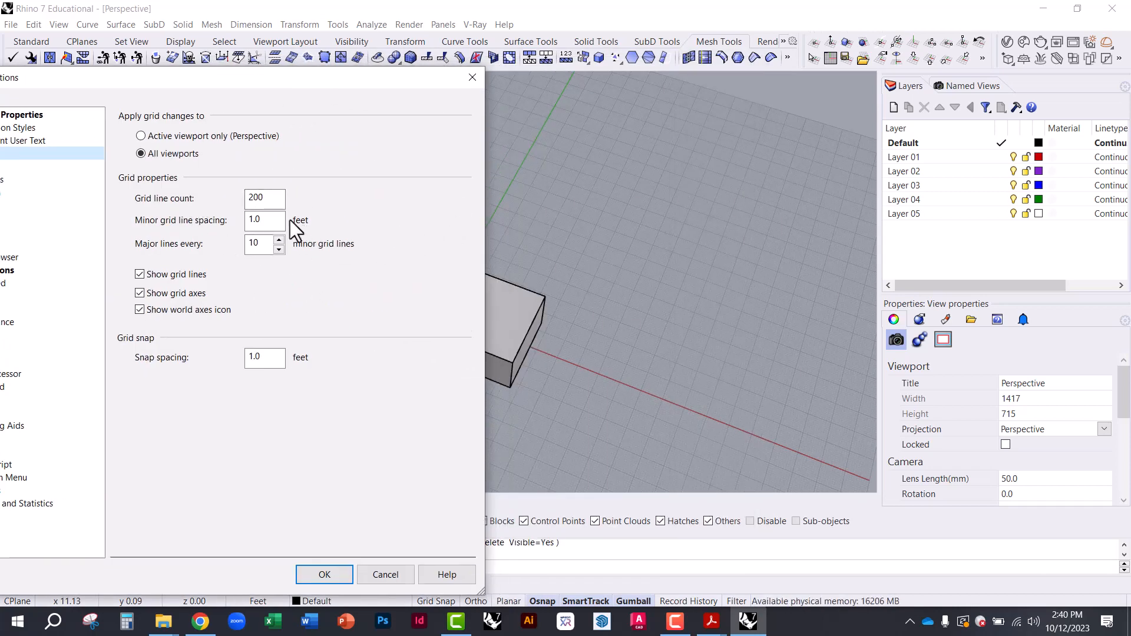
pyautogui.doubleClick(260, 198)
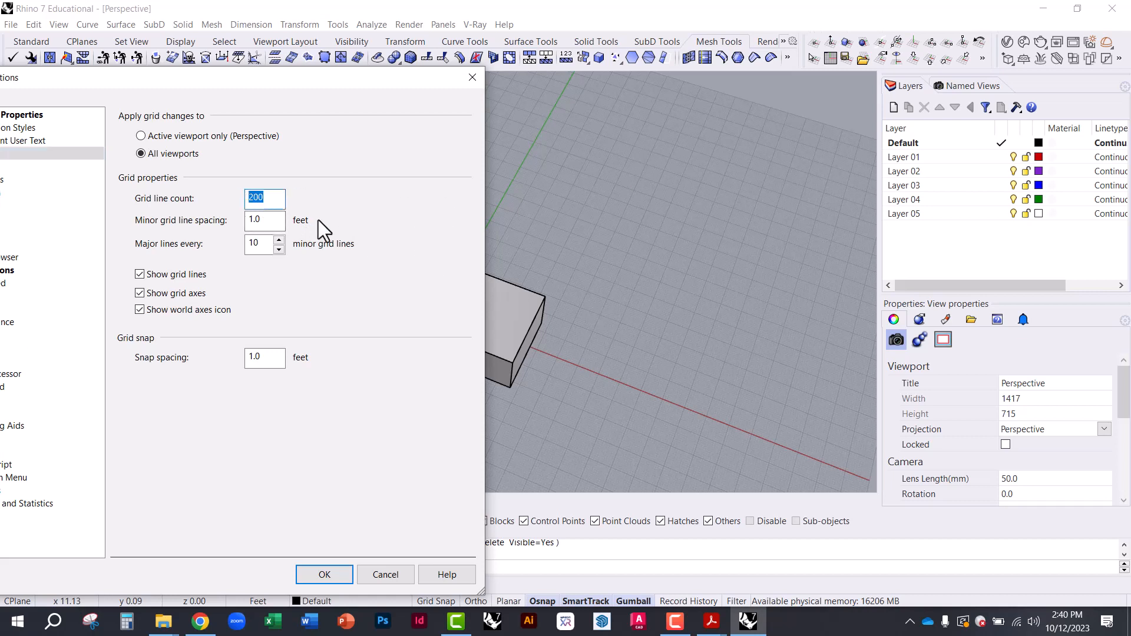
pyautogui.write('100')
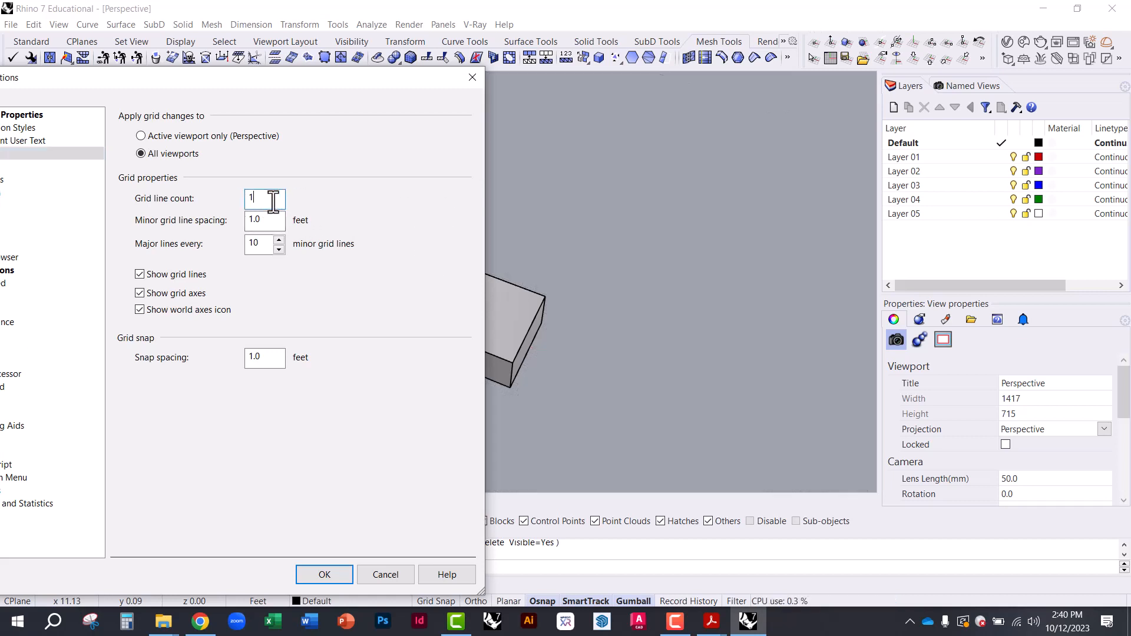
pyautogui.click(263, 220)
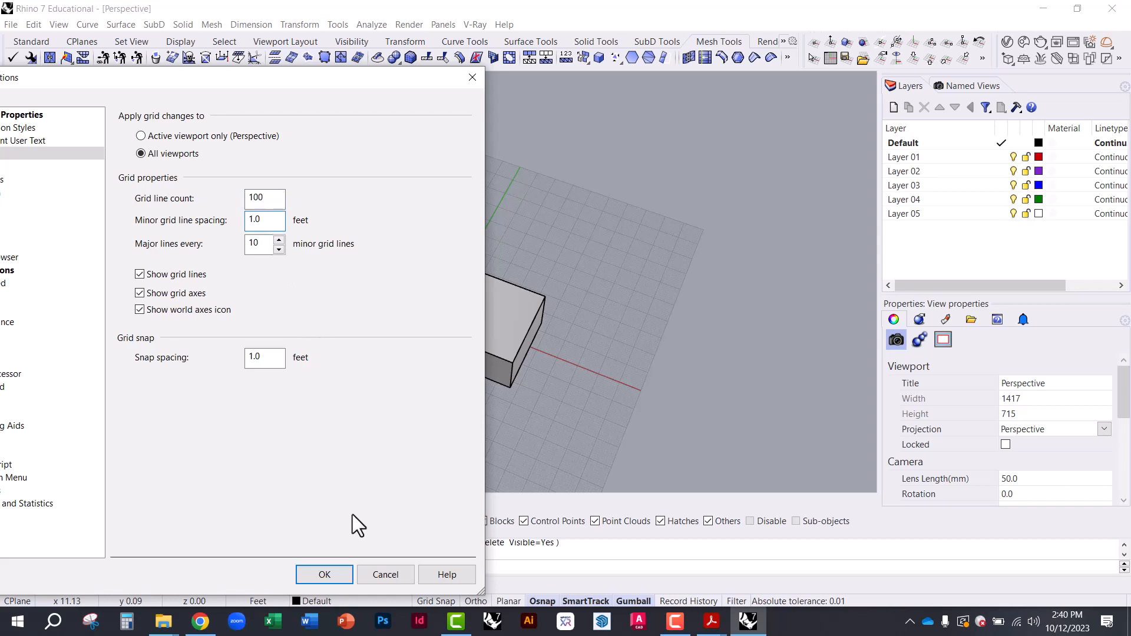
pyautogui.click(324, 567)
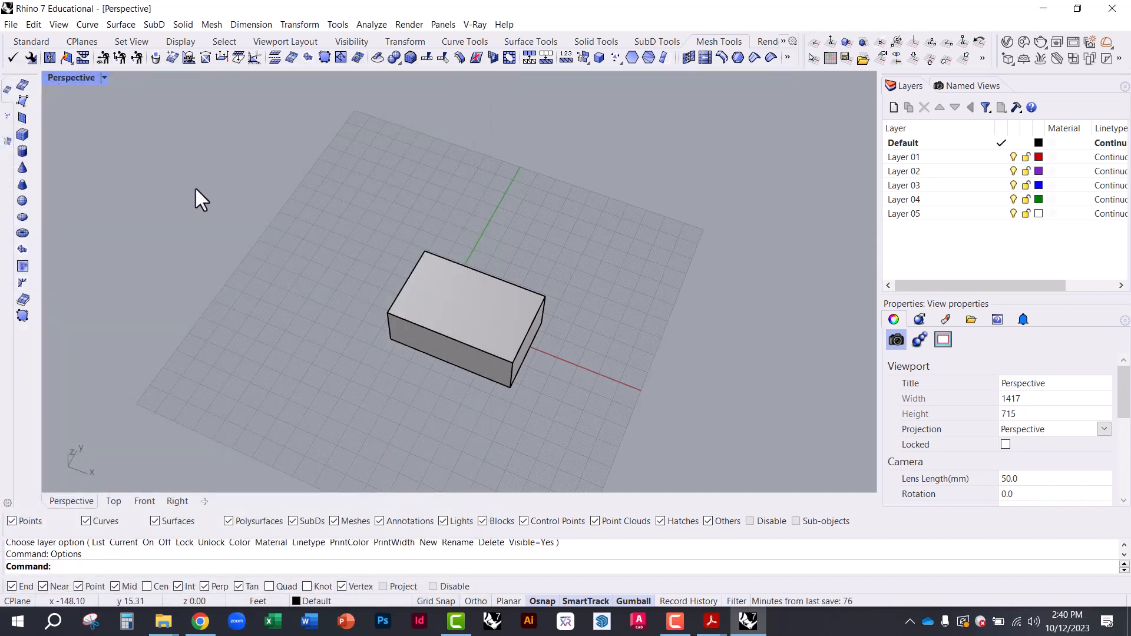
# - Reopen the Rhino options and bring up the list of command aliases
pyautogui.write('Options')
pyautogui.press('Return')
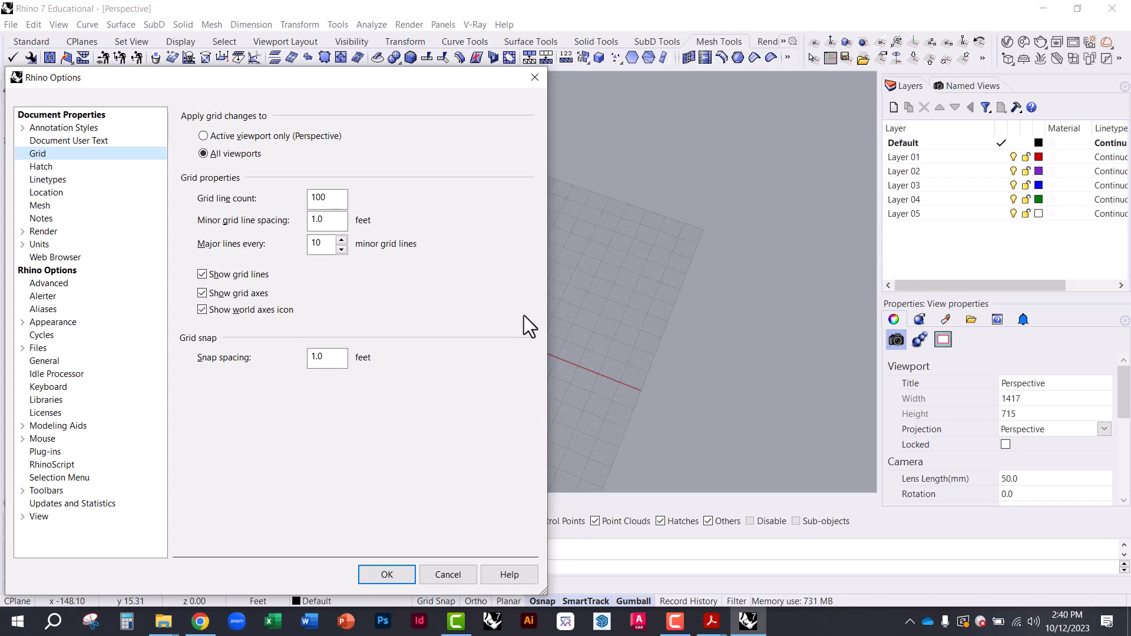
pyautogui.moveTo(299, 85); pyautogui.dragTo(362, 62)
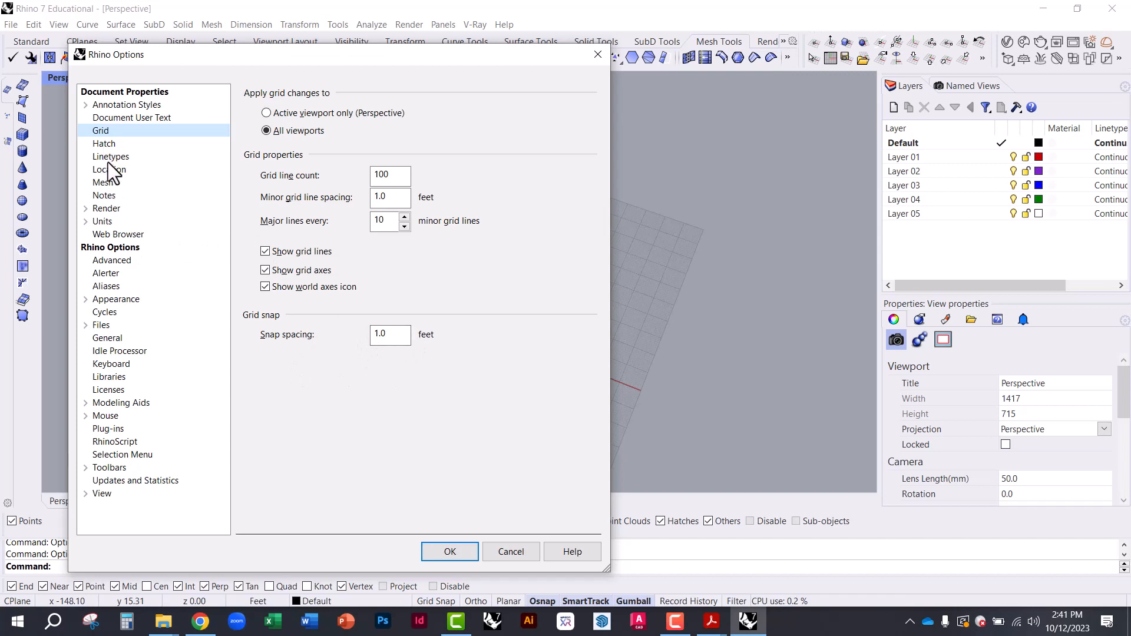
pyautogui.click(110, 274)
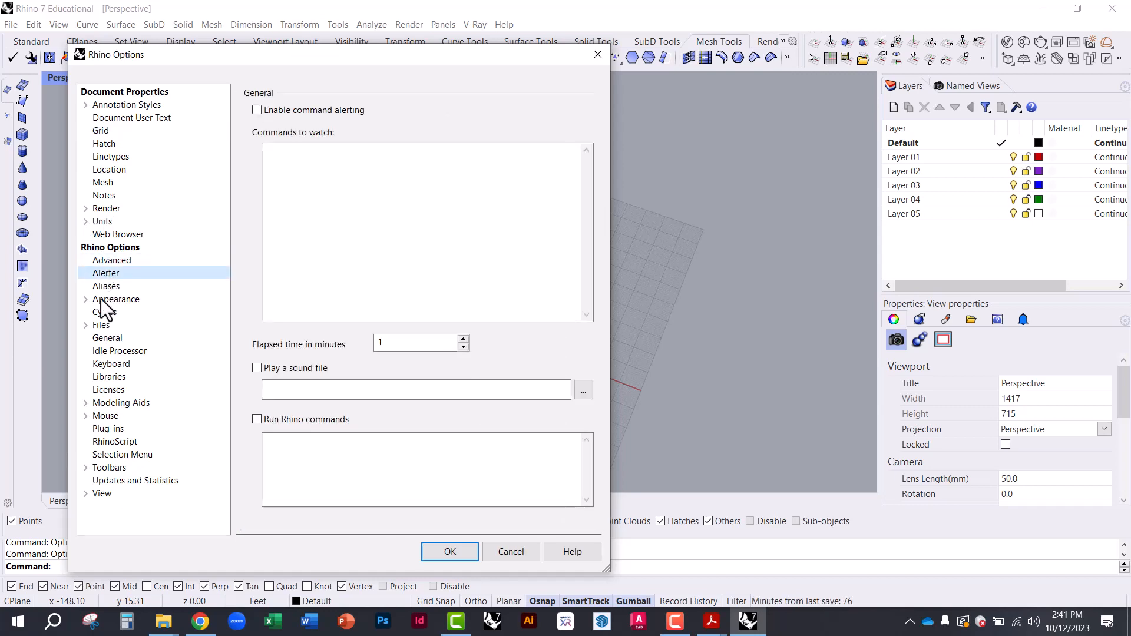
pyautogui.click(101, 289)
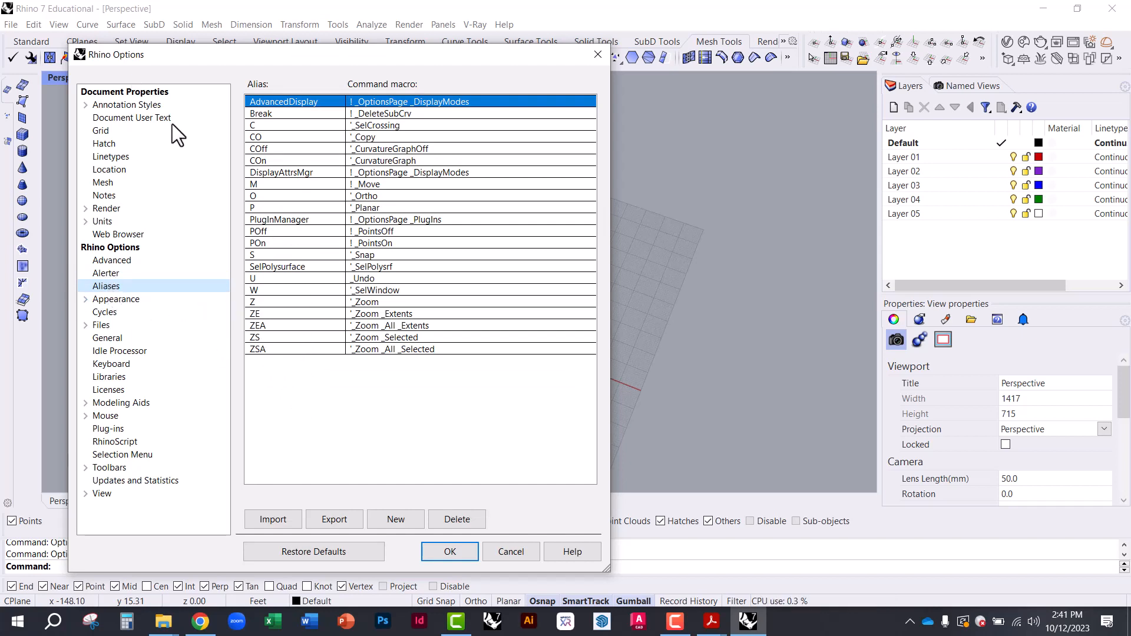
pyautogui.moveTo(145, 61); pyautogui.dragTo(196, 43)
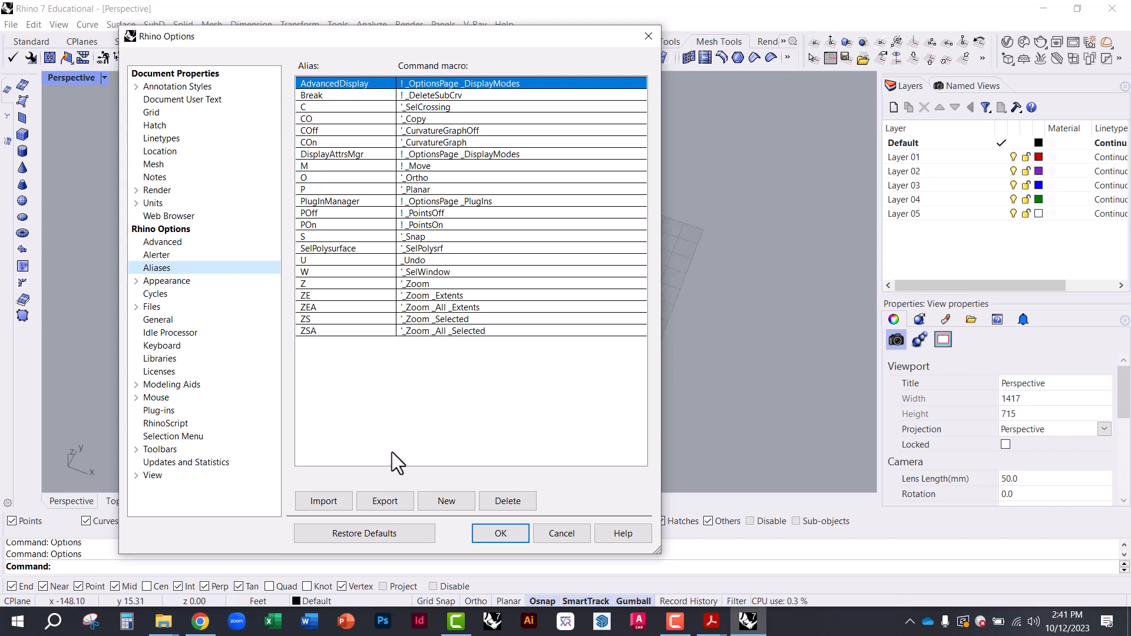
# - Create a new command alias L with the macro '_Line and apply the options
pyautogui.click(440, 502)
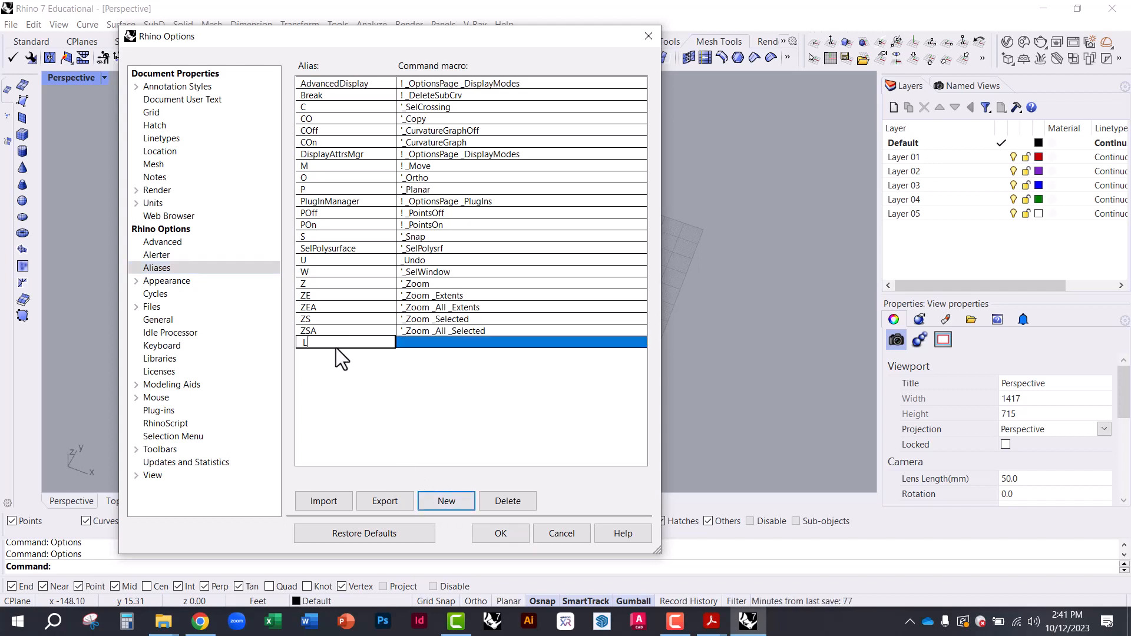
pyautogui.click(431, 346)
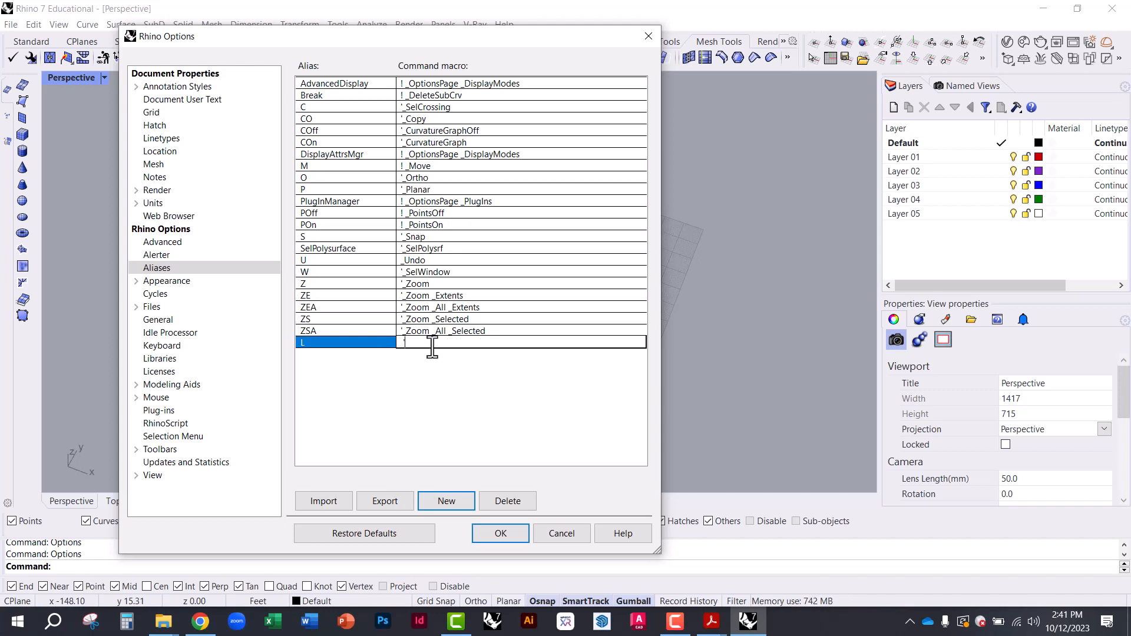
pyautogui.write("'_")
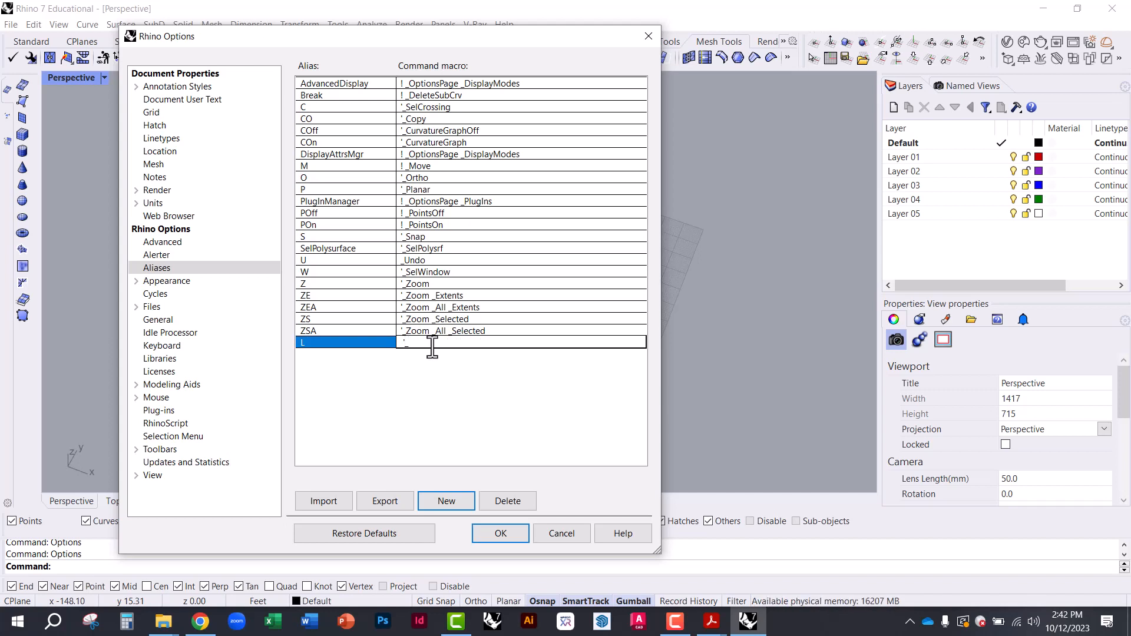
pyautogui.write('Line')
pyautogui.press('Return')
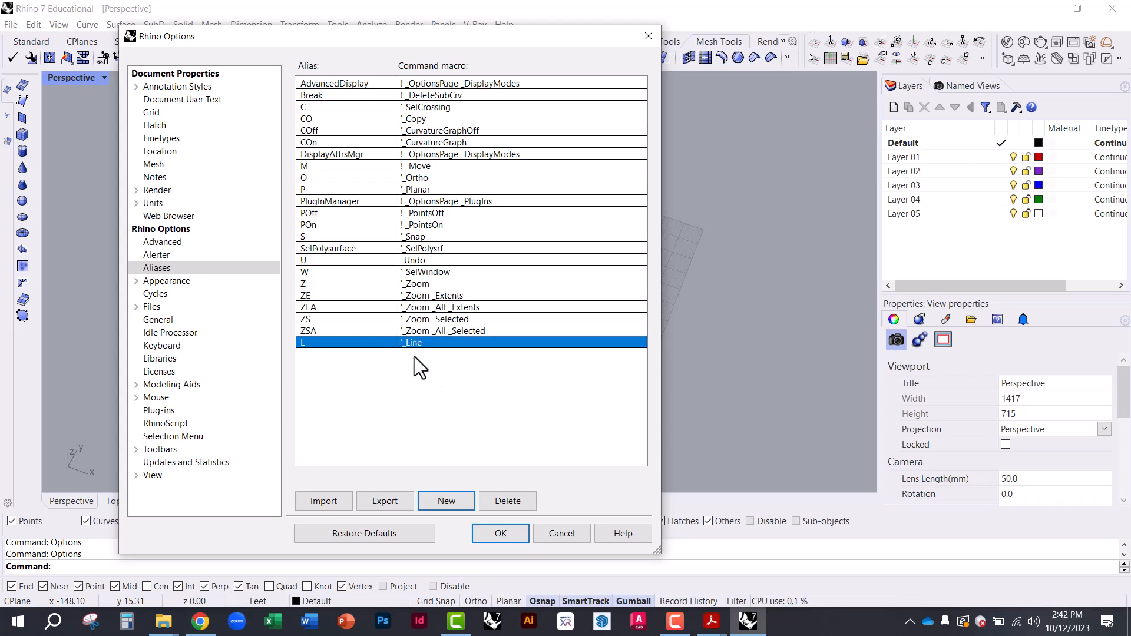
pyautogui.click(493, 536)
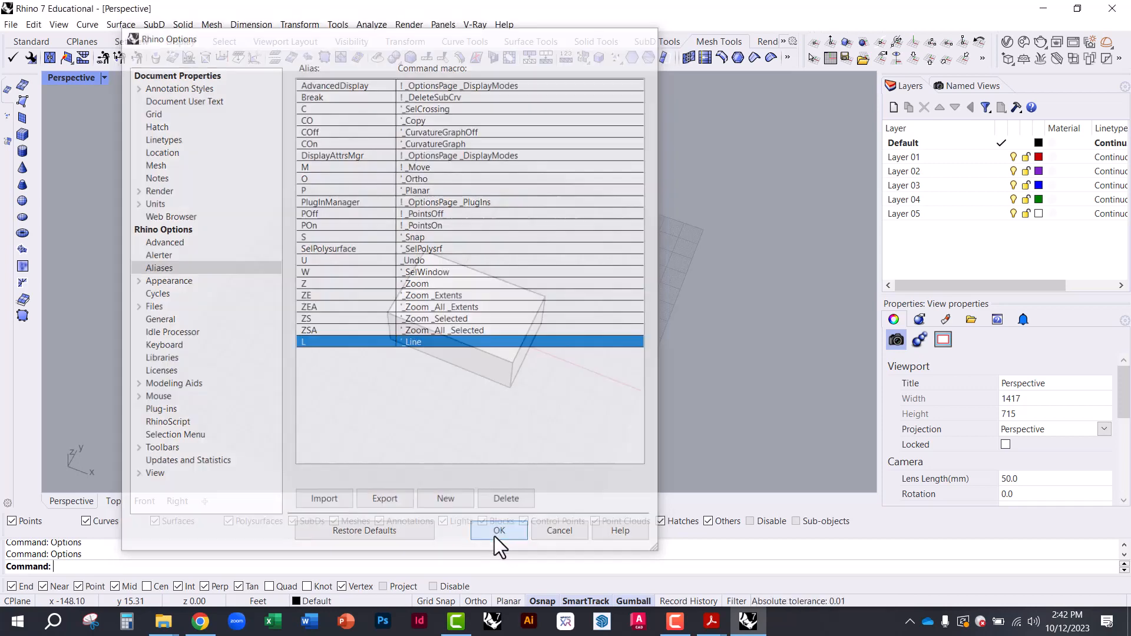
# - Draw a slanted line on the grid beside the box, starting the Line command with the L alias
pyautogui.moveTo(397, 382); pyautogui.dragTo(360, 372, button='right')
pyautogui.write('L')
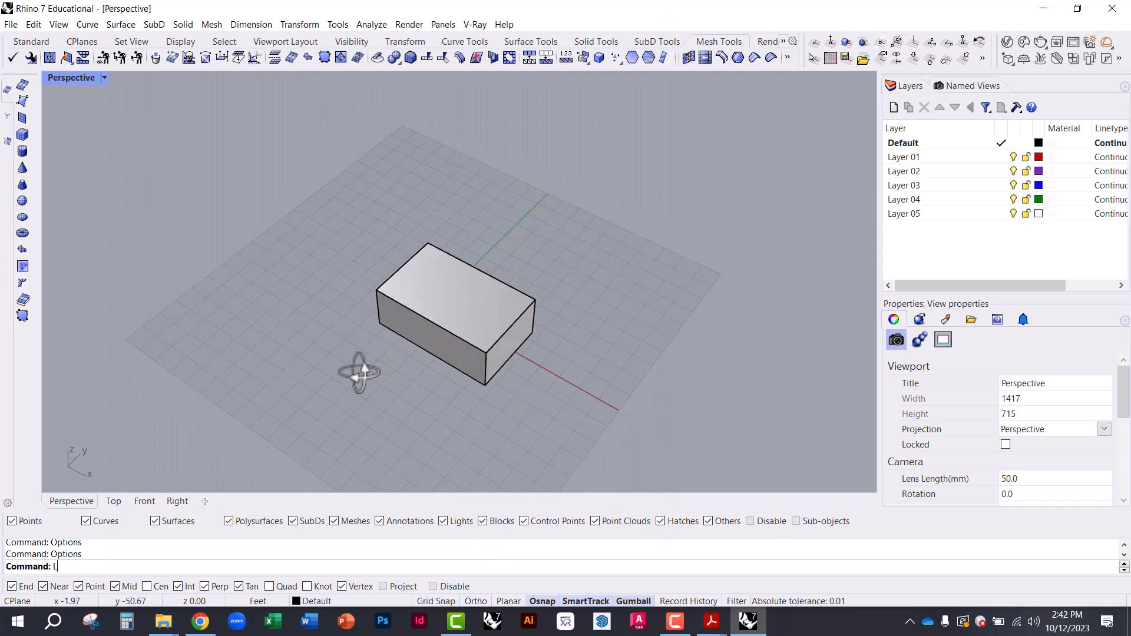
pyautogui.press('Return')
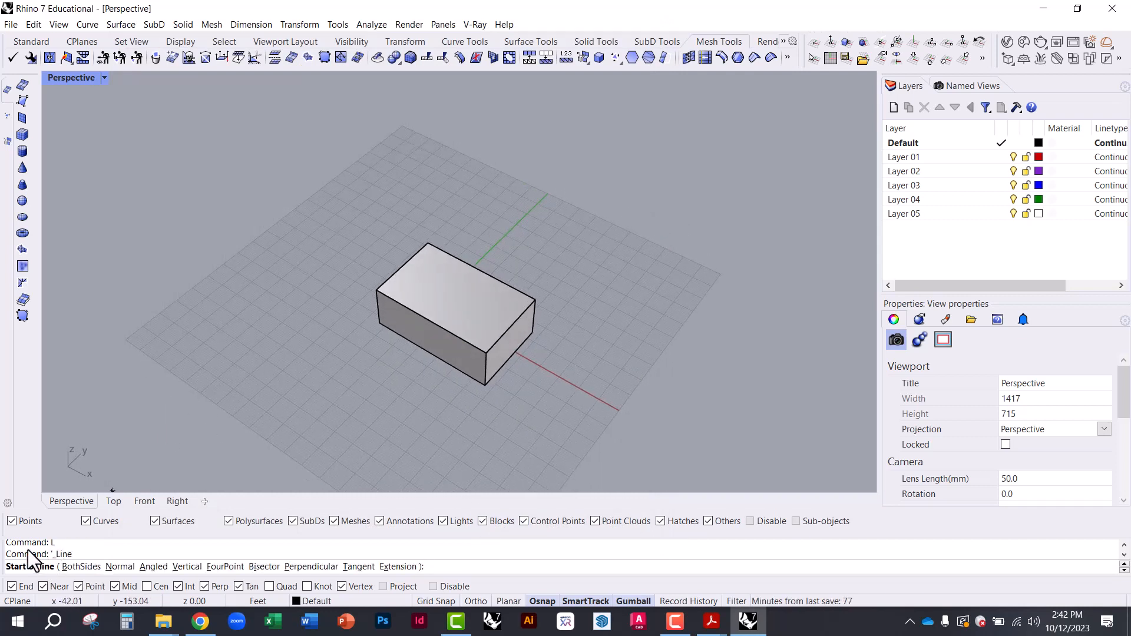
pyautogui.click(199, 372)
pyautogui.click(278, 204)
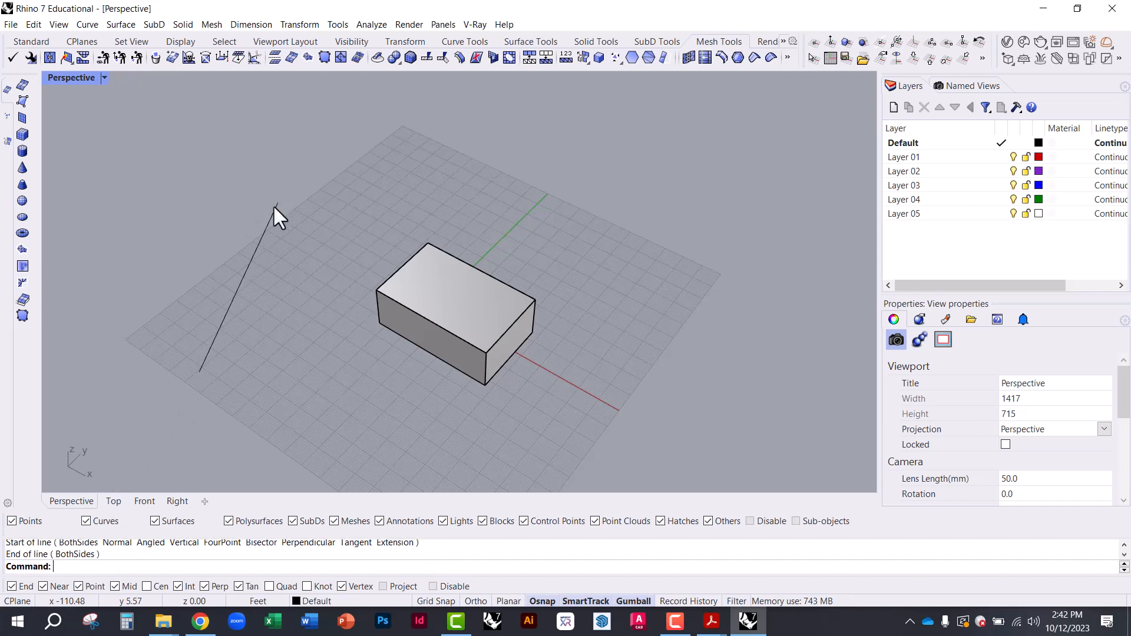
# - Delete the line beside the box
pyautogui.moveTo(270, 272); pyautogui.dragTo(238, 274, button='right')
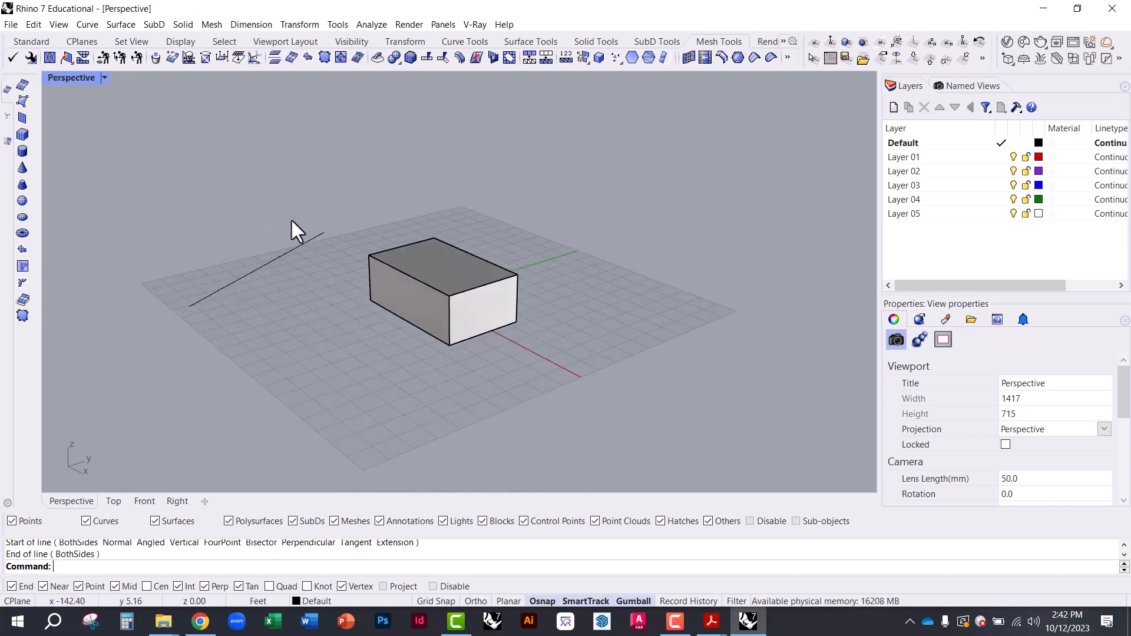
pyautogui.moveTo(296, 229); pyautogui.dragTo(308, 305, button='right')
pyautogui.click(270, 253)
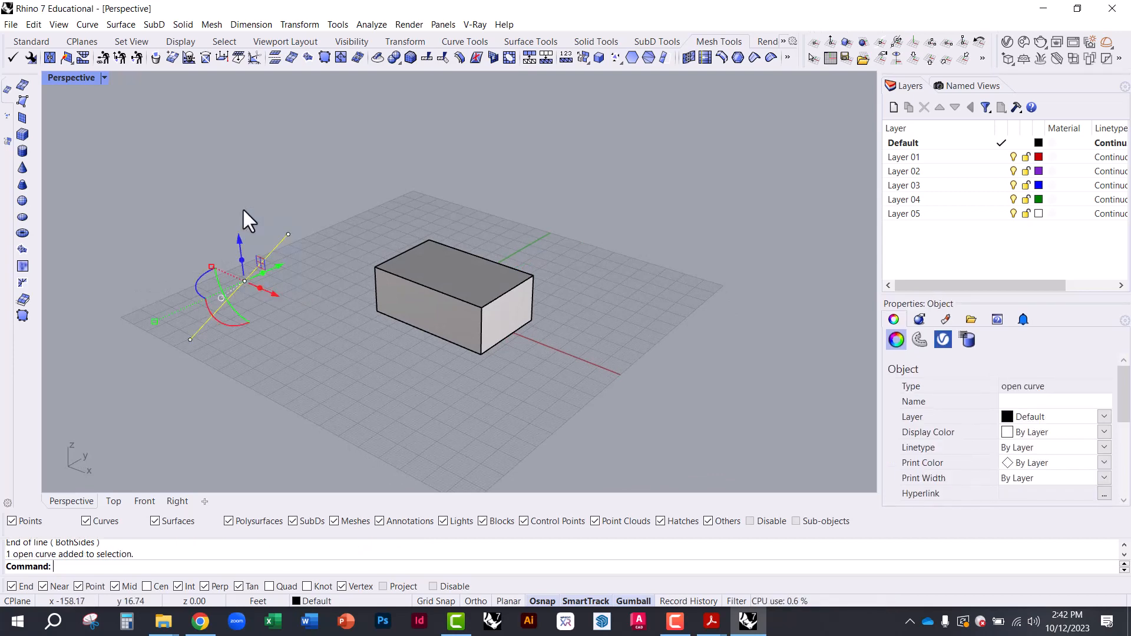
pyautogui.press('Delete')
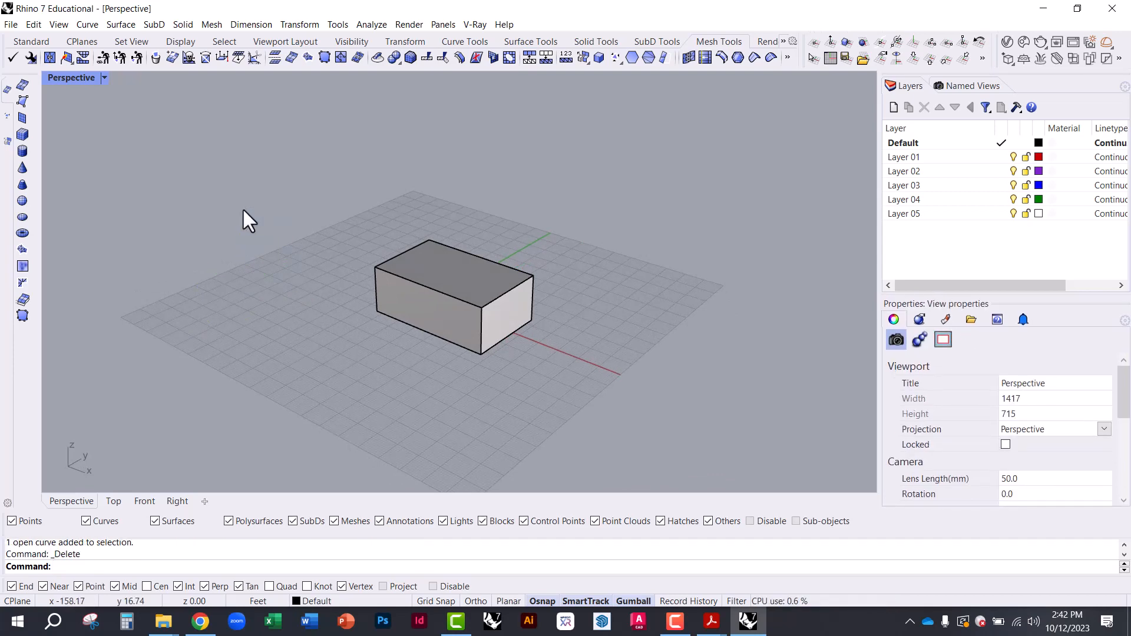
# - Reopen the Rhino options by running the Options command
pyautogui.moveTo(263, 237); pyautogui.dragTo(406, 308, button='right')
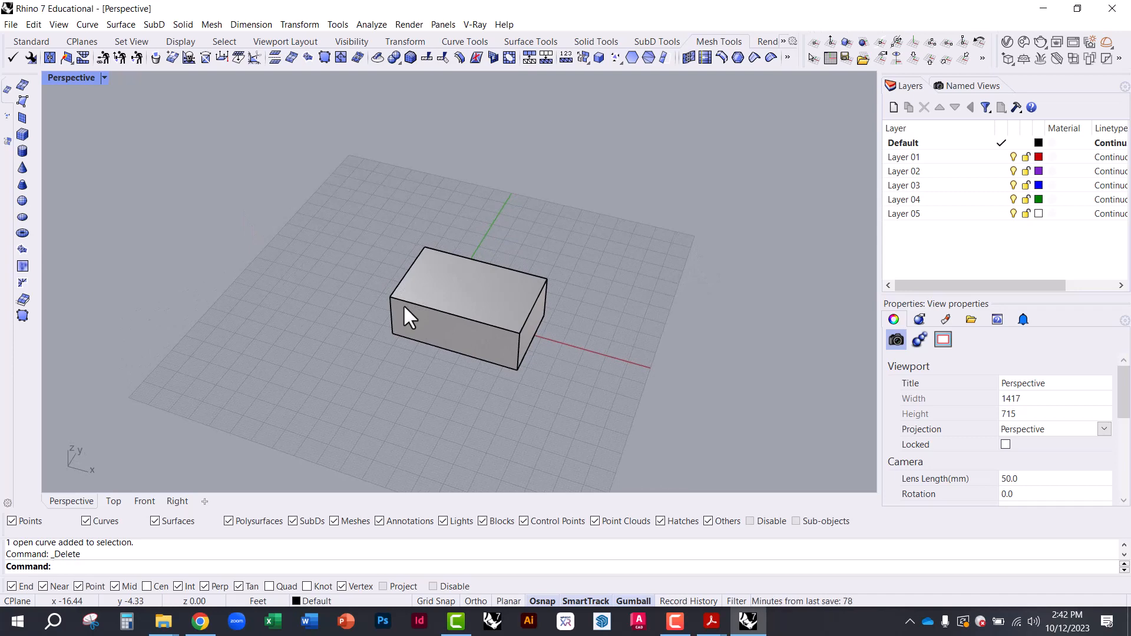
pyautogui.write('Opti')
pyautogui.press('BackSpace')
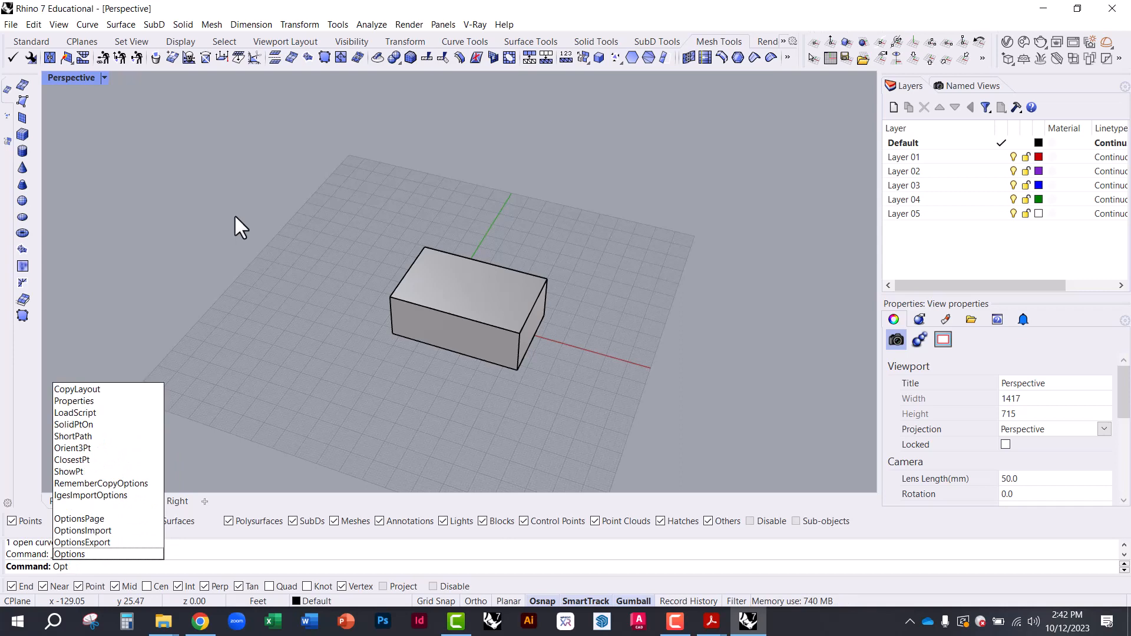
pyautogui.write('ions')
pyautogui.press('Return')
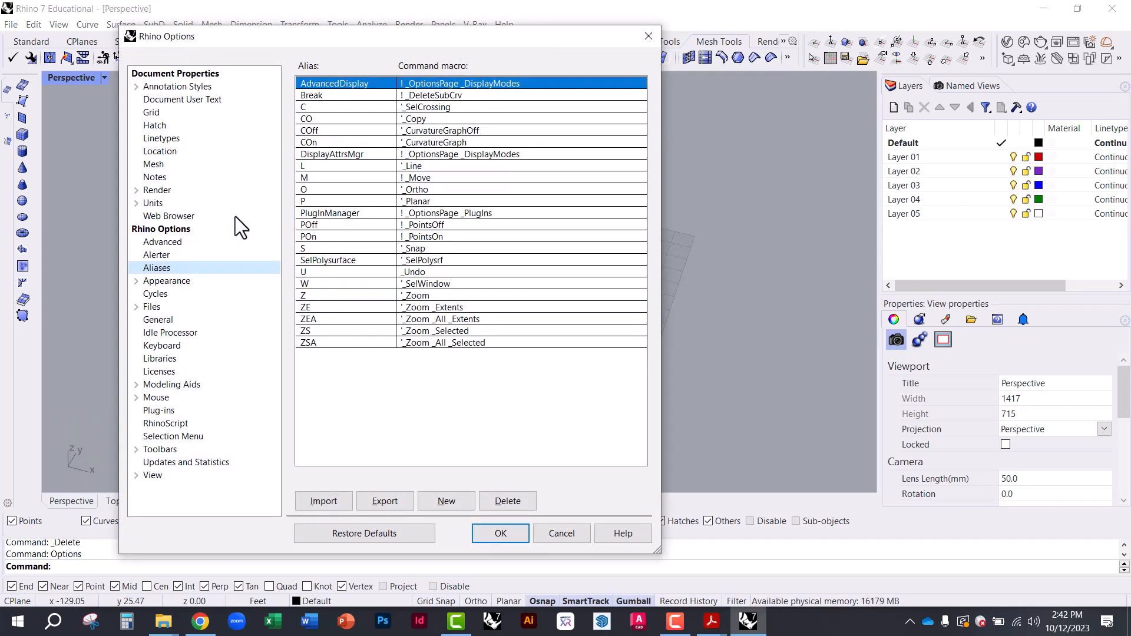
# - Examine the Files settings in the options and check where the autosave file is stored, leaving its location as is
pyautogui.click(157, 304)
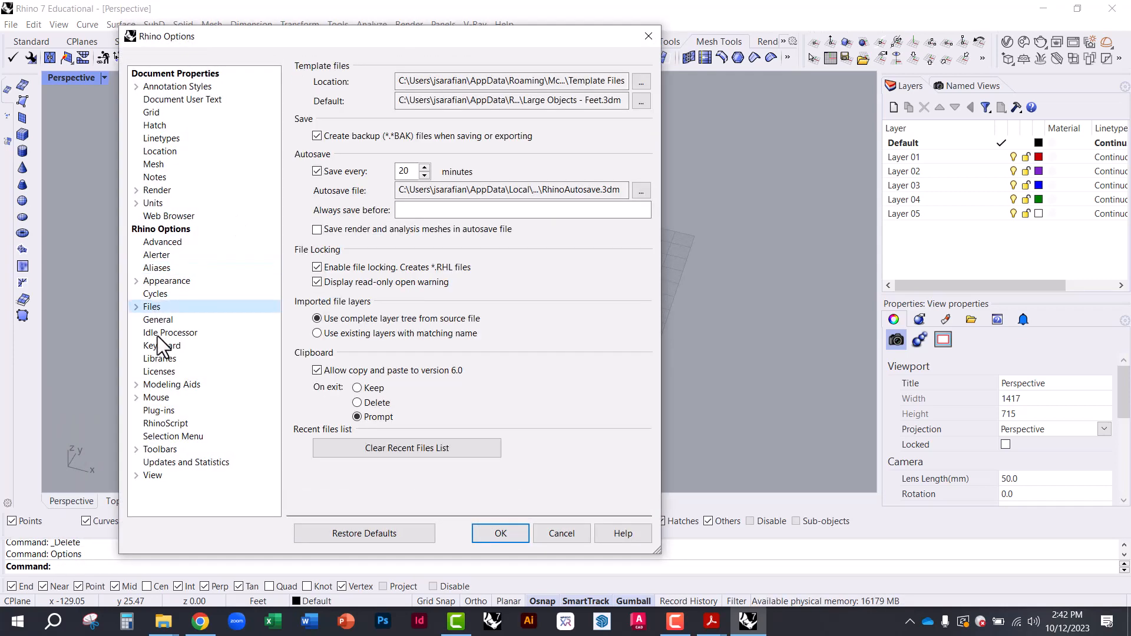
pyautogui.click(157, 334)
pyautogui.click(157, 319)
pyautogui.click(154, 307)
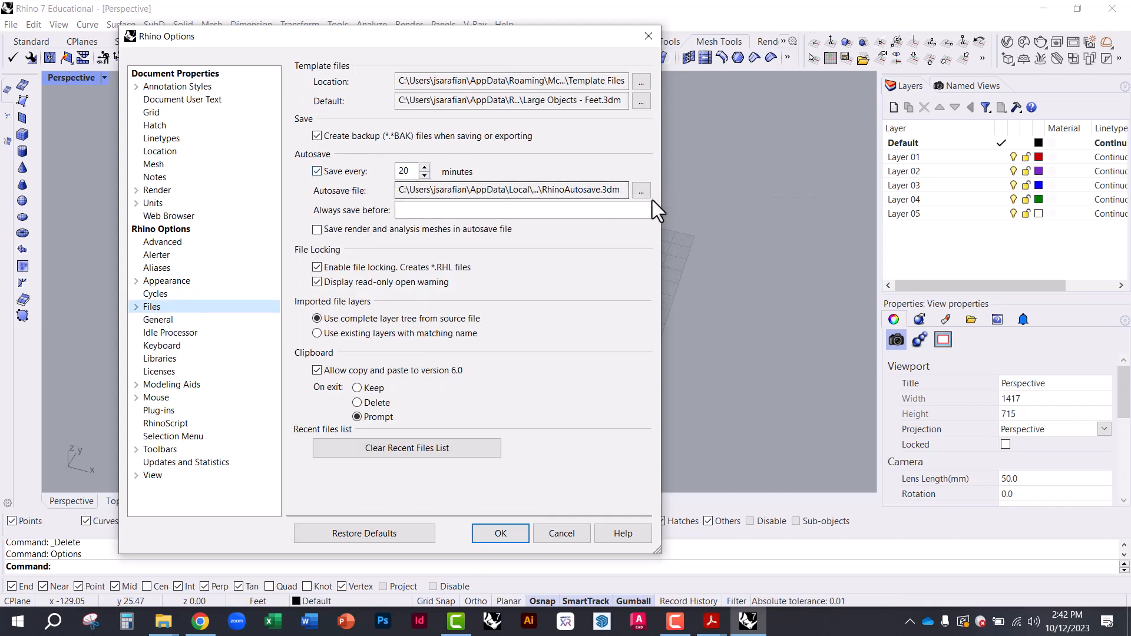
pyautogui.click(640, 191)
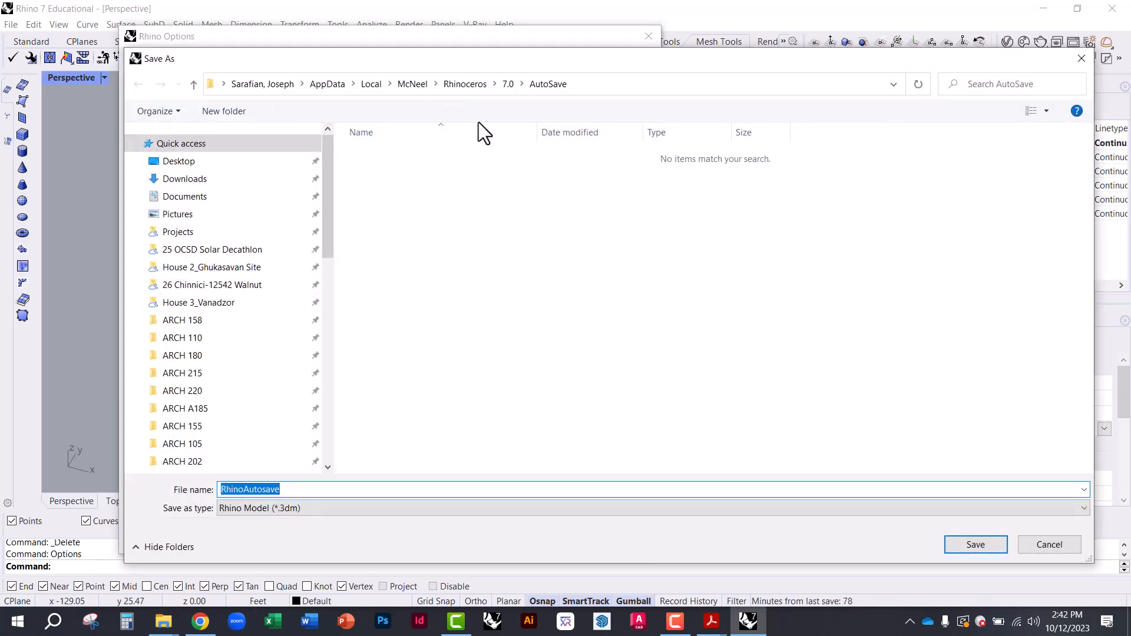
pyautogui.click(1030, 545)
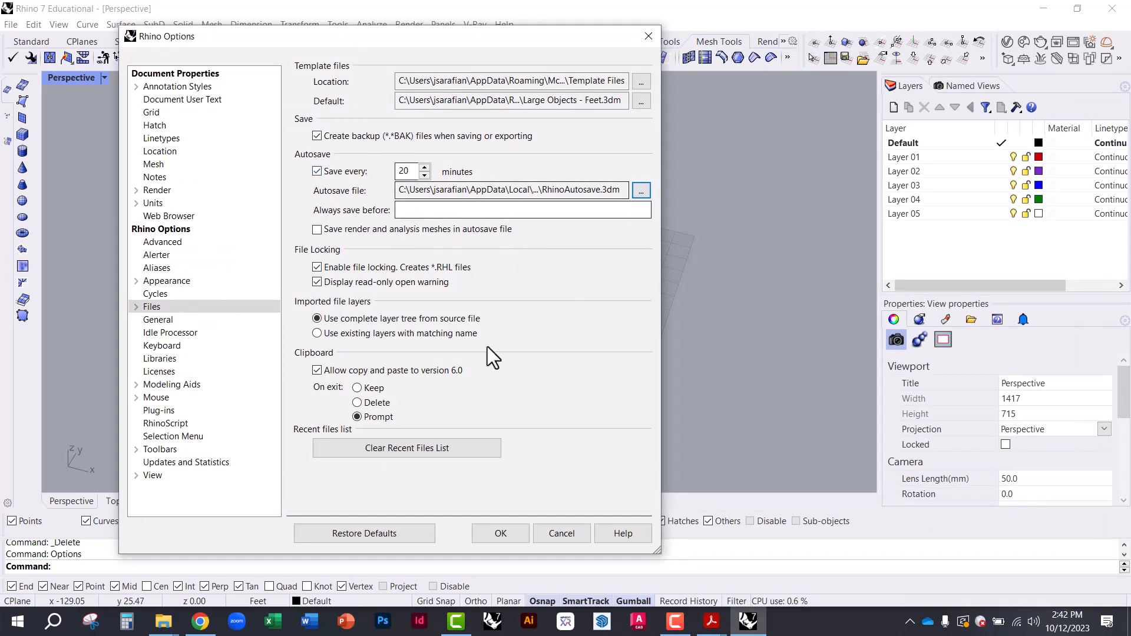
# - Look through the General, Keyboard, Libraries, Licenses, Mouse, Plug-ins, Toolbars and View options, and close the options without applying changes
pyautogui.click(152, 321)
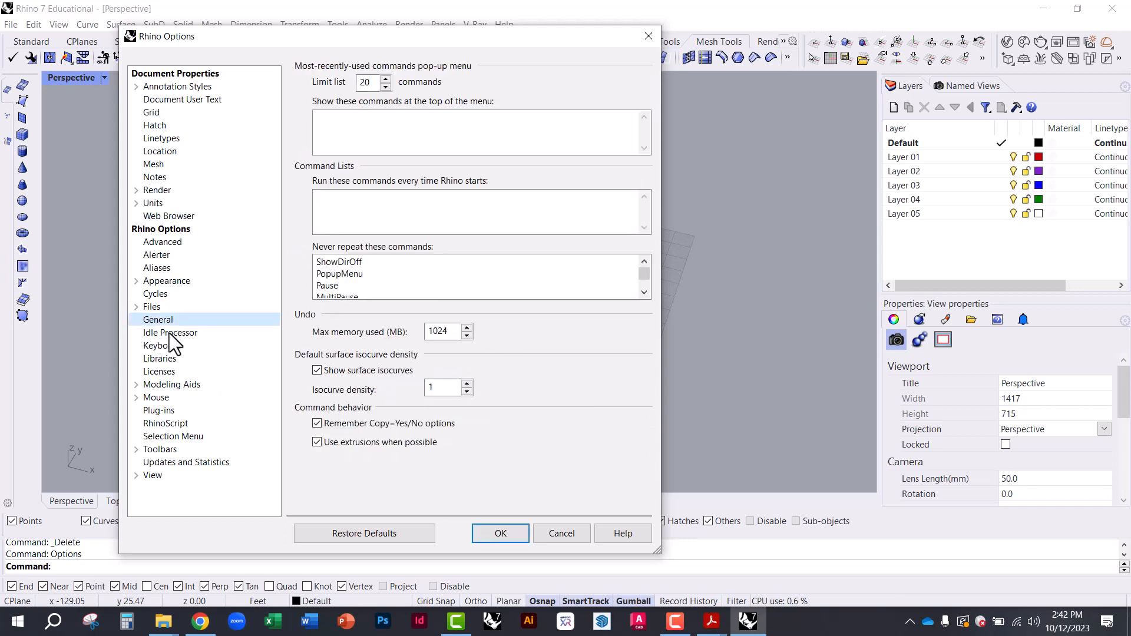
pyautogui.click(168, 334)
pyautogui.click(170, 346)
pyautogui.click(168, 360)
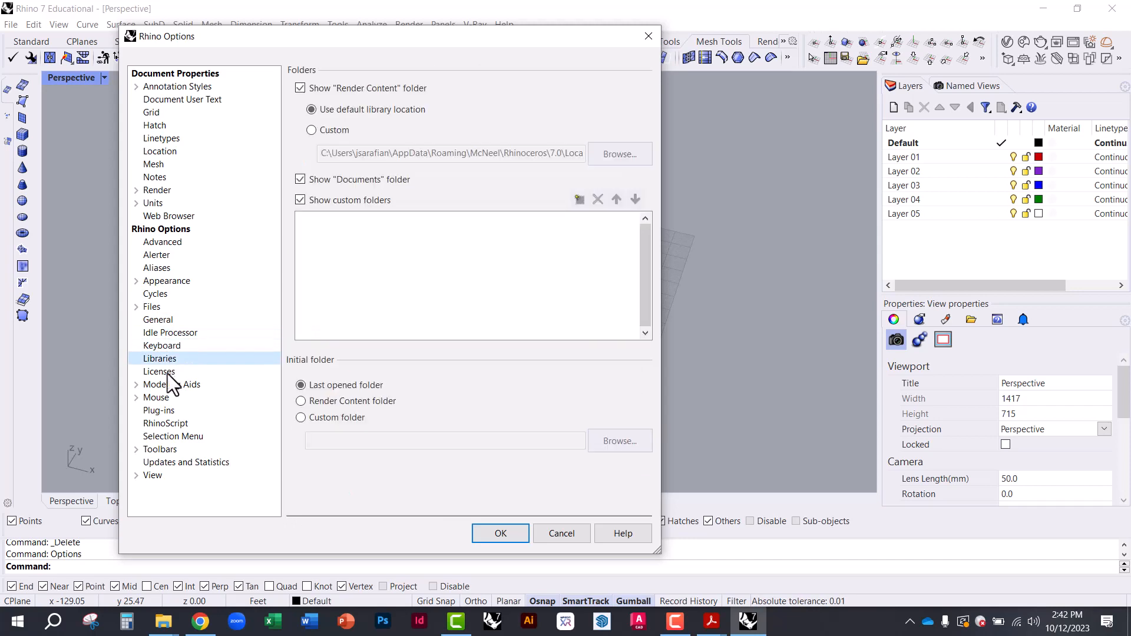
pyautogui.click(164, 372)
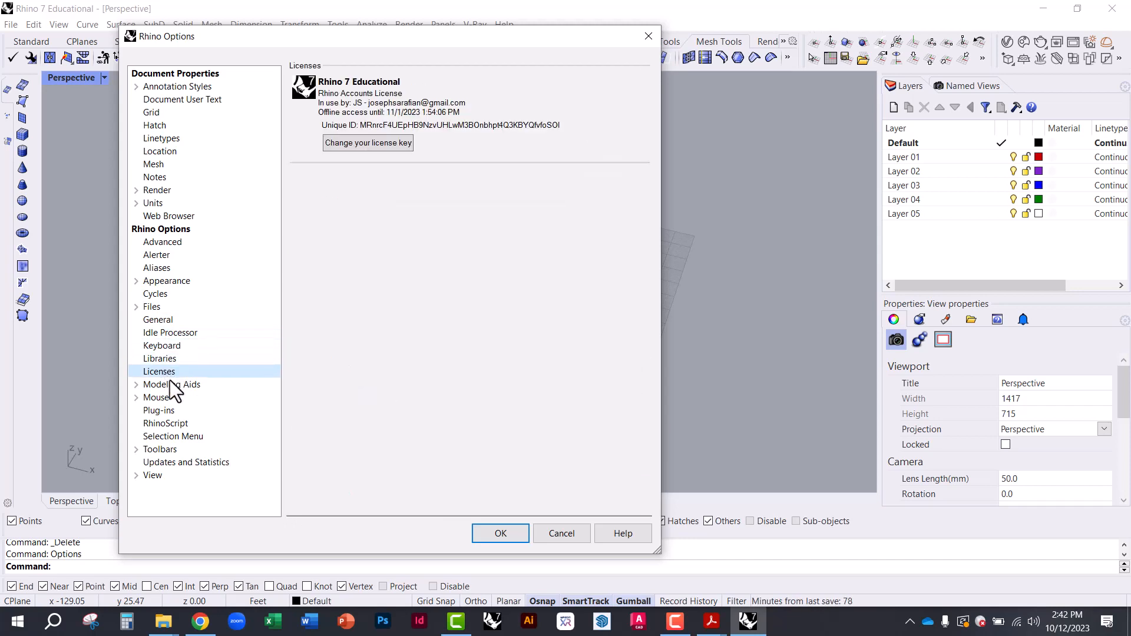
pyautogui.click(173, 394)
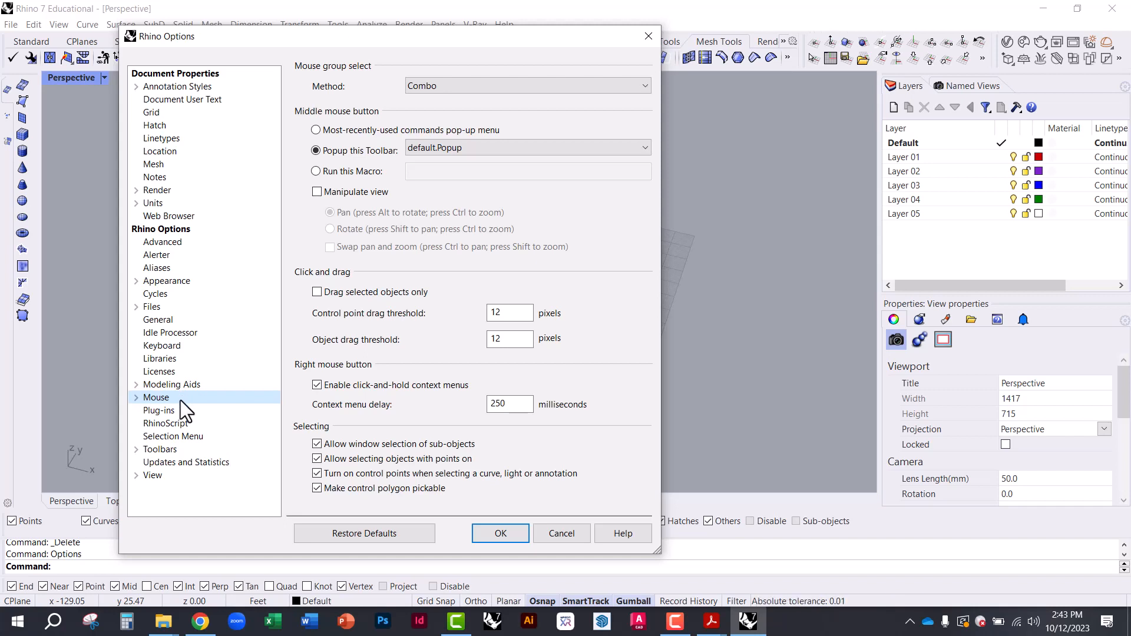
pyautogui.click(173, 412)
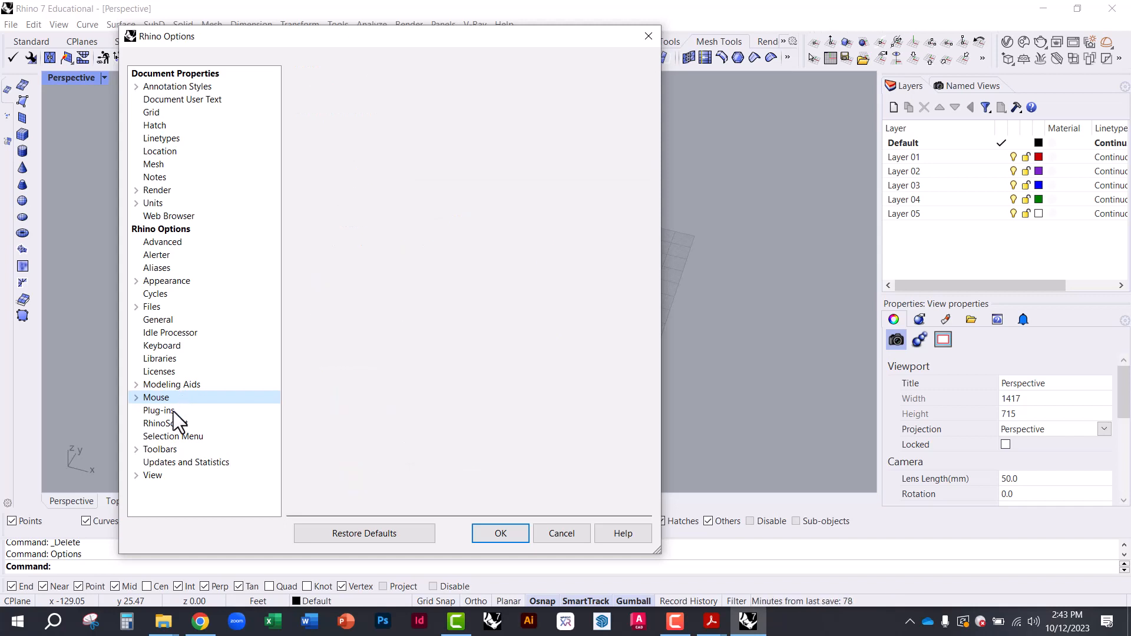
pyautogui.click(162, 450)
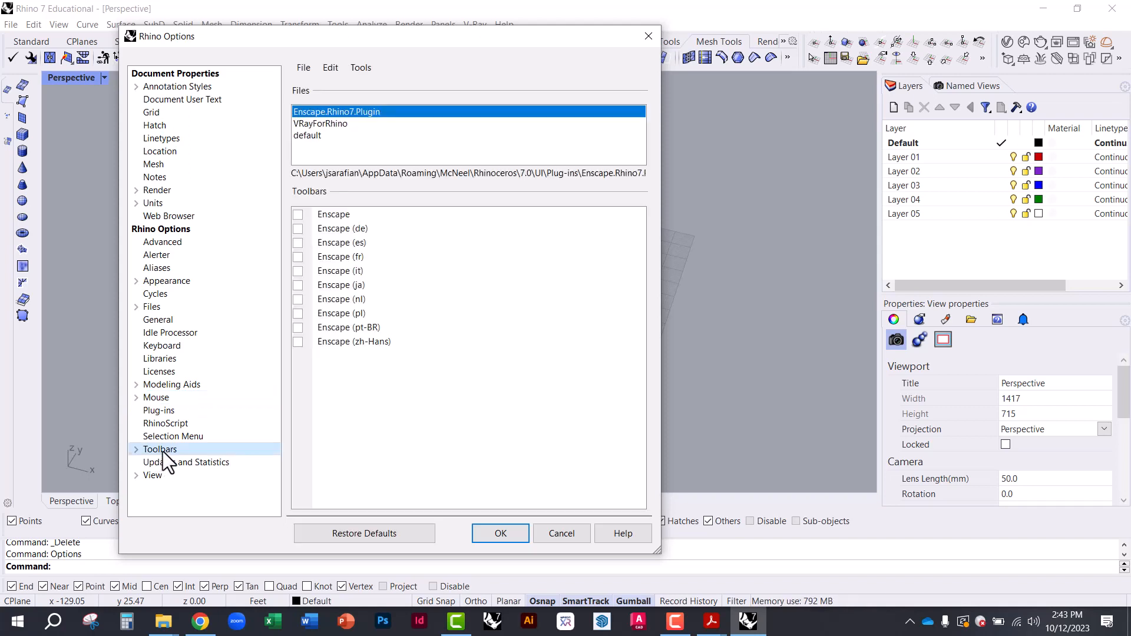
pyautogui.click(151, 475)
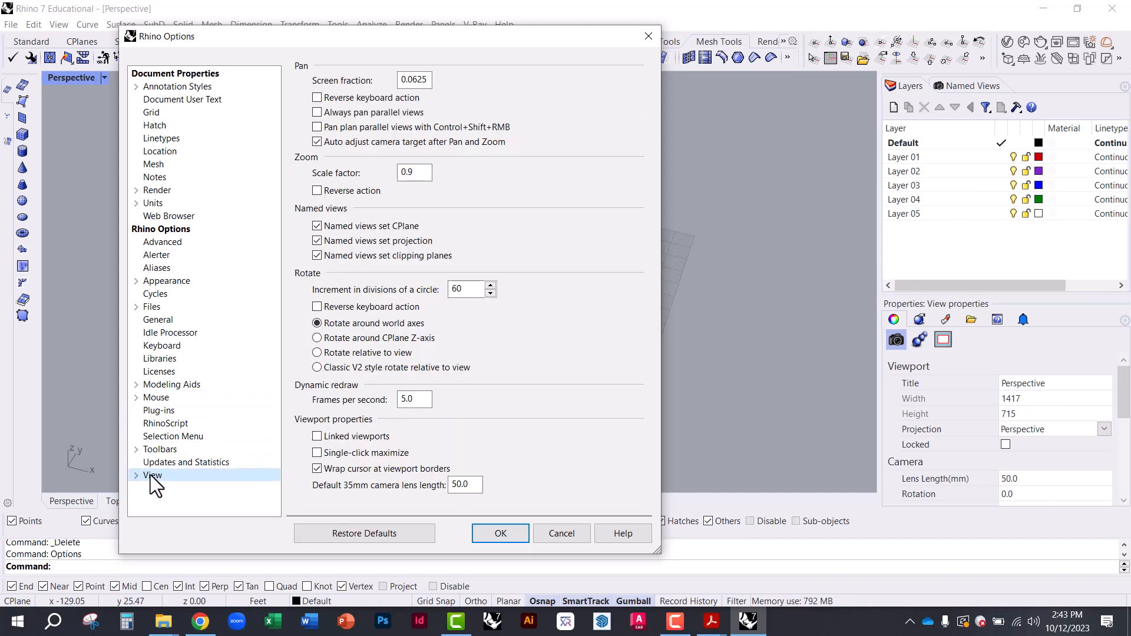
pyautogui.click(555, 537)
# - Open the Learn Rhino tutorials on the web in the browser and look over the Getting Started lessons
pyautogui.moveTo(335, 283); pyautogui.dragTo(462, 253, button='right')
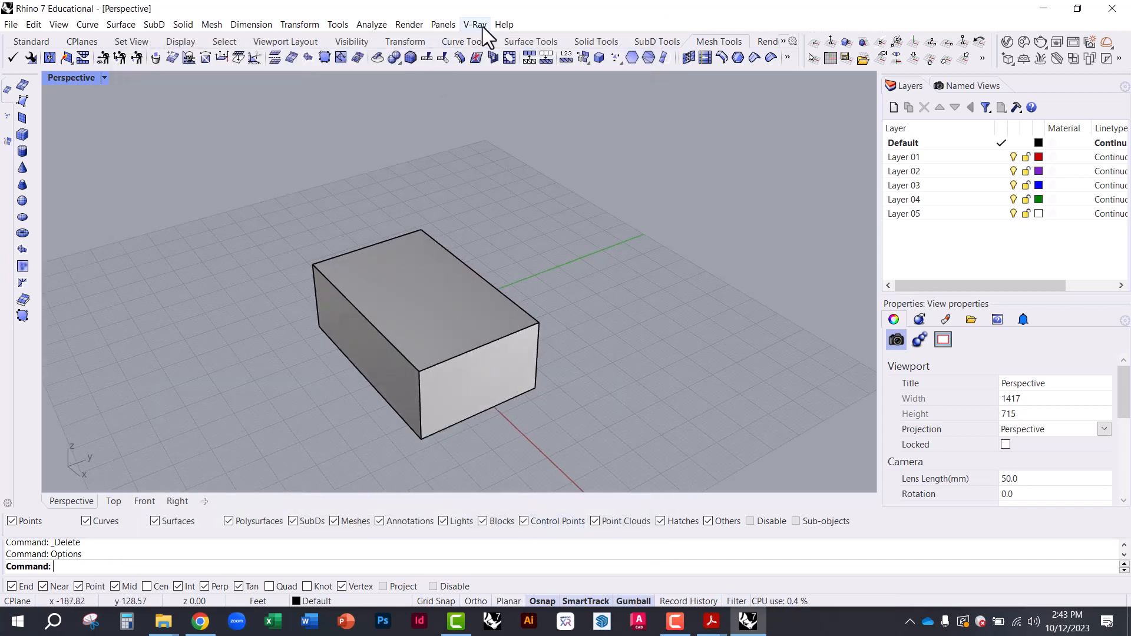
pyautogui.click(500, 25)
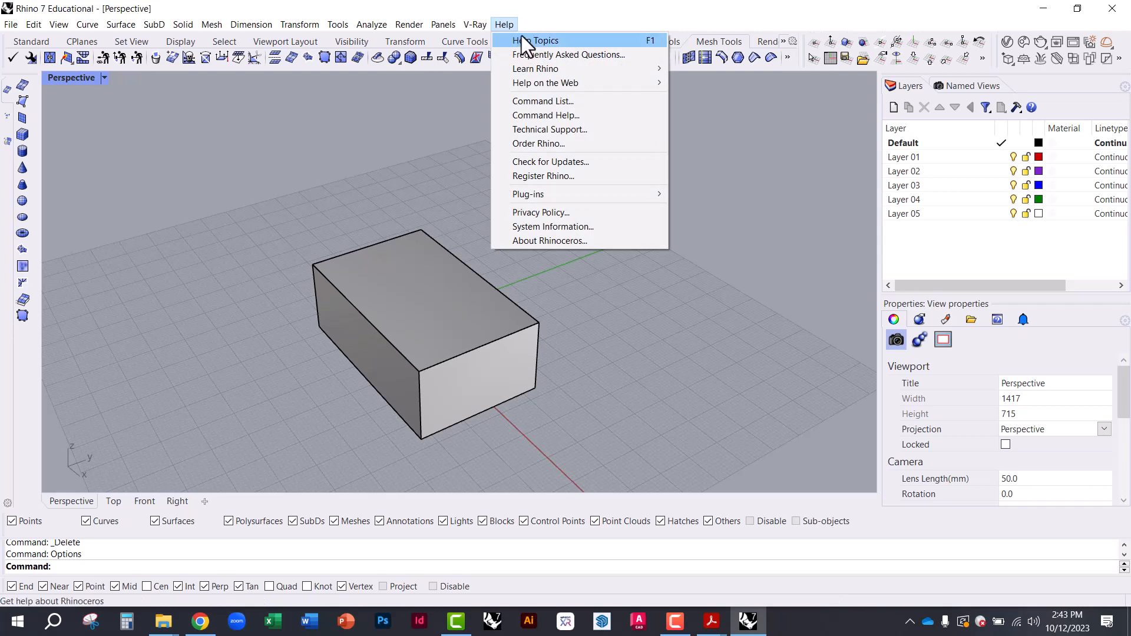
pyautogui.moveTo(557, 70)
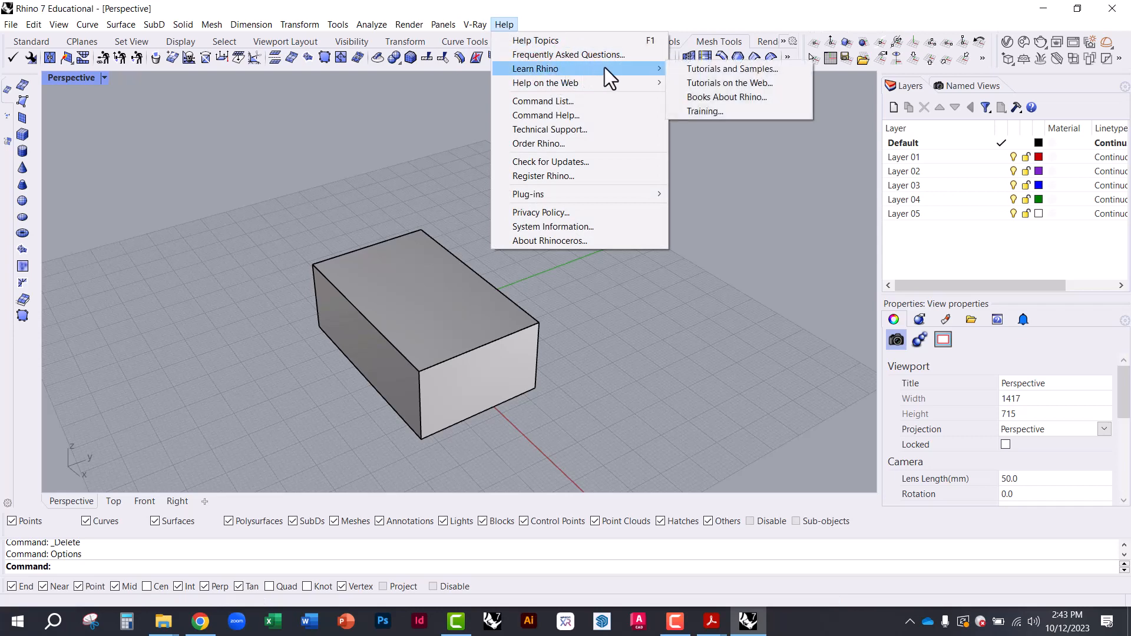
pyautogui.click(723, 87)
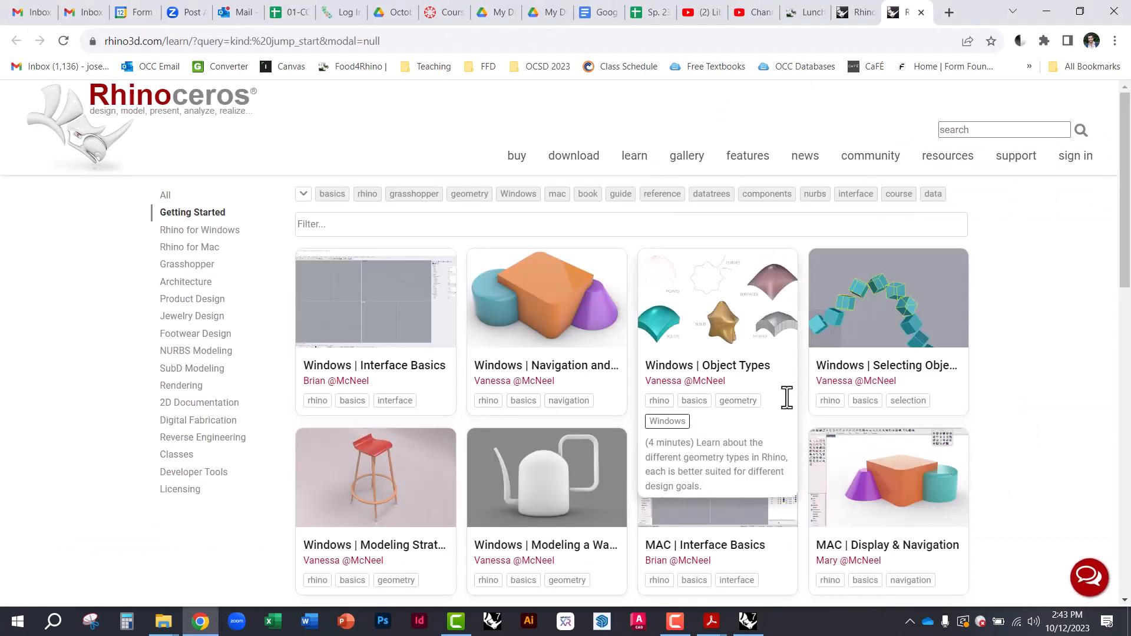
pyautogui.scroll(-3, 1006, 363)
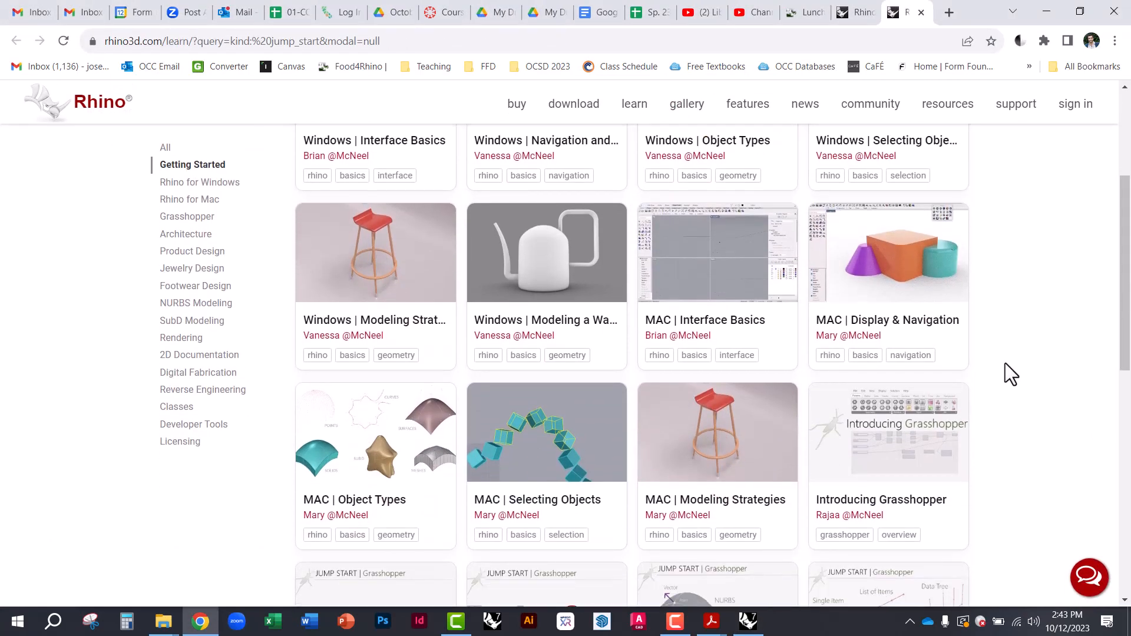
pyautogui.scroll(-8, 1004, 364)
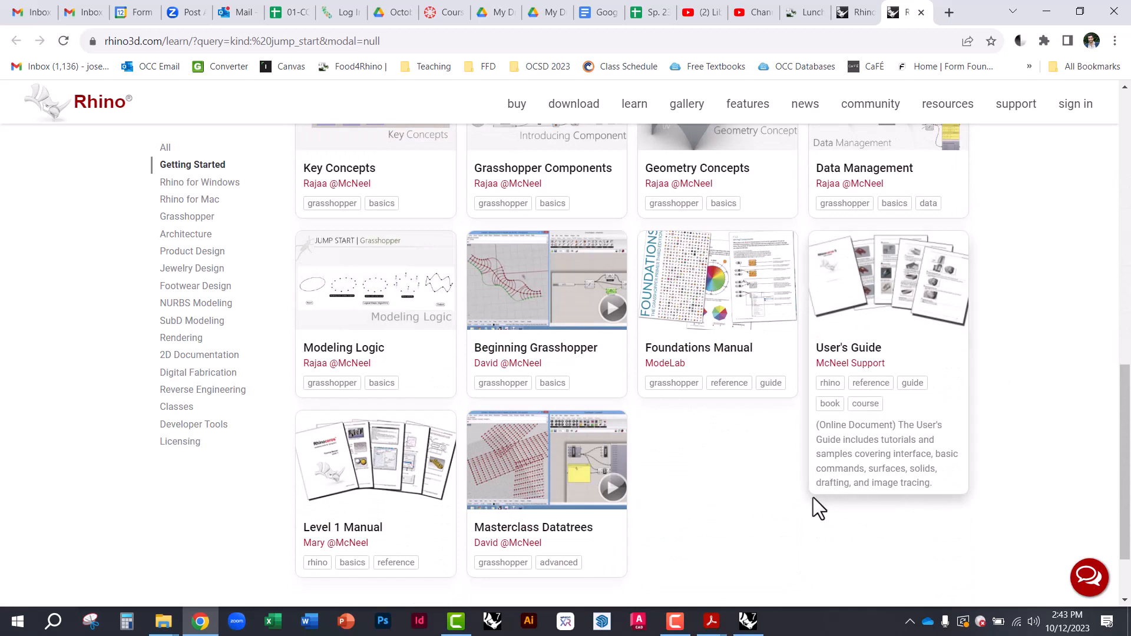
pyautogui.scroll(6, 788, 512)
pyautogui.scroll(5, 614, 405)
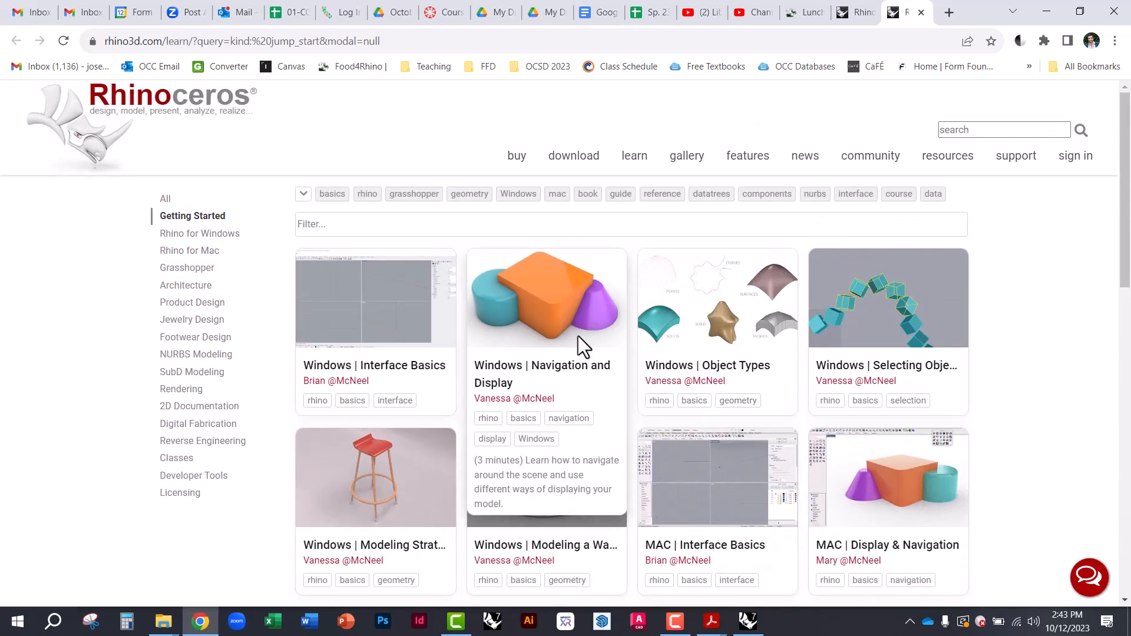
# - Preview the "Windows | Navigation and Display" video by pausing and skipping ahead to 01:49, close it and return to the lesson list
pyautogui.click(578, 336)
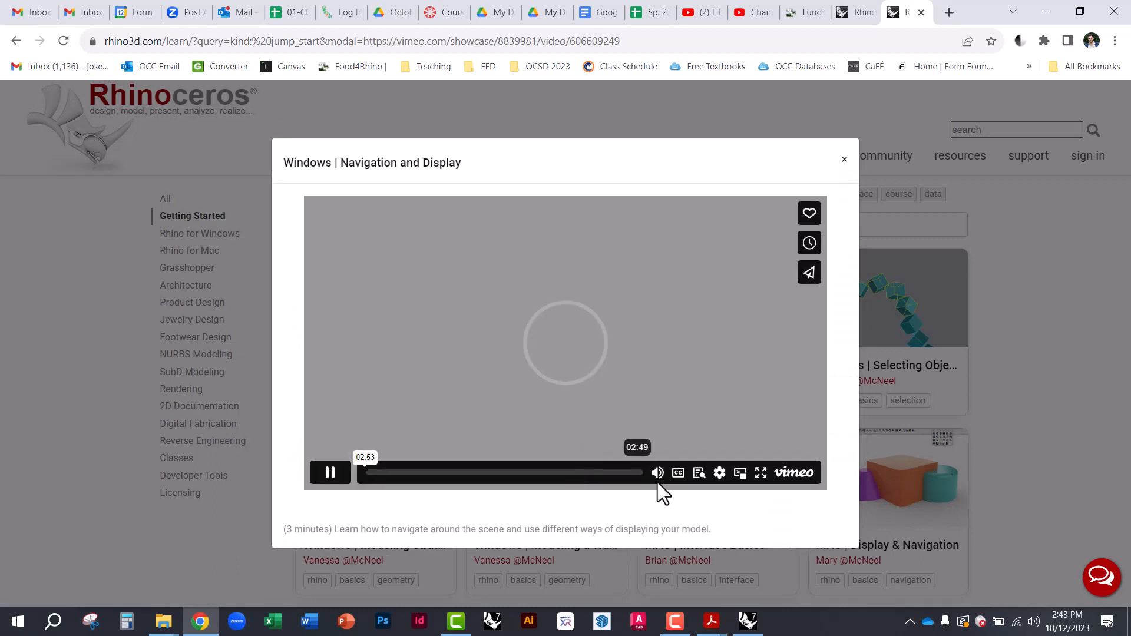
pyautogui.click(403, 472)
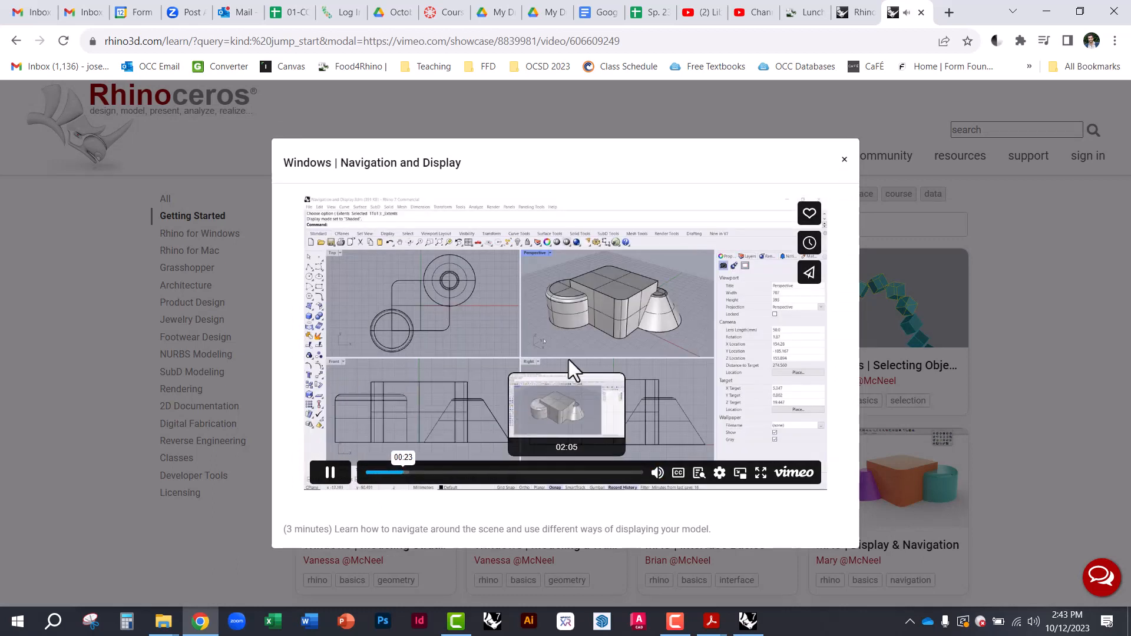
pyautogui.click(340, 477)
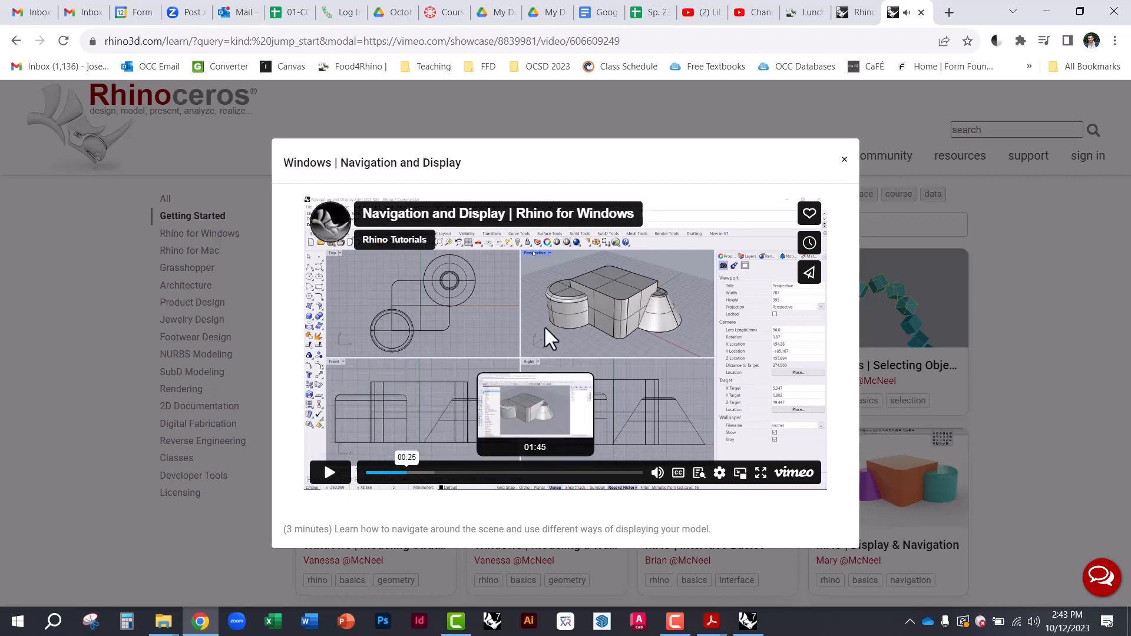
pyautogui.click(469, 469)
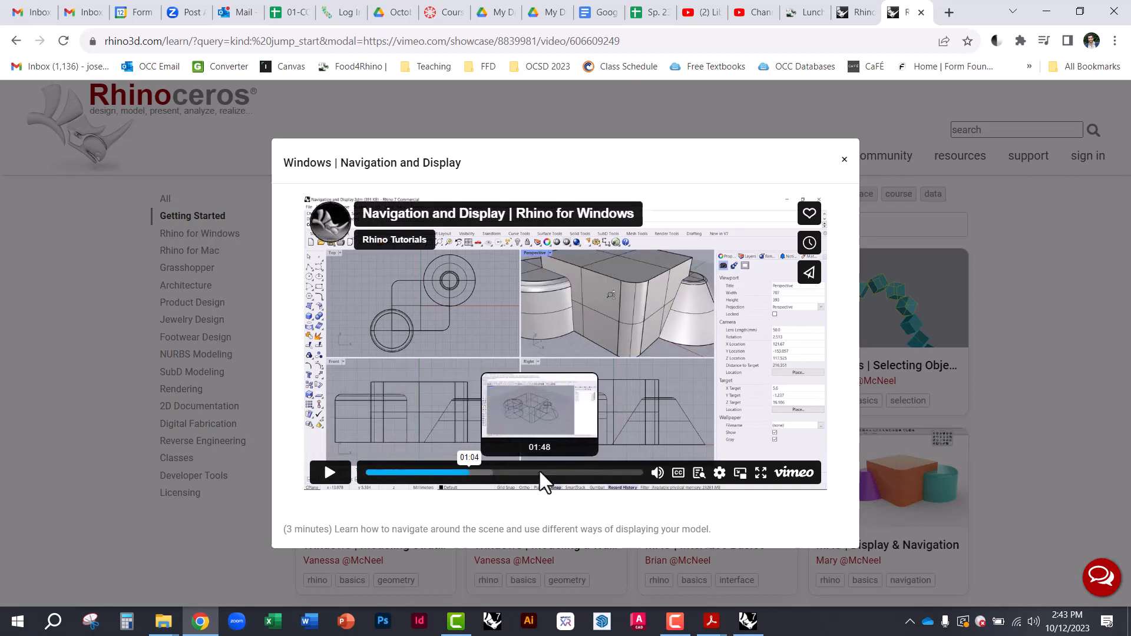
pyautogui.click(540, 470)
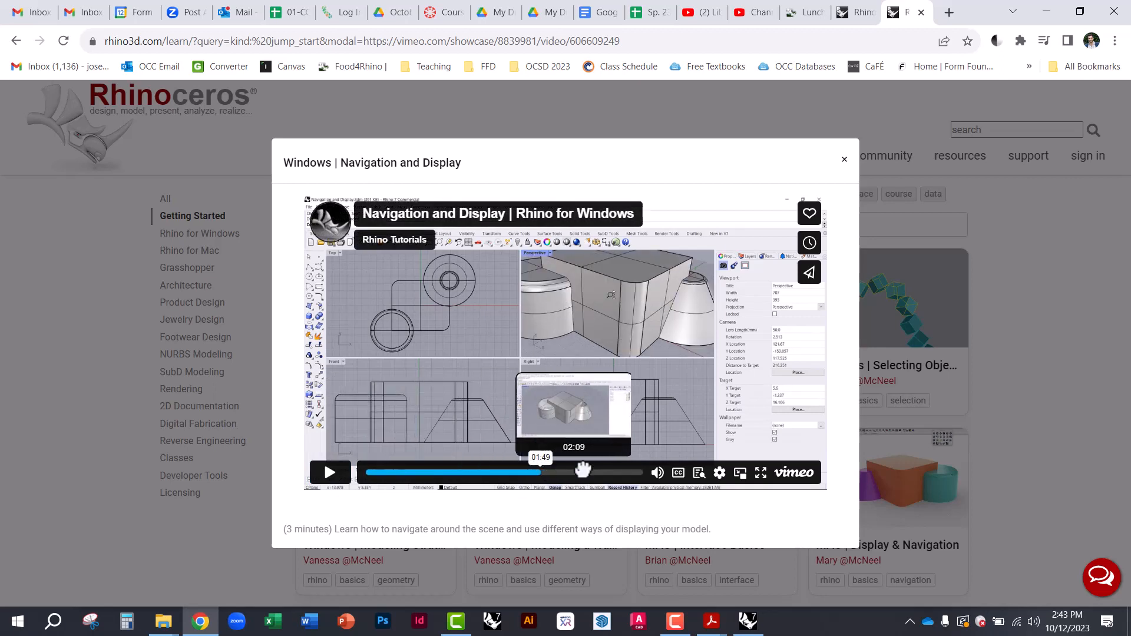
pyautogui.click(844, 161)
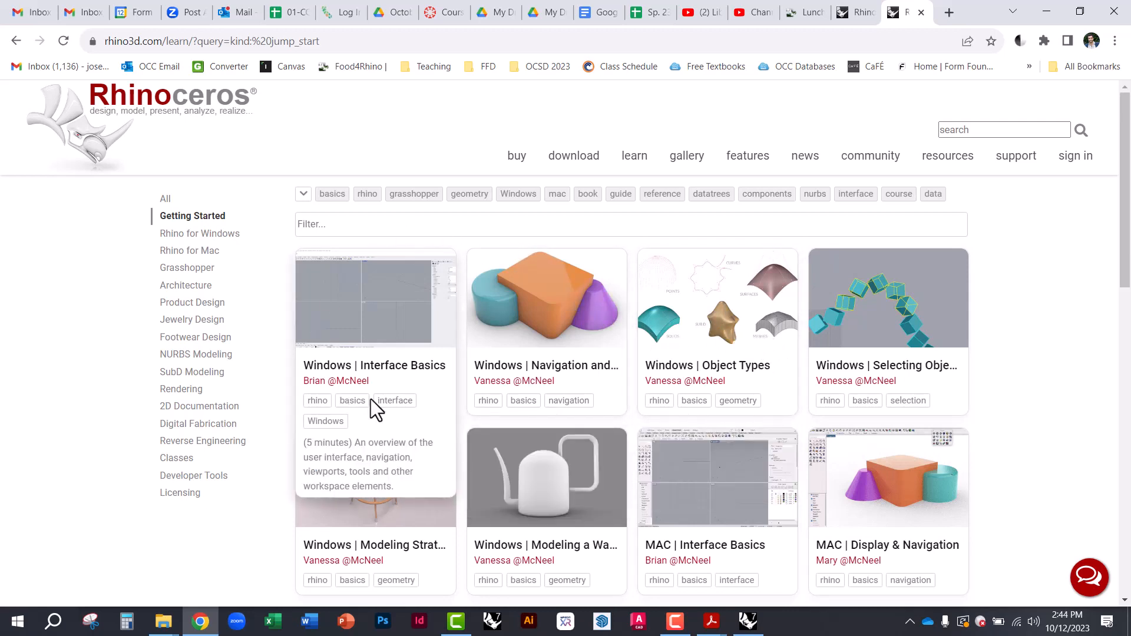
pyautogui.scroll(-3, 372, 400)
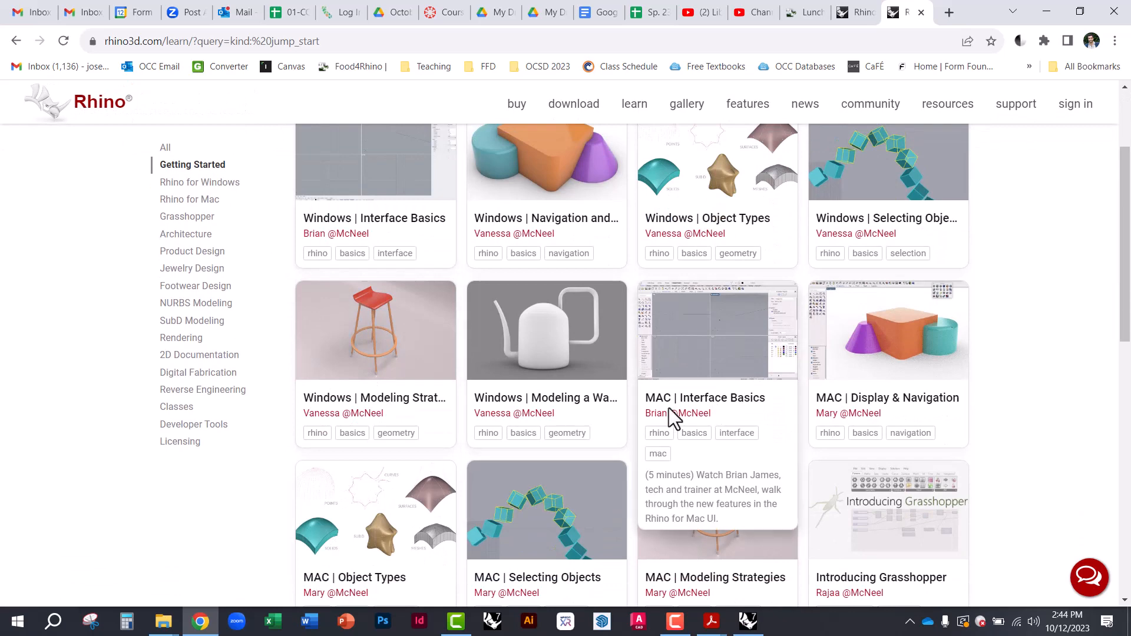
# - Switch back to Rhino and delete the box from the Perspective view
pyautogui.click(748, 622)
pyautogui.moveTo(569, 251); pyautogui.dragTo(417, 151, button='right')
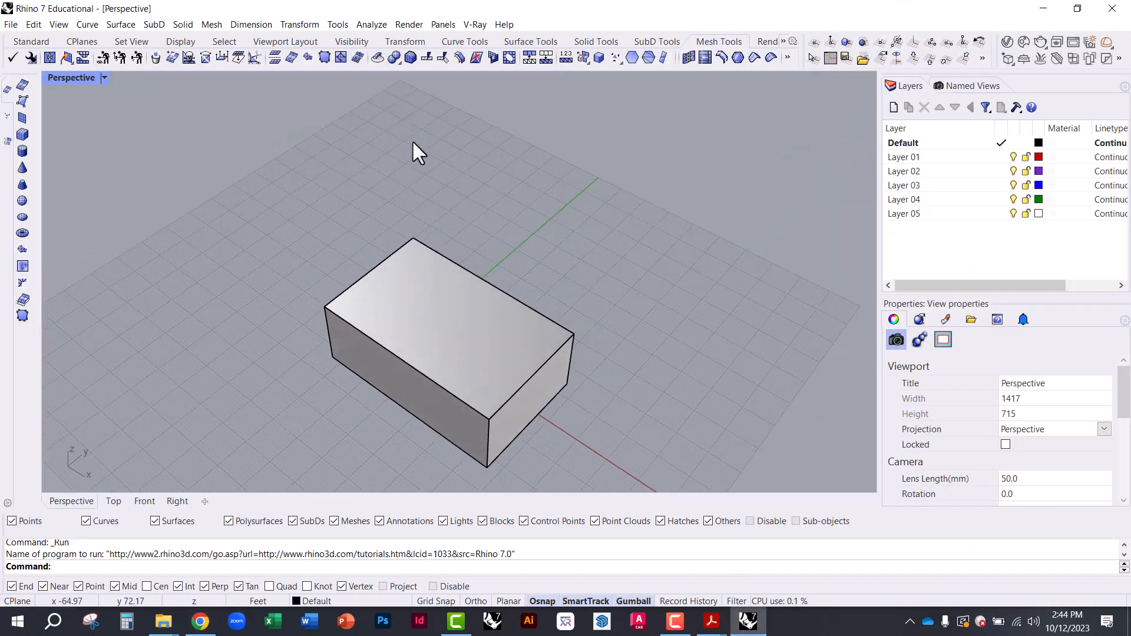
pyautogui.click(366, 349)
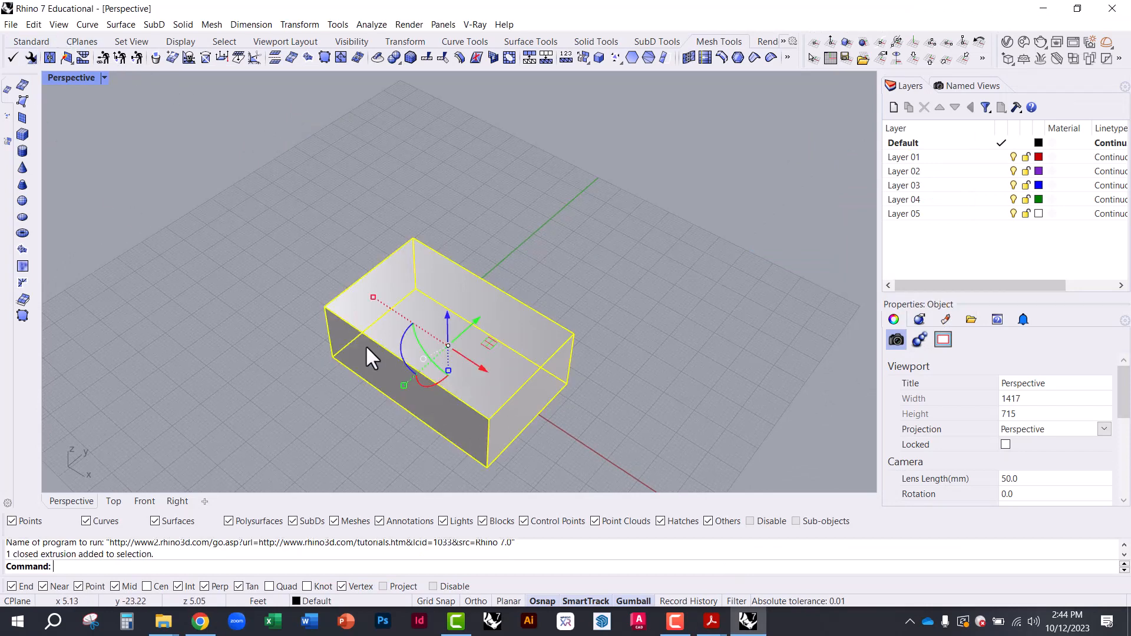
pyautogui.press('Delete')
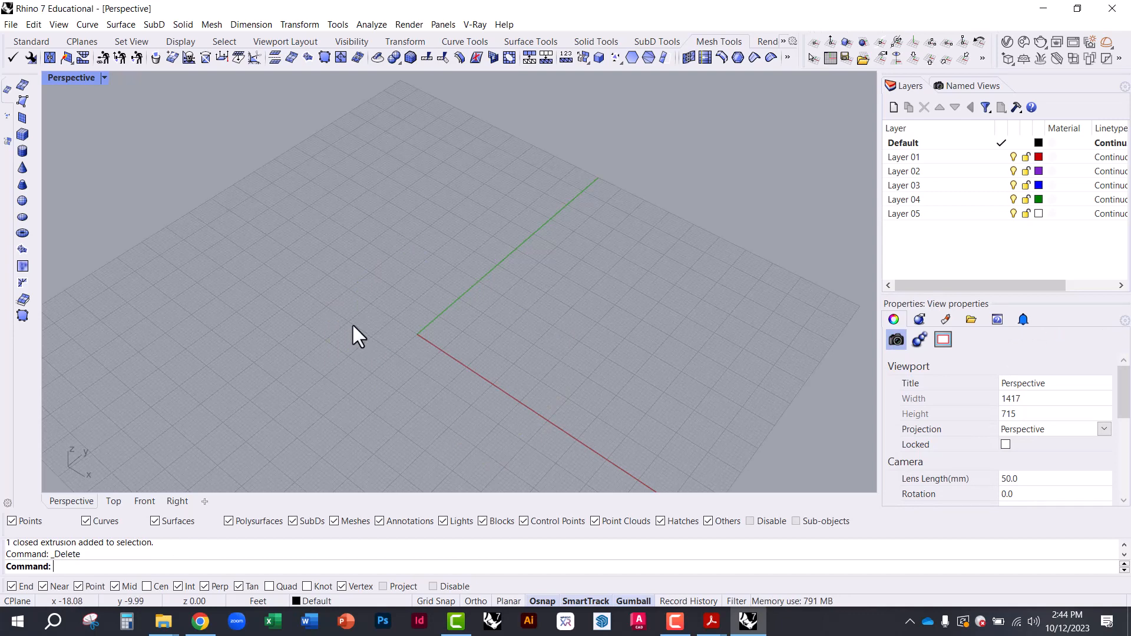
# - Bring back the Standard tool set and view the empty construction grid from different angles
pyautogui.click(35, 42)
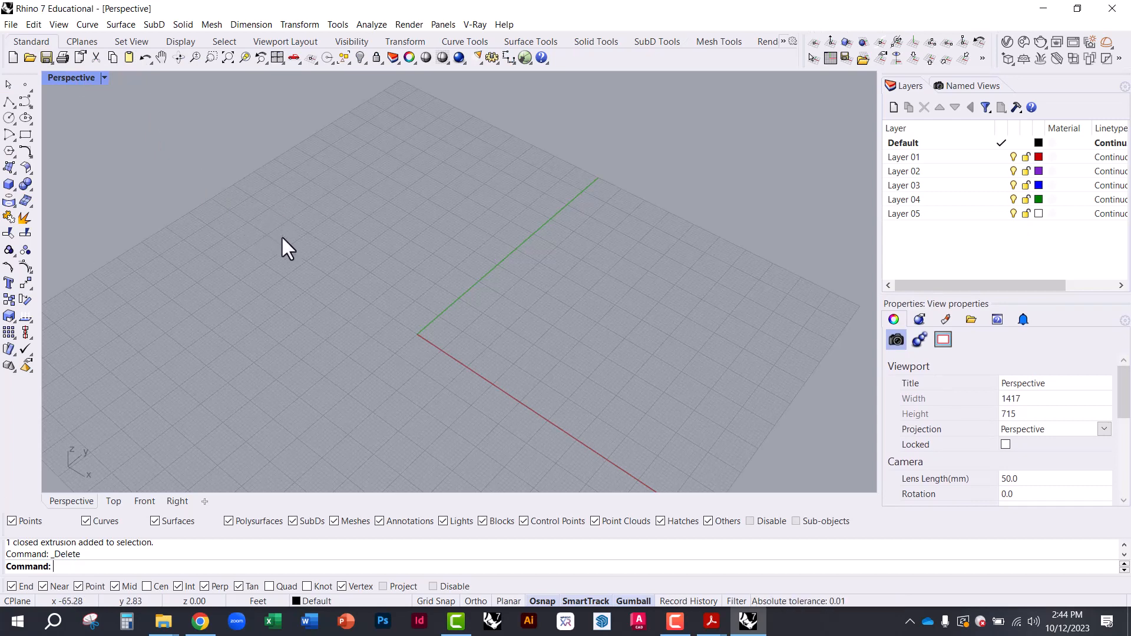
pyautogui.moveTo(281, 236); pyautogui.dragTo(229, 233, button='right')
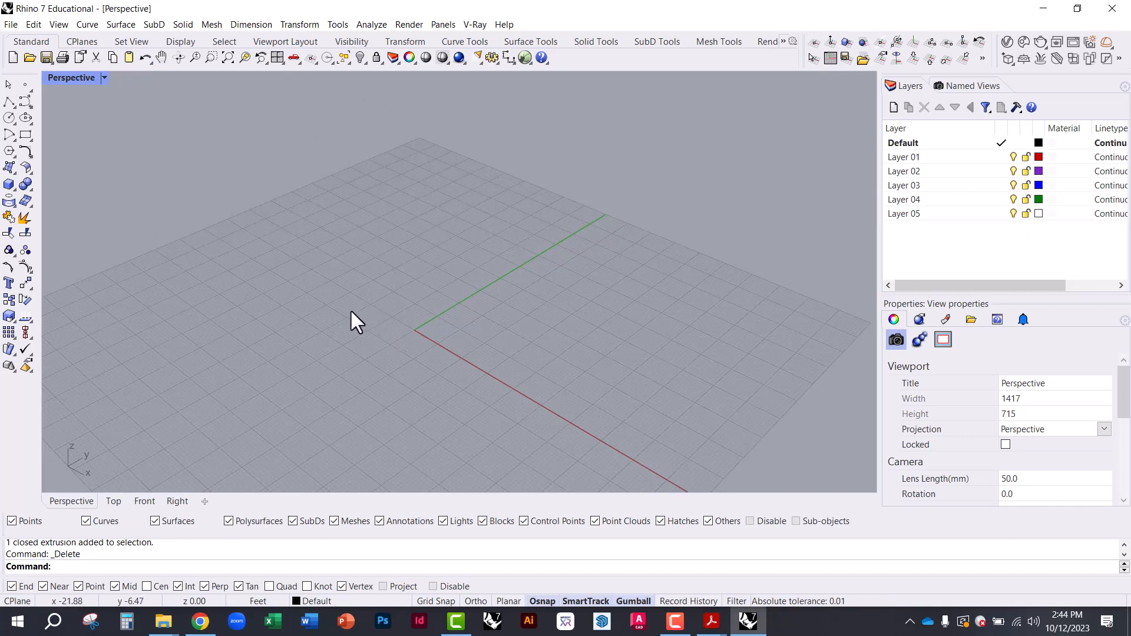
pyautogui.moveTo(350, 309); pyautogui.dragTo(317, 335, button='right')
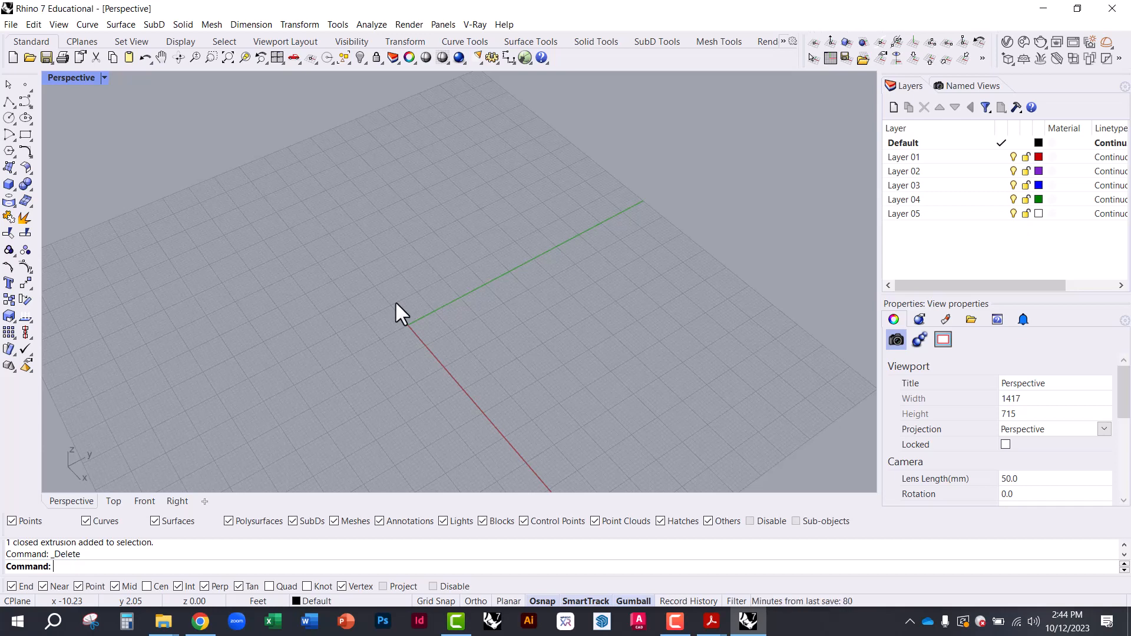
pyautogui.moveTo(396, 311); pyautogui.dragTo(404, 278, button='right')
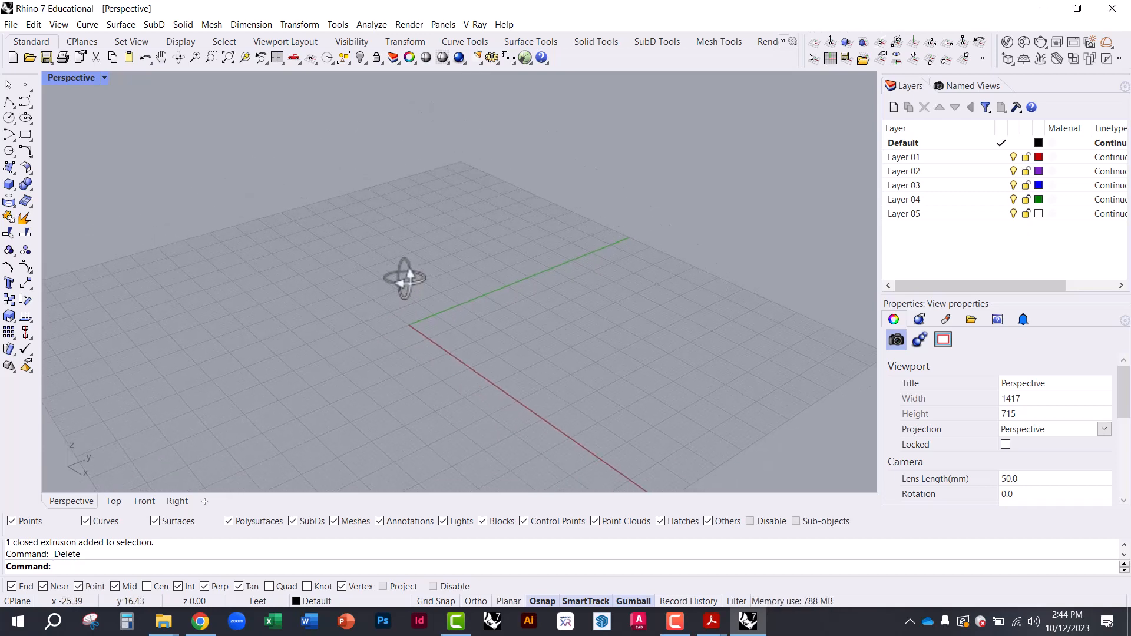
# - Draw an open four-segment zigzag polyline across the front of the construction grid in the Perspective view
pyautogui.write('Polyline')
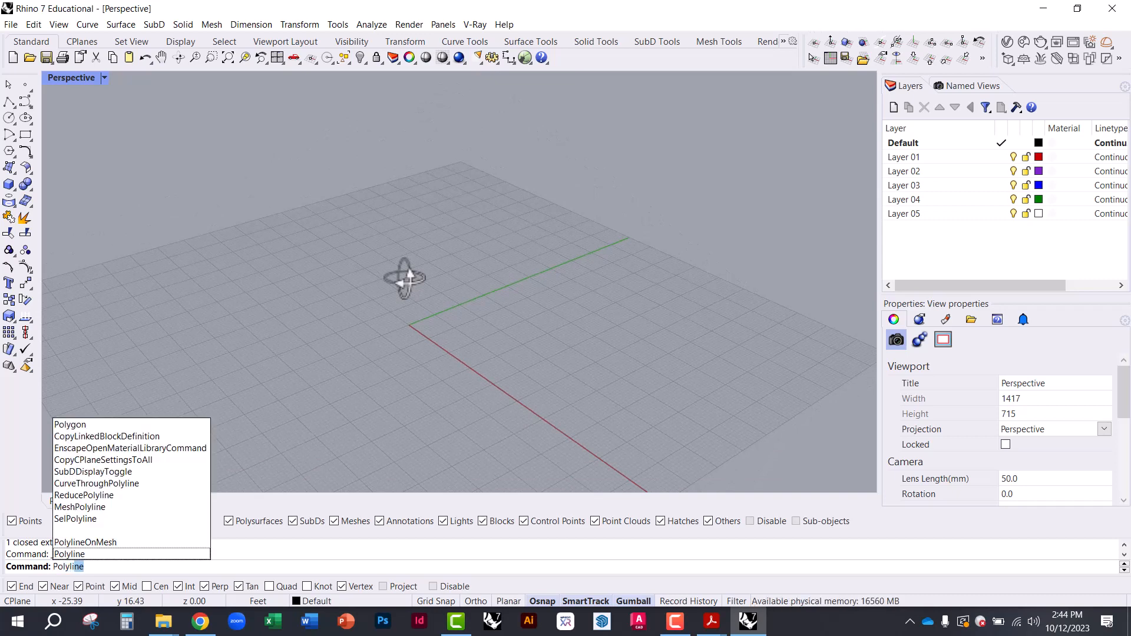
pyautogui.press('Return')
pyautogui.click(158, 443)
pyautogui.click(252, 302)
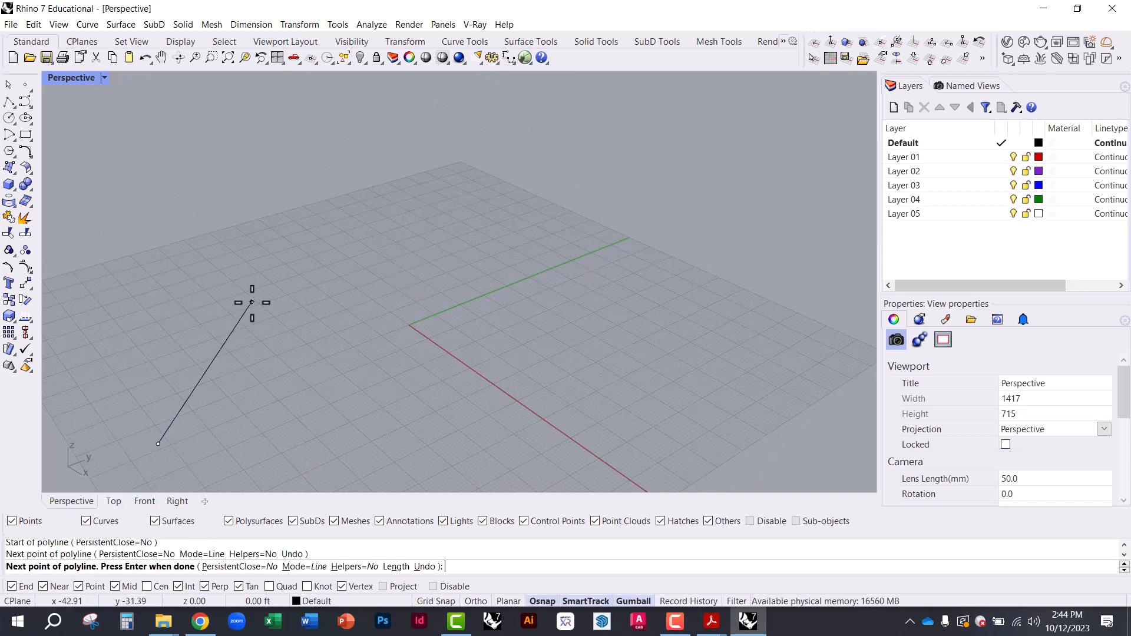
pyautogui.click(478, 291)
pyautogui.click(699, 382)
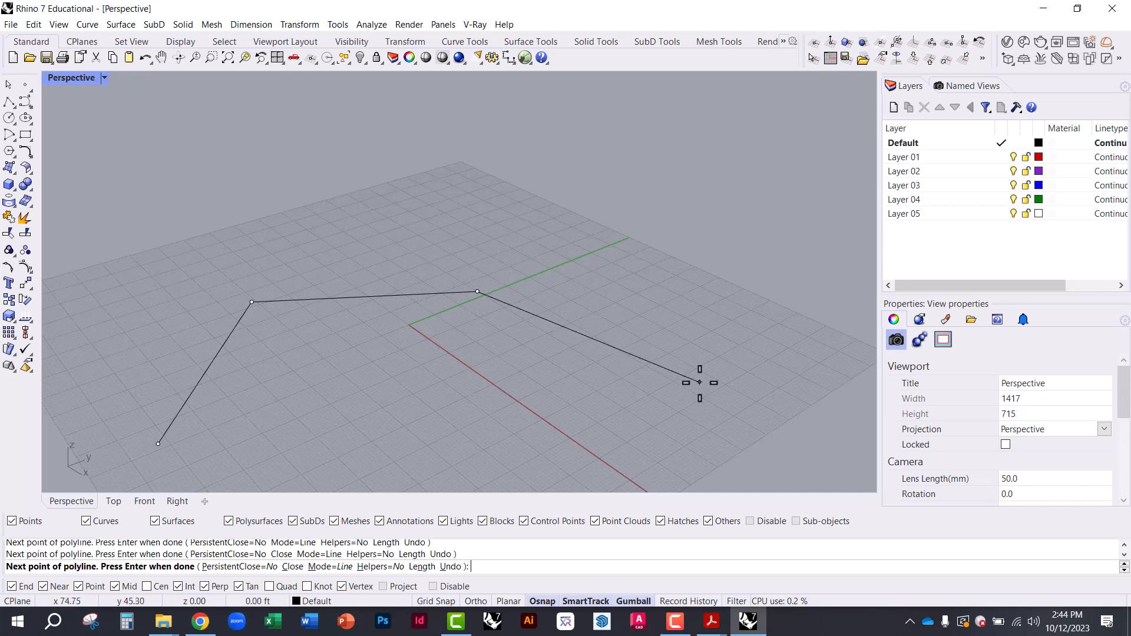
pyautogui.click(815, 279)
pyautogui.press('Return')
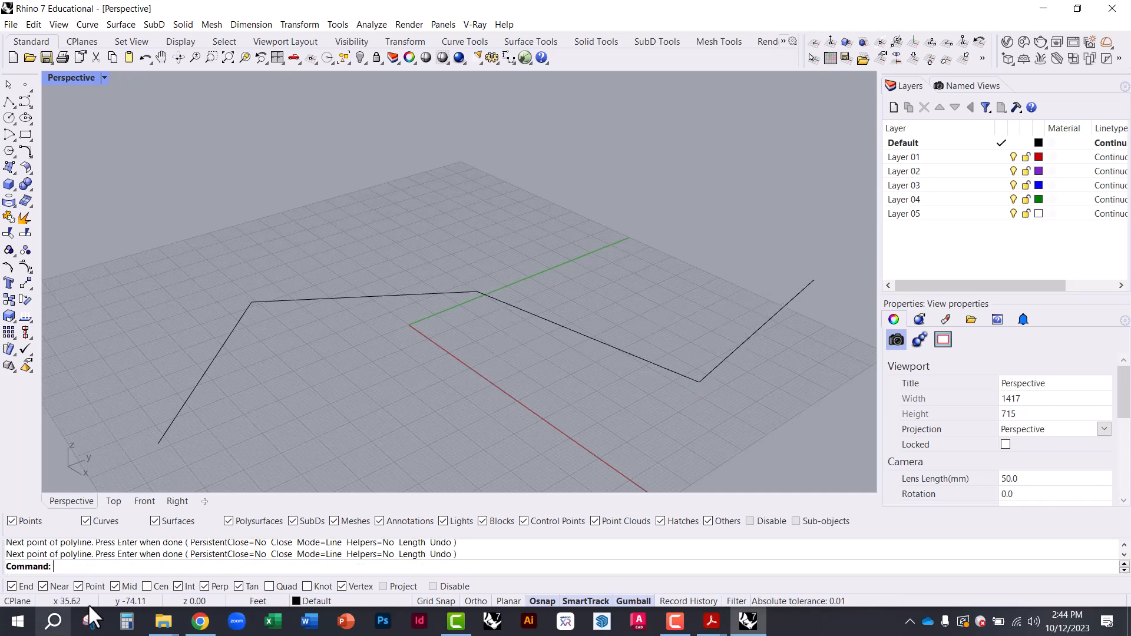
# - Draw a second open polyline with three segments behind the first one, near the grid's far edge
pyautogui.moveTo(218, 378)
pyautogui.mouseDown(button='right')
pyautogui.moveTo(217, 354)
pyautogui.moveTo(210, 369)
pyautogui.mouseUp(button='right')
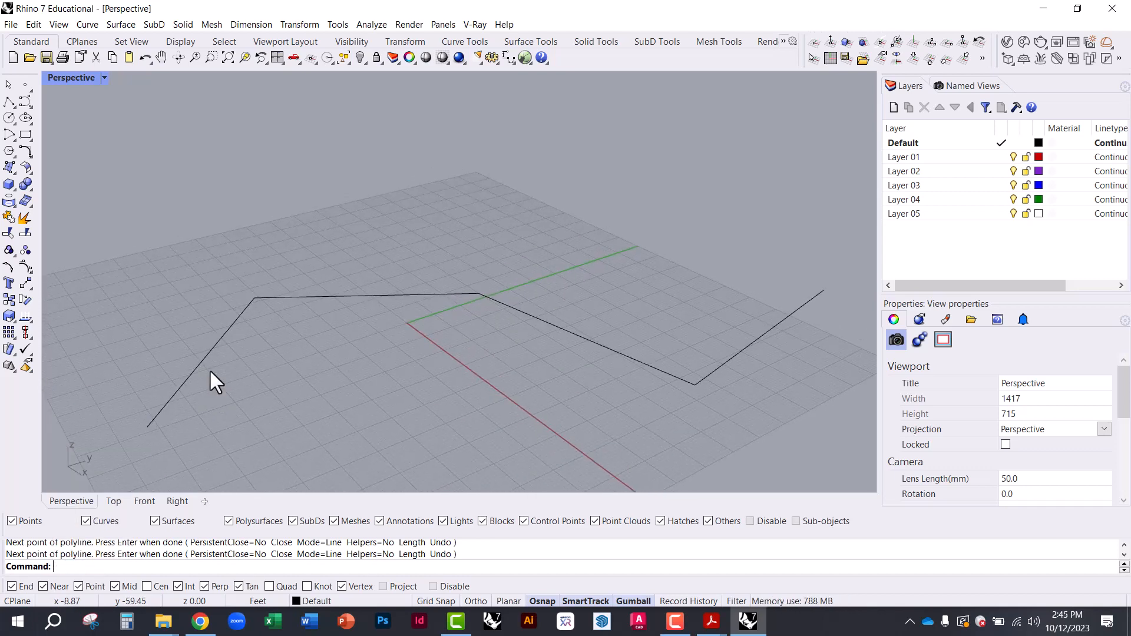
pyautogui.rightClick(8, 100)
pyautogui.click(8, 100)
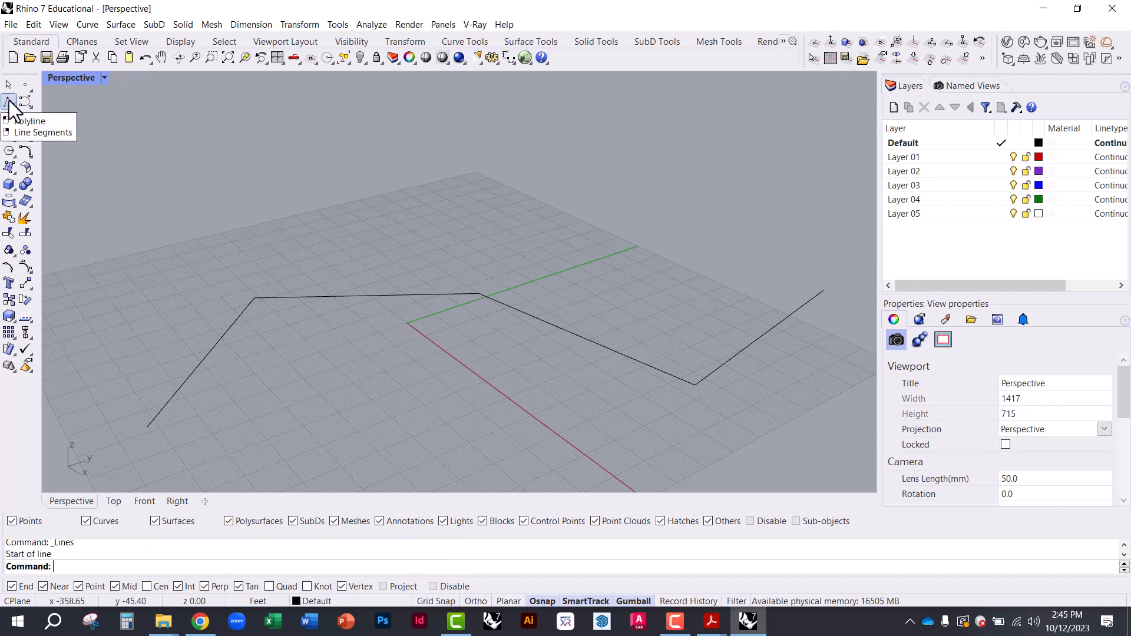
pyautogui.click(218, 228)
pyautogui.click(378, 161)
pyautogui.click(602, 244)
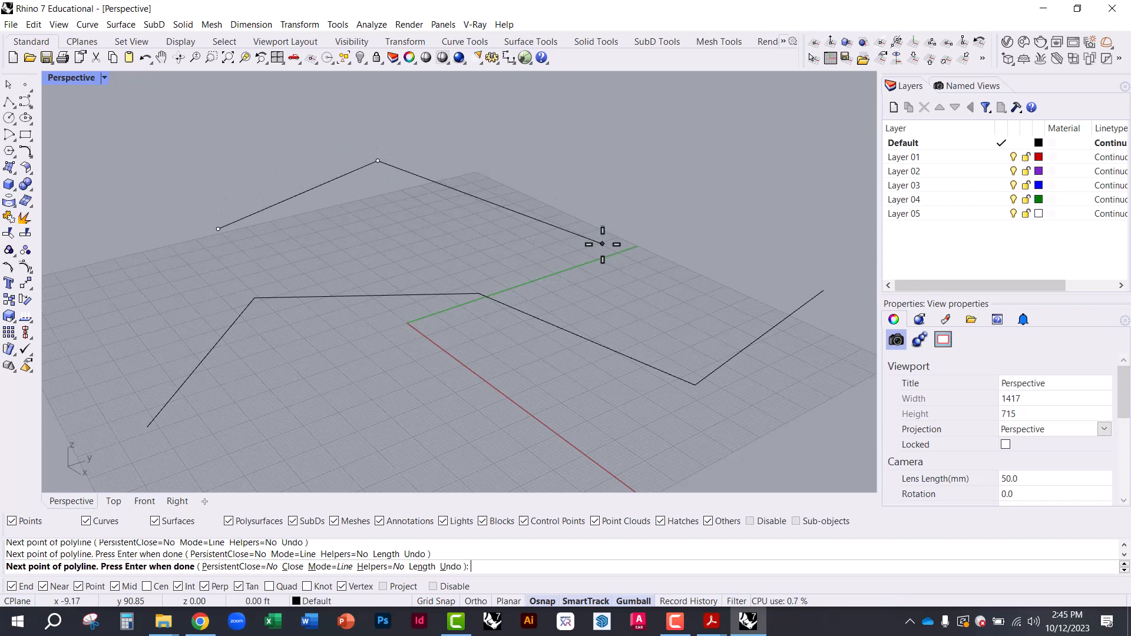
pyautogui.click(749, 182)
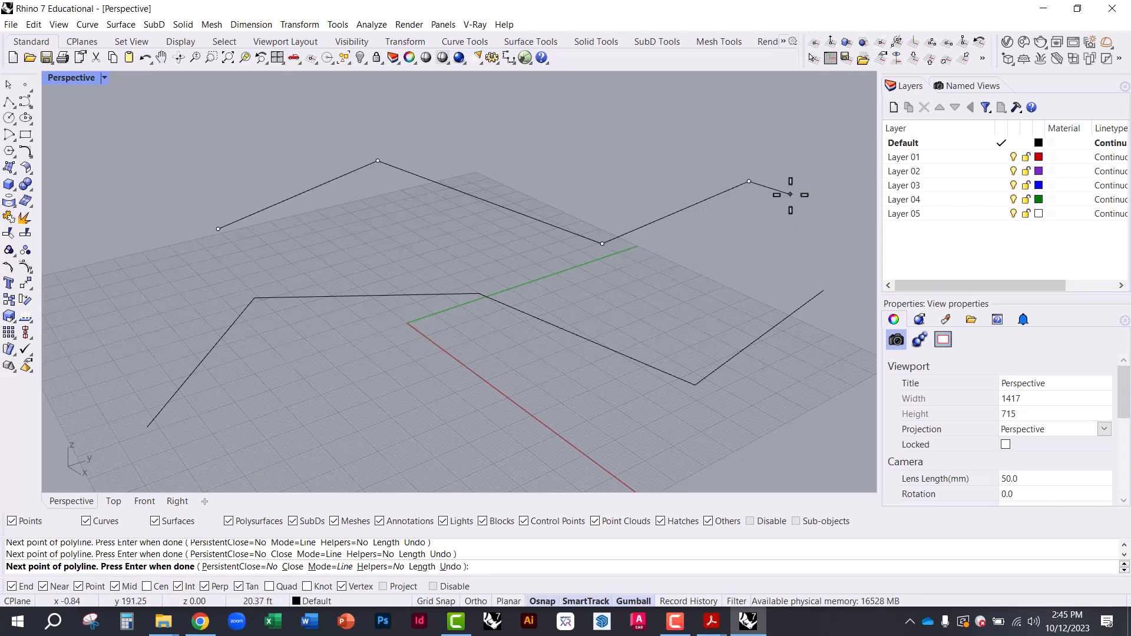
pyautogui.press('Return')
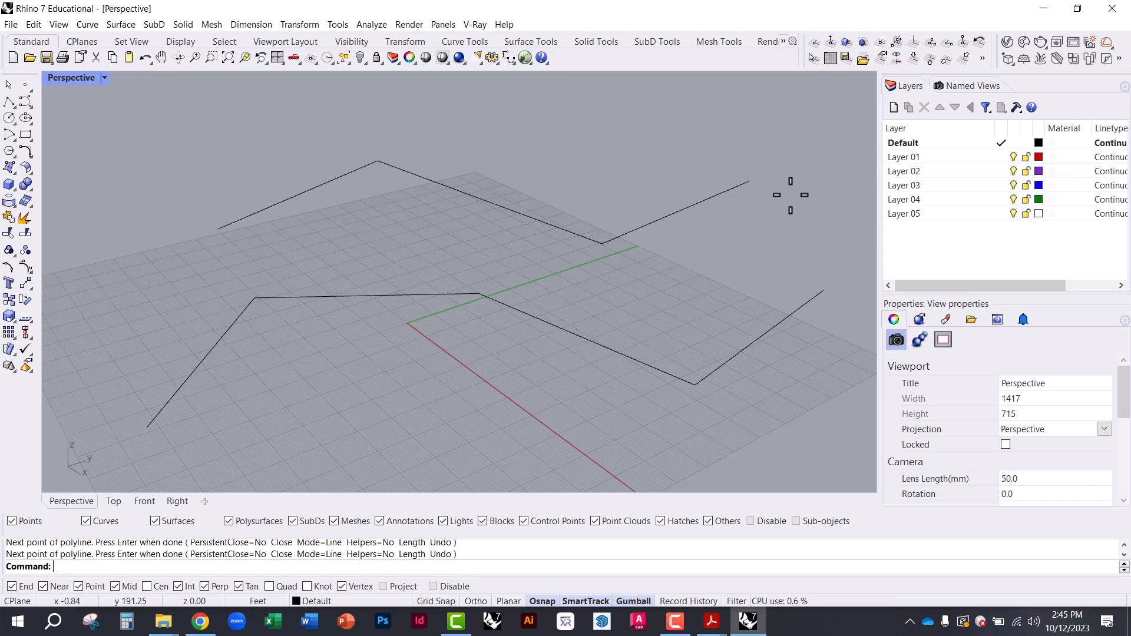
# - Move the rear polyline's free end point on the far-left side outward, lengthening its first segment
pyautogui.moveTo(515, 241); pyautogui.dragTo(456, 317, button='right')
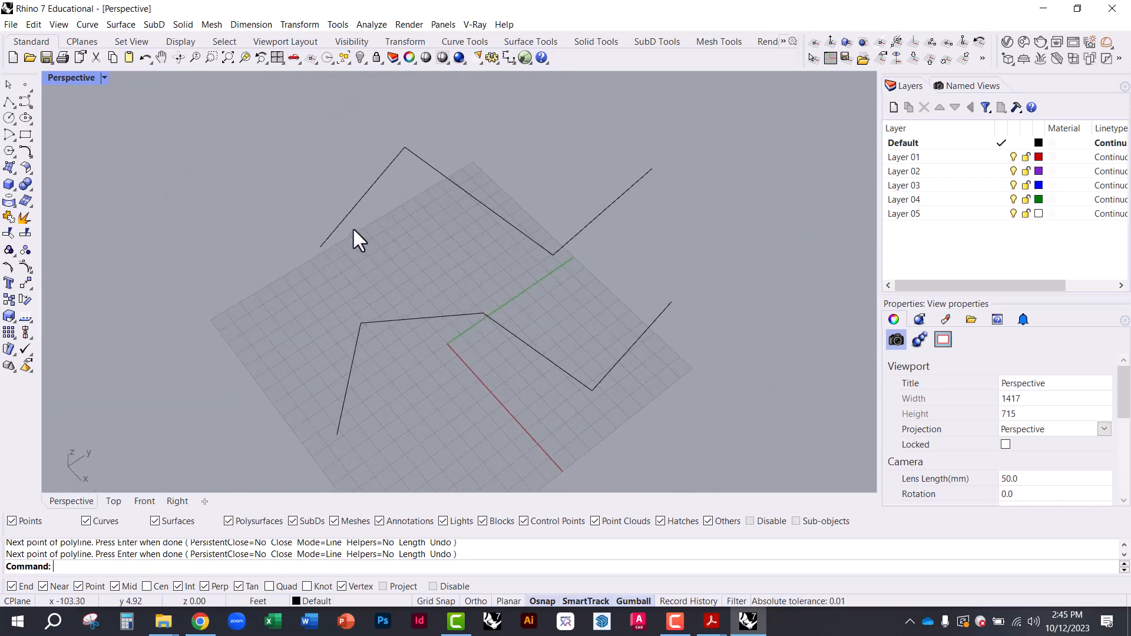
pyautogui.click(333, 224)
pyautogui.moveTo(299, 230); pyautogui.dragTo(232, 258)
pyautogui.click(295, 313)
pyautogui.moveTo(295, 313); pyautogui.dragTo(567, 303, button='right')
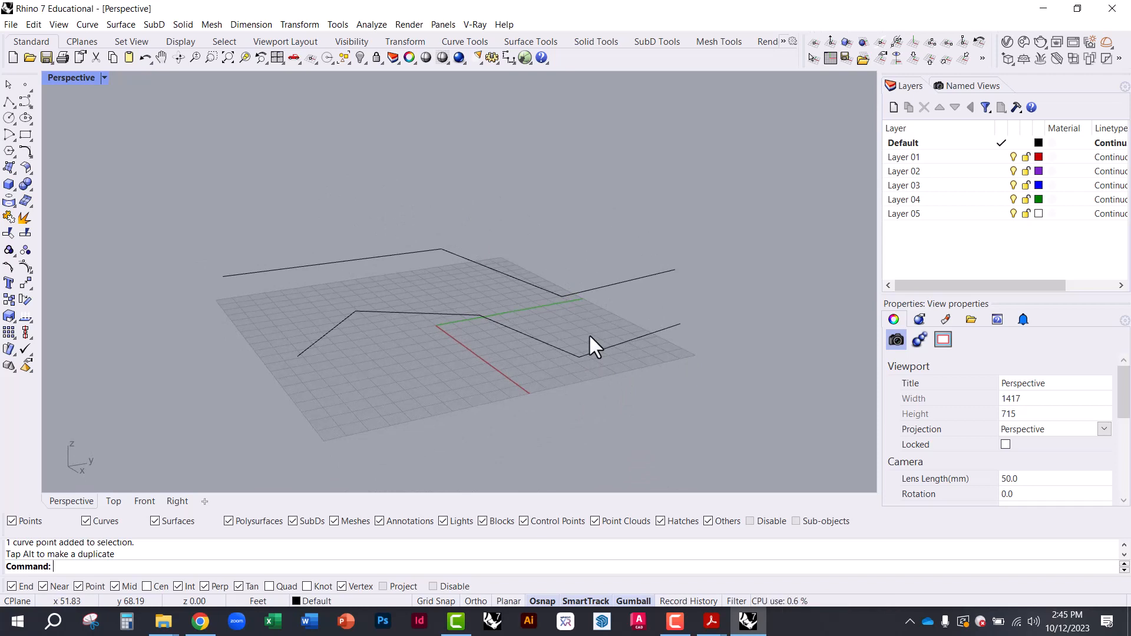
# - Extrude the front four-segment polyline vertically with ExtrudeCrv into a tall folded wall
pyautogui.click(646, 337)
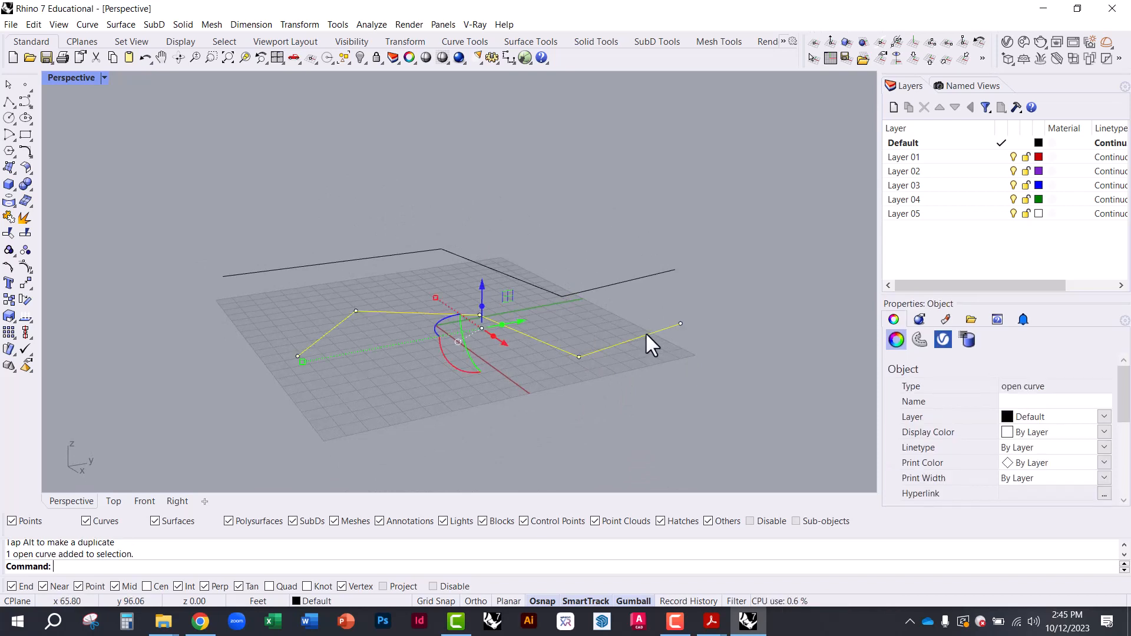
pyautogui.moveTo(606, 298); pyautogui.dragTo(628, 343, button='right')
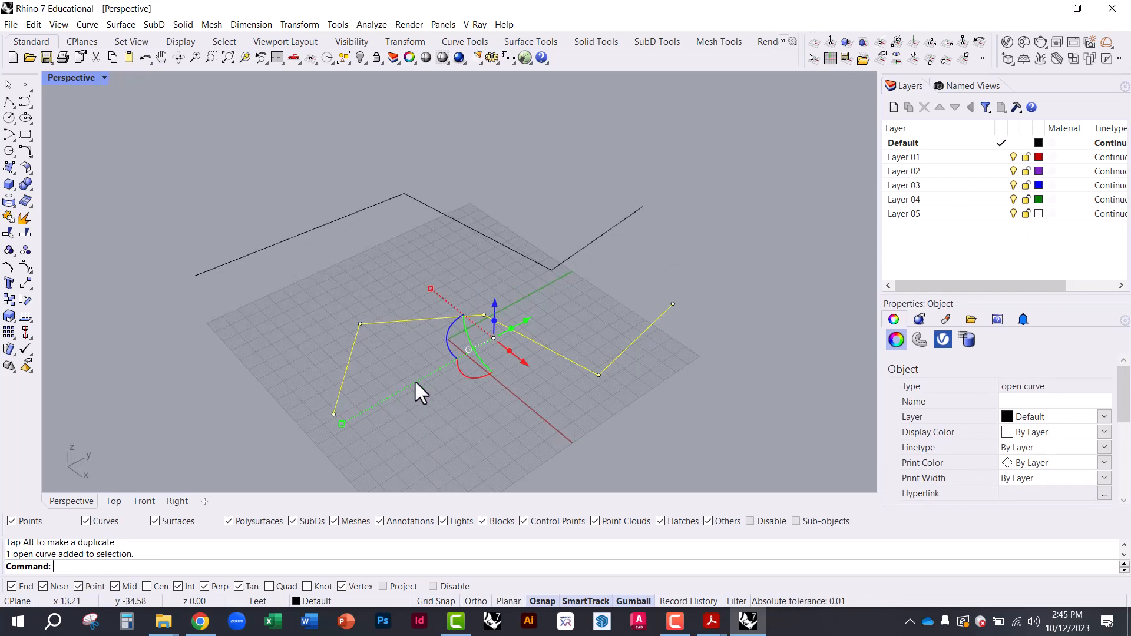
pyautogui.click(384, 270)
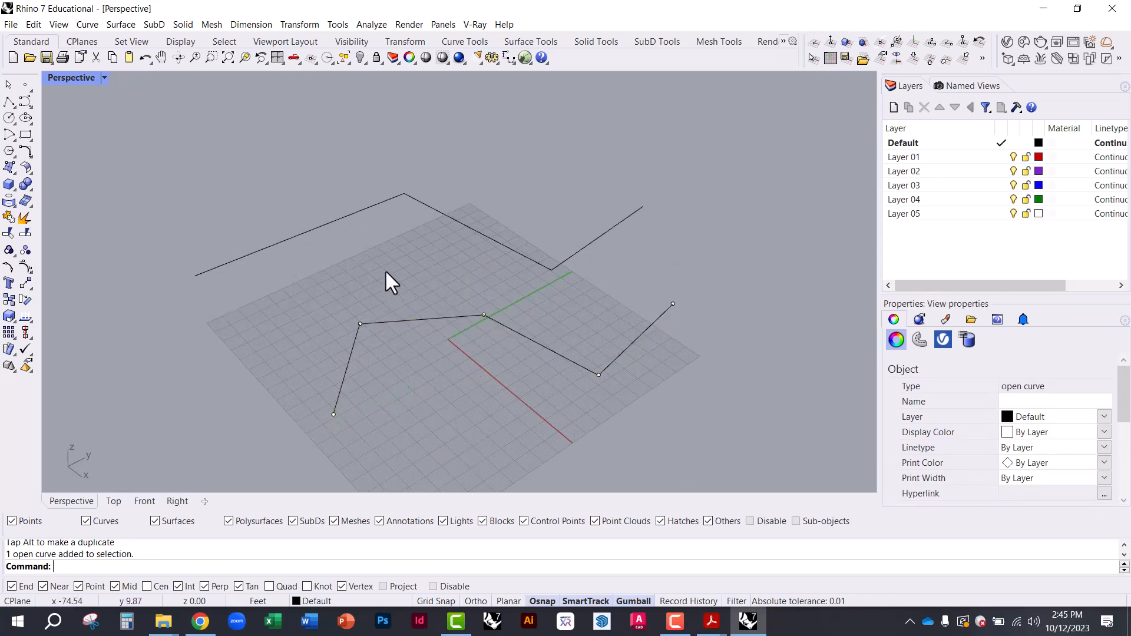
pyautogui.moveTo(419, 320)
pyautogui.mouseDown(button='right')
pyautogui.moveTo(391, 318)
pyautogui.moveTo(409, 309)
pyautogui.mouseUp(button='right')
pyautogui.click(409, 308)
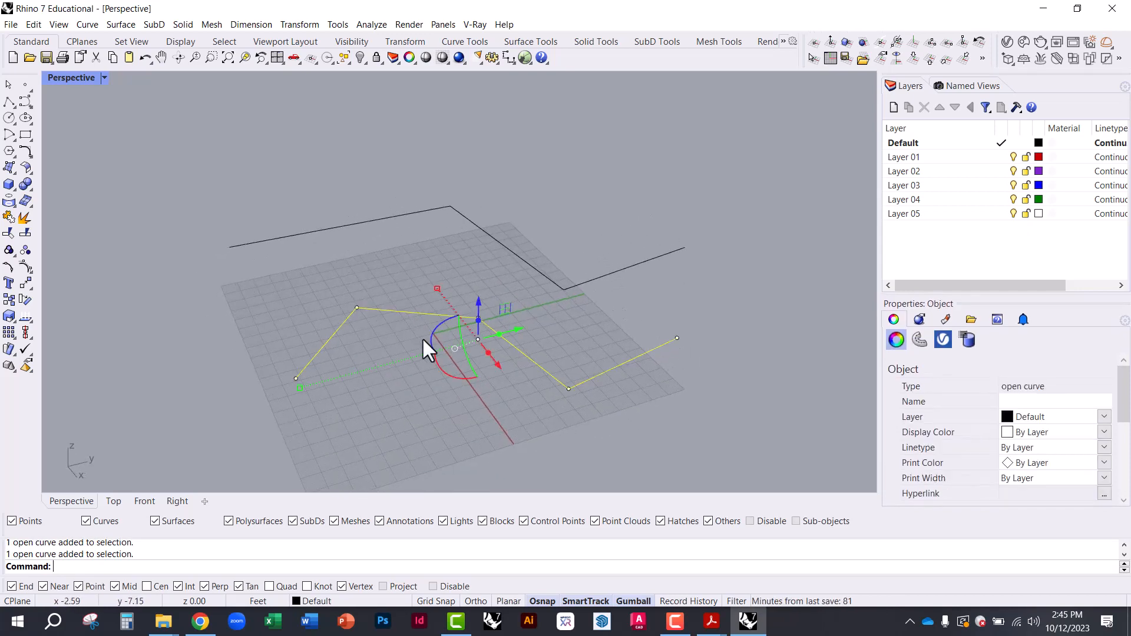
pyautogui.write('Extrude')
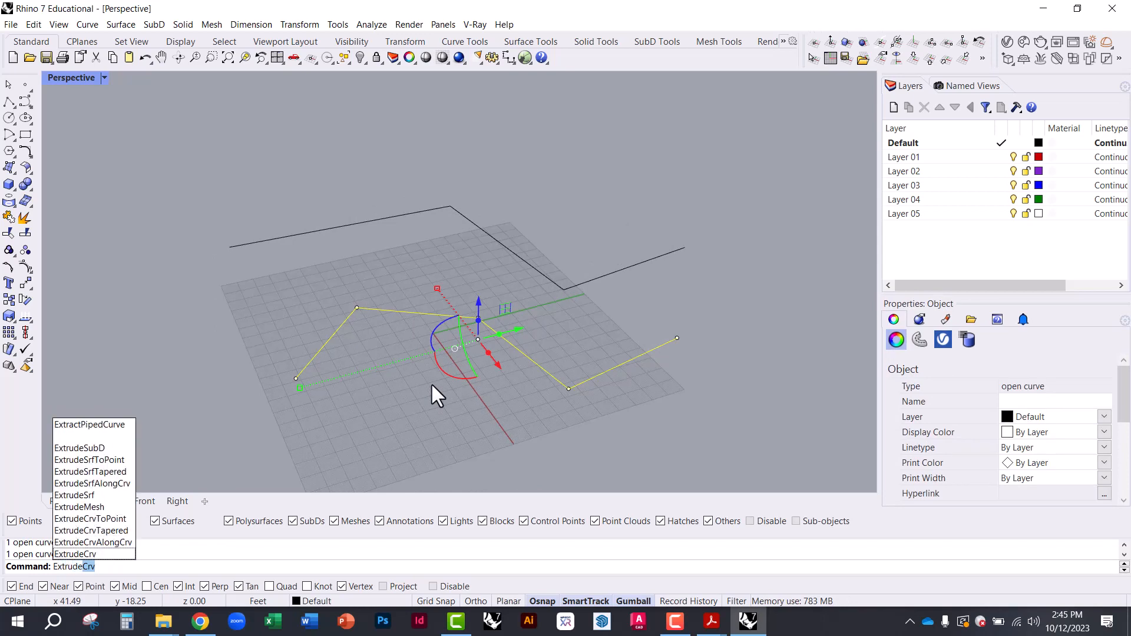
pyautogui.press('Return')
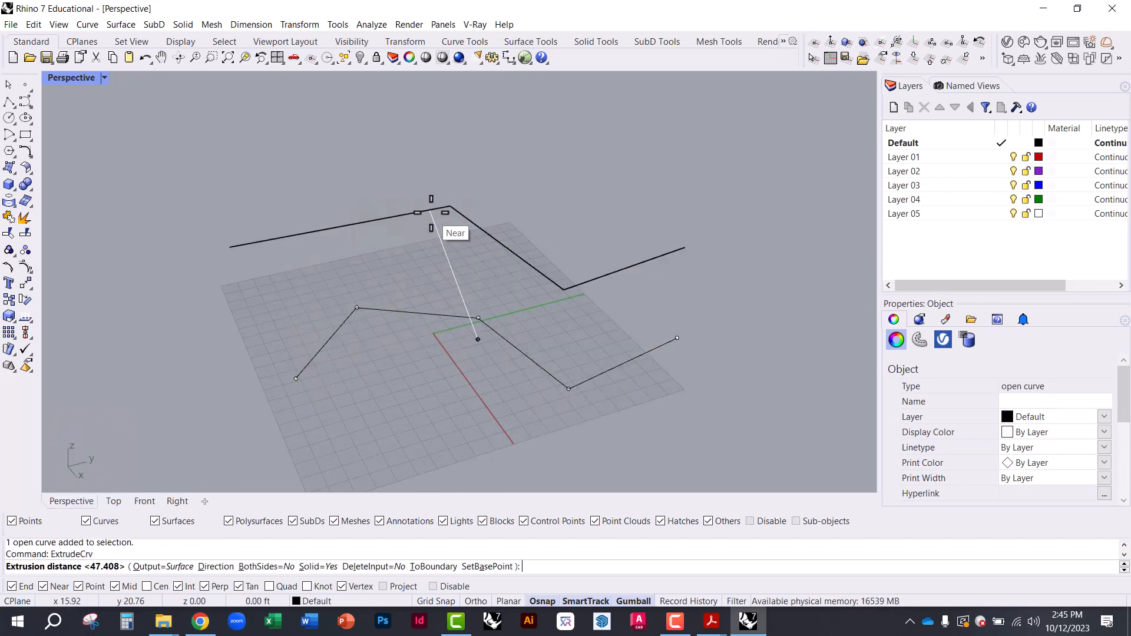
pyautogui.click(452, 174)
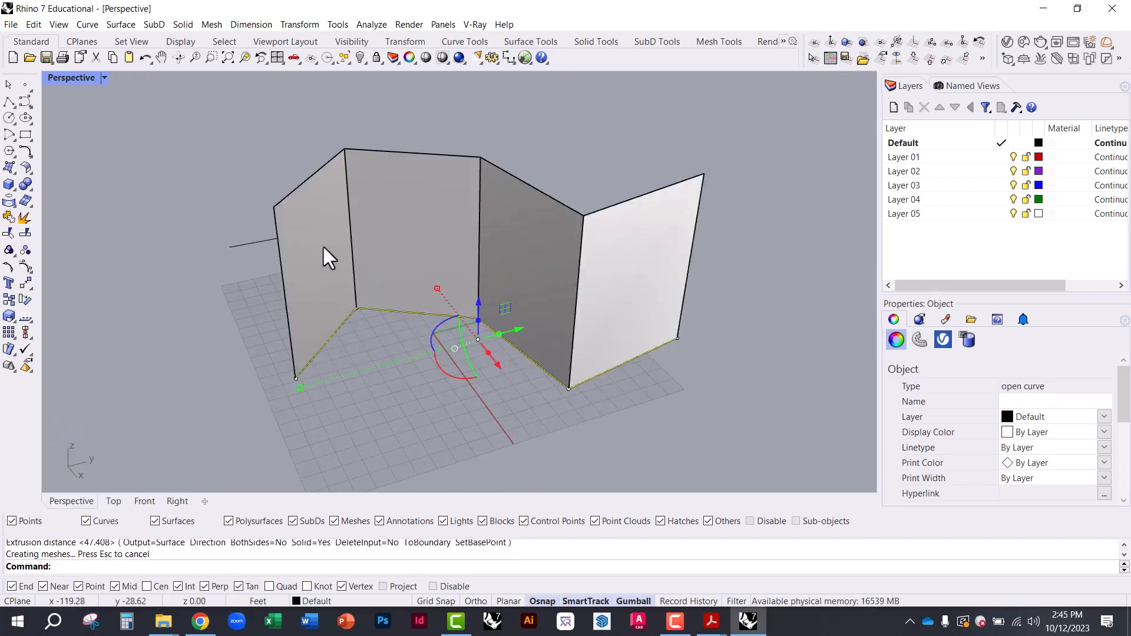
# - Examine the extruded wall from several angles and check how it selects as one object
pyautogui.moveTo(505, 235); pyautogui.dragTo(352, 320, button='right')
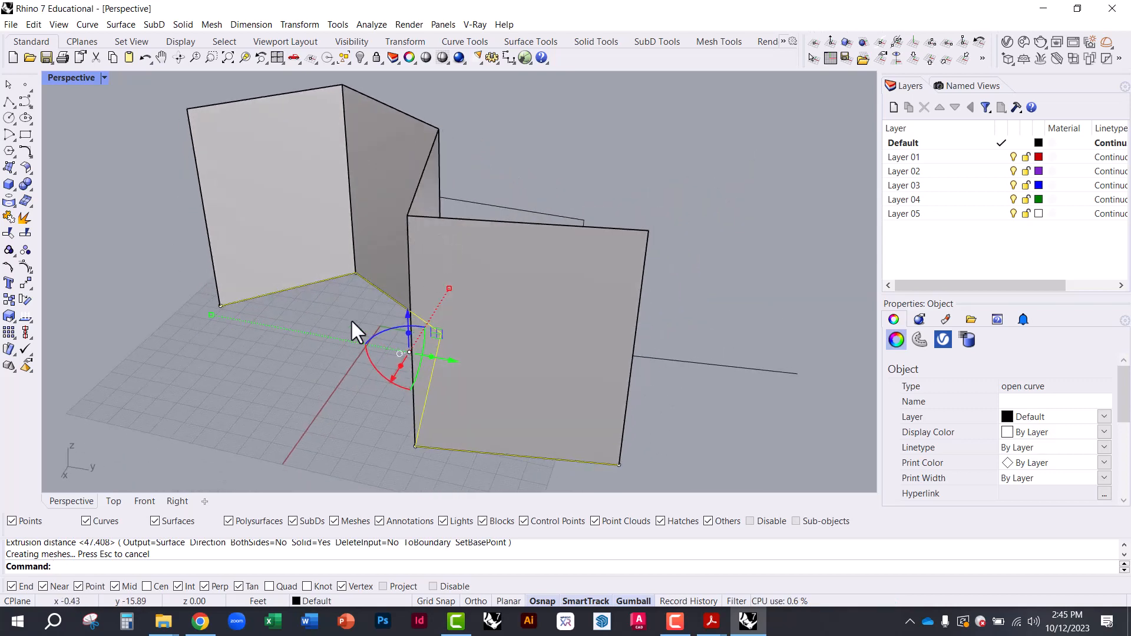
pyautogui.click(353, 322)
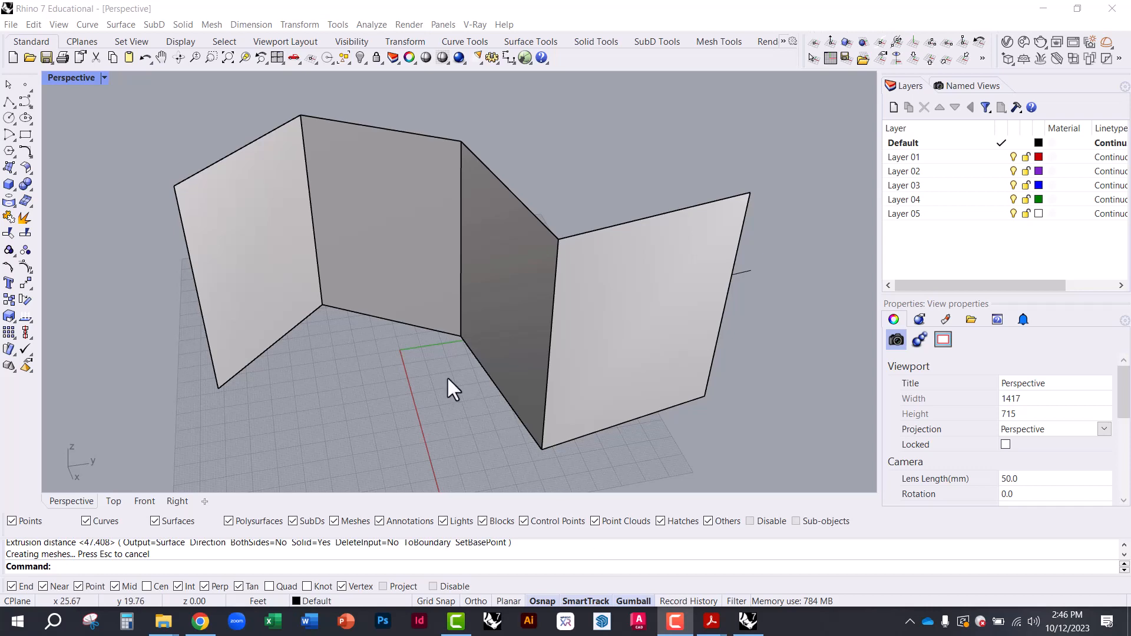
pyautogui.moveTo(447, 377)
pyautogui.mouseDown(button='right')
pyautogui.moveTo(455, 336)
pyautogui.moveTo(434, 366)
pyautogui.mouseUp(button='right')
pyautogui.click(467, 284)
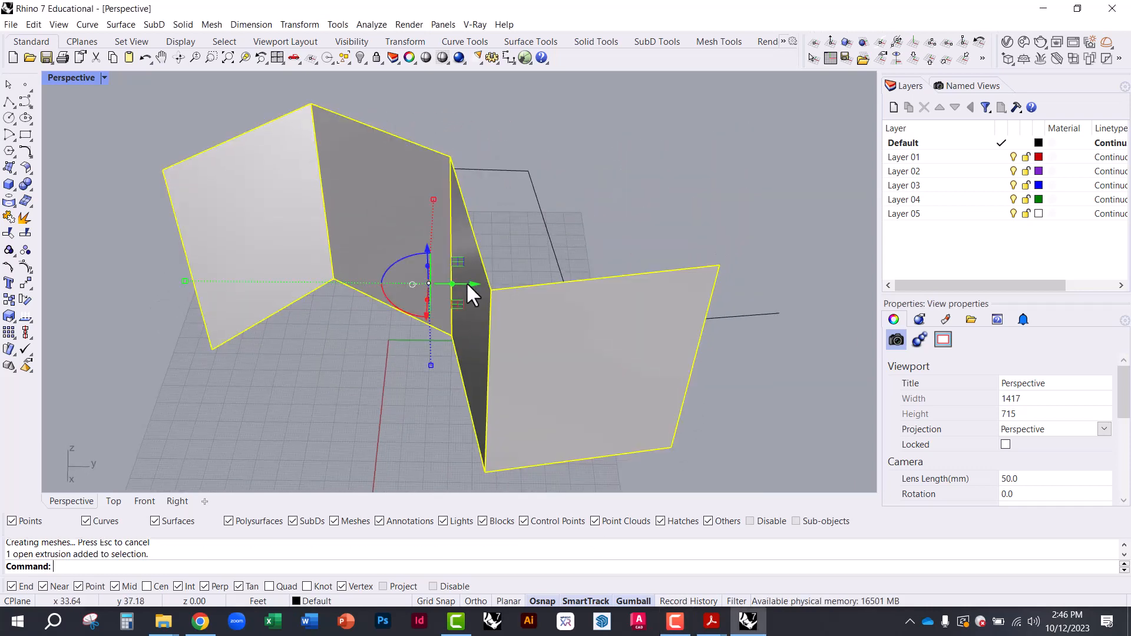
pyautogui.moveTo(187, 363); pyautogui.dragTo(303, 235, button='right')
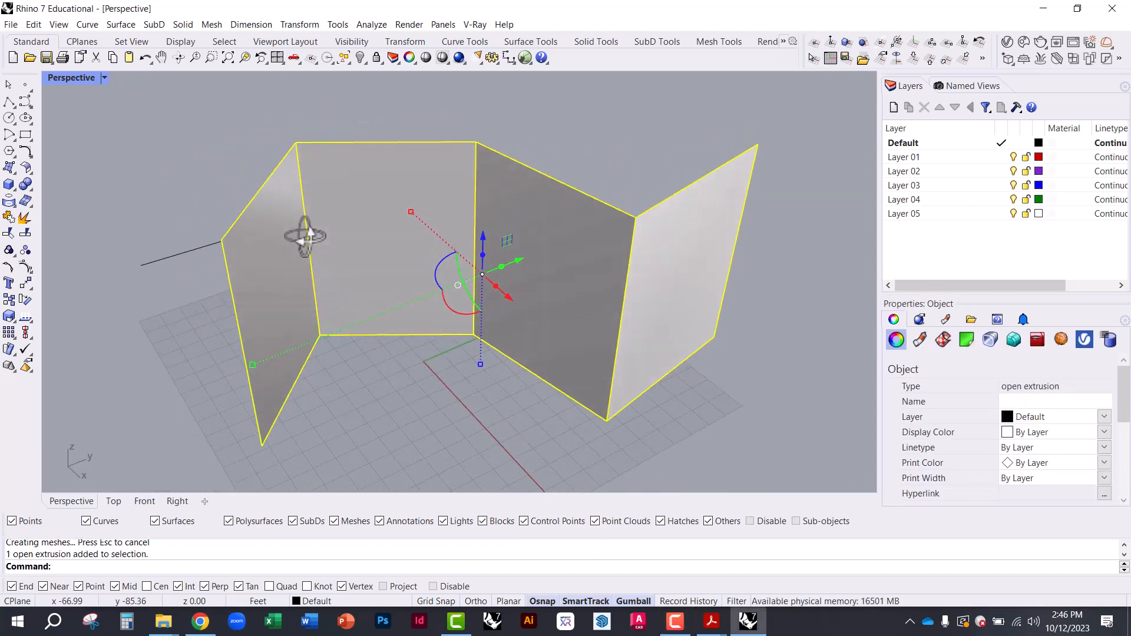
pyautogui.click(197, 182)
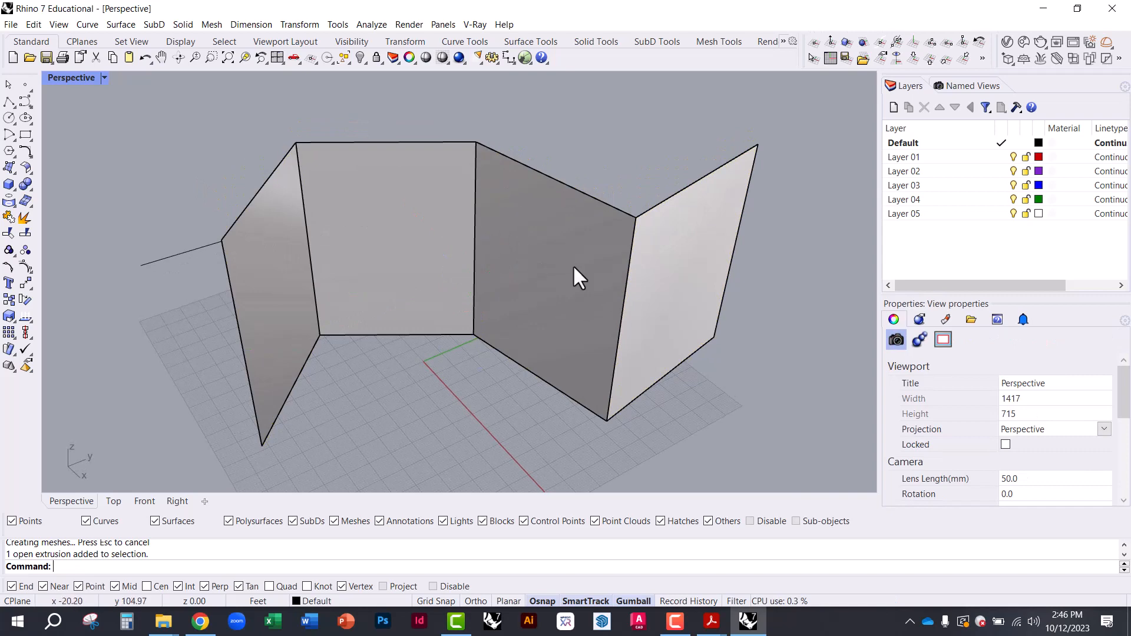
pyautogui.moveTo(574, 268)
pyautogui.mouseDown(button='right')
pyautogui.moveTo(532, 207)
pyautogui.moveTo(578, 283)
pyautogui.moveTo(646, 320)
pyautogui.moveTo(568, 288)
pyautogui.mouseUp(button='right')
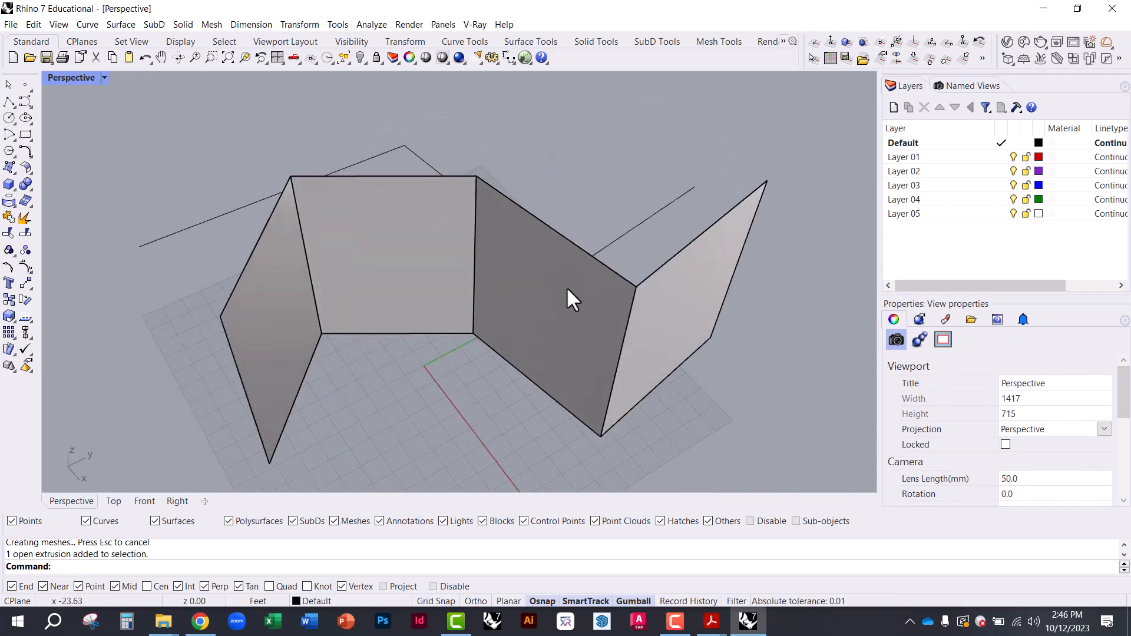
# - Explode the extruded wall into separate surfaces
pyautogui.click(487, 271)
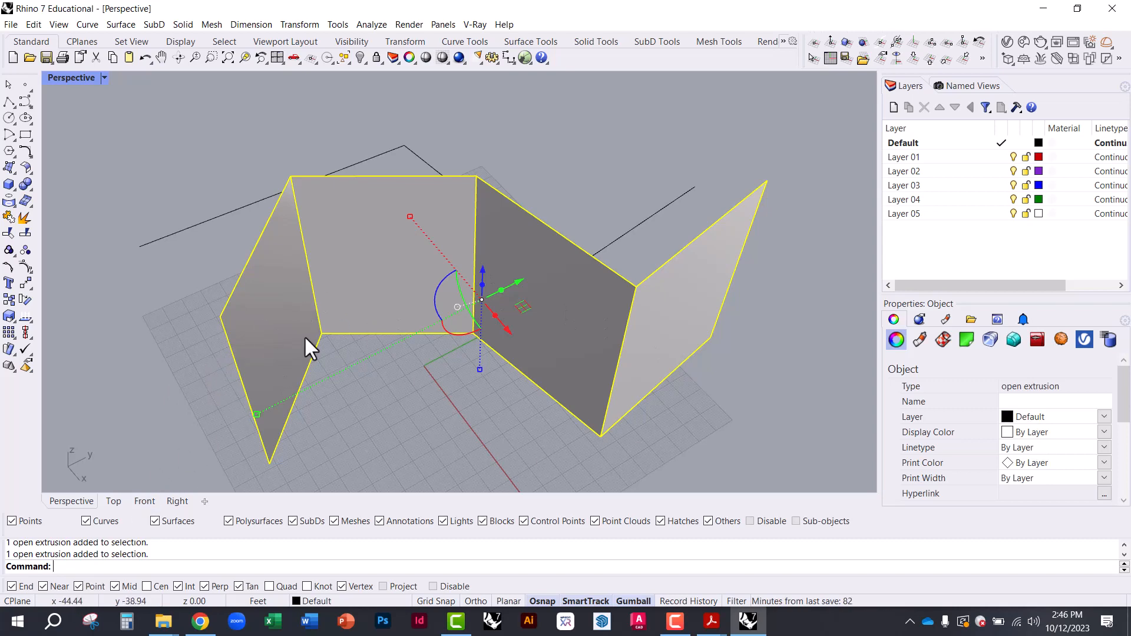
pyautogui.moveTo(305, 337); pyautogui.dragTo(265, 248, button='right')
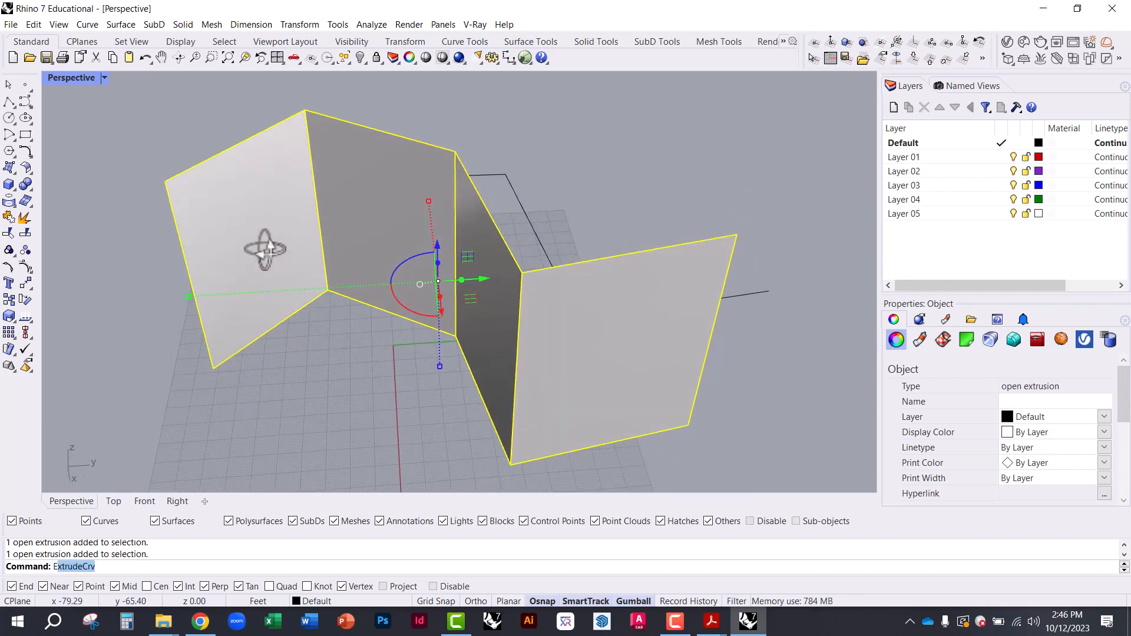
pyautogui.press('Return')
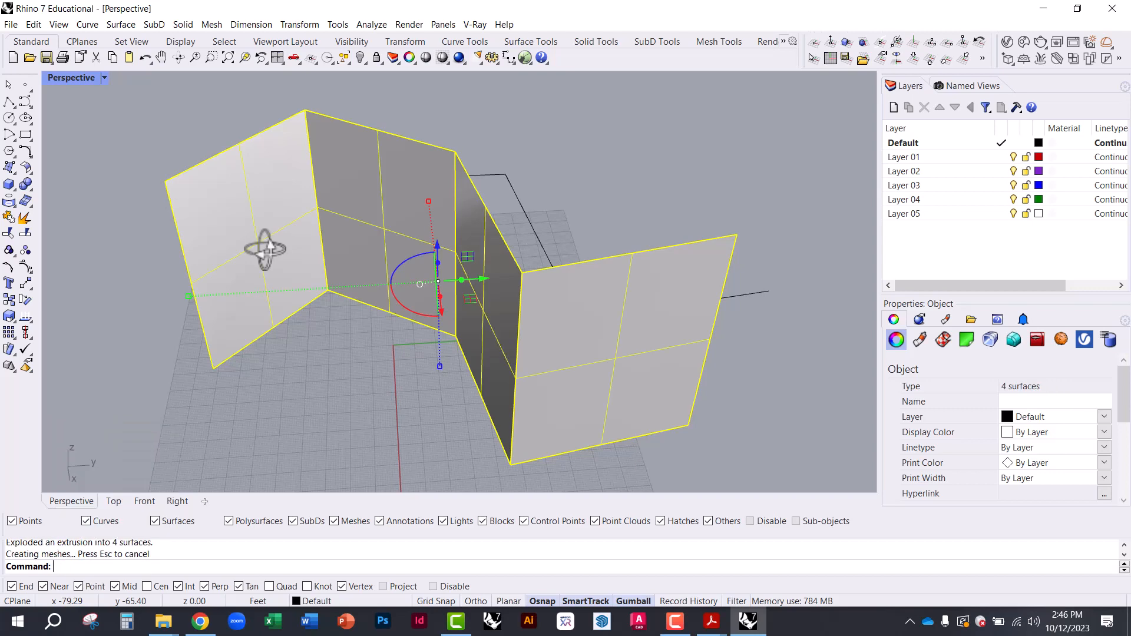
# - Select the exploded wall panels one after another to check that each is a separate surface
pyautogui.click(270, 272)
pyautogui.click(425, 266)
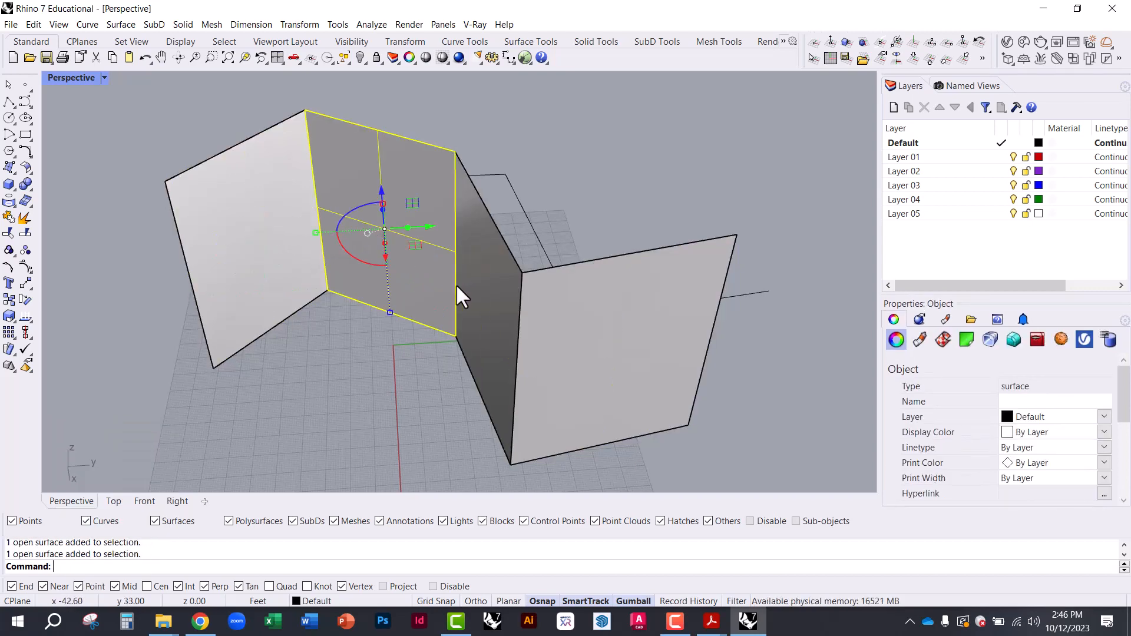
pyautogui.click(501, 319)
pyautogui.click(569, 360)
pyautogui.moveTo(579, 365); pyautogui.dragTo(291, 298, button='right')
pyautogui.moveTo(354, 213); pyautogui.dragTo(507, 244, button='right')
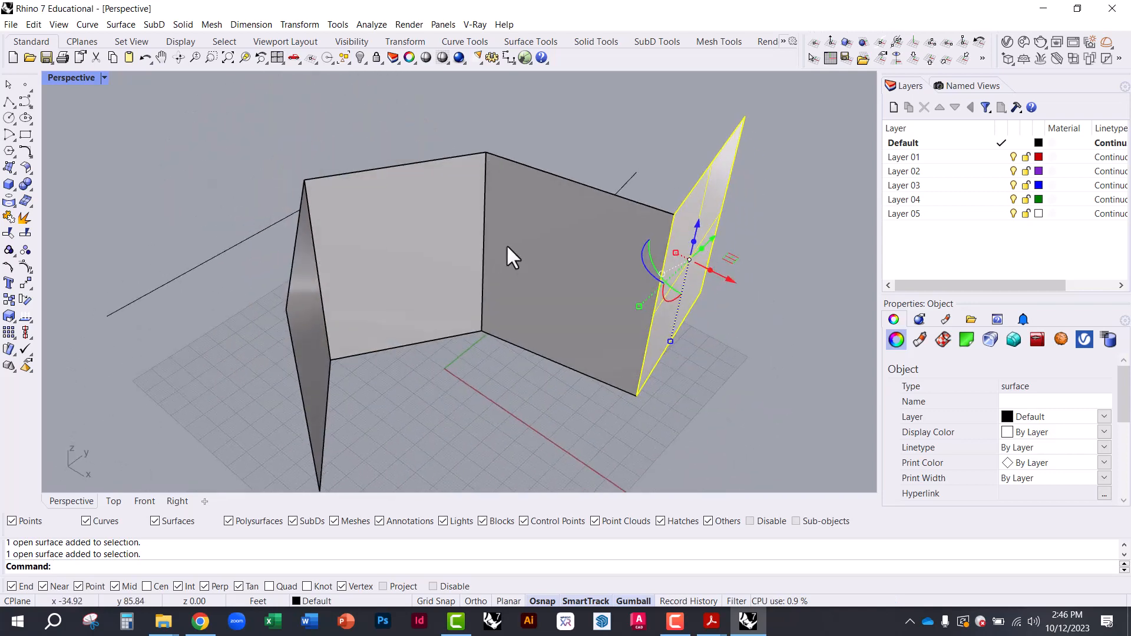
# - Move the third wall panel with the Gumball, undo the move and clear the selection
pyautogui.click(518, 242)
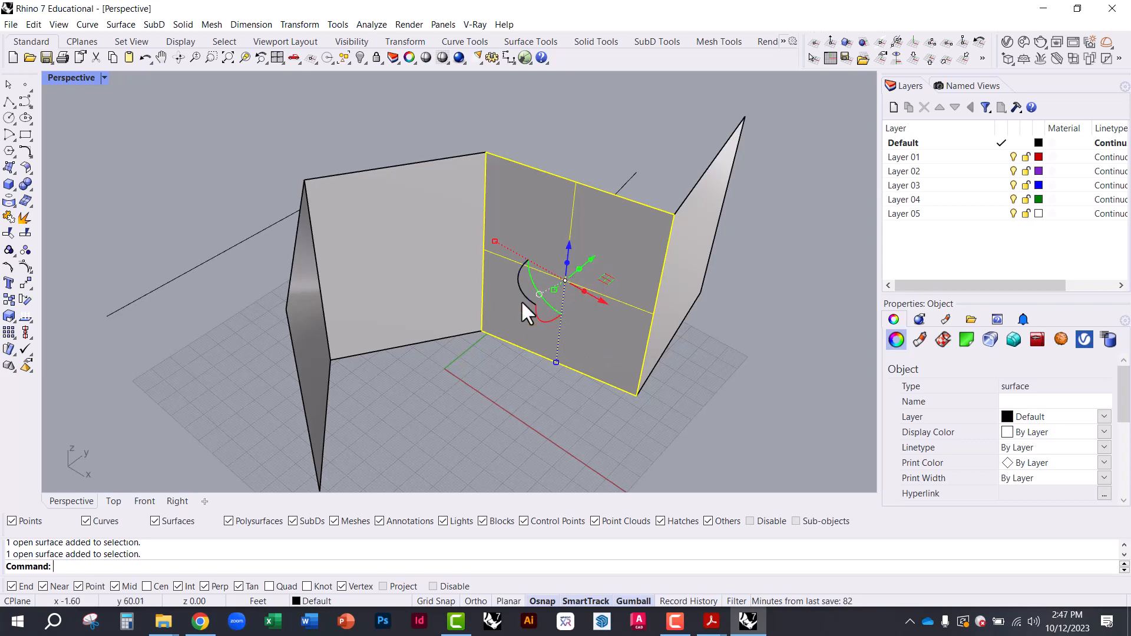
pyautogui.moveTo(522, 302); pyautogui.dragTo(449, 296, button='right')
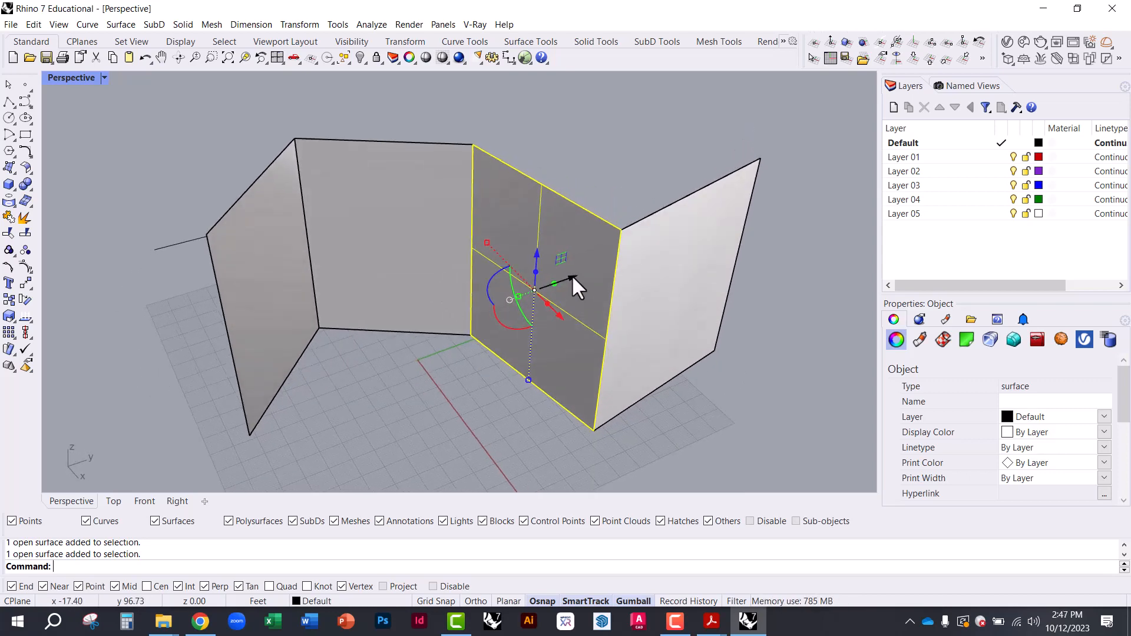
pyautogui.moveTo(571, 275); pyautogui.dragTo(648, 410)
pyautogui.hotkey('ctrl', 'z')
pyautogui.hotkey('ctrl', 'z')
pyautogui.click(509, 412)
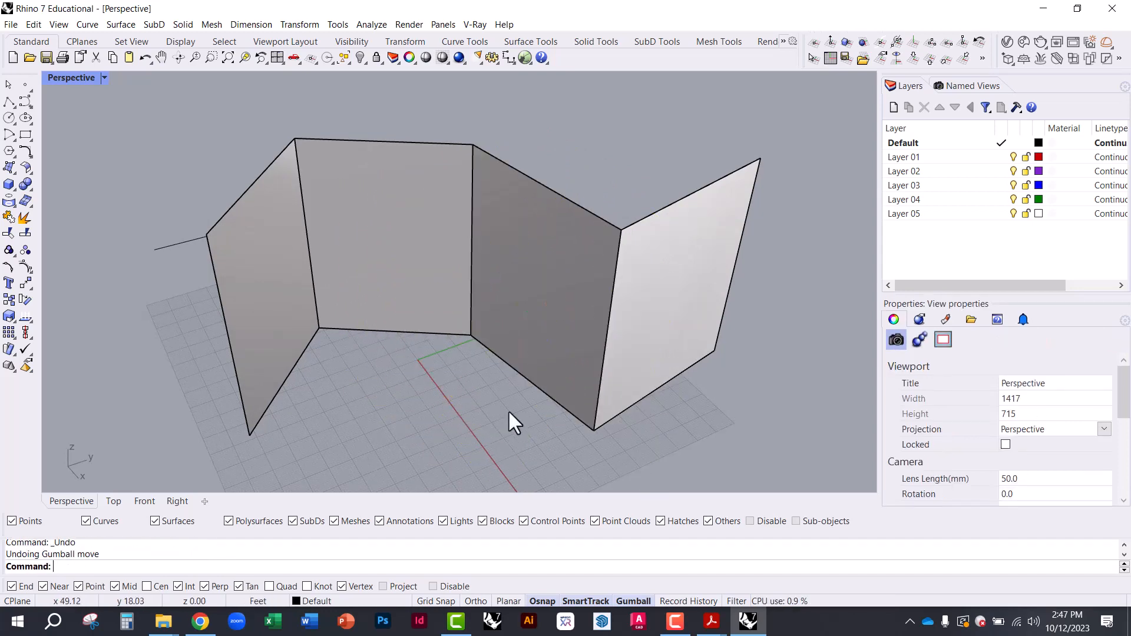
# - Turn off the Gumball and select the third and fourth wall panels to check the selection without its handles
pyautogui.click(521, 333)
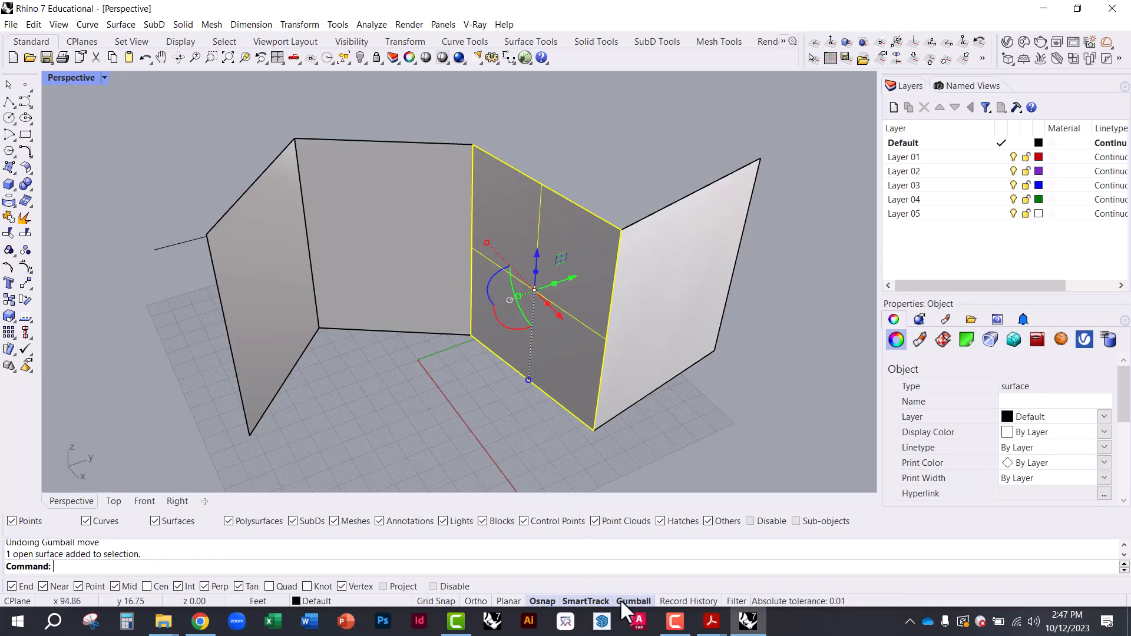
pyautogui.click(633, 457)
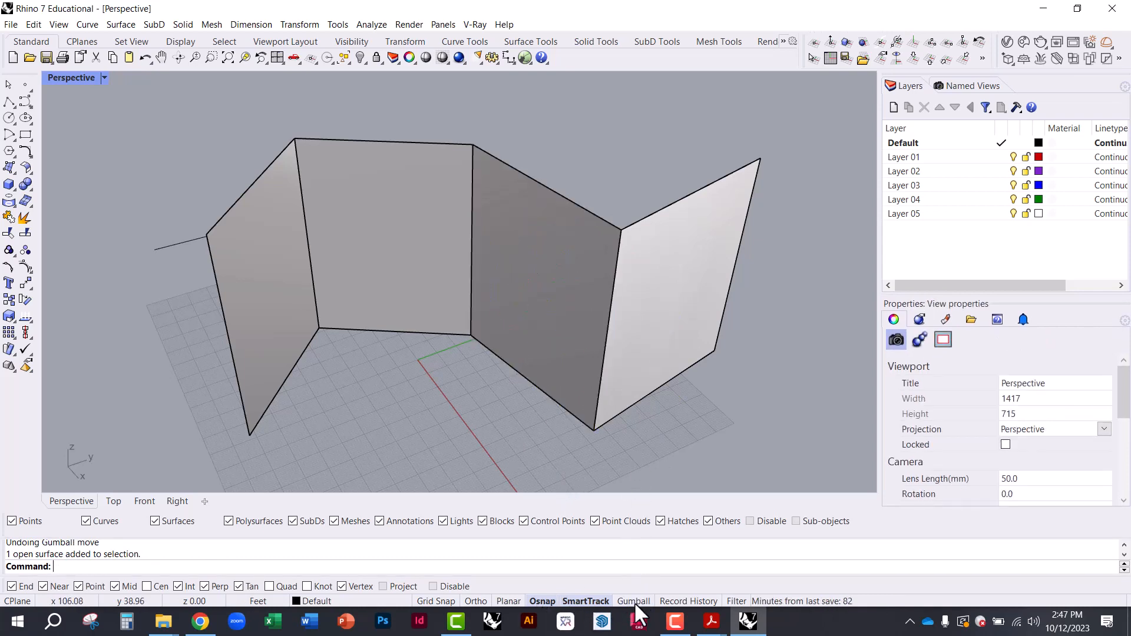
pyautogui.click(557, 355)
pyautogui.click(625, 341)
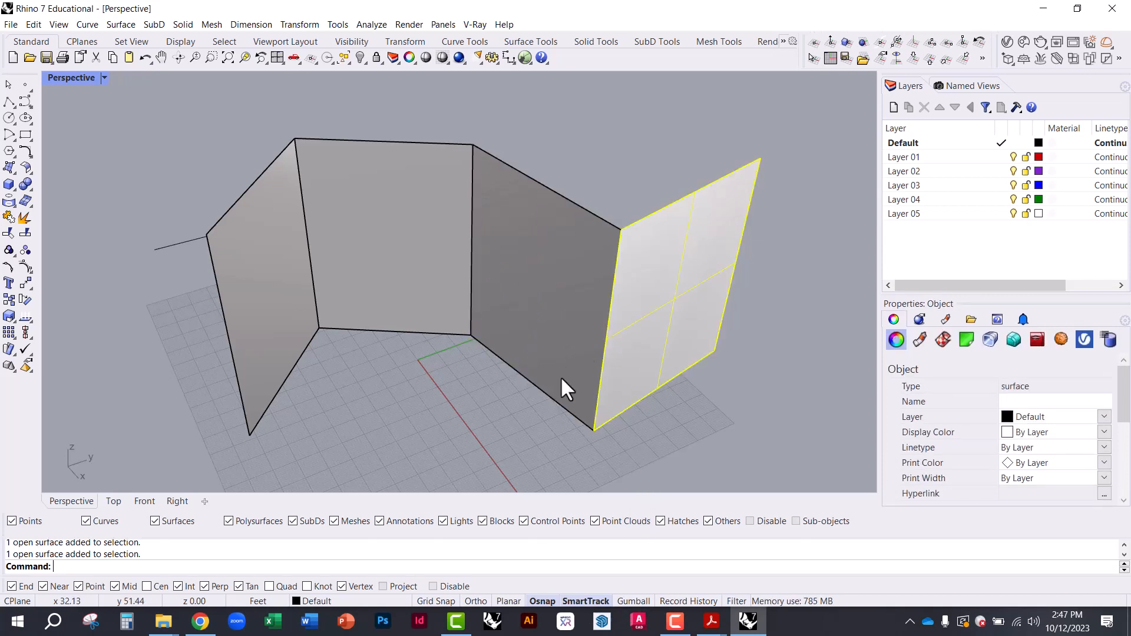
# - Turn the Gumball back on and select the third wall panel so its handles show
pyautogui.click(657, 466)
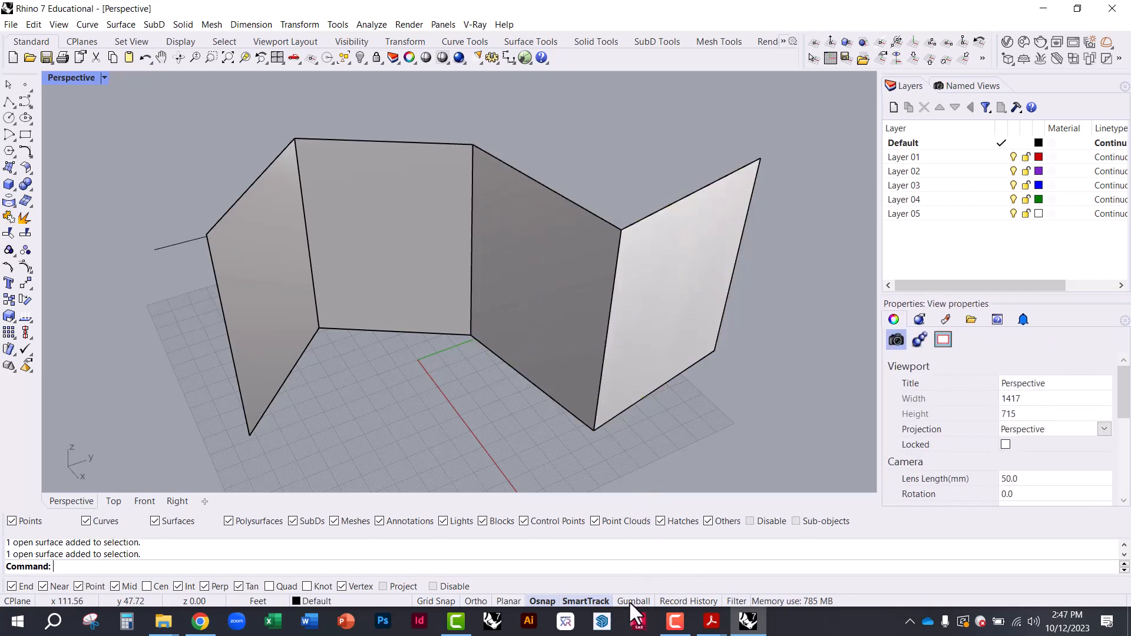
pyautogui.click(622, 370)
pyautogui.click(552, 321)
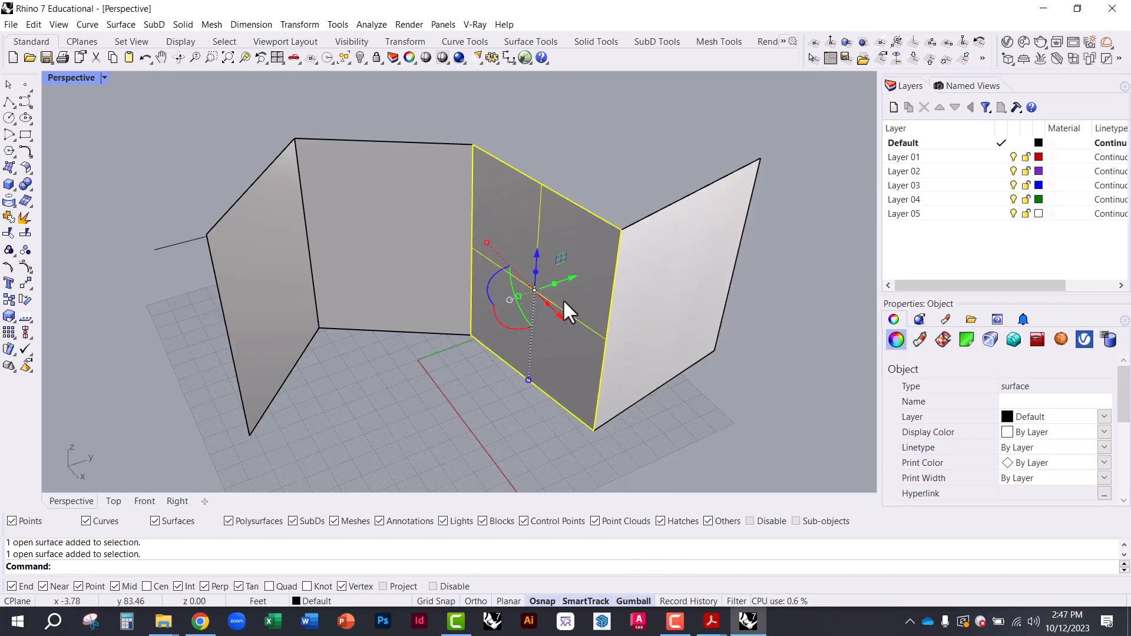
# - Rotate the third wall panel with the Gumball's rotation arc and undo the rotation
pyautogui.moveTo(487, 284); pyautogui.dragTo(540, 337)
pyautogui.hotkey('ctrl', 'z')
pyautogui.press('Escape')
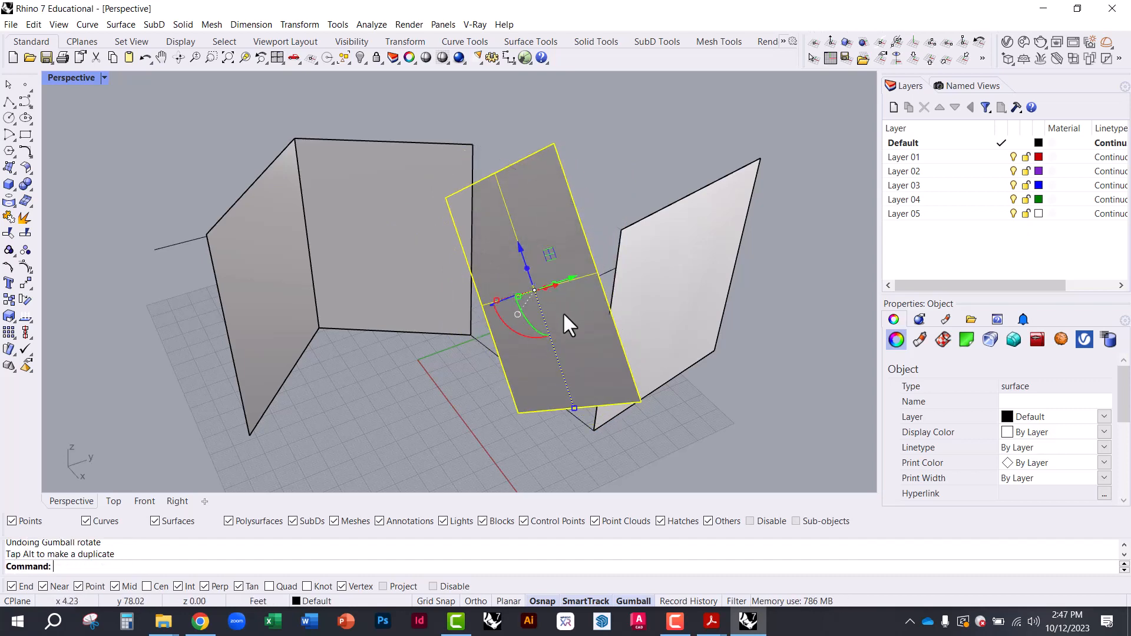
pyautogui.hotkey('ctrl', 'z')
# - Scale the third wall panel vertically with the Gumball's blue scale handle and undo the scaling
pyautogui.scroll(4, 526, 302)
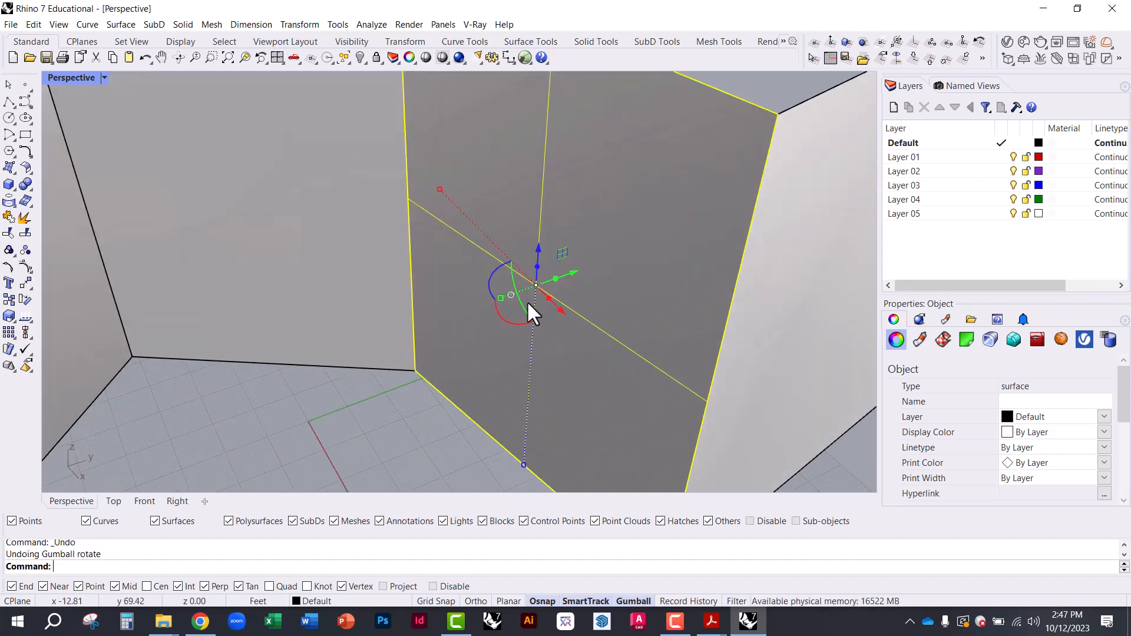
pyautogui.scroll(-4, 541, 341)
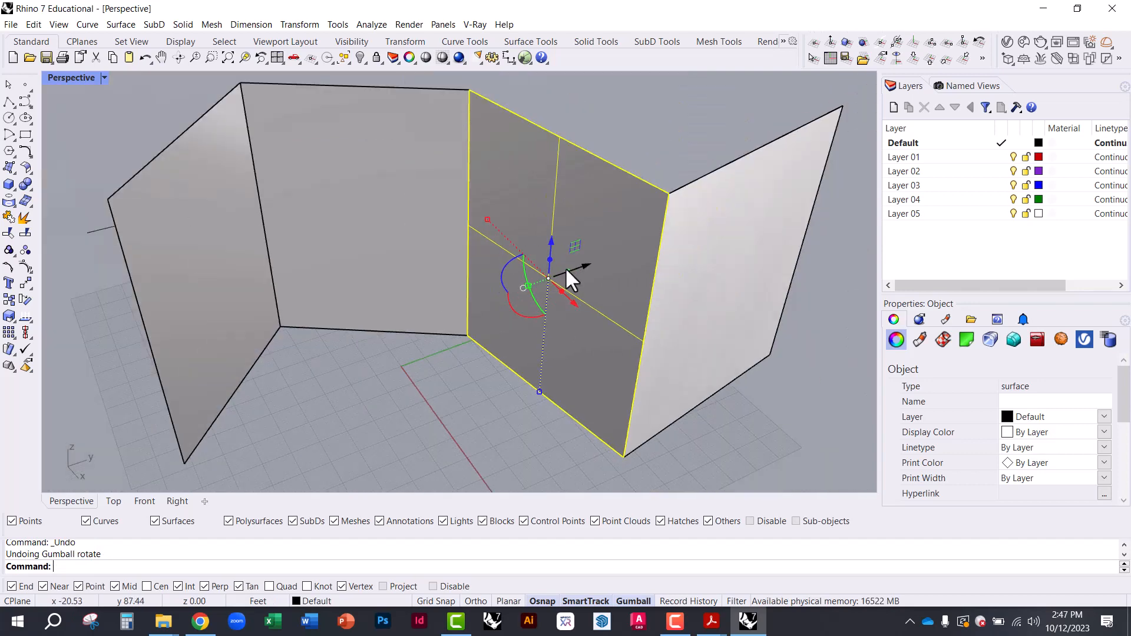
pyautogui.moveTo(536, 391); pyautogui.dragTo(534, 458)
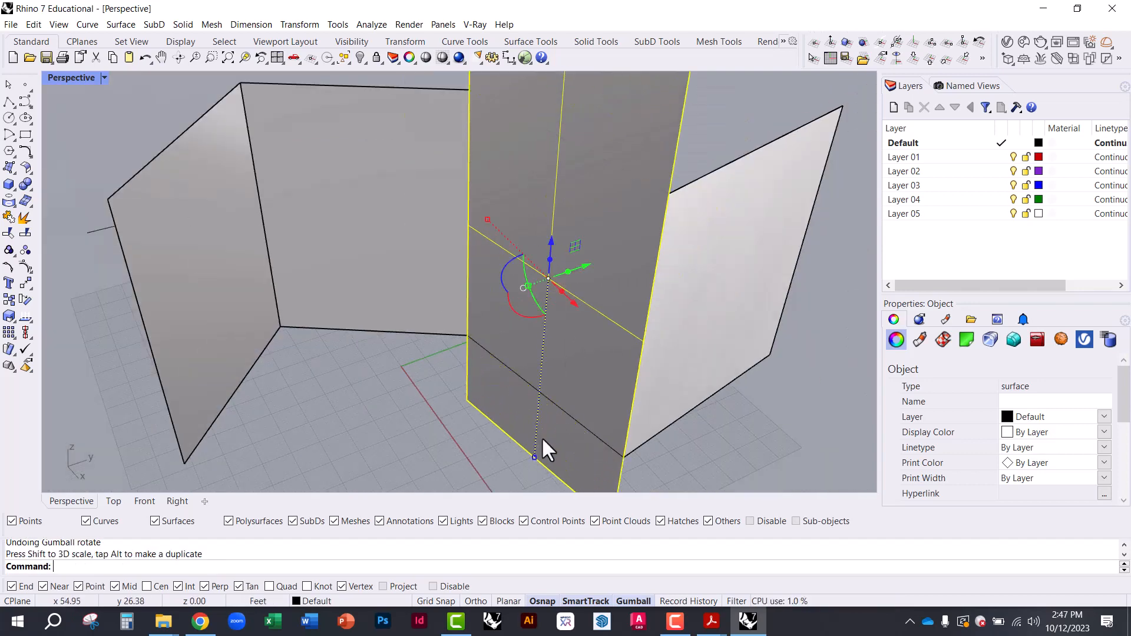
pyautogui.scroll(-4, 535, 454)
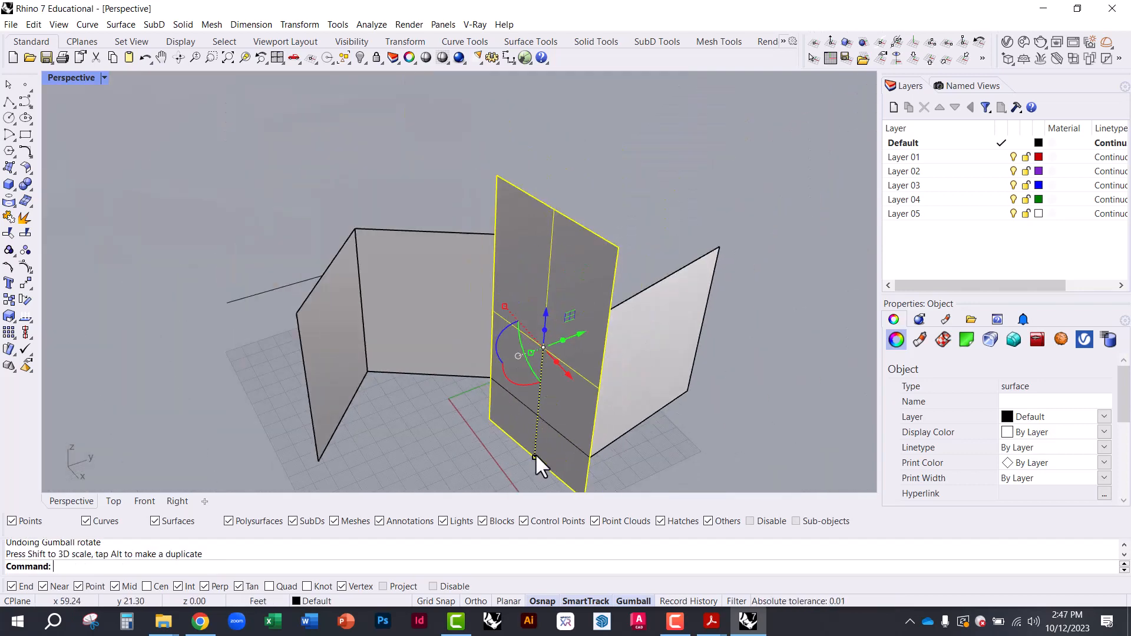
pyautogui.hotkey('ctrl', 'z')
# - Stretch the third wall panel with the Gumball's red scale handle, undo the scaling and clear the selection
pyautogui.moveTo(500, 305); pyautogui.dragTo(450, 269)
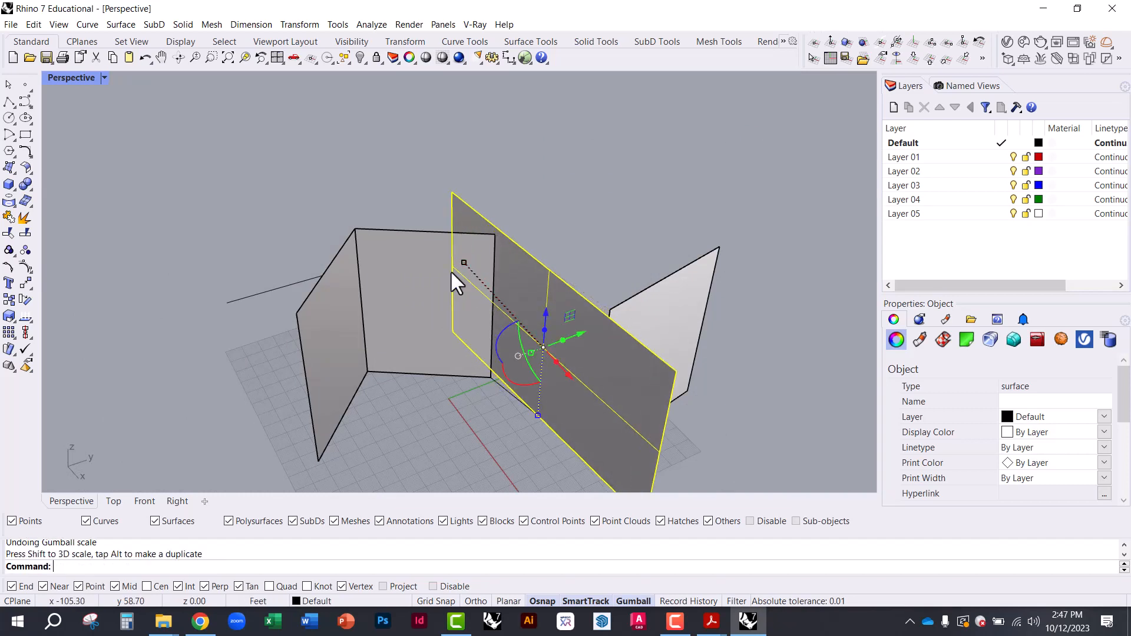
pyautogui.hotkey('ctrl', 'z')
pyautogui.click(407, 176)
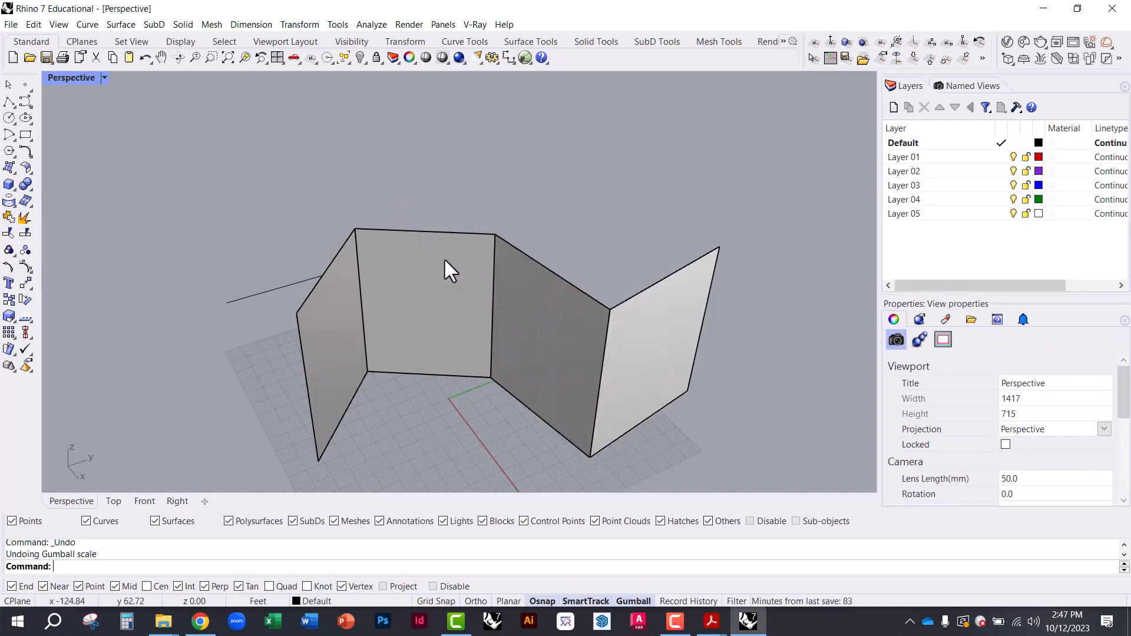
# - Select the third wall panel to examine its Gumball handles up close, and clear the selection
pyautogui.moveTo(524, 373)
pyautogui.mouseDown(button='right')
pyautogui.moveTo(424, 321)
pyautogui.moveTo(391, 354)
pyautogui.moveTo(518, 371)
pyautogui.mouseUp(button='right')
pyautogui.click(529, 371)
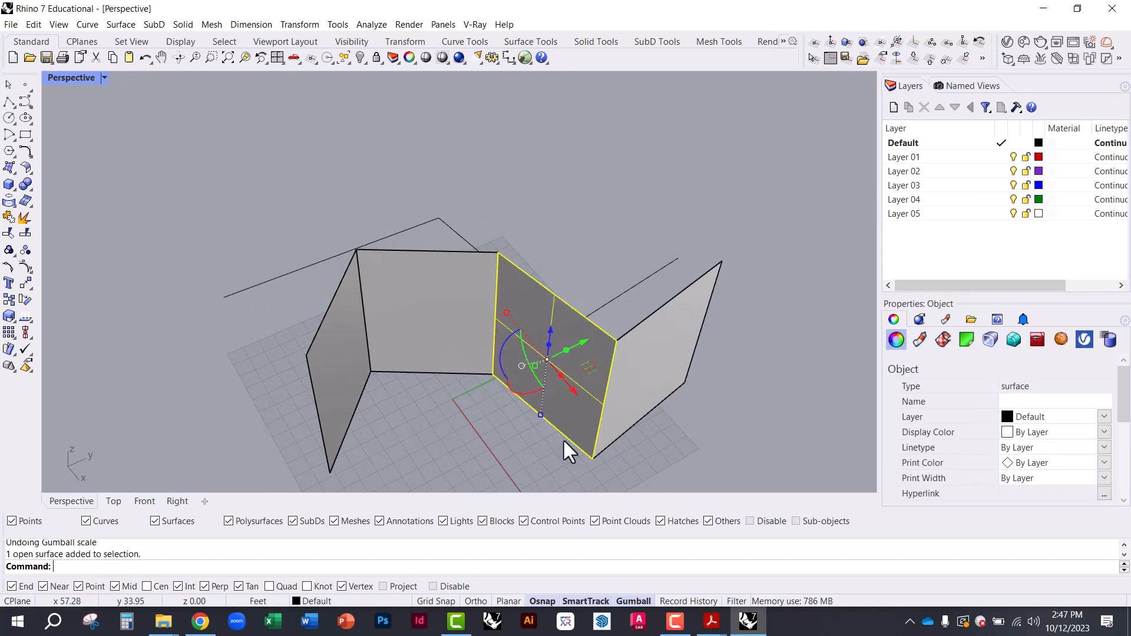
pyautogui.click(182, 409)
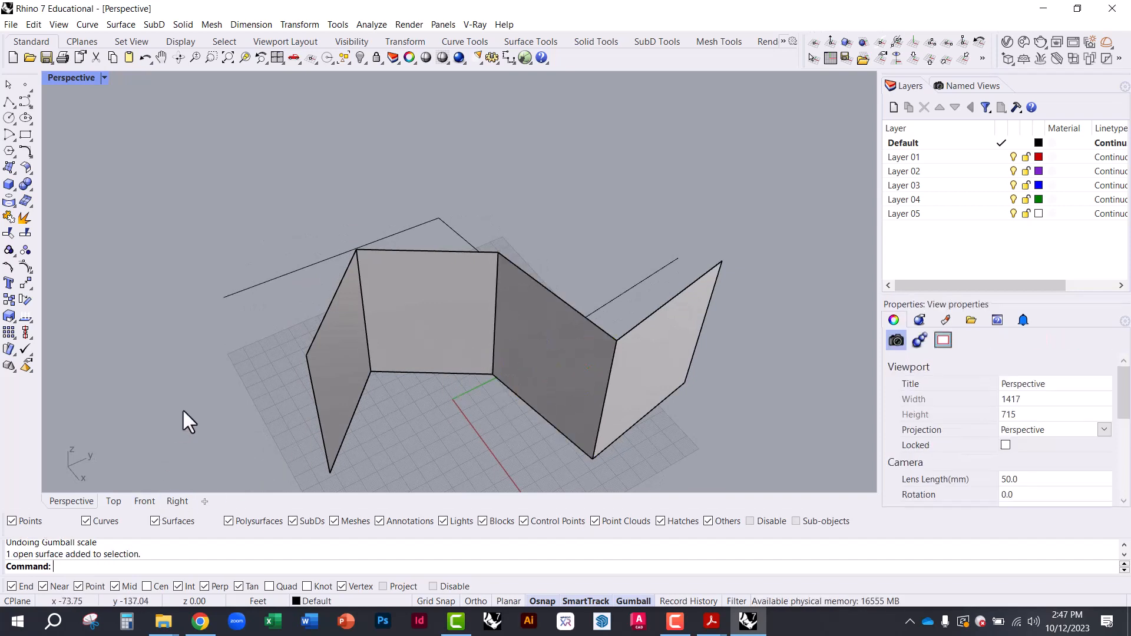
pyautogui.click(509, 380)
pyautogui.scroll(4, 528, 381)
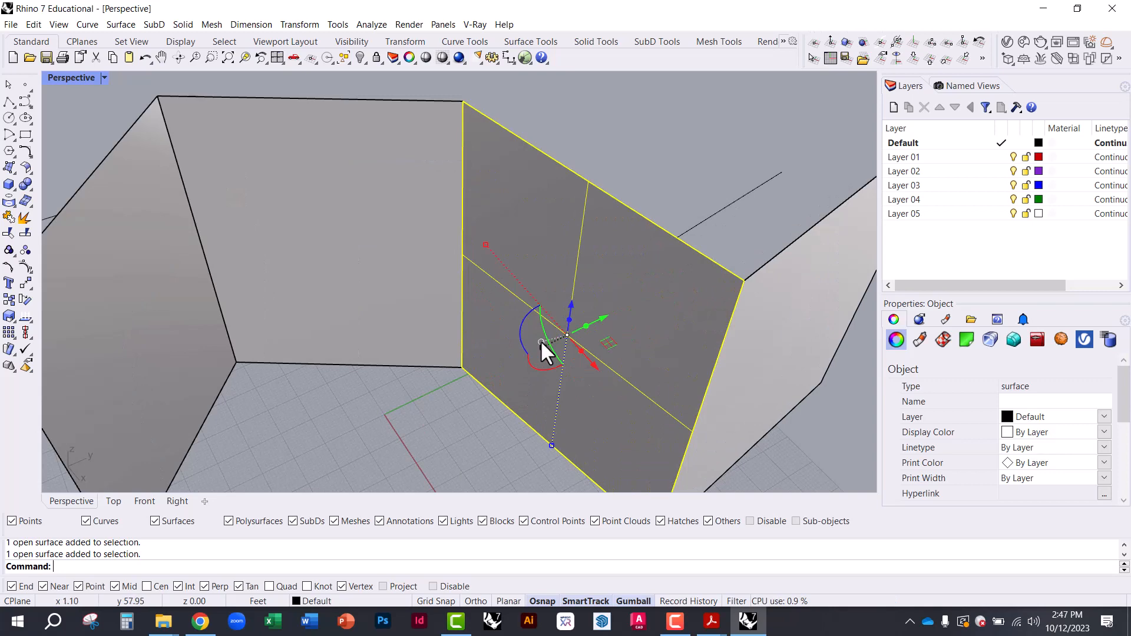
pyautogui.click(403, 430)
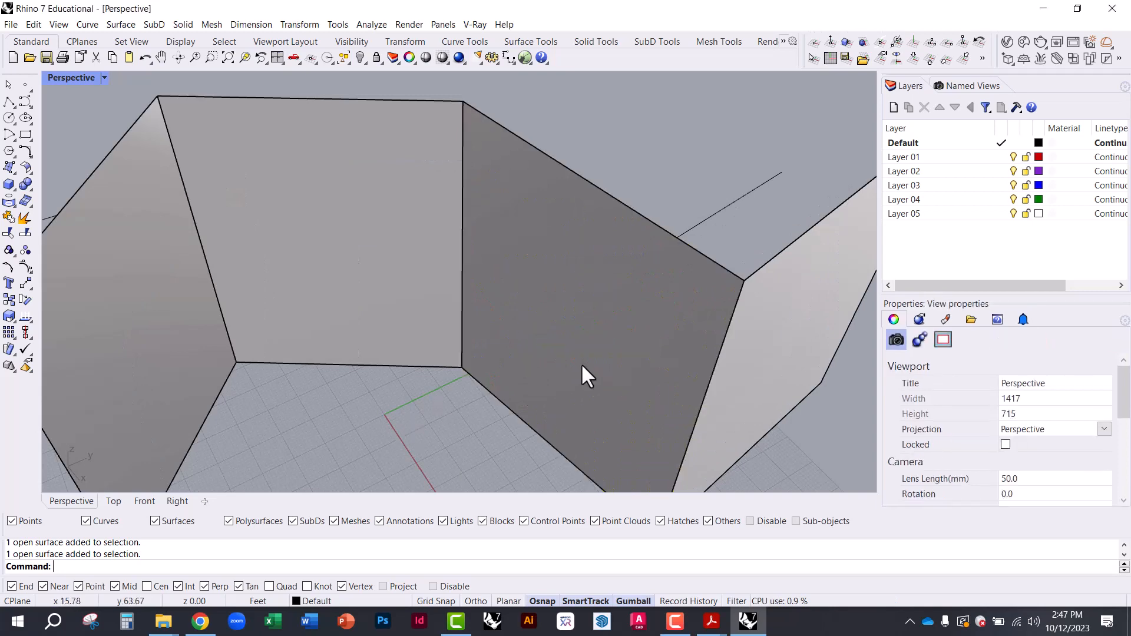
# - Open the Gumball options for the third wall panel, dismiss them without choosing any and clear the selection
pyautogui.click(581, 363)
pyautogui.moveTo(571, 372); pyautogui.dragTo(461, 393, button='right')
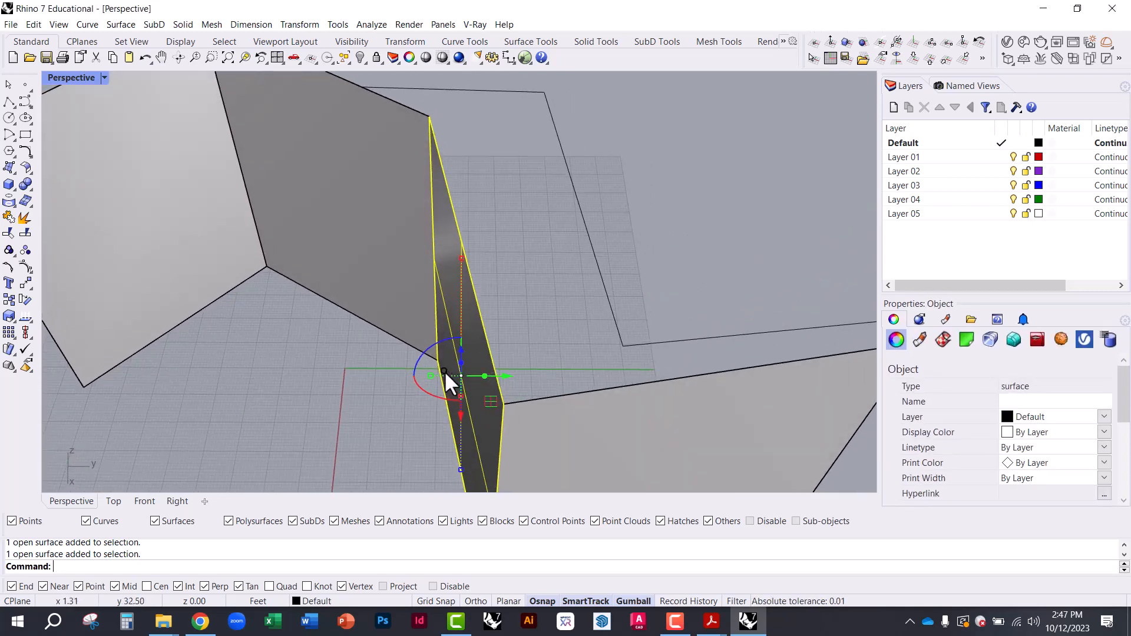
pyautogui.click(445, 371)
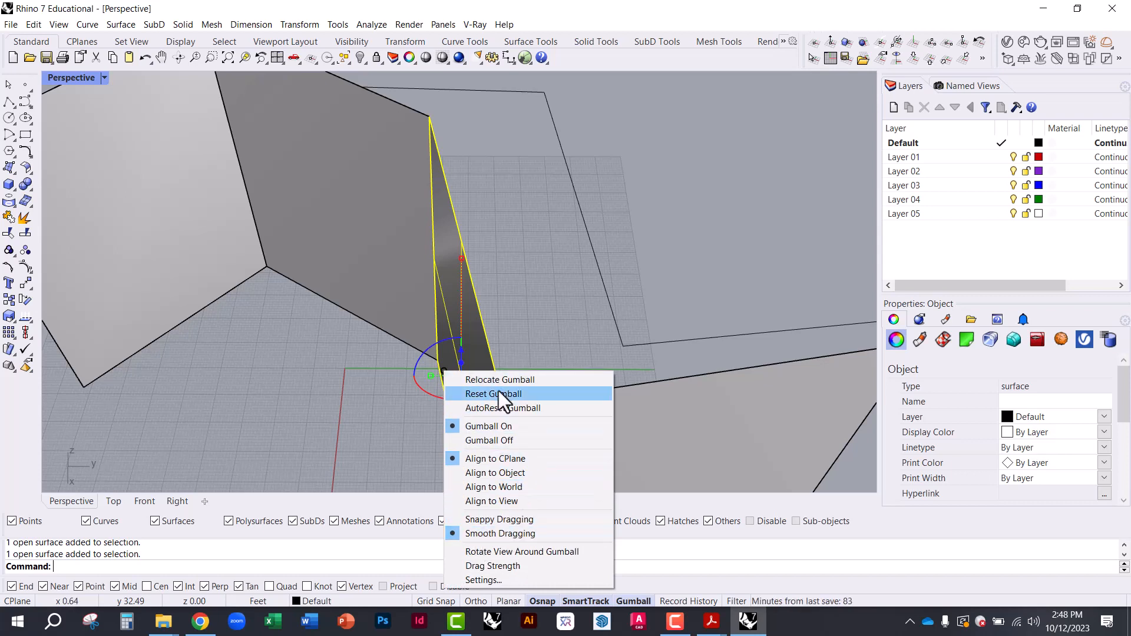
pyautogui.click(320, 387)
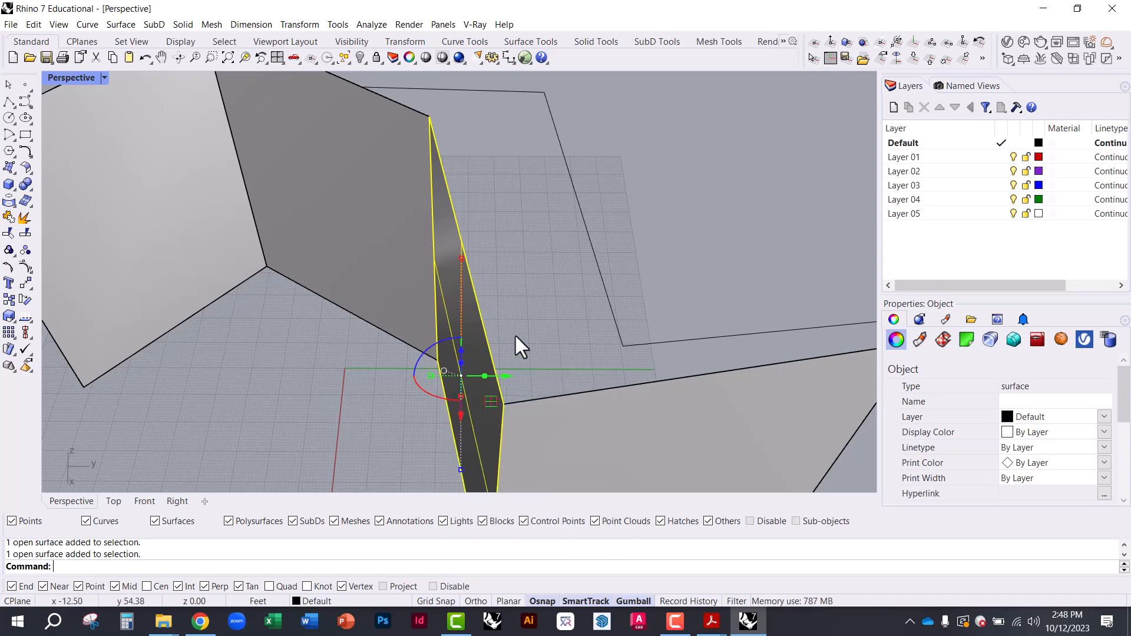
pyautogui.scroll(-3, 509, 331)
pyautogui.moveTo(368, 394); pyautogui.dragTo(480, 377, button='right')
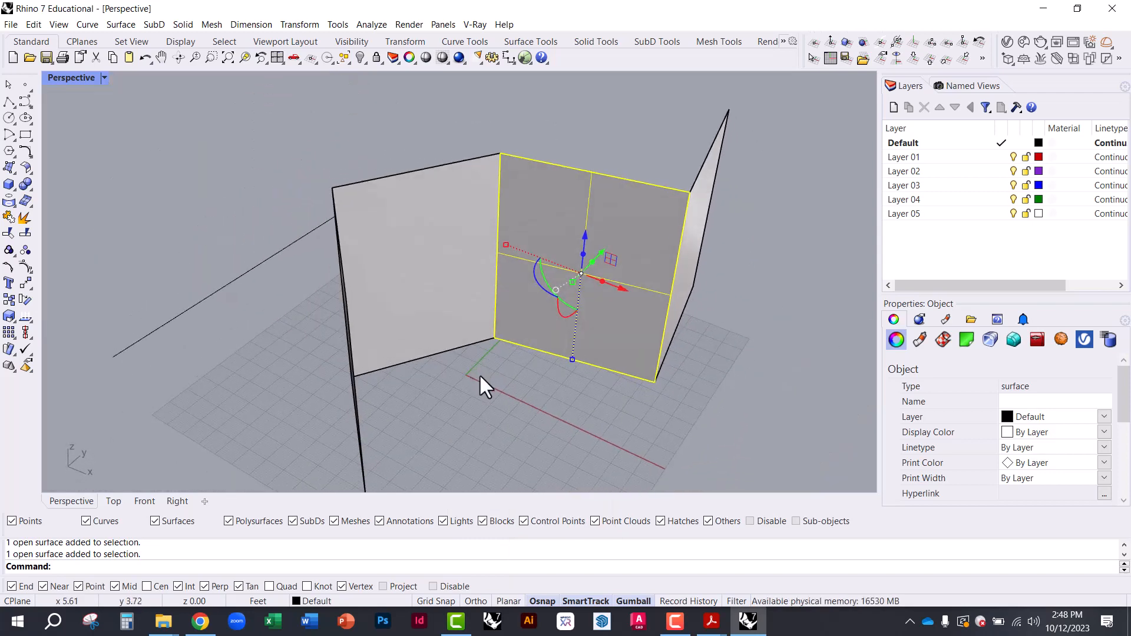
pyautogui.click(530, 413)
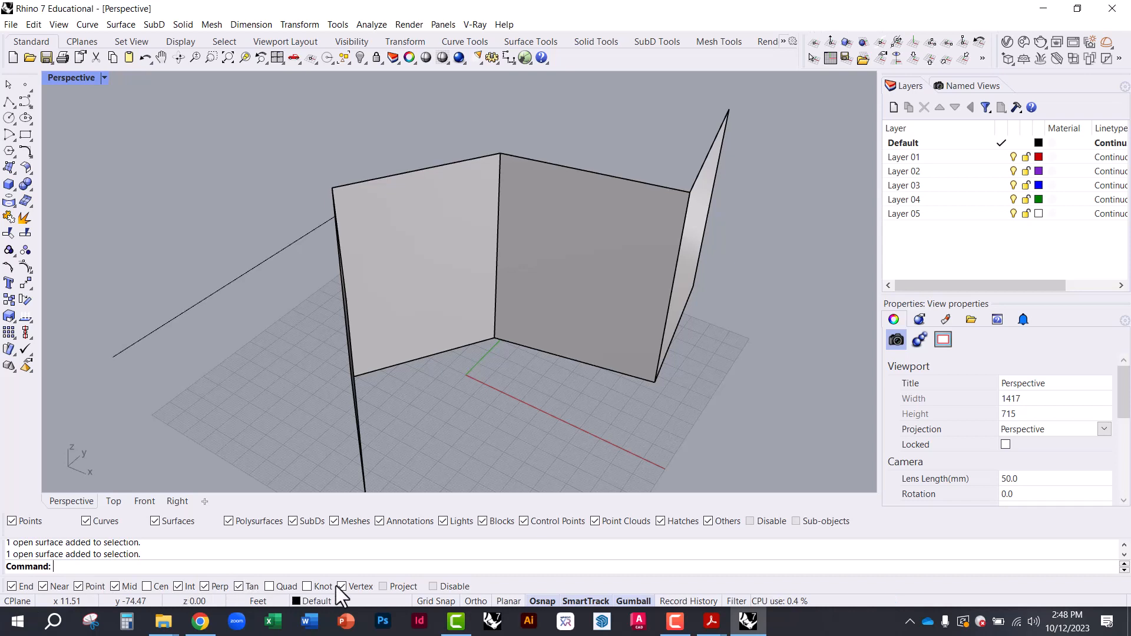
# - Draw a single line on the ground plane in the empty area beyond the wall and the polyline
pyautogui.moveTo(472, 368); pyautogui.dragTo(336, 513, button='right')
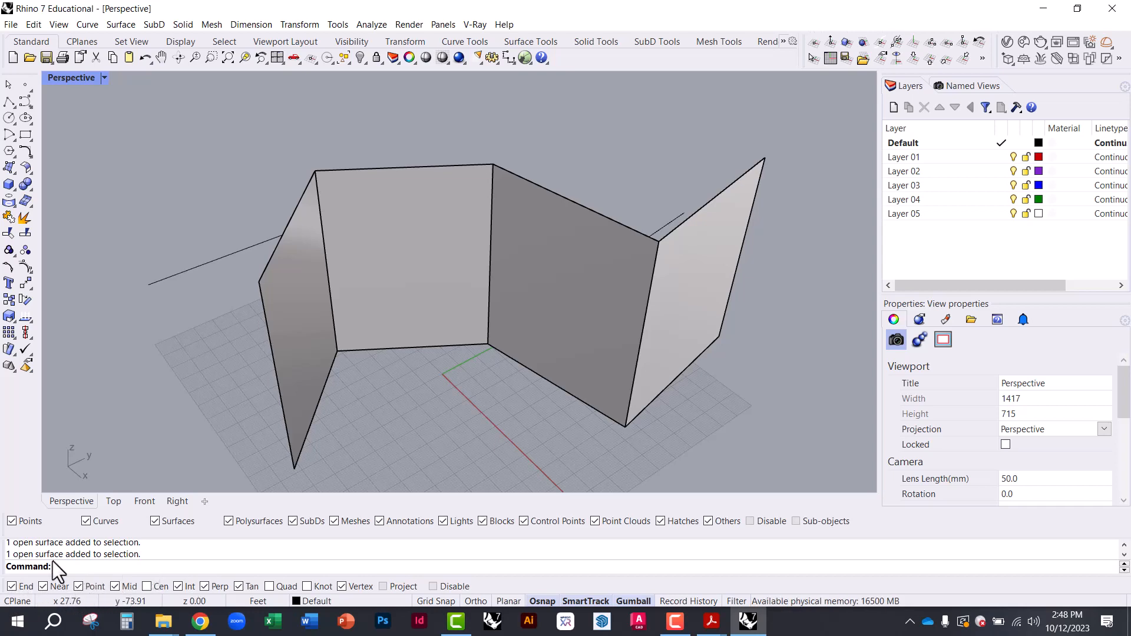
pyautogui.moveTo(235, 418); pyautogui.dragTo(364, 255, button='right')
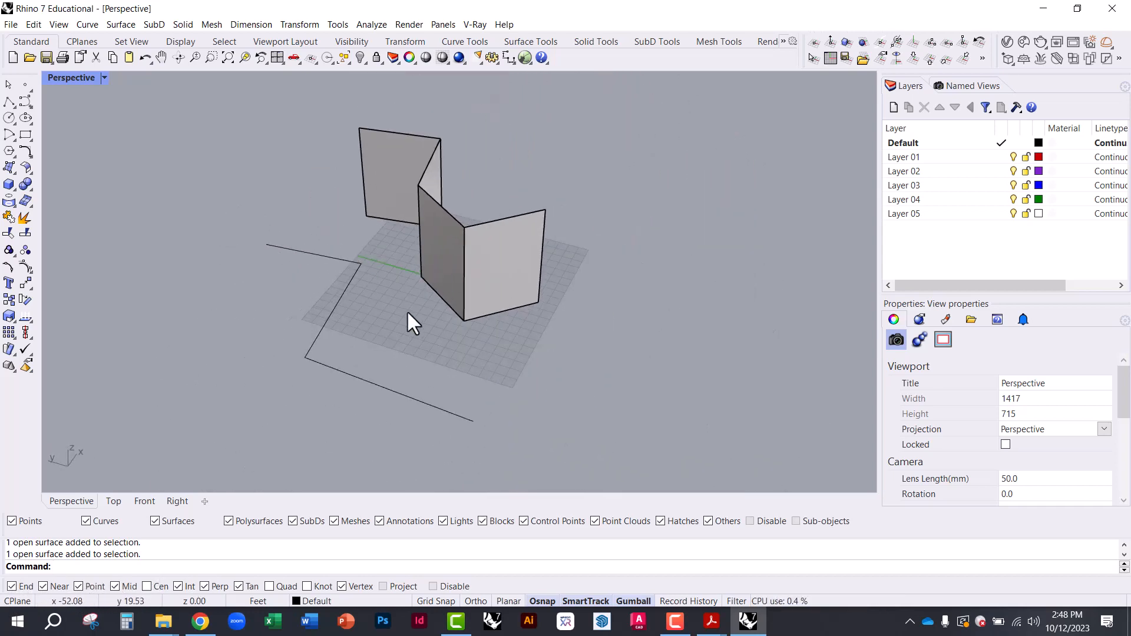
pyautogui.press('Return')
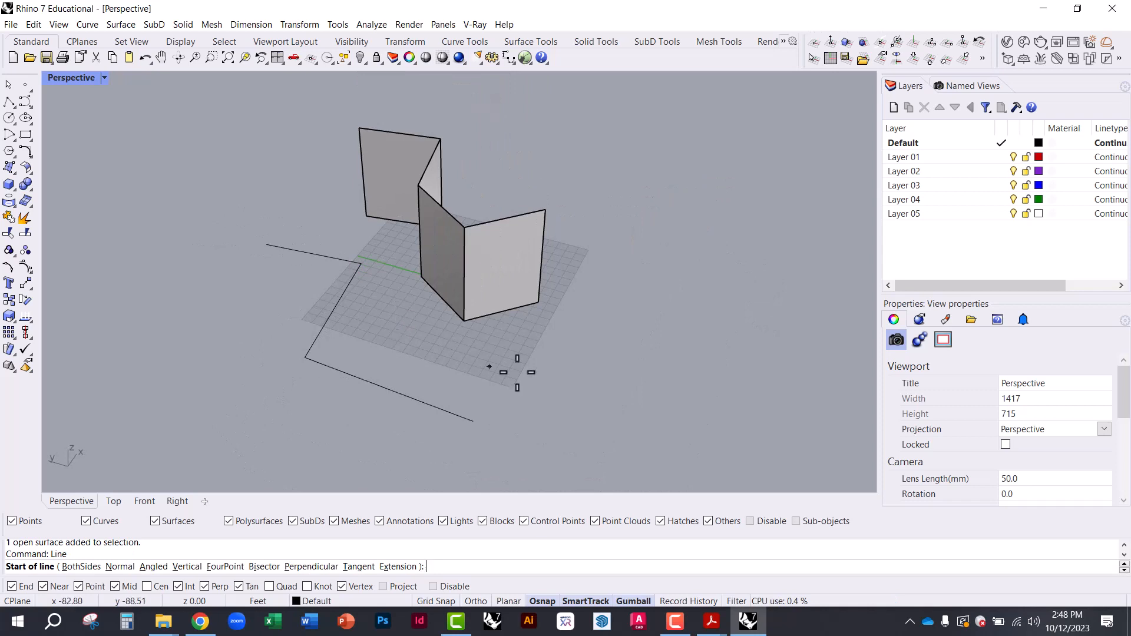
pyautogui.click(559, 372)
pyautogui.click(730, 406)
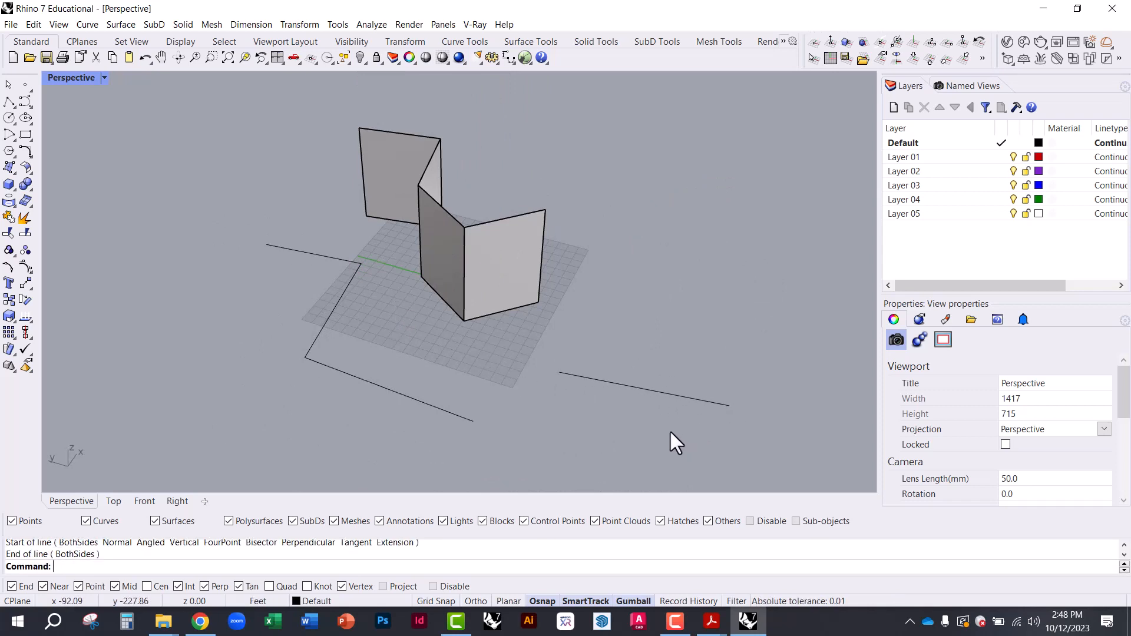
pyautogui.press('Return')
pyautogui.scroll(2, 675, 431)
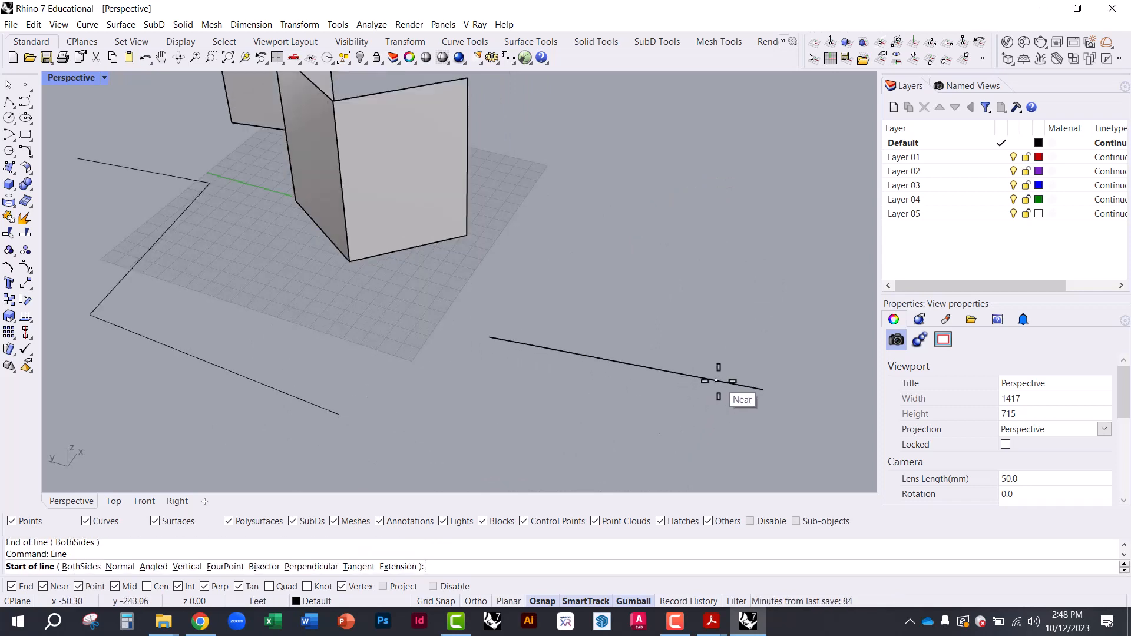
pyautogui.scroll(2, 731, 382)
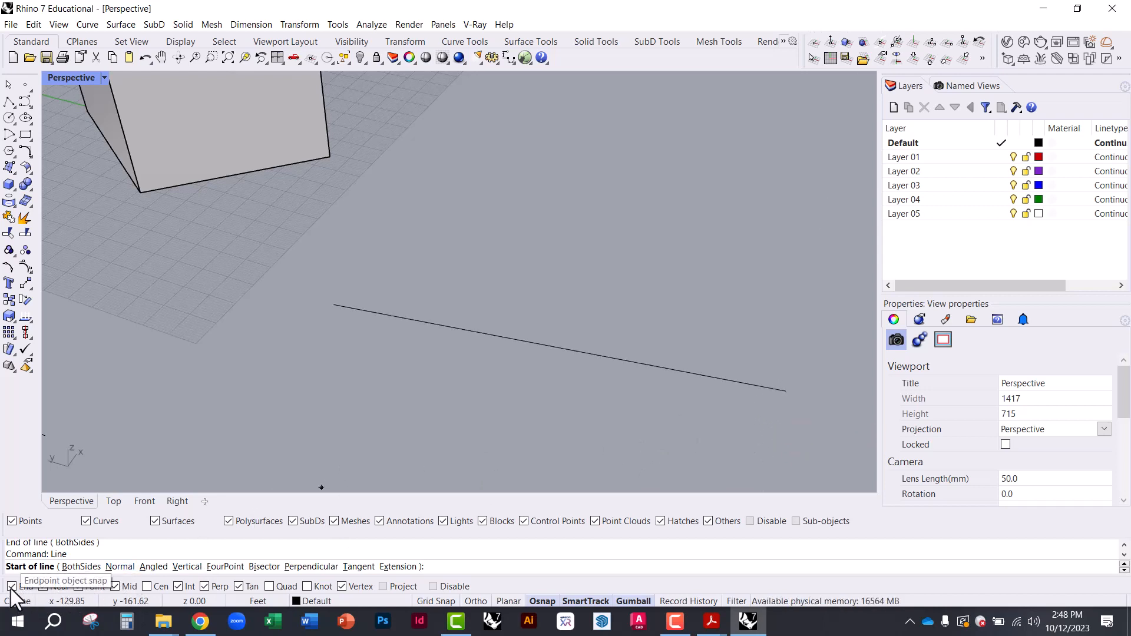
pyautogui.press('Escape')
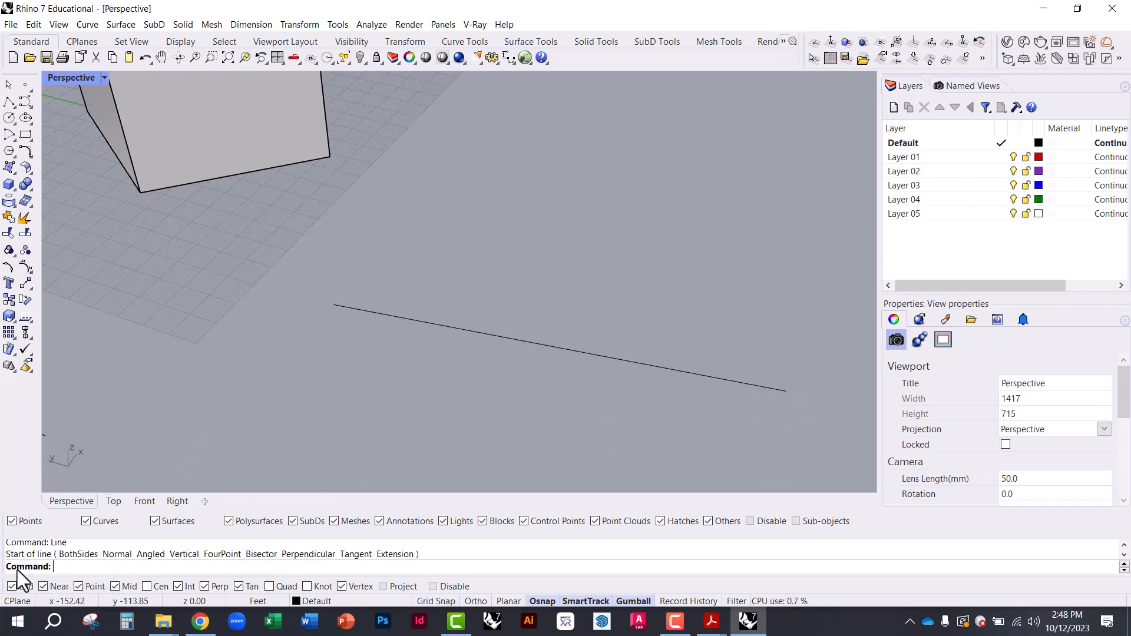
# - Toggle the End and Near object snaps to compare snapping, and draw a second line from the first line's far end
pyautogui.click(12, 587)
pyautogui.moveTo(298, 452); pyautogui.dragTo(313, 413, button='right')
pyautogui.write('ine')
pyautogui.press('Return')
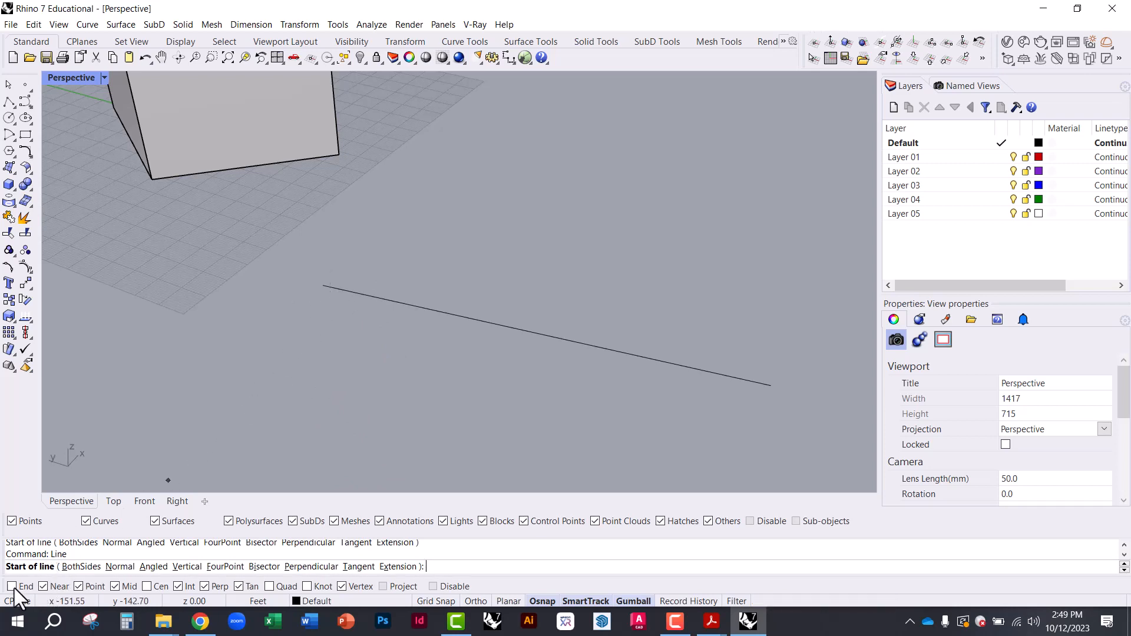
pyautogui.click(43, 586)
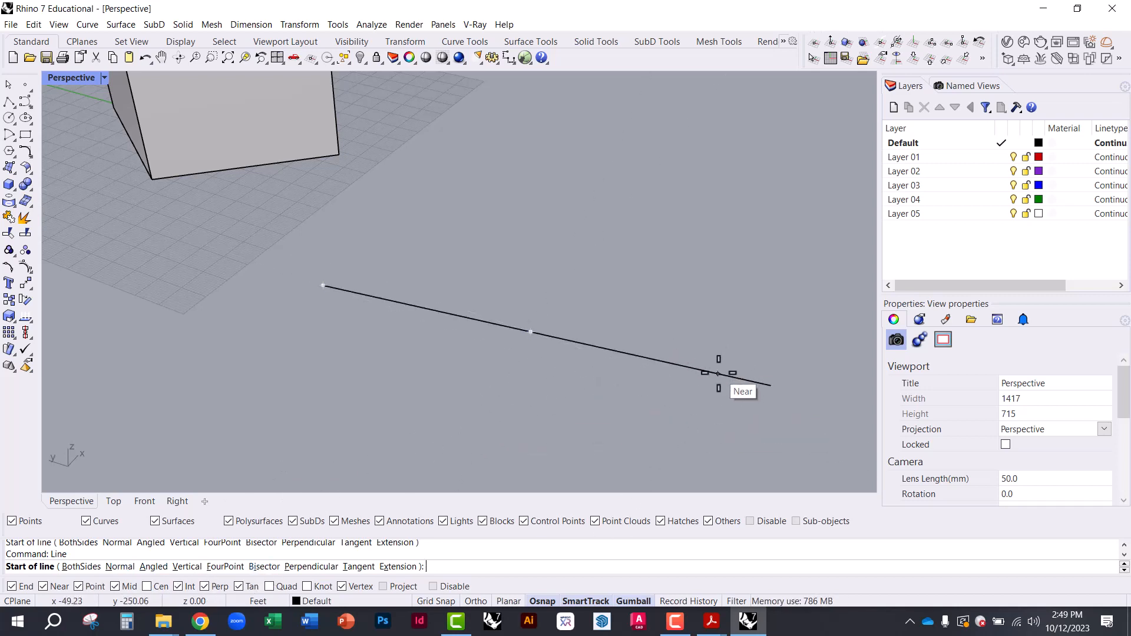
pyautogui.click(773, 383)
pyautogui.click(689, 248)
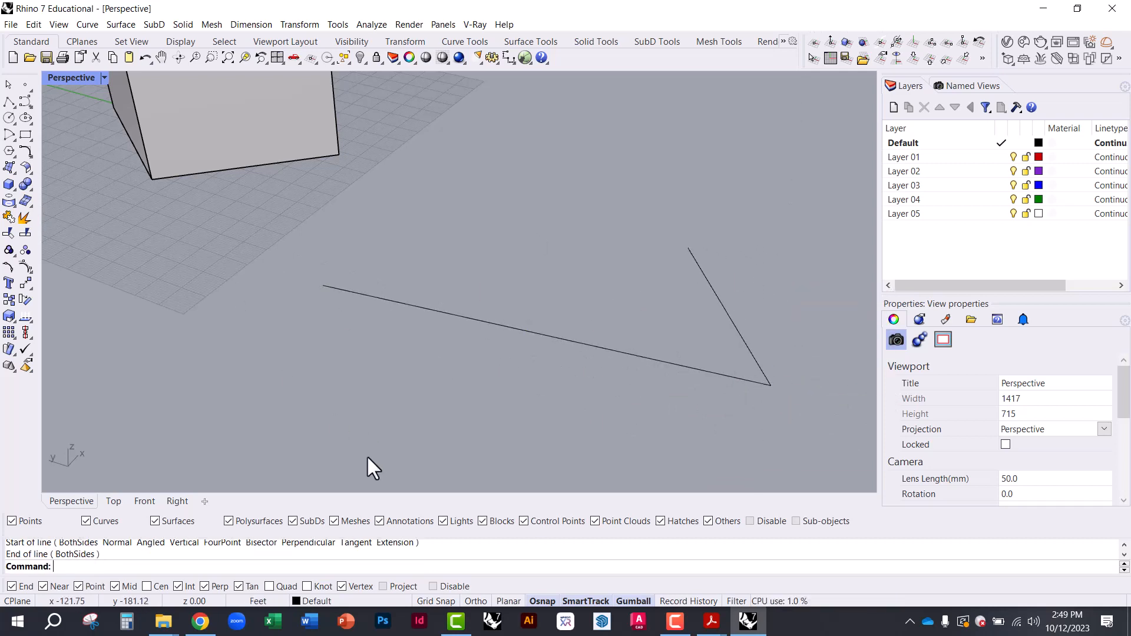
# - Draw a degree-3 S-shaped control point curve with four points beside the two connected lines
pyautogui.moveTo(647, 369); pyautogui.dragTo(596, 295, button='right')
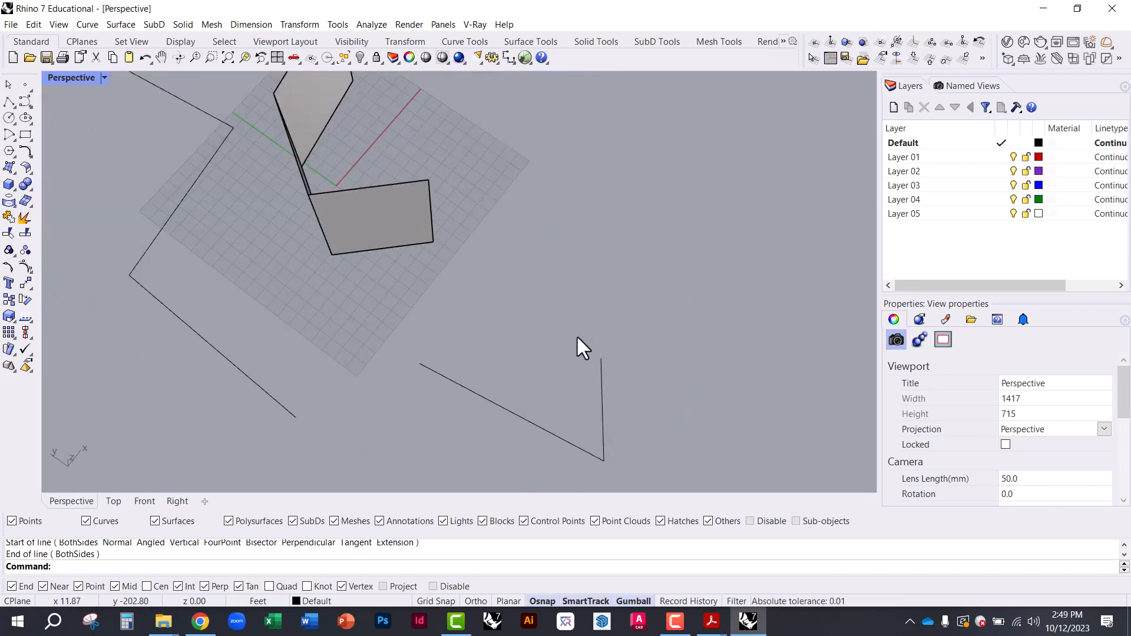
pyautogui.click(24, 102)
pyautogui.click(434, 334)
pyautogui.click(582, 213)
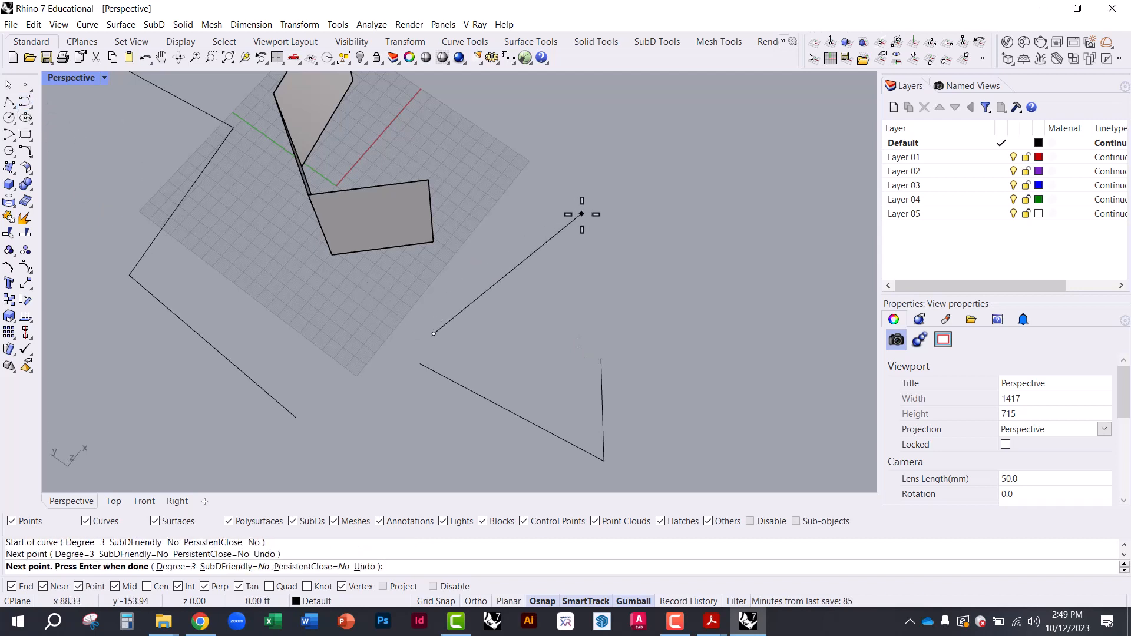
pyautogui.click(770, 377)
pyautogui.click(816, 167)
pyautogui.press('Return')
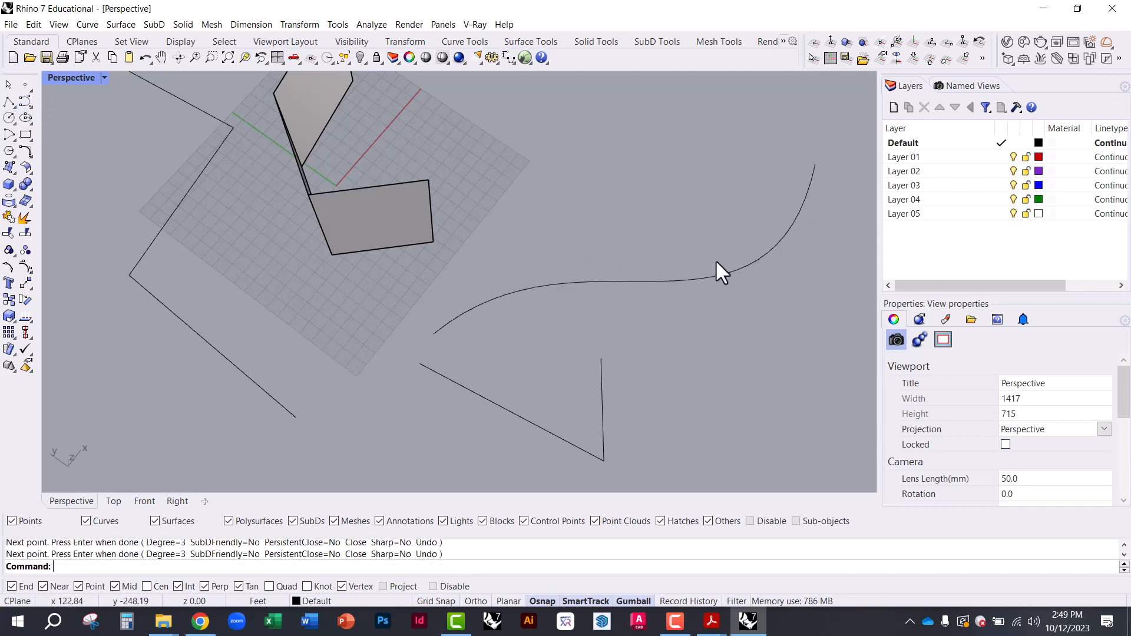
pyautogui.moveTo(451, 314); pyautogui.dragTo(704, 365, button='right')
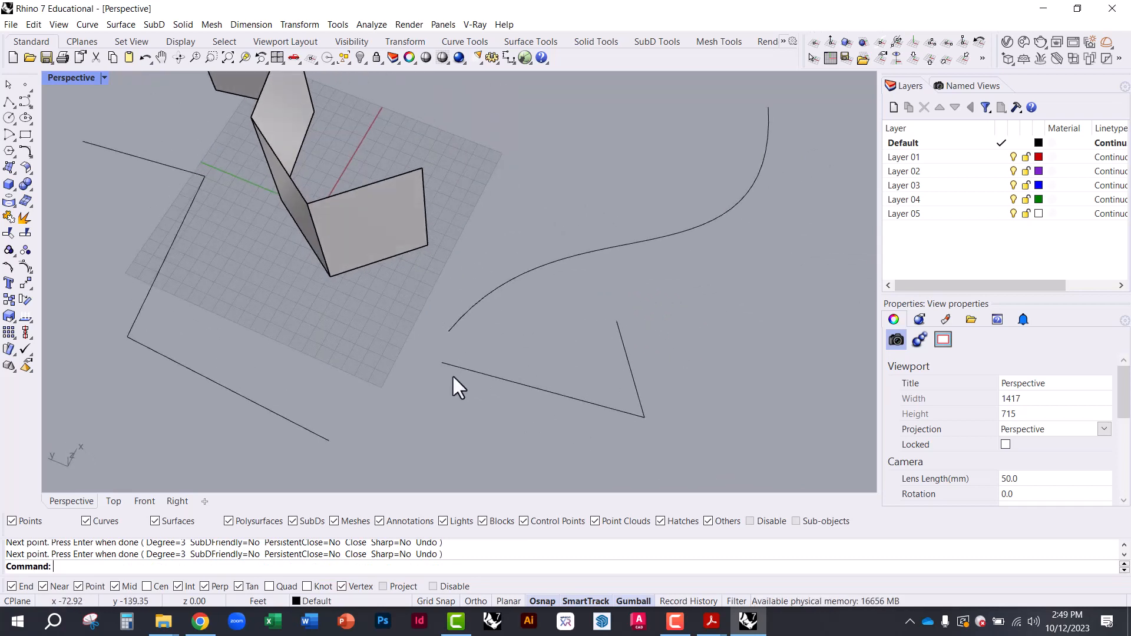
pyautogui.scroll(-5, 452, 373)
pyautogui.scroll(6, 423, 250)
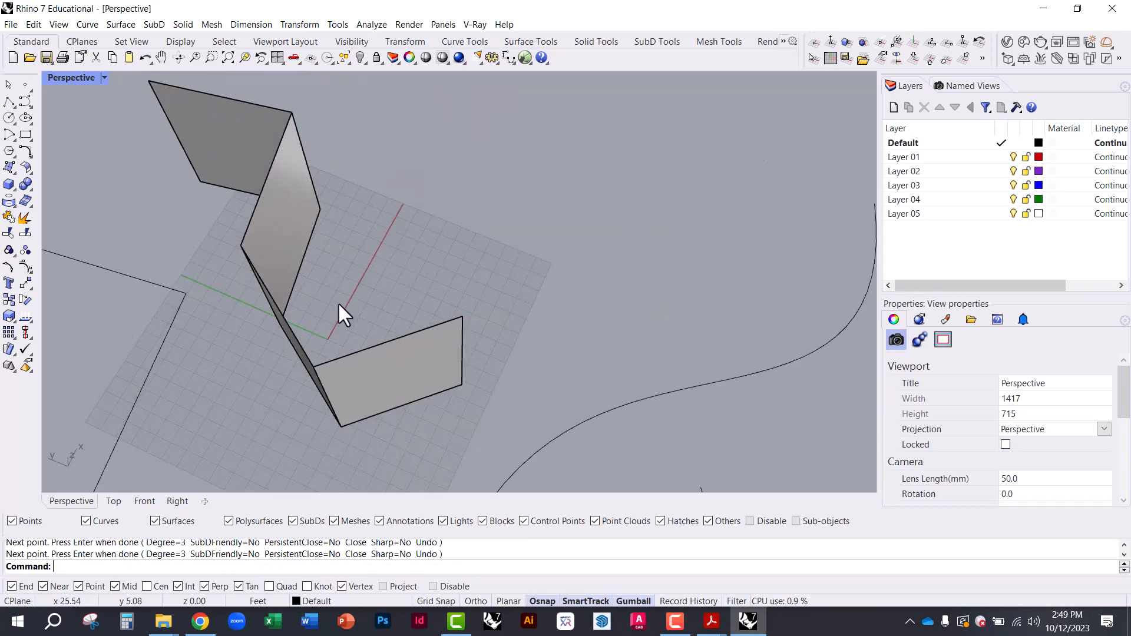
pyautogui.moveTo(342, 305); pyautogui.dragTo(253, 172, button='right')
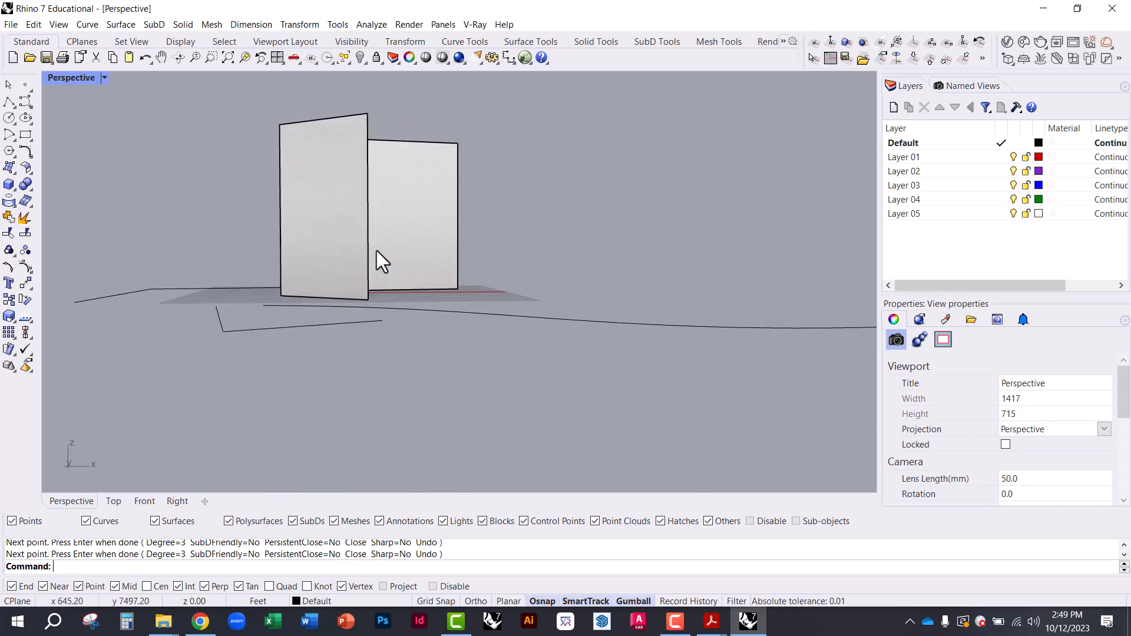
pyautogui.moveTo(454, 311); pyautogui.dragTo(476, 350, button='right')
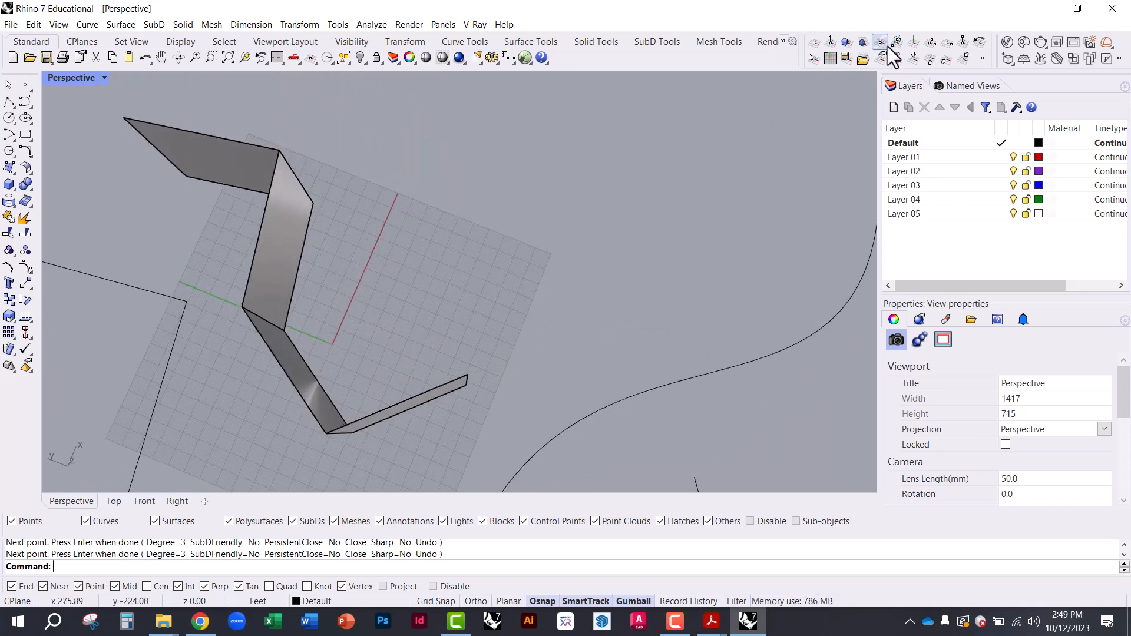
# - Set the construction plane of the Perspective viewport to World Front
pyautogui.moveTo(663, 196); pyautogui.dragTo(601, 207, button='right')
pyautogui.moveTo(326, 358); pyautogui.dragTo(457, 295, button='right')
pyautogui.scroll(7, 397, 378)
pyautogui.scroll(-5, 387, 366)
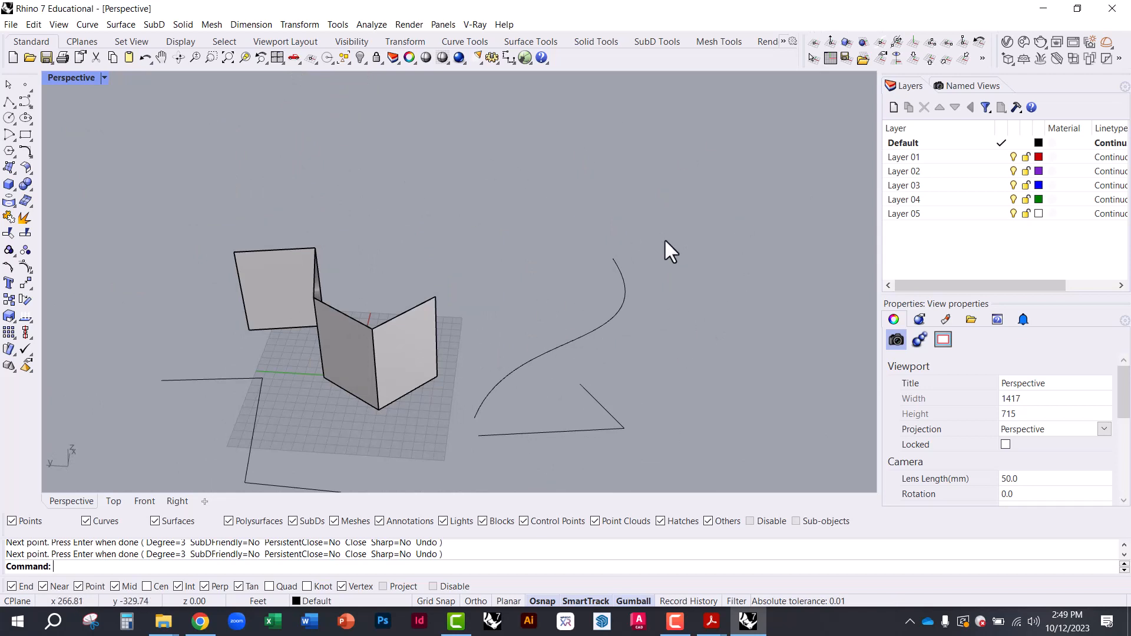
pyautogui.click(948, 58)
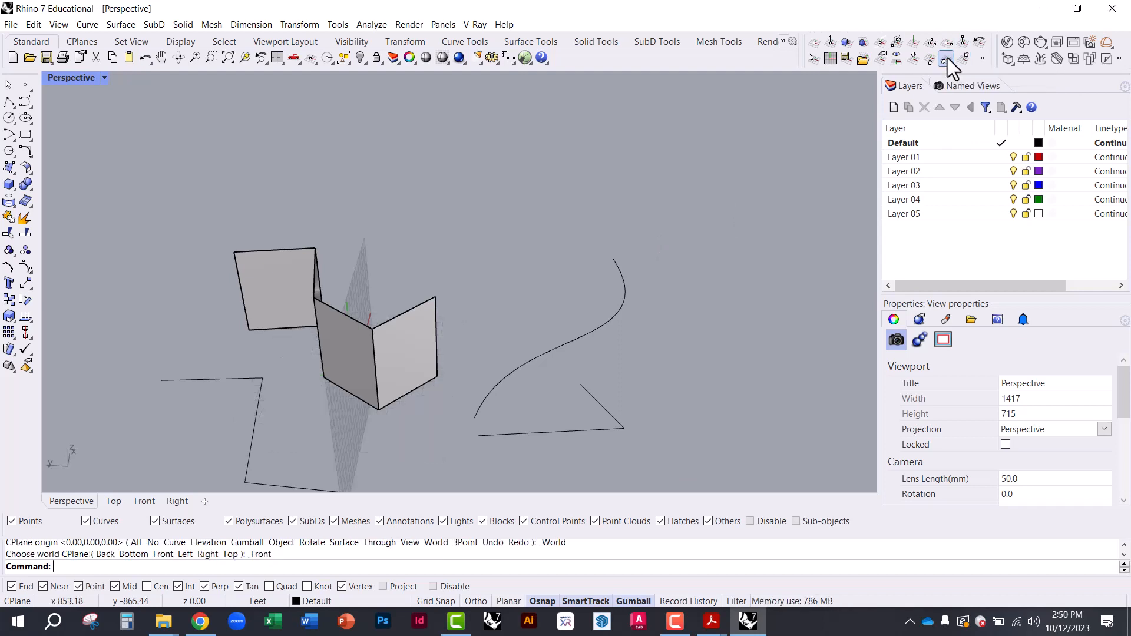
pyautogui.moveTo(283, 297); pyautogui.dragTo(162, 296, button='right')
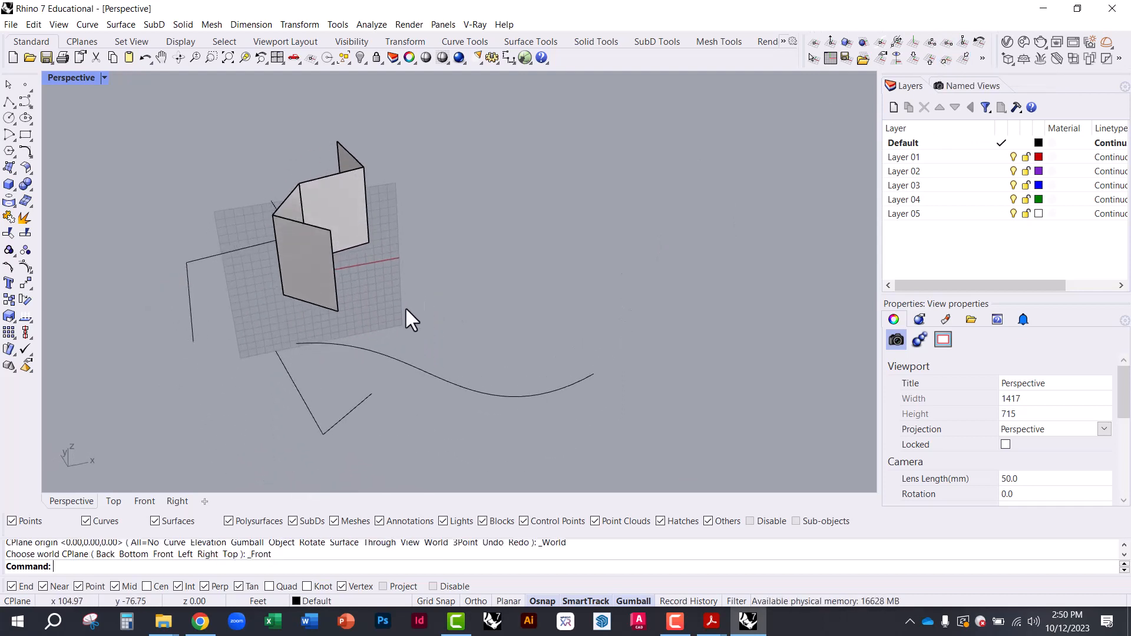
# - Draw an upright four-point zigzag polyline on the front construction plane, in the empty area on the positive X side of the wall
pyautogui.write('polyline')
pyautogui.press('Return')
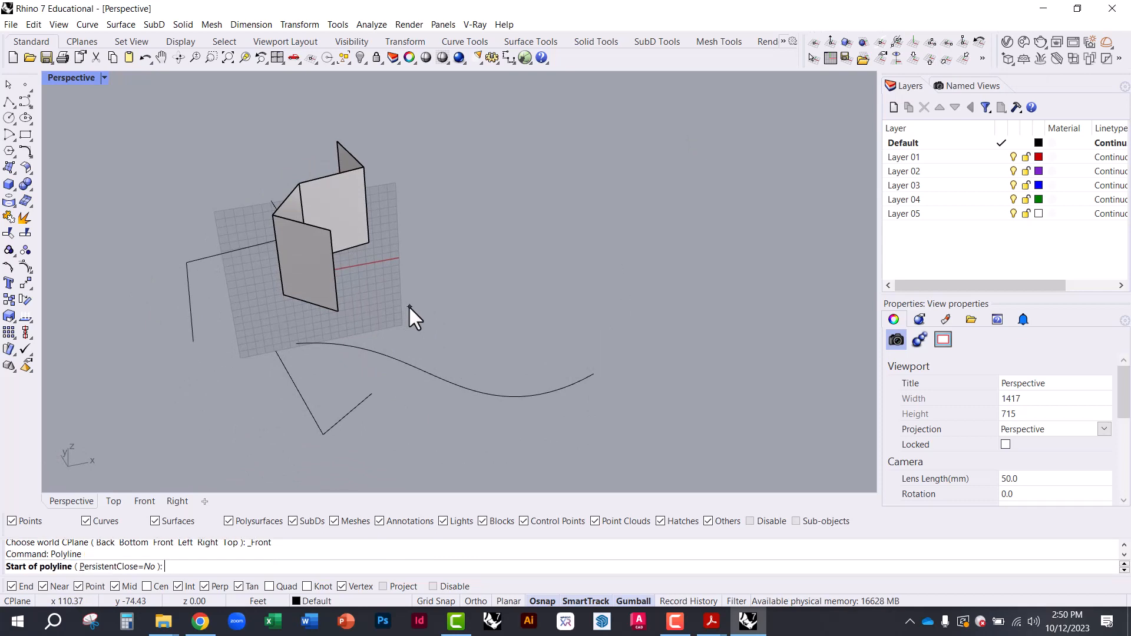
pyautogui.click(463, 300)
pyautogui.click(489, 145)
pyautogui.click(642, 221)
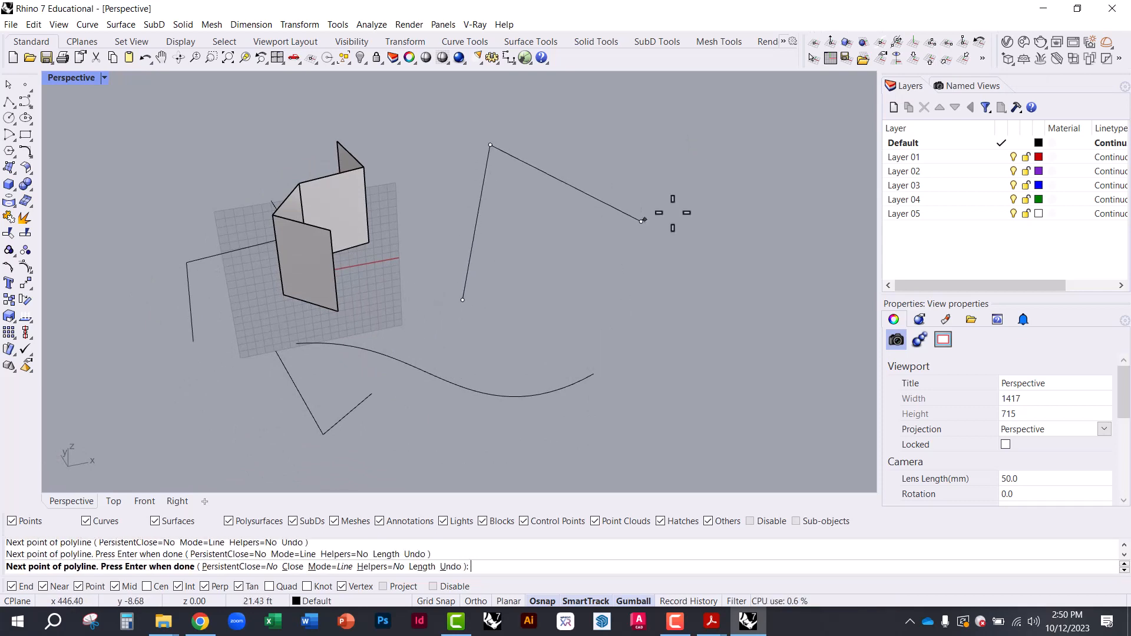
pyautogui.click(716, 181)
pyautogui.press('Return')
pyautogui.moveTo(589, 297); pyautogui.dragTo(376, 203, button='right')
pyautogui.moveTo(432, 305); pyautogui.dragTo(590, 283, button='right')
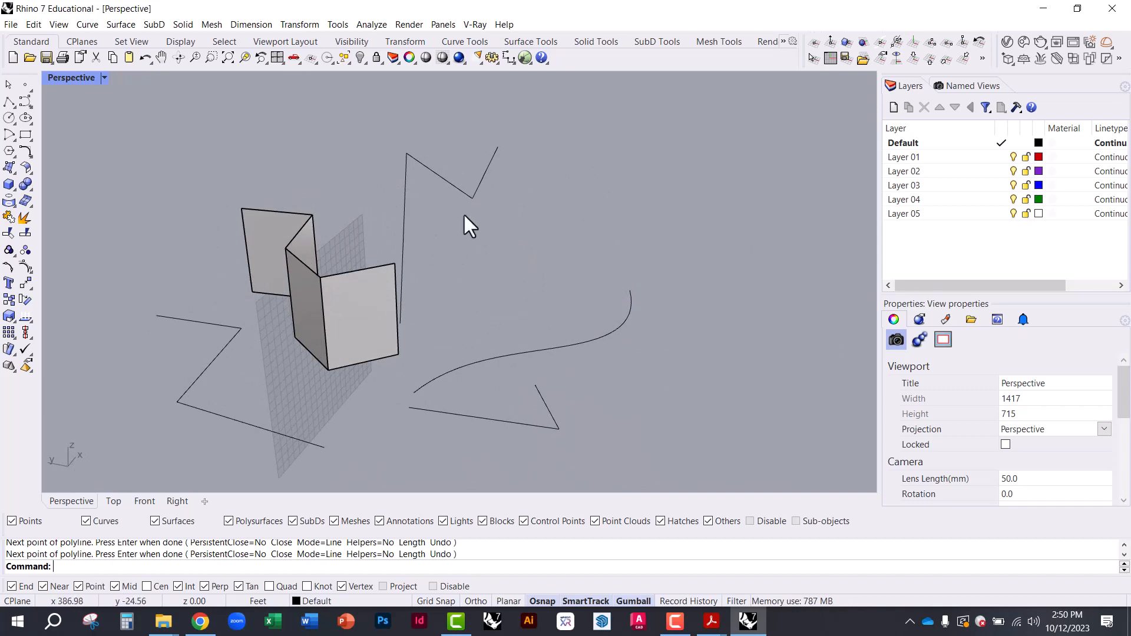
pyautogui.moveTo(463, 214); pyautogui.dragTo(505, 266, button='right')
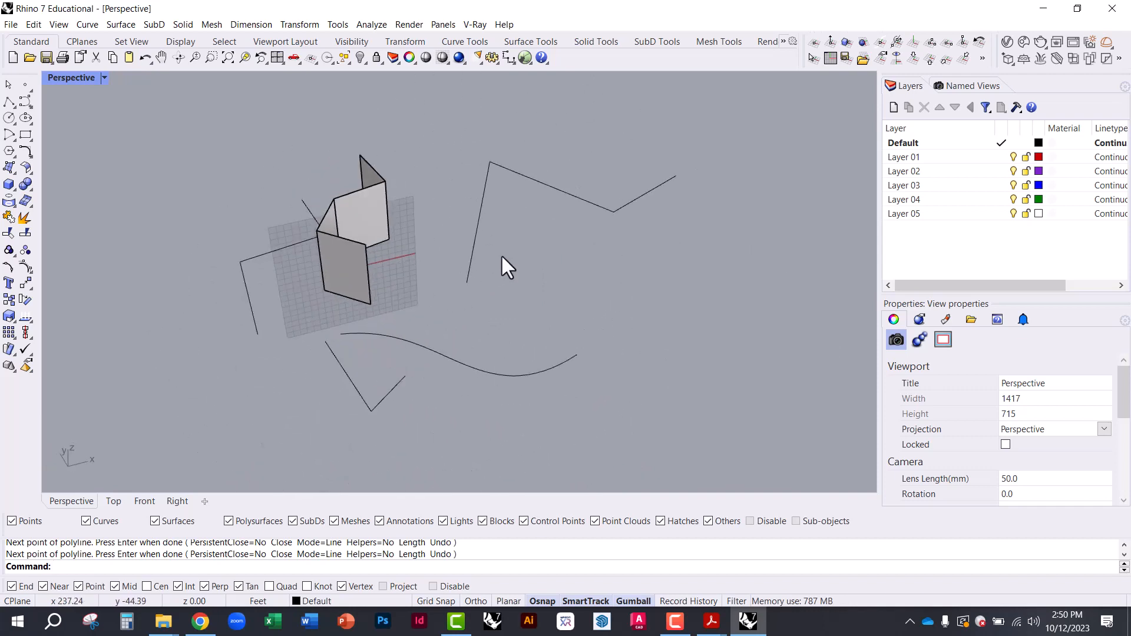
# - Draw a larger three-point polyline on the front construction plane, on the negative X side of the wall
pyautogui.rightClick(263, 323)
pyautogui.click(268, 337)
pyautogui.click(120, 212)
pyautogui.click(136, 359)
pyautogui.rightClick(144, 358)
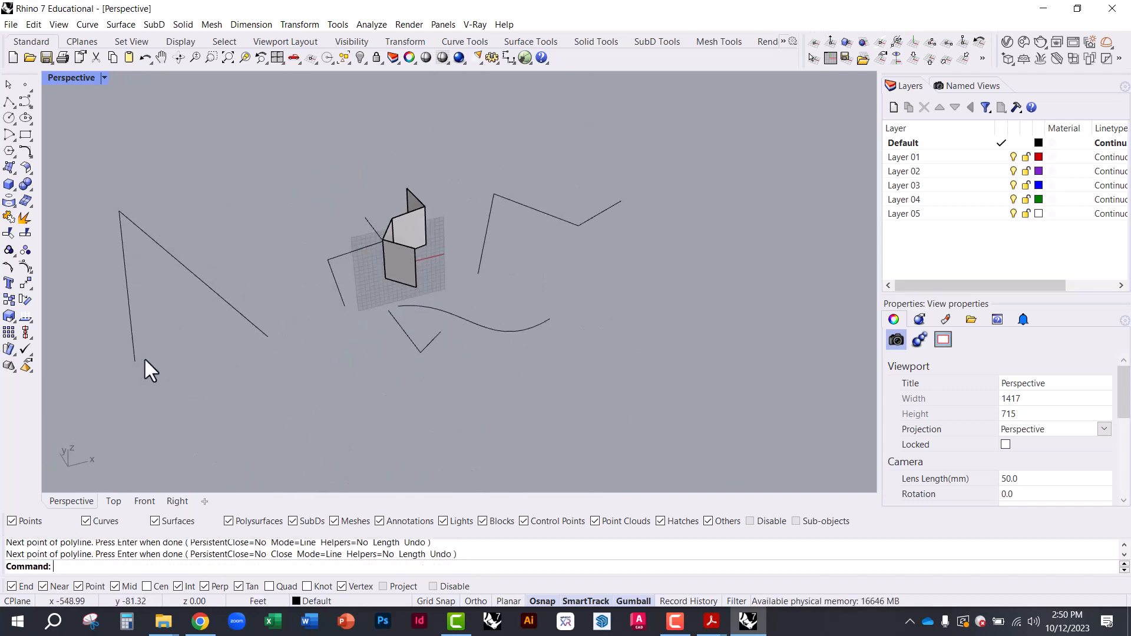
pyautogui.moveTo(271, 347)
pyautogui.mouseDown(button='right')
pyautogui.moveTo(346, 295)
pyautogui.moveTo(400, 289)
pyautogui.moveTo(260, 346)
pyautogui.moveTo(289, 345)
pyautogui.mouseUp(button='right')
pyautogui.rightClick(293, 346)
pyautogui.press('Escape')
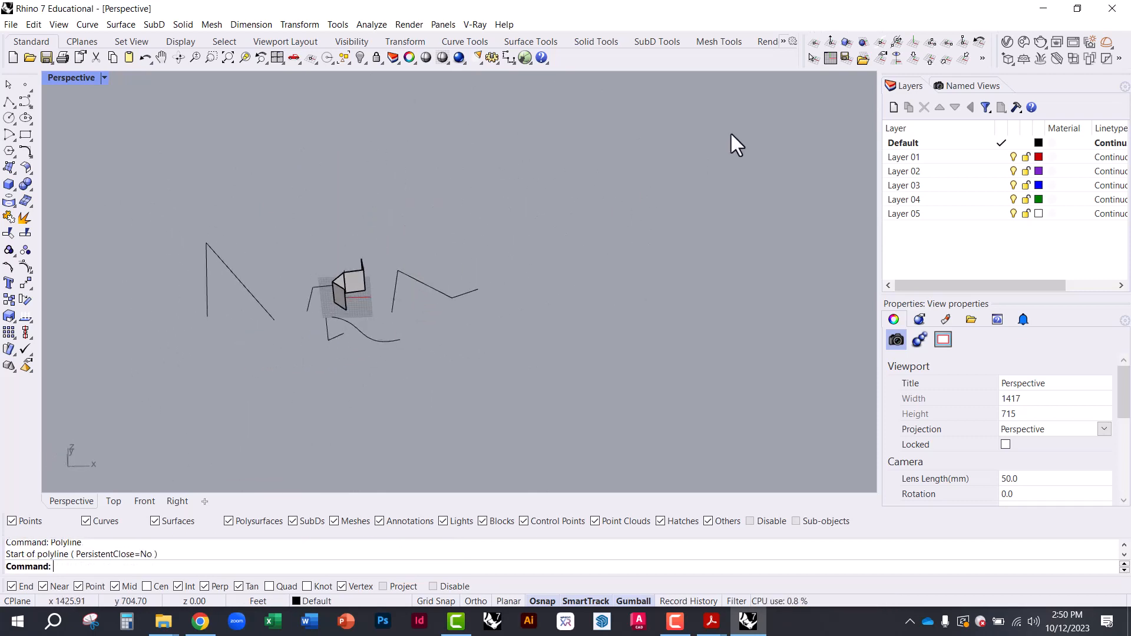
# - Set the construction plane back to World Top
pyautogui.click(913, 62)
pyautogui.moveTo(328, 290); pyautogui.dragTo(558, 227, button='right')
pyautogui.scroll(4, 351, 378)
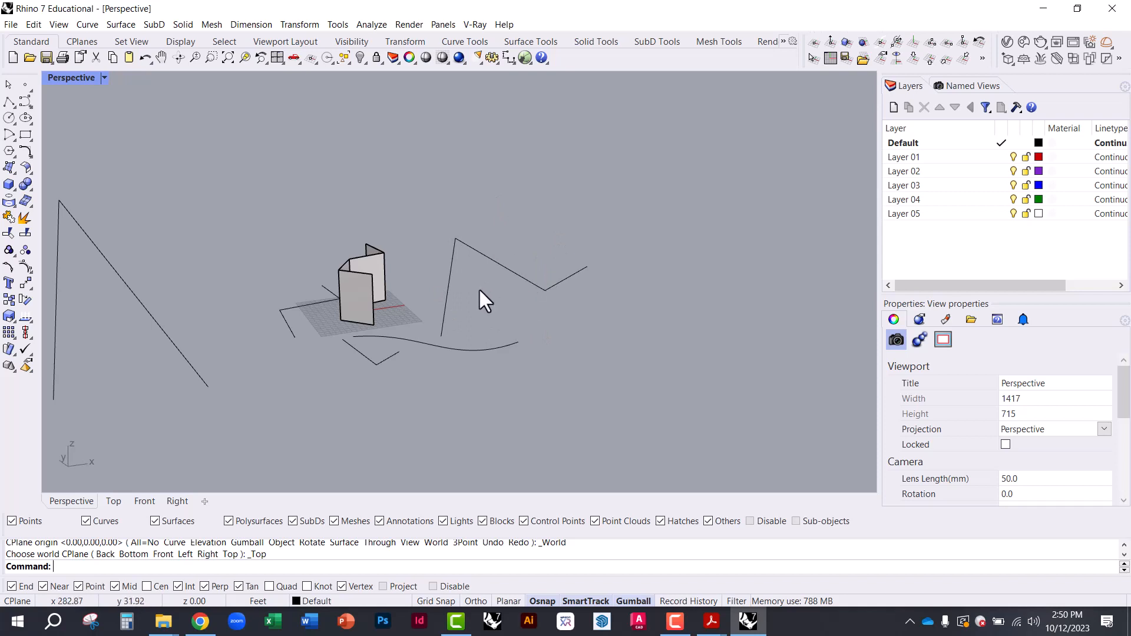
pyautogui.moveTo(479, 287); pyautogui.dragTo(307, 253, button='right')
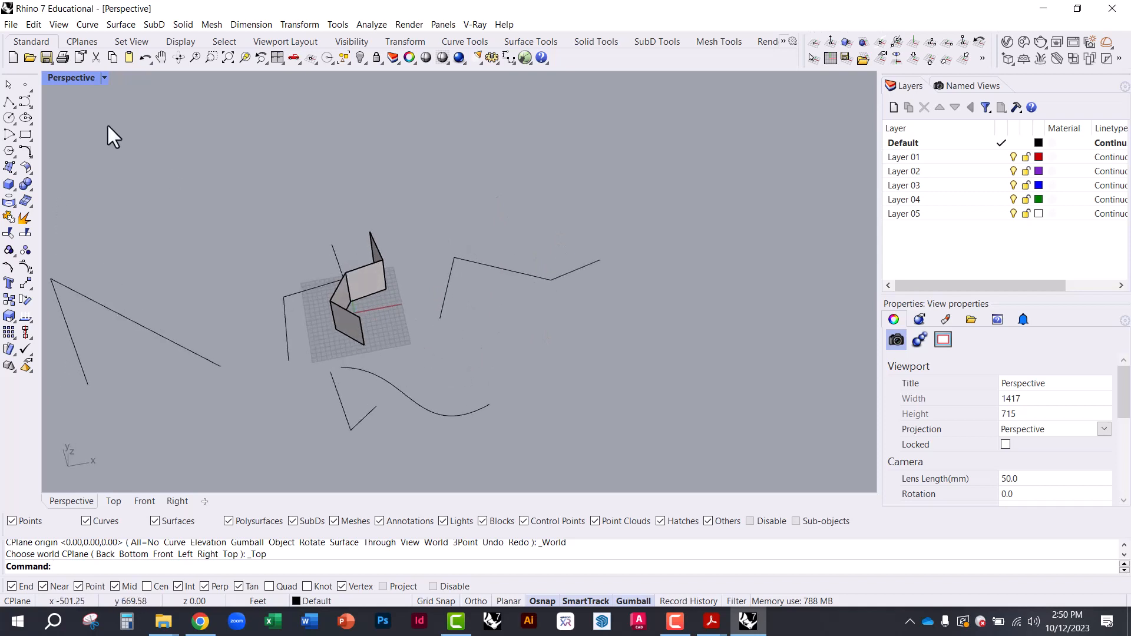
# - Maximize the Right viewport and draw a corner-to-corner rectangle in the empty area beside and slightly above the wall
pyautogui.doubleClick(71, 78)
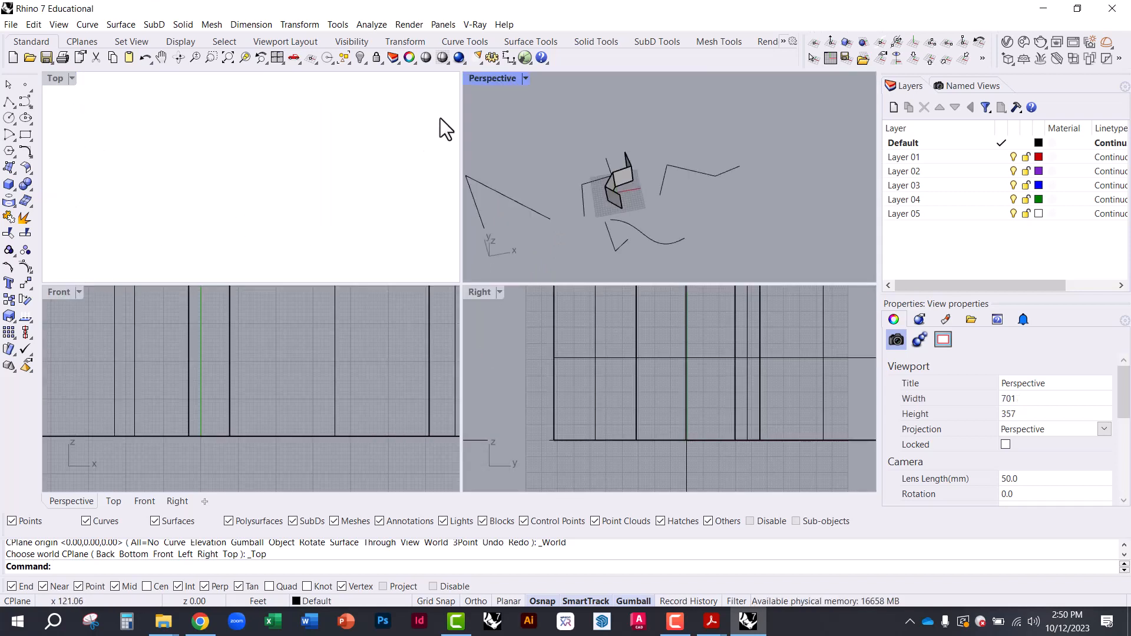
pyautogui.doubleClick(474, 293)
pyautogui.scroll(-8, 271, 424)
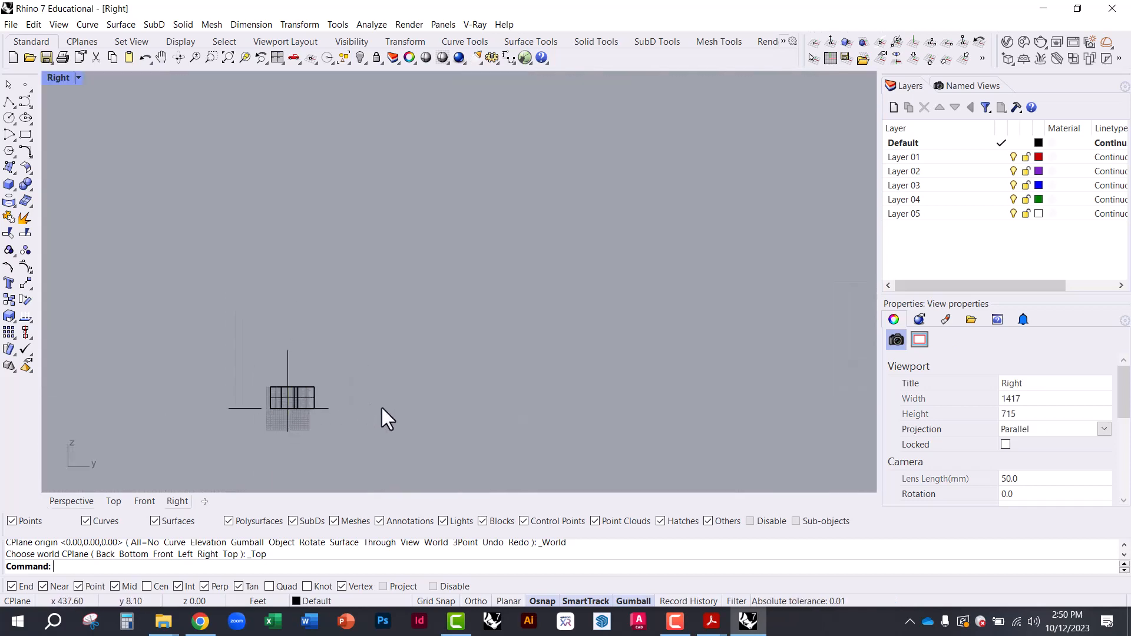
pyautogui.scroll(3, 381, 406)
pyautogui.write('rec')
pyautogui.press('Return')
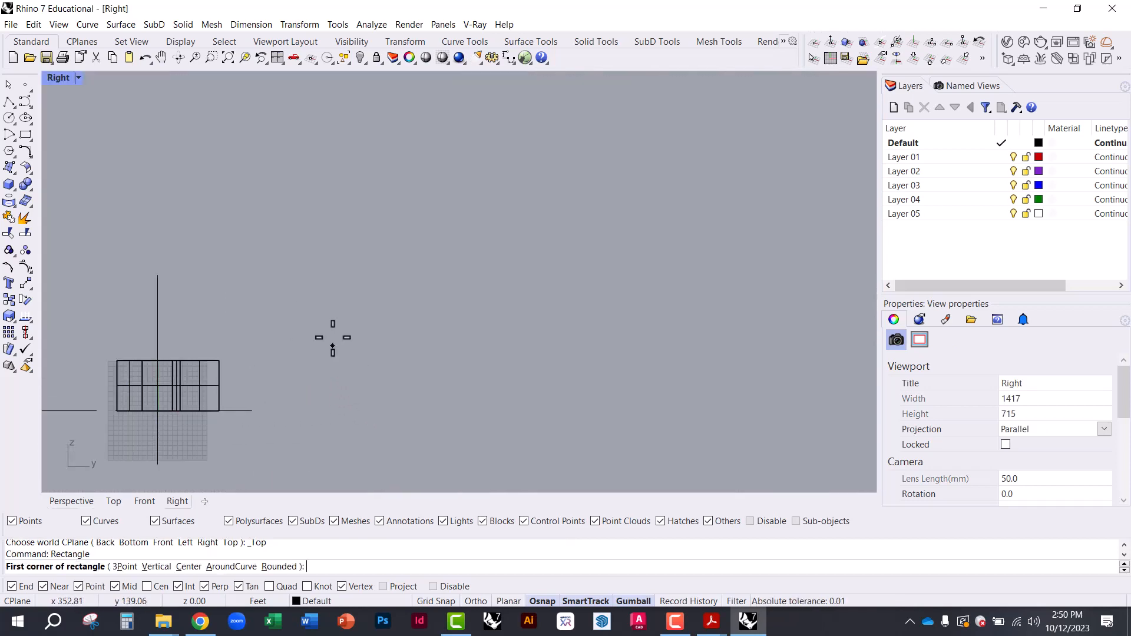
pyautogui.click(287, 309)
pyautogui.click(370, 380)
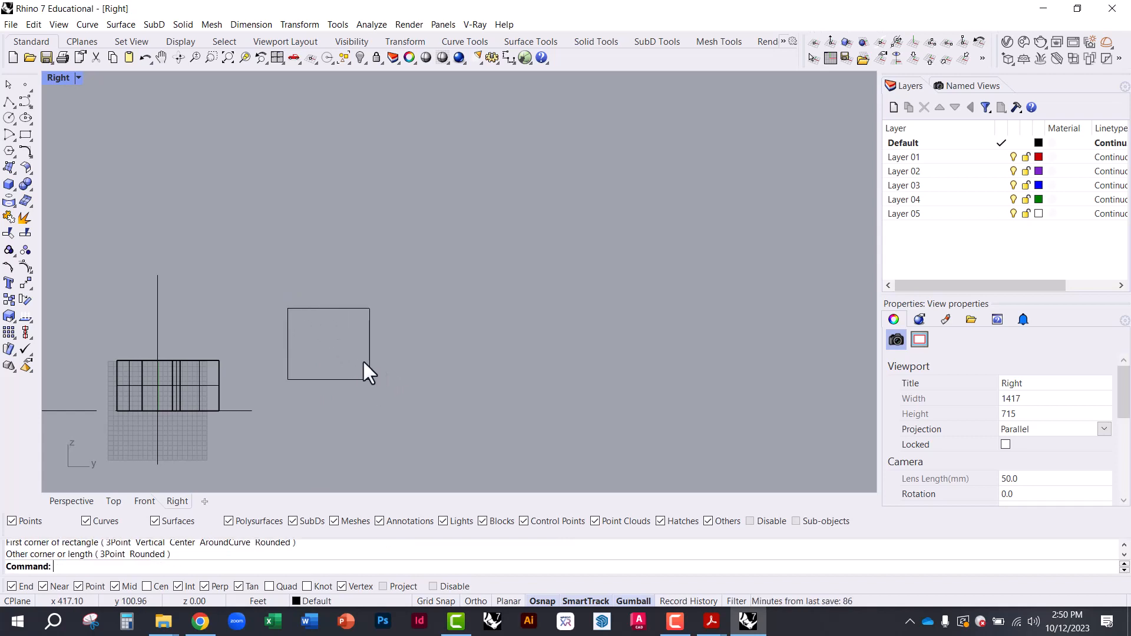
# - Return to the maximized Perspective viewport and examine how the rectangle stands in space relative to the wall
pyautogui.doubleClick(57, 77)
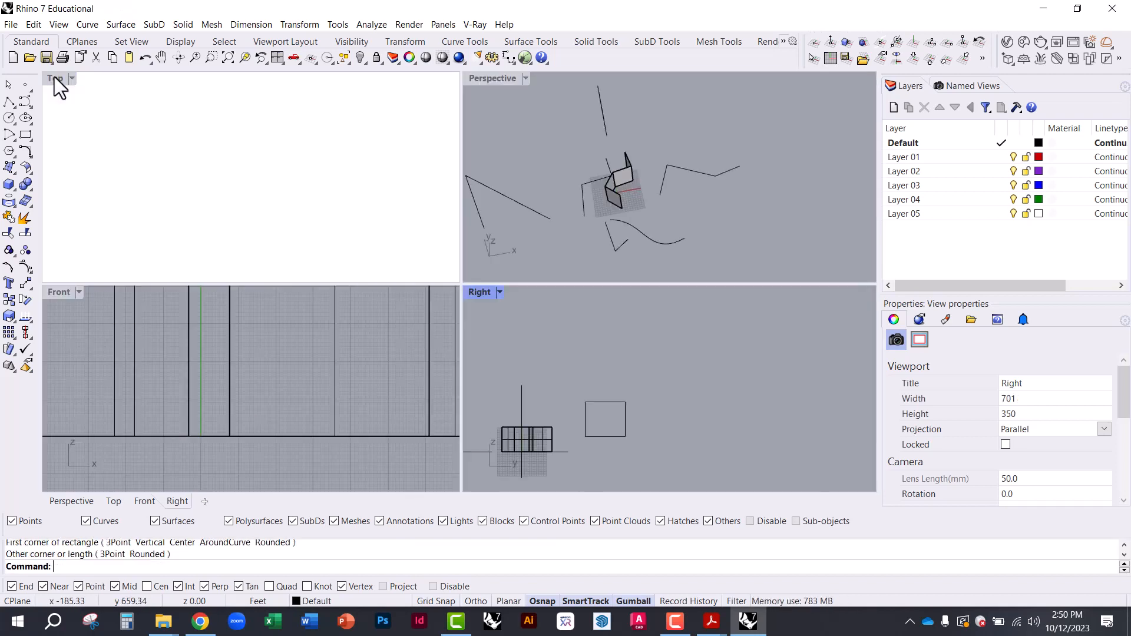
pyautogui.doubleClick(489, 78)
pyautogui.scroll(-4, 507, 342)
pyautogui.moveTo(494, 356); pyautogui.dragTo(289, 328, button='right')
pyautogui.scroll(9, 430, 294)
pyautogui.moveTo(434, 289); pyautogui.dragTo(528, 268, button='right')
pyautogui.scroll(5, 412, 301)
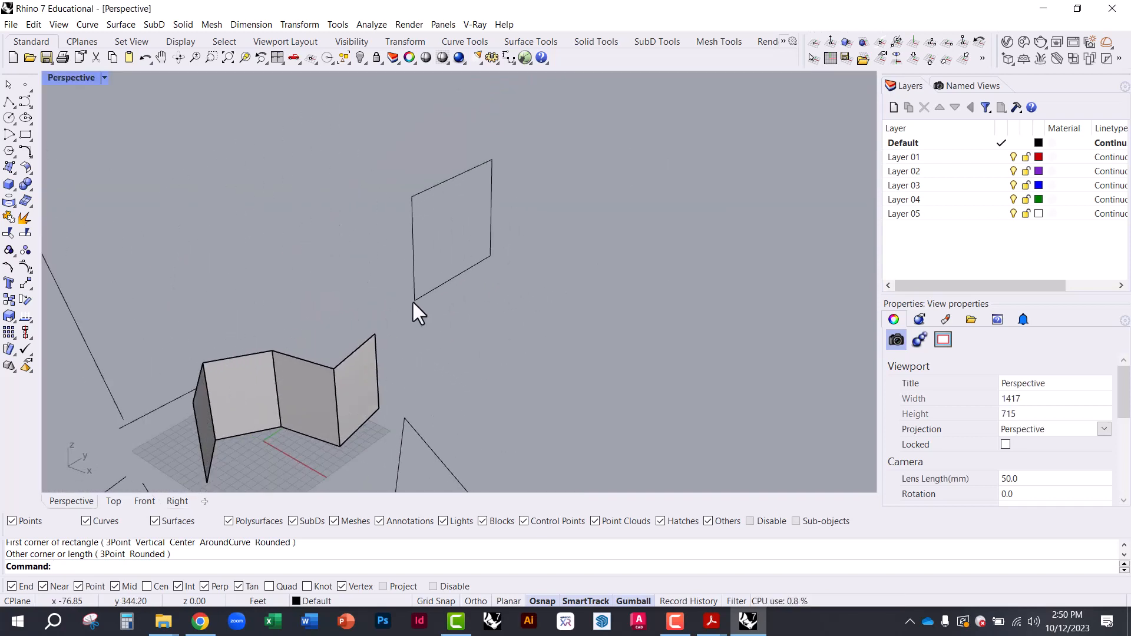
pyautogui.moveTo(412, 299); pyautogui.dragTo(498, 255, button='right')
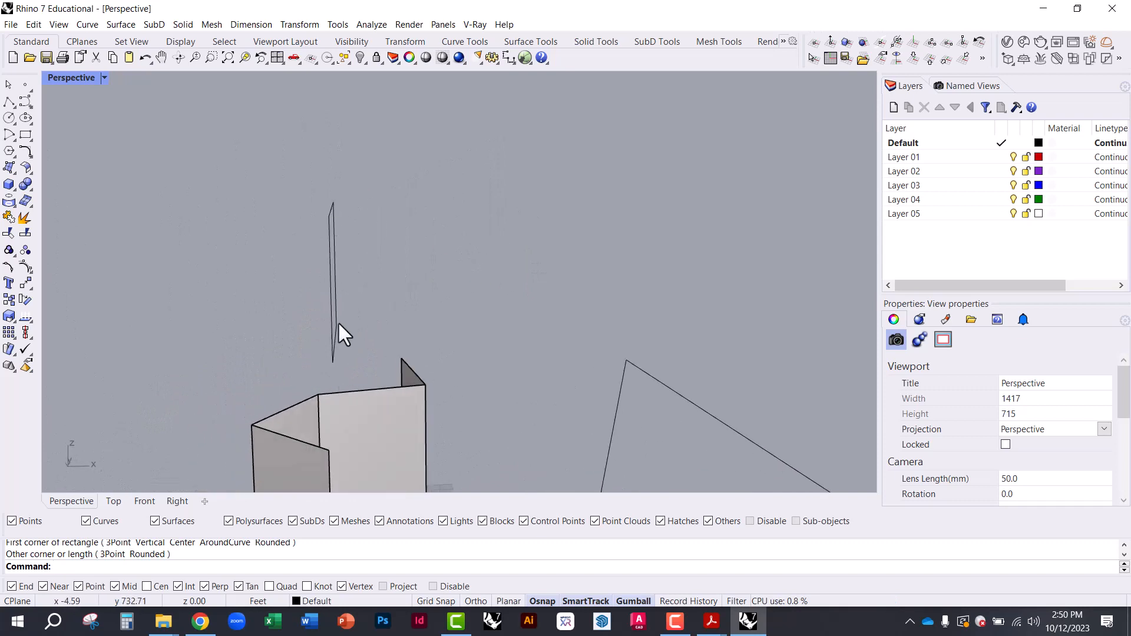
pyautogui.moveTo(513, 316); pyautogui.dragTo(415, 299, button='right')
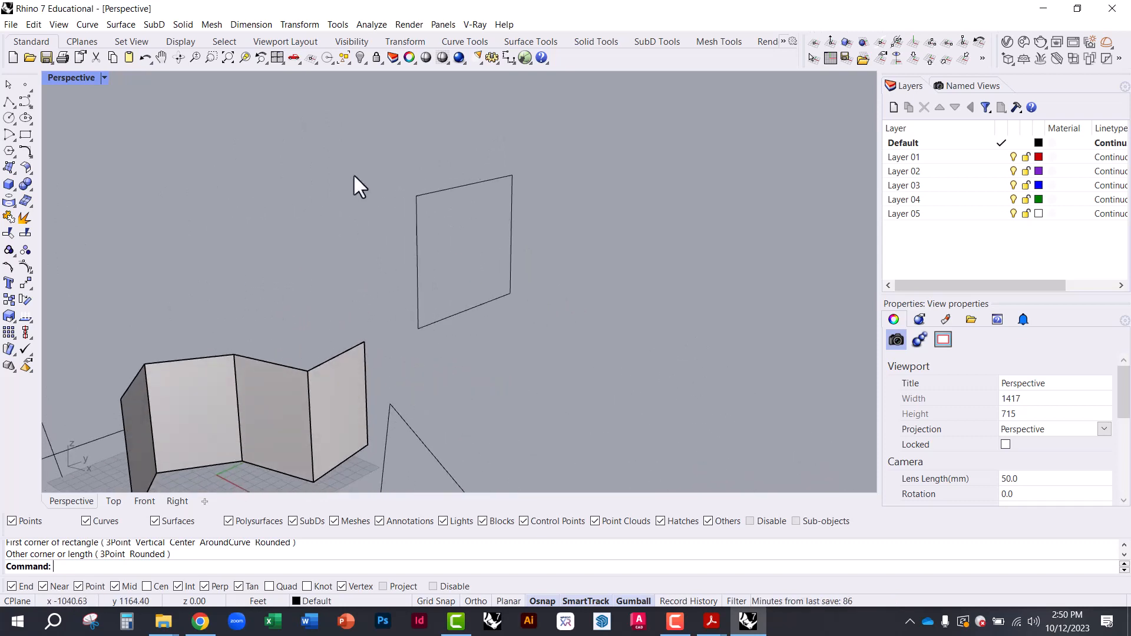
pyautogui.moveTo(478, 248); pyautogui.dragTo(462, 291, button='right')
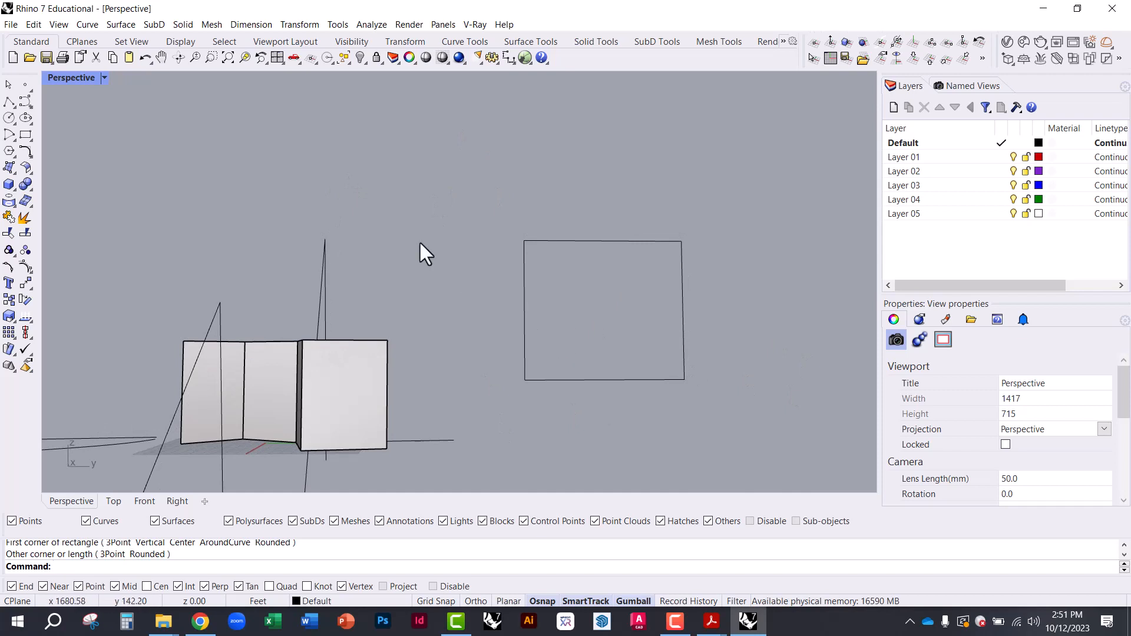
# - Compare the Set View options with the four-viewport layout, and set the Perspective viewport to the construction plane's Top view
pyautogui.click(299, 61)
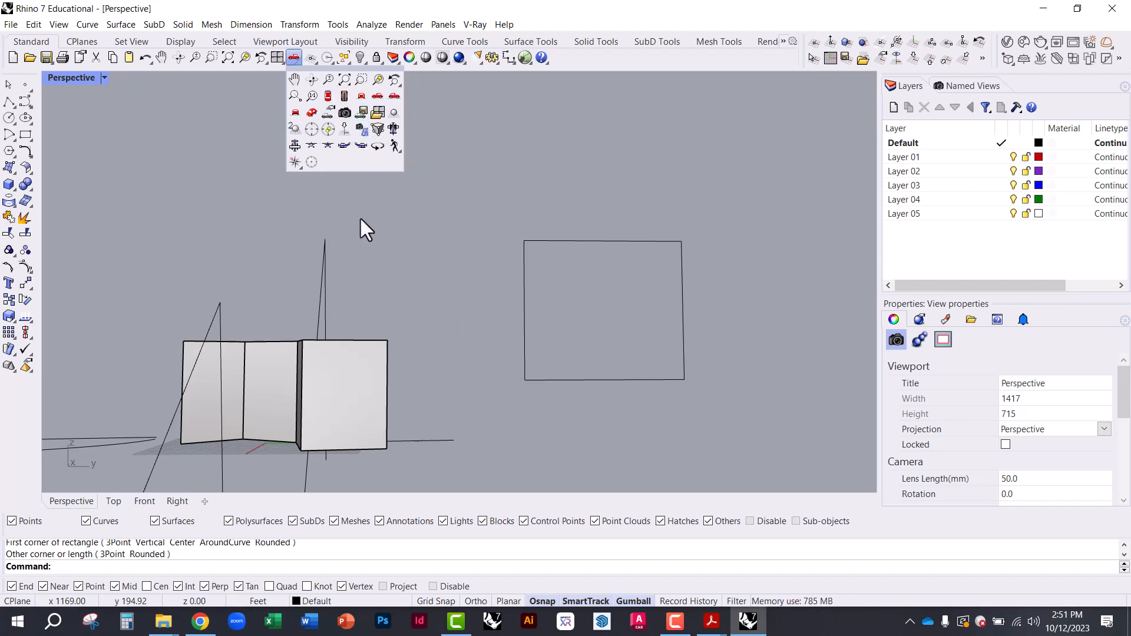
pyautogui.doubleClick(63, 78)
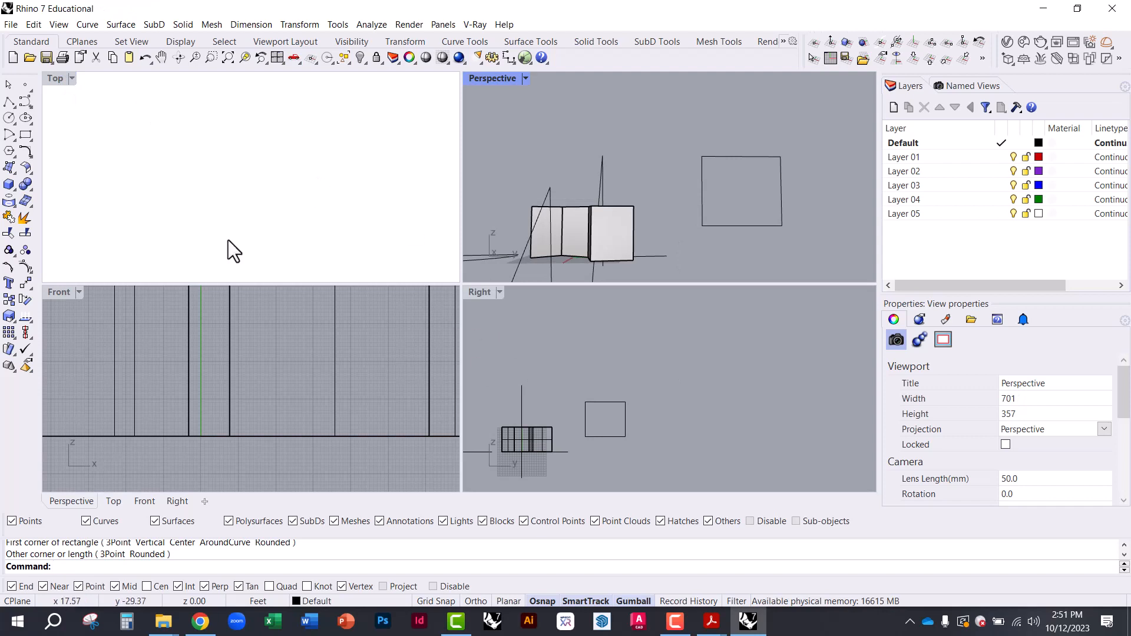
pyautogui.doubleClick(480, 77)
pyautogui.click(298, 65)
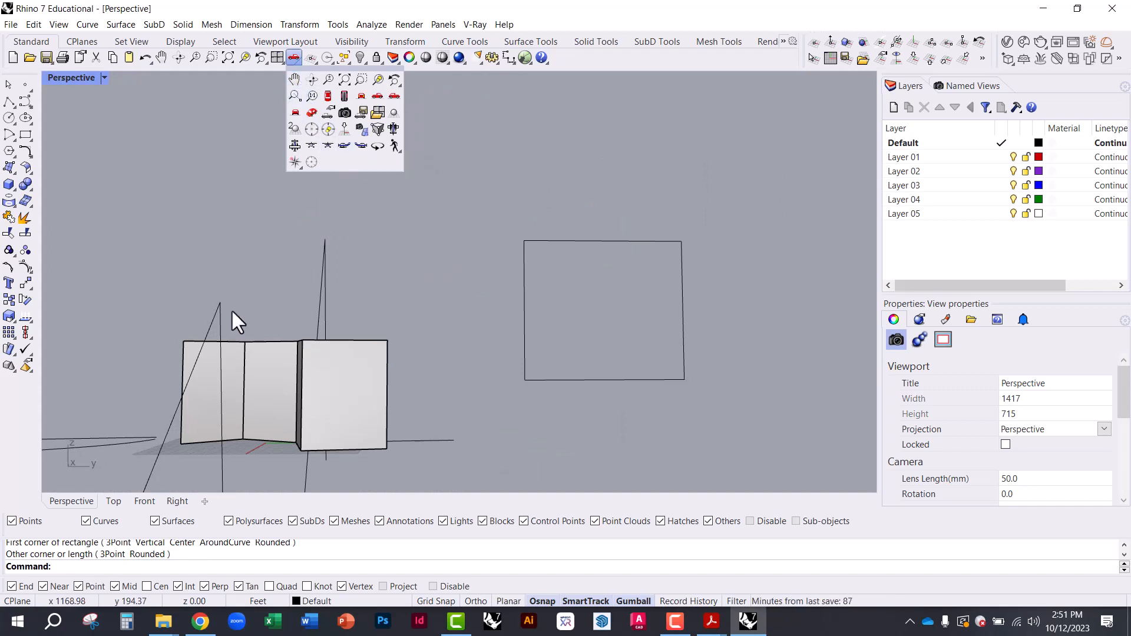
pyautogui.moveTo(231, 312); pyautogui.dragTo(317, 433, button='right')
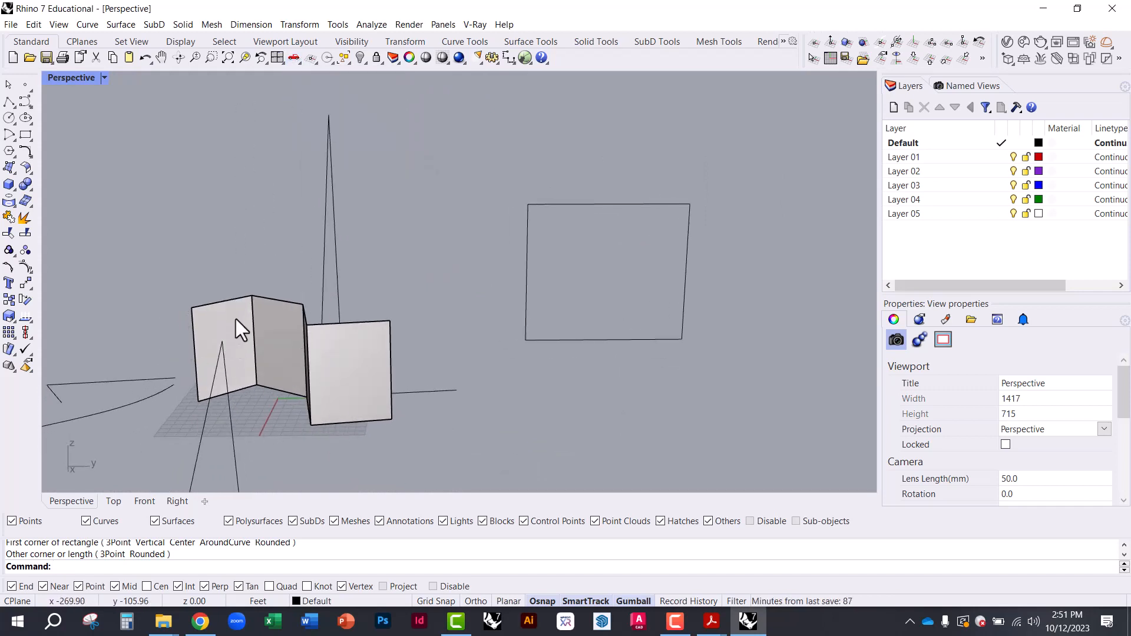
pyautogui.click(298, 63)
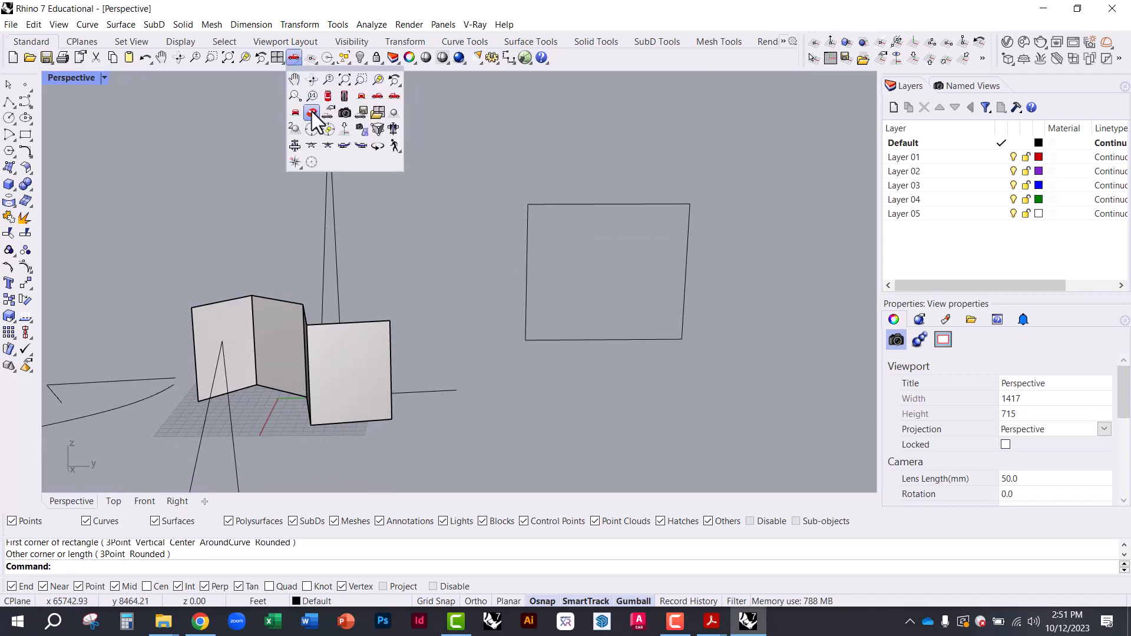
pyautogui.click(295, 146)
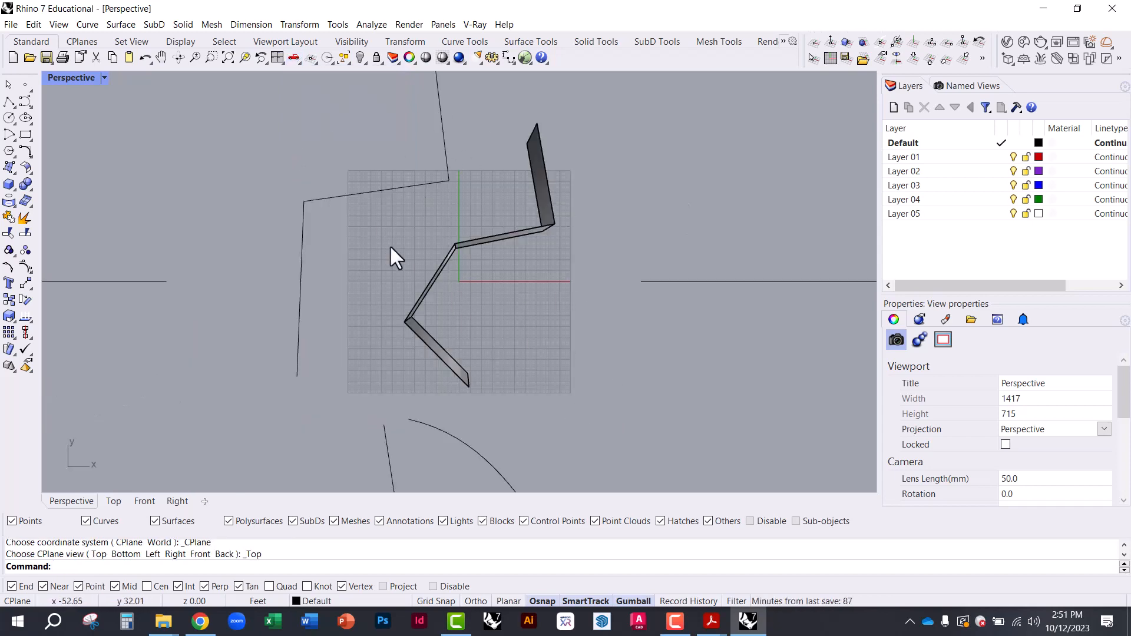
# - Move the upright four-point polyline about 3270 ft along the Y axis with the Gumball and clear the selection
pyautogui.moveTo(543, 346); pyautogui.dragTo(439, 225, button='right')
pyautogui.scroll(5, 482, 169)
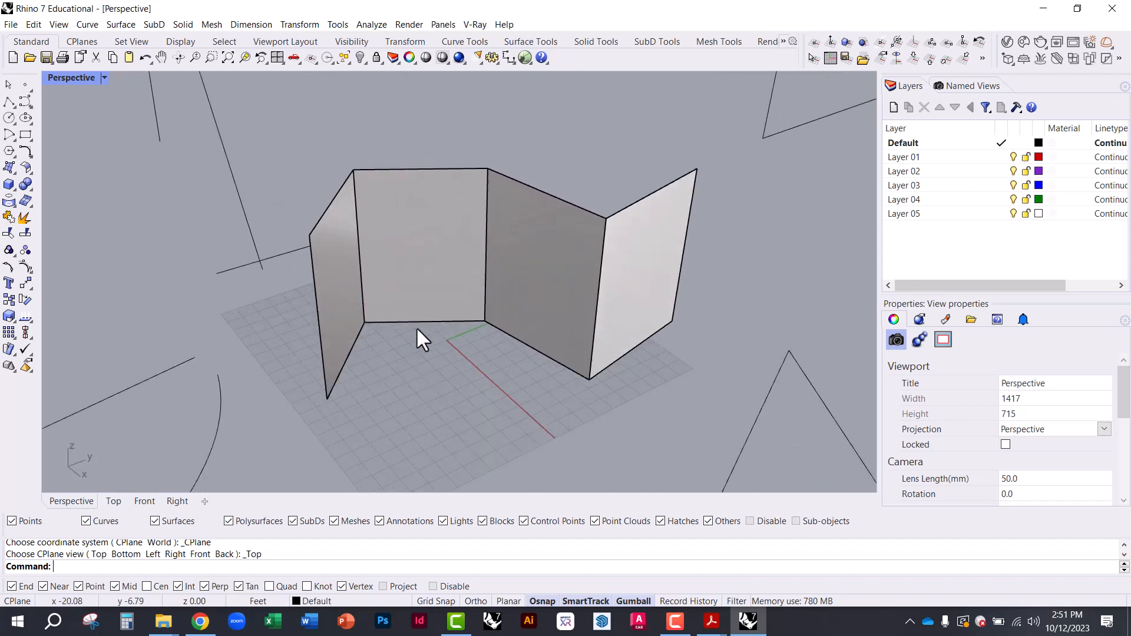
pyautogui.scroll(-14, 416, 289)
pyautogui.scroll(5, 492, 174)
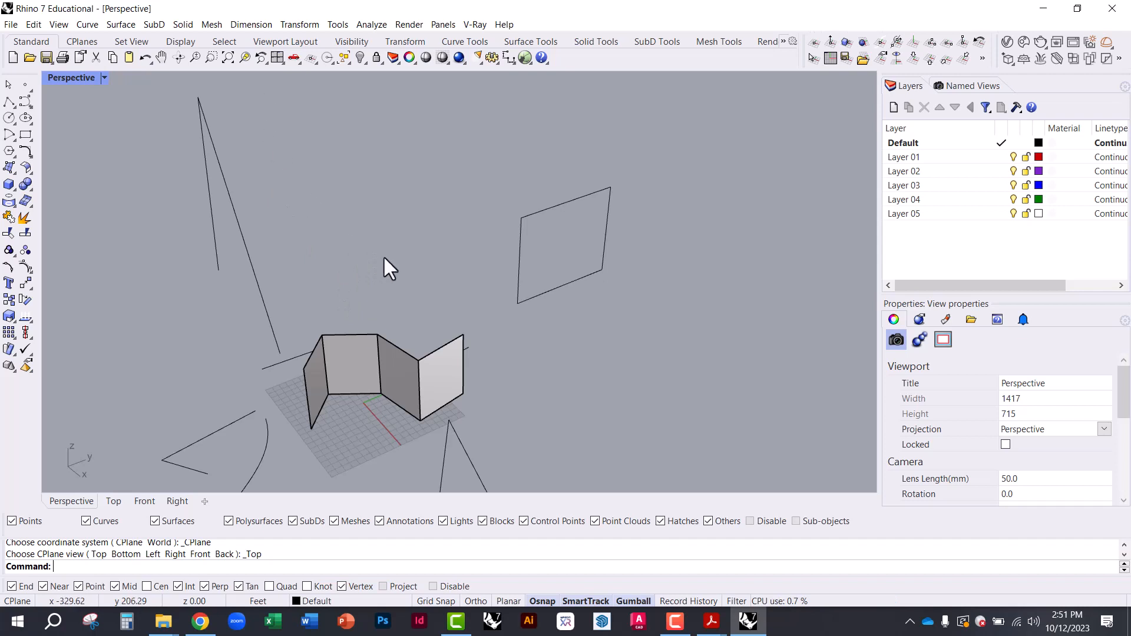
pyautogui.scroll(-6, 384, 259)
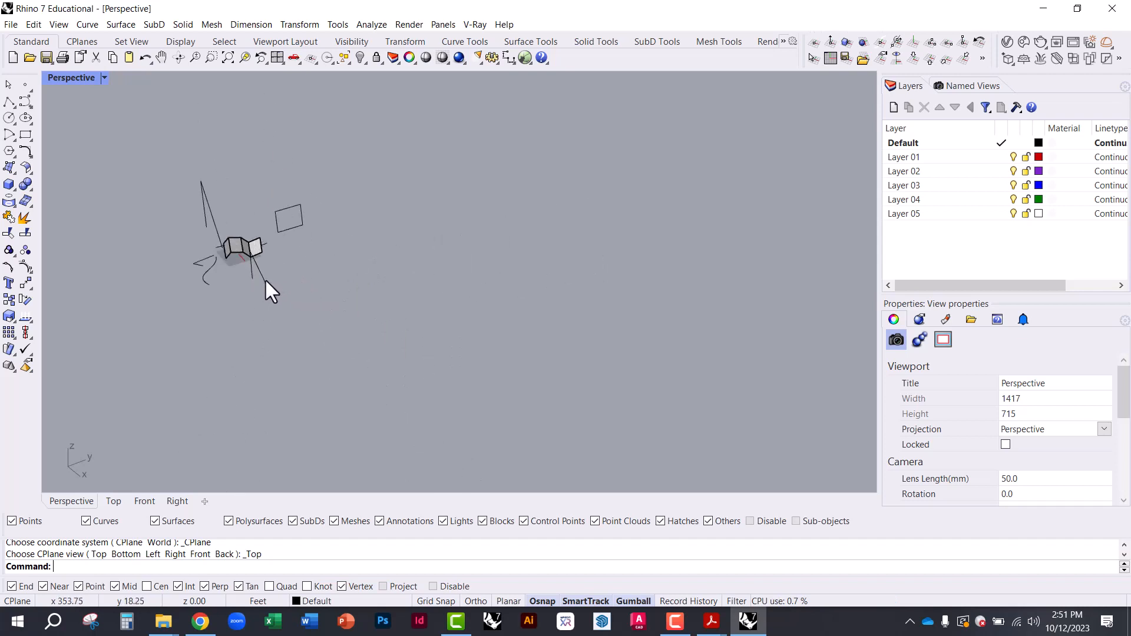
pyautogui.click(266, 281)
pyautogui.scroll(-3, 271, 282)
pyautogui.moveTo(295, 269); pyautogui.dragTo(489, 215)
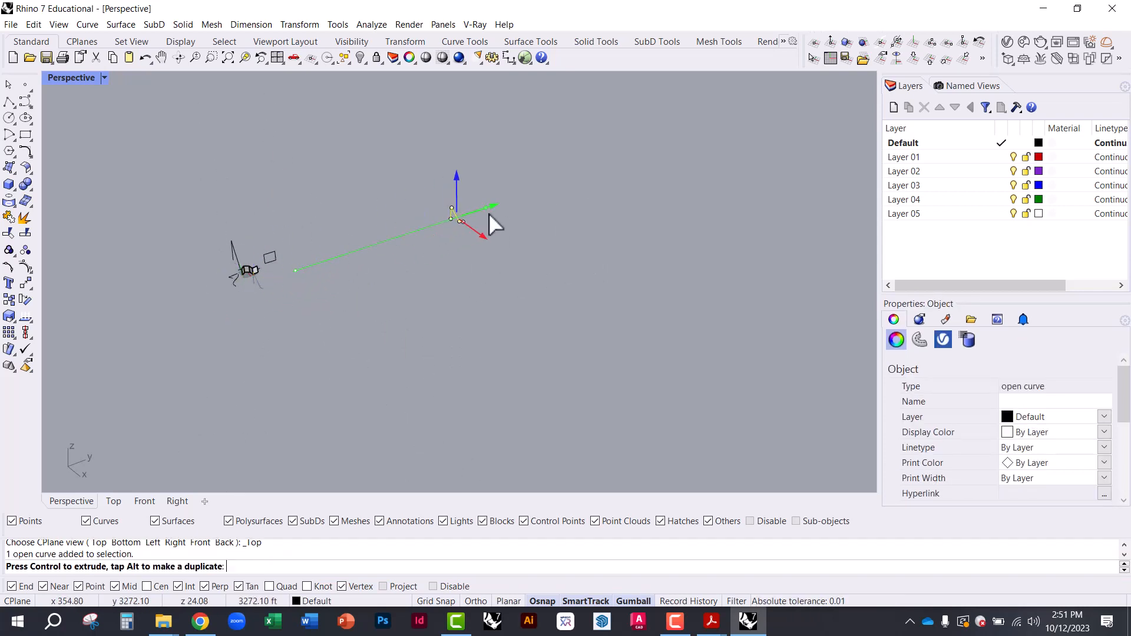
pyautogui.click(244, 292)
# - Select the wall panels with their adjacent curves, zoom to the selection and clear it
pyautogui.scroll(3, 200, 289)
pyautogui.scroll(-2, 212, 306)
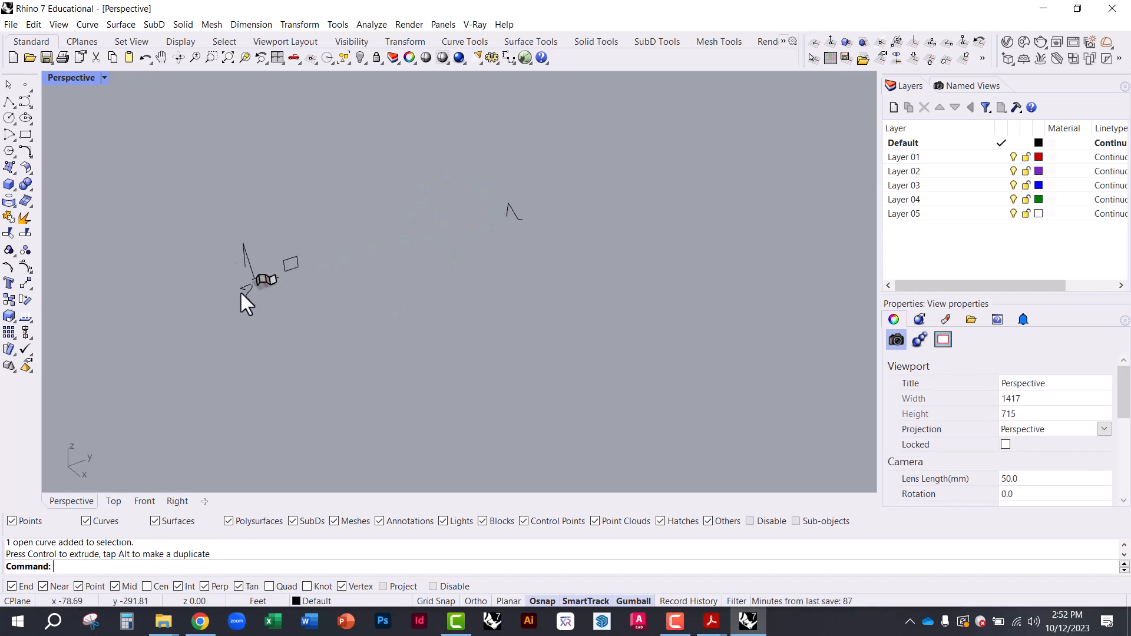
pyautogui.moveTo(257, 273); pyautogui.dragTo(256, 272)
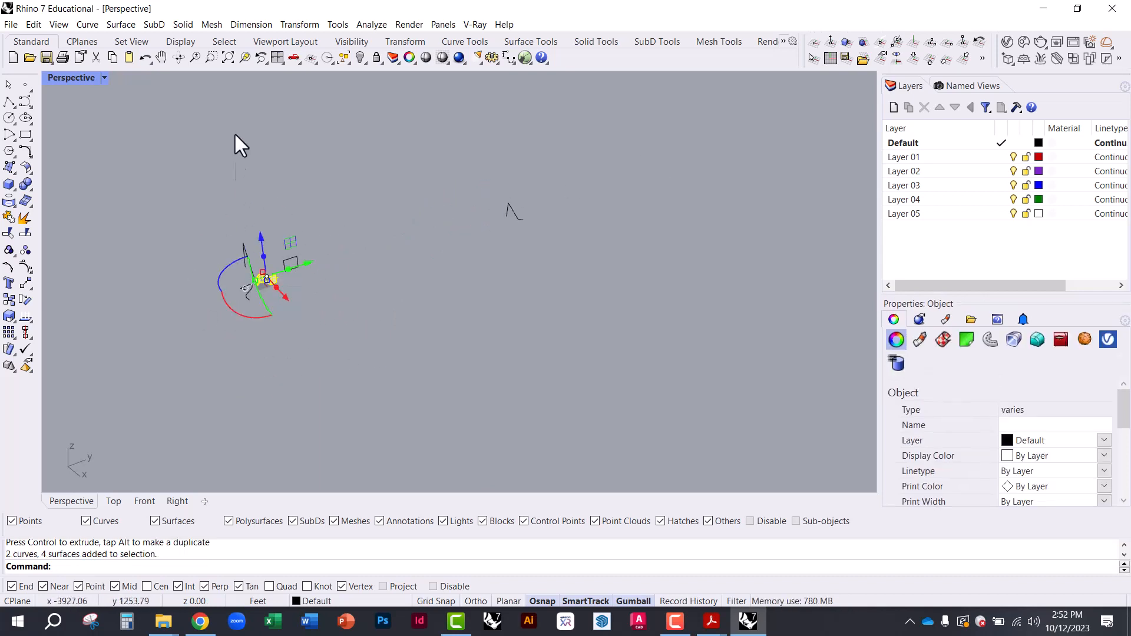
pyautogui.click(245, 58)
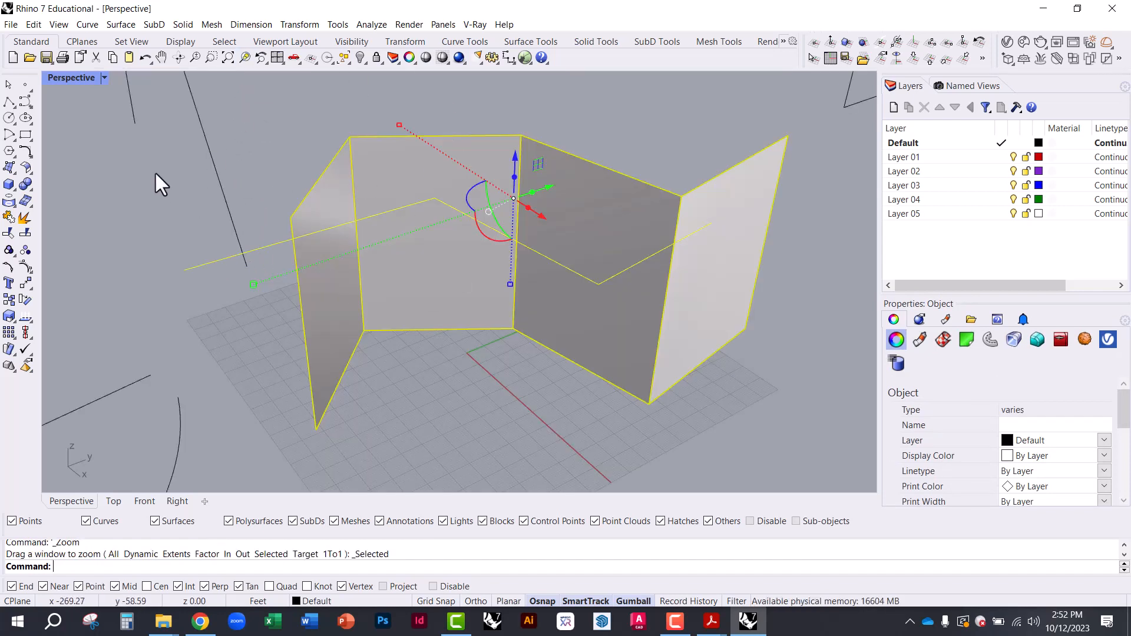
pyautogui.press('Escape')
# - Select the distant upright polyline, zoom to the selection, and clear it to view the curve up close
pyautogui.moveTo(627, 235); pyautogui.dragTo(756, 223, button='right')
pyautogui.scroll(-6, 654, 310)
pyautogui.scroll(-12, 264, 369)
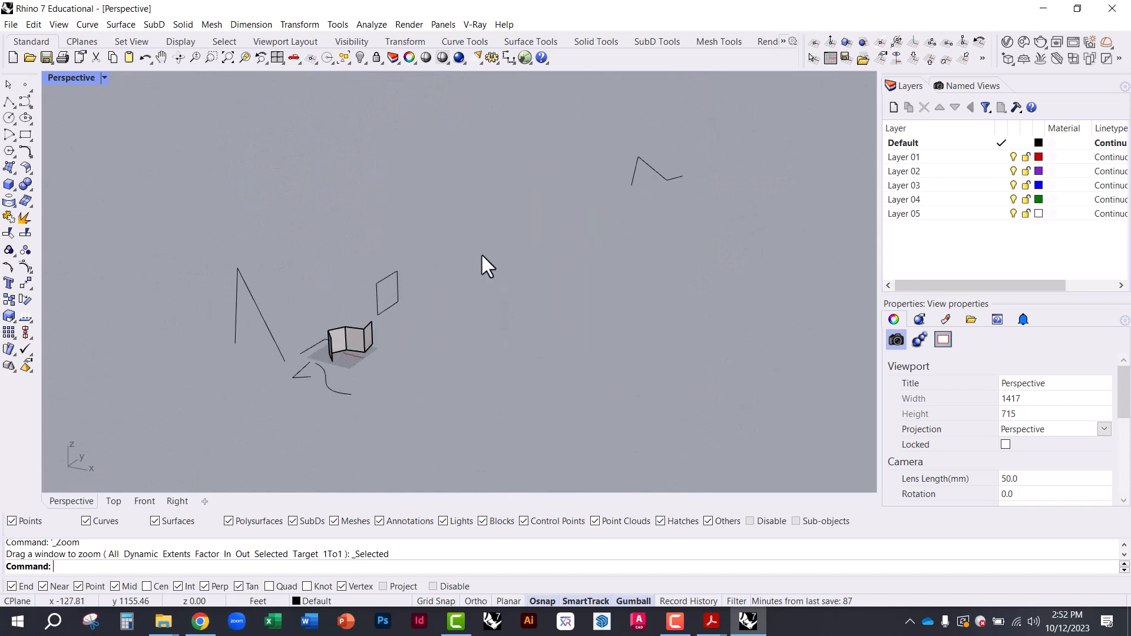
pyautogui.moveTo(691, 234); pyautogui.dragTo(581, 123)
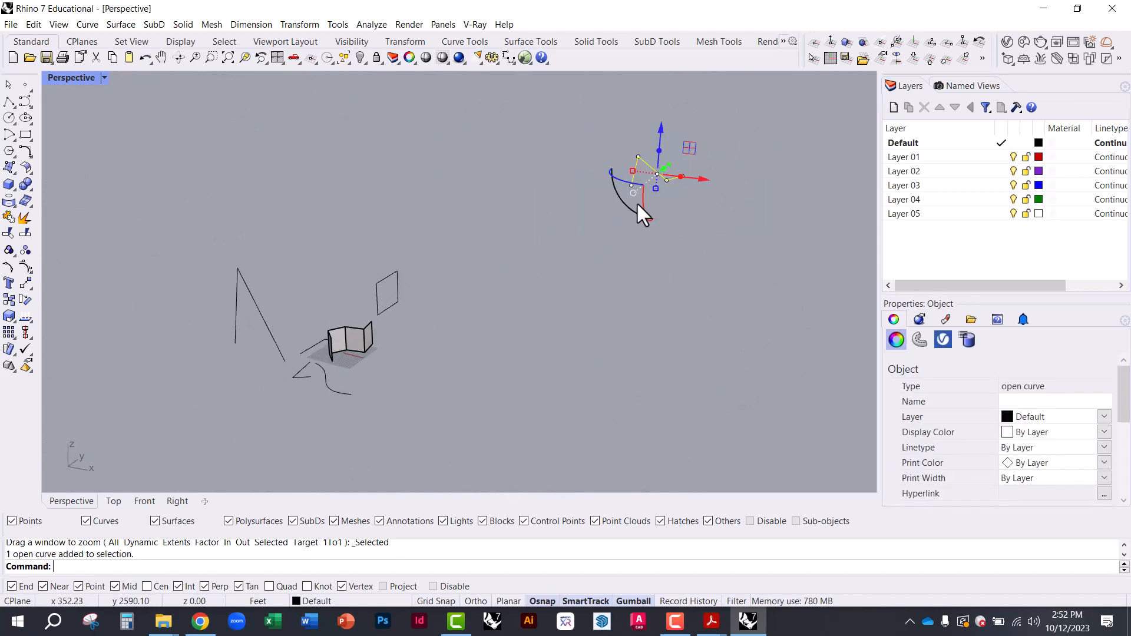
pyautogui.click(243, 58)
pyautogui.click(481, 229)
pyautogui.moveTo(481, 229); pyautogui.dragTo(551, 278, button='right')
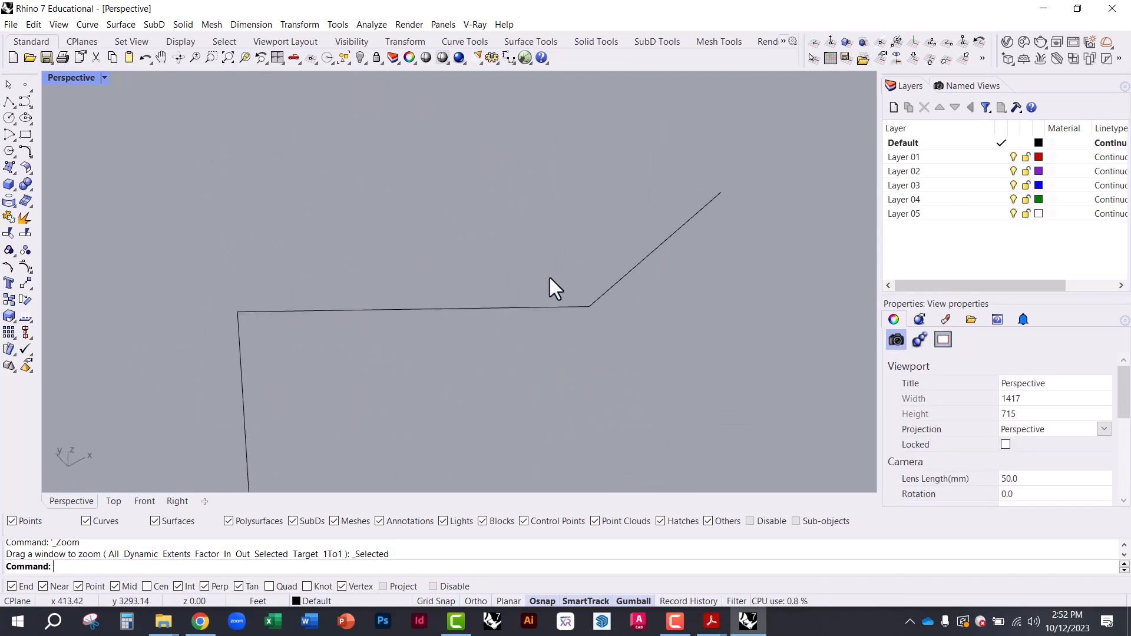
# - Return to the wall by selecting its panels and nearby curves, zoom to the selection and clear it
pyautogui.scroll(-15, 528, 194)
pyautogui.scroll(-8, 580, 175)
pyautogui.scroll(14, 731, 327)
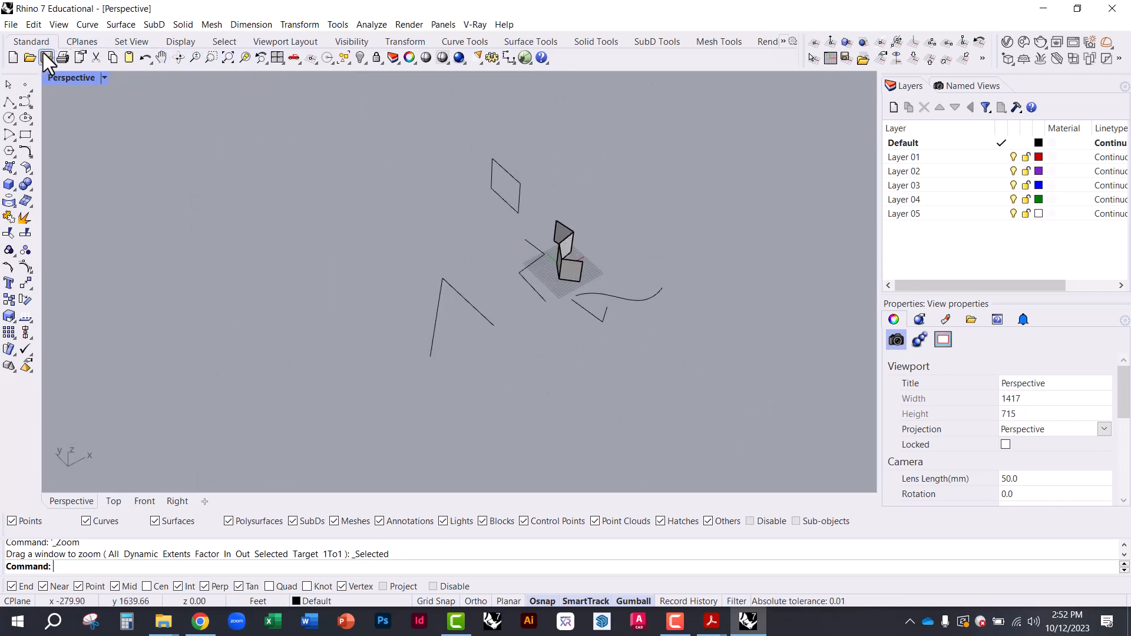
pyautogui.moveTo(607, 286); pyautogui.dragTo(477, 302, button='right')
pyautogui.moveTo(269, 260); pyautogui.dragTo(165, 167)
pyautogui.click(241, 61)
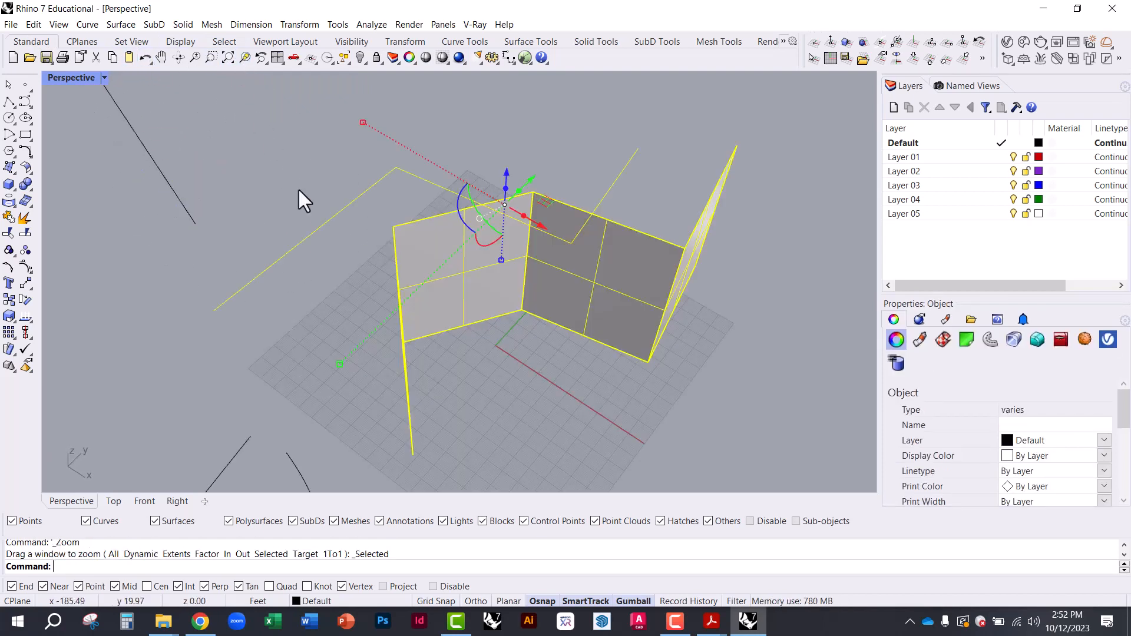
pyautogui.click(206, 214)
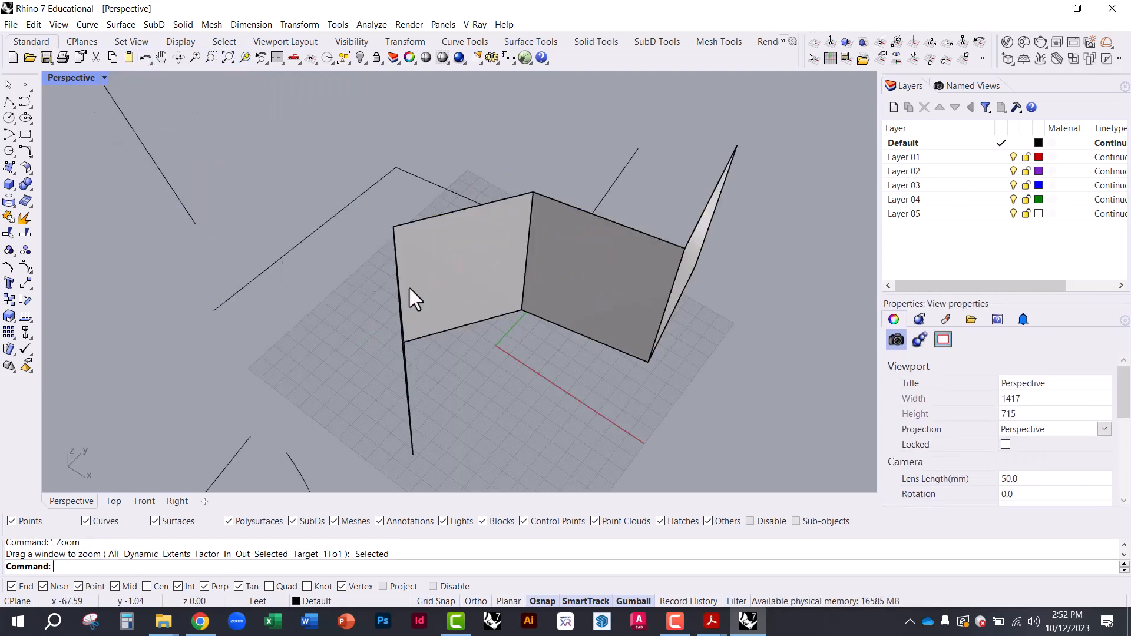
# - Examine the wall's individual surfaces by selecting its panels one after another, and clear the selection
pyautogui.moveTo(412, 298); pyautogui.dragTo(500, 327, button='right')
pyautogui.click(508, 336)
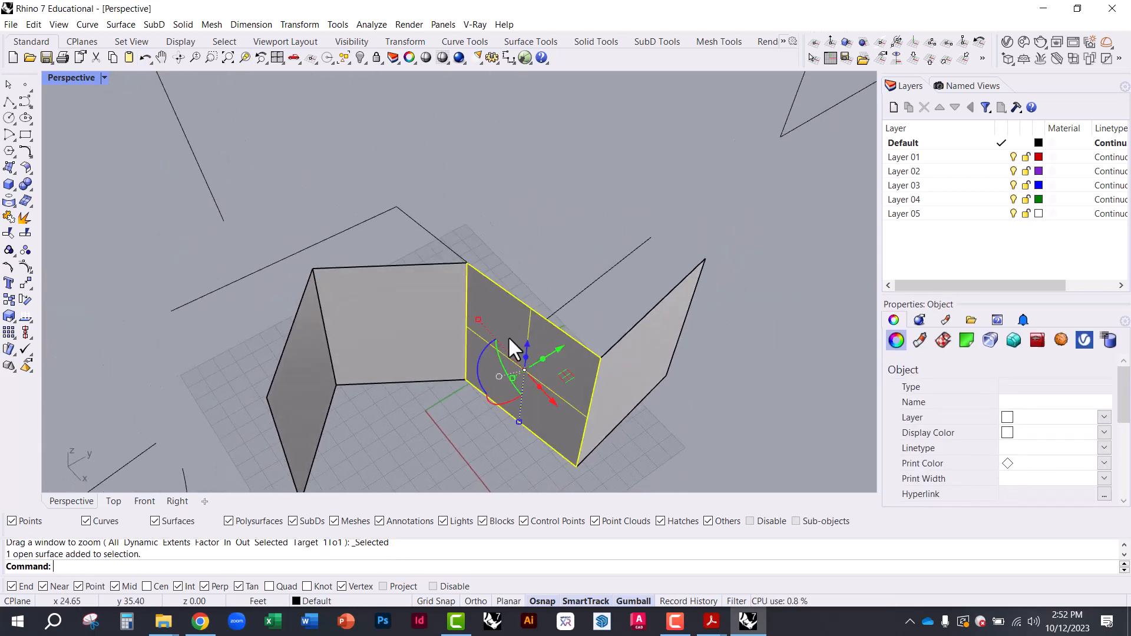
pyautogui.click(433, 316)
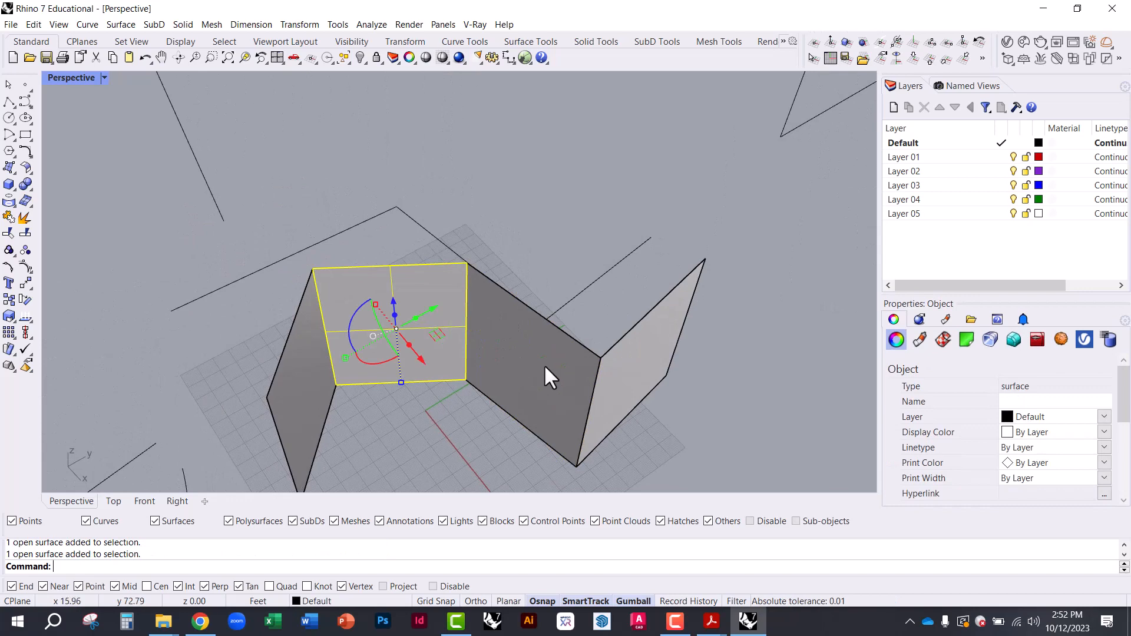
pyautogui.moveTo(324, 285); pyautogui.dragTo(475, 337, button='right')
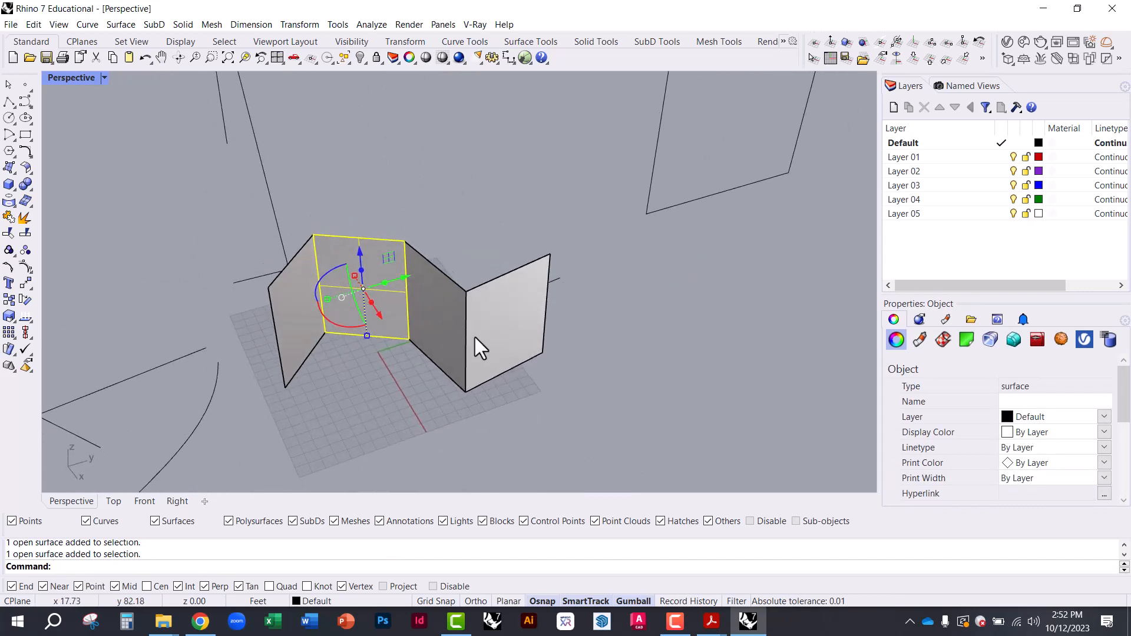
pyautogui.click(475, 337)
pyautogui.keyDown('shift'); pyautogui.click(432, 313); pyautogui.keyUp('shift')
pyautogui.scroll(-6, 319, 125)
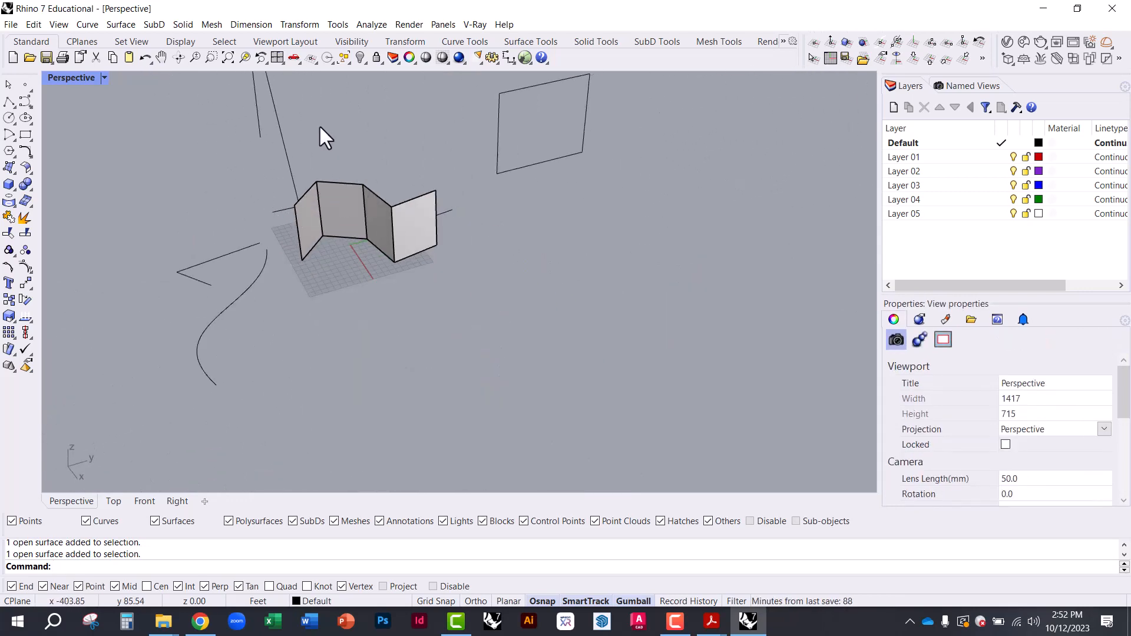
# - Draw an S-shaped degree-3 curve with five control points on the ground in front of the wall
pyautogui.scroll(4, 327, 222)
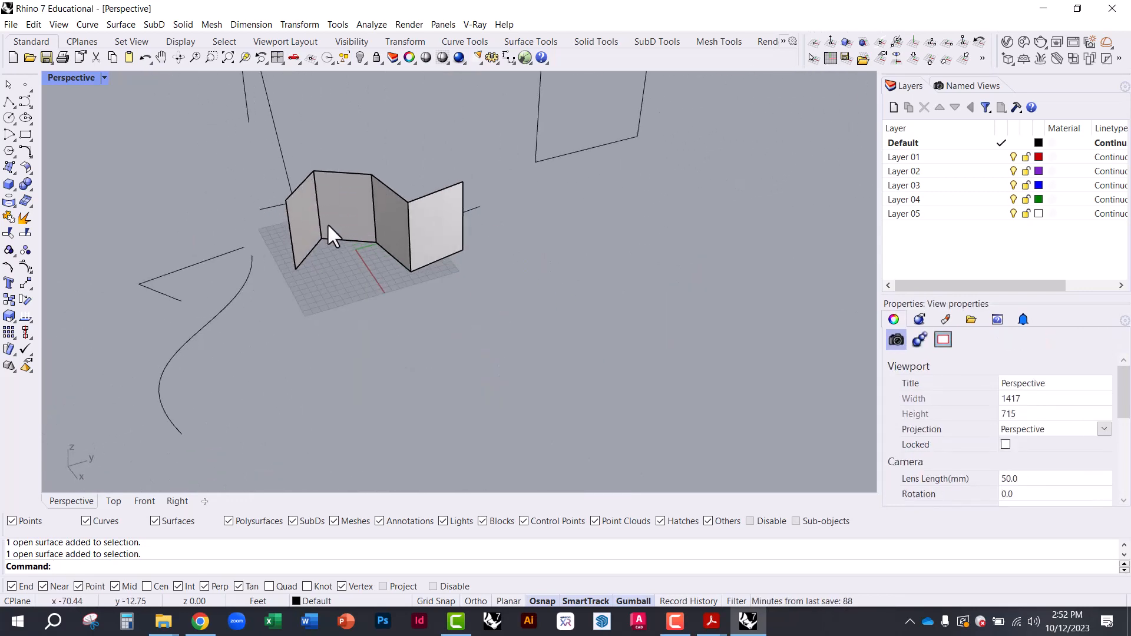
pyautogui.click(26, 101)
pyautogui.scroll(-2, 347, 353)
pyautogui.click(341, 409)
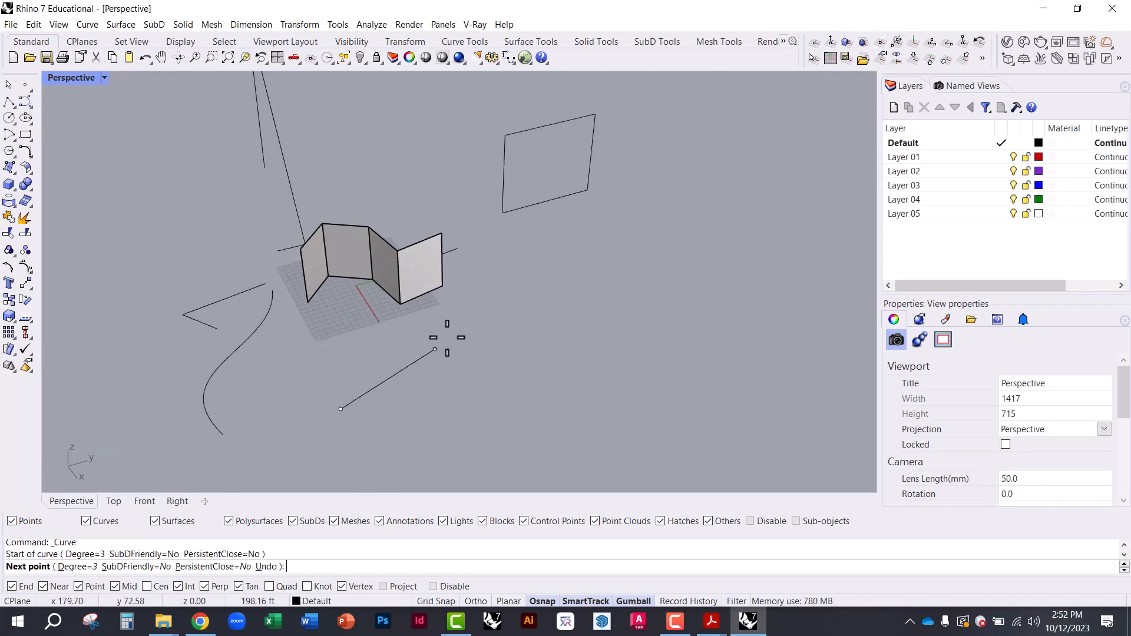
pyautogui.click(447, 337)
pyautogui.click(541, 436)
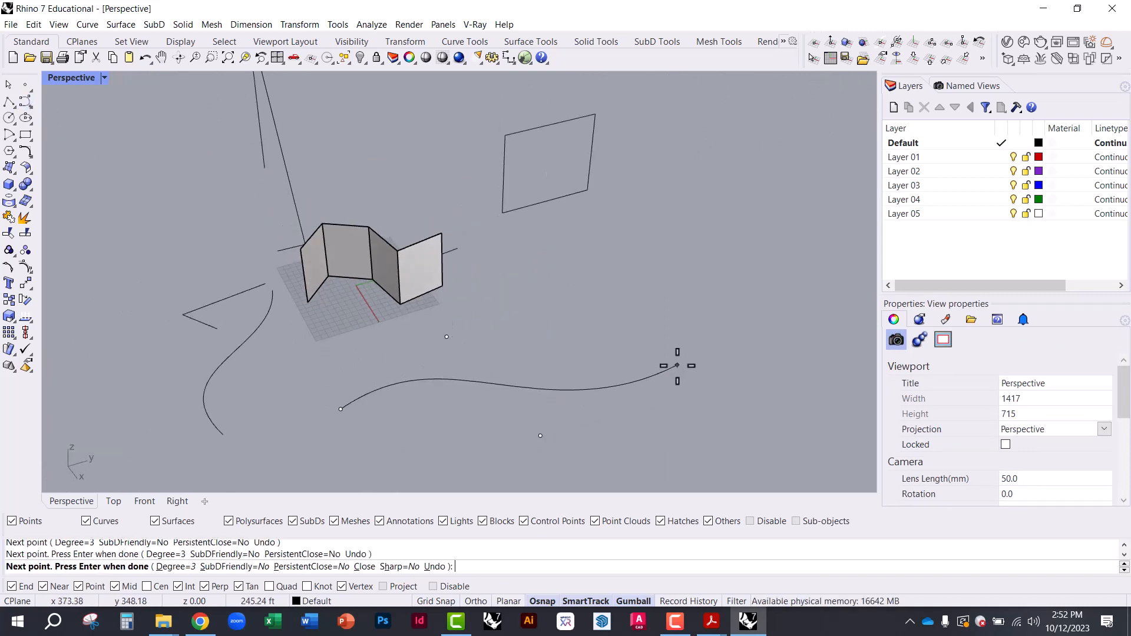
pyautogui.click(621, 269)
pyautogui.press('Return')
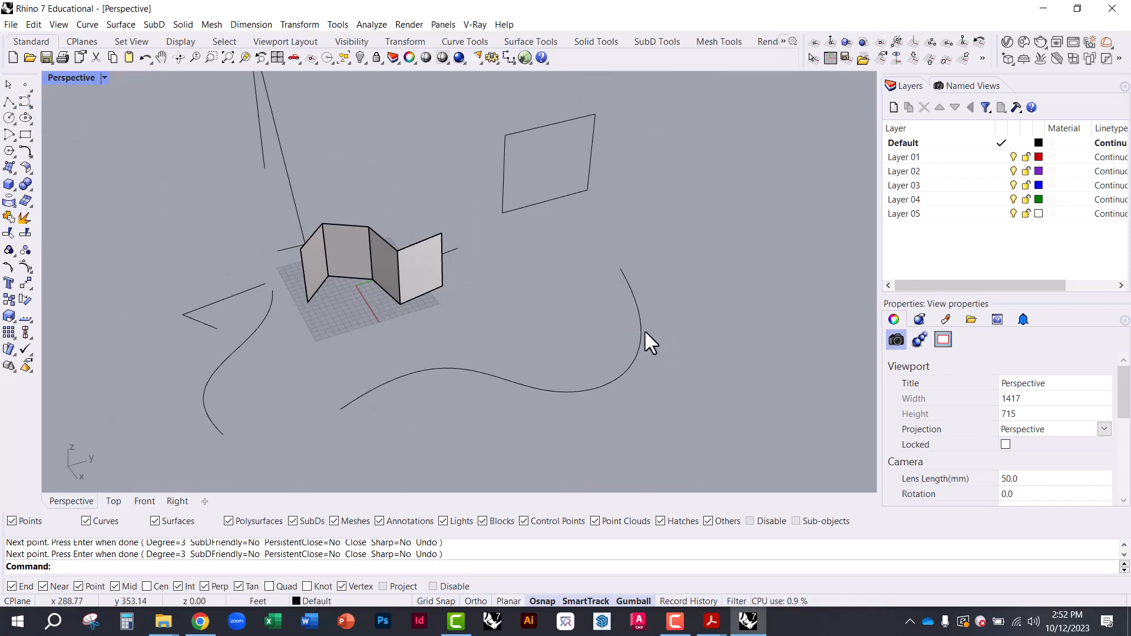
# - Duplicate the new S-shaped curve straight up along the Z axis with the Gumball
pyautogui.moveTo(645, 330); pyautogui.dragTo(625, 314, button='right')
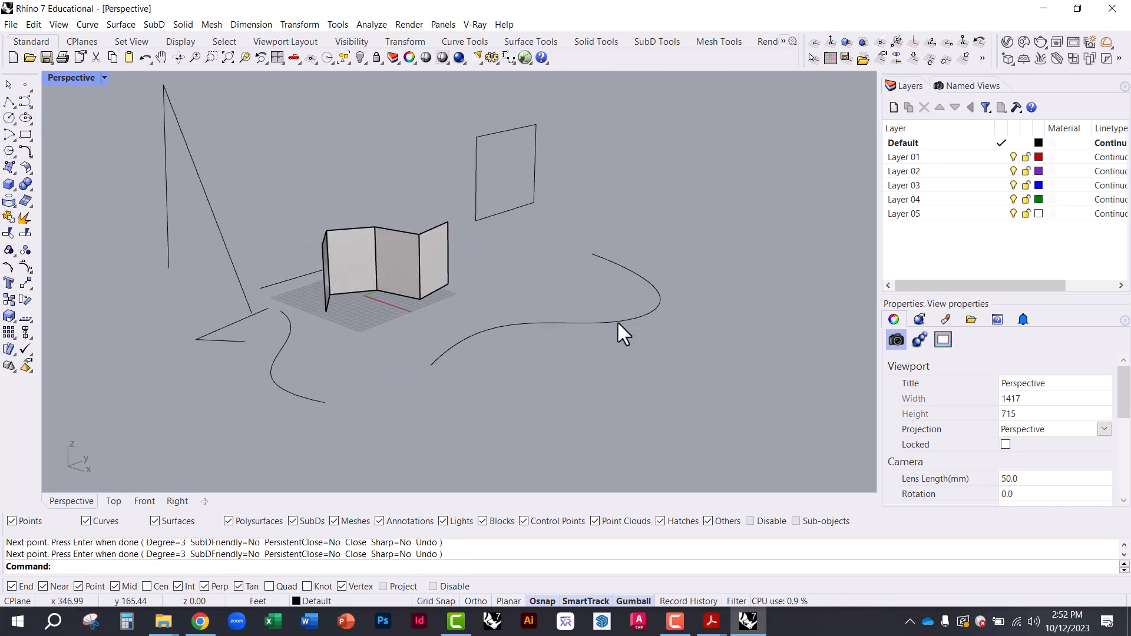
pyautogui.click(593, 324)
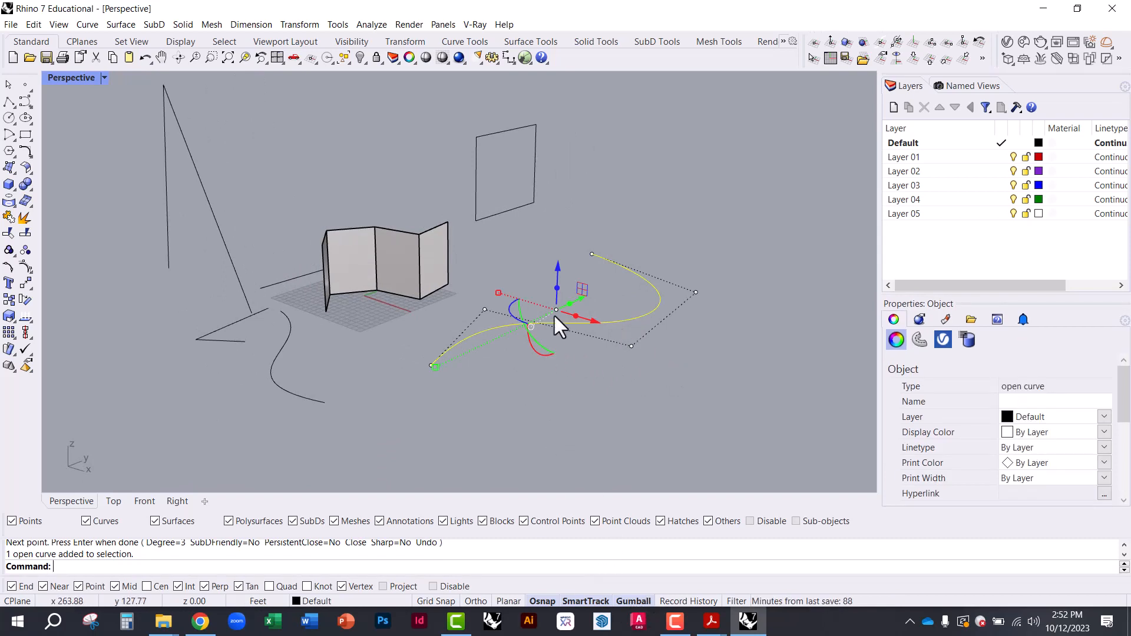
pyautogui.moveTo(555, 272); pyautogui.dragTo(548, 143)
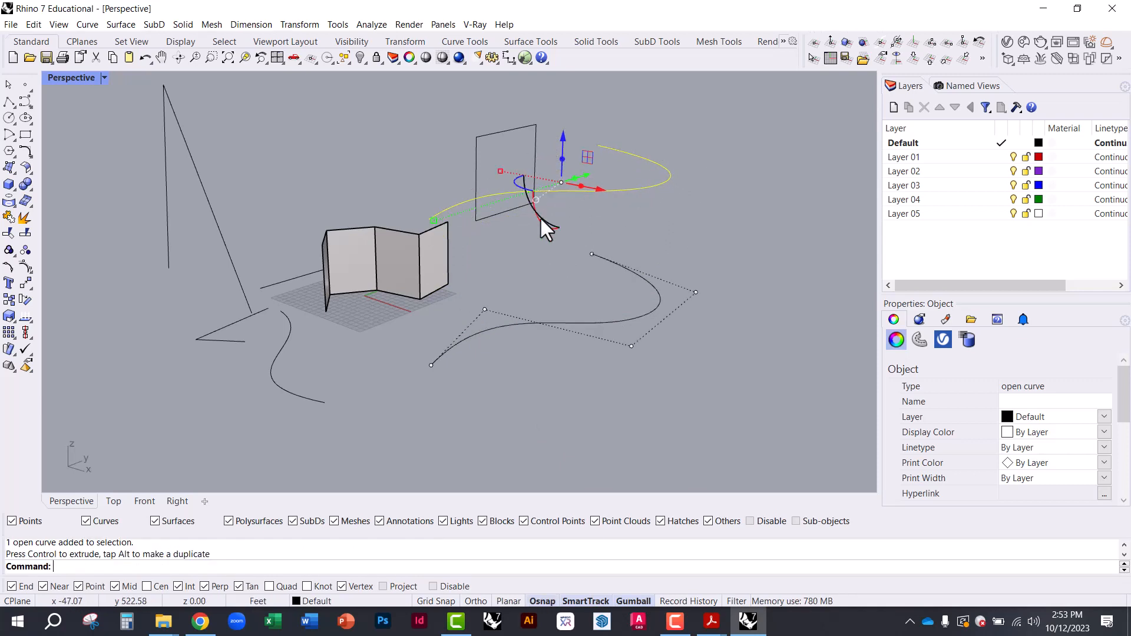
pyautogui.moveTo(541, 219); pyautogui.dragTo(513, 294, button='right')
pyautogui.click(531, 314)
pyautogui.moveTo(498, 341); pyautogui.dragTo(596, 200, button='right')
# - Rotate the upper copy of the curve about the Z axis with the Gumball and clear the selection
pyautogui.click(599, 193)
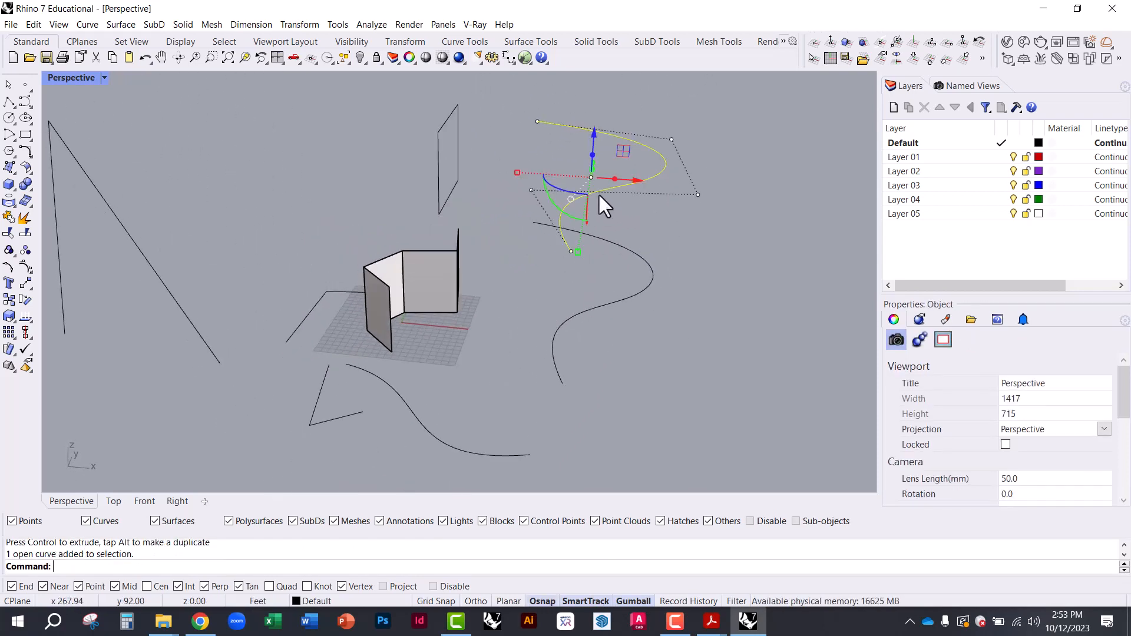
pyautogui.moveTo(550, 187); pyautogui.dragTo(542, 225)
pyautogui.click(580, 278)
pyautogui.scroll(4, 625, 183)
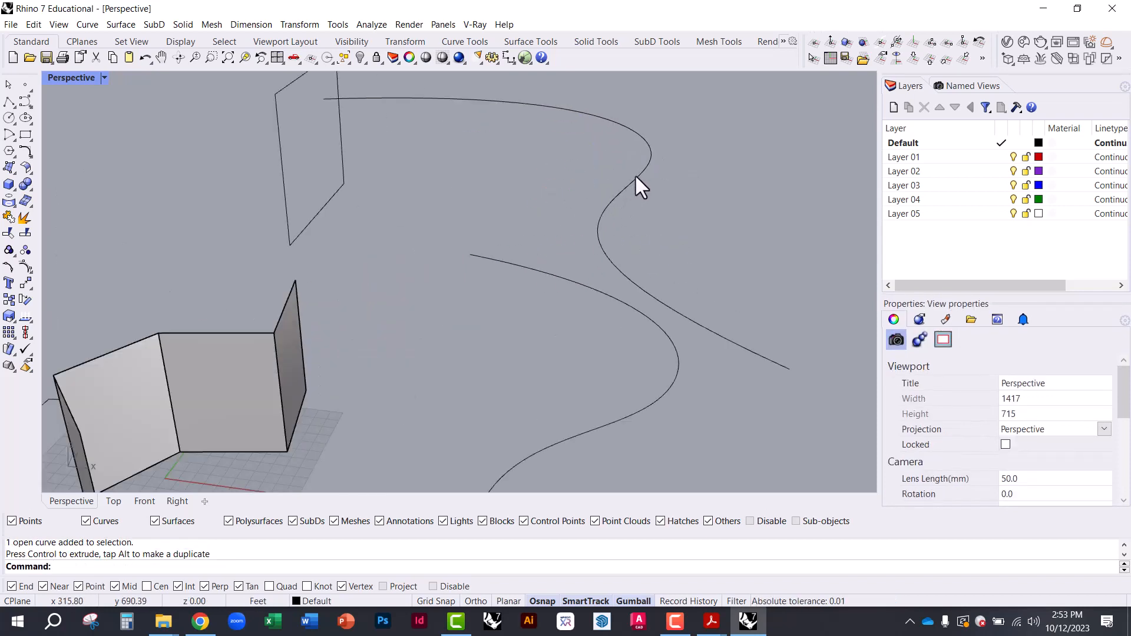
pyautogui.moveTo(467, 288); pyautogui.dragTo(514, 272, button='right')
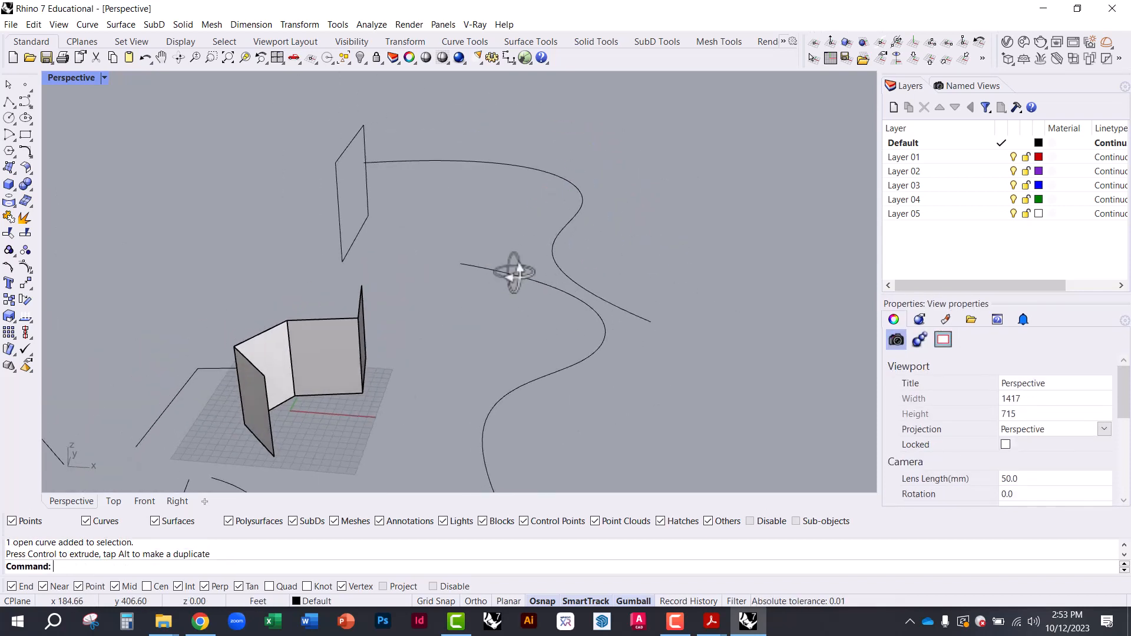
# - Reshape the upper curve by moving its middle control point outward
pyautogui.click(577, 201)
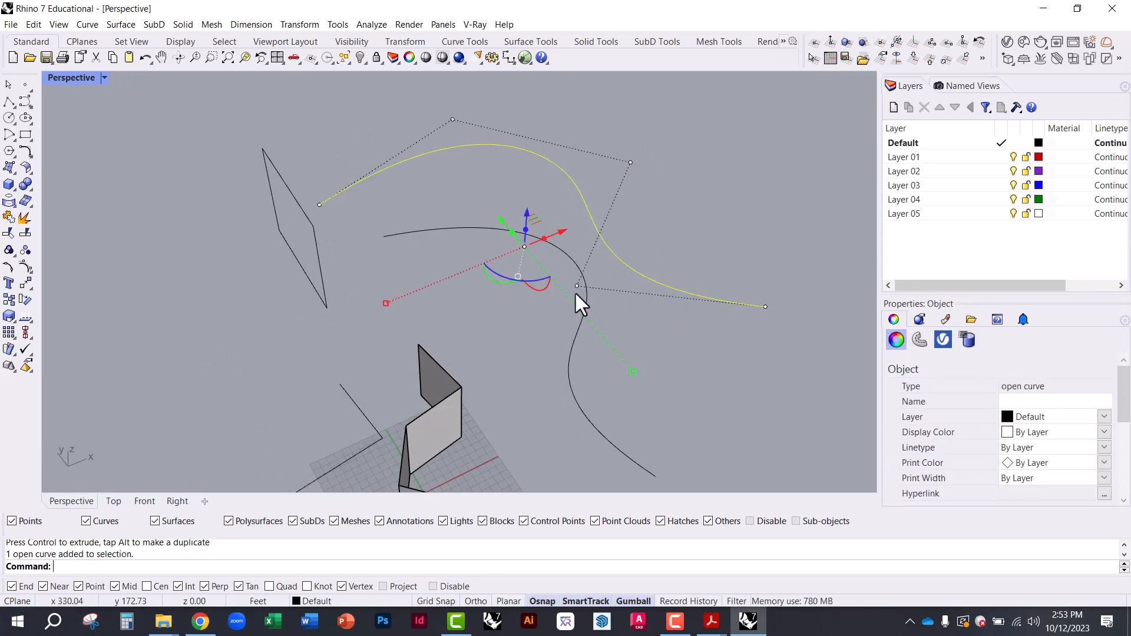
pyautogui.click(631, 163)
pyautogui.moveTo(630, 161); pyautogui.dragTo(558, 113)
pyautogui.moveTo(560, 198); pyautogui.dragTo(630, 261, button='right')
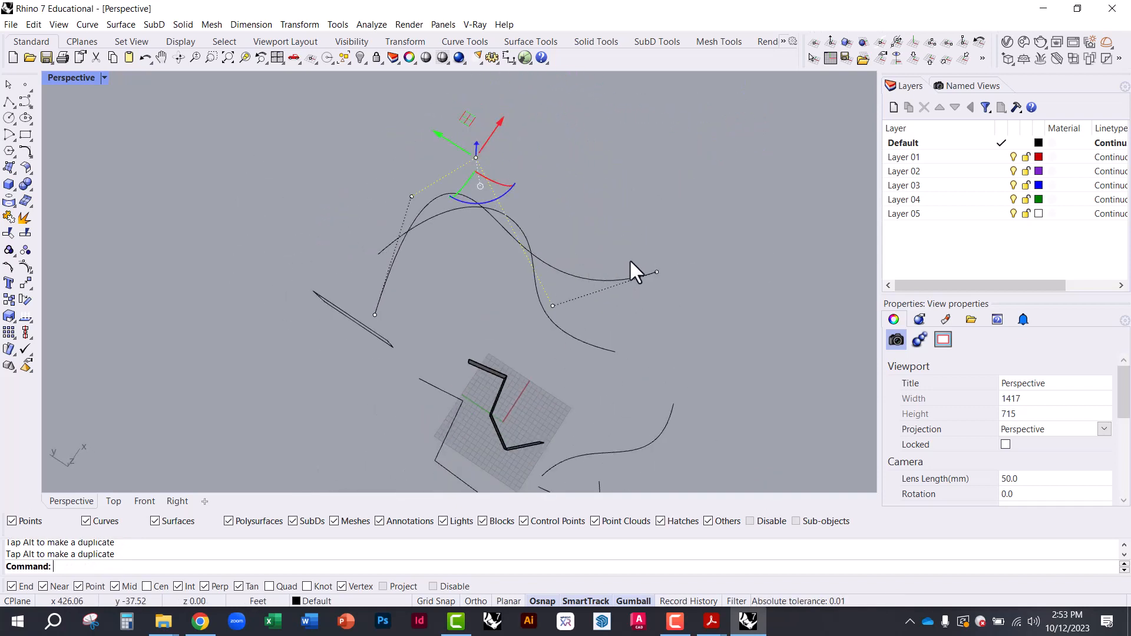
# - Stretch the upper curve by moving the end control point farthest from the upright rectangle outward
pyautogui.click(658, 272)
pyautogui.moveTo(649, 235); pyautogui.dragTo(713, 304)
pyautogui.click(590, 256)
pyautogui.moveTo(639, 385); pyautogui.dragTo(485, 326, button='right')
pyautogui.moveTo(439, 192); pyautogui.dragTo(413, 347, button='right')
# - Move the upper curve's second control point, next to the end near the rectangle, outward and clear the selection
pyautogui.click(461, 215)
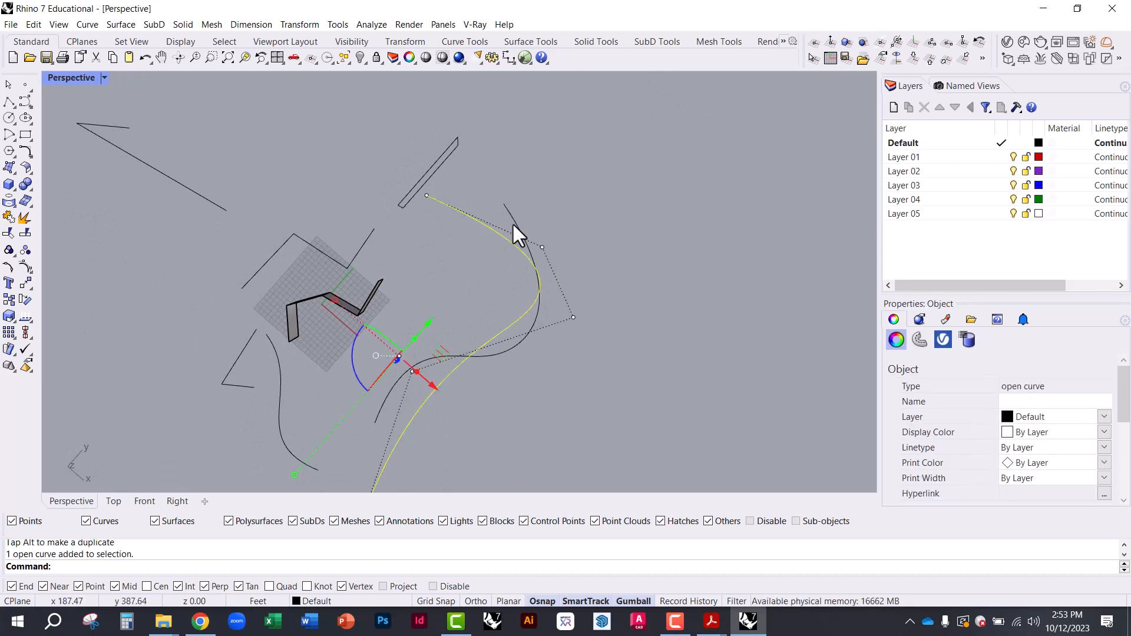
pyautogui.click(542, 247)
pyautogui.moveTo(581, 238); pyautogui.dragTo(627, 220)
pyautogui.moveTo(601, 277); pyautogui.dragTo(397, 338, button='right')
pyautogui.press('Escape')
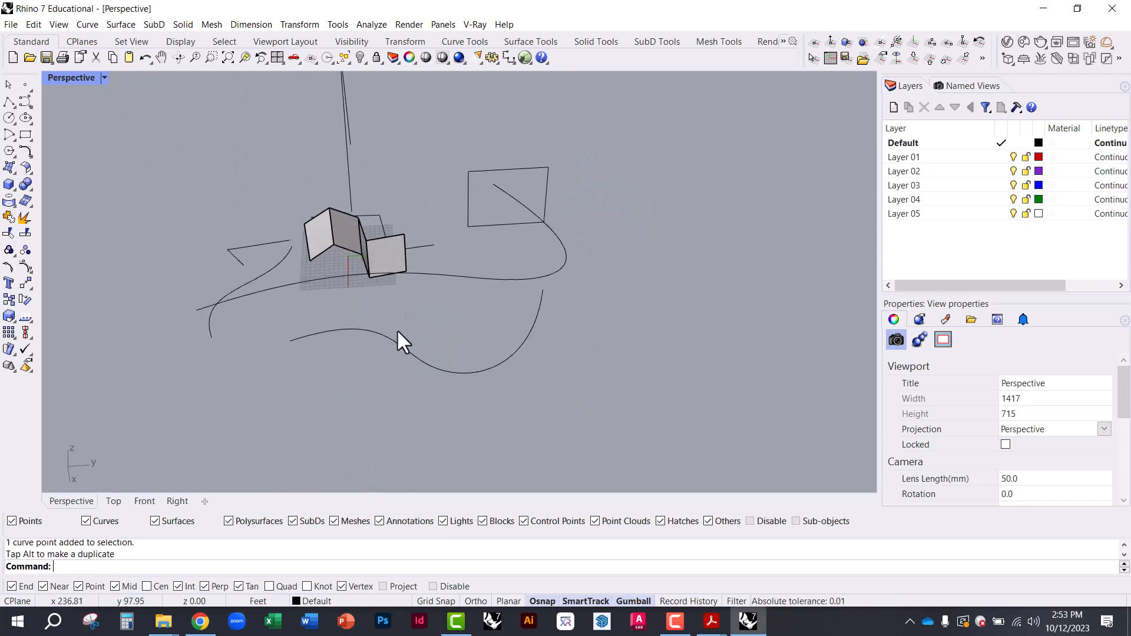
# - Loft a surface between the lower S-shaped curve and the reshaped upper curve, using Normal style and Do not simplify
pyautogui.click(375, 335)
pyautogui.click(439, 276)
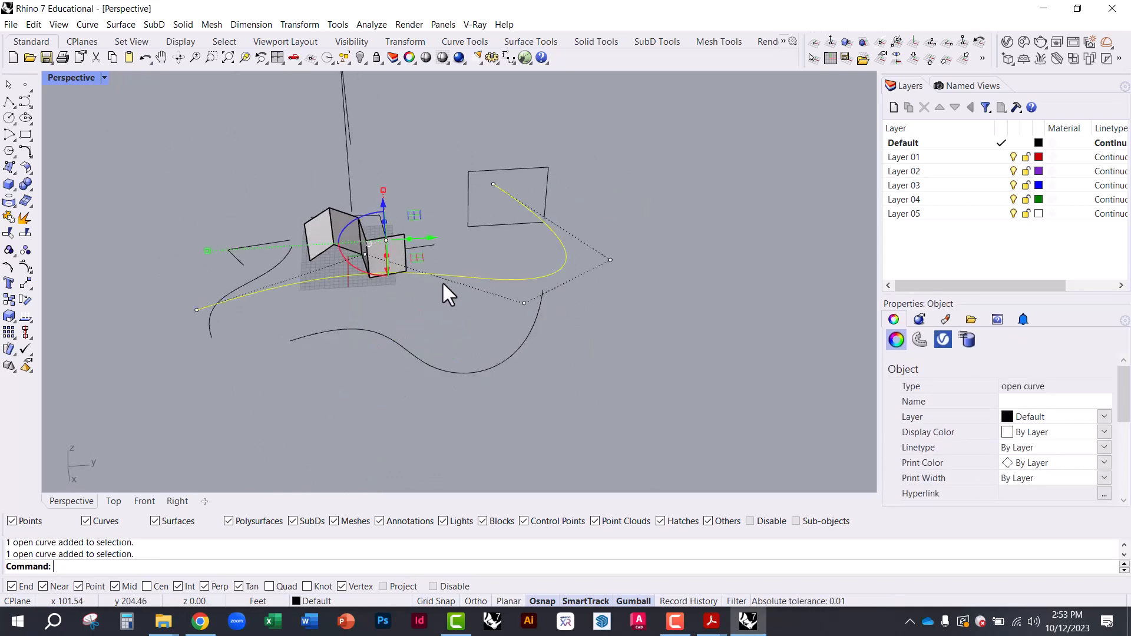
pyautogui.click(426, 361)
pyautogui.scroll(4, 411, 312)
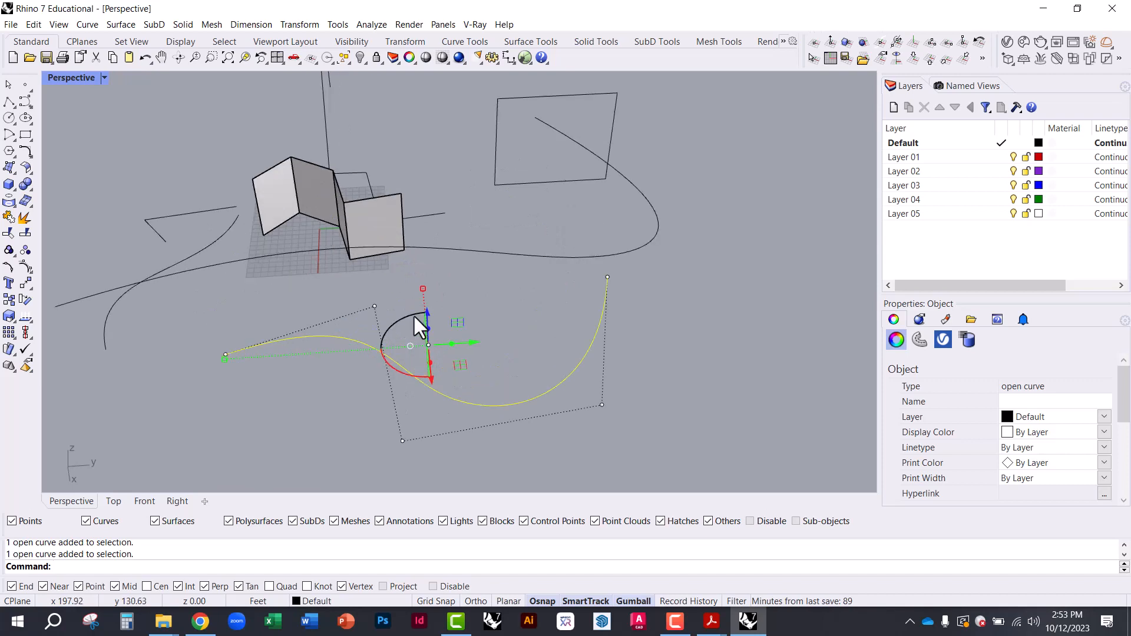
pyautogui.press('Escape')
pyautogui.moveTo(533, 341); pyautogui.dragTo(459, 290, button='right')
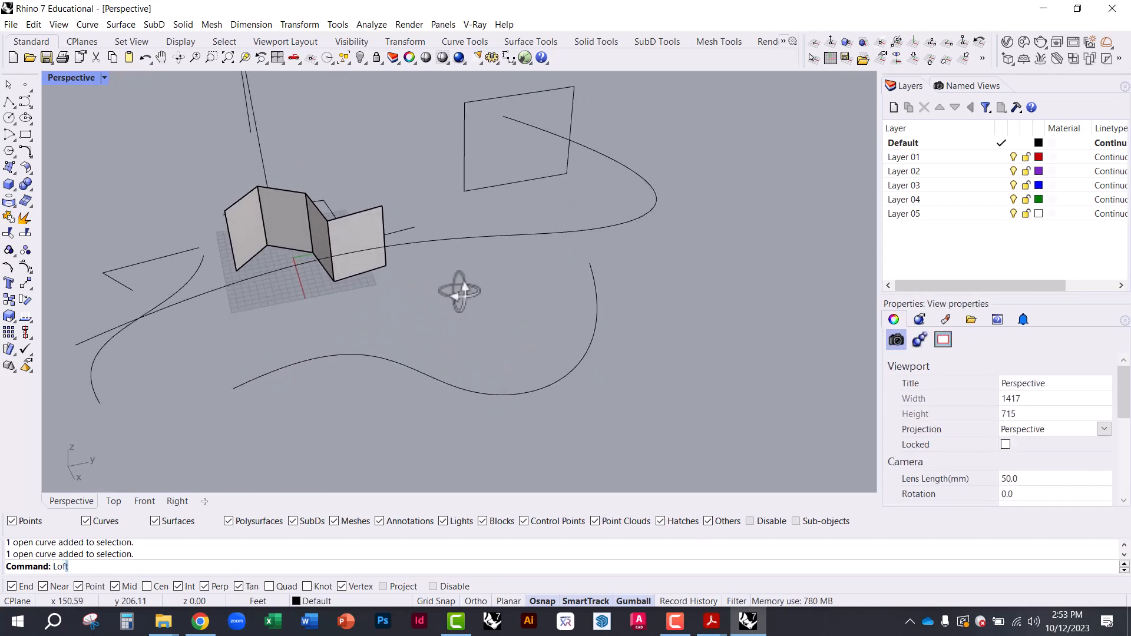
pyautogui.press('Return')
pyautogui.click(375, 358)
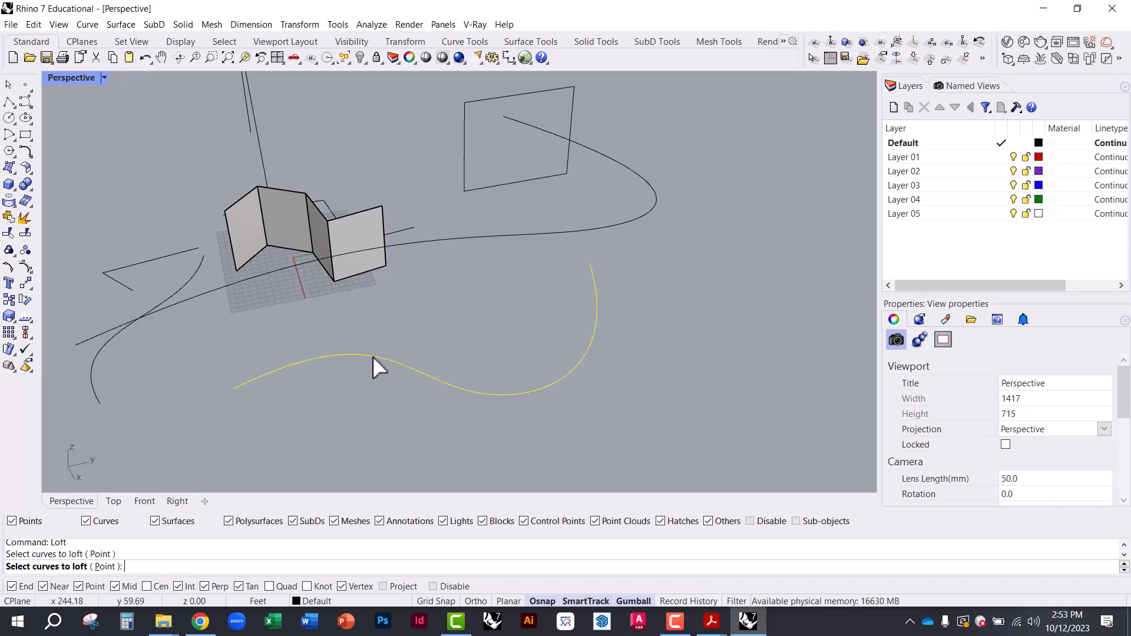
pyautogui.click(439, 244)
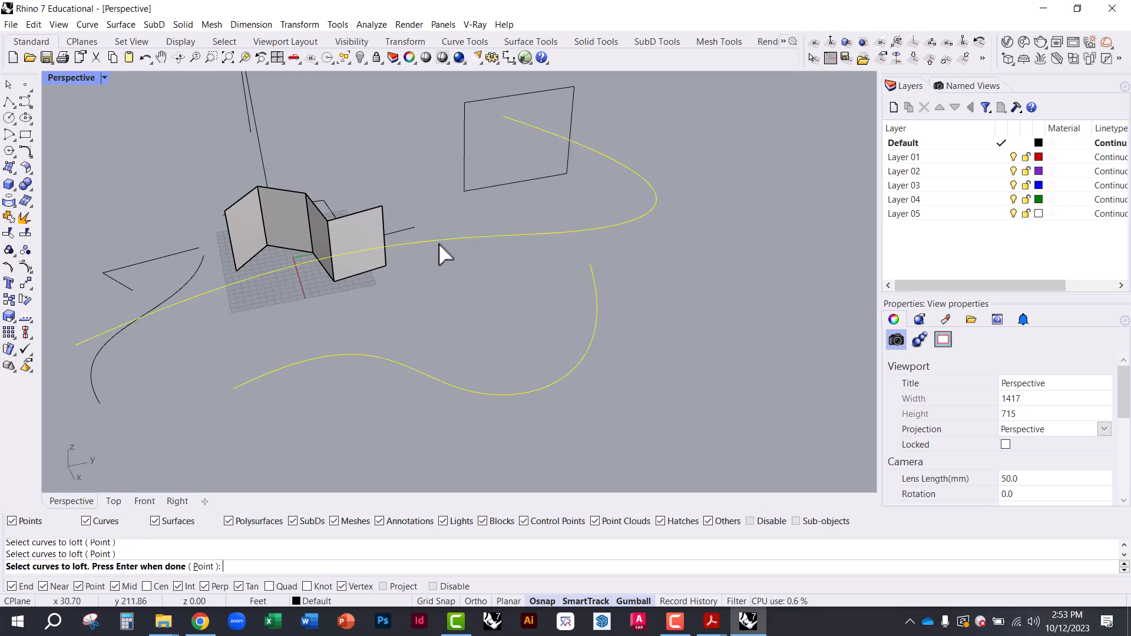
pyautogui.press('Return')
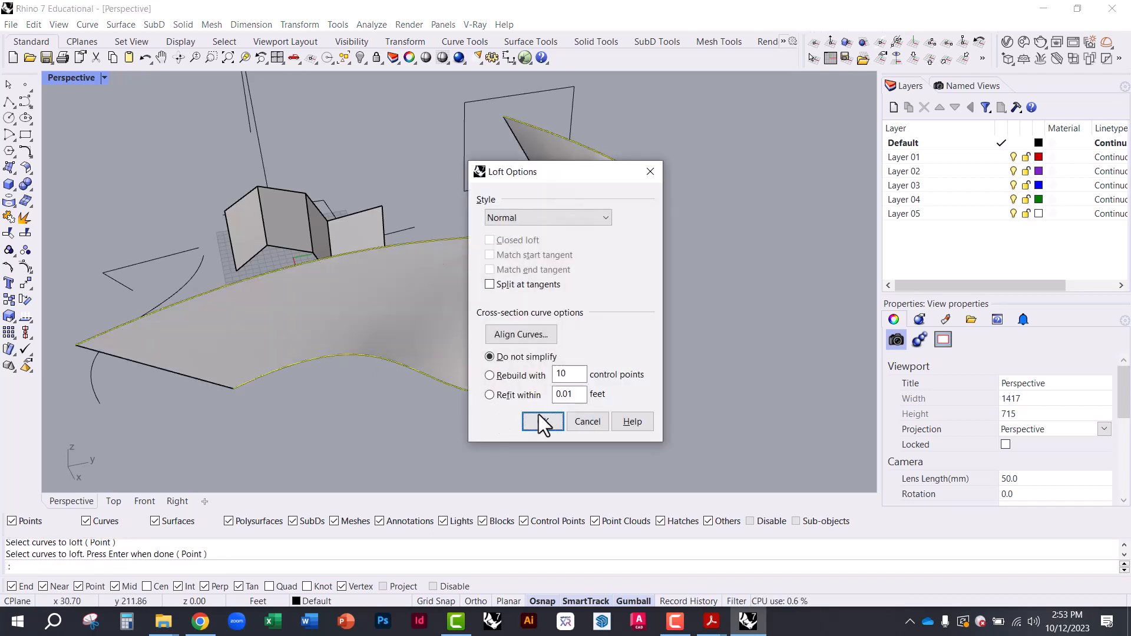
pyautogui.click(541, 422)
pyautogui.moveTo(519, 351); pyautogui.dragTo(659, 305, button='right')
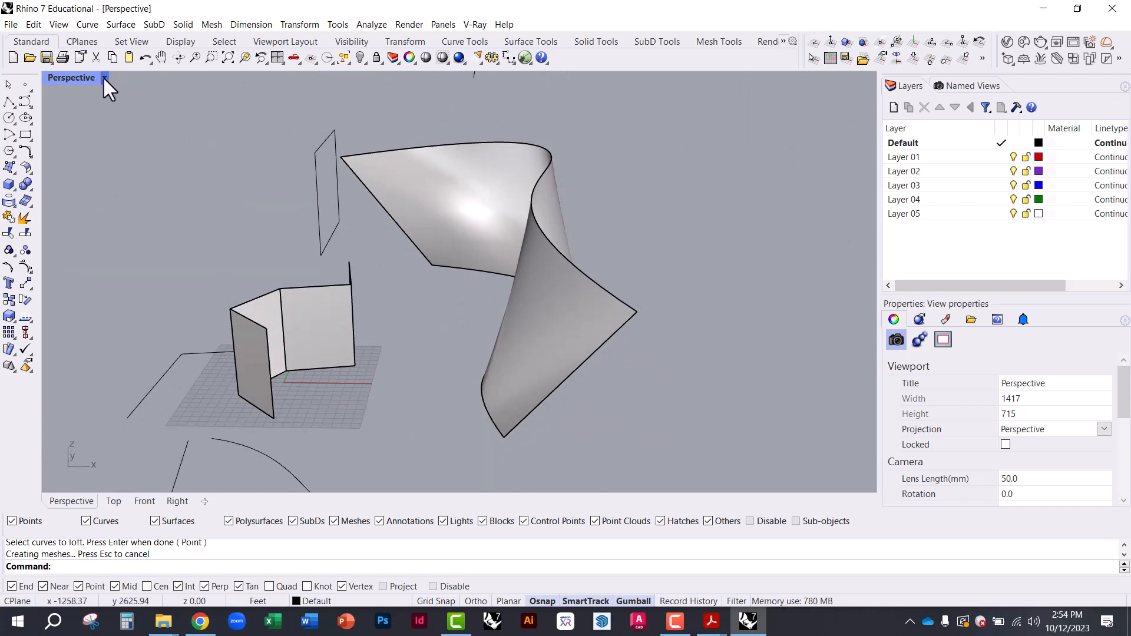
# - Create a flat four-sided surface from four corner points on the open ground beyond the lofted surface
pyautogui.click(530, 42)
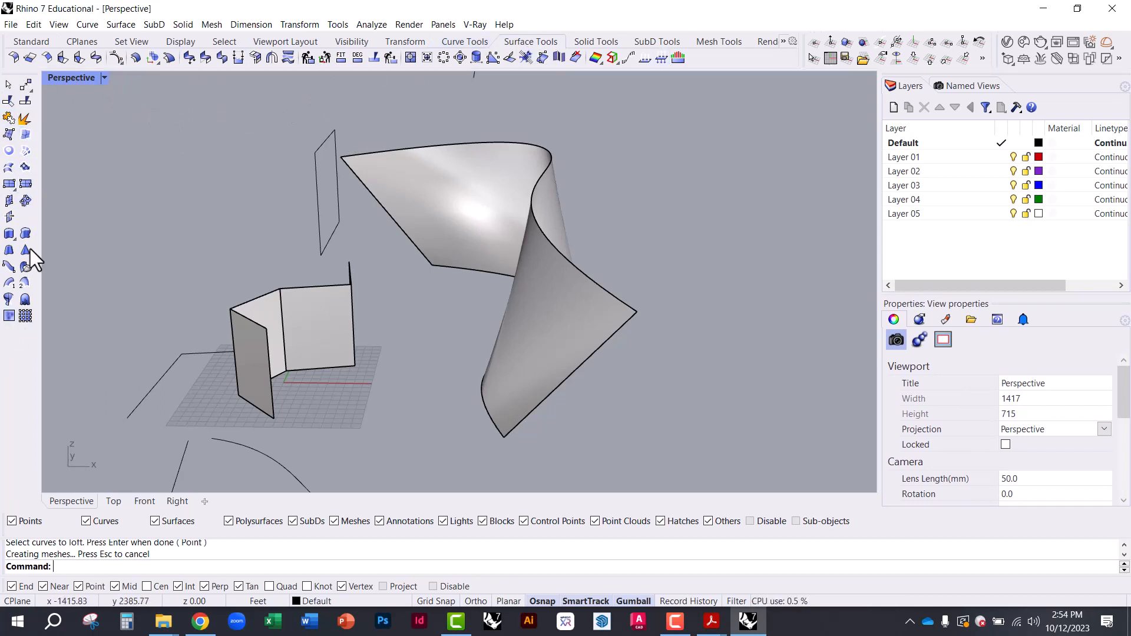
pyautogui.click(14, 190)
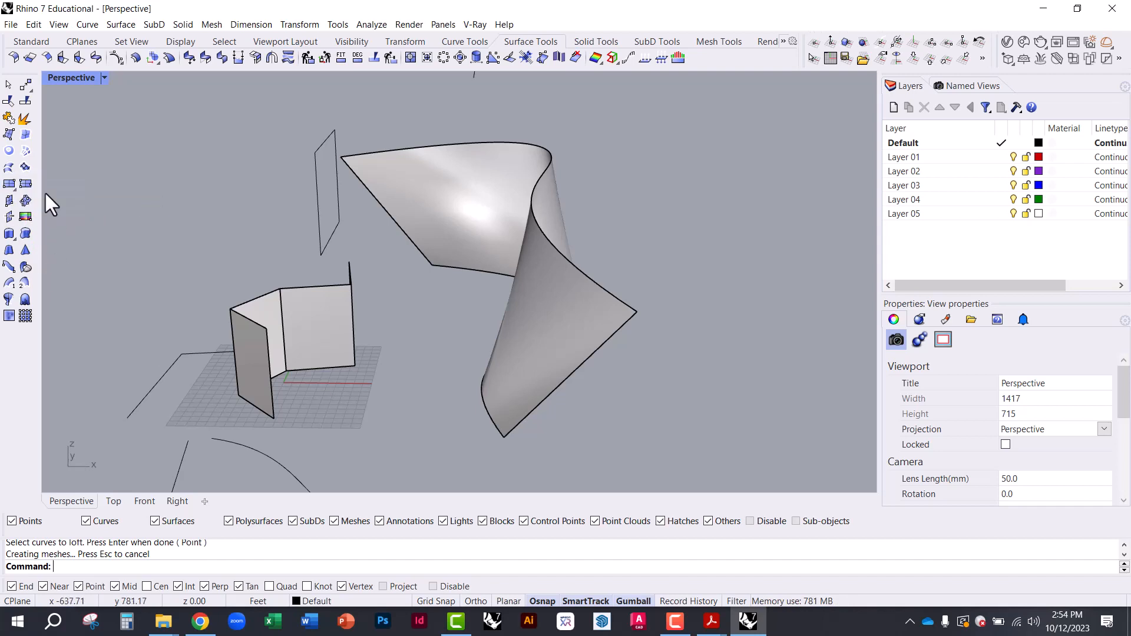
pyautogui.click(9, 134)
pyautogui.scroll(-1, 167, 170)
pyautogui.scroll(-2, 168, 169)
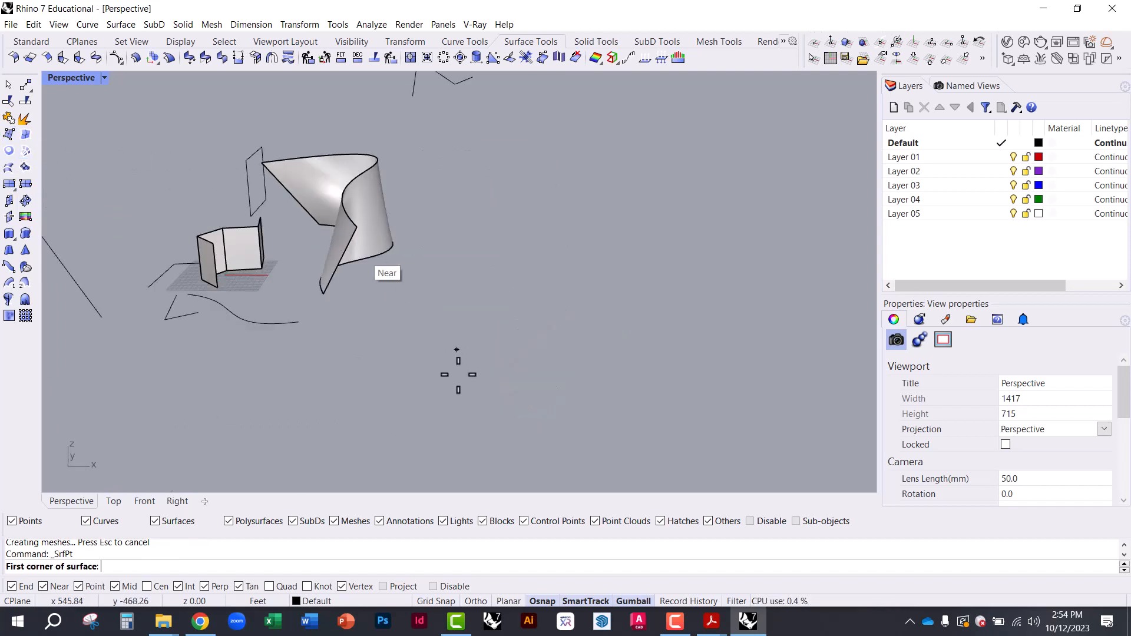
pyautogui.click(451, 387)
pyautogui.click(472, 293)
pyautogui.click(572, 302)
pyautogui.click(613, 395)
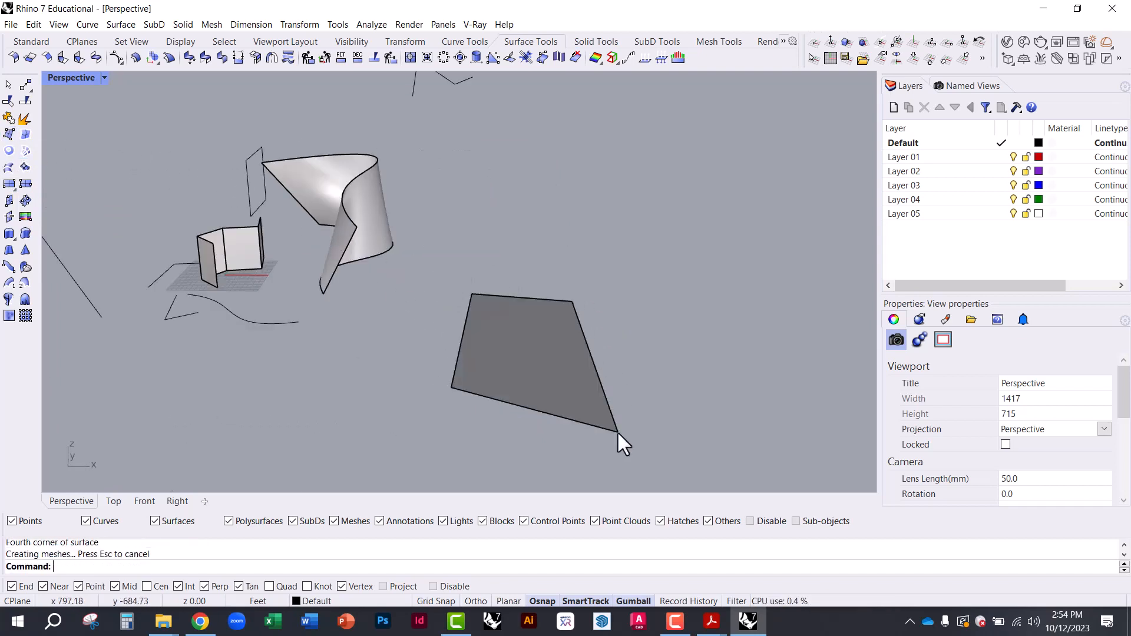
# - Select the flat four-sided surface on the open ground and turn on its control points
pyautogui.moveTo(617, 431)
pyautogui.mouseDown(button='right')
pyautogui.moveTo(575, 374)
pyautogui.moveTo(595, 336)
pyautogui.moveTo(613, 436)
pyautogui.mouseUp(button='right')
pyautogui.click(602, 372)
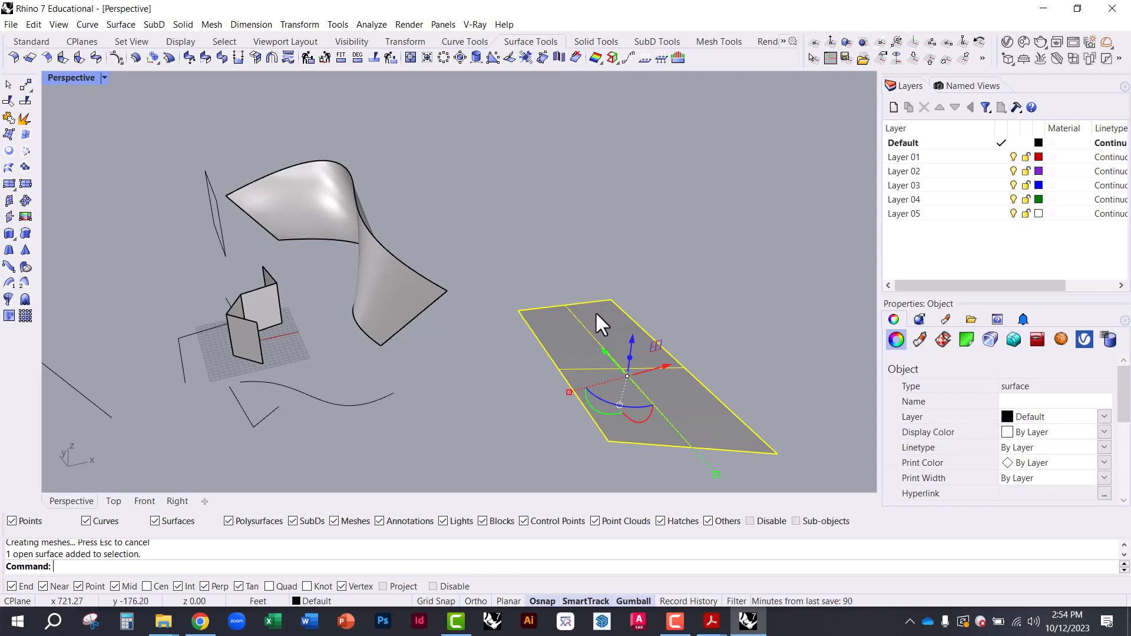
pyautogui.click(628, 273)
pyautogui.moveTo(613, 330); pyautogui.dragTo(546, 349, button='right')
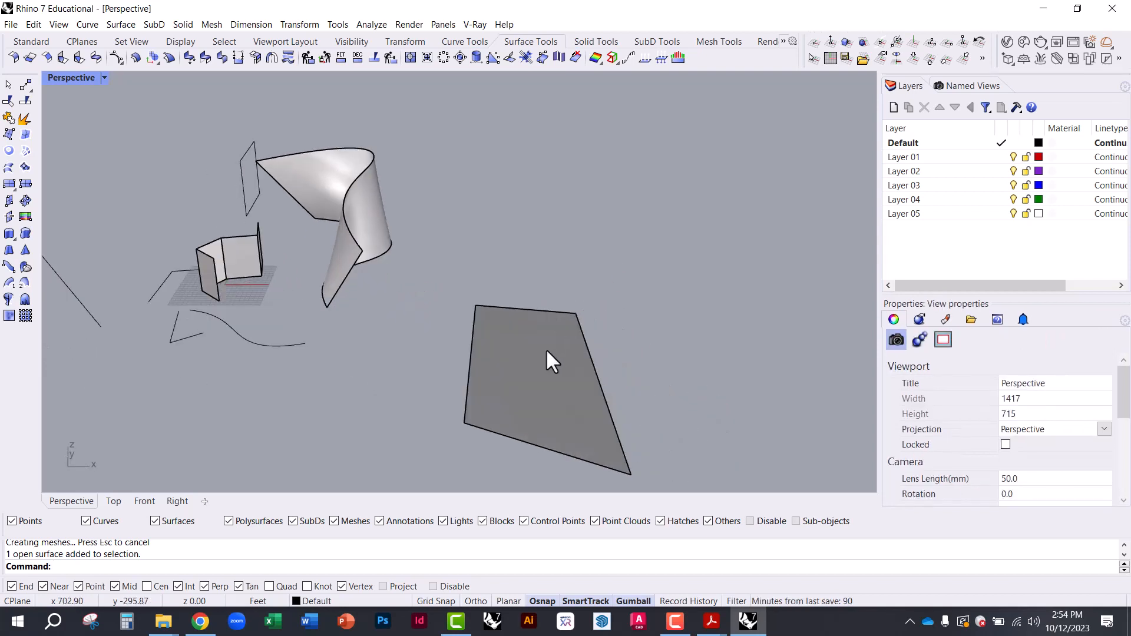
pyautogui.click(545, 350)
pyautogui.moveTo(577, 399); pyautogui.dragTo(591, 430, button='right')
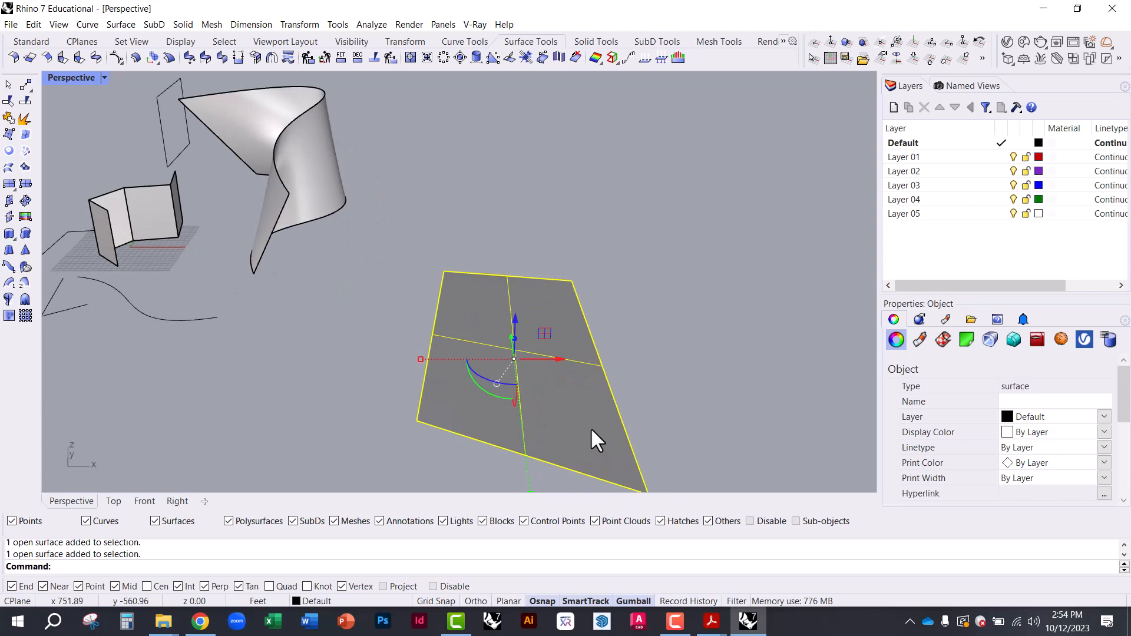
pyautogui.write('PointsOn')
pyautogui.press('Return')
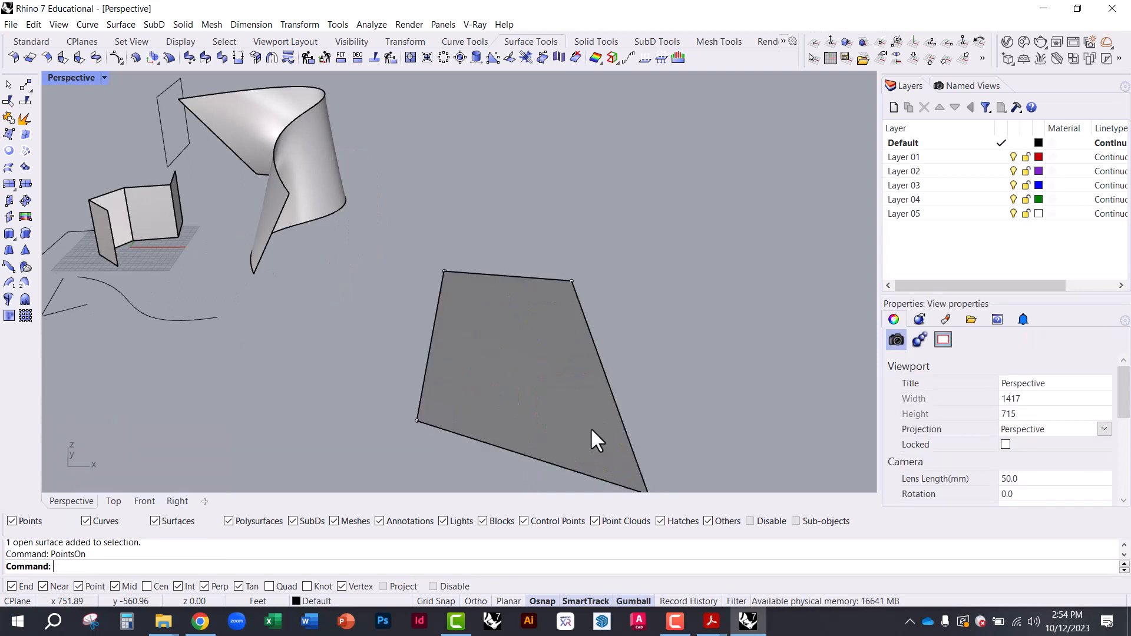
# - Raise the four-sided surface's corner point nearest the lofted surface and shift it along the X direction
pyautogui.click(442, 270)
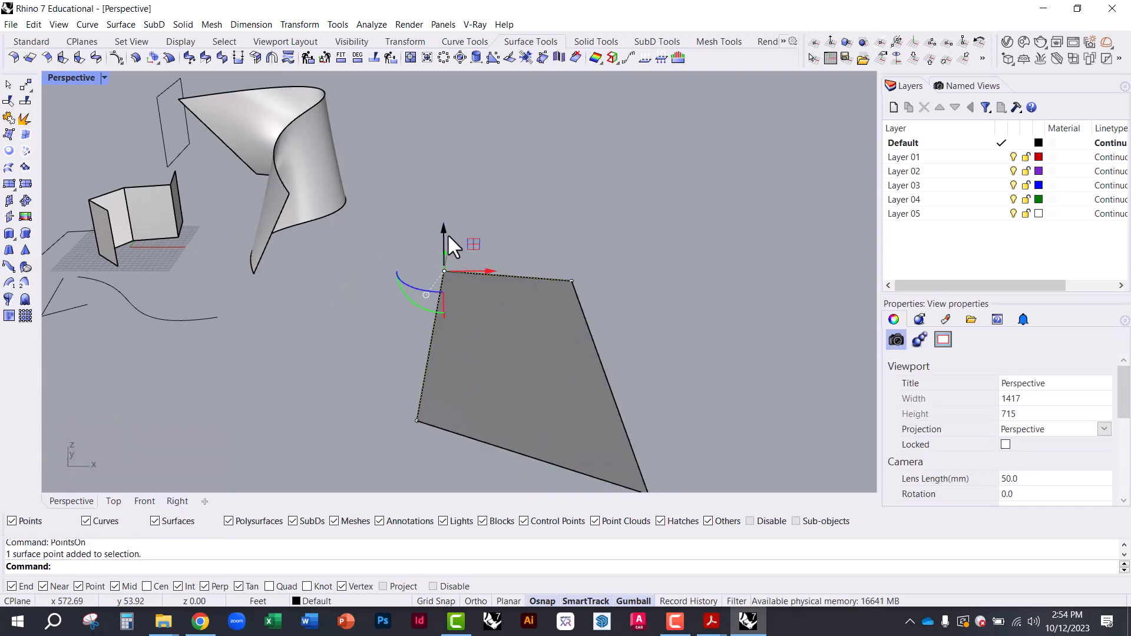
pyautogui.moveTo(447, 233); pyautogui.dragTo(451, 177)
pyautogui.moveTo(474, 219); pyautogui.dragTo(520, 224)
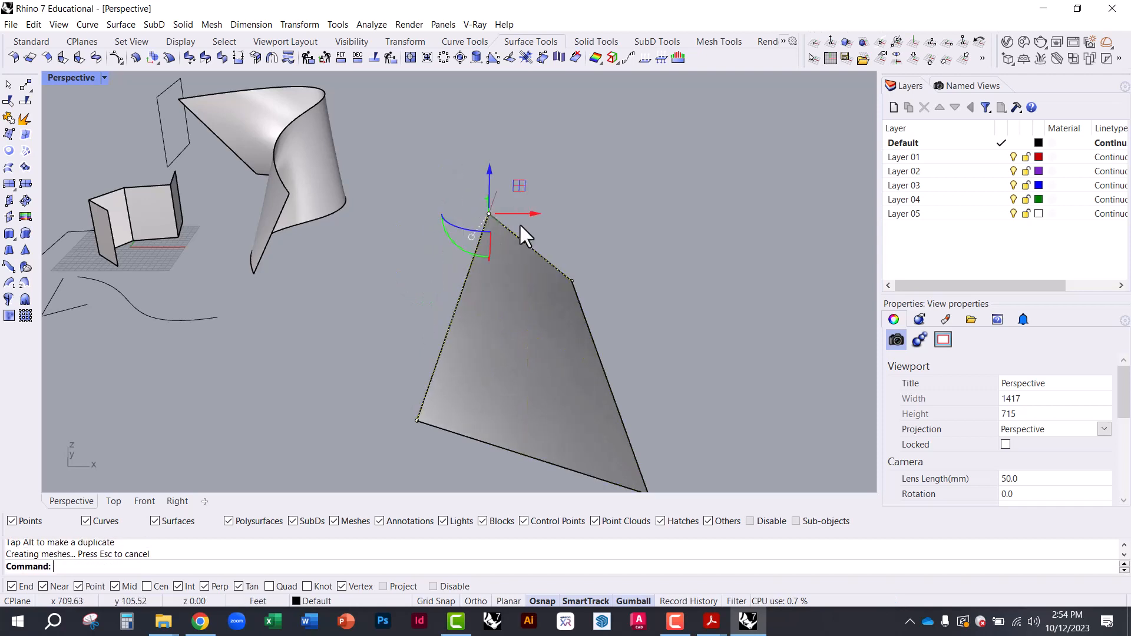
pyautogui.moveTo(505, 287); pyautogui.dragTo(728, 286, button='right')
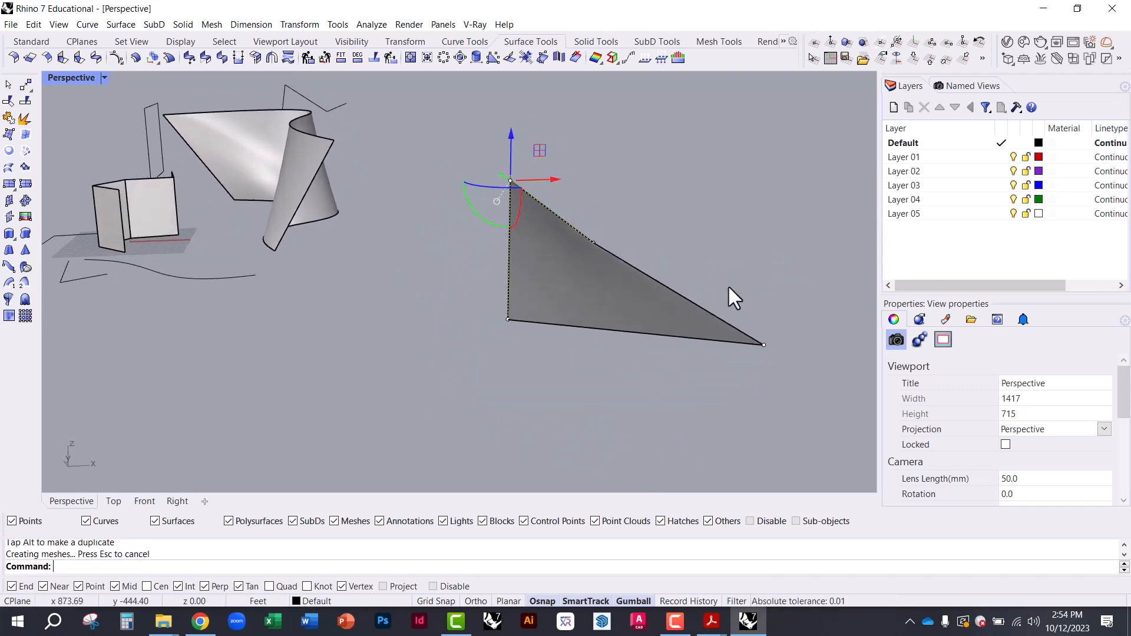
# - Raise the four-sided surface's diagonally opposite corner point, shift it along the Y direction, and clear the selection
pyautogui.moveTo(729, 287); pyautogui.dragTo(690, 350)
pyautogui.moveTo(668, 311); pyautogui.dragTo(631, 154)
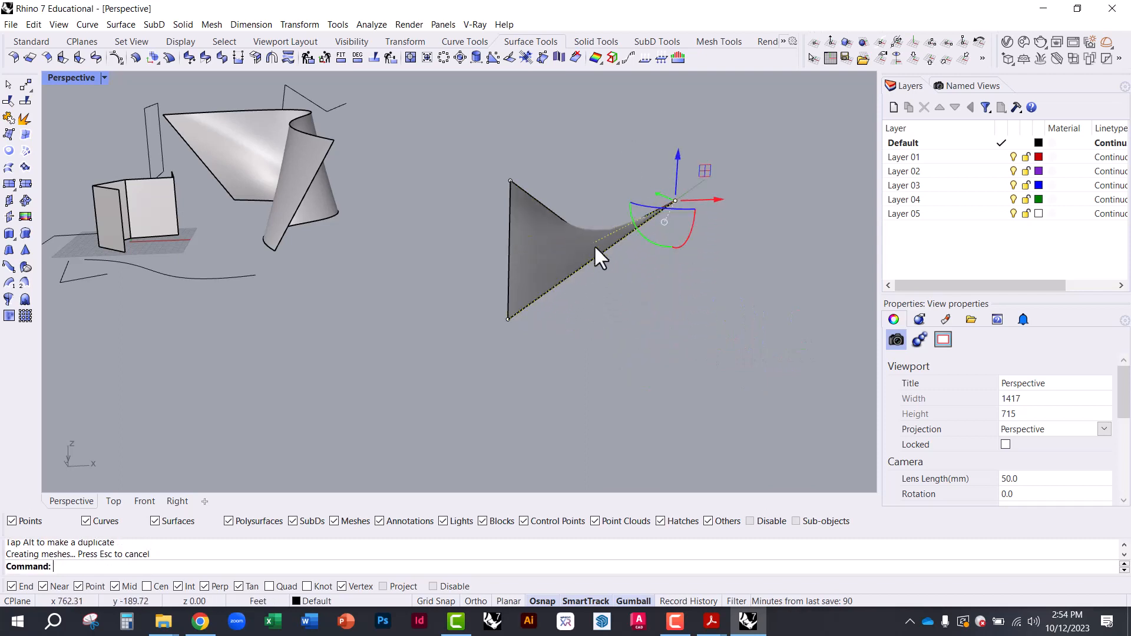
pyautogui.moveTo(594, 245); pyautogui.dragTo(451, 336, button='right')
pyautogui.scroll(-7, 510, 364)
pyautogui.scroll(7, 312, 406)
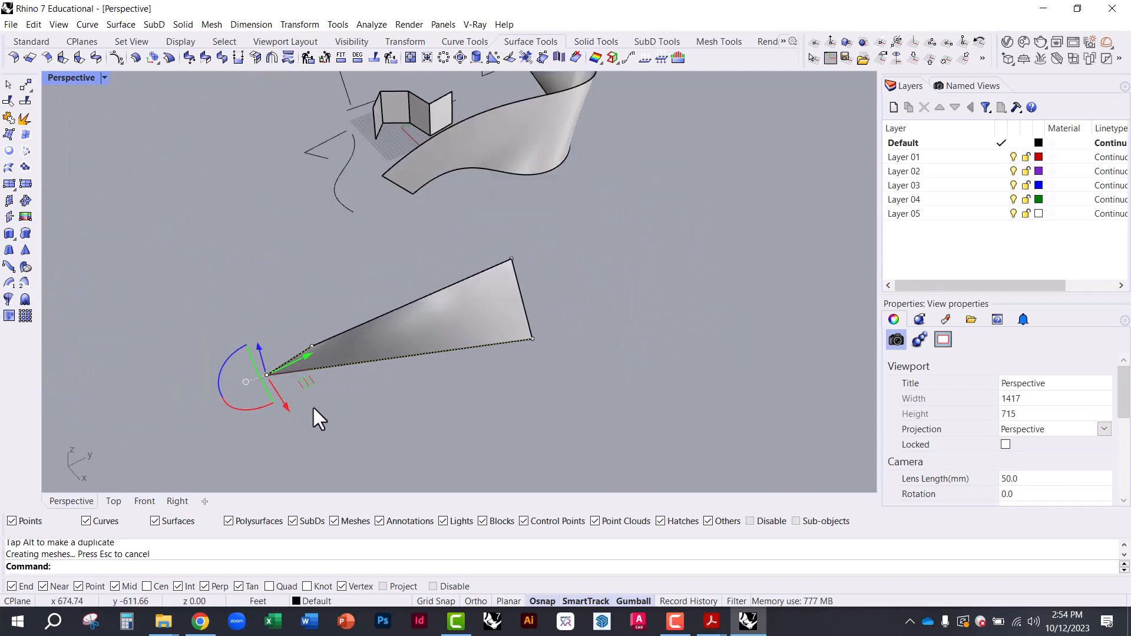
pyautogui.moveTo(297, 344); pyautogui.dragTo(478, 363)
pyautogui.click(440, 416)
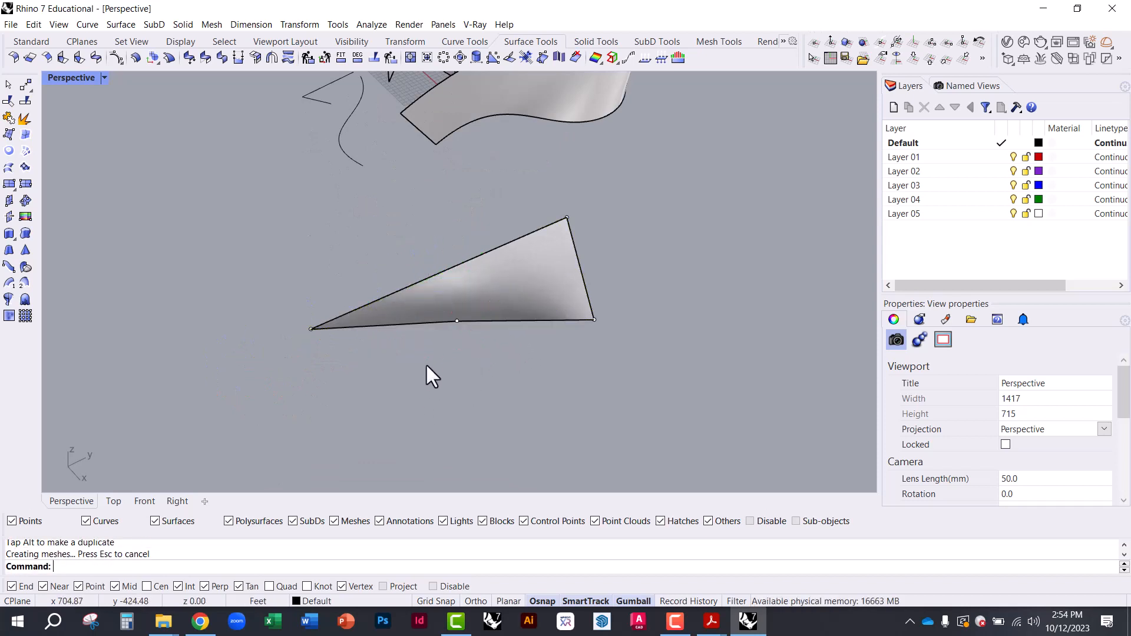
# - Examine the lofted surface between the two S-shaped curves from several sides
pyautogui.moveTo(502, 326); pyautogui.dragTo(614, 342, button='right')
pyautogui.scroll(5, 413, 136)
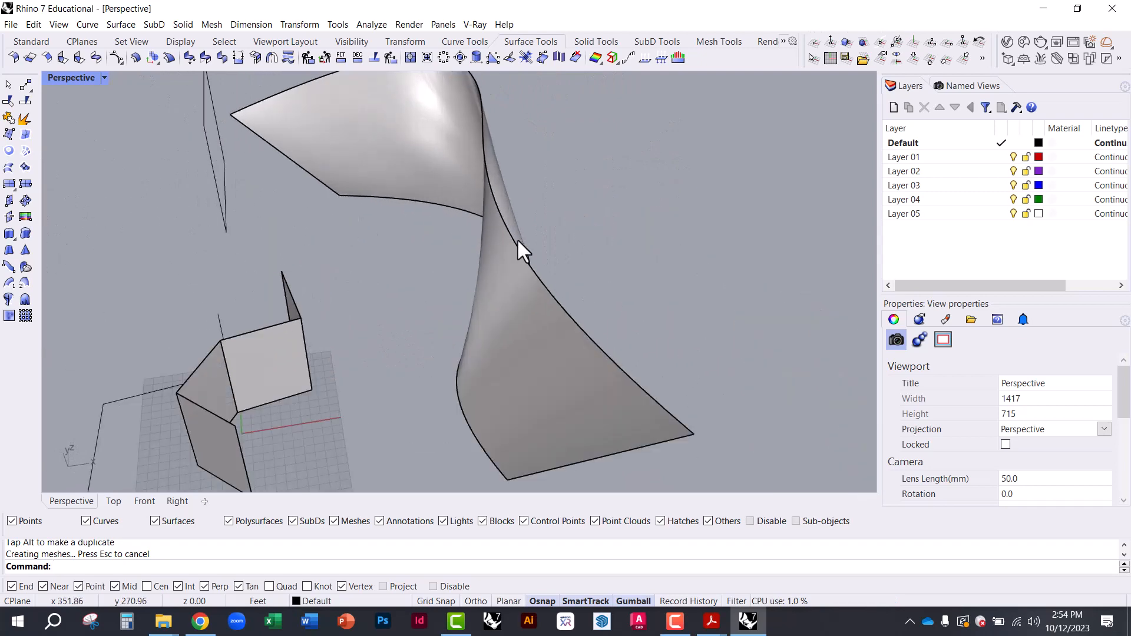
pyautogui.moveTo(518, 241); pyautogui.dragTo(377, 281, button='right')
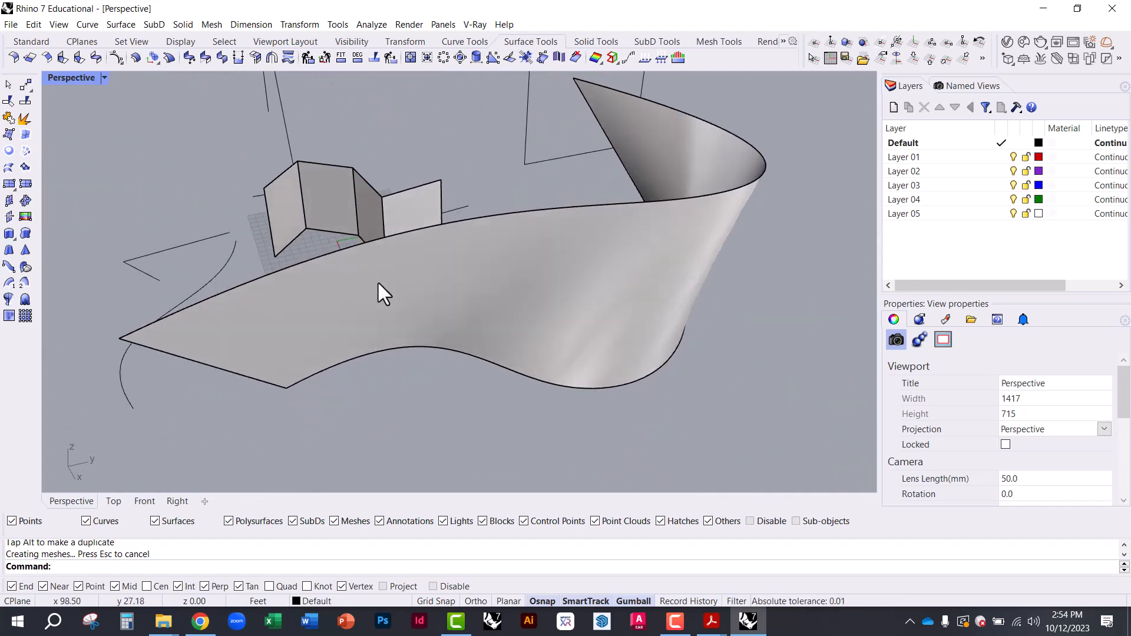
pyautogui.click(472, 288)
pyautogui.click(297, 424)
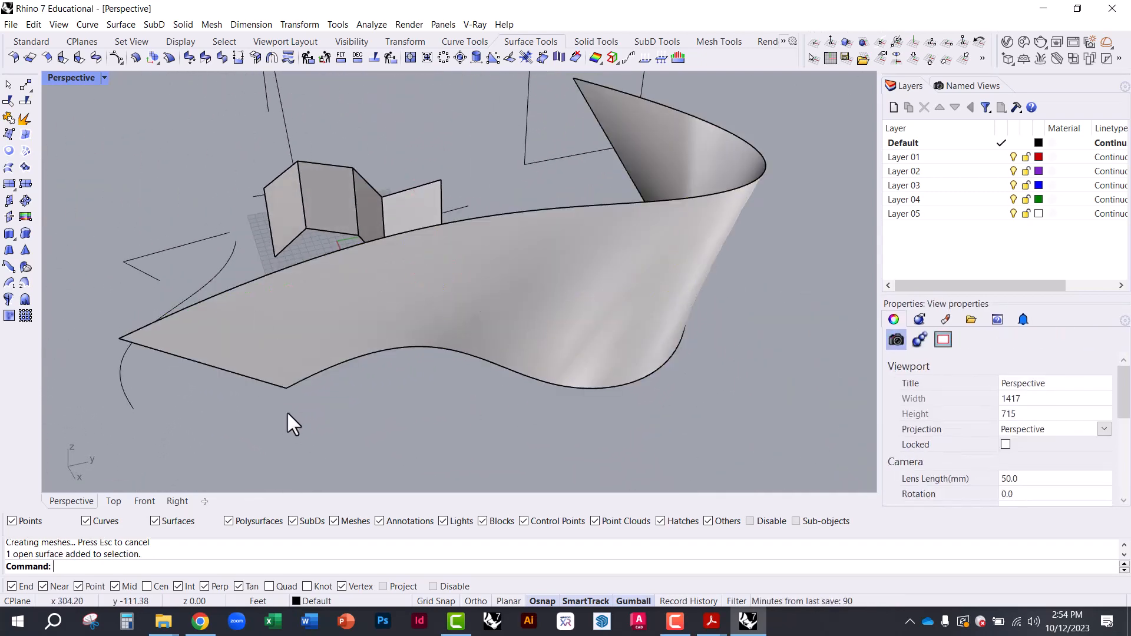
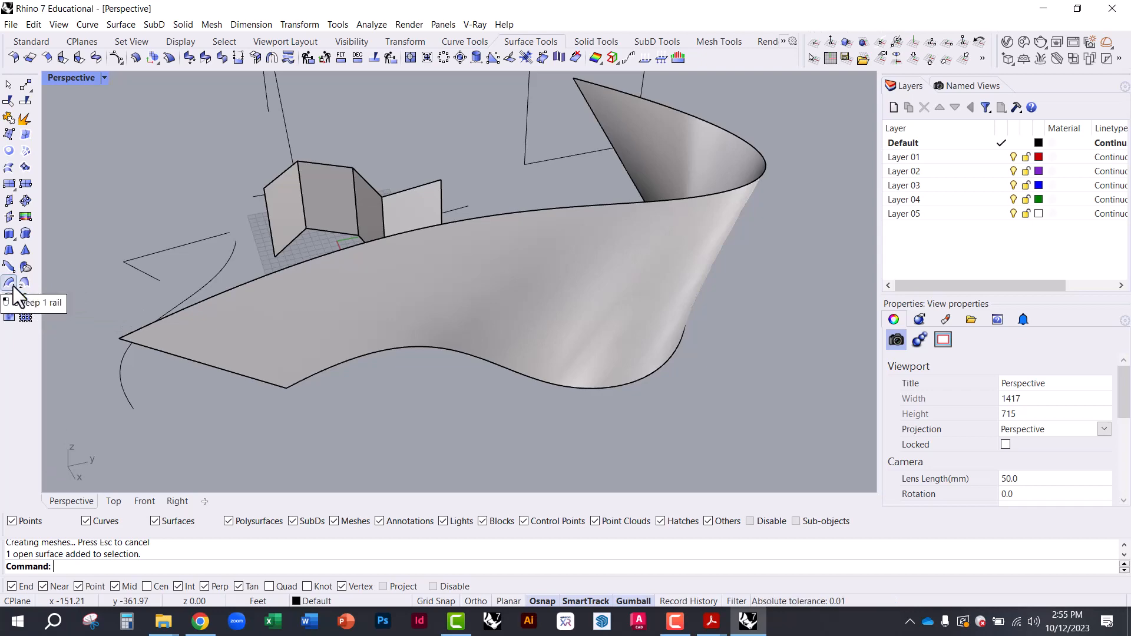
pyautogui.scroll(-4, 218, 290)
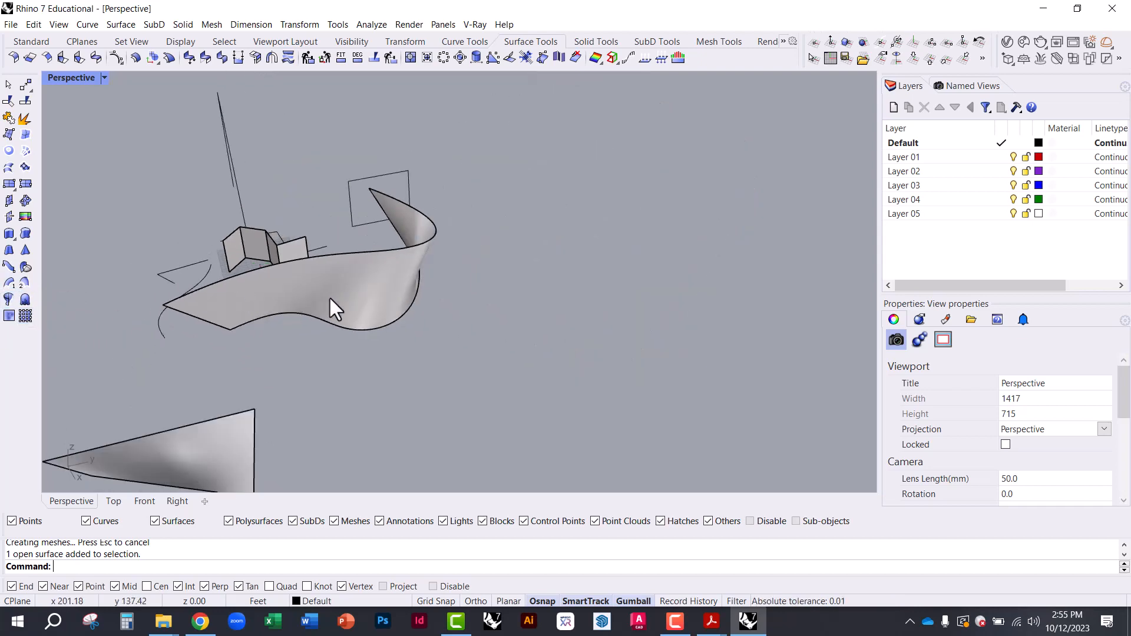
# - Delete the lofted surface, keeping the upper and lower S-shaped curves
pyautogui.click(384, 299)
pyautogui.moveTo(316, 290); pyautogui.dragTo(380, 366, button='right')
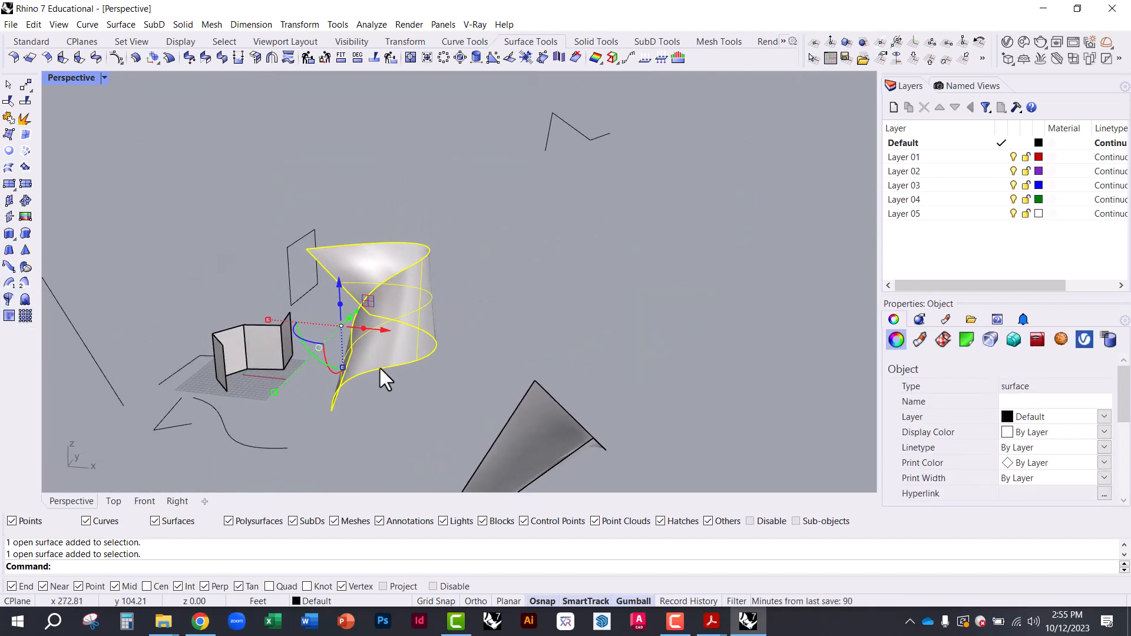
pyautogui.scroll(5, 380, 365)
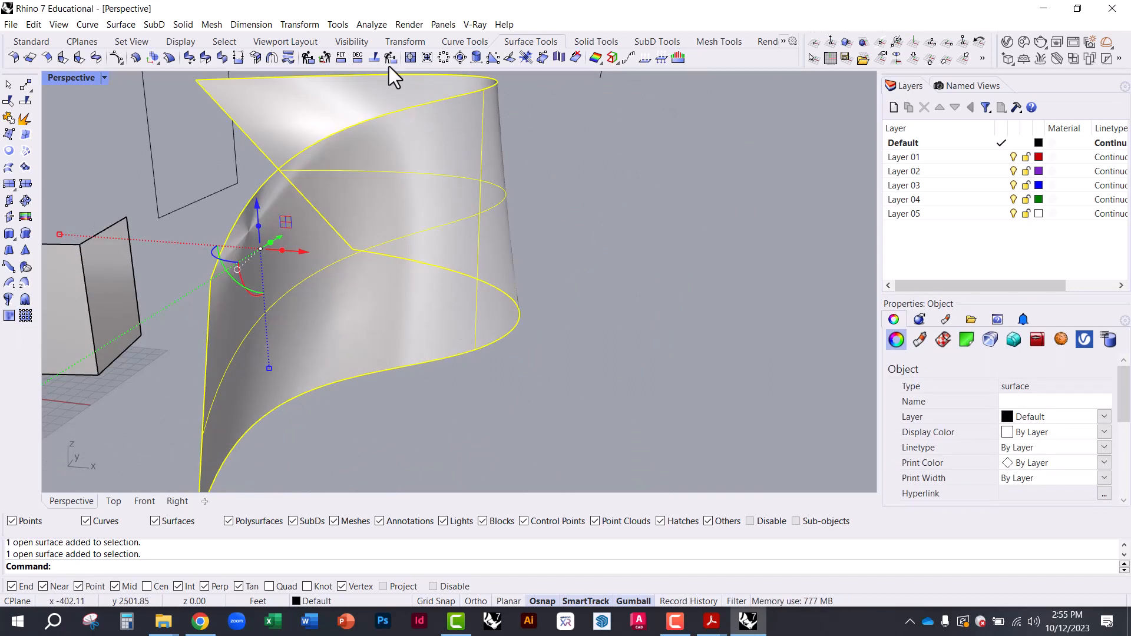
pyautogui.press('Escape')
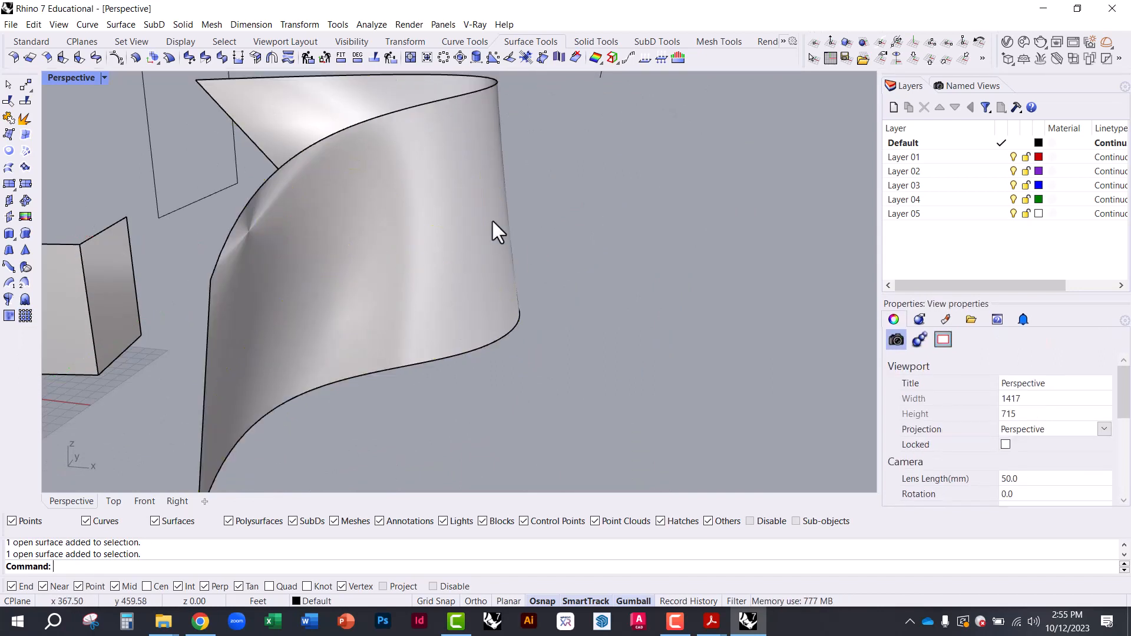
pyautogui.click(475, 205)
pyautogui.press('Delete')
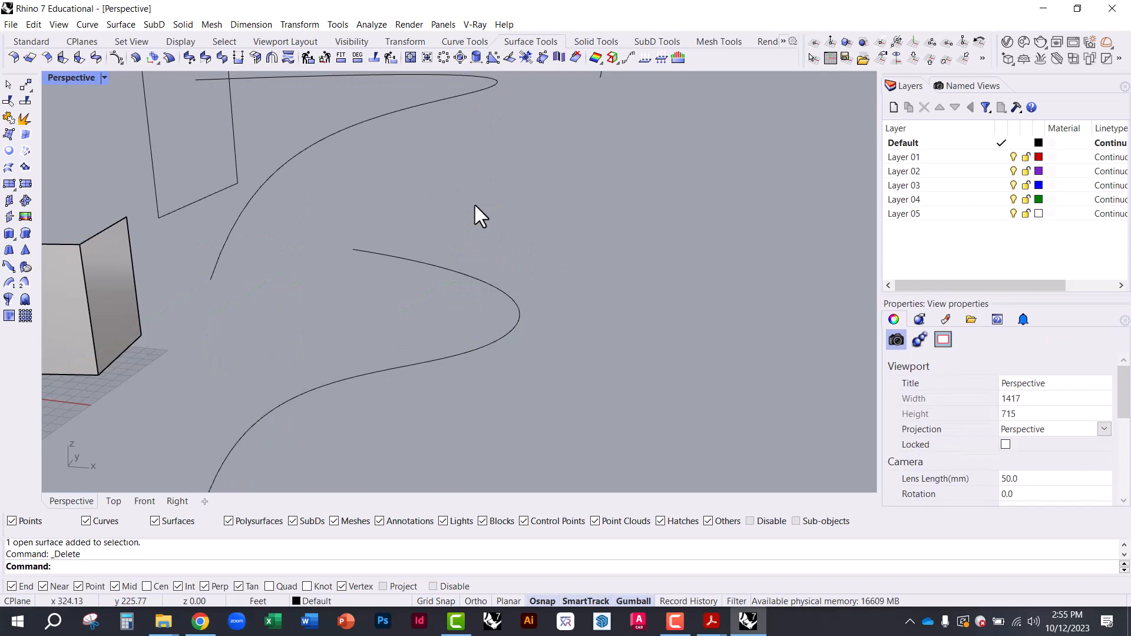
# - Draw a three-point degree 3 control point curve from the upper S-shaped curve's end to the lower curve's matching end
pyautogui.scroll(-5, 515, 251)
pyautogui.scroll(8, 506, 258)
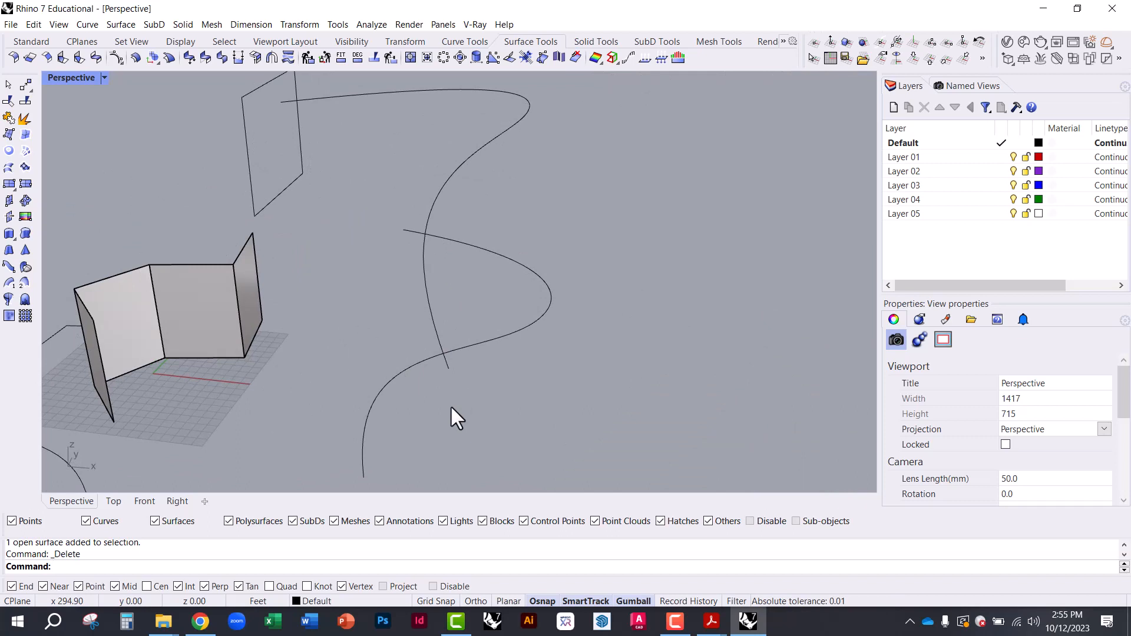
pyautogui.write('Curve')
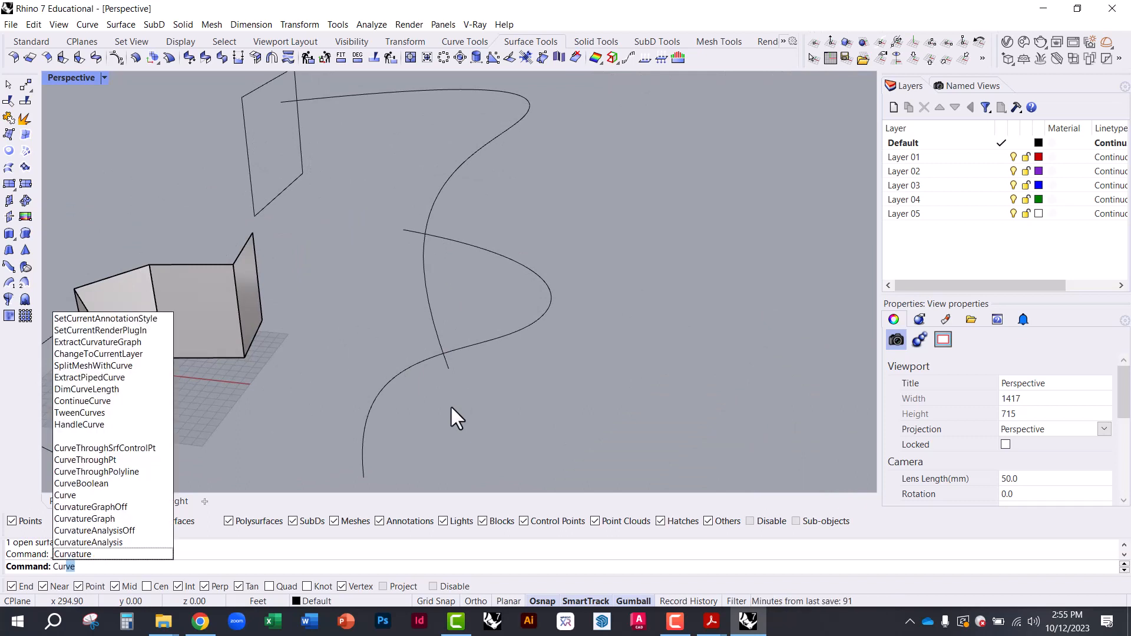
pyautogui.press('Return')
pyautogui.click(449, 368)
pyautogui.click(467, 418)
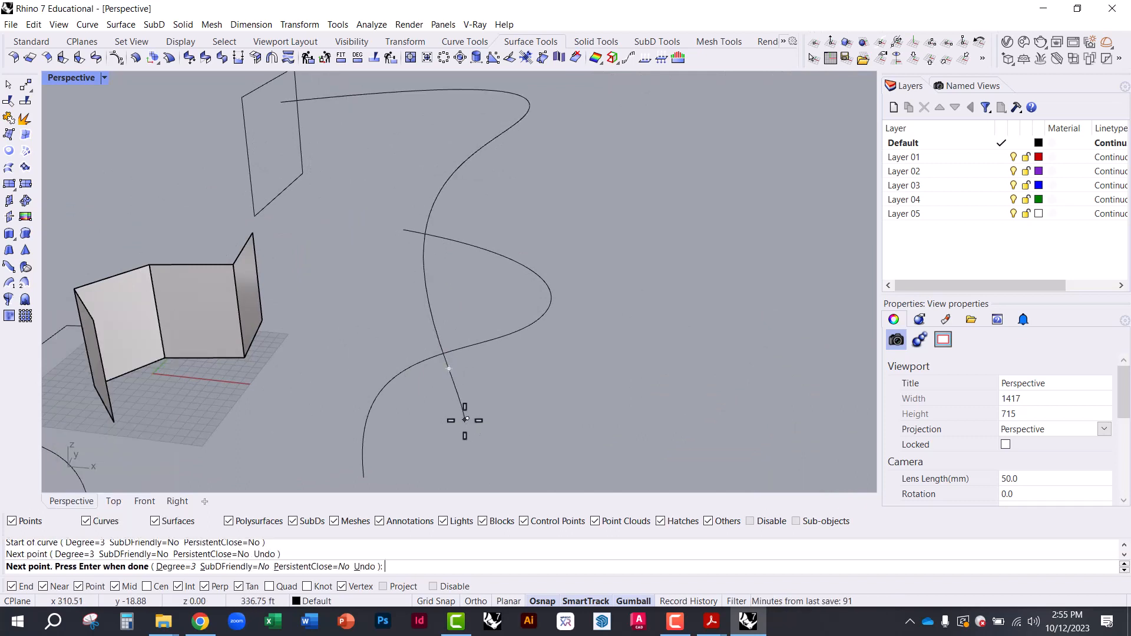
pyautogui.click(363, 478)
pyautogui.press('Return')
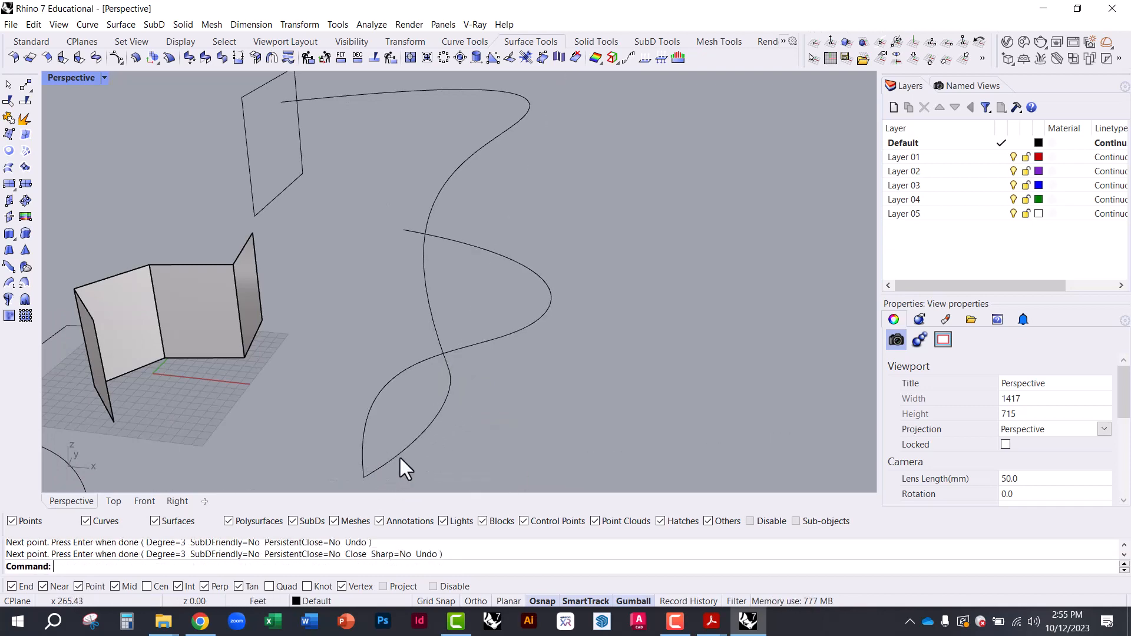
# - Move the connecting curve's middle control point outward to reshape its bend, and clear the selection
pyautogui.moveTo(404, 440); pyautogui.dragTo(433, 423, button='right')
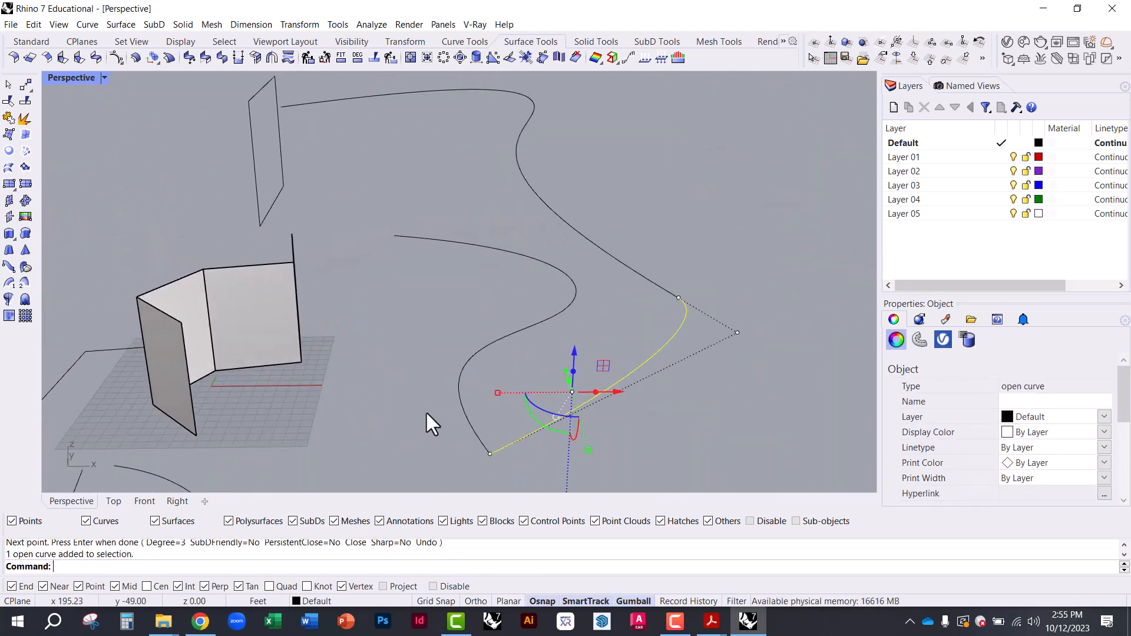
pyautogui.click(737, 333)
pyautogui.moveTo(735, 332); pyautogui.dragTo(815, 444)
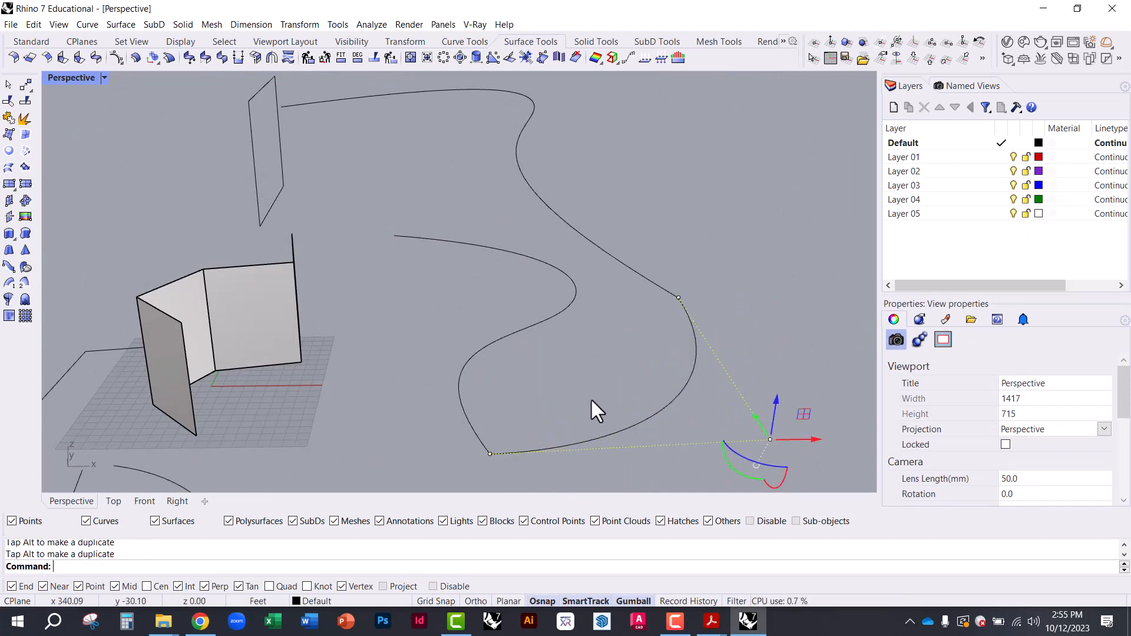
pyautogui.moveTo(591, 398); pyautogui.dragTo(554, 394, button='right')
pyautogui.moveTo(503, 422); pyautogui.dragTo(431, 293, button='right')
pyautogui.moveTo(388, 446); pyautogui.dragTo(442, 420)
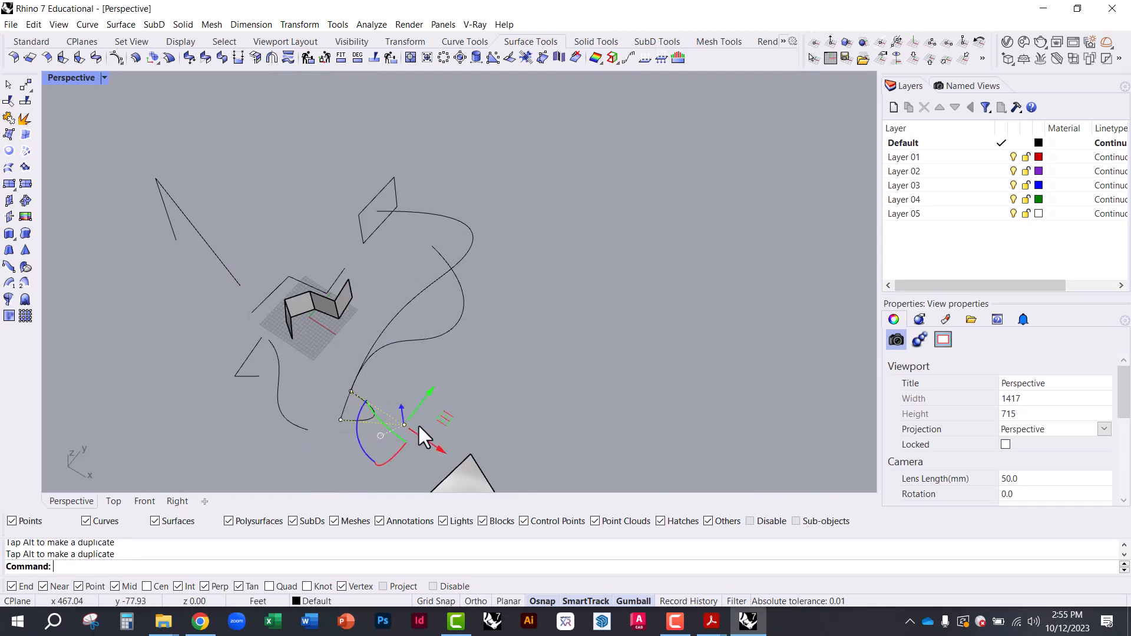
pyautogui.click(380, 435)
# - Examine how the connecting curve joins the ends of the upper and lower S-shaped curves
pyautogui.moveTo(376, 436); pyautogui.dragTo(548, 286, button='right')
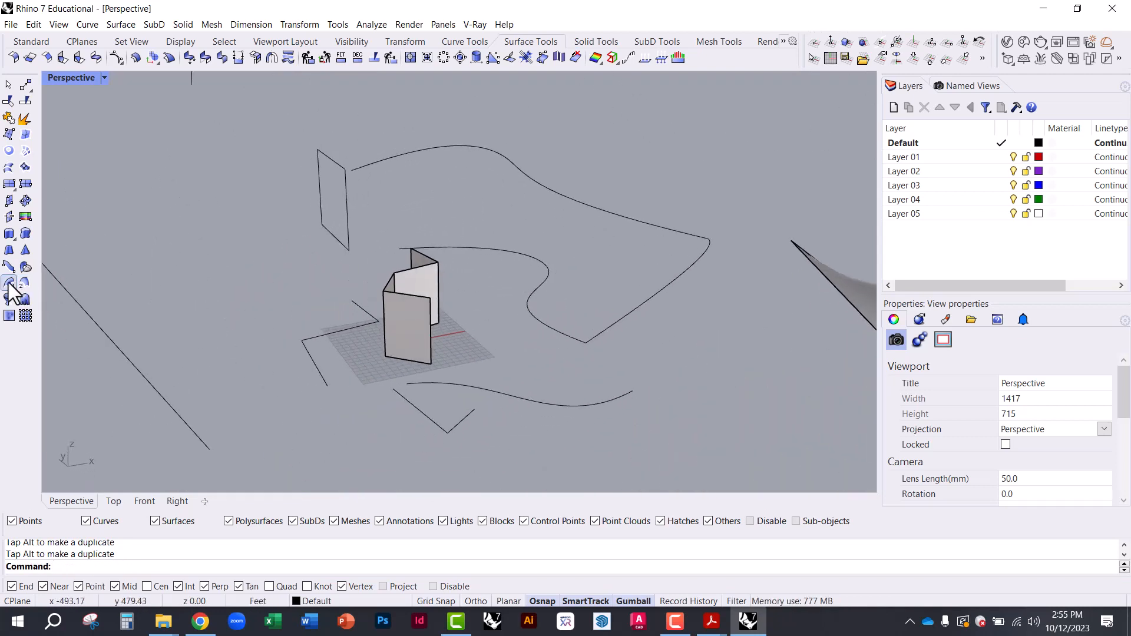
pyautogui.moveTo(625, 262)
pyautogui.mouseDown(button='right')
pyautogui.moveTo(587, 253)
pyautogui.moveTo(627, 264)
pyautogui.mouseUp(button='right')
pyautogui.scroll(5, 533, 221)
pyautogui.click(605, 227)
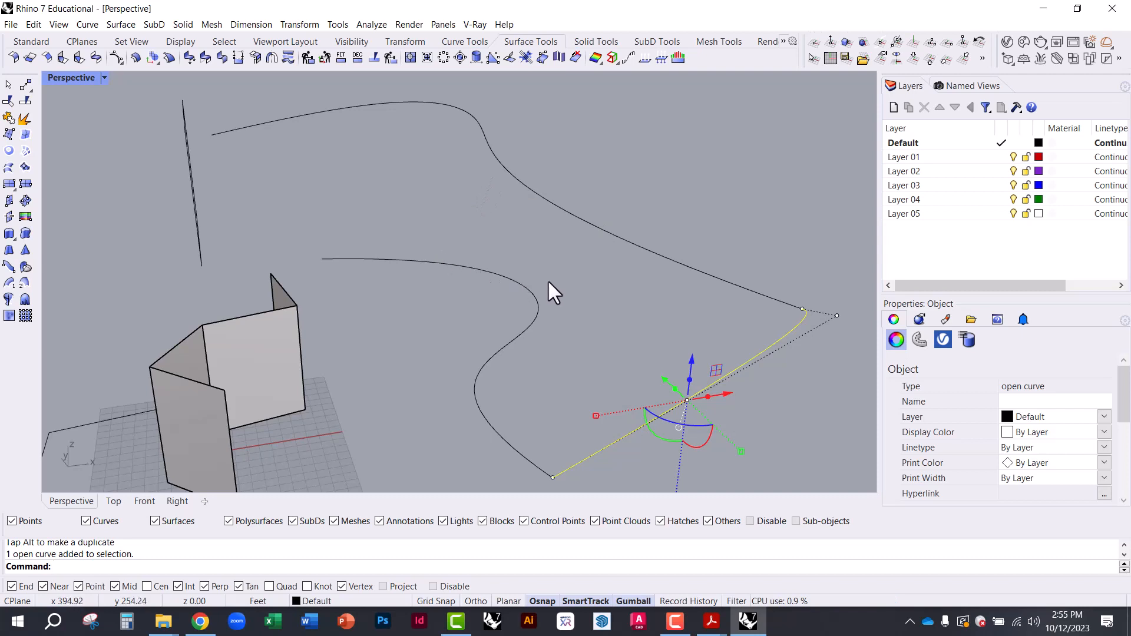
pyautogui.moveTo(548, 282); pyautogui.dragTo(581, 270, button='right')
pyautogui.press('Escape')
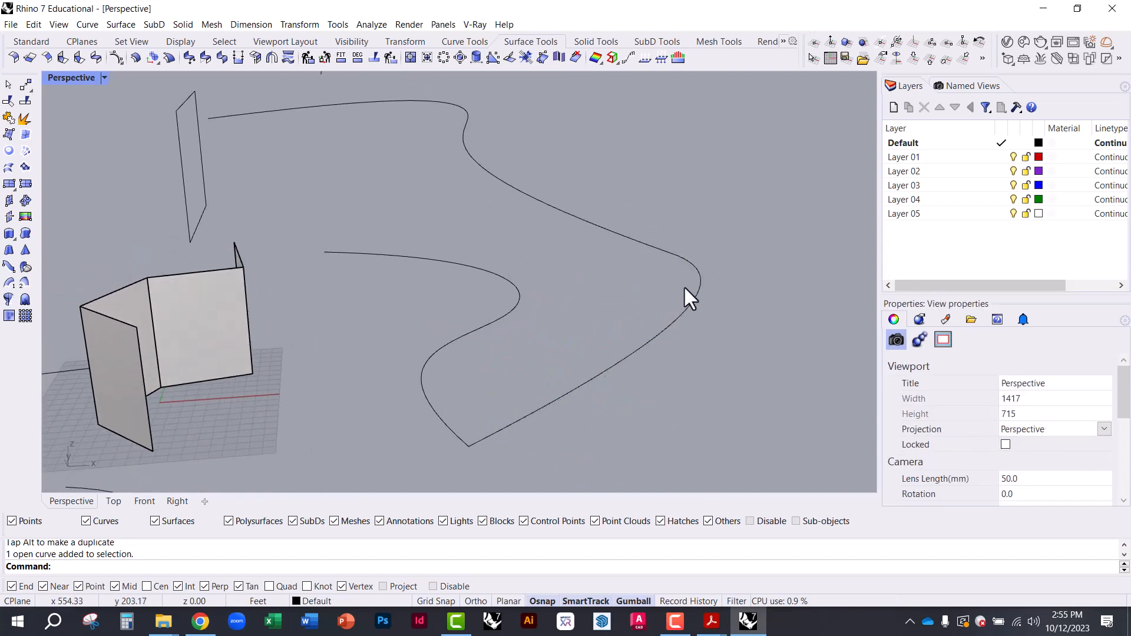
pyautogui.click(699, 289)
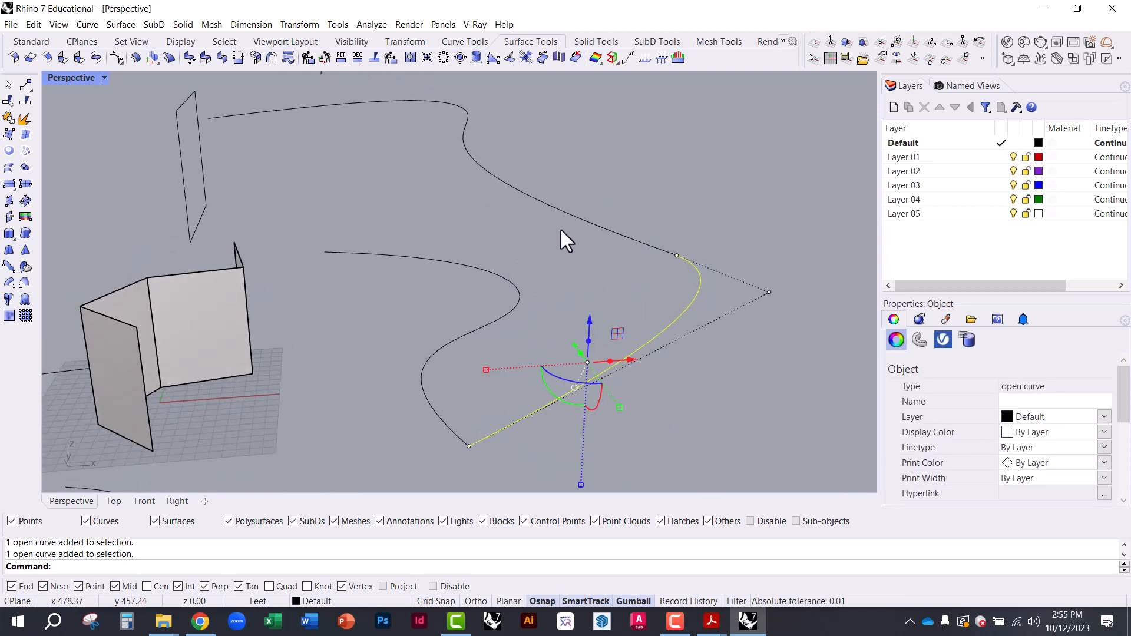
pyautogui.click(311, 163)
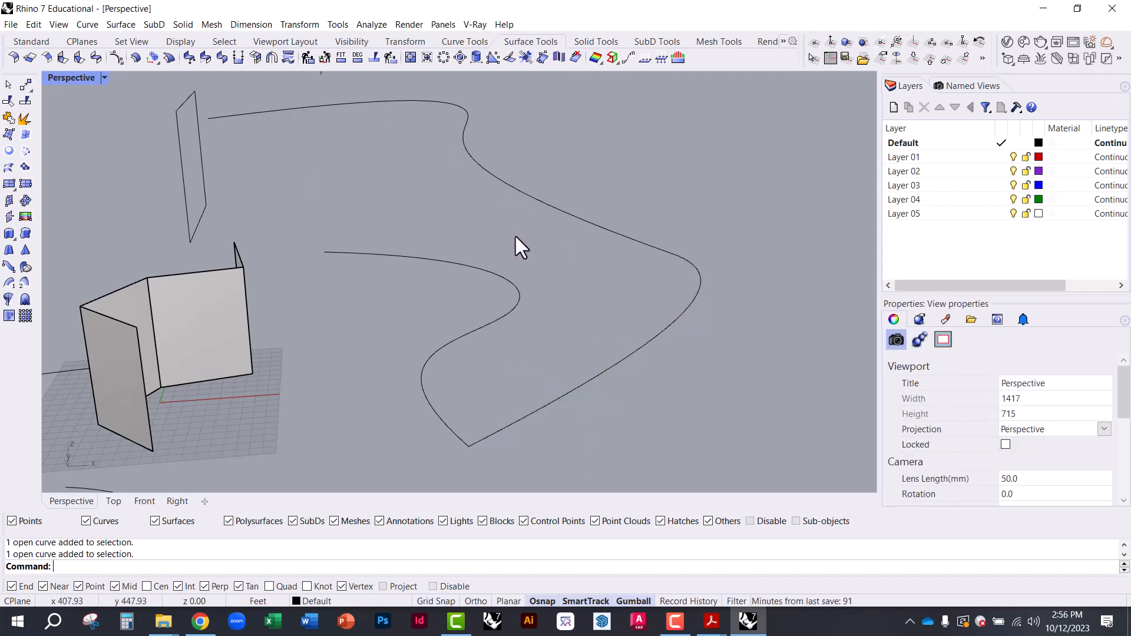
# - Create a Sweep 1 Rail surface using the upper S-shaped curve as rail and the connecting curve as sweep shape
pyautogui.click(10, 283)
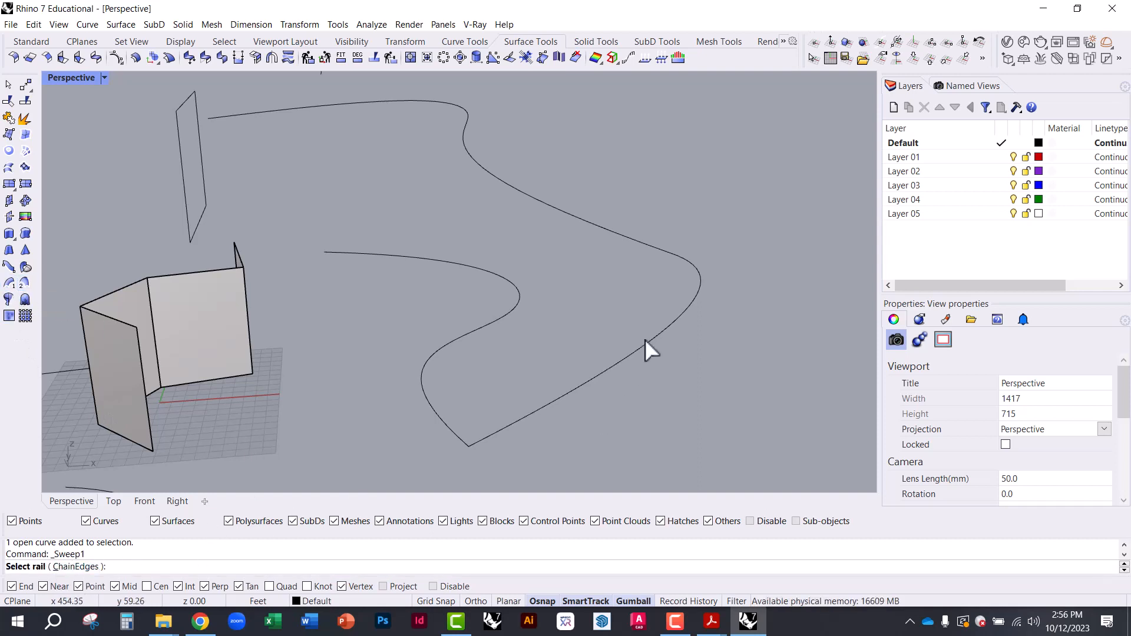
pyautogui.click(624, 235)
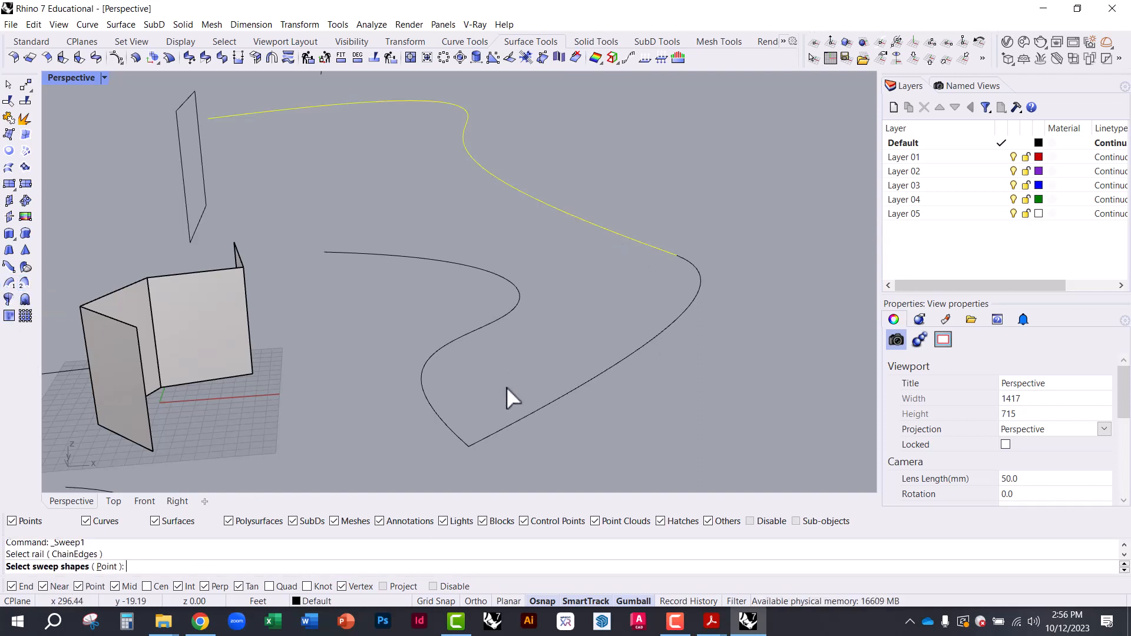
pyautogui.click(664, 333)
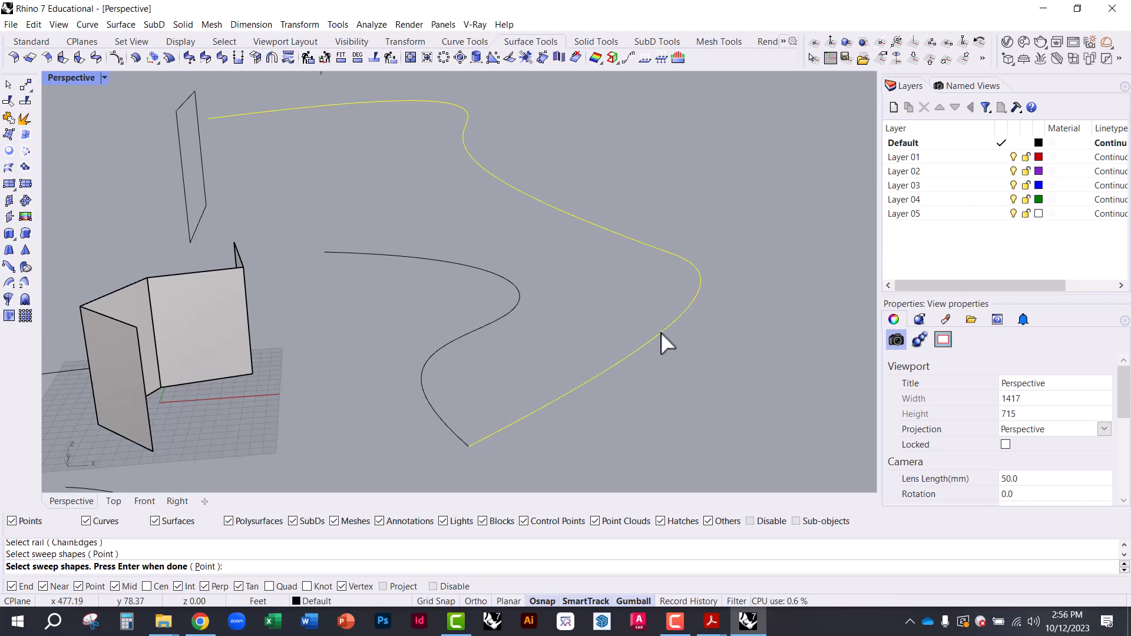
pyautogui.press('Return')
pyautogui.click(570, 459)
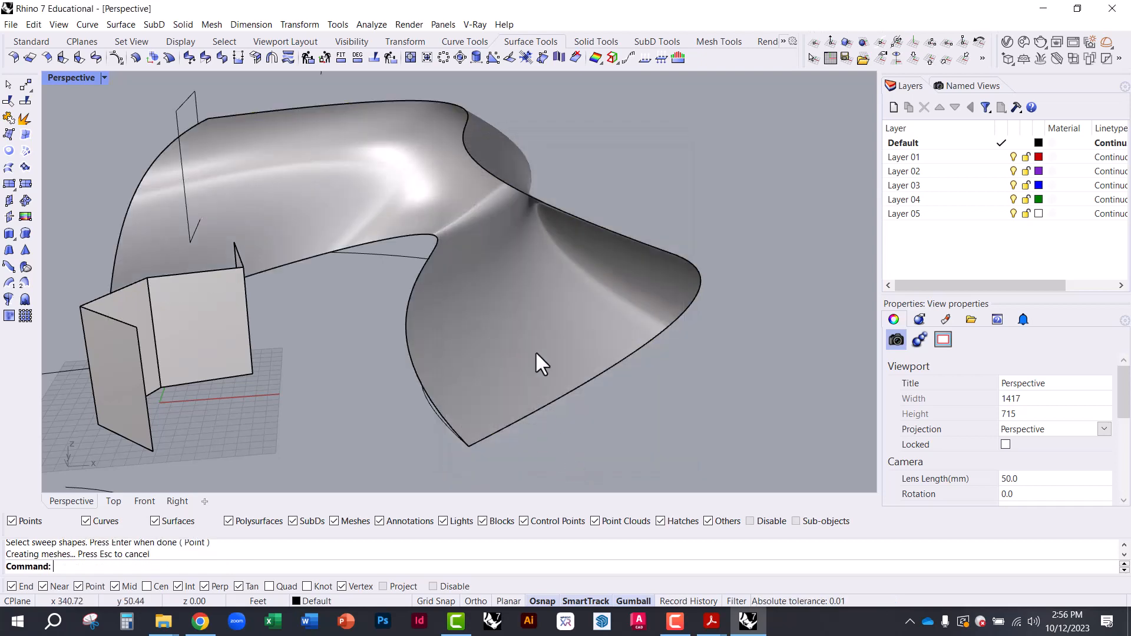
# - Examine the one-rail sweep surface from several sides, checking how its lower edge relates to the lower S-shaped curve
pyautogui.moveTo(535, 351); pyautogui.dragTo(508, 370, button='right')
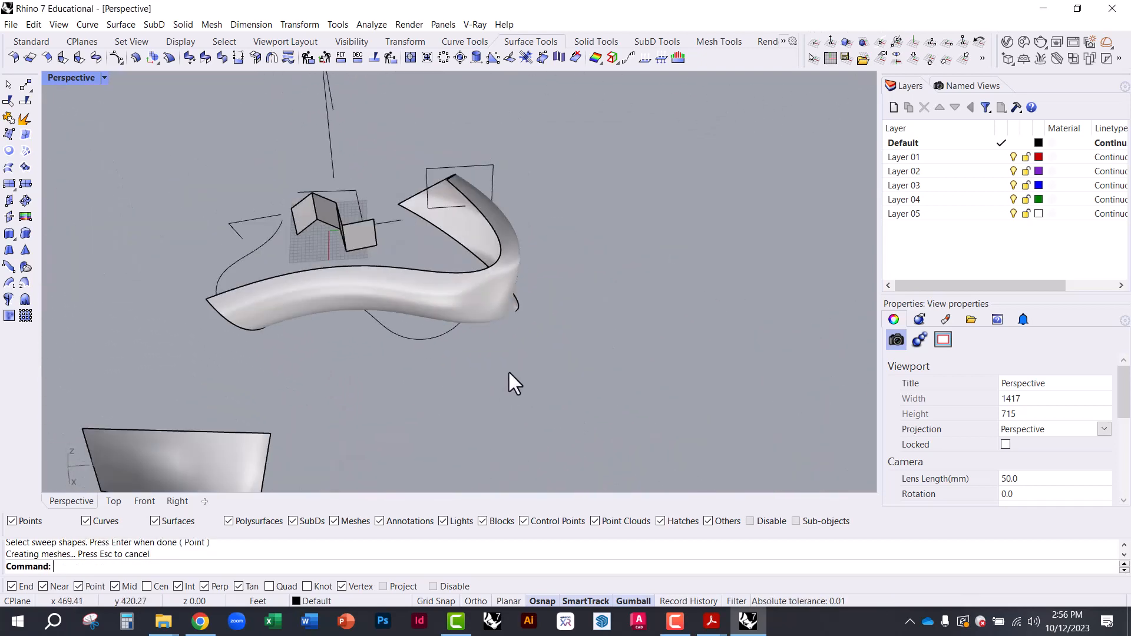
pyautogui.scroll(6, 436, 298)
pyautogui.moveTo(436, 298); pyautogui.dragTo(219, 220, button='right')
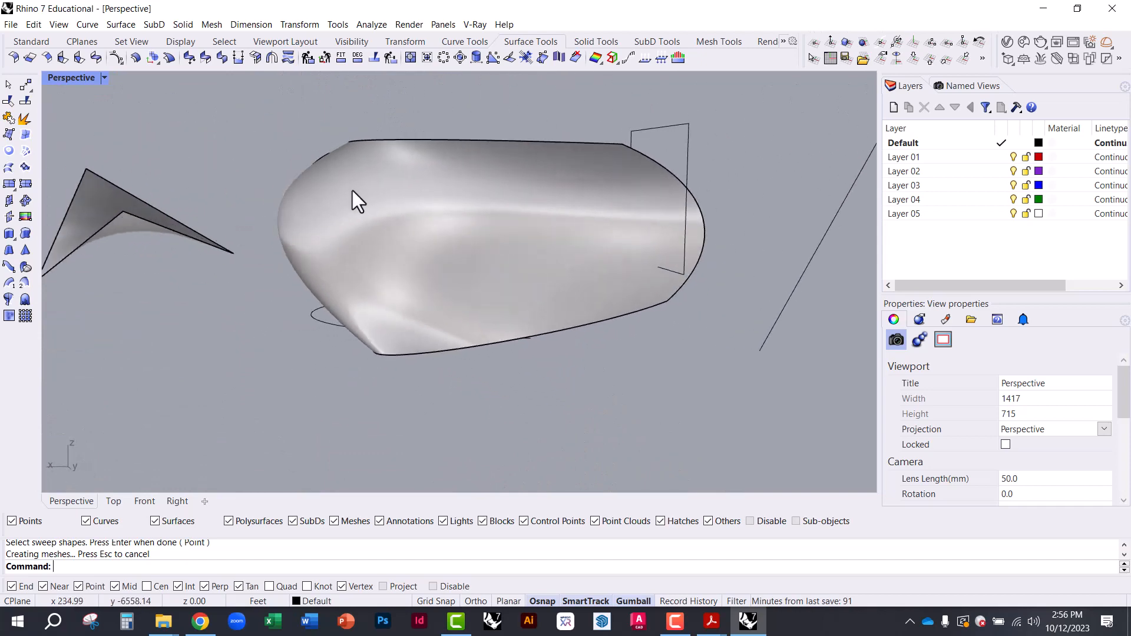
pyautogui.scroll(3, 360, 212)
pyautogui.scroll(-3, 279, 227)
pyautogui.moveTo(349, 290); pyautogui.dragTo(394, 355, button='right')
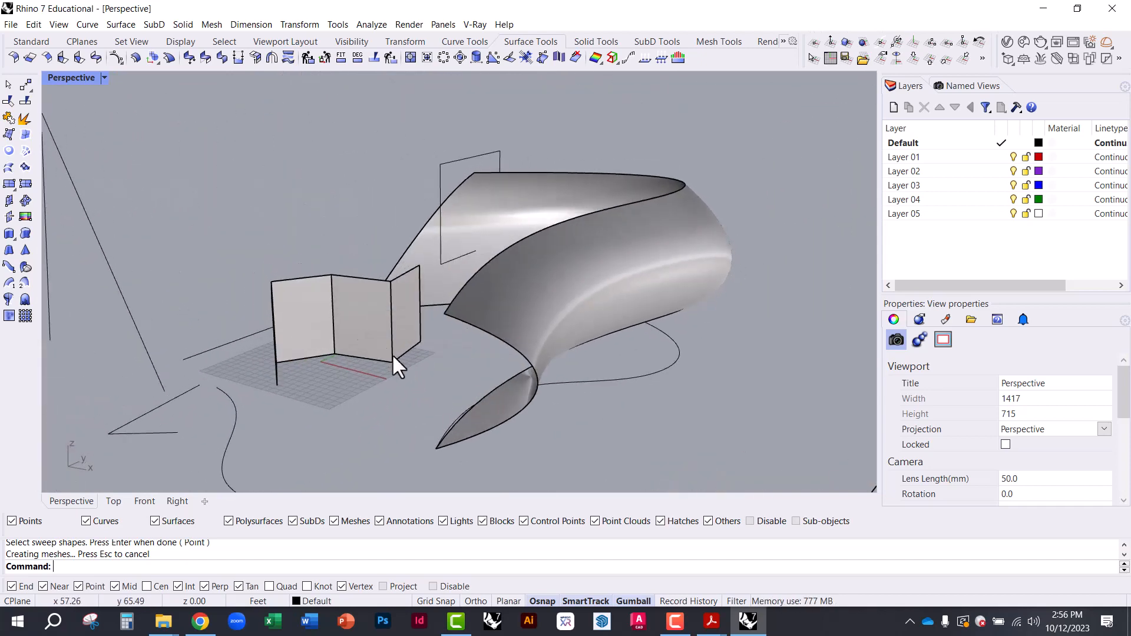
pyautogui.click(500, 340)
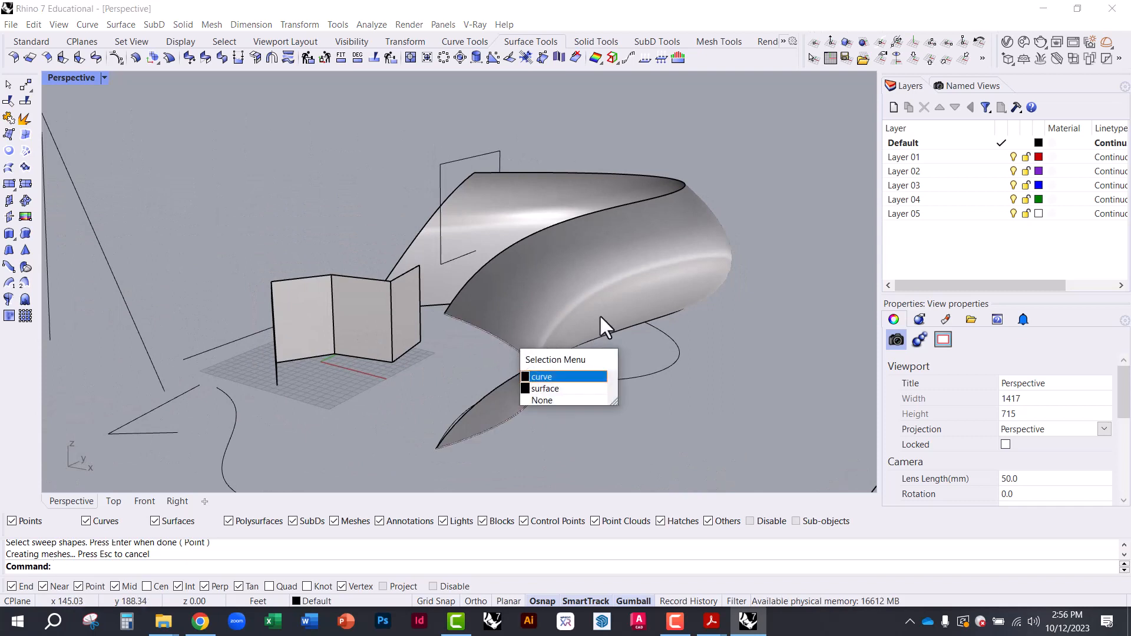
pyautogui.press('Return')
pyautogui.moveTo(777, 337); pyautogui.dragTo(420, 273, button='right')
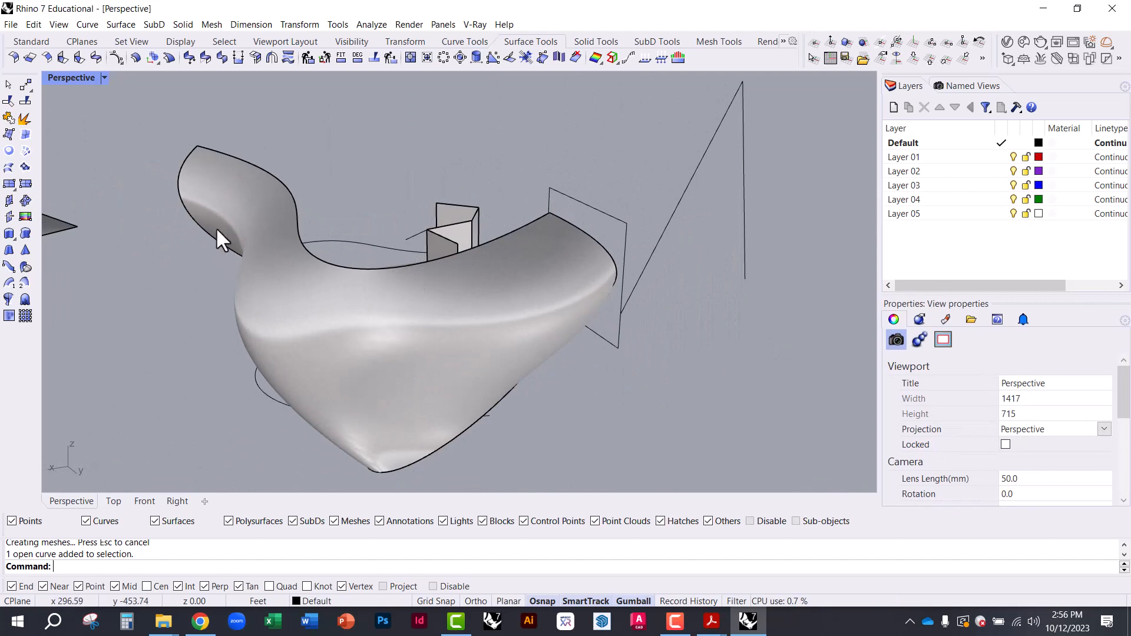
pyautogui.moveTo(216, 228); pyautogui.dragTo(596, 181, button='right')
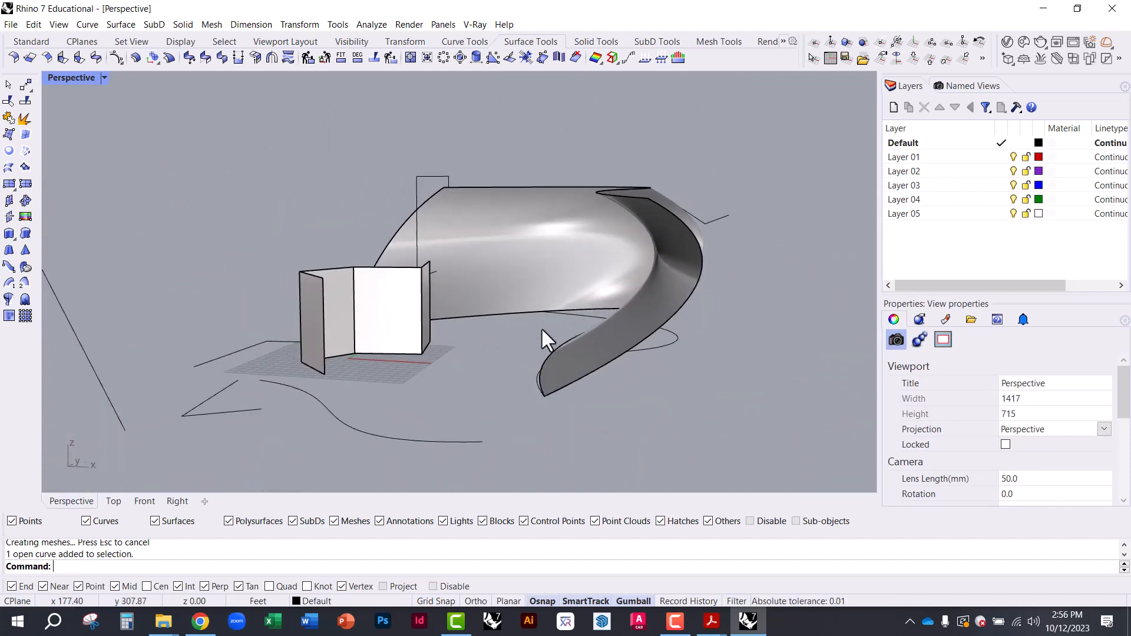
pyautogui.moveTo(572, 359); pyautogui.dragTo(580, 229, button='right')
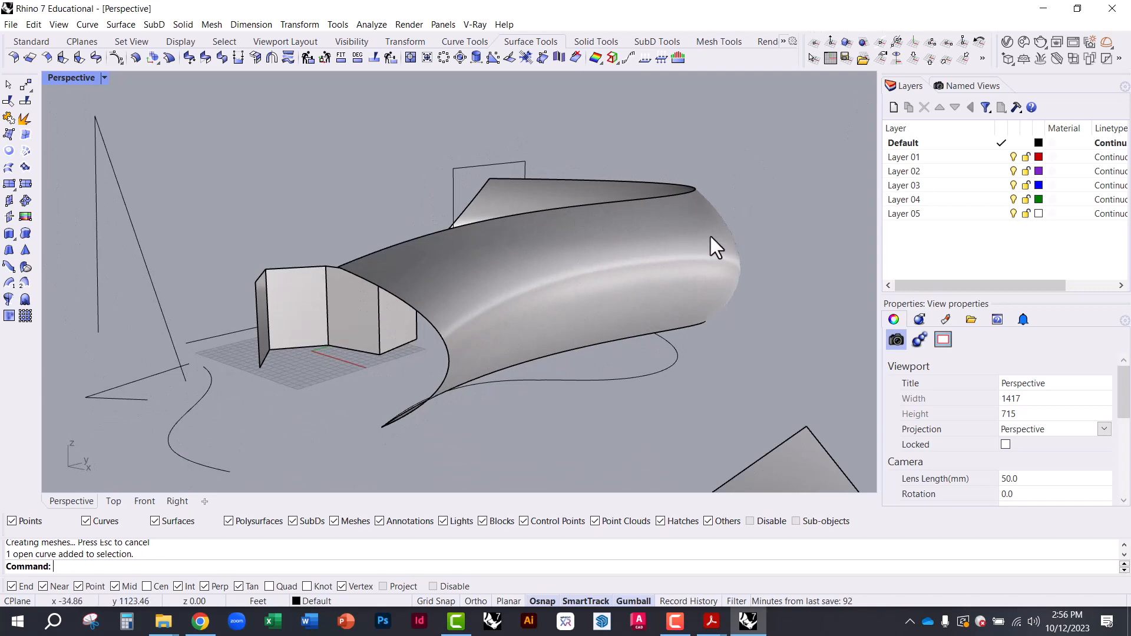
pyautogui.moveTo(711, 236); pyautogui.dragTo(474, 265, button='right')
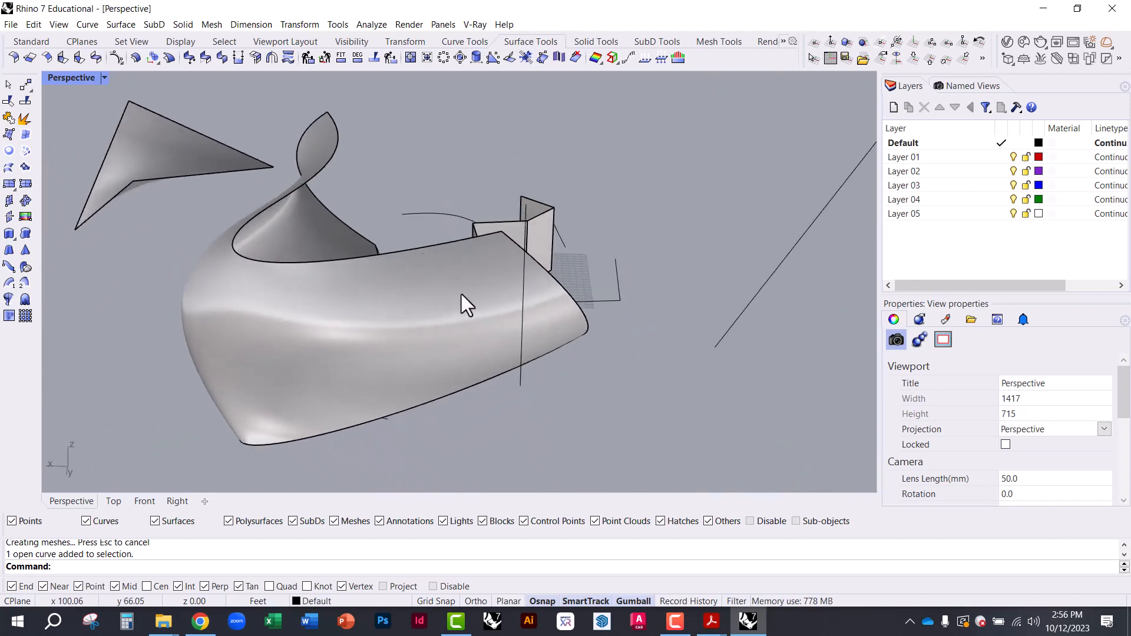
# - Delete the one-rail sweep surface, keeping its curves
pyautogui.moveTo(462, 303); pyautogui.dragTo(583, 341, button='right')
pyautogui.scroll(-3, 543, 218)
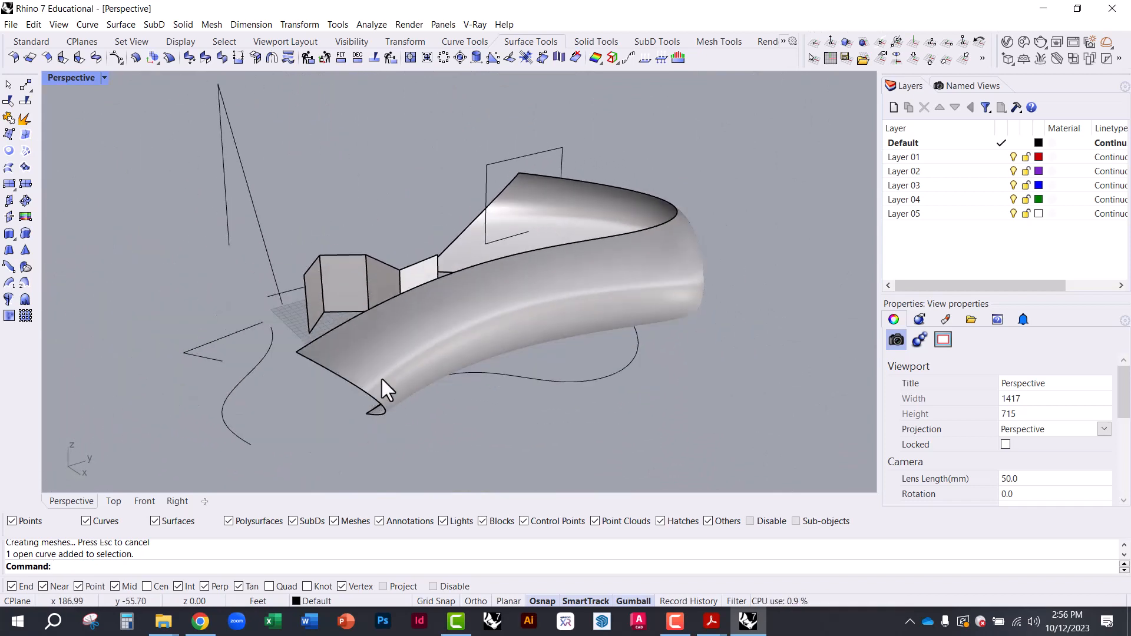
pyautogui.click(396, 363)
pyautogui.press('Delete')
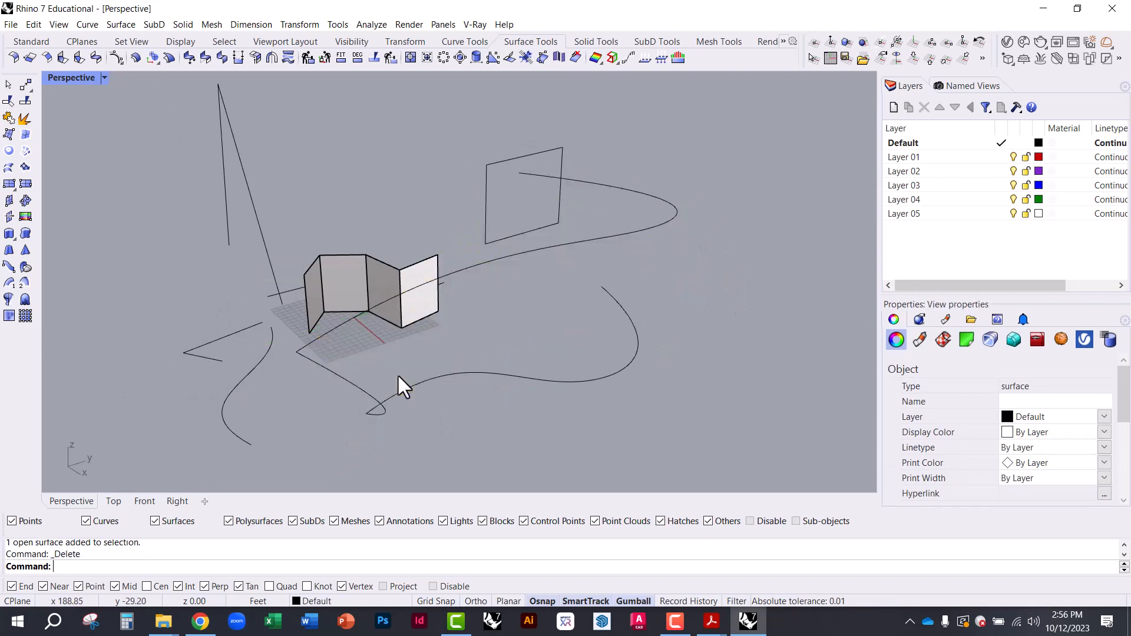
# - Create a Sweep 2 Rails surface with the upper and lower S-shaped curves as rails and the connecting curve as cross section, without changing cross sections
pyautogui.click(25, 284)
pyautogui.click(505, 260)
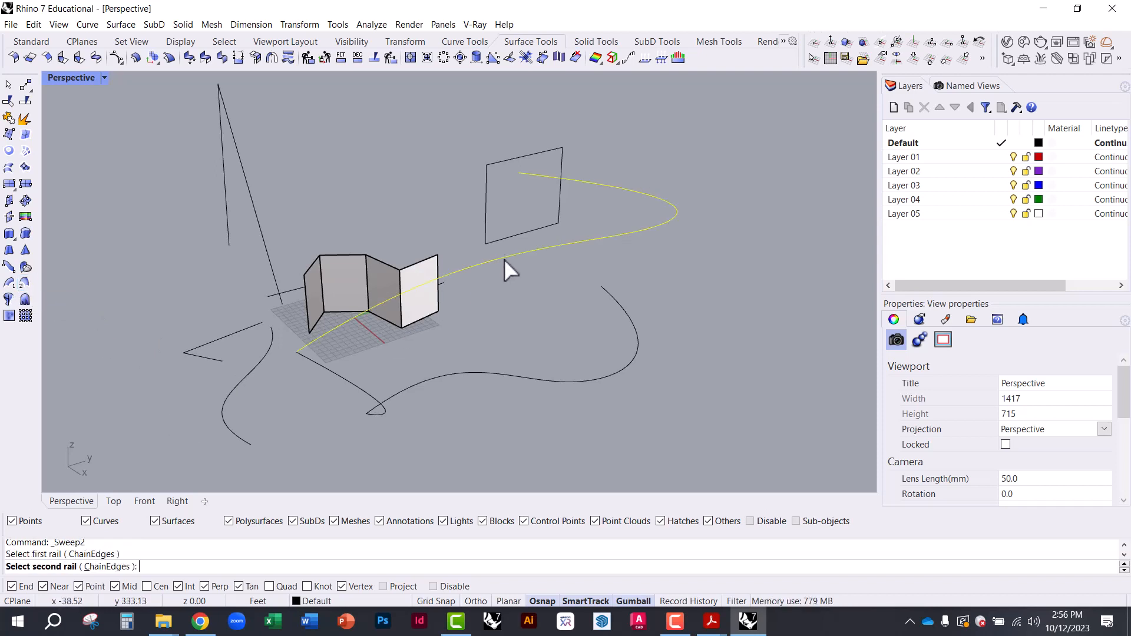
pyautogui.click(487, 374)
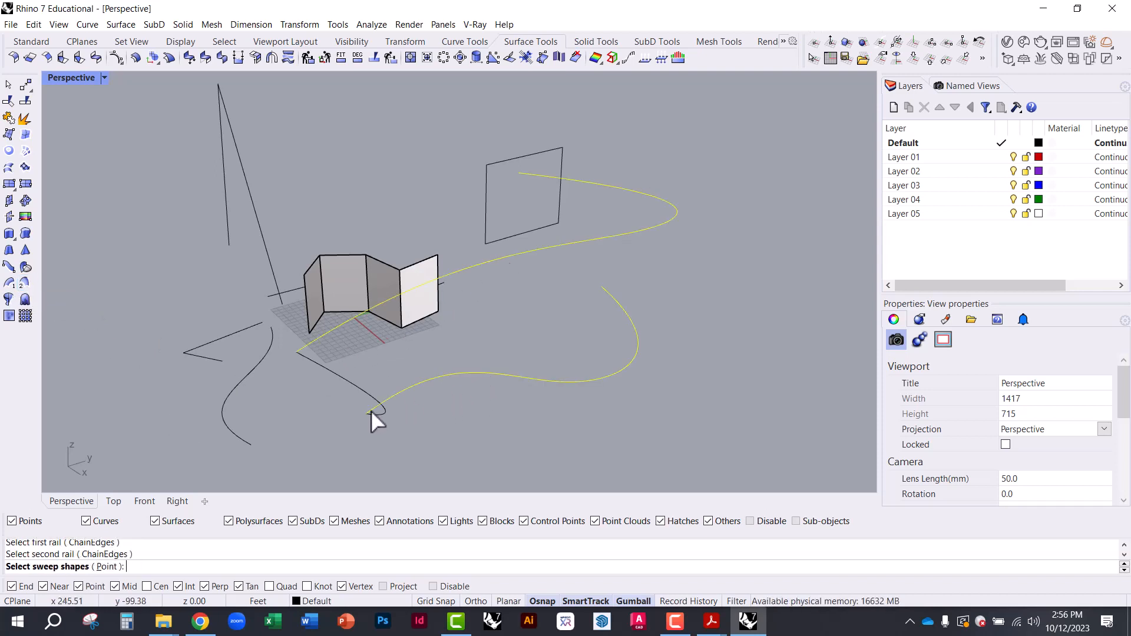
pyautogui.moveTo(349, 385); pyautogui.dragTo(376, 366, button='right')
pyautogui.click(377, 363)
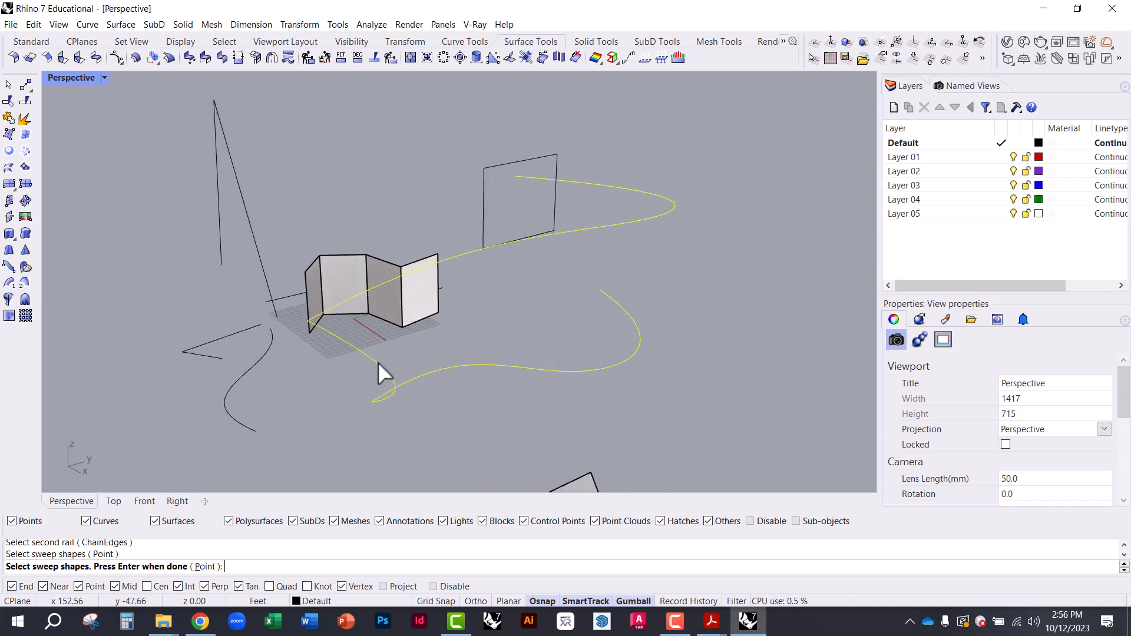
pyautogui.press('Return')
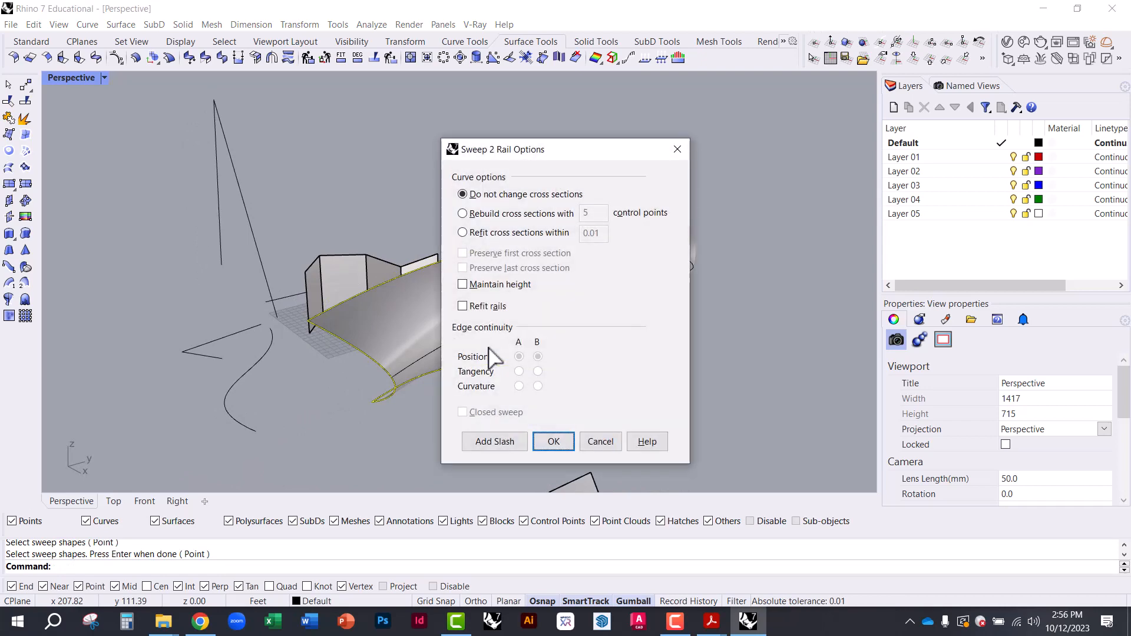
pyautogui.click(554, 442)
# - Examine the two-rail sweep surface from all around, following both of its long edges along the S-shaped rails
pyautogui.moveTo(559, 444); pyautogui.dragTo(492, 353, button='right')
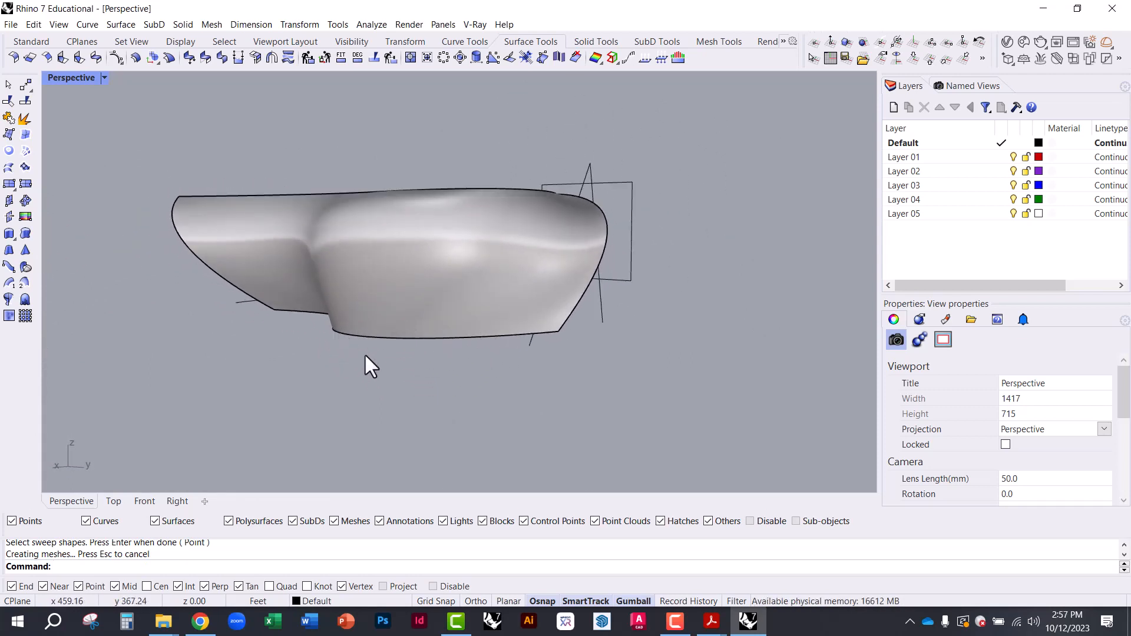
pyautogui.moveTo(368, 252); pyautogui.dragTo(543, 310, button='right')
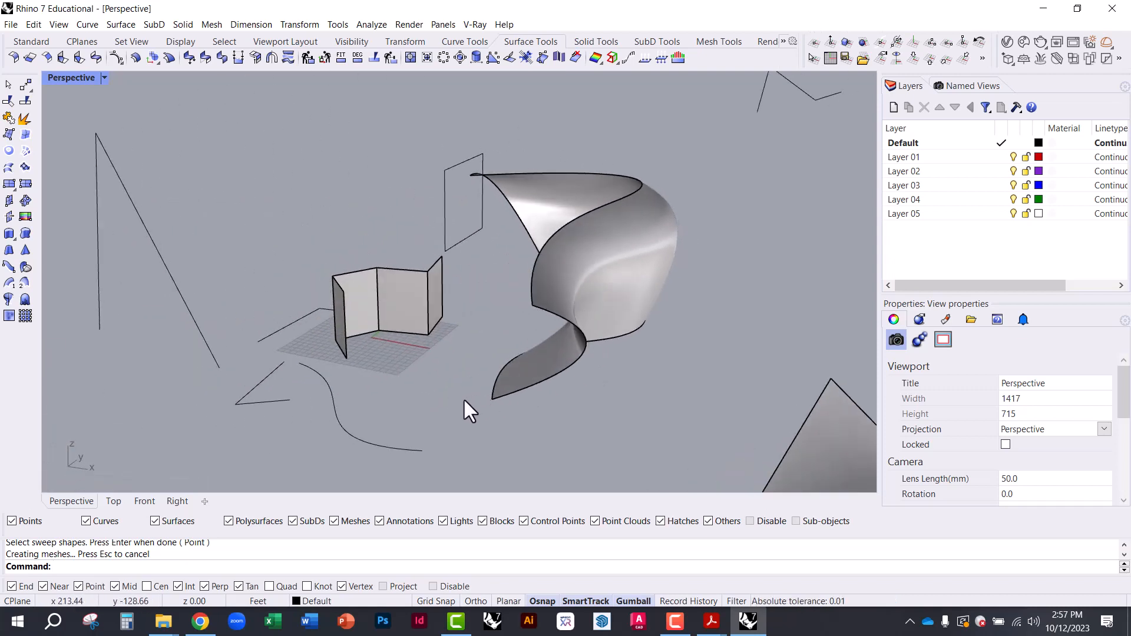
pyautogui.moveTo(548, 324); pyautogui.dragTo(158, 342, button='right')
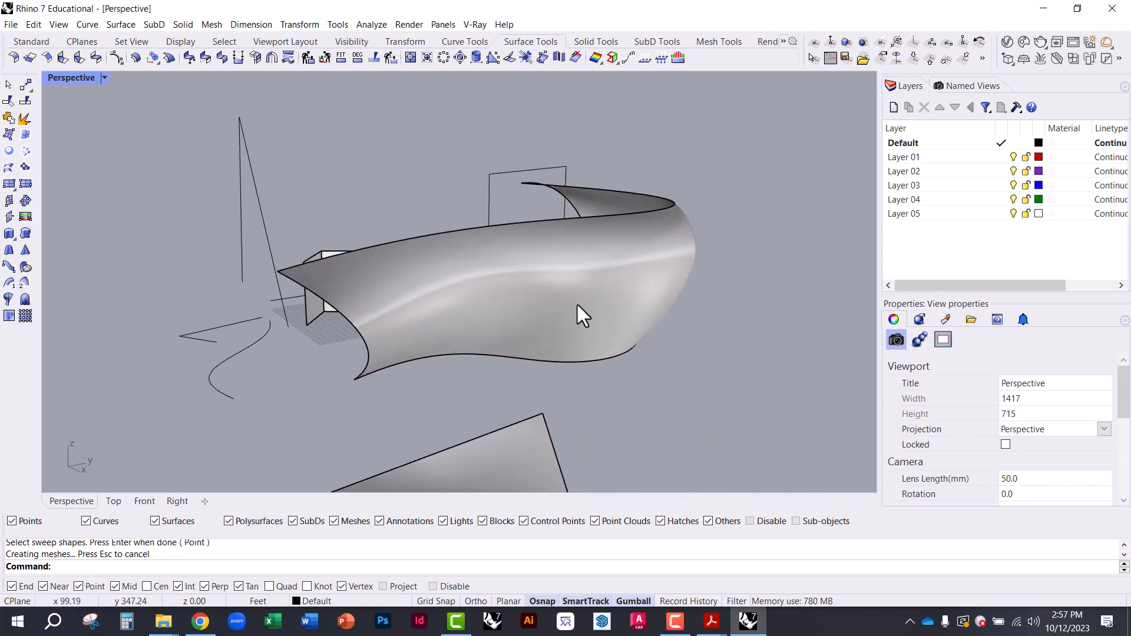
pyautogui.moveTo(577, 302); pyautogui.dragTo(557, 332, button='right')
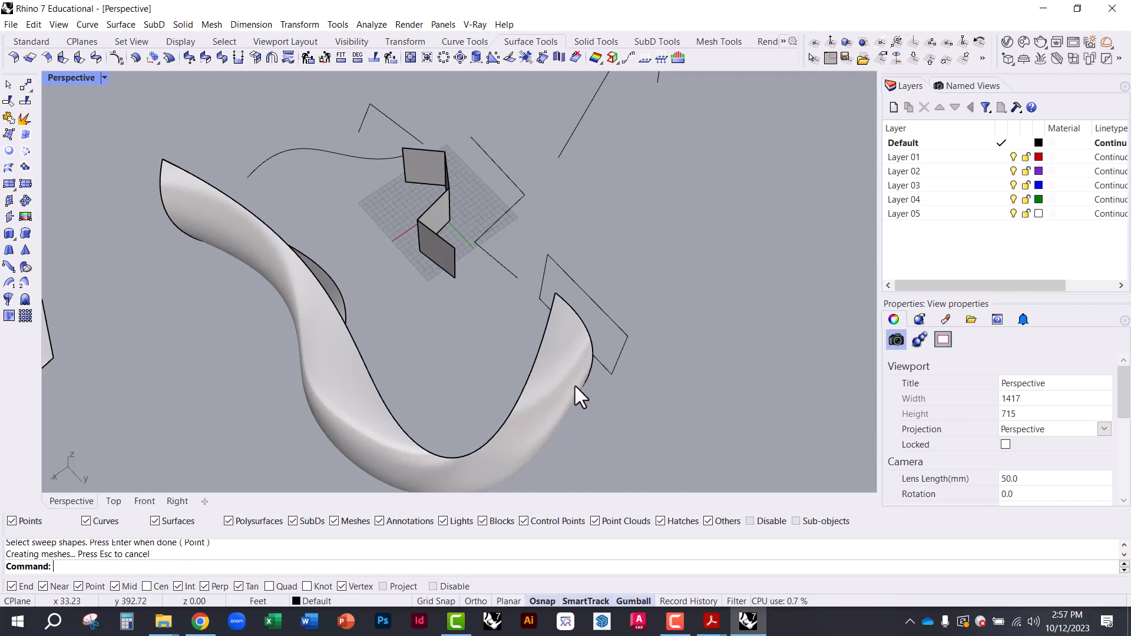
pyautogui.moveTo(575, 386); pyautogui.dragTo(530, 279, button='right')
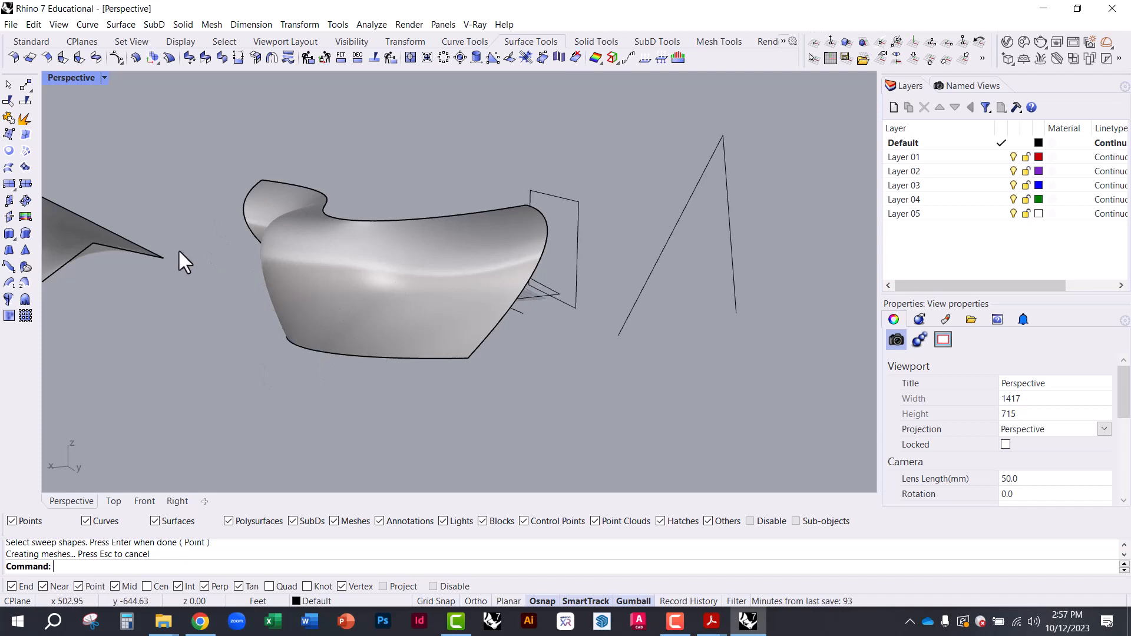
pyautogui.moveTo(263, 255); pyautogui.dragTo(545, 310, button='right')
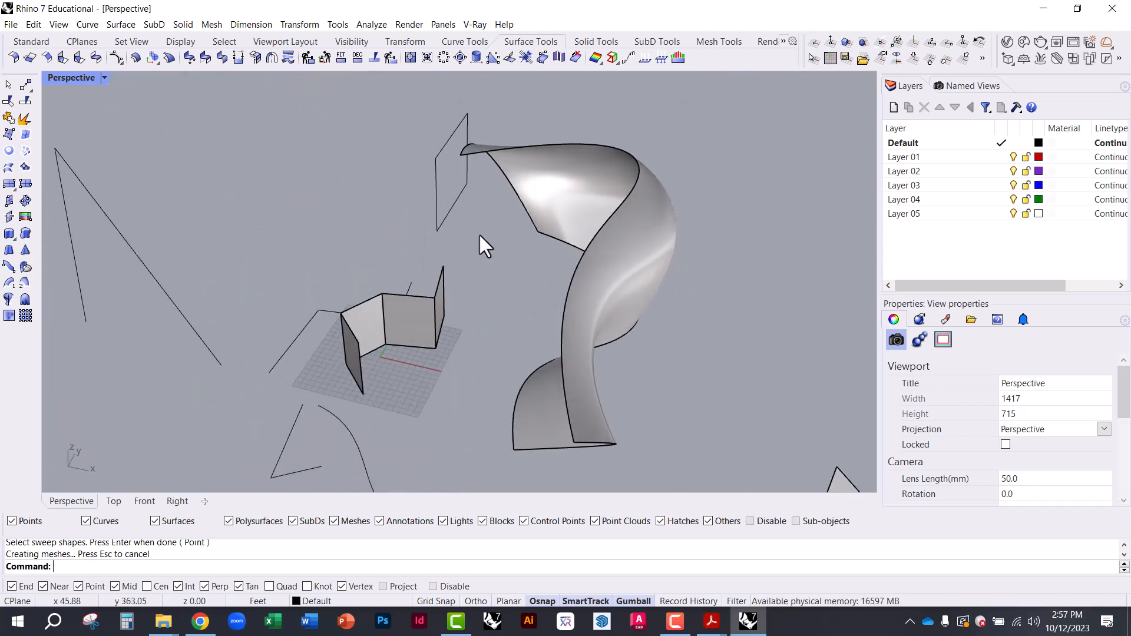
pyautogui.moveTo(380, 320); pyautogui.dragTo(91, 235, button='right')
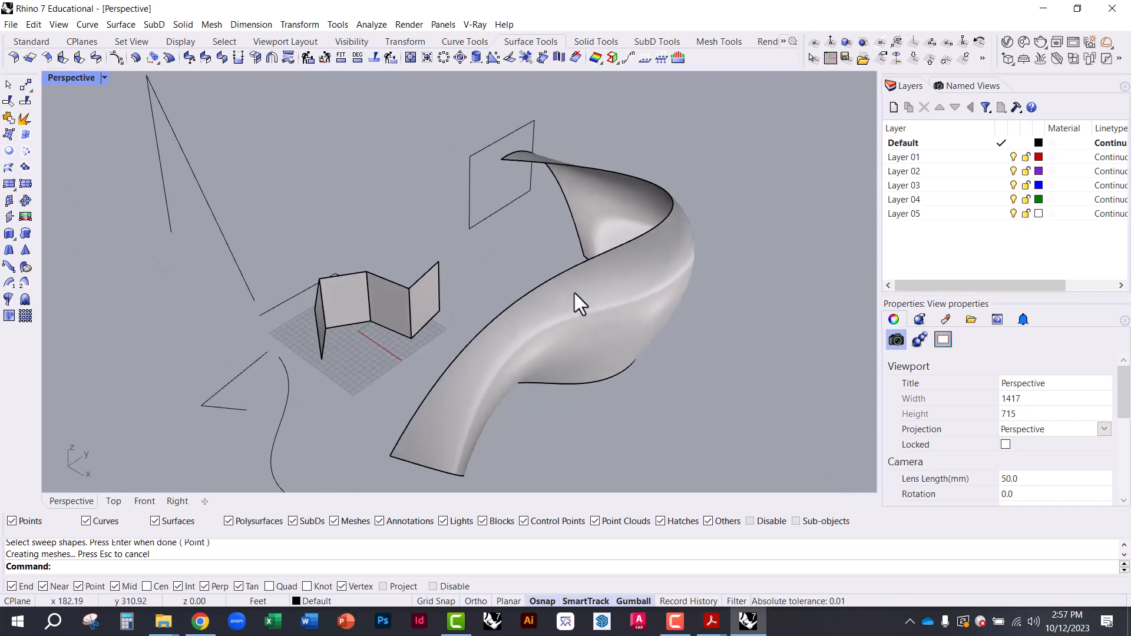
pyautogui.moveTo(526, 292); pyautogui.dragTo(370, 292, button='right')
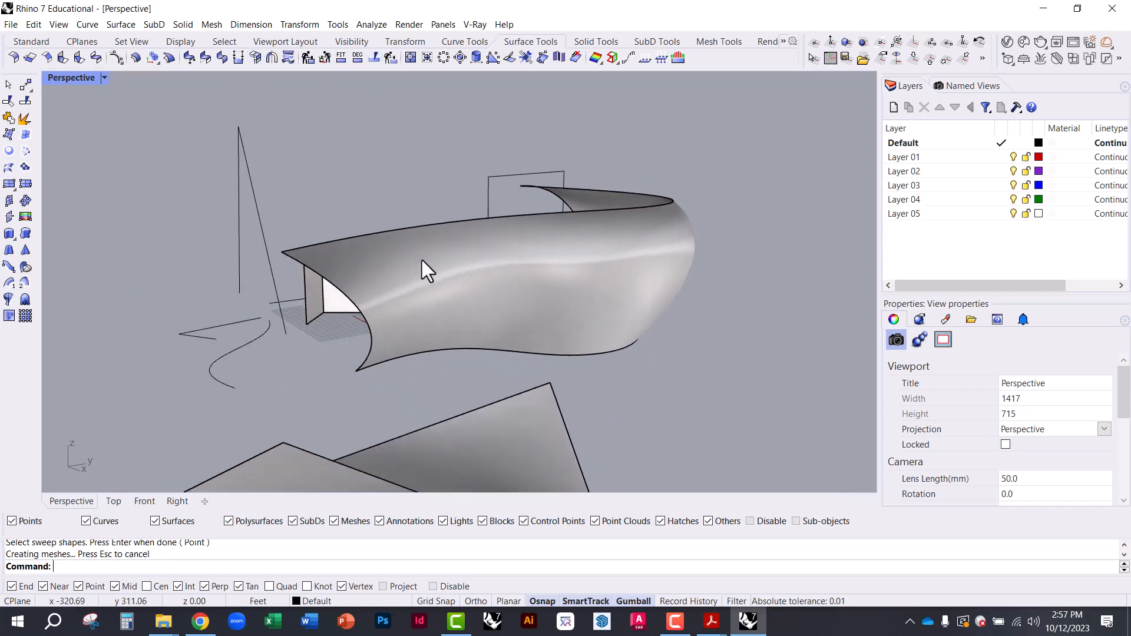
pyautogui.moveTo(422, 260); pyautogui.dragTo(592, 343, button='right')
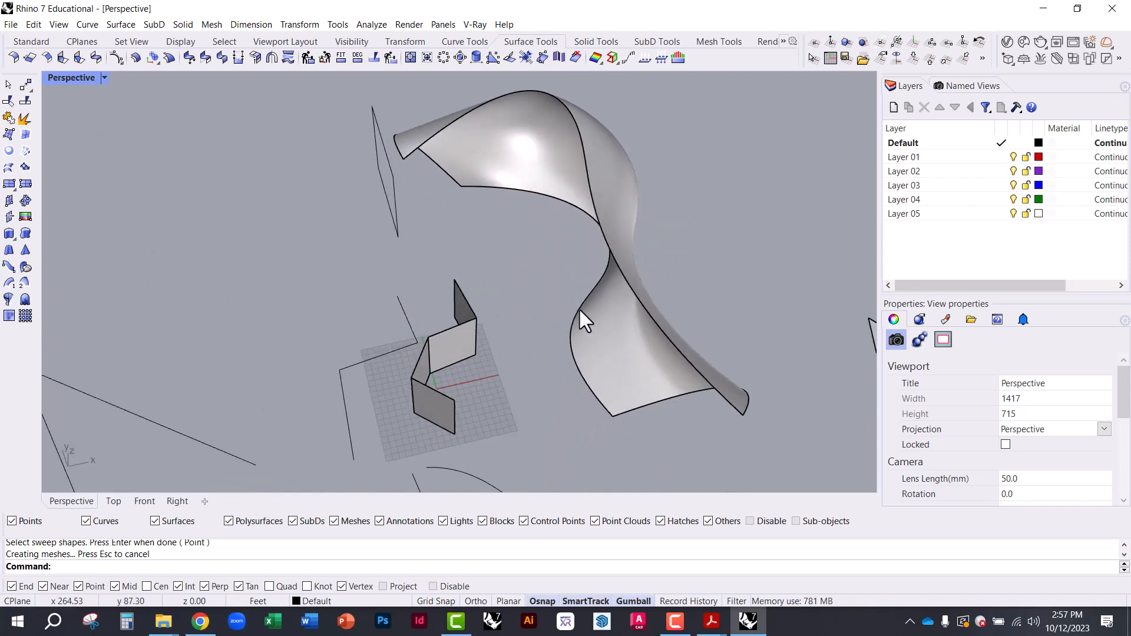
# - Inspect the lower rail curve and the swept surface by selecting each in turn, and clear the selection
pyautogui.click(579, 317)
pyautogui.click(614, 345)
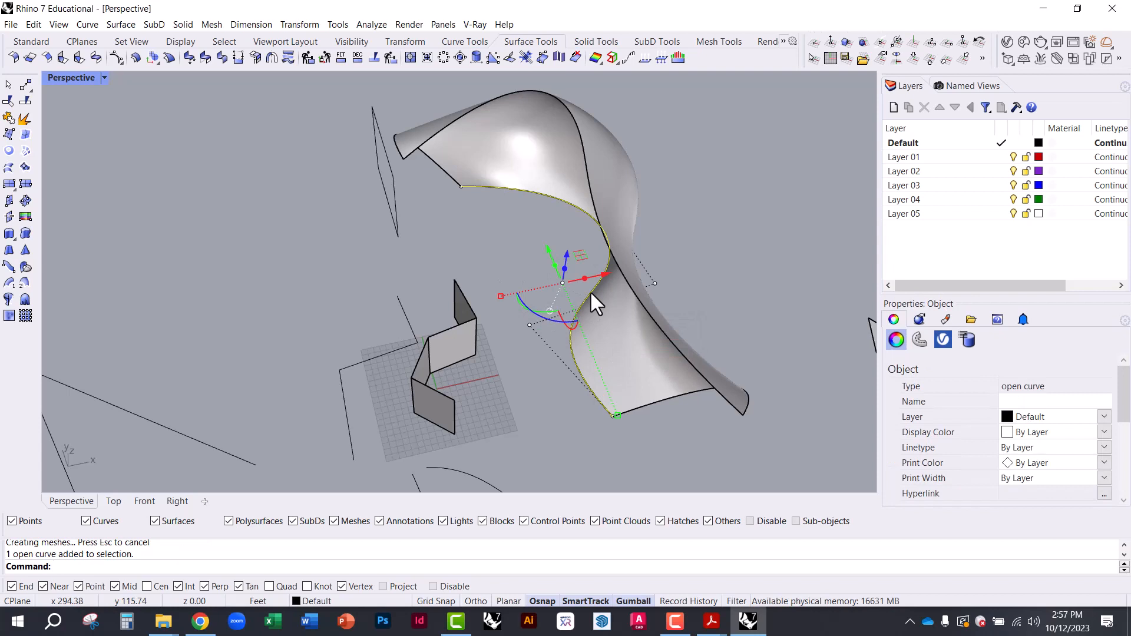
pyautogui.scroll(-2, 519, 260)
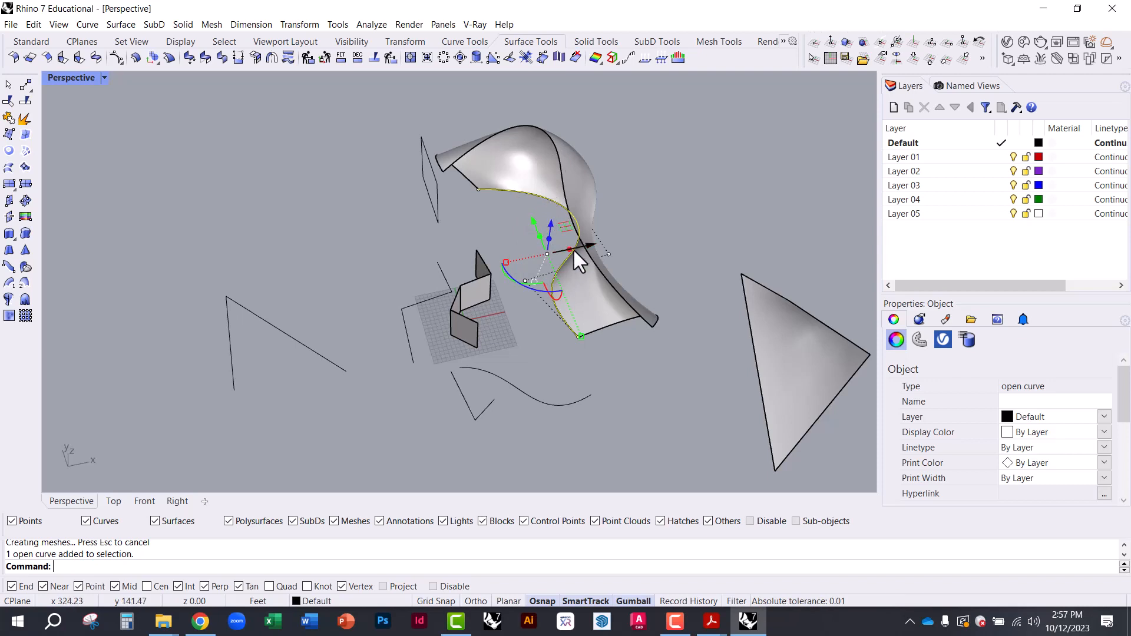
pyautogui.click(482, 234)
pyautogui.scroll(5, 515, 239)
pyautogui.moveTo(564, 222)
pyautogui.mouseDown(button='right')
pyautogui.moveTo(571, 189)
pyautogui.moveTo(583, 227)
pyautogui.mouseUp(button='right')
pyautogui.click(592, 229)
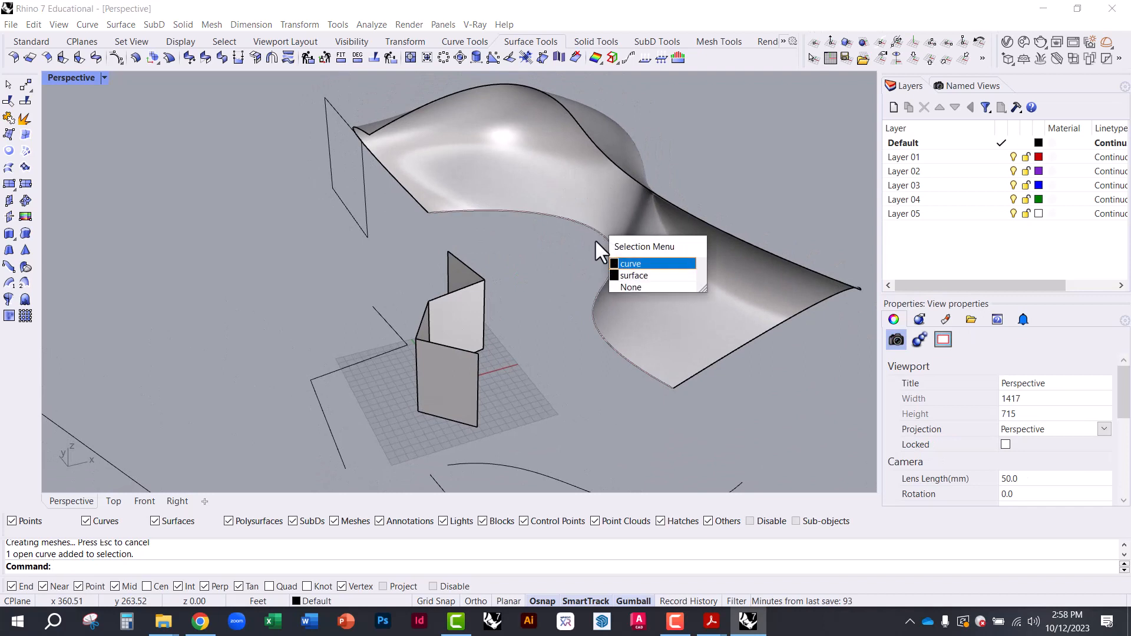
pyautogui.click(626, 263)
pyautogui.click(591, 149)
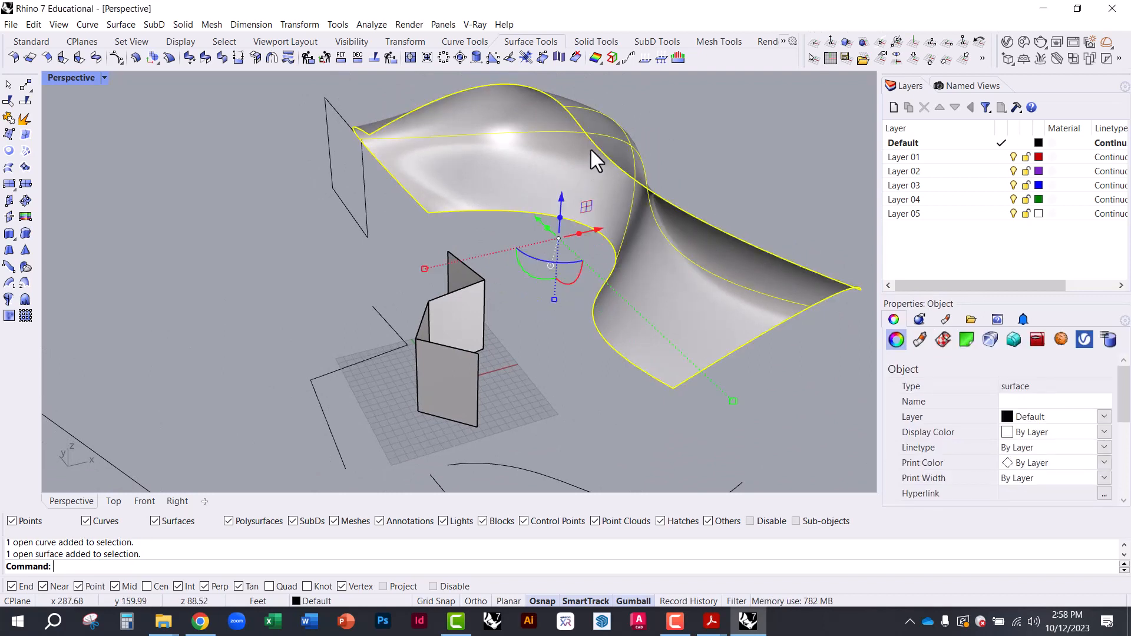
pyautogui.click(409, 249)
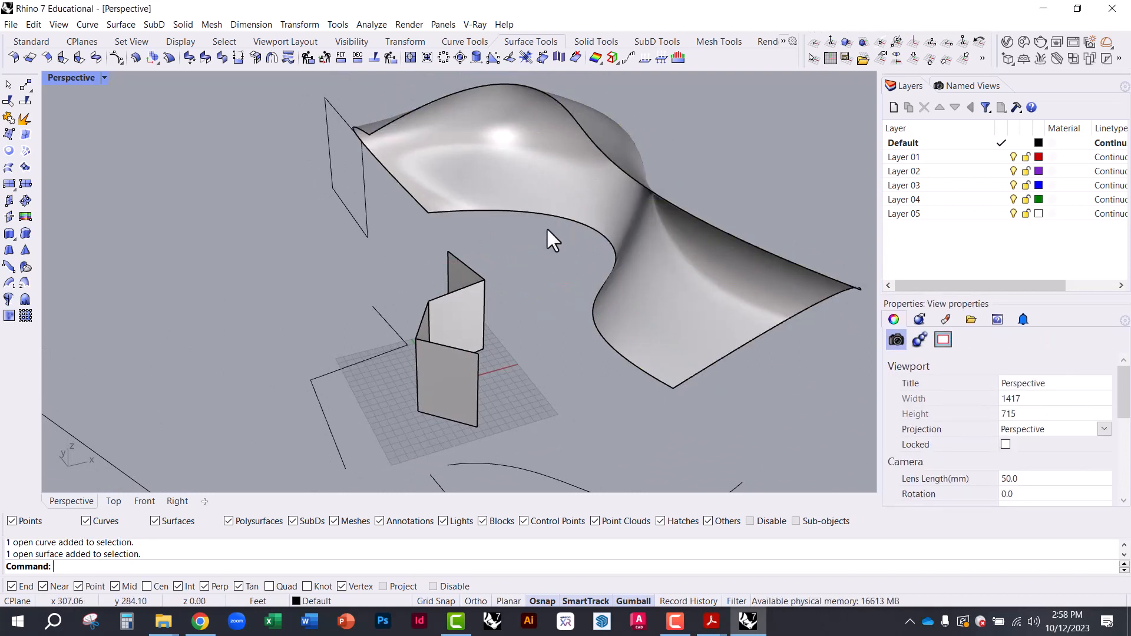
# - Create one tween curve between the lower and upper S-shaped rail curves with TweenCurves, with match method None, on the current layer
pyautogui.moveTo(550, 240); pyautogui.dragTo(488, 244, button='right')
pyautogui.write('Twee')
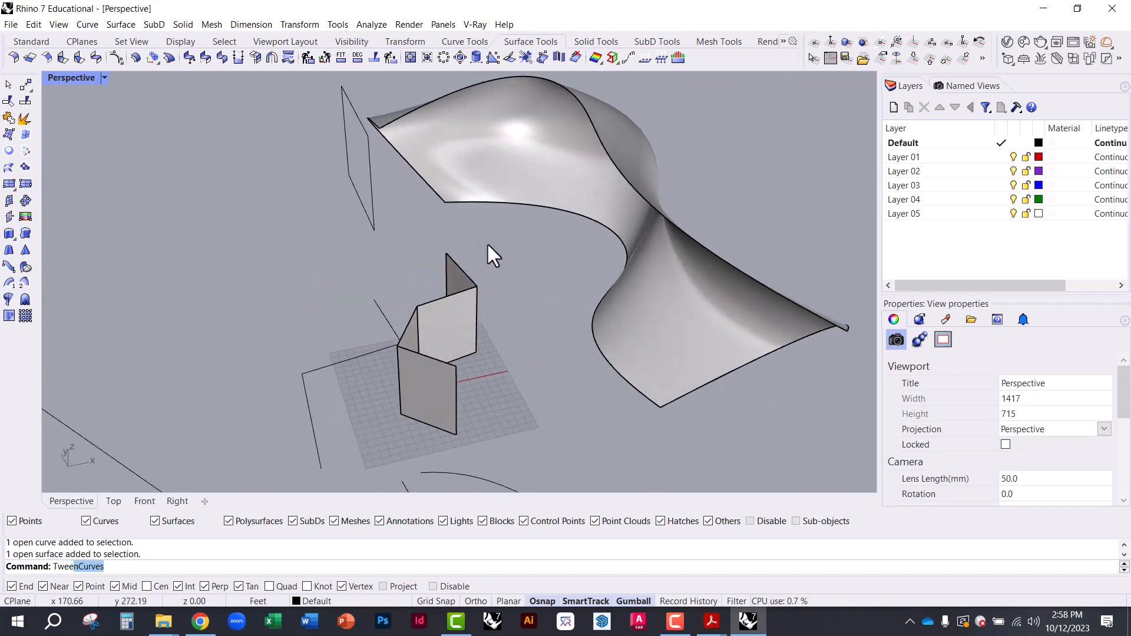
pyautogui.write('n')
pyautogui.press('Return')
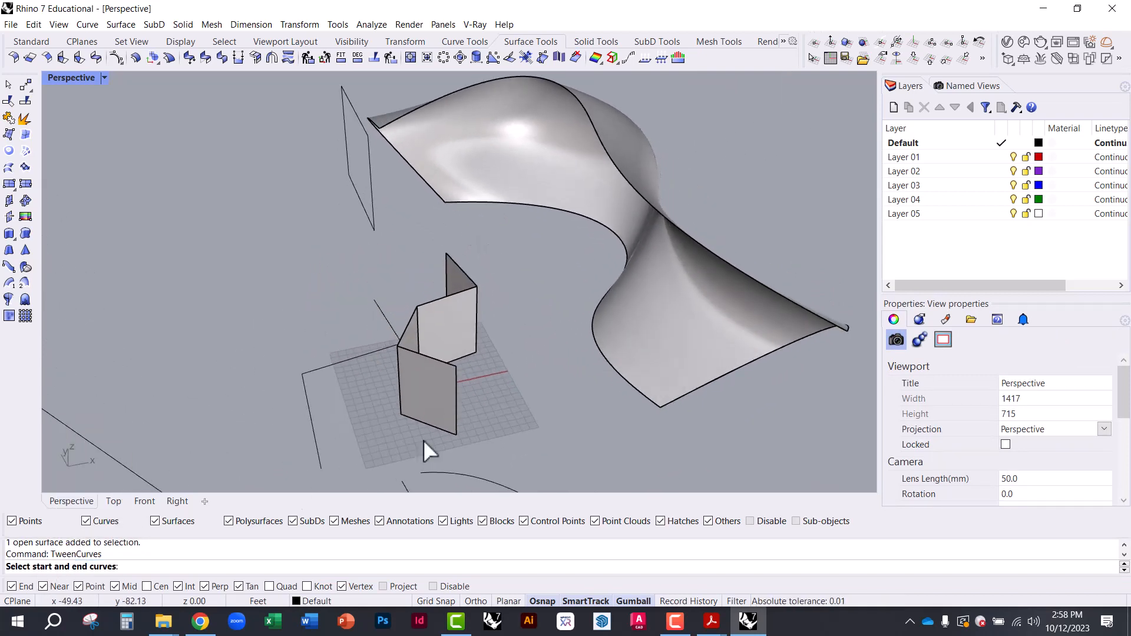
pyautogui.click(564, 212)
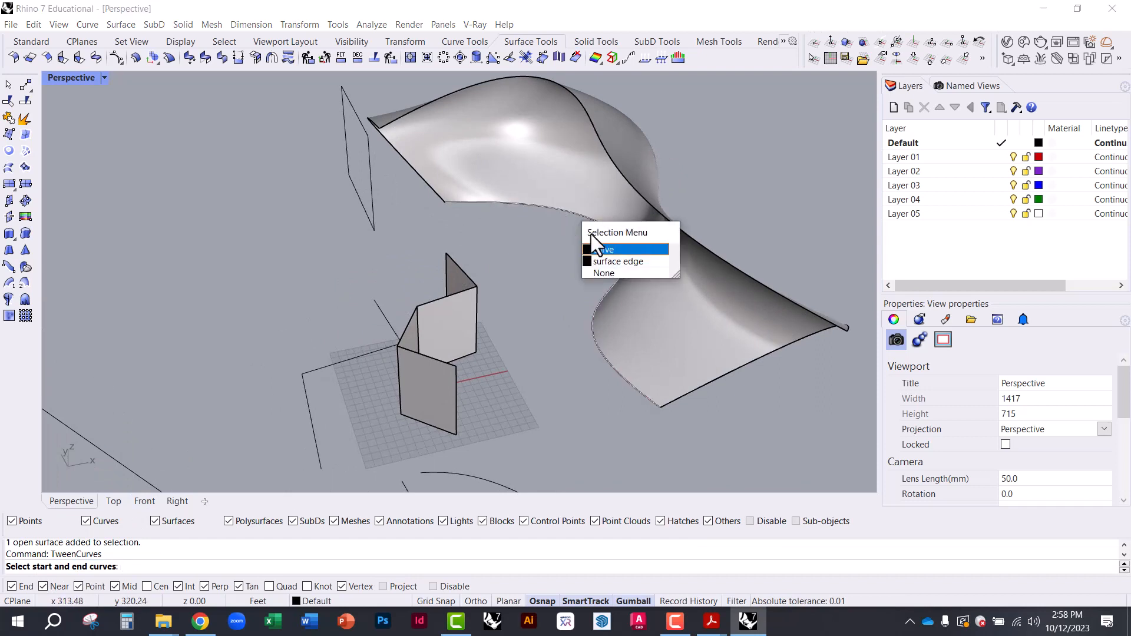
pyautogui.click(596, 250)
pyautogui.click(587, 120)
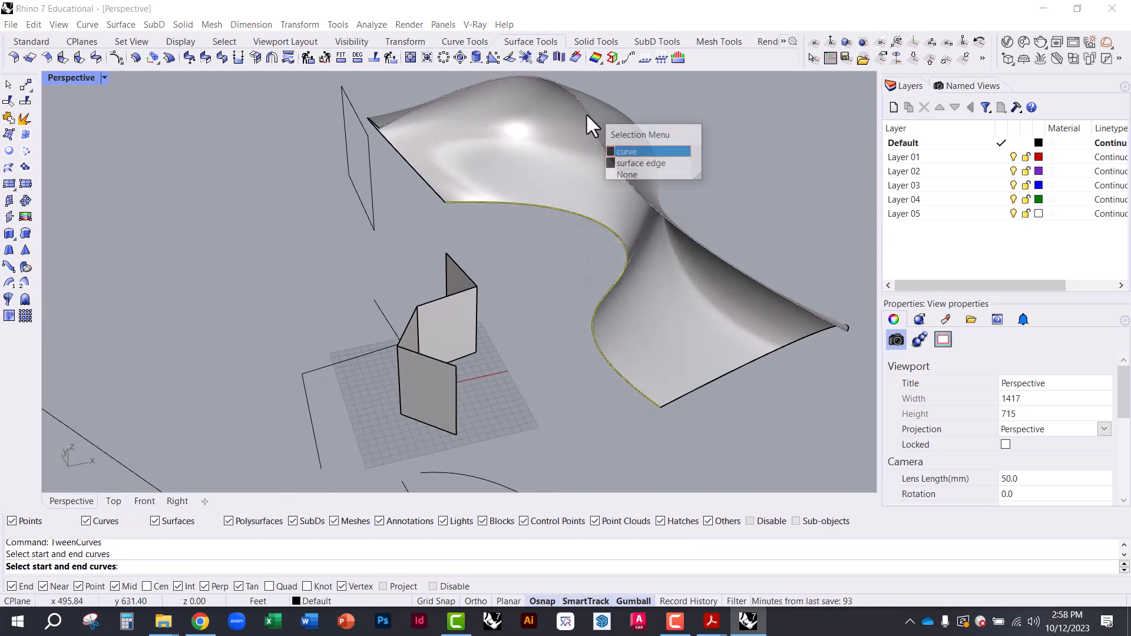
pyautogui.click(617, 148)
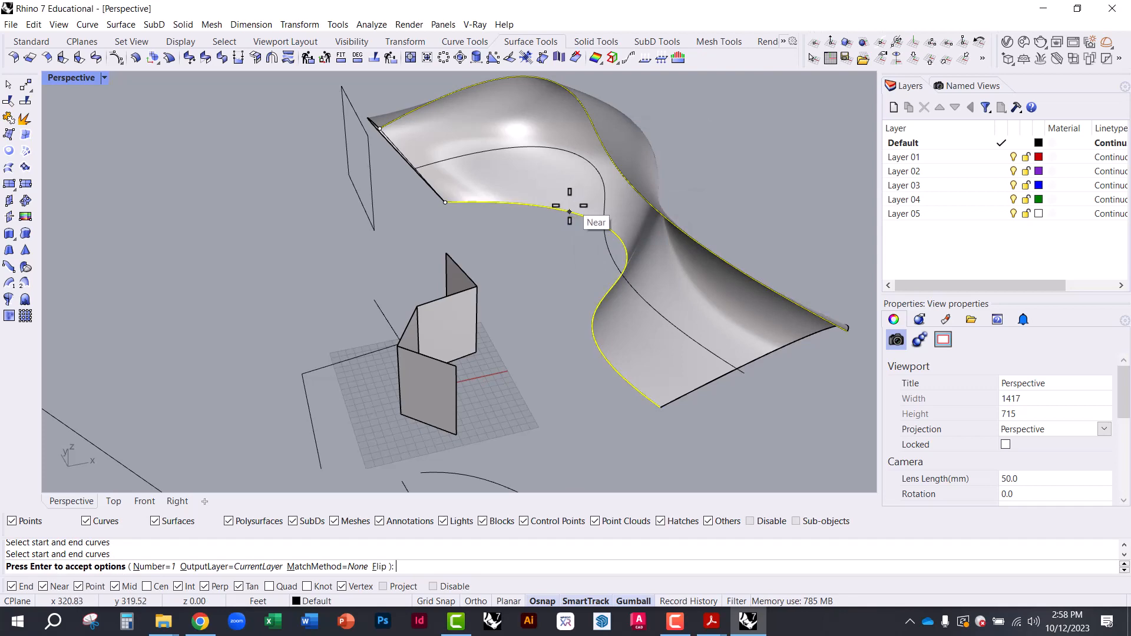
pyautogui.press('Return')
pyautogui.moveTo(589, 210); pyautogui.dragTo(443, 188, button='right')
pyautogui.moveTo(530, 218); pyautogui.dragTo(562, 232, button='right')
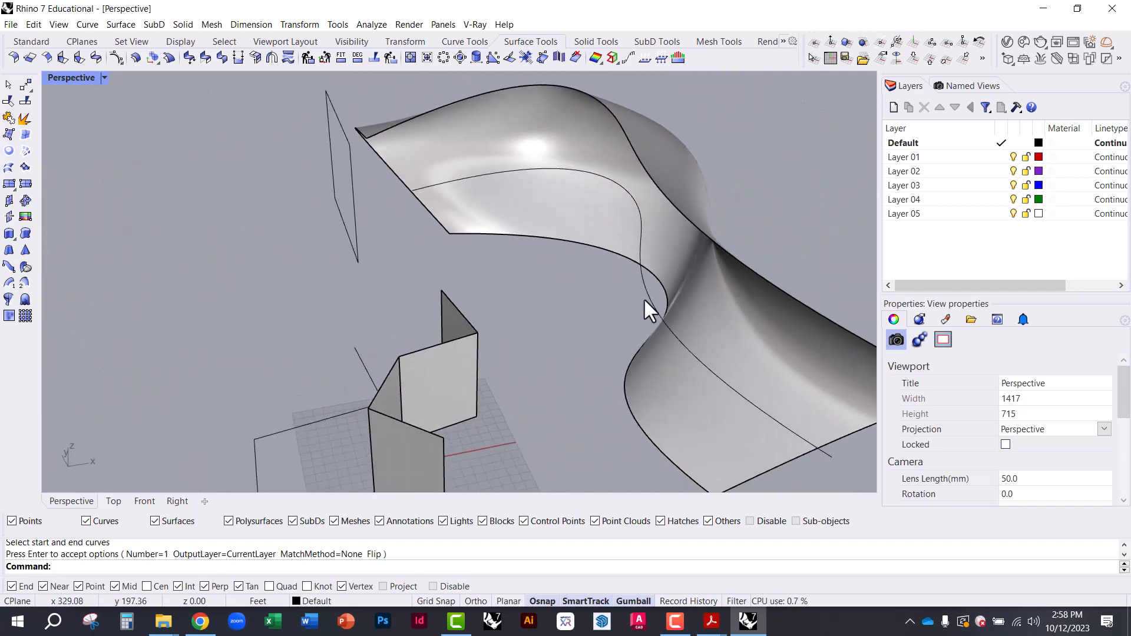
pyautogui.scroll(-4, 492, 165)
pyautogui.scroll(7, 600, 258)
pyautogui.scroll(-4, 576, 265)
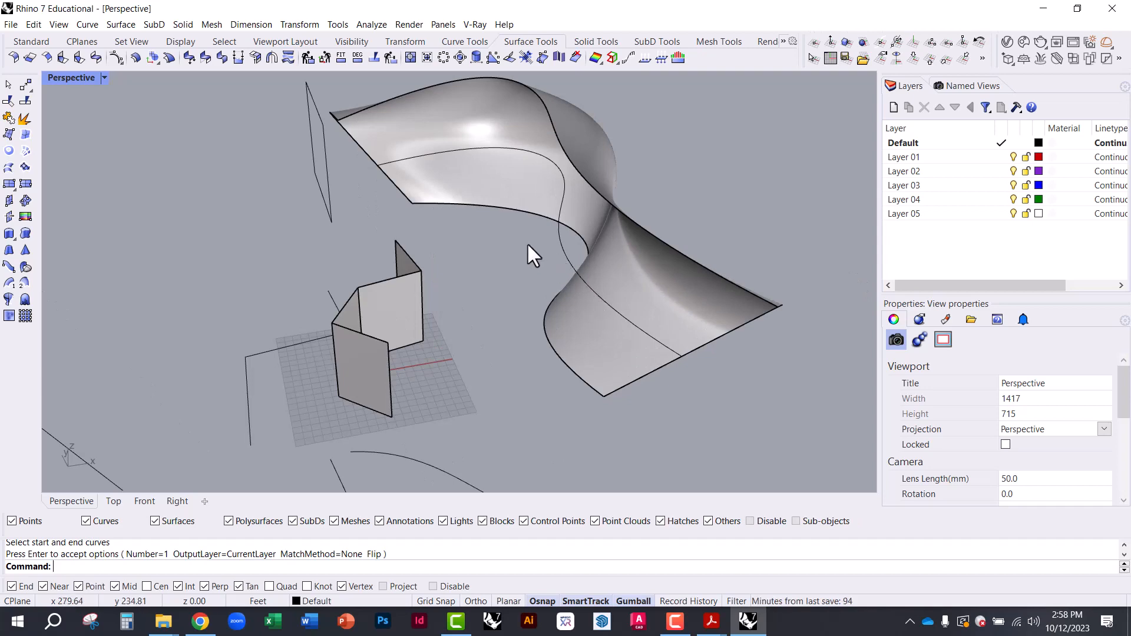
# - Move the tween curve horizontally off the two-rail swept surface, without making a copy
pyautogui.click(561, 250)
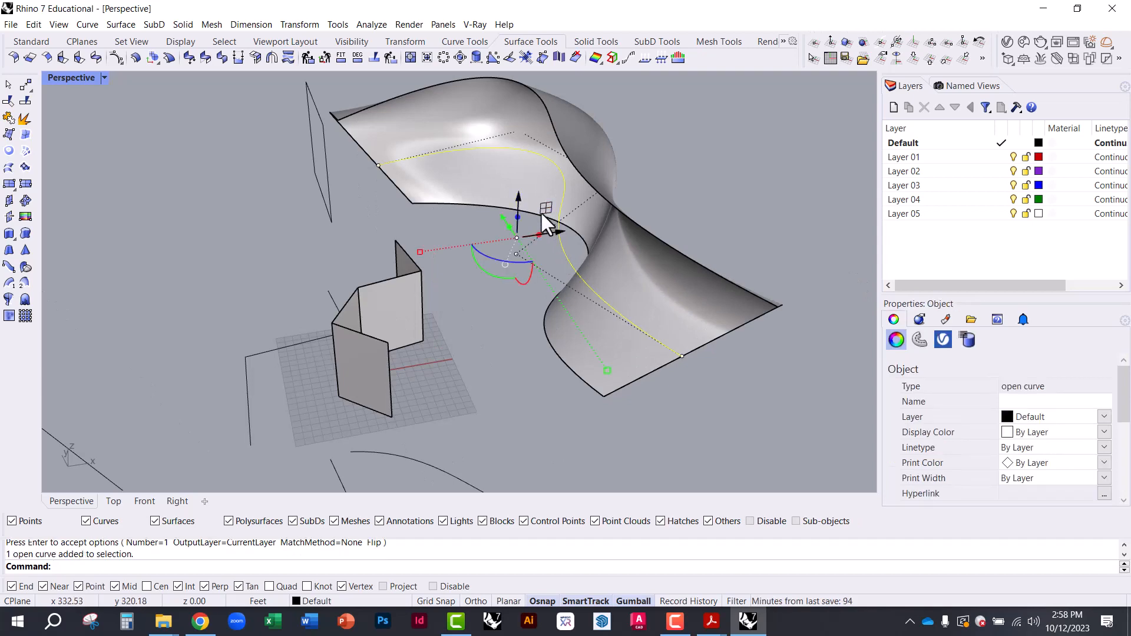
pyautogui.moveTo(540, 211); pyautogui.dragTo(528, 312, button='right')
pyautogui.moveTo(535, 236); pyautogui.dragTo(481, 264)
pyautogui.press('alt')
pyautogui.click(408, 206)
pyautogui.scroll(-6, 408, 207)
pyautogui.moveTo(510, 285); pyautogui.dragTo(545, 280, button='right')
pyautogui.scroll(6, 489, 263)
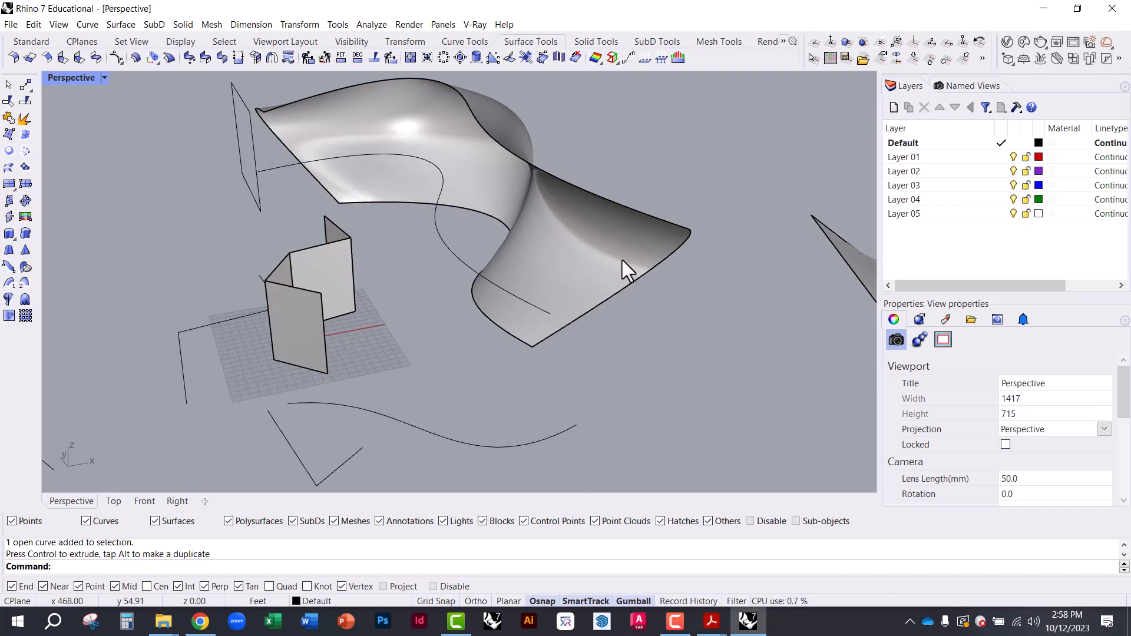
# - Draw a degree 2 curve with two points, from the moved tween curve's near end to the swept surface's upper corner
pyautogui.write('Nurb')
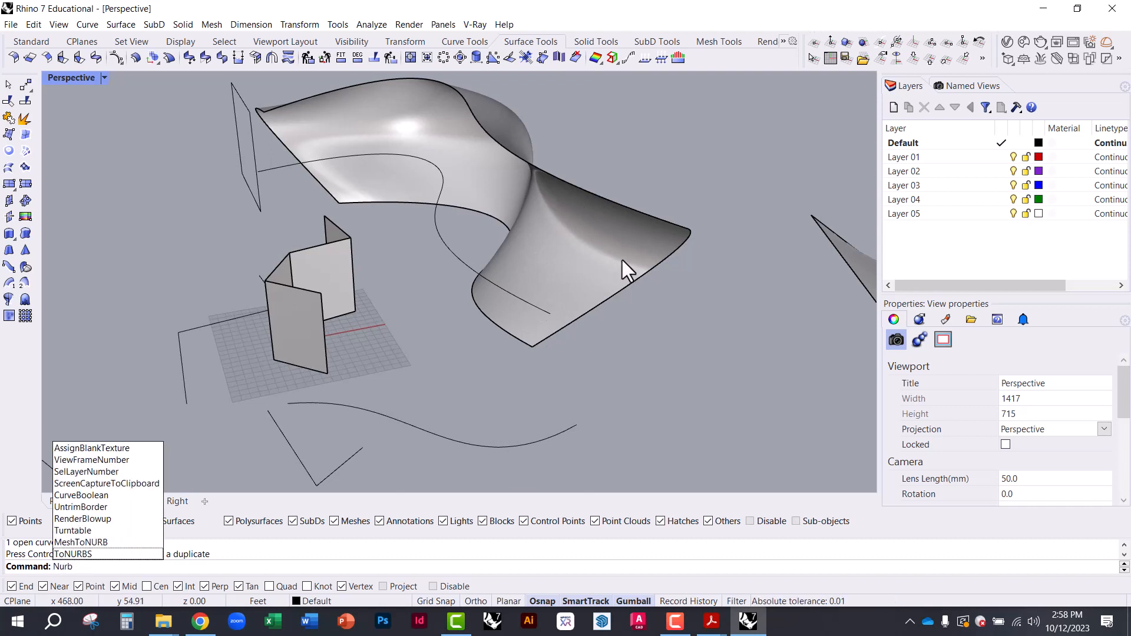
pyautogui.press('Escape')
pyautogui.write('Curve')
pyautogui.press('Return')
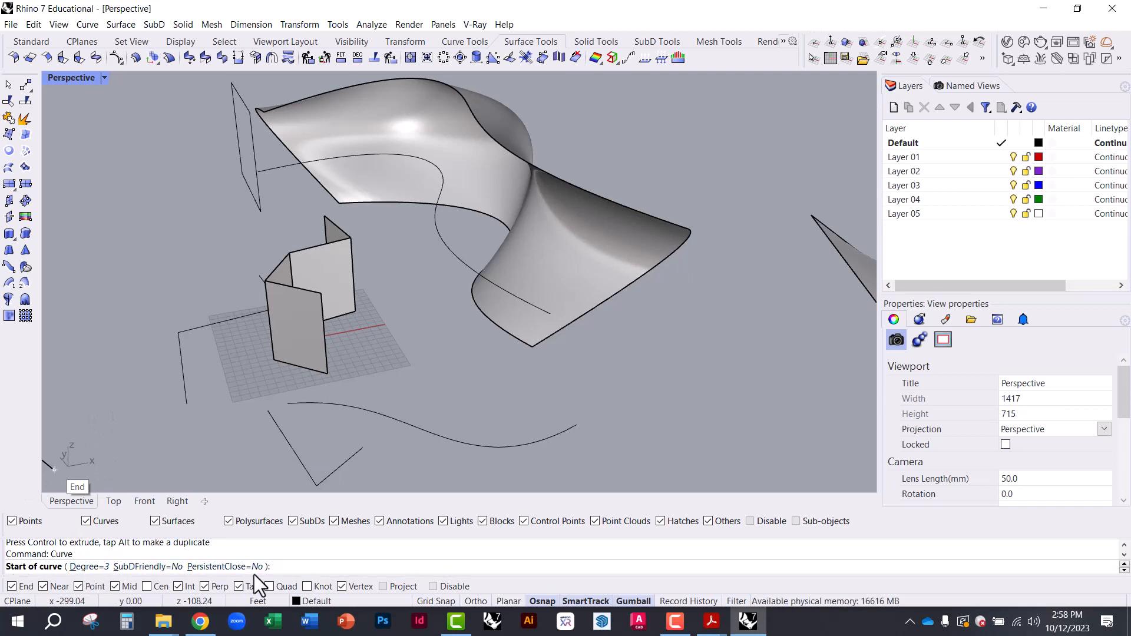
pyautogui.click(91, 567)
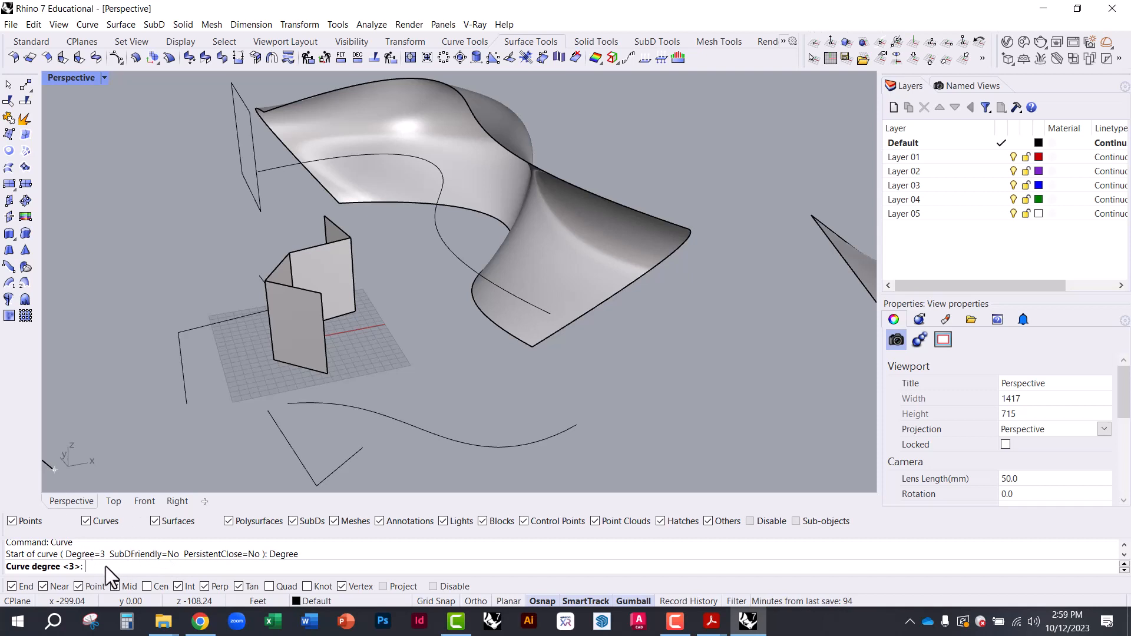
pyautogui.write('2')
pyautogui.press('Return')
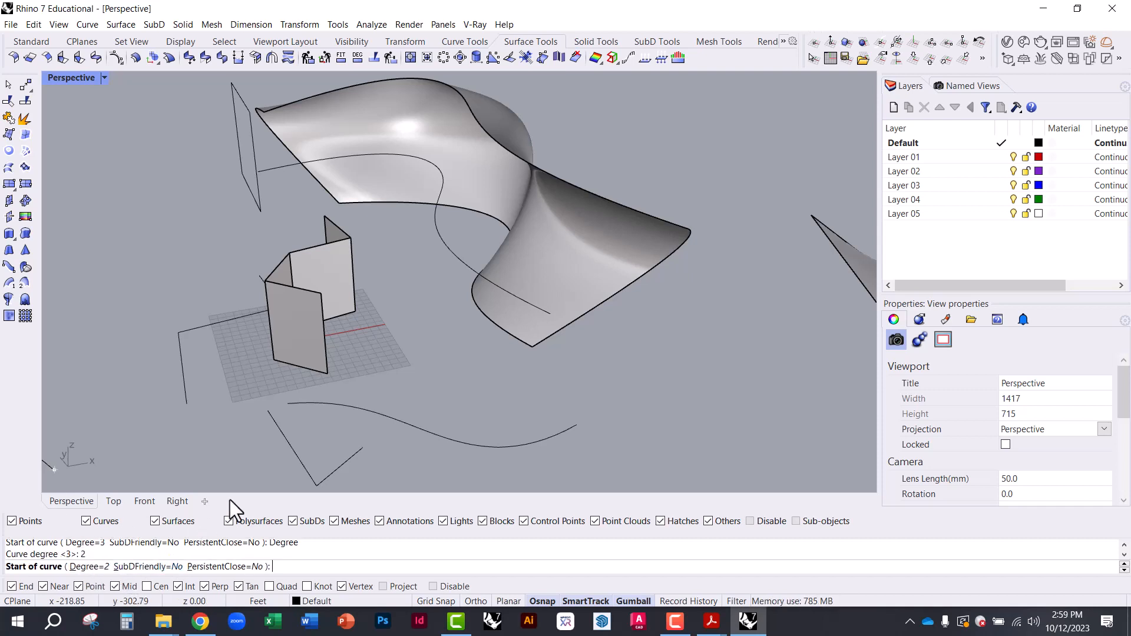
pyautogui.click(550, 313)
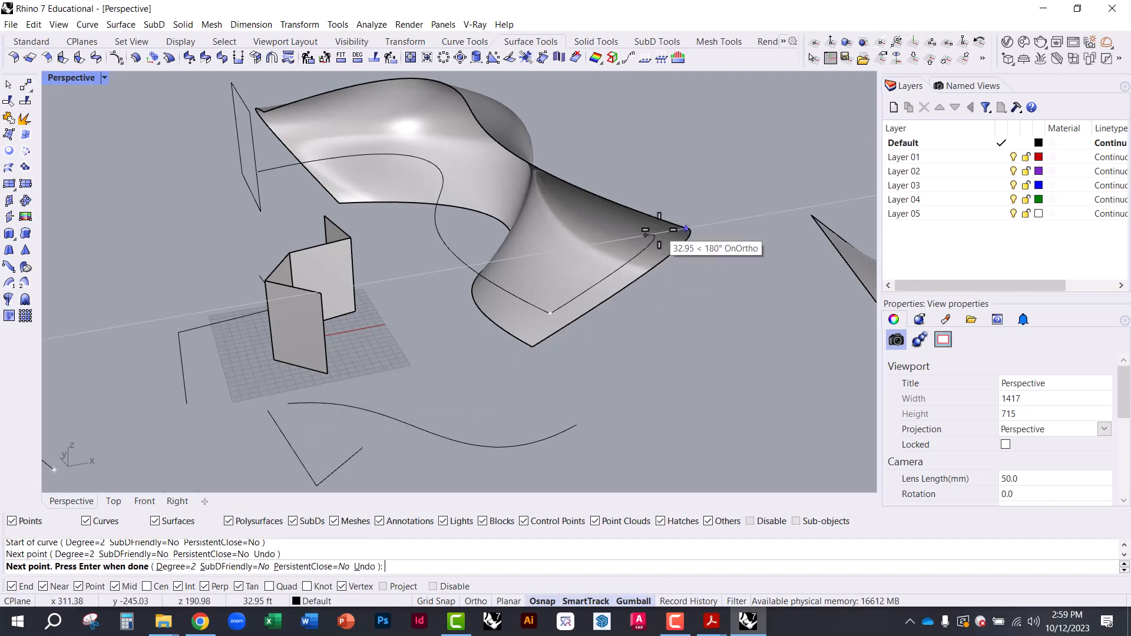
pyautogui.press('Return')
# - Inspect the new two-point curve and its far end point by selecting each in turn, and clear the selection
pyautogui.moveTo(567, 289); pyautogui.dragTo(525, 251, button='right')
pyautogui.click(526, 220)
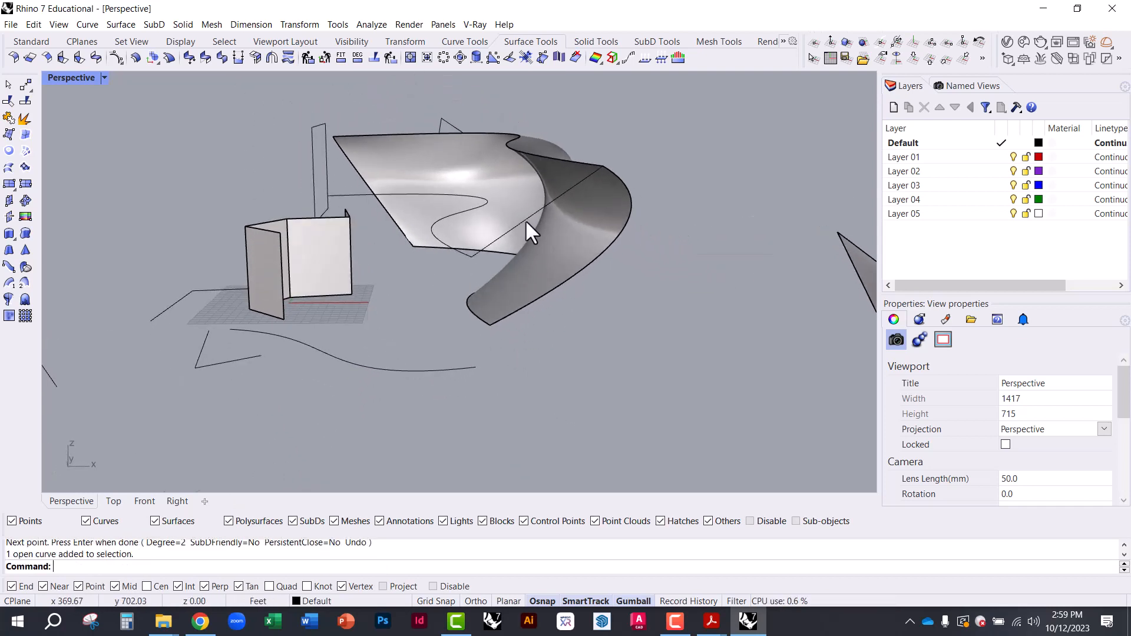
pyautogui.moveTo(539, 211); pyautogui.dragTo(604, 223, button='right')
pyautogui.scroll(5, 618, 253)
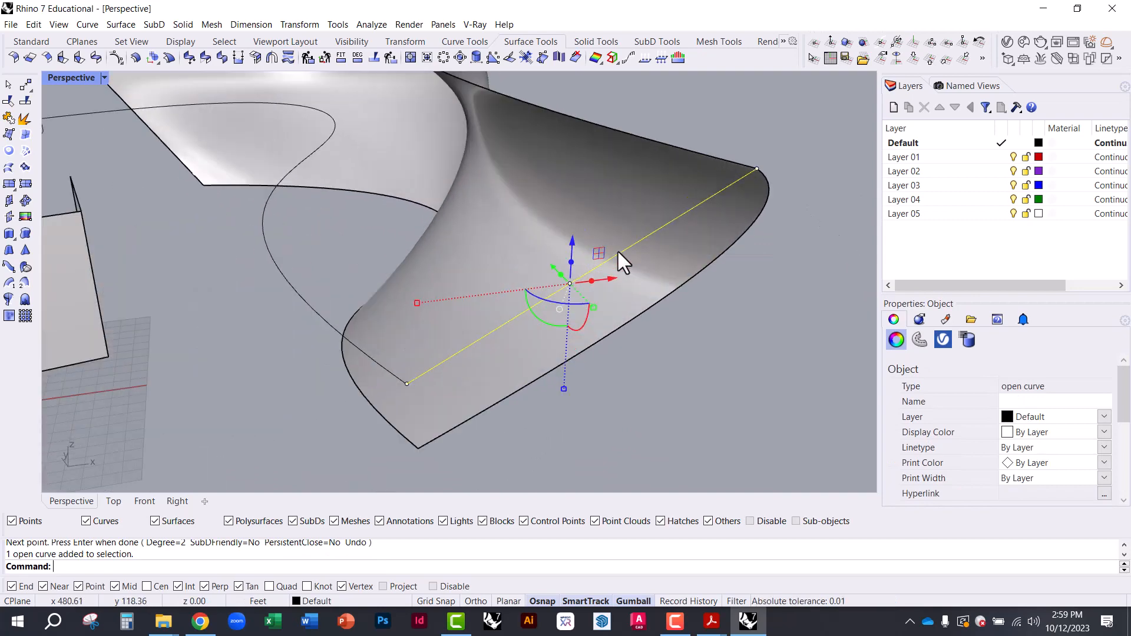
pyautogui.keyDown('ctrl'); pyautogui.keyDown('shift'); pyautogui.click(757, 169); pyautogui.keyUp('shift'); pyautogui.keyUp('ctrl')
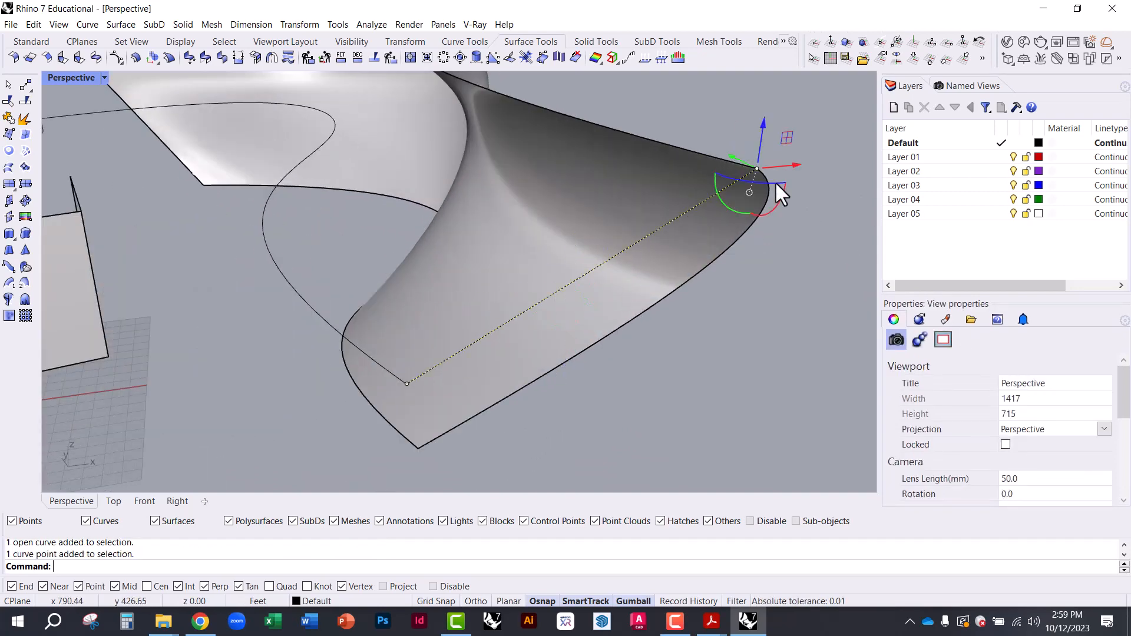
pyautogui.scroll(-5, 309, 255)
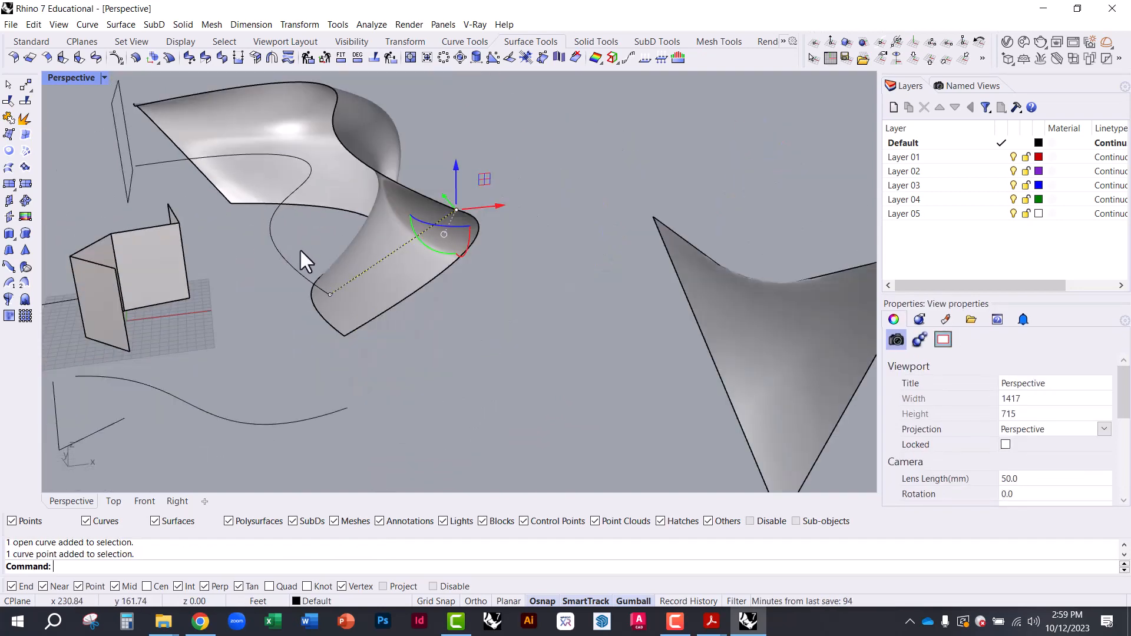
pyautogui.press('Escape')
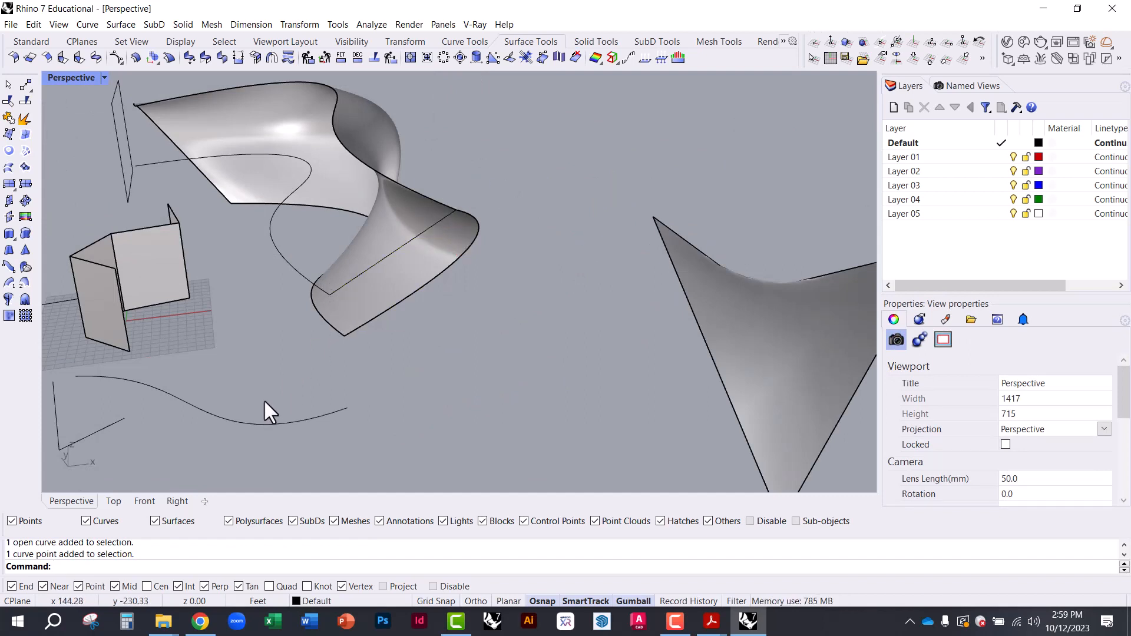
# - Draw an S-shaped degree 2 curve with four control points in the empty area between the two large surfaces
pyautogui.write('Curv')
pyautogui.press('Return')
pyautogui.click(366, 396)
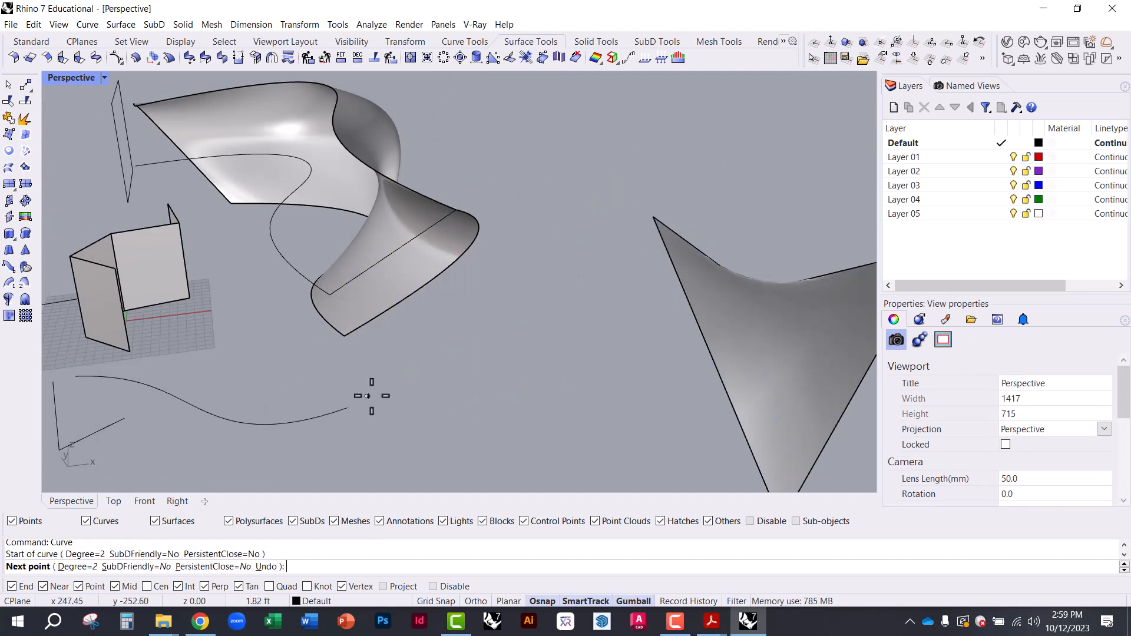
pyautogui.click(475, 332)
pyautogui.click(552, 426)
pyautogui.click(633, 356)
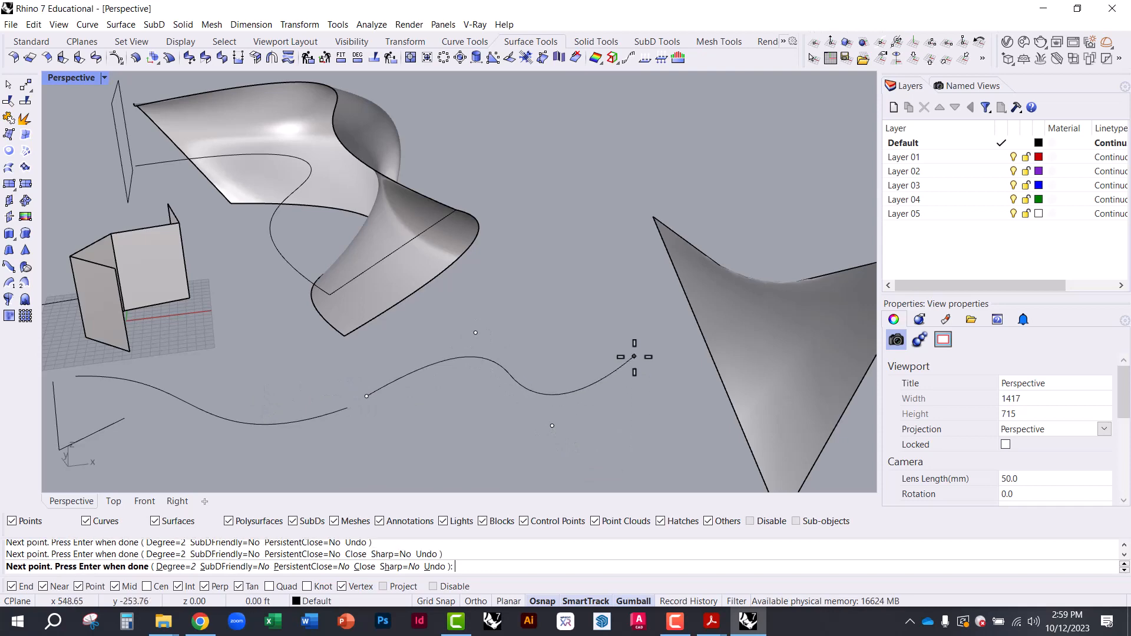
pyautogui.press('Return')
# - Reshape the four-point degree 2 curve by moving its two middle control points within the ground plane, and clear the selection
pyautogui.click(591, 386)
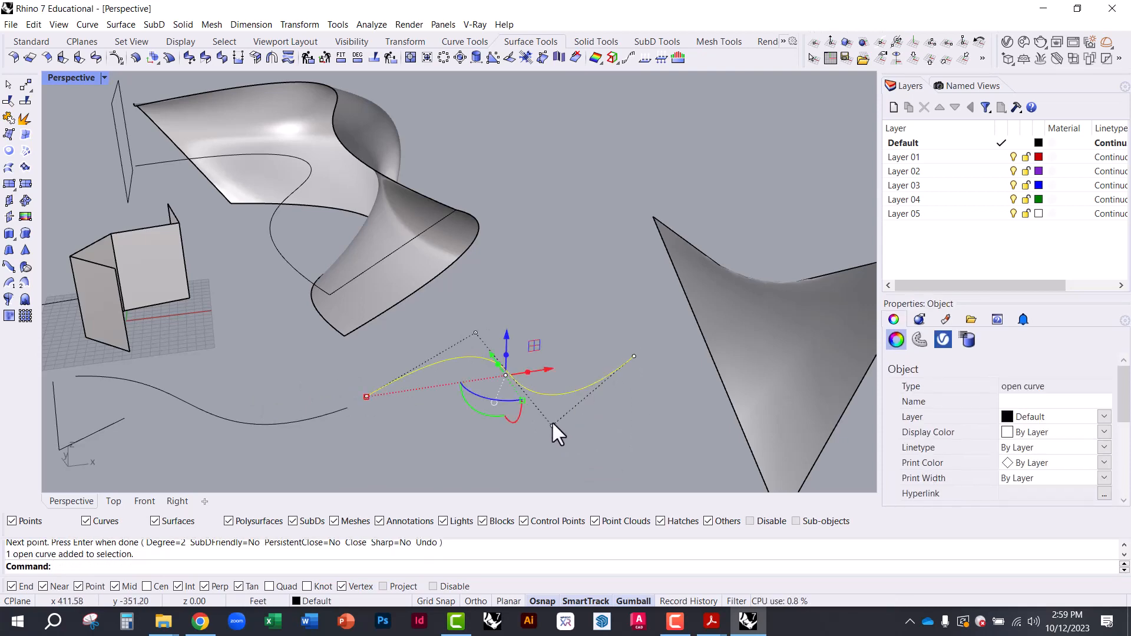
pyautogui.click(548, 433)
pyautogui.scroll(-3, 542, 402)
pyautogui.scroll(-3, 518, 366)
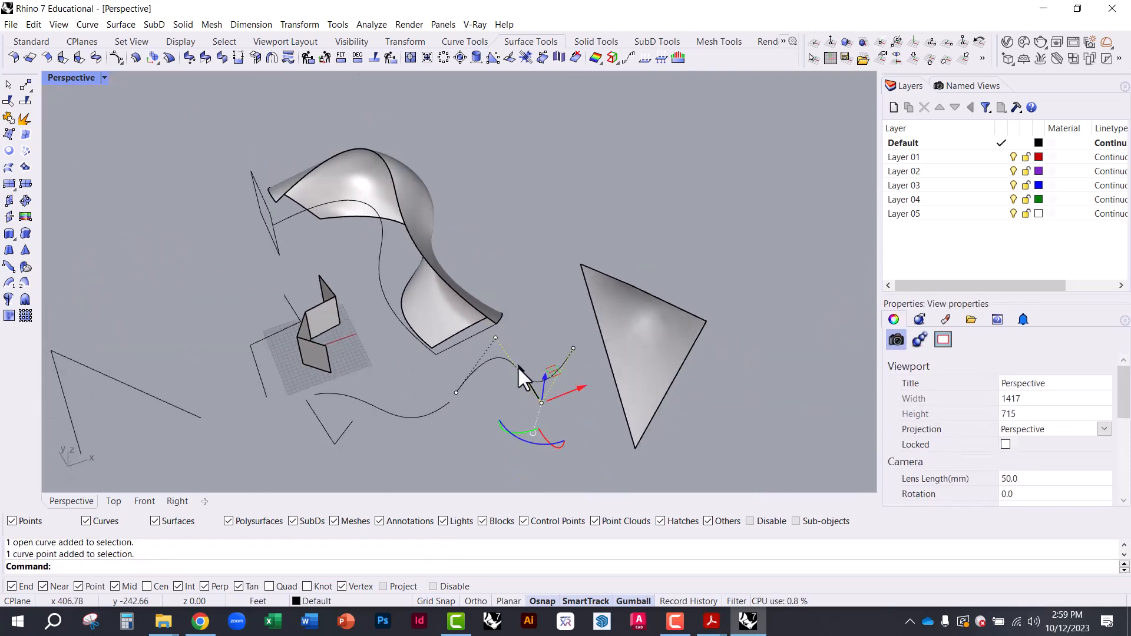
pyautogui.moveTo(556, 372); pyautogui.dragTo(545, 342)
pyautogui.scroll(5, 503, 380)
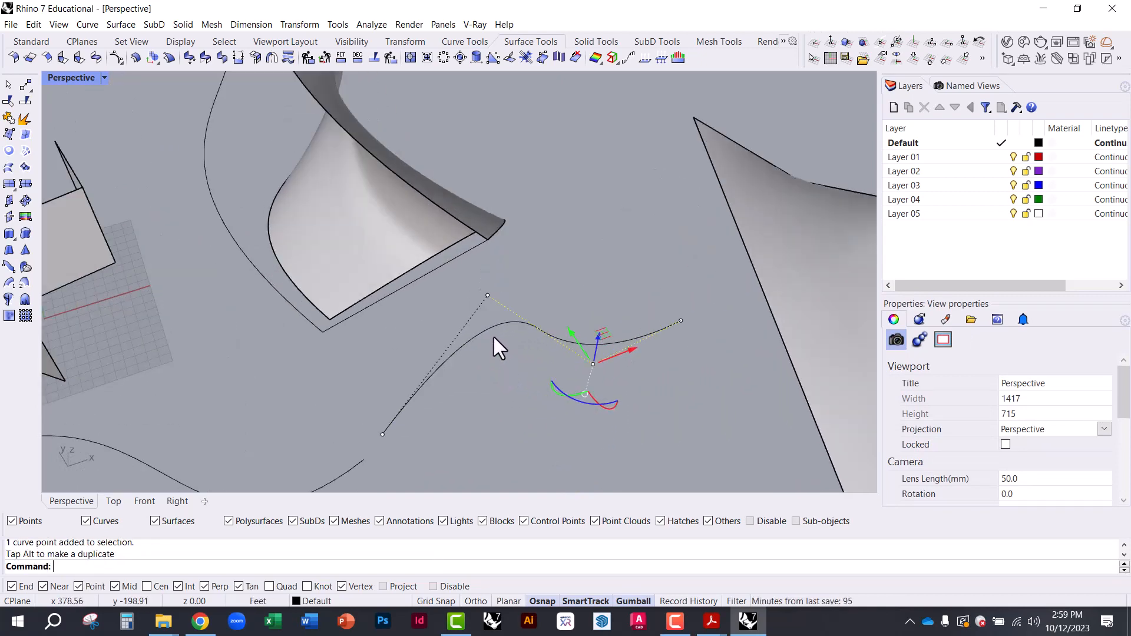
pyautogui.click(488, 295)
pyautogui.moveTo(501, 268); pyautogui.dragTo(462, 300)
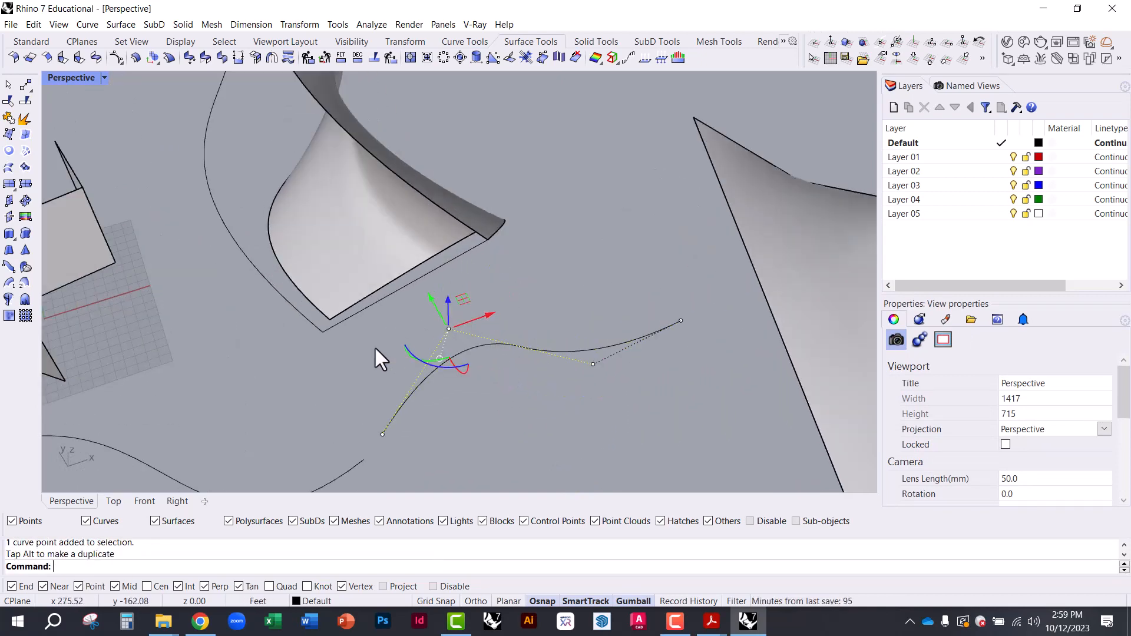
pyautogui.click(360, 354)
# - Draw a second S-shaped curve with four control points just below the reshaped one, with the curve degree set to 4
pyautogui.write('curve')
pyautogui.press('Return')
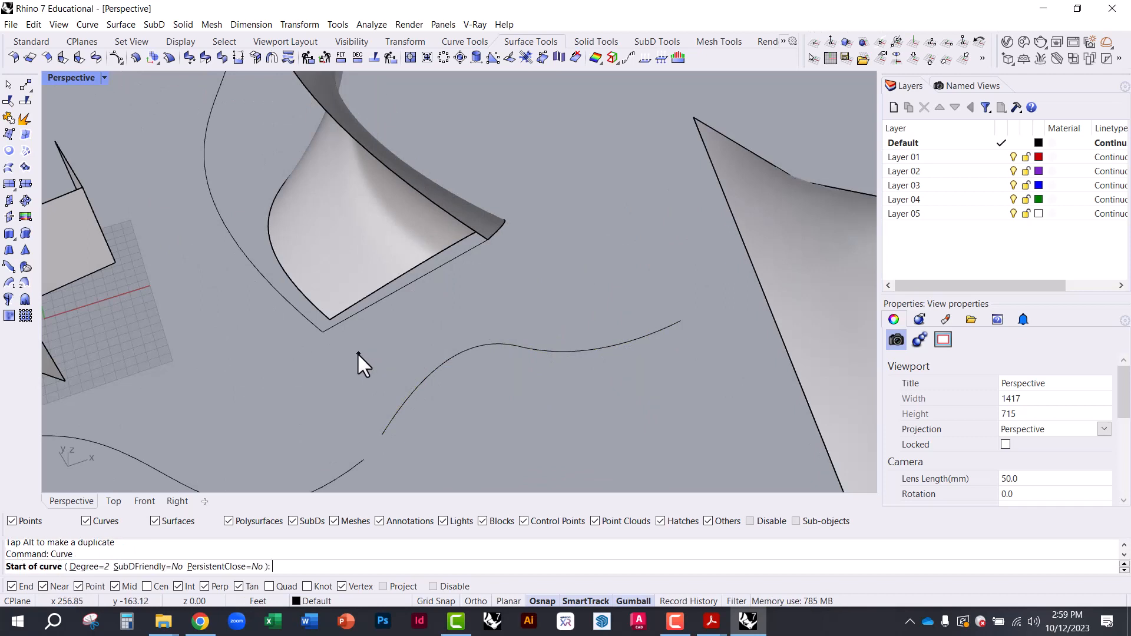
pyautogui.click(81, 566)
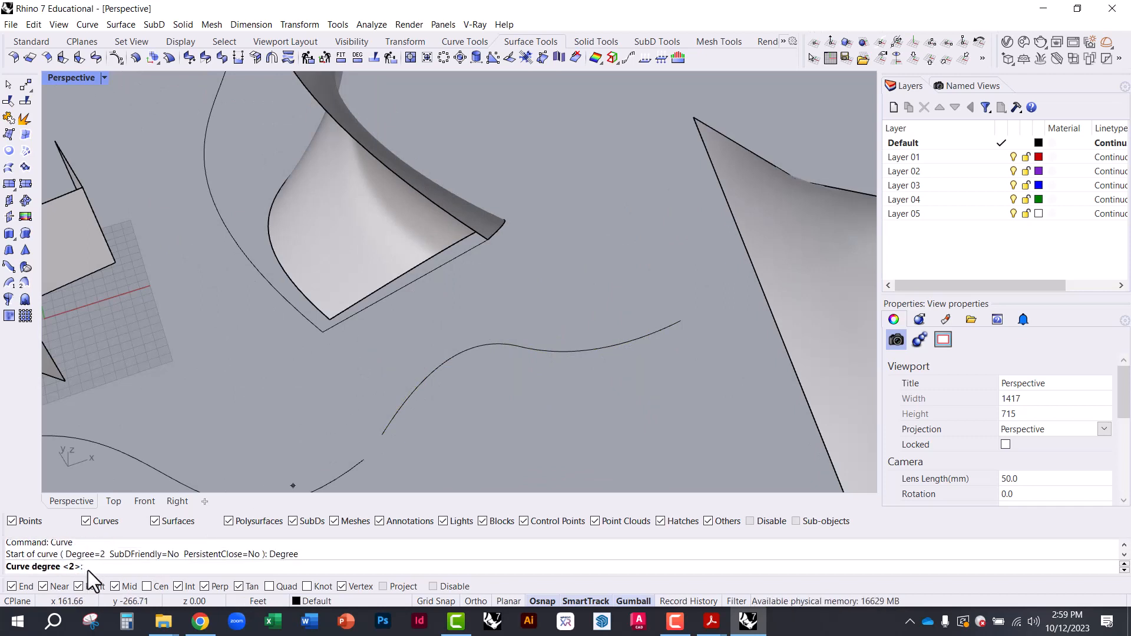
pyautogui.write('4')
pyautogui.press('Return')
pyautogui.click(407, 453)
pyautogui.click(548, 367)
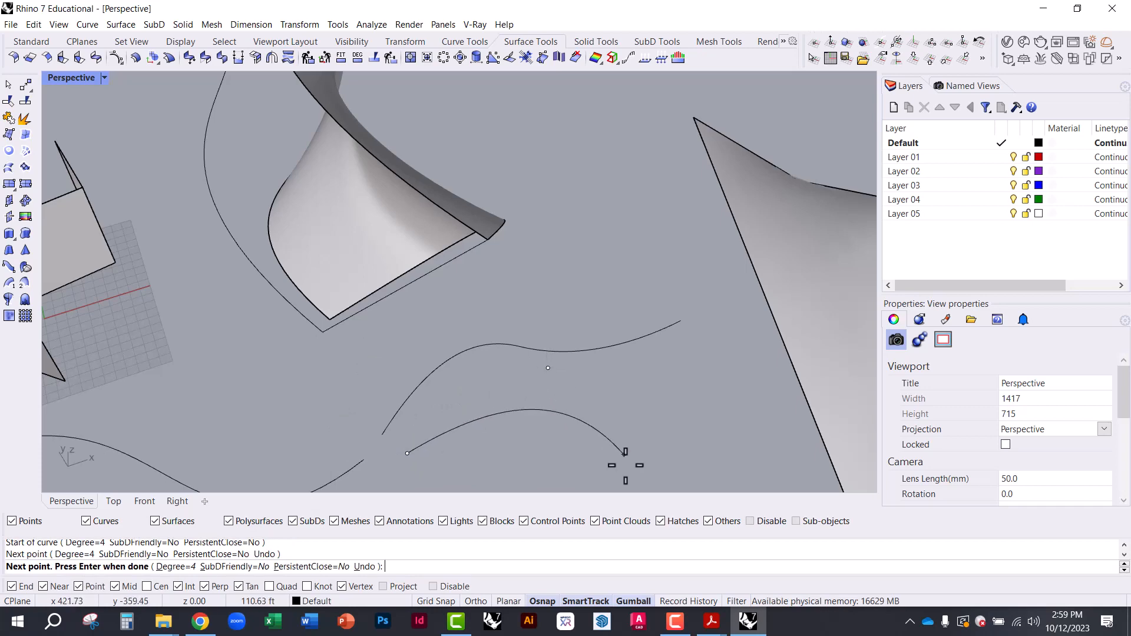
pyautogui.click(625, 462)
pyautogui.click(688, 396)
pyautogui.press('Return')
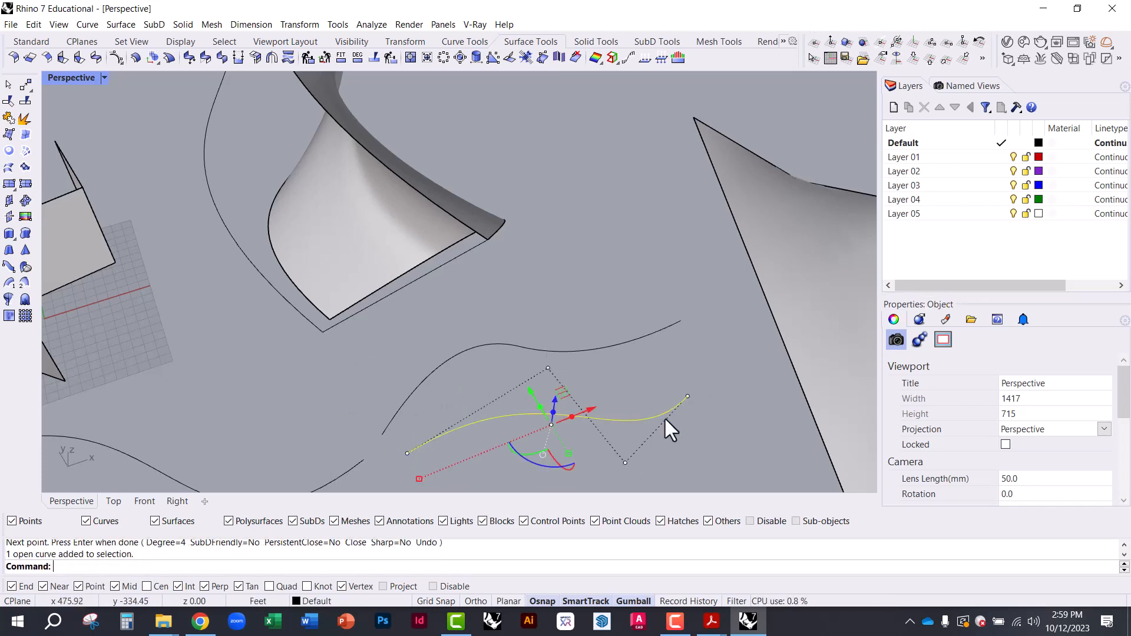
# - Pull the new curve's third control point away from the curve to deepen its bend, and select the second control point
pyautogui.click(625, 463)
pyautogui.scroll(-3, 601, 342)
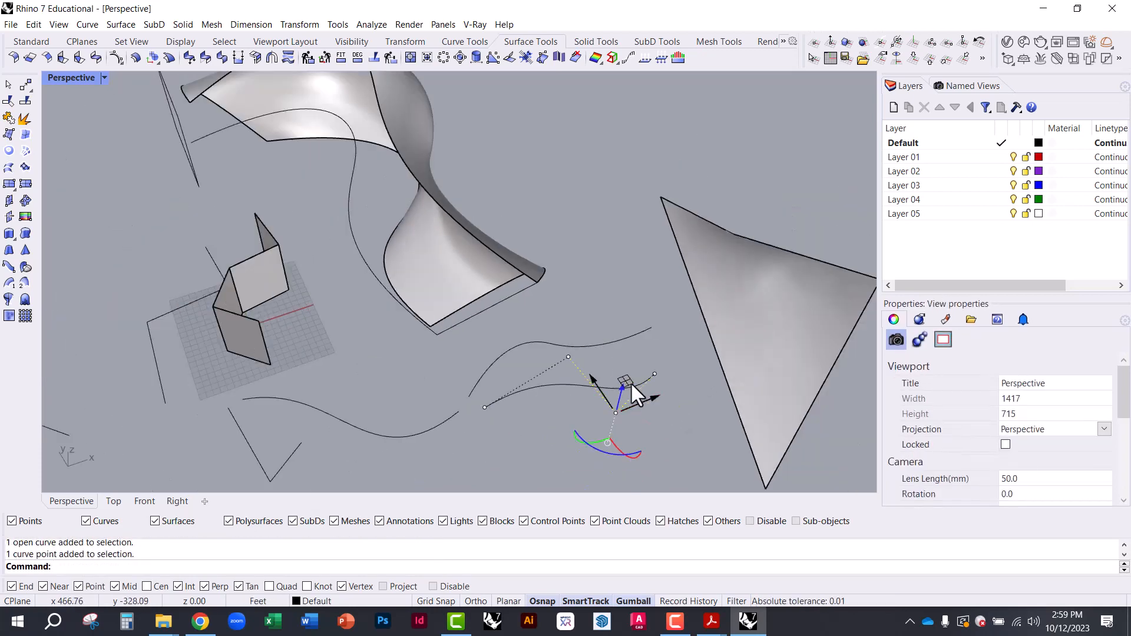
pyautogui.moveTo(625, 378); pyautogui.dragTo(623, 452)
pyautogui.click(568, 356)
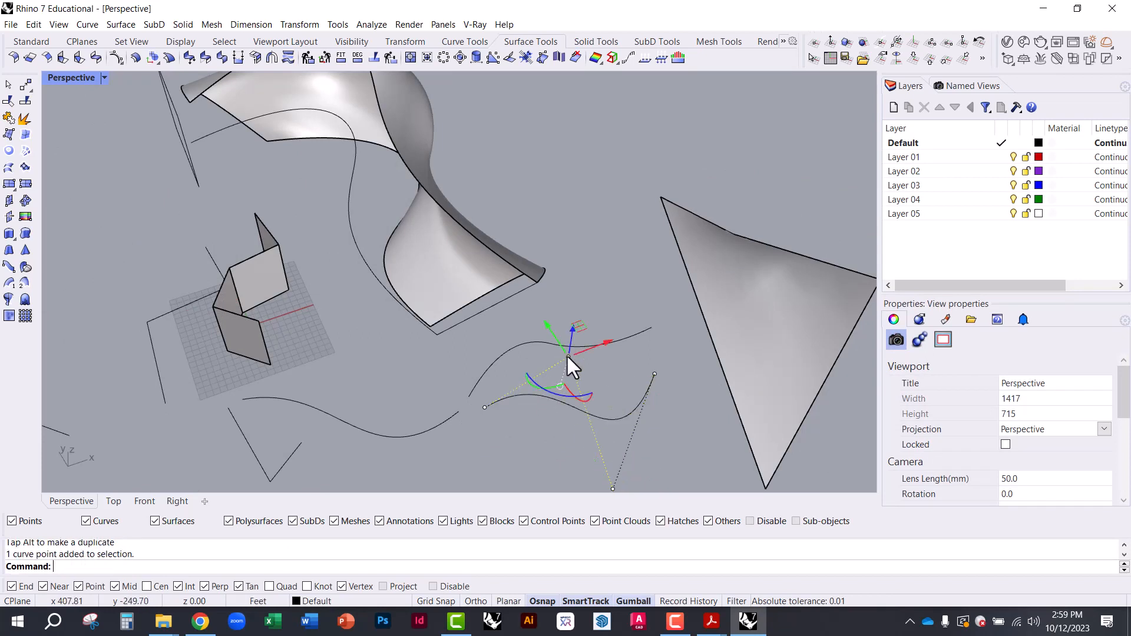
# - Move the selected control point of the front wavy curve toward the curve behind it, exaggerating the hump
pyautogui.moveTo(582, 327); pyautogui.dragTo(576, 267)
pyautogui.click(564, 403)
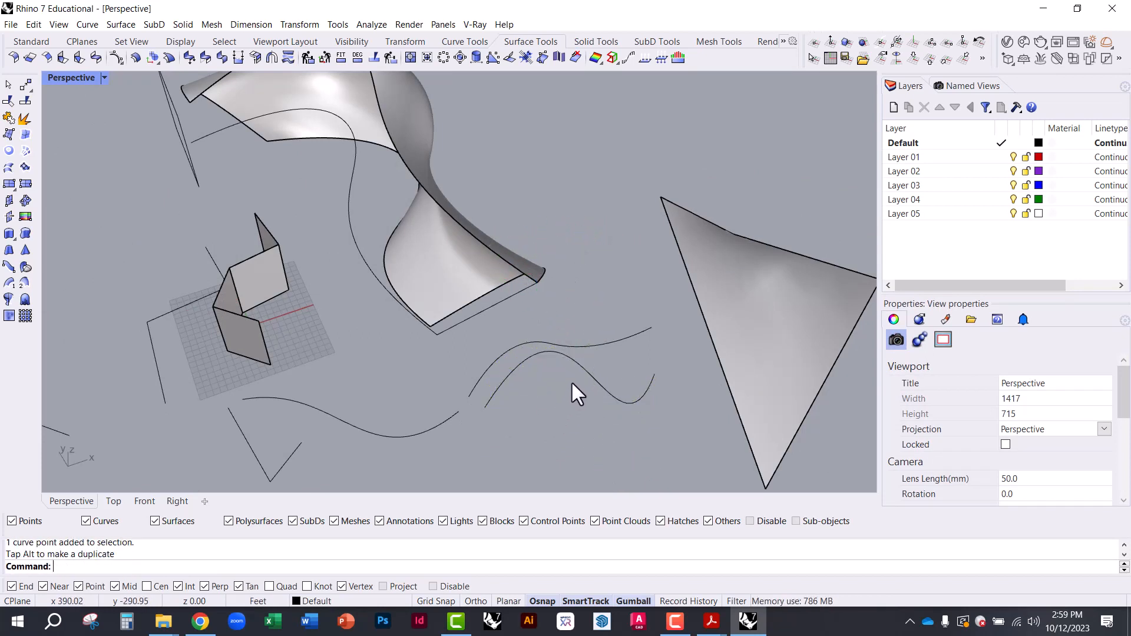
pyautogui.click(575, 368)
pyautogui.moveTo(563, 447); pyautogui.dragTo(457, 430, button='right')
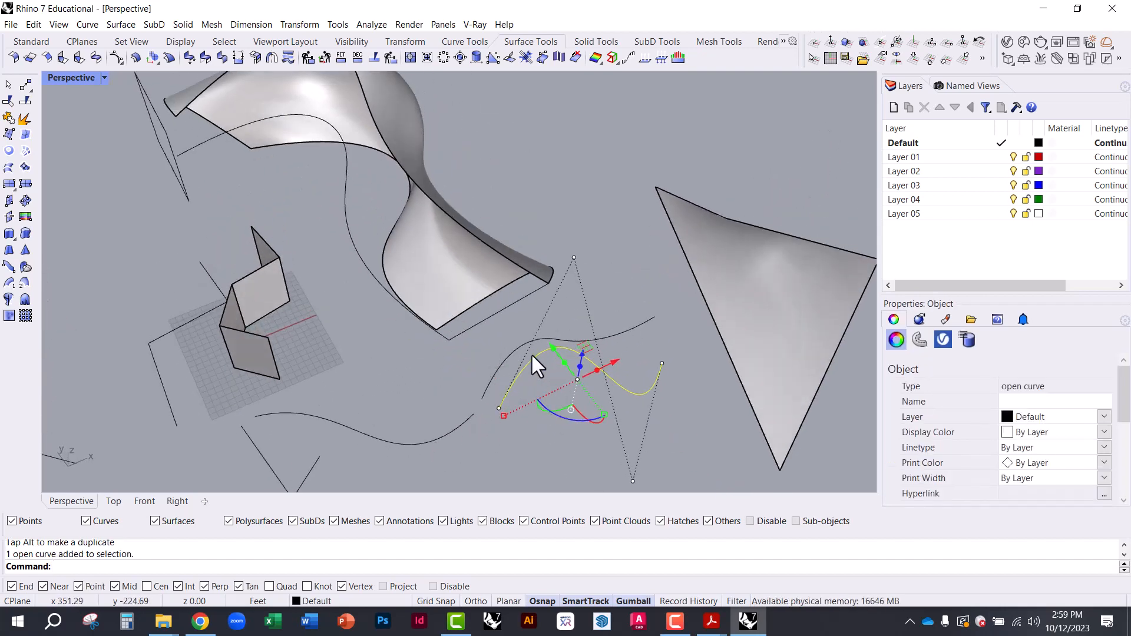
pyautogui.click(493, 341)
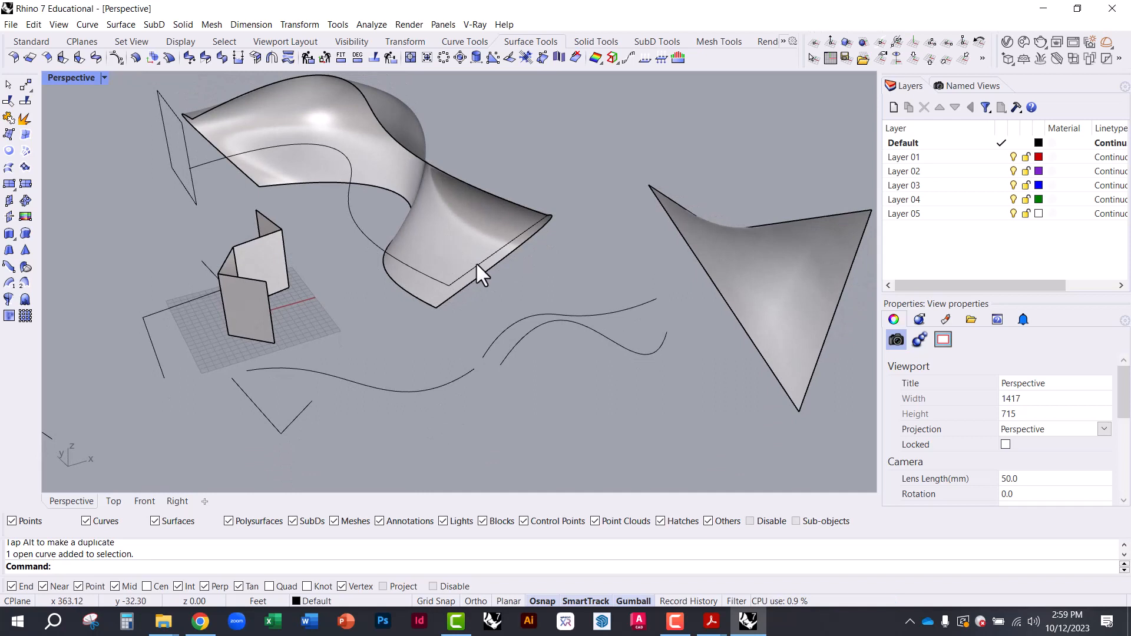
# - Insert a control point at the midpoint of the straight line closing the open end of the curved surface
pyautogui.moveTo(477, 264); pyautogui.dragTo(462, 238, button='right')
pyautogui.click(461, 238)
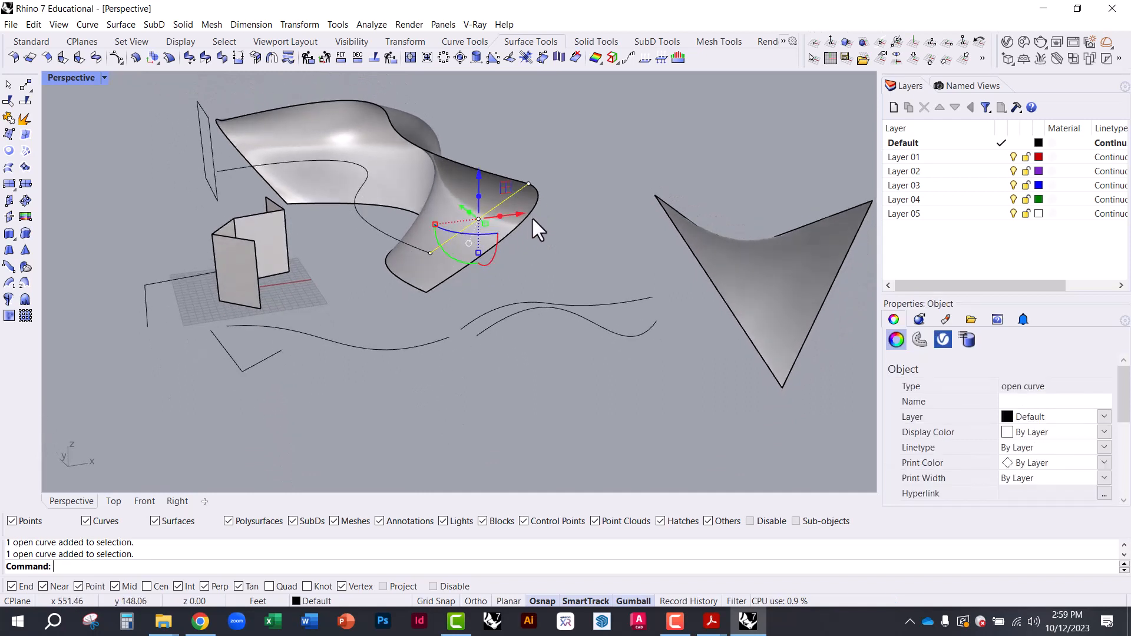
pyautogui.click(535, 274)
pyautogui.scroll(5, 461, 233)
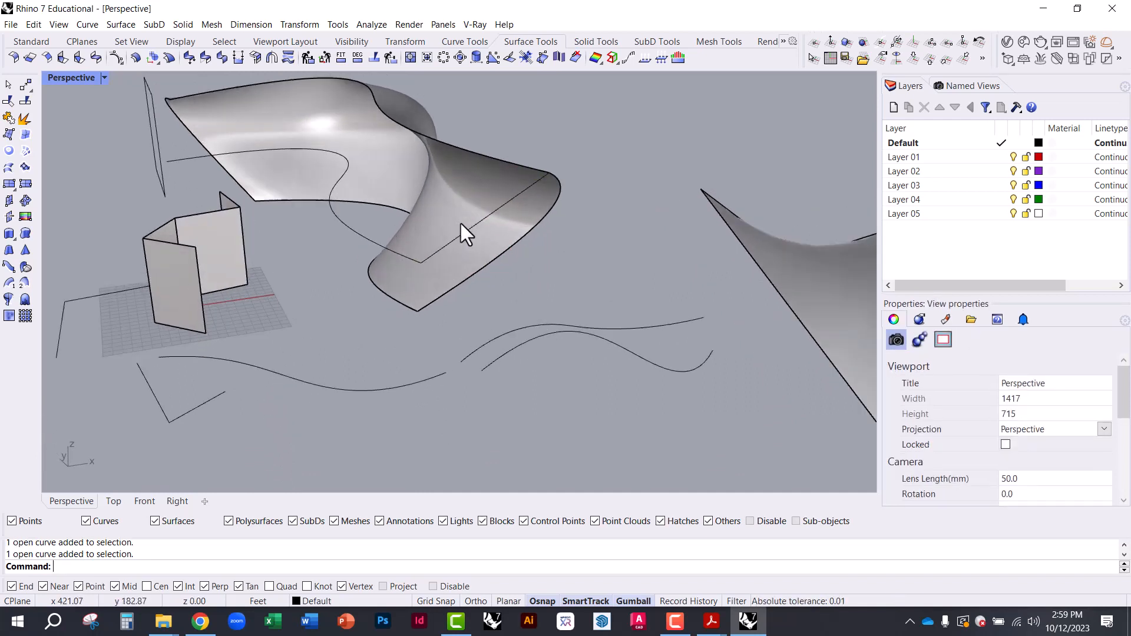
pyautogui.click(503, 212)
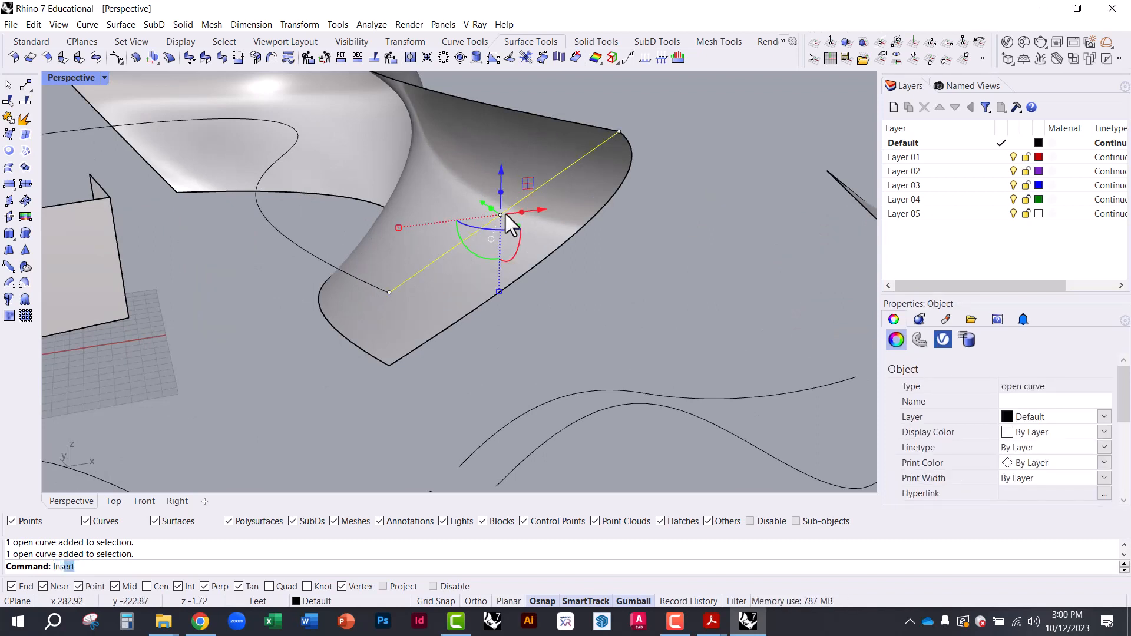
pyautogui.write('InsertControlPoint')
pyautogui.press('Return')
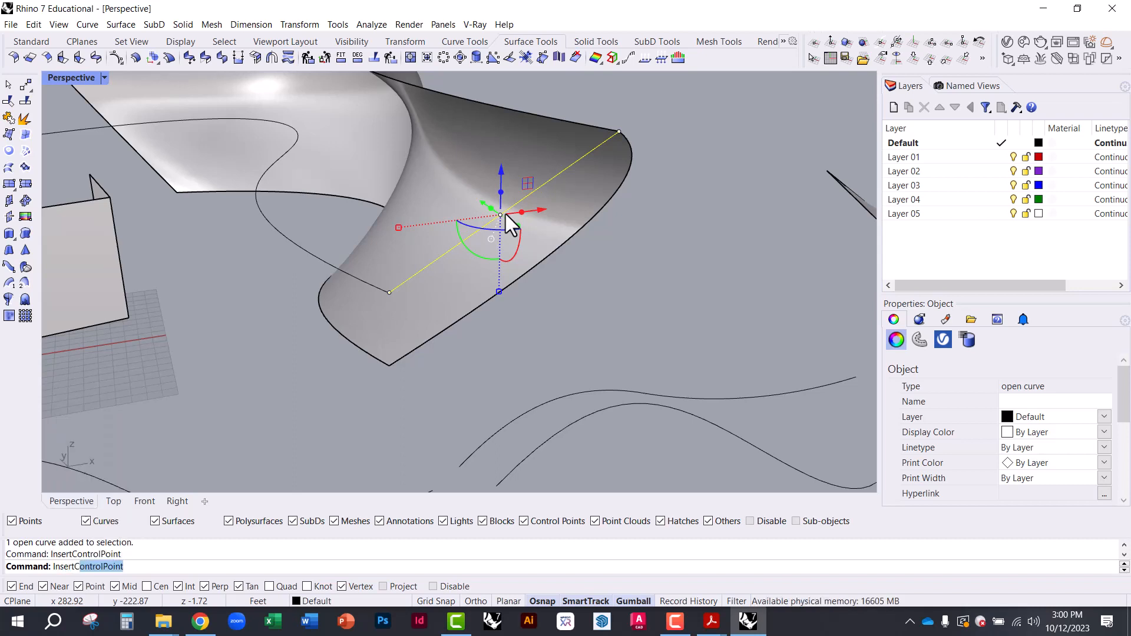
pyautogui.click(503, 215)
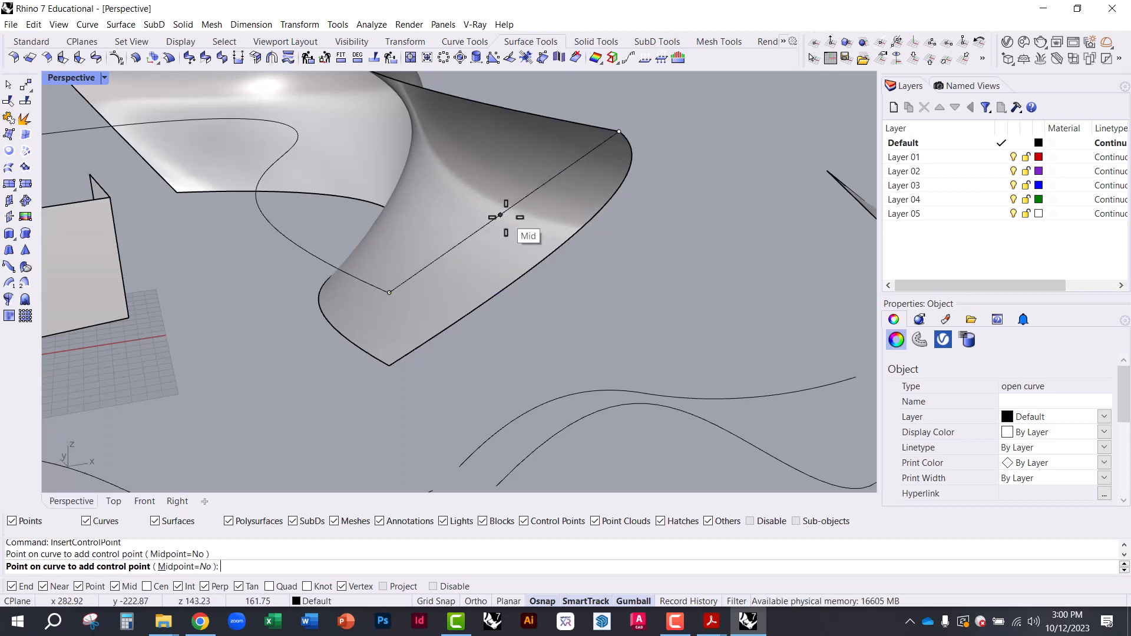
pyautogui.press('Return')
pyautogui.click(688, 277)
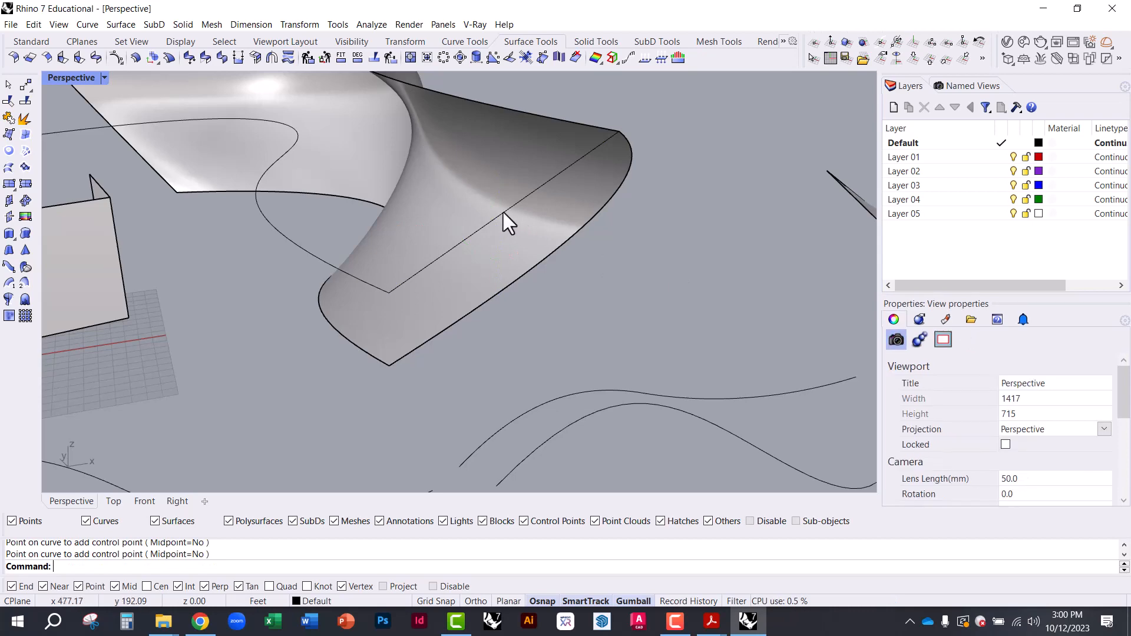
# - Raise the inserted middle control point of the line vertically so the line bends upward
pyautogui.click(502, 213)
pyautogui.click(502, 217)
pyautogui.click(605, 296)
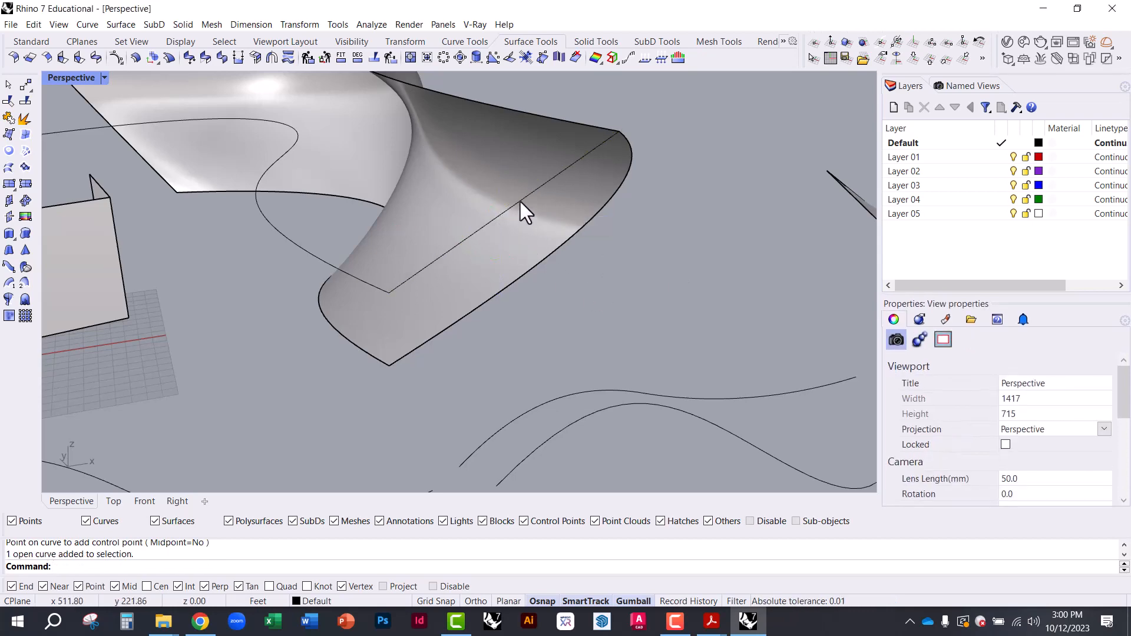
pyautogui.click(521, 201)
pyautogui.moveTo(539, 176); pyautogui.dragTo(517, 126, button='right')
pyautogui.click(560, 208)
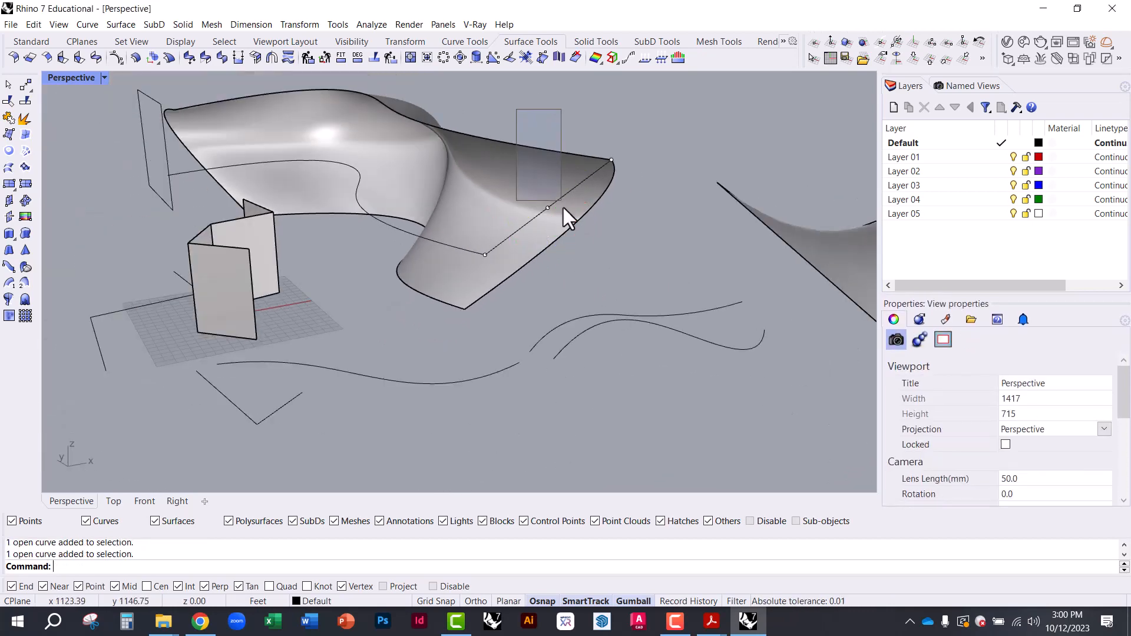
pyautogui.moveTo(546, 178); pyautogui.dragTo(544, 144)
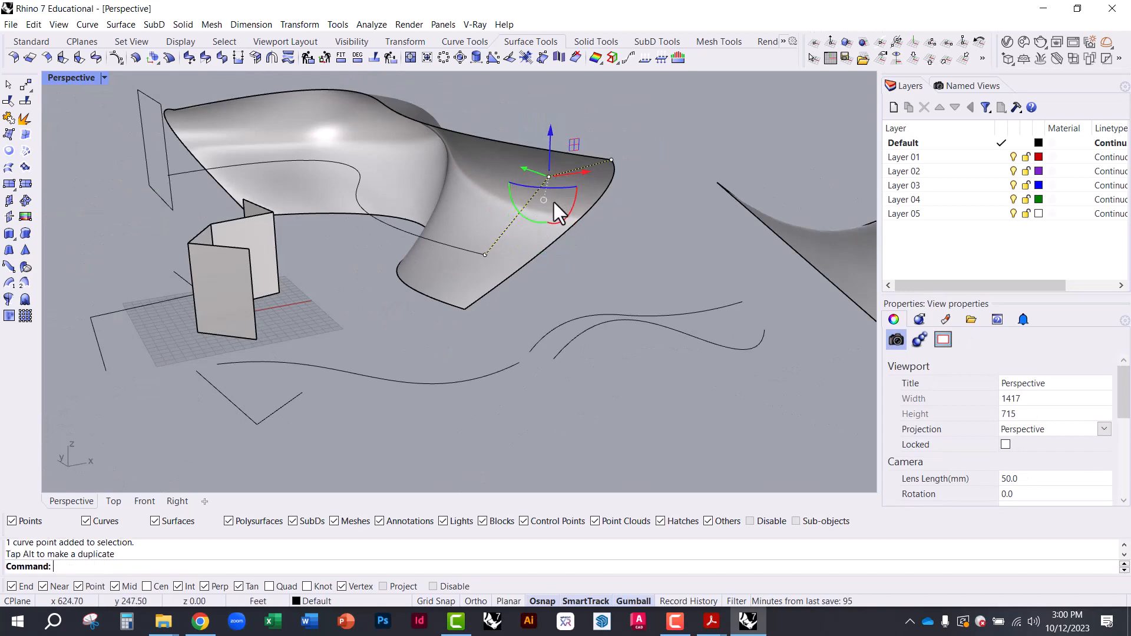
# - Shift the line's middle control point in the negative X direction, pulling the bend toward the inside of the surface
pyautogui.moveTo(554, 204); pyautogui.dragTo(476, 207, button='right')
pyautogui.scroll(5, 476, 208)
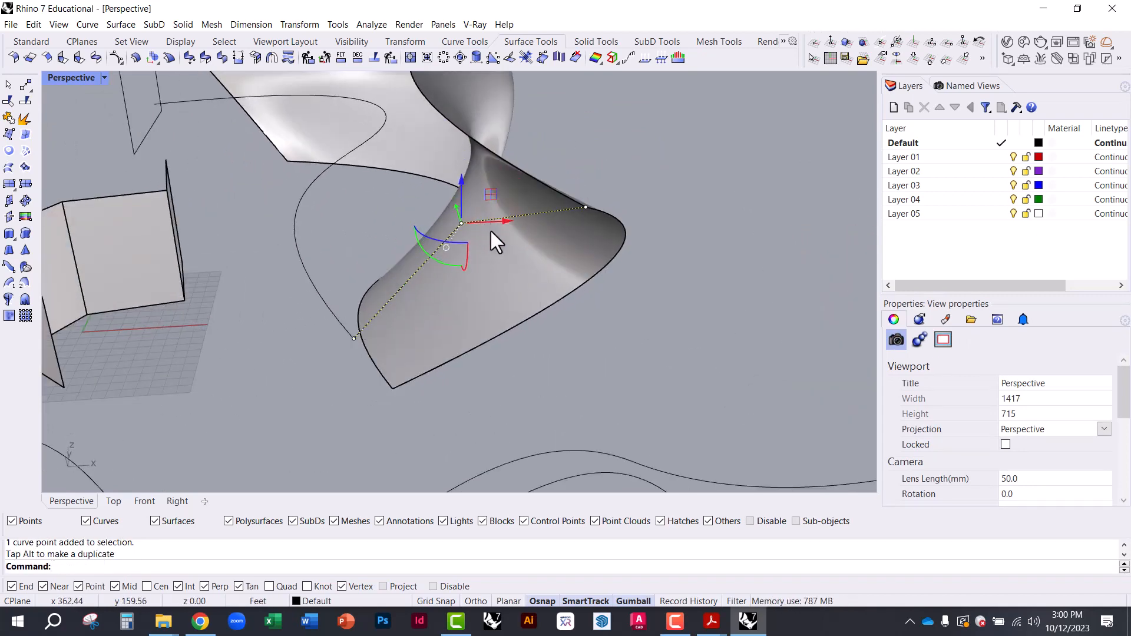
pyautogui.moveTo(493, 222); pyautogui.dragTo(437, 221)
pyautogui.press('Escape')
pyautogui.scroll(3, 425, 266)
pyautogui.scroll(-3, 398, 287)
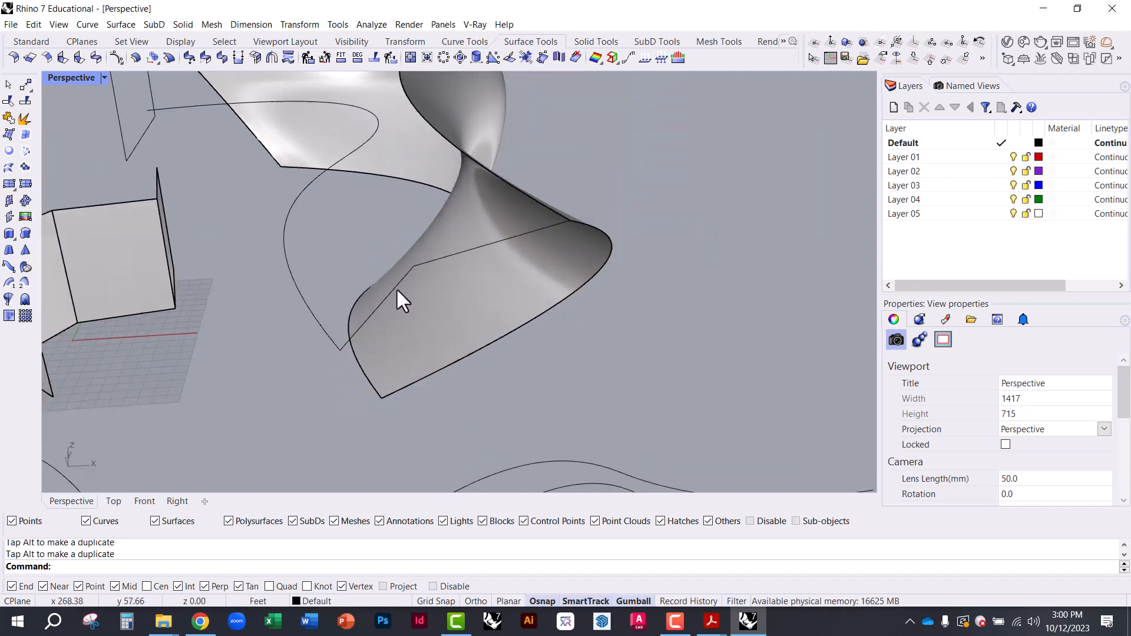
# - Show the bent line's control points and raise its middle point slightly more
pyautogui.moveTo(396, 287); pyautogui.dragTo(454, 302, button='right')
pyautogui.click(607, 342)
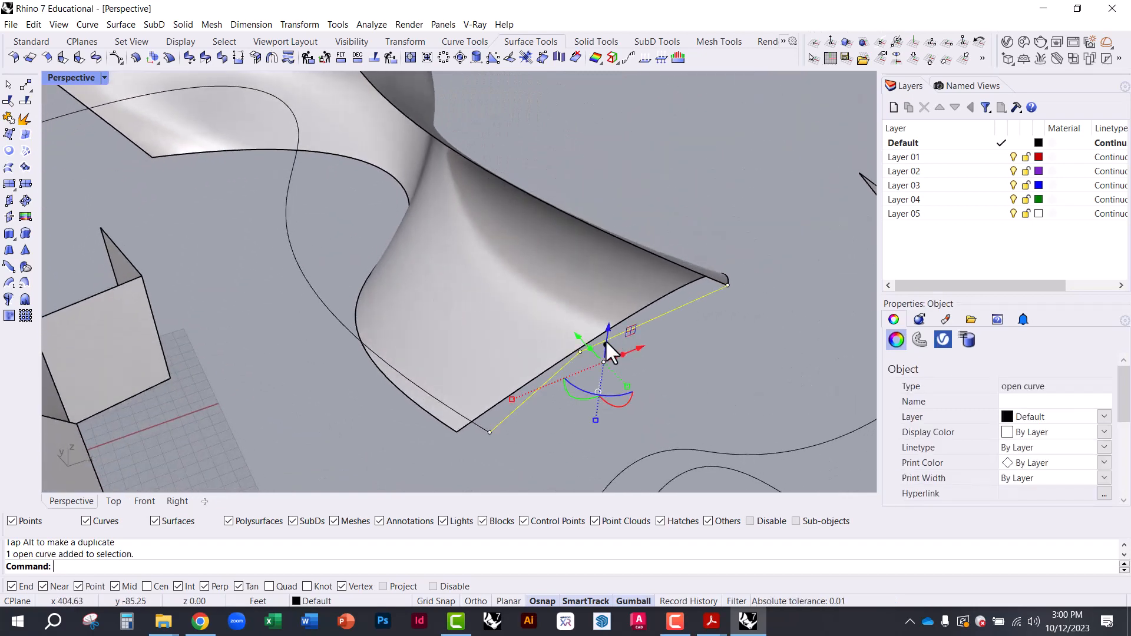
pyautogui.press('F10')
pyautogui.click(576, 342)
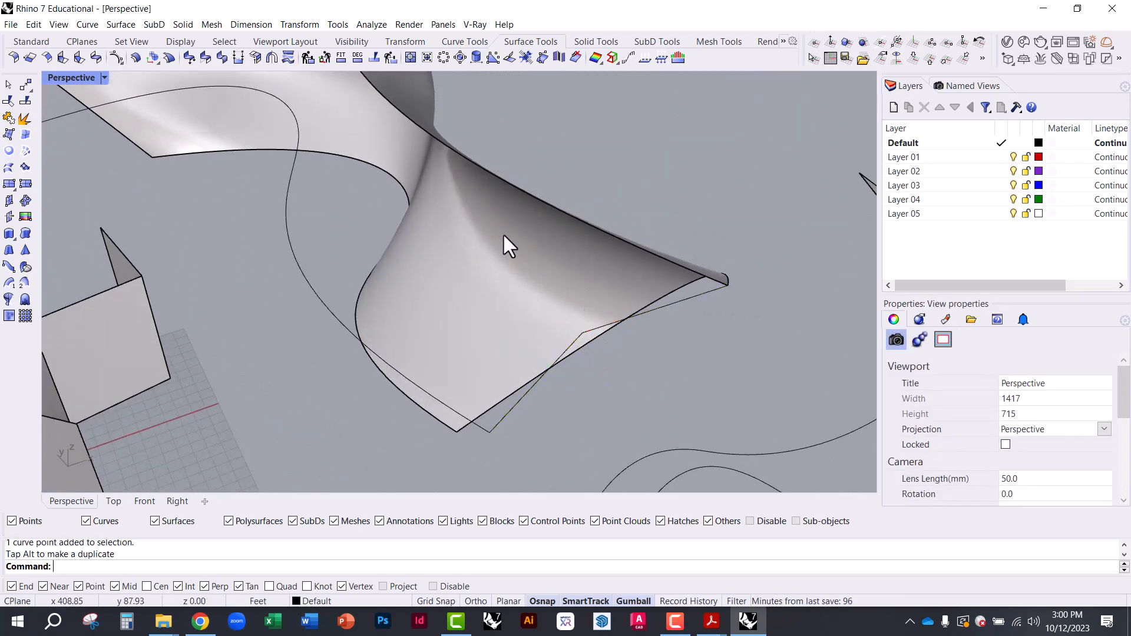
# - Insert a control point near the middle of the rear wavy curve with InsertControlPoint
pyautogui.scroll(-6, 504, 234)
pyautogui.click(617, 340)
pyautogui.scroll(5, 625, 350)
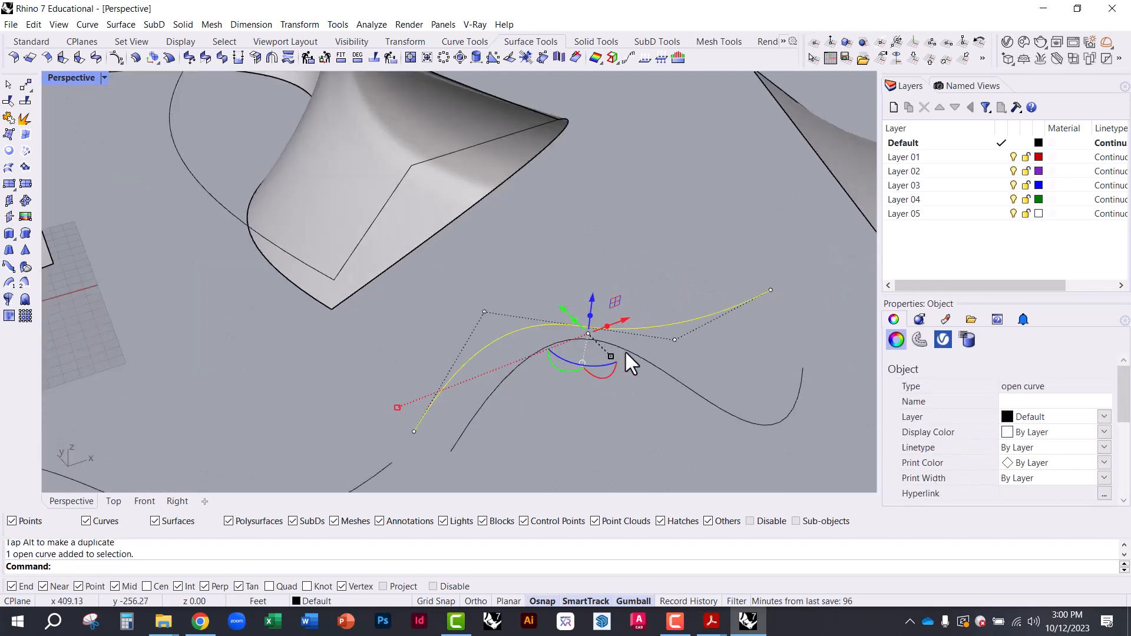
pyautogui.write('InsertControlPoint')
pyautogui.press('Return')
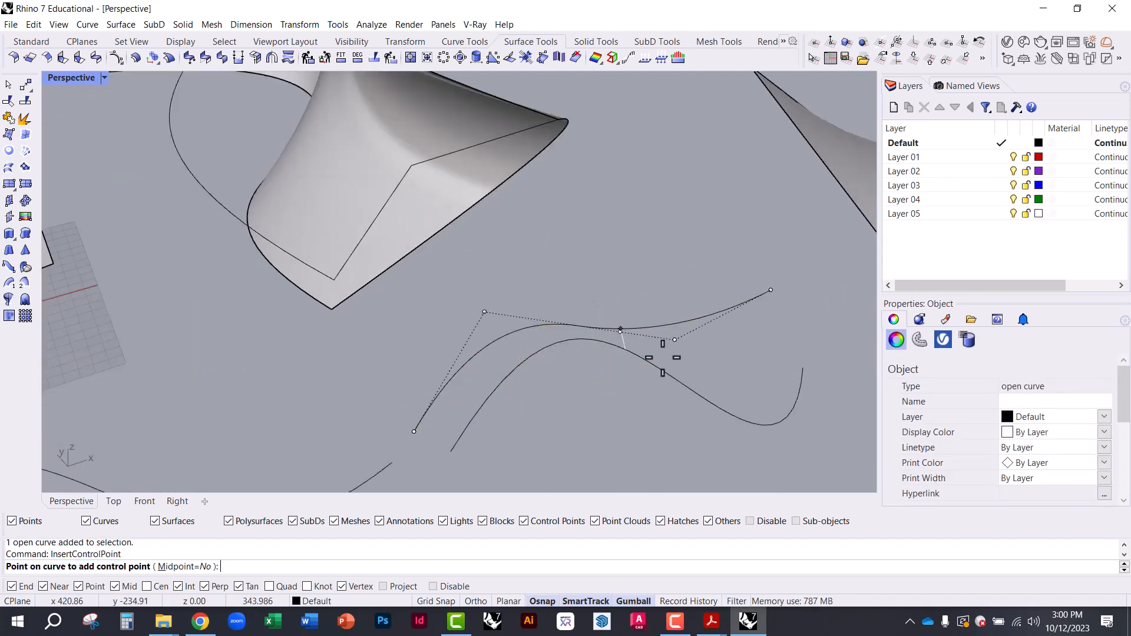
pyautogui.click(621, 330)
pyautogui.press('Return')
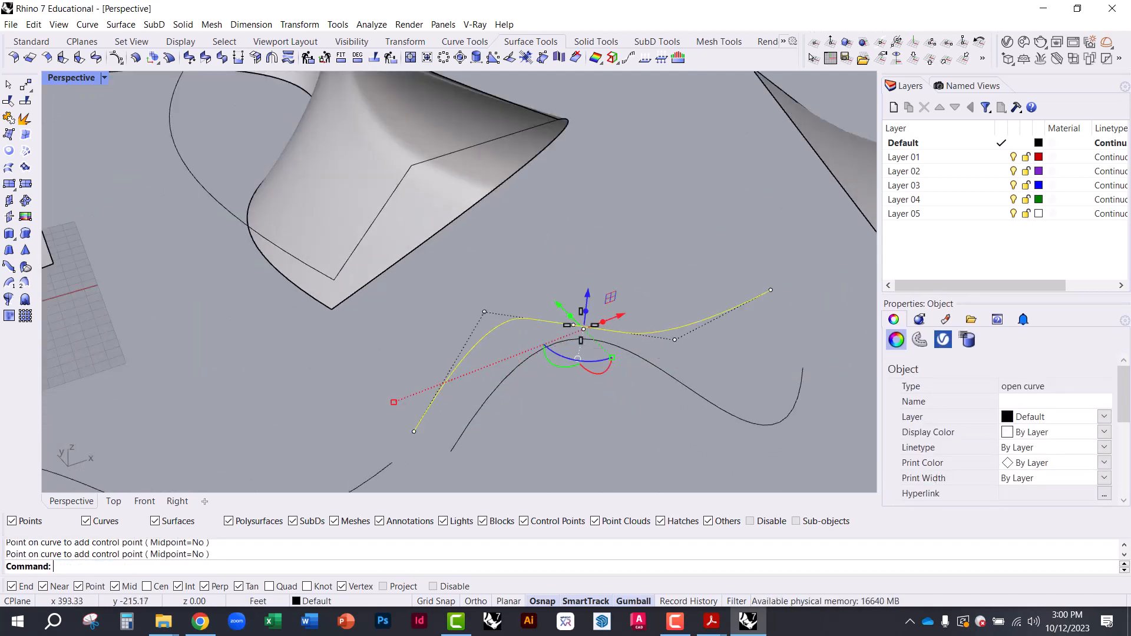
# - Insert a control point on the front wavy curve, on the slope between its hump and its dip
pyautogui.click(666, 379)
pyautogui.press('Return')
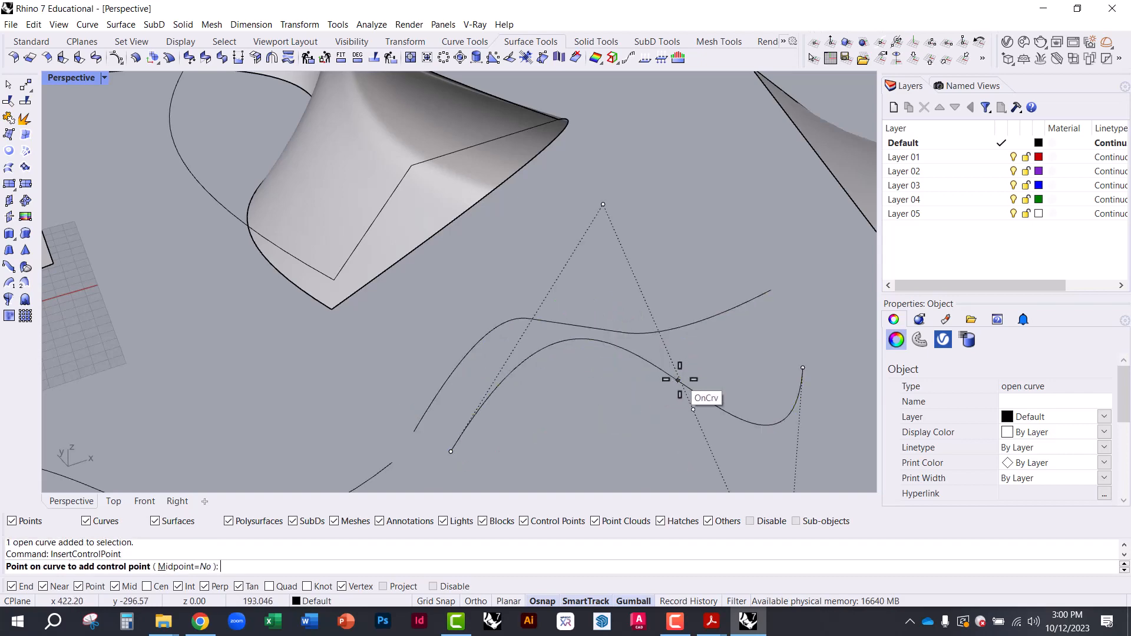
pyautogui.click(678, 381)
pyautogui.press('Return')
# - Move the front wavy curve's peak control point back toward the newly inserted point to flatten the hump
pyautogui.moveTo(654, 387); pyautogui.dragTo(610, 326, button='right')
pyautogui.click(674, 344)
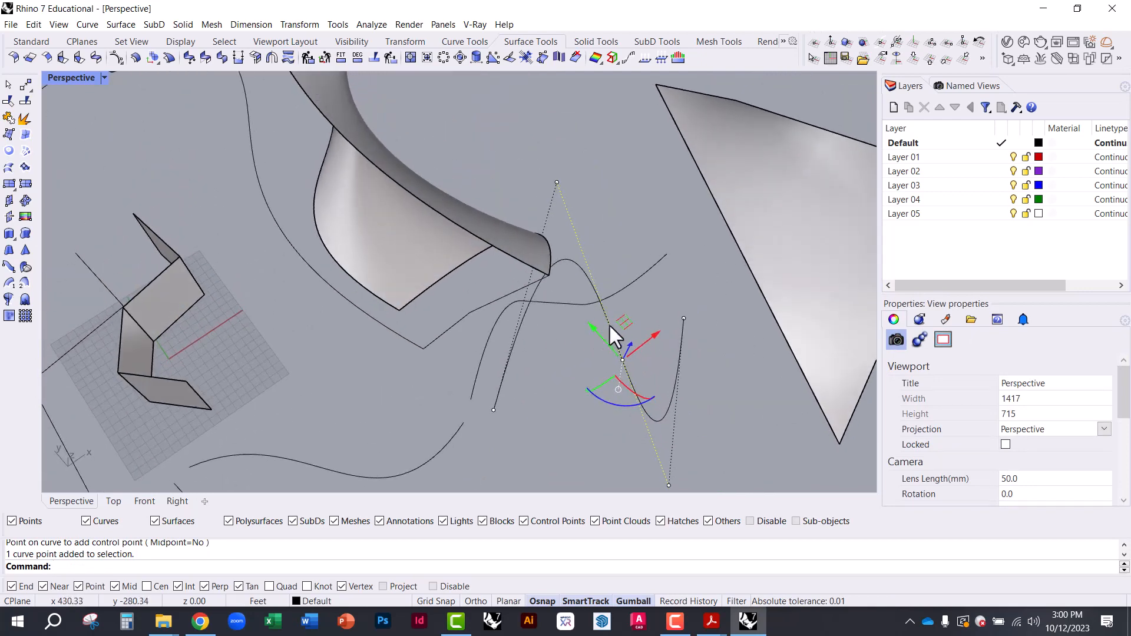
pyautogui.click(557, 184)
pyautogui.moveTo(557, 183); pyautogui.dragTo(579, 335)
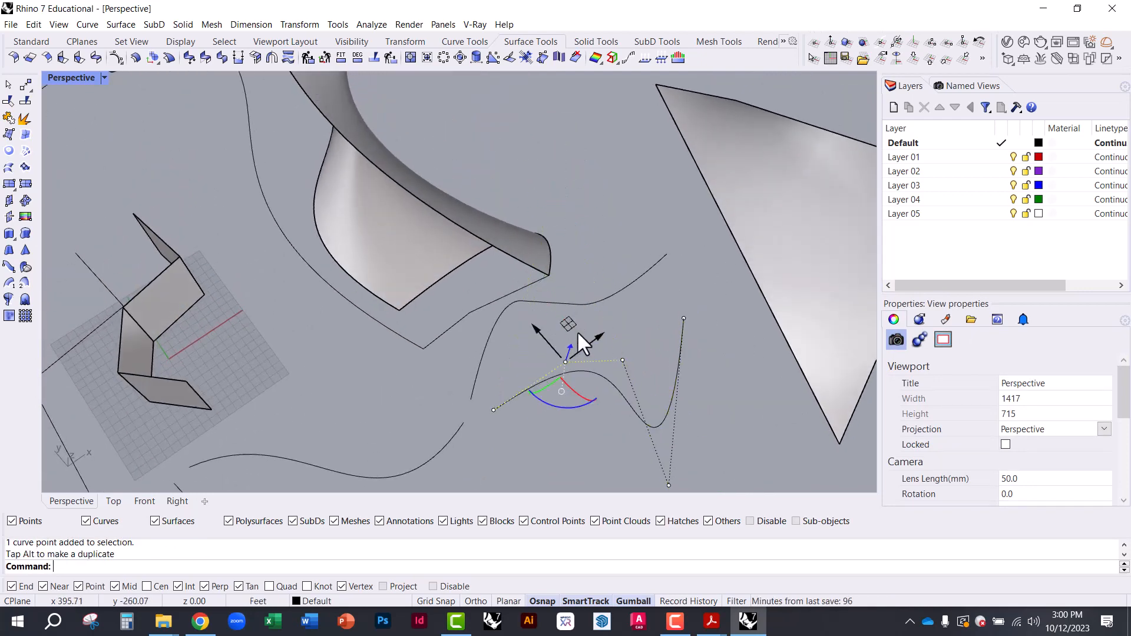
pyautogui.click(598, 449)
# - Pull the rear wavy curve's control point before its far end outward to deepen the dip
pyautogui.scroll(7, 529, 313)
pyautogui.click(551, 288)
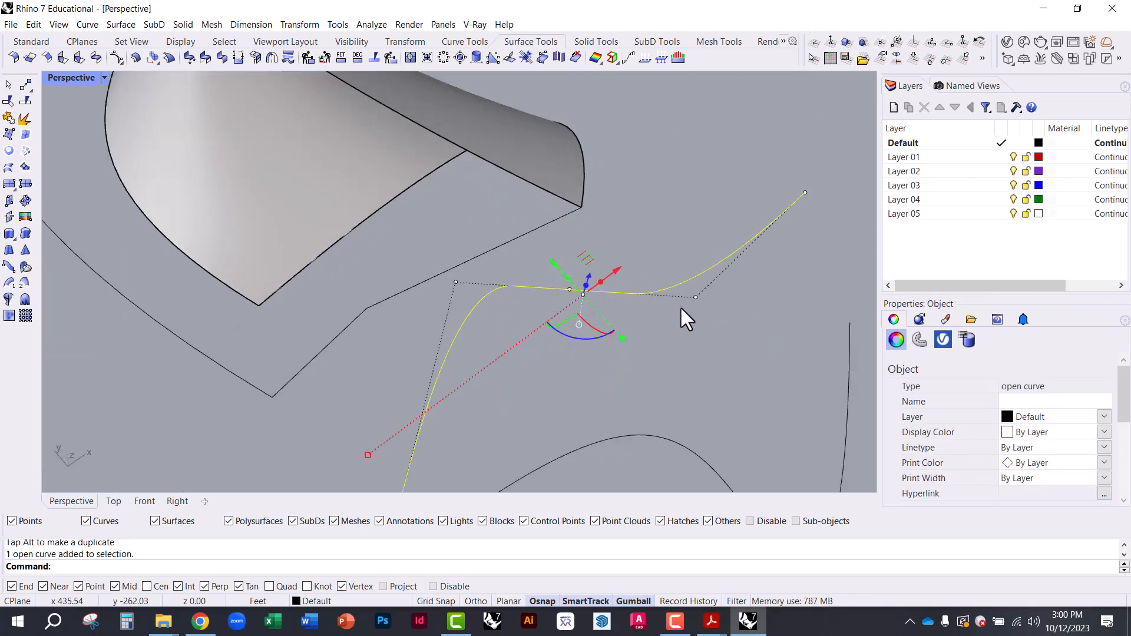
pyautogui.click(696, 297)
pyautogui.moveTo(700, 264); pyautogui.dragTo(813, 384)
pyautogui.click(651, 227)
# - Start Sweep2 with the free S-shaped curve as first rail and the curve along the surface's upper edge as second rail
pyautogui.scroll(-8, 667, 366)
pyautogui.moveTo(666, 362); pyautogui.dragTo(624, 272, button='right')
pyautogui.scroll(5, 565, 185)
pyautogui.click(596, 214)
pyautogui.moveTo(599, 224); pyautogui.dragTo(472, 238, button='right')
pyautogui.click(707, 318)
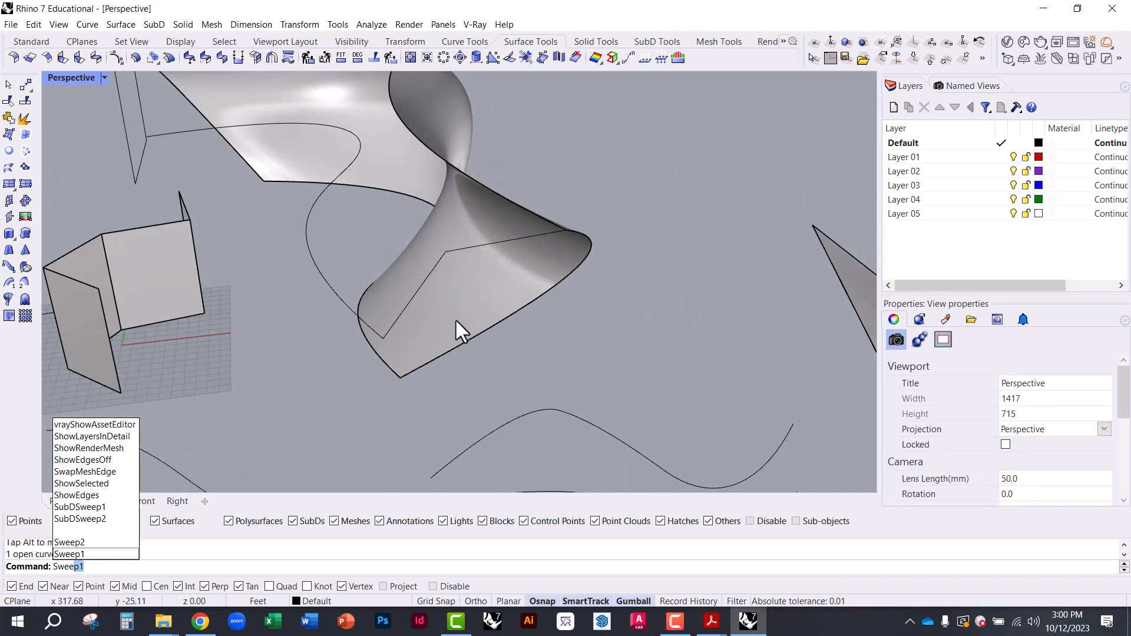
pyautogui.write('p2')
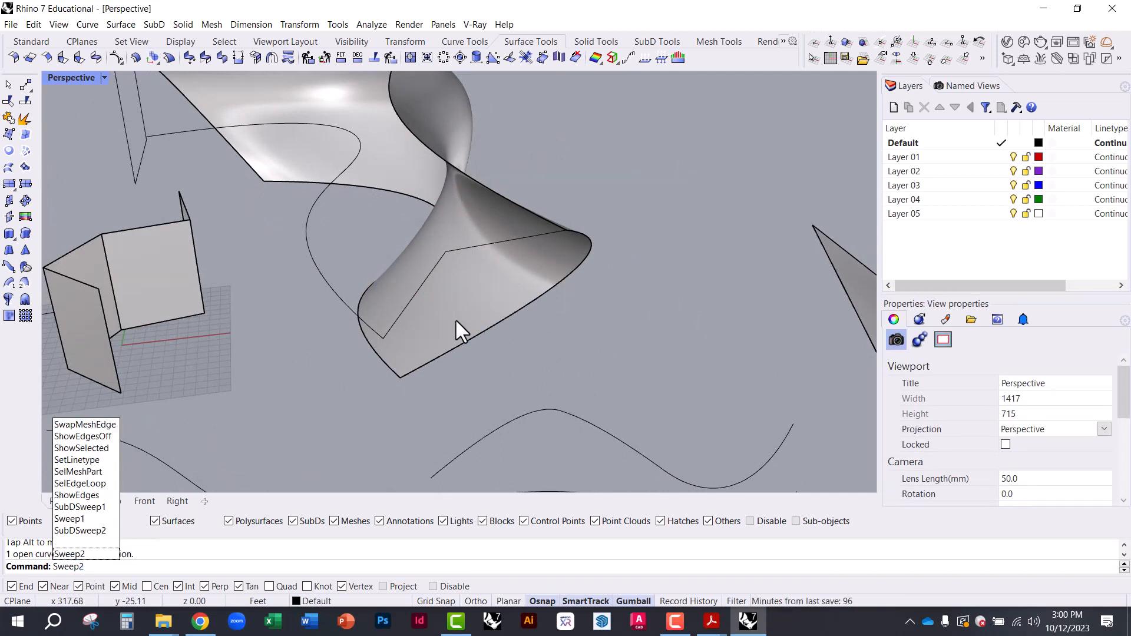
pyautogui.press('Return')
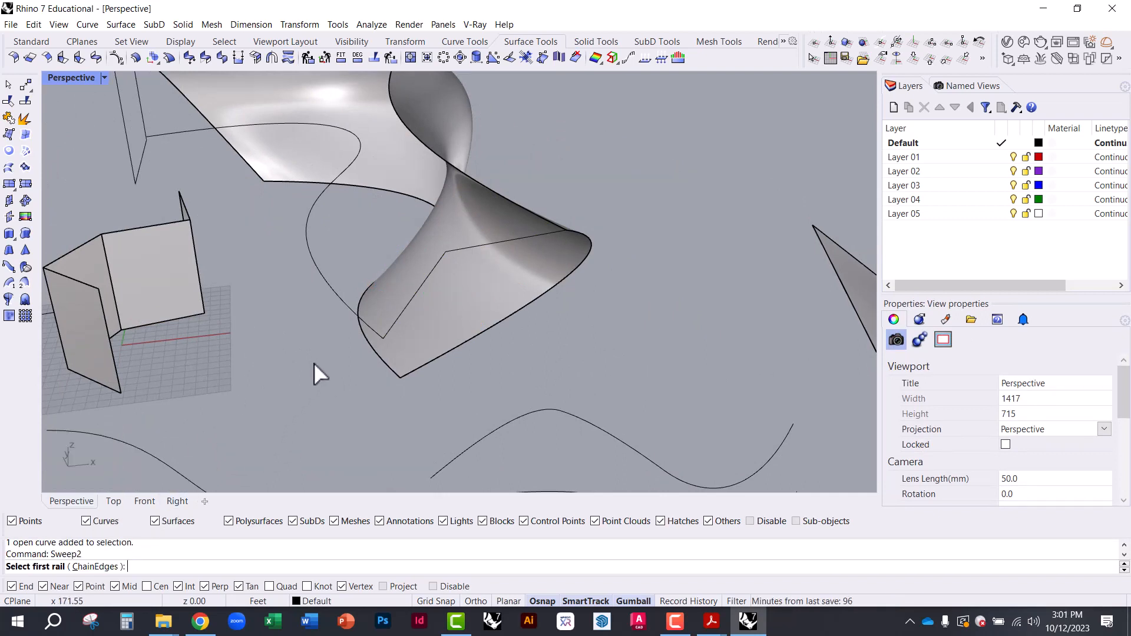
pyautogui.click(330, 281)
pyautogui.click(499, 197)
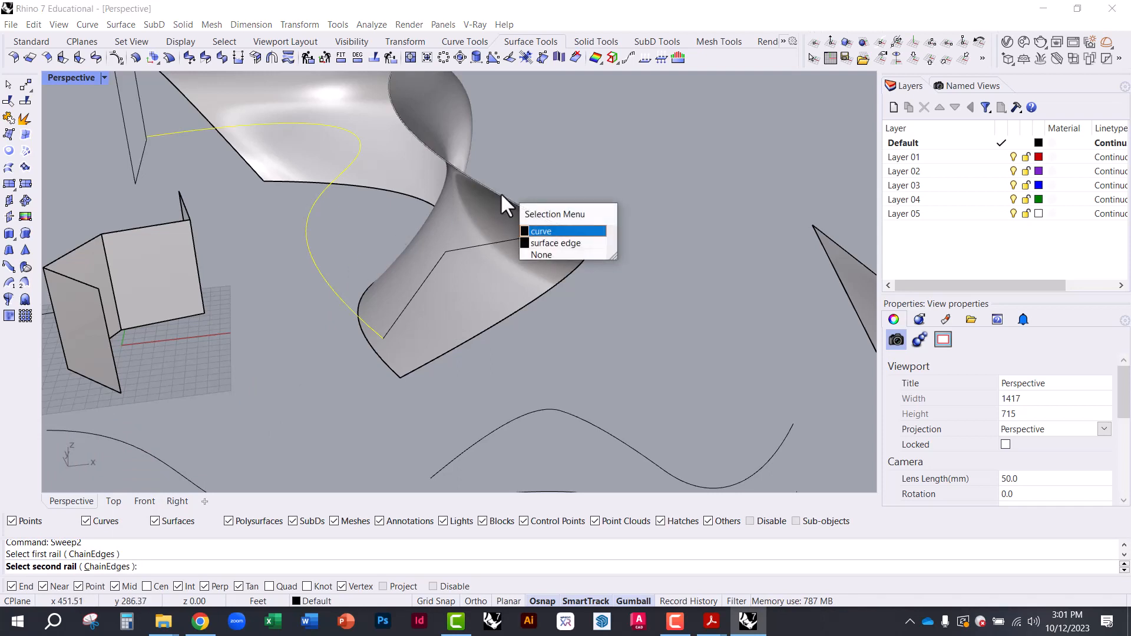
pyautogui.click(533, 231)
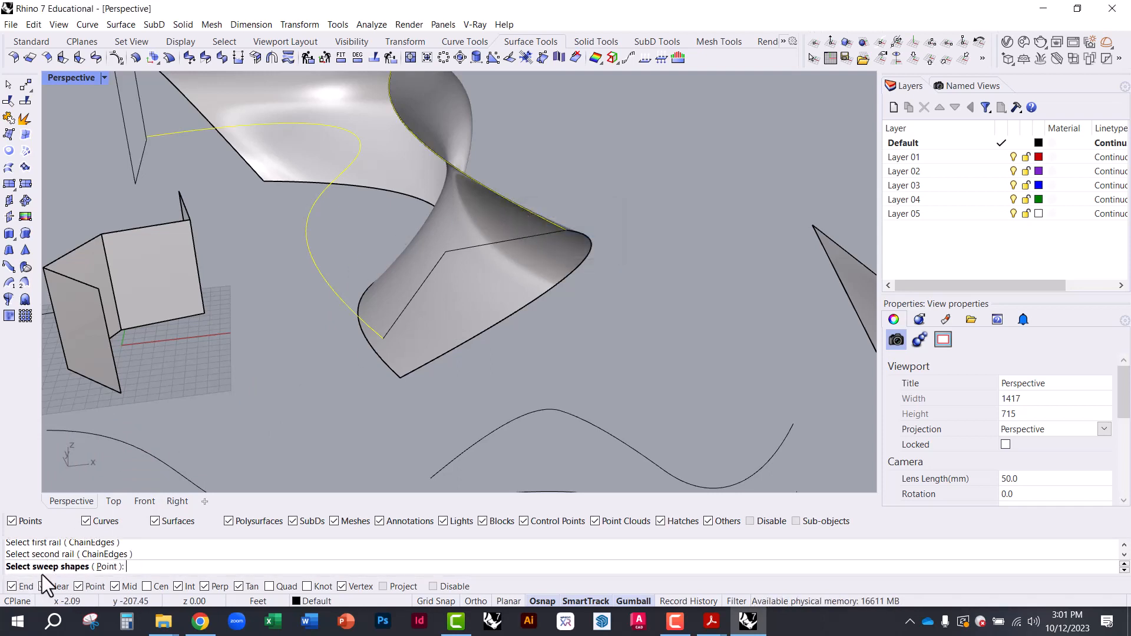
# - Sweep the bent line as the cross-section along both rails with the default options and inspect the surface
pyautogui.click(464, 250)
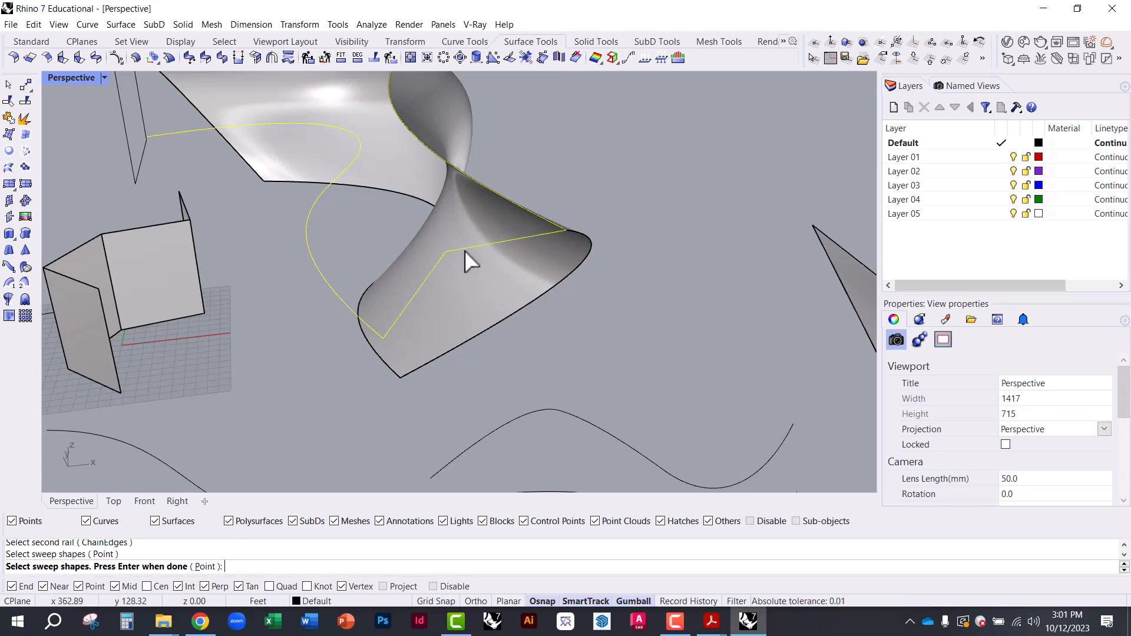
pyautogui.press('Return')
pyautogui.press('Return')
pyautogui.moveTo(465, 250); pyautogui.dragTo(434, 306, button='right')
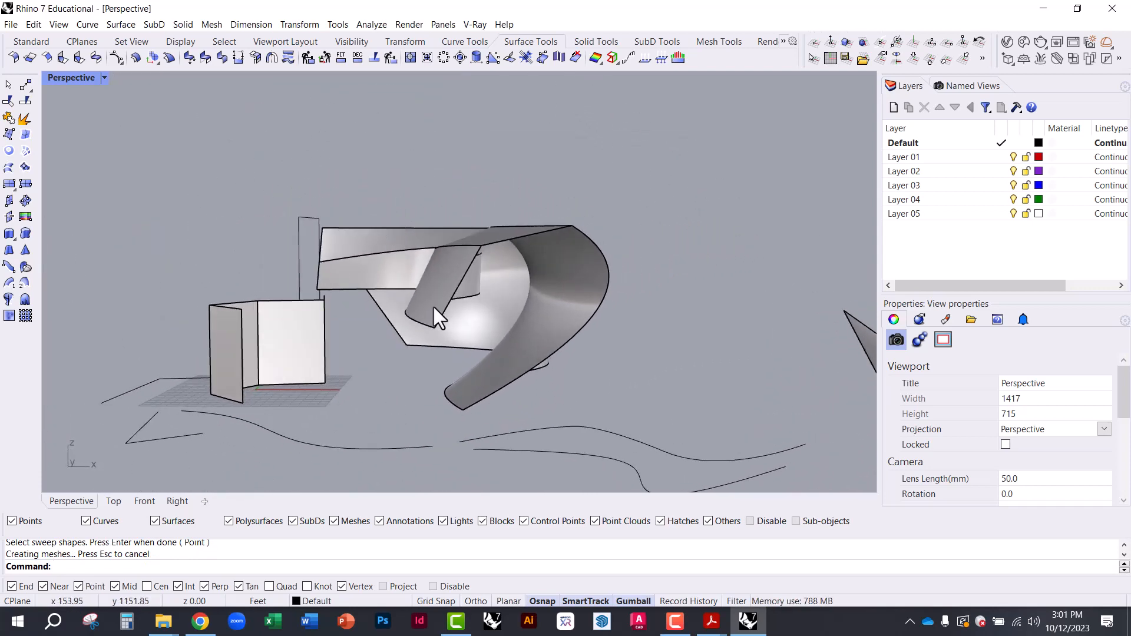
pyautogui.moveTo(405, 360); pyautogui.dragTo(476, 417, button='right')
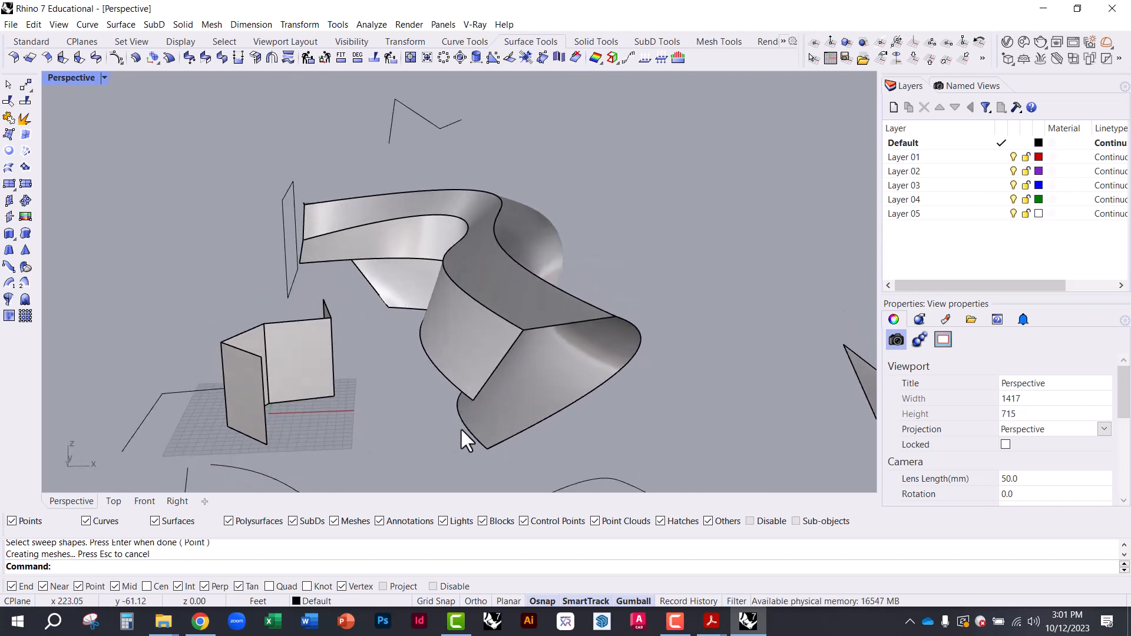
# - Loft between the swept surface's bottom edge curve and the polysurface's lower edge with Normal style and no simplification
pyautogui.press('Return')
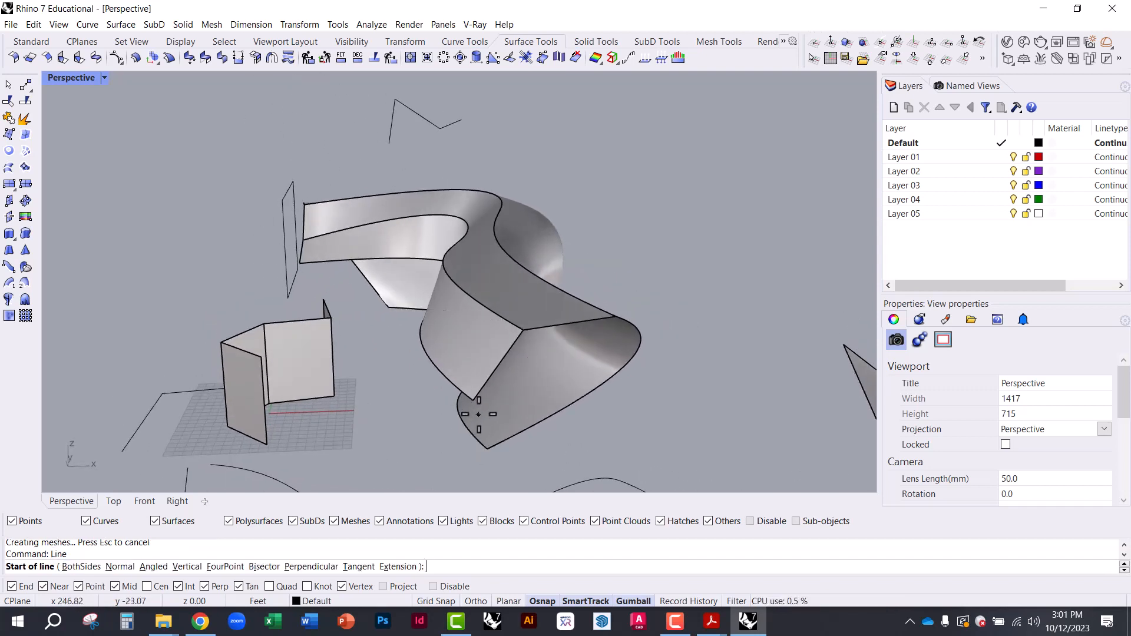
pyautogui.moveTo(463, 427)
pyautogui.mouseDown(button='right')
pyautogui.moveTo(467, 417)
pyautogui.moveTo(480, 429)
pyautogui.mouseUp(button='right')
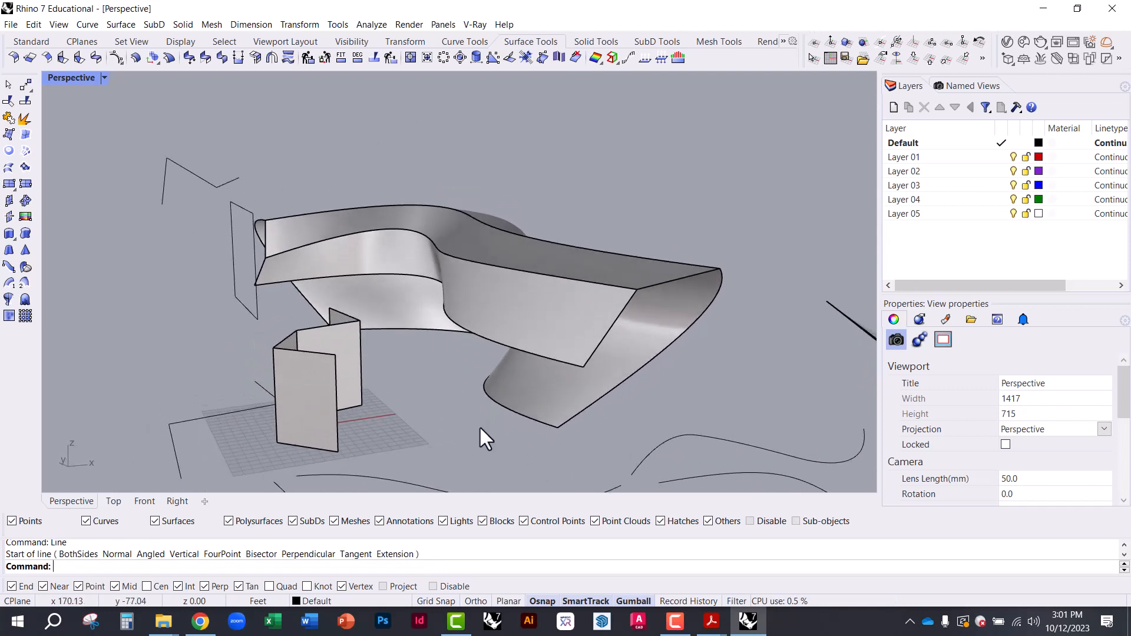
pyautogui.write('Loft')
pyautogui.press('Return')
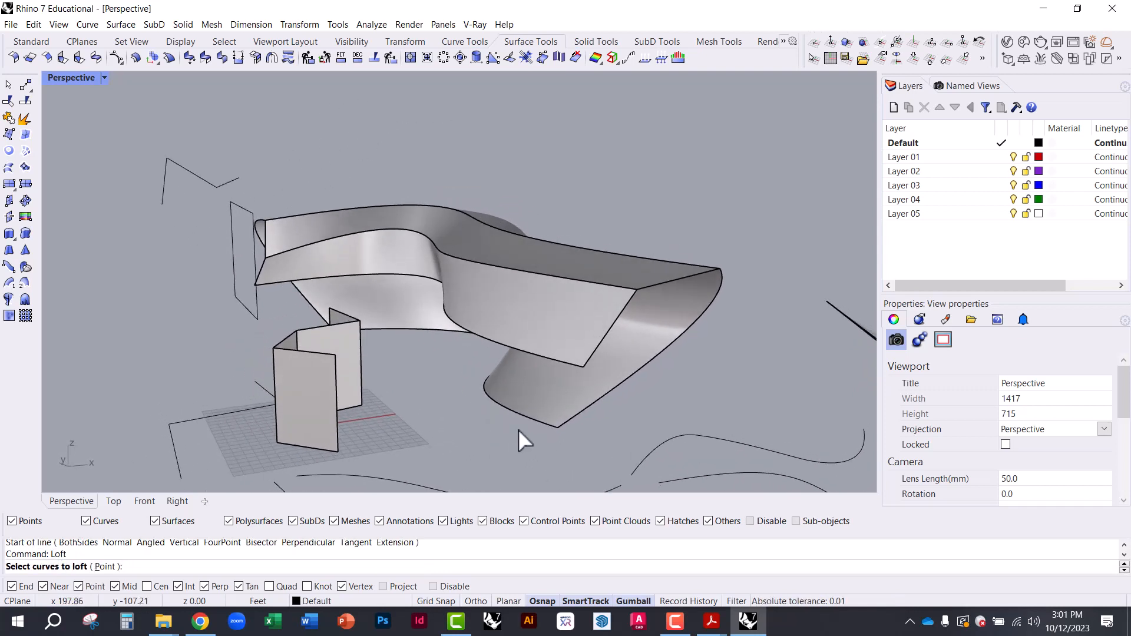
pyautogui.click(528, 418)
pyautogui.click(565, 457)
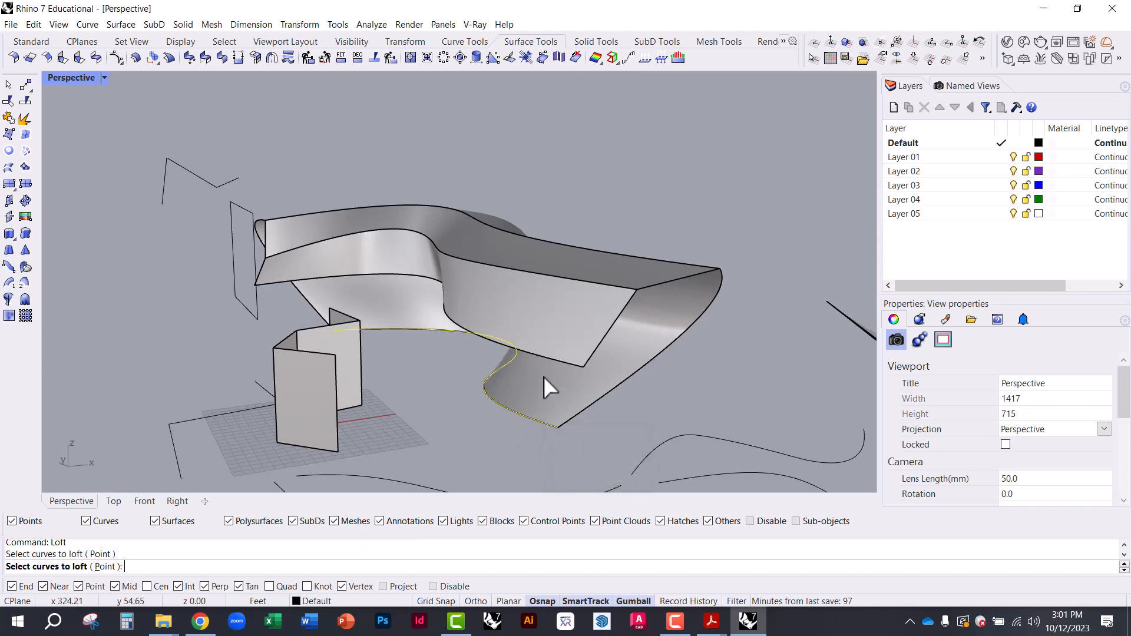
pyautogui.click(540, 358)
pyautogui.click(578, 396)
pyautogui.press('Return')
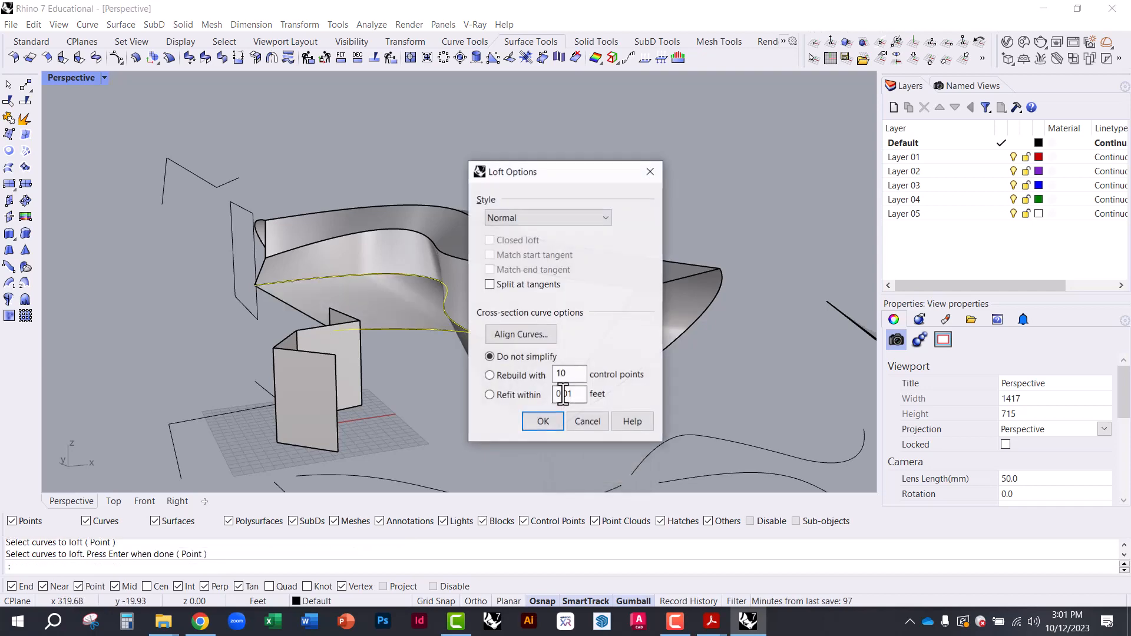
pyautogui.press('Return')
# - Join the new lofted surface, the adjoining polysurface and the curved swept surface into one polysurface
pyautogui.moveTo(491, 376); pyautogui.dragTo(429, 330, button='right')
pyautogui.click(526, 388)
pyautogui.keyDown('shift'); pyautogui.click(579, 349); pyautogui.keyUp('shift')
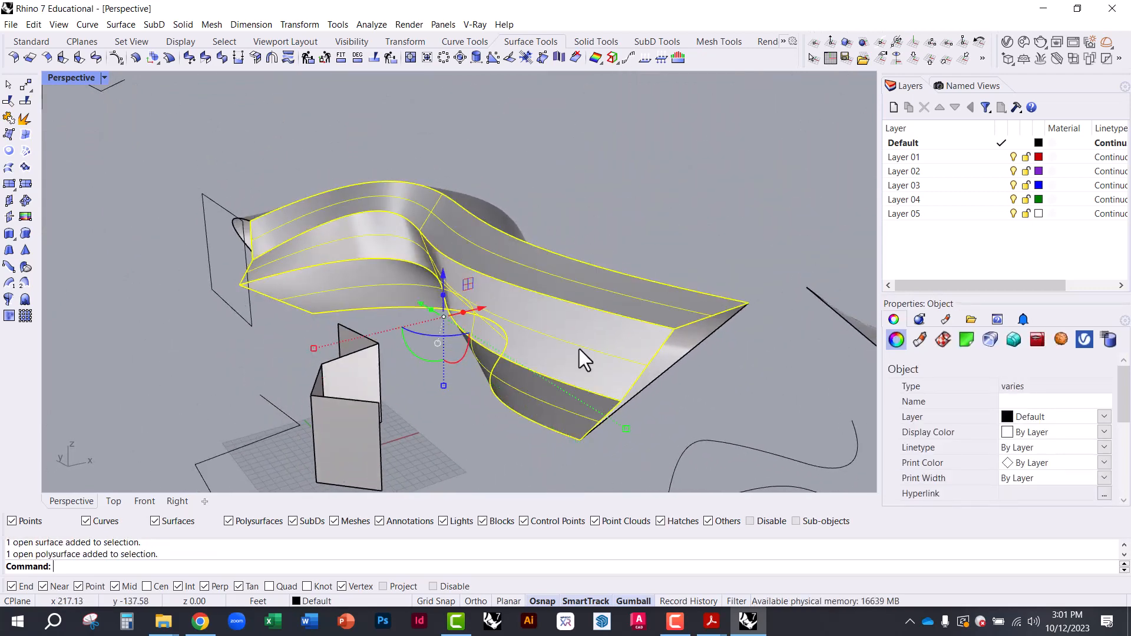
pyautogui.moveTo(617, 373); pyautogui.dragTo(580, 315, button='right')
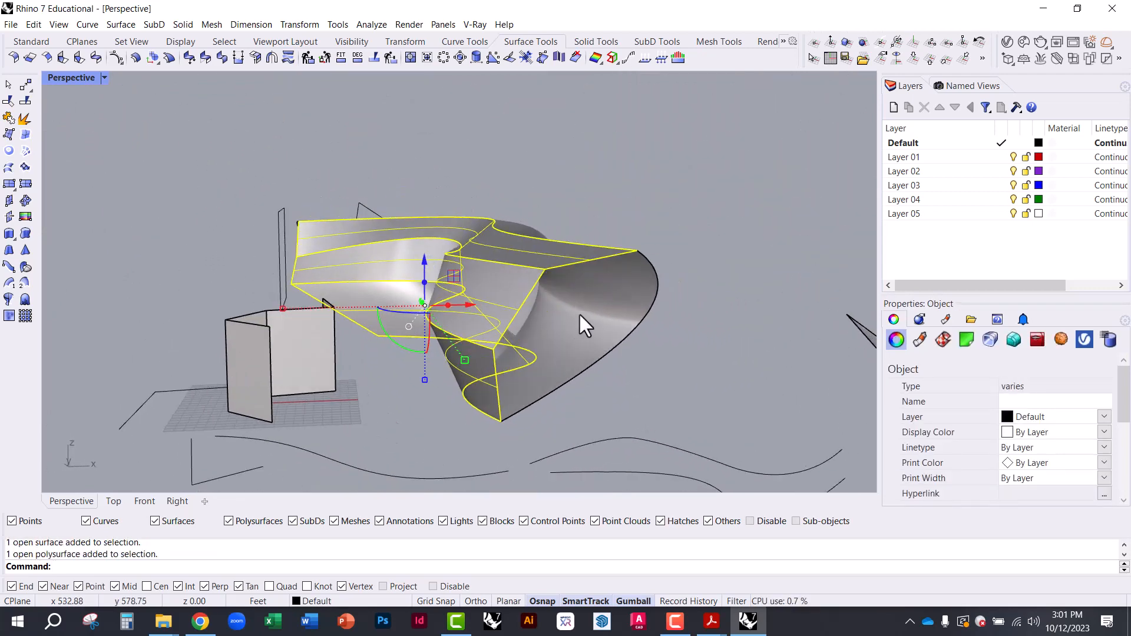
pyautogui.keyDown('shift'); pyautogui.click(579, 315); pyautogui.keyUp('shift')
pyautogui.moveTo(646, 362); pyautogui.dragTo(620, 396, button='right')
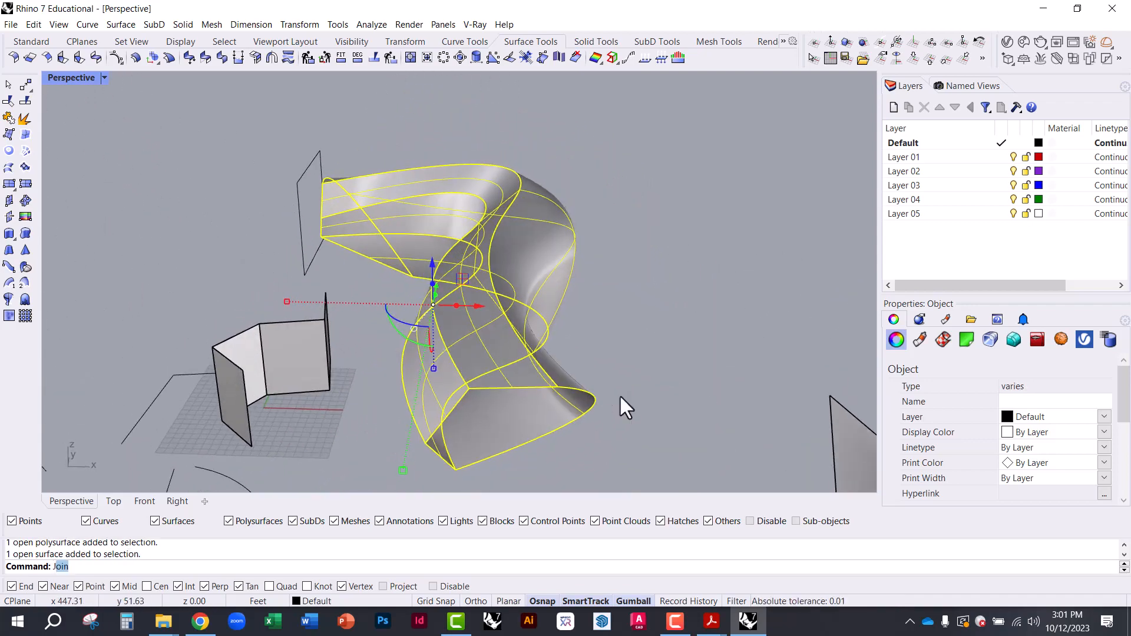
pyautogui.press('Return')
pyautogui.click(638, 353)
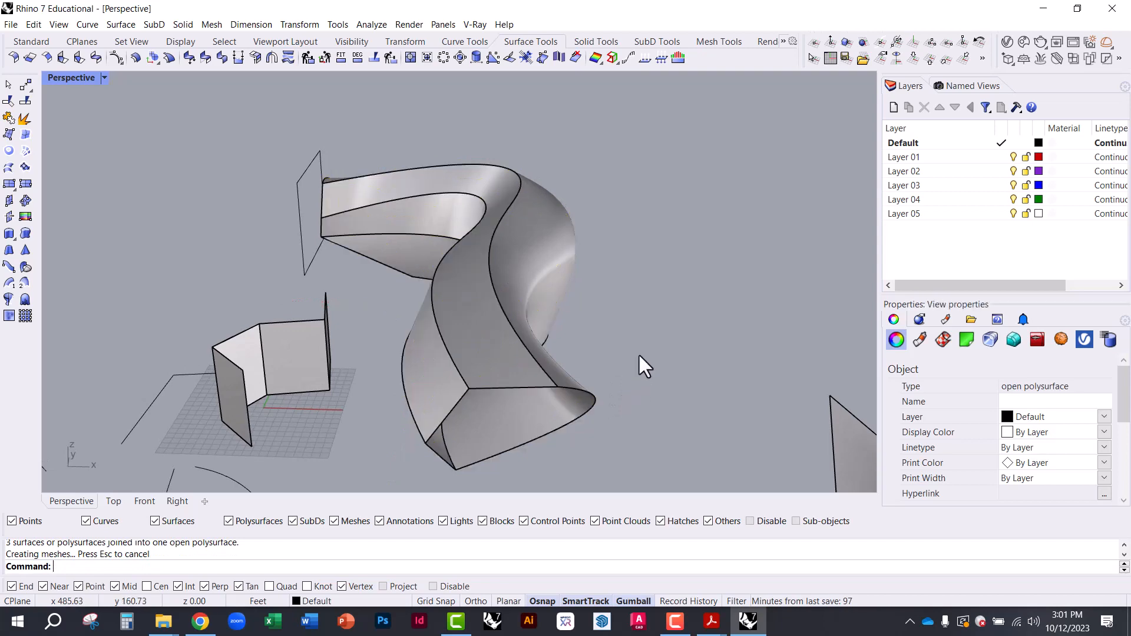
# - Try moving the joined polysurface along the X axis away from its source curves, and undo the move
pyautogui.scroll(-5, 464, 362)
pyautogui.click(463, 361)
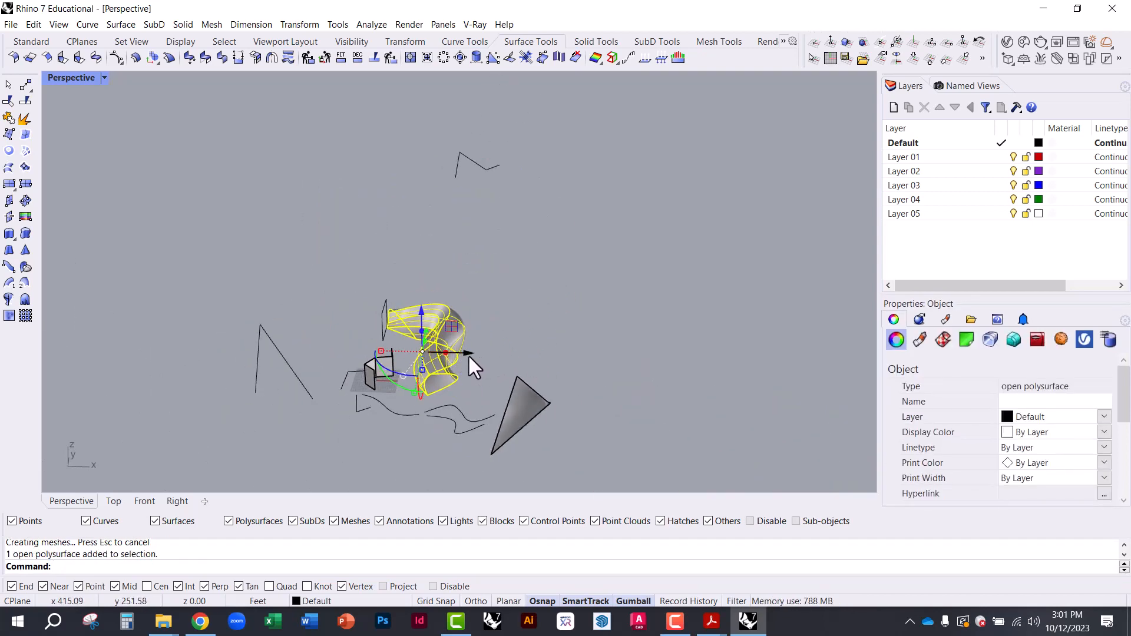
pyautogui.moveTo(467, 352); pyautogui.dragTo(629, 408)
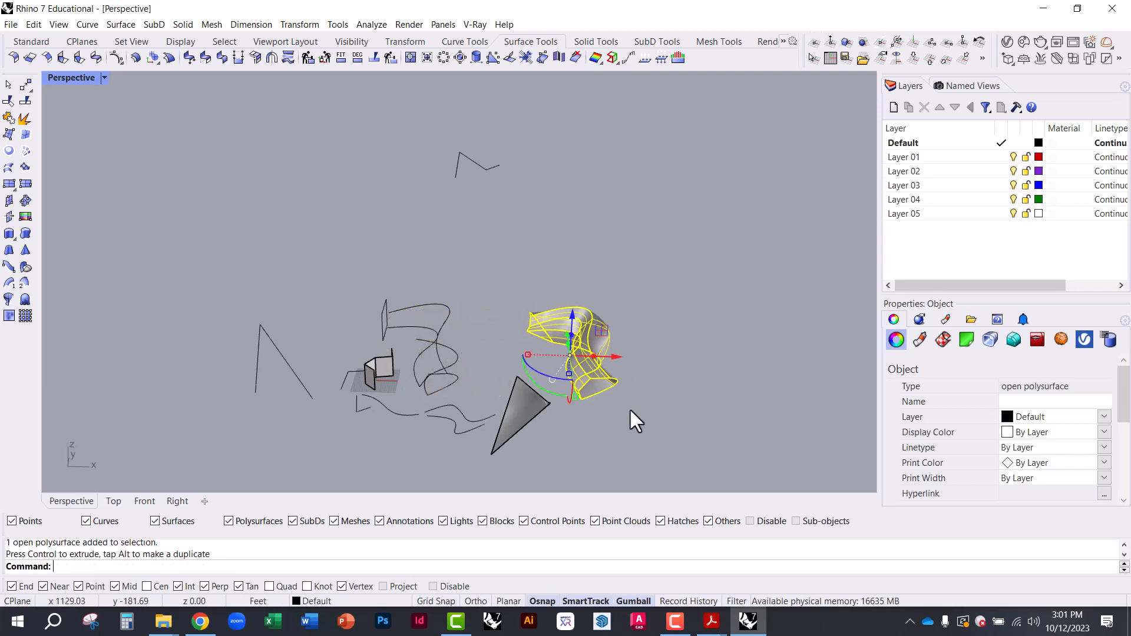
pyautogui.click(535, 443)
pyautogui.hotkey('ctrl', 'z')
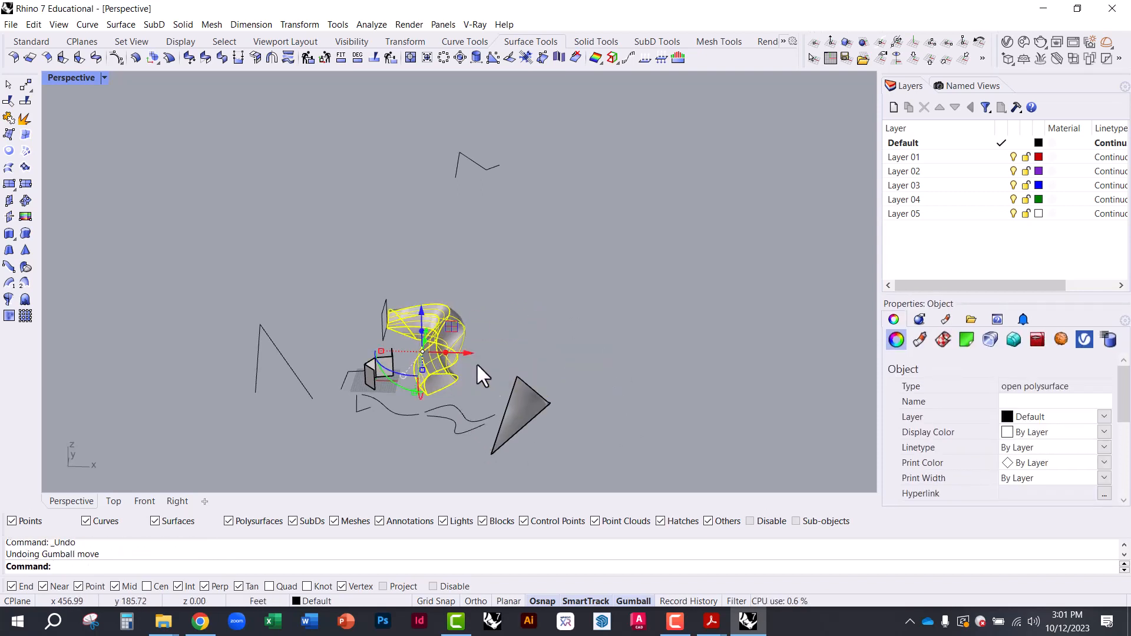
# - Duplicate the joined polysurface along the X axis to the far side of the triangular surface
pyautogui.scroll(3, 477, 362)
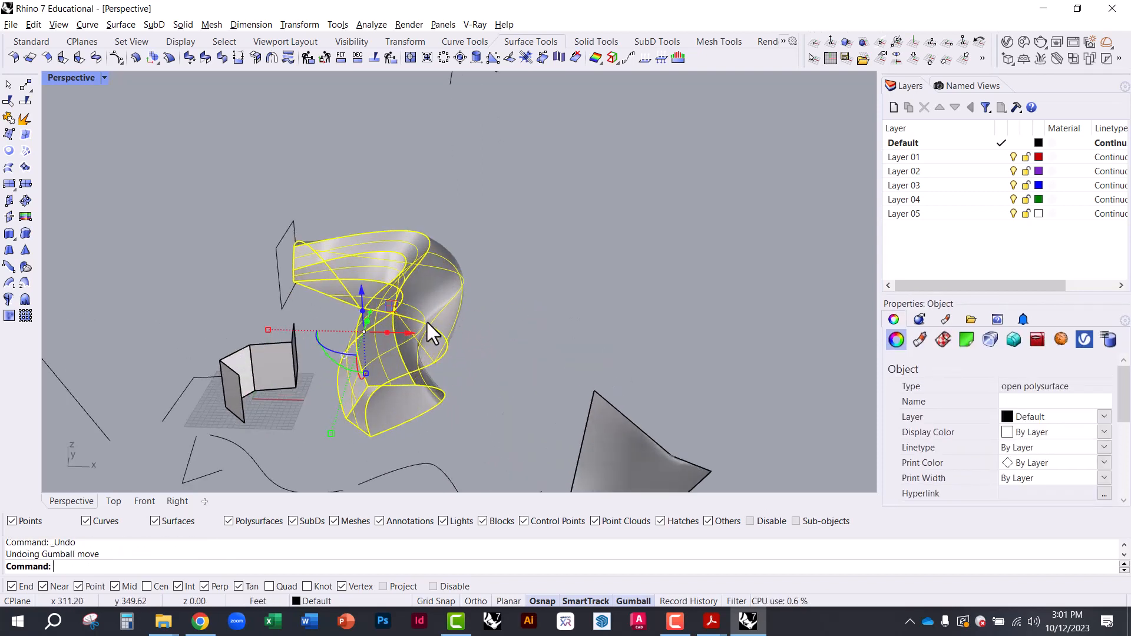
pyautogui.press('alt')
pyautogui.moveTo(409, 332); pyautogui.dragTo(813, 337)
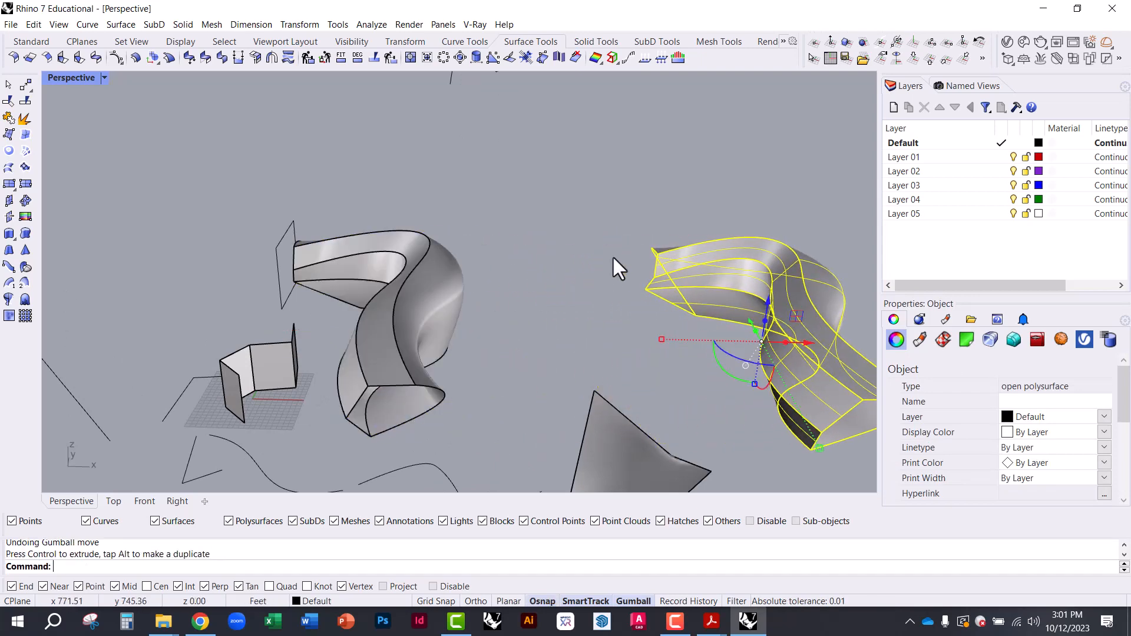
pyautogui.click(613, 256)
# - Move the duplicated polysurface farther along the X axis, clear of the other geometry
pyautogui.scroll(-4, 323, 298)
pyautogui.click(577, 313)
pyautogui.scroll(-2, 386, 318)
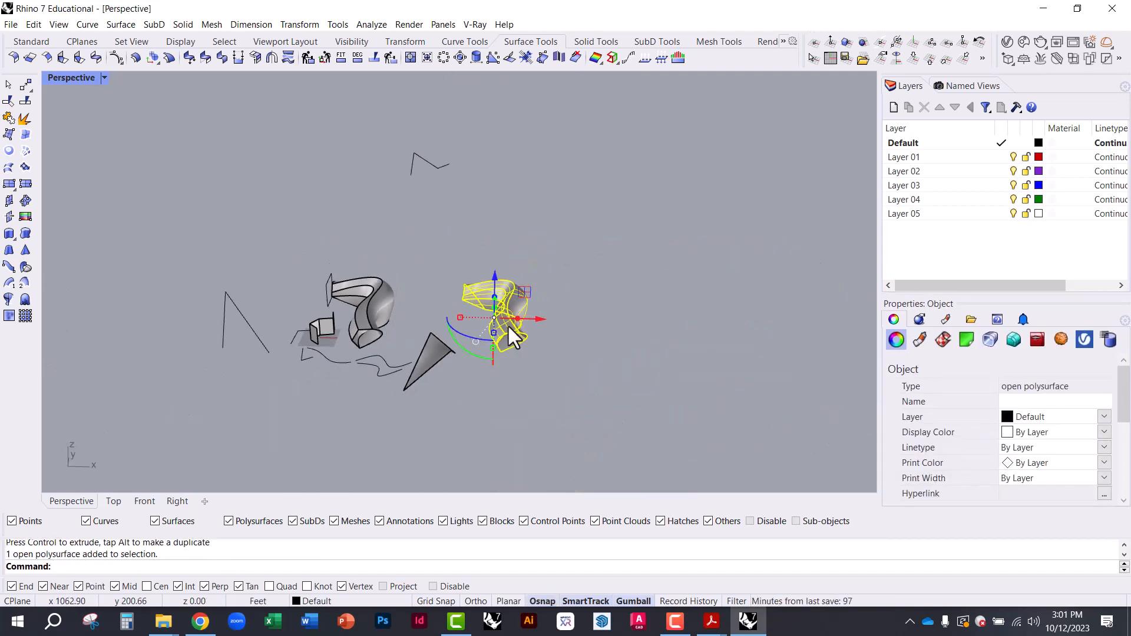
pyautogui.moveTo(541, 325); pyautogui.dragTo(659, 368)
pyautogui.click(659, 368)
# - Try to close the open ends of the duplicated polysurface with the Cap command
pyautogui.scroll(8, 588, 304)
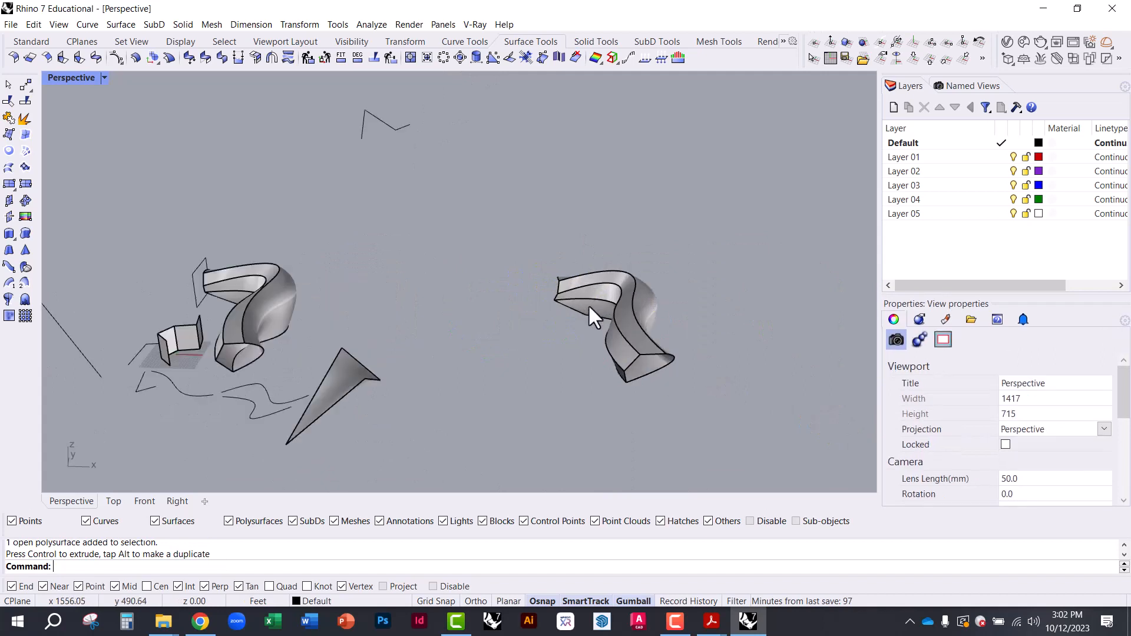
pyautogui.moveTo(625, 380); pyautogui.dragTo(621, 306, button='right')
pyautogui.click(622, 310)
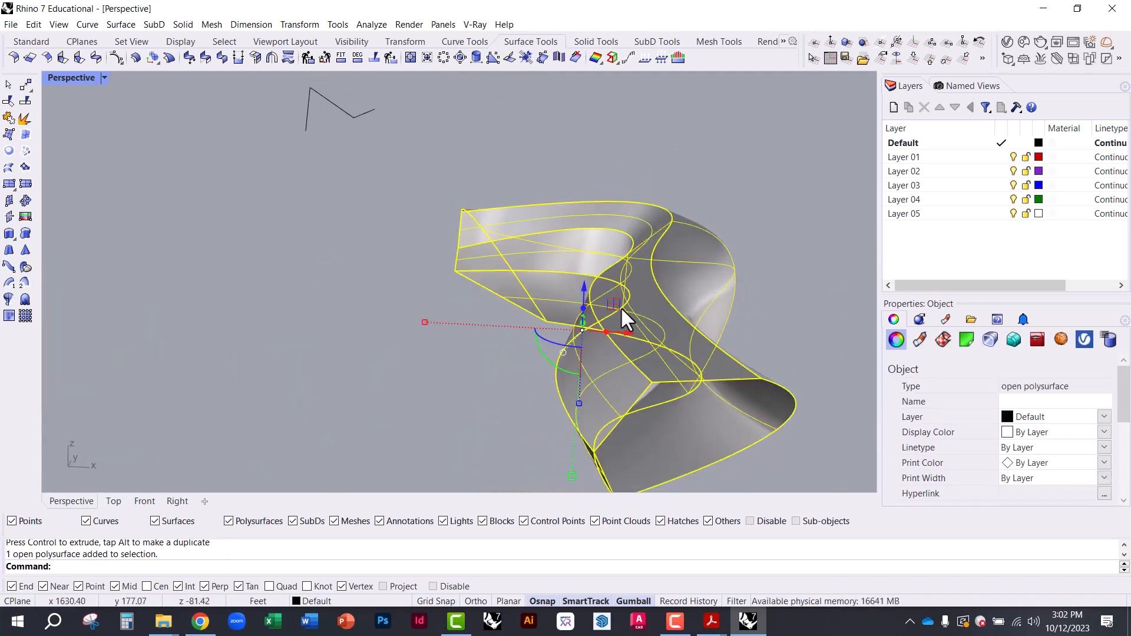
pyautogui.press('Return')
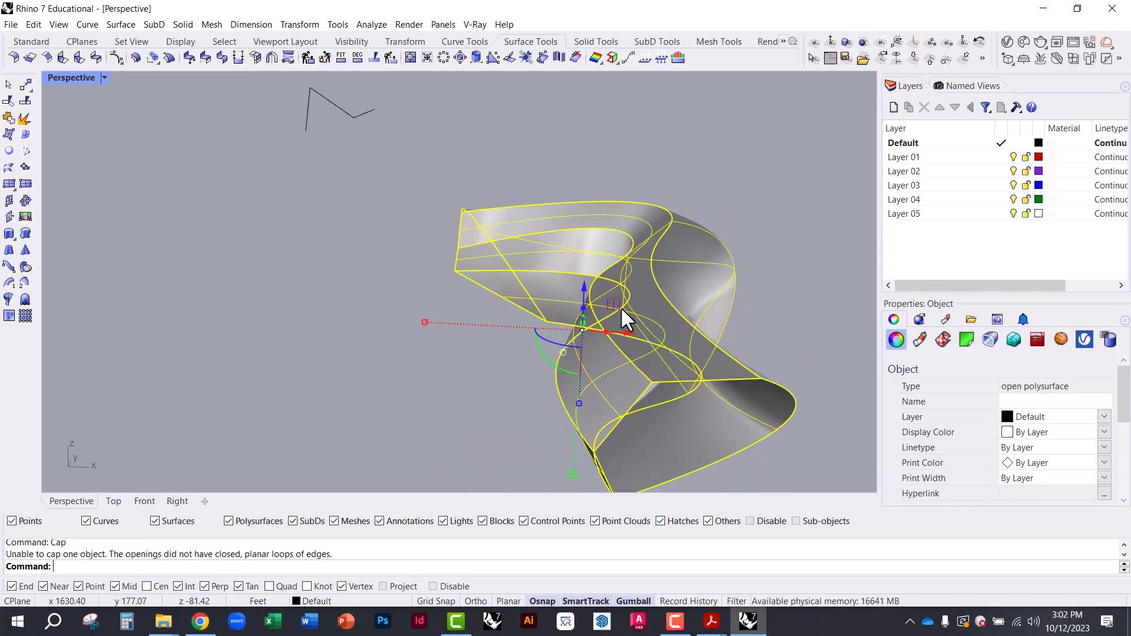
pyautogui.press('Escape')
# - Patch the duplicate's wide front opening from its four boundary edges, using 10 U and 10 V spans, stiffness 1 and automatic trim
pyautogui.moveTo(654, 404); pyautogui.dragTo(712, 288, button='right')
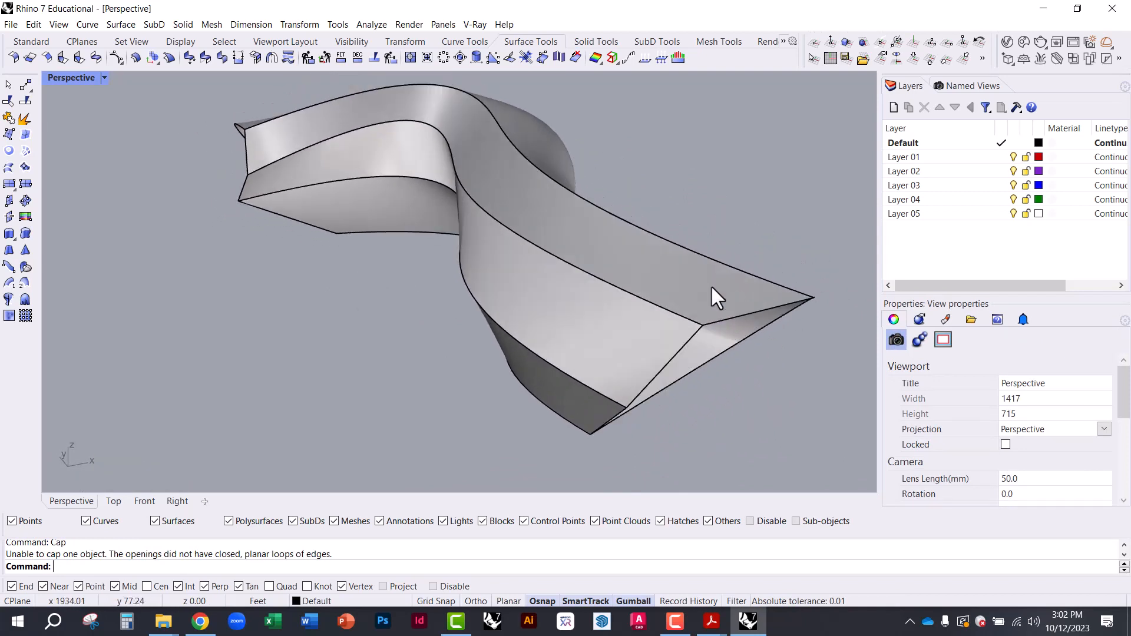
pyautogui.moveTo(669, 372); pyautogui.dragTo(511, 235, button='right')
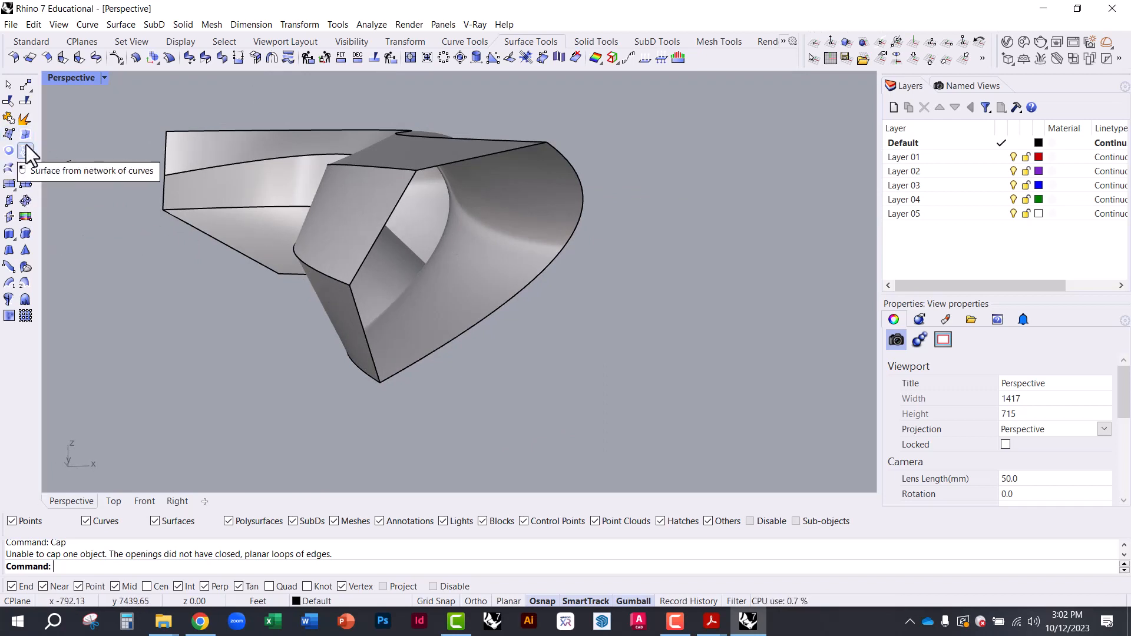
pyautogui.moveTo(167, 162); pyautogui.dragTo(250, 259, button='right')
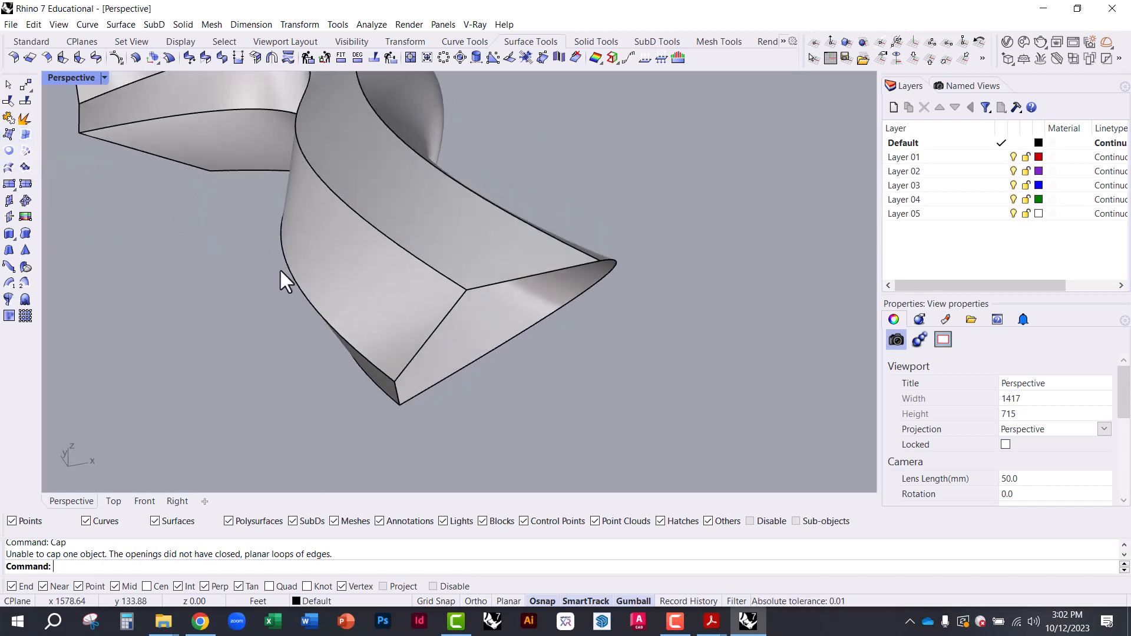
pyautogui.press('Return')
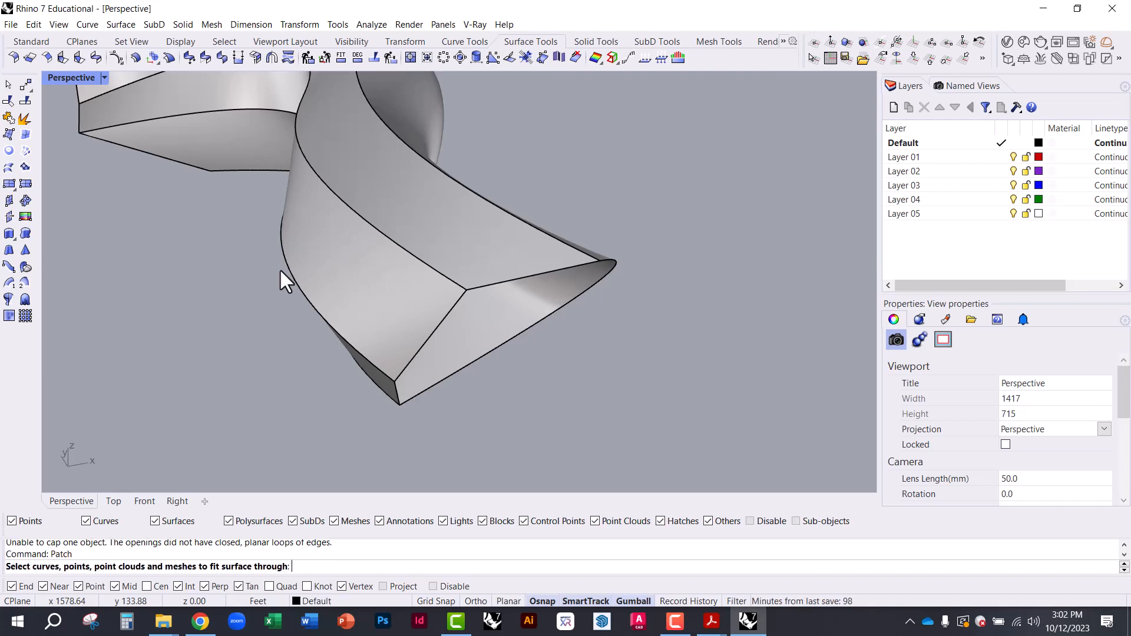
pyautogui.click(433, 337)
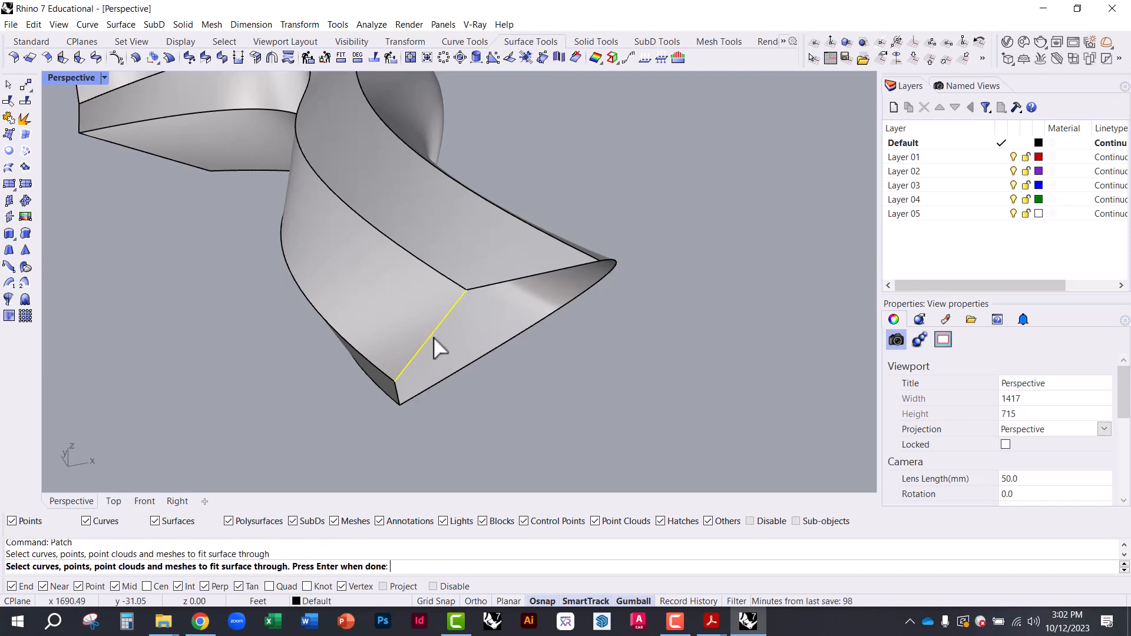
pyautogui.click(491, 288)
pyautogui.moveTo(505, 298); pyautogui.dragTo(582, 245, button='right')
pyautogui.click(579, 244)
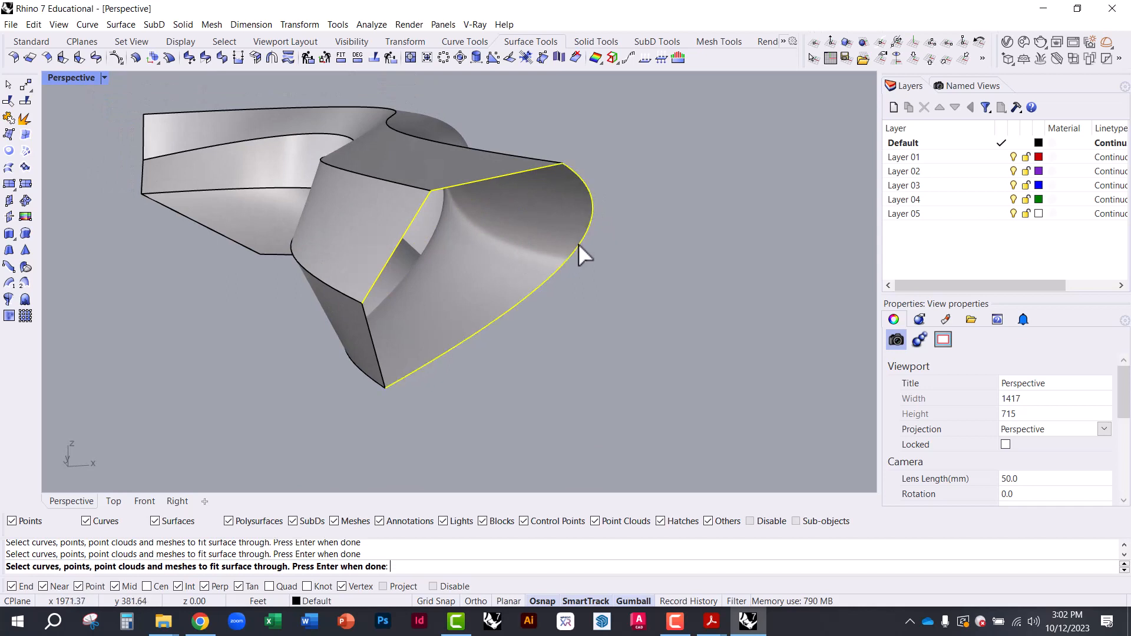
pyautogui.press('Return')
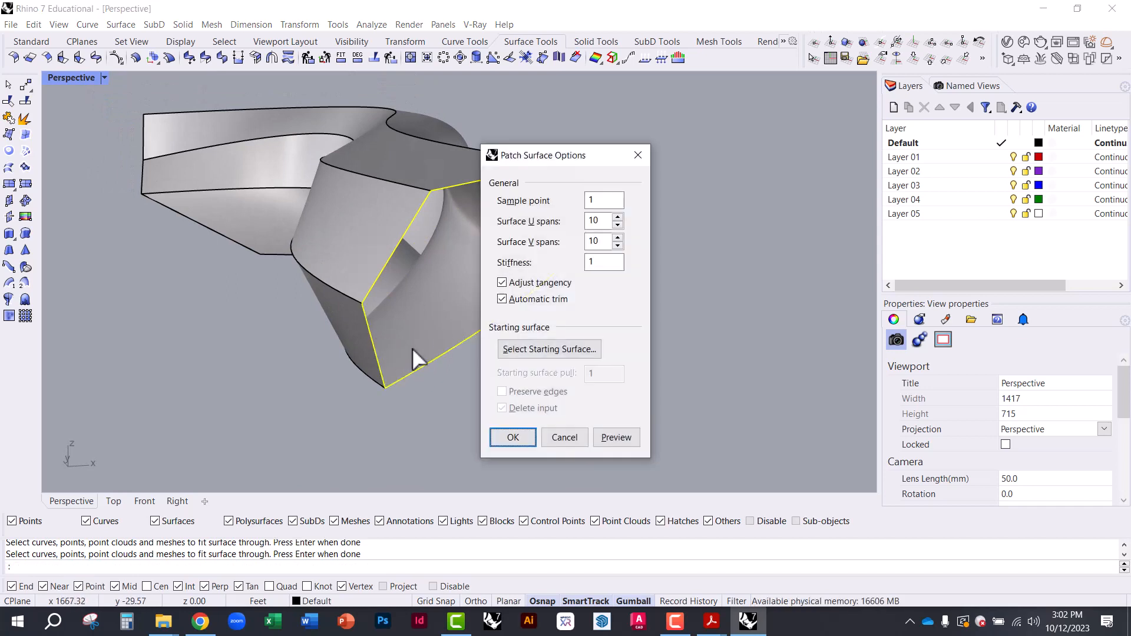
pyautogui.click(511, 437)
# - Inspect the patched end surface from several sides and check how its shape meets the surrounding edges
pyautogui.moveTo(462, 391); pyautogui.dragTo(320, 349, button='right')
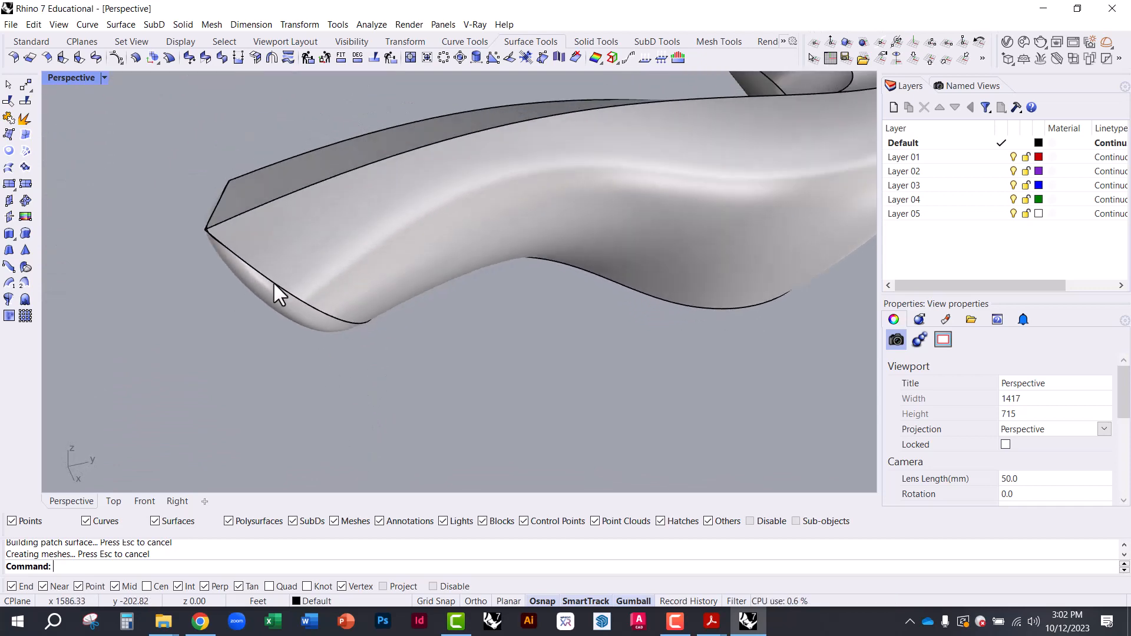
pyautogui.moveTo(274, 281); pyautogui.dragTo(598, 282, button='right')
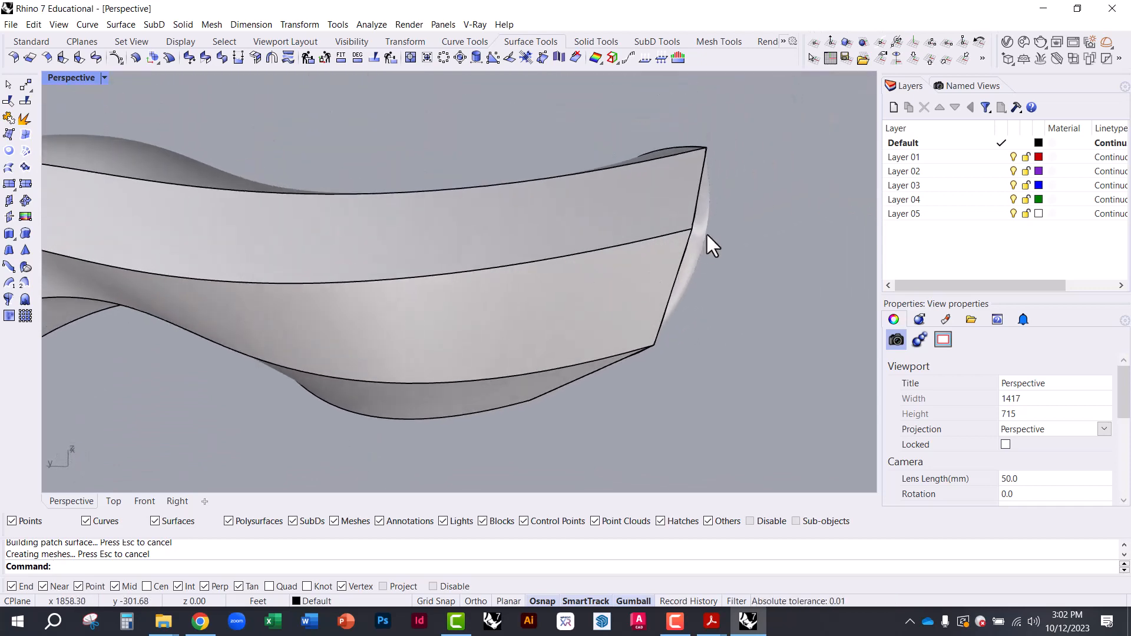
pyautogui.moveTo(707, 235); pyautogui.dragTo(450, 165, button='right')
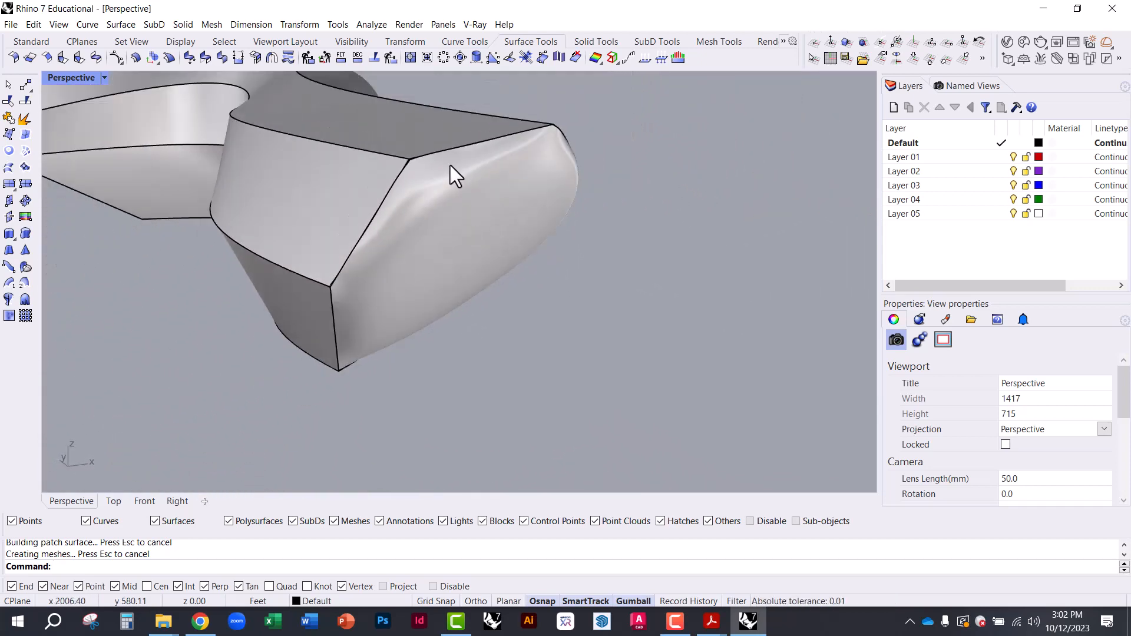
pyautogui.click(453, 216)
pyautogui.moveTo(452, 215); pyautogui.dragTo(715, 260, button='right')
pyautogui.scroll(-5, 737, 228)
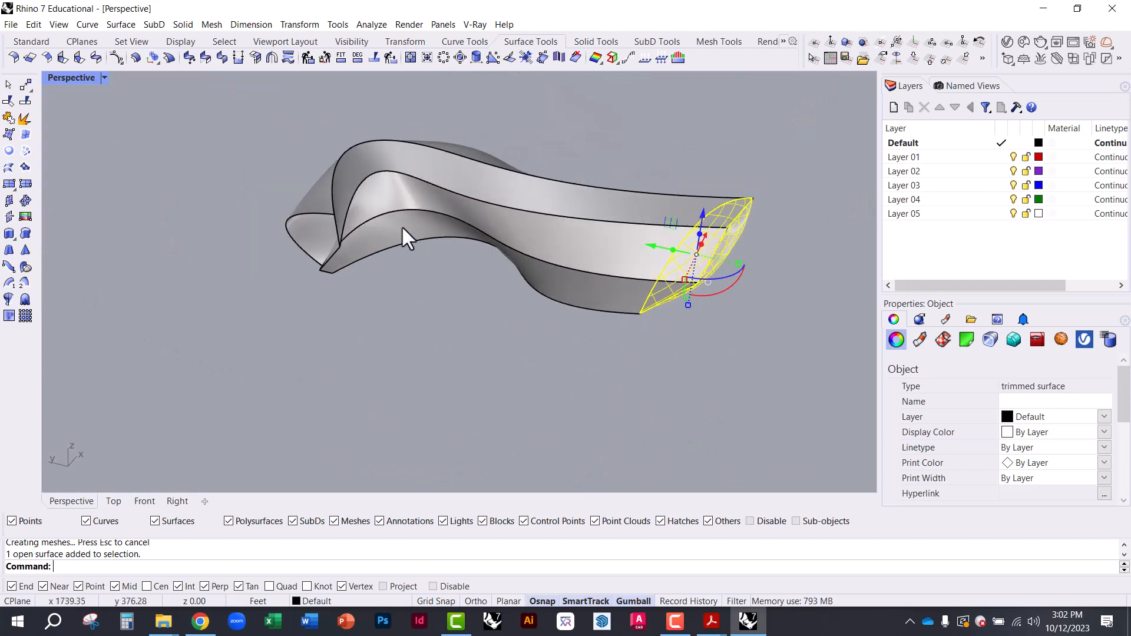
pyautogui.scroll(6, 403, 228)
pyautogui.moveTo(293, 324); pyautogui.dragTo(497, 388, button='right')
pyautogui.click(497, 387)
# - Try to patch the duplicate's opposite open end from its four boundary edges with the default options, and undo the patch
pyautogui.moveTo(350, 295); pyautogui.dragTo(387, 323, button='right')
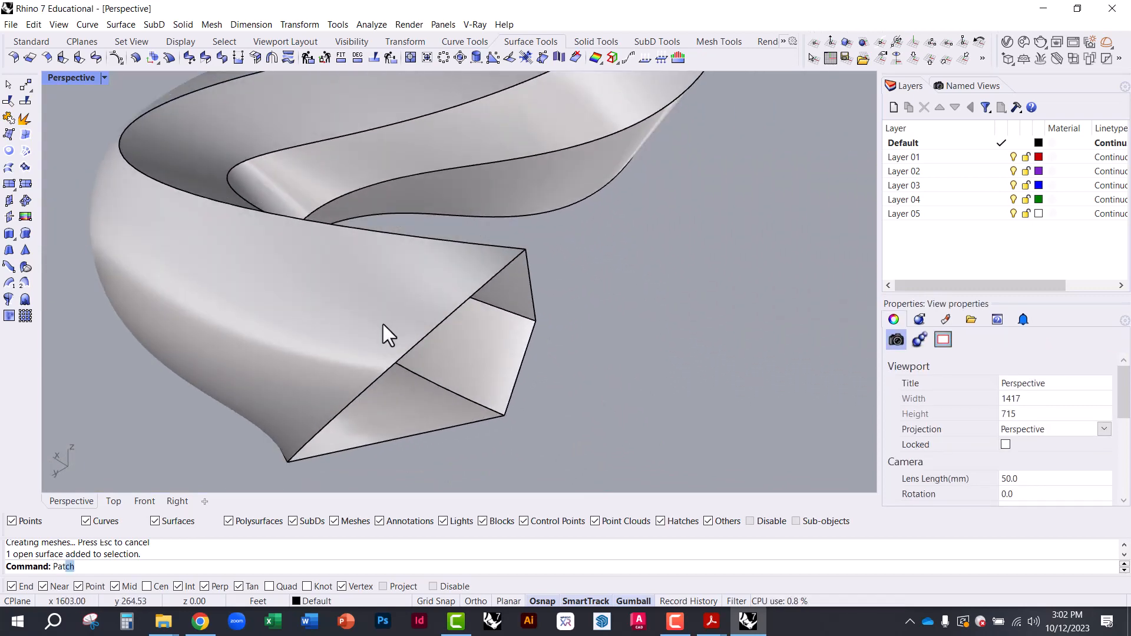
pyautogui.press('Return')
pyautogui.click(444, 322)
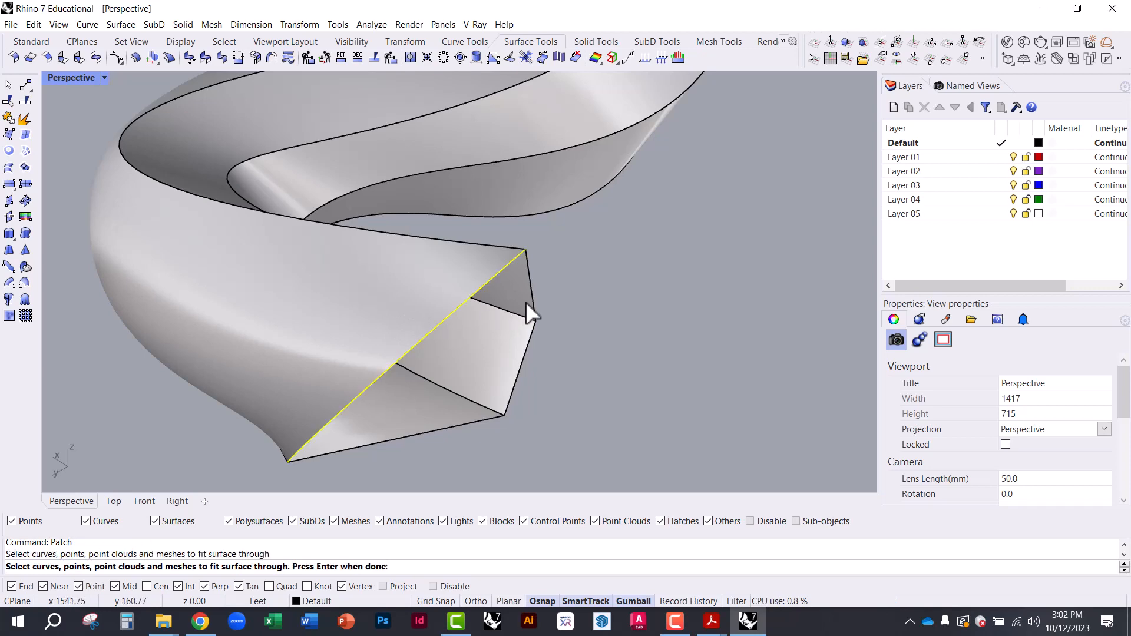
pyautogui.click(533, 318)
pyautogui.click(483, 422)
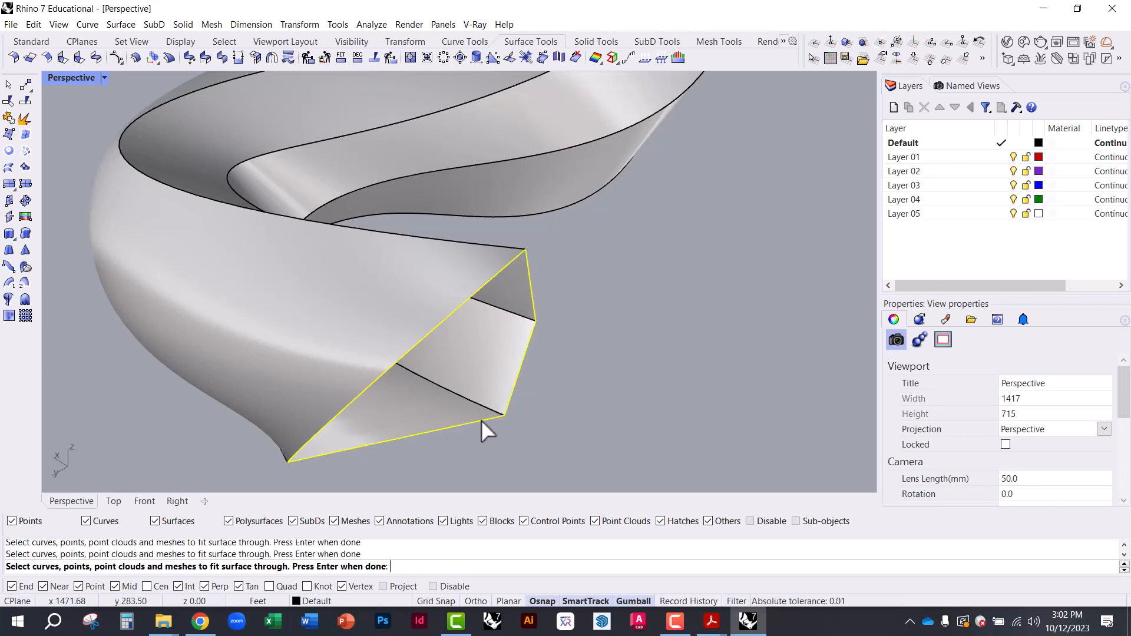
pyautogui.press('Return')
pyautogui.click(508, 439)
pyautogui.moveTo(393, 366); pyautogui.dragTo(247, 152, button='right')
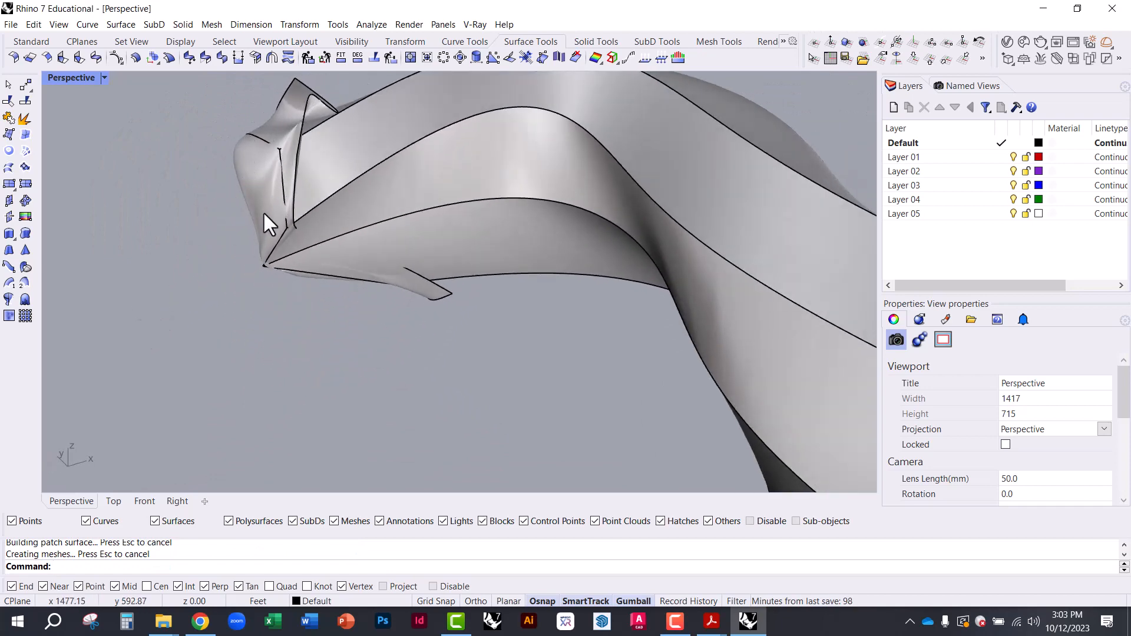
pyautogui.hotkey('ctrl', 'z')
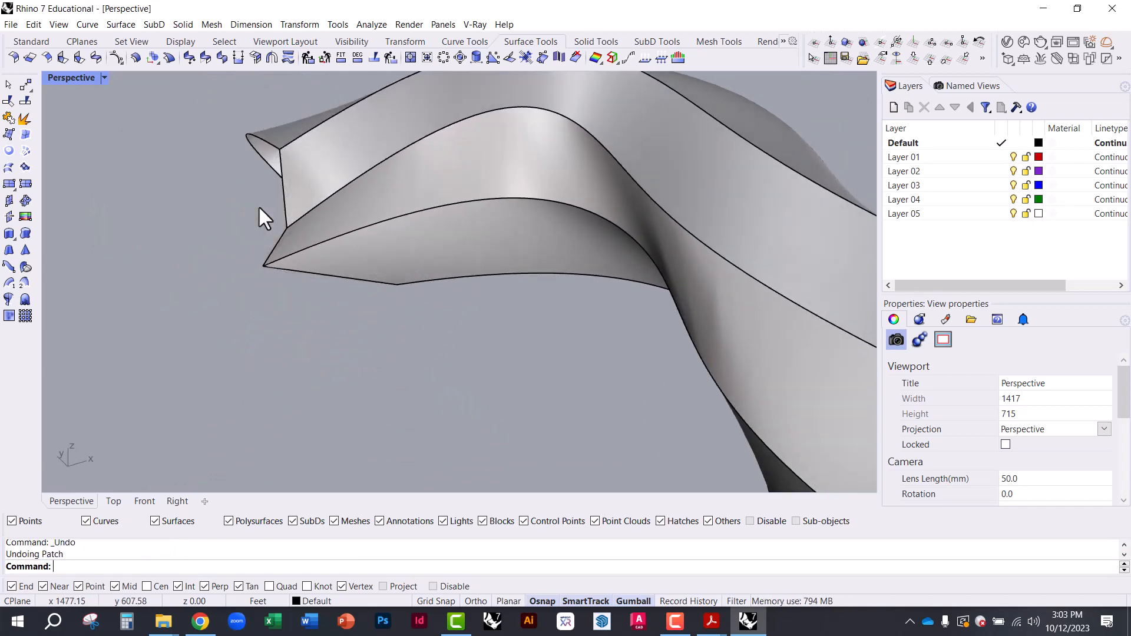
pyautogui.scroll(-3, 349, 328)
pyautogui.moveTo(349, 329); pyautogui.dragTo(387, 231, button='right')
pyautogui.moveTo(309, 237); pyautogui.dragTo(306, 313, button='right')
pyautogui.scroll(3, 305, 312)
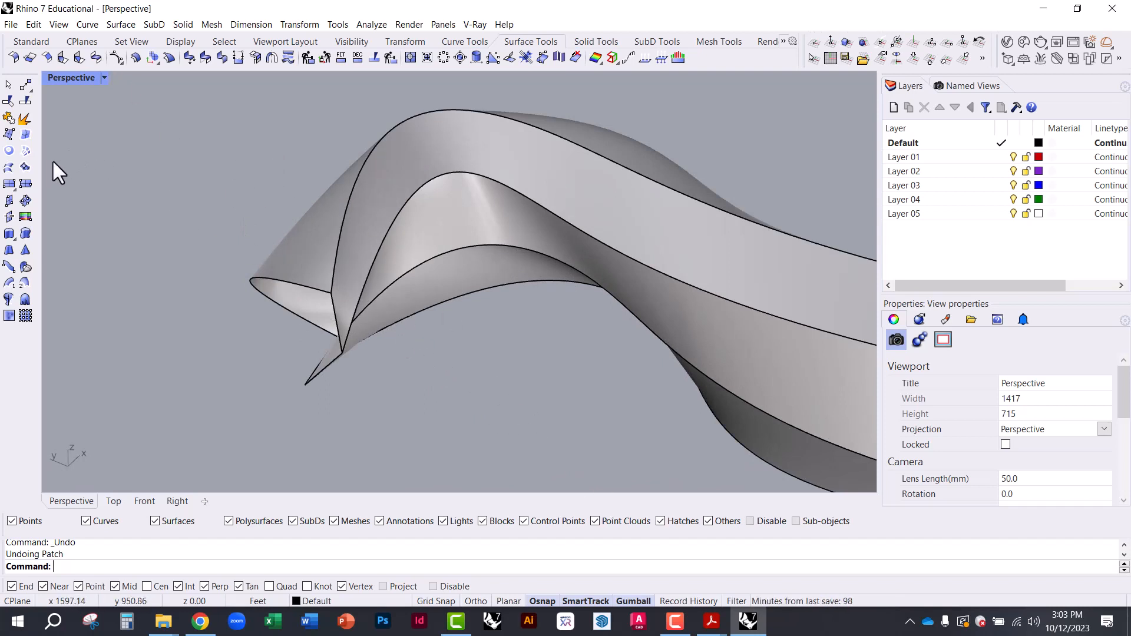
# - Draw a vertical plane across the duplicated polysurface near its unpatched open end
pyautogui.click(9, 184)
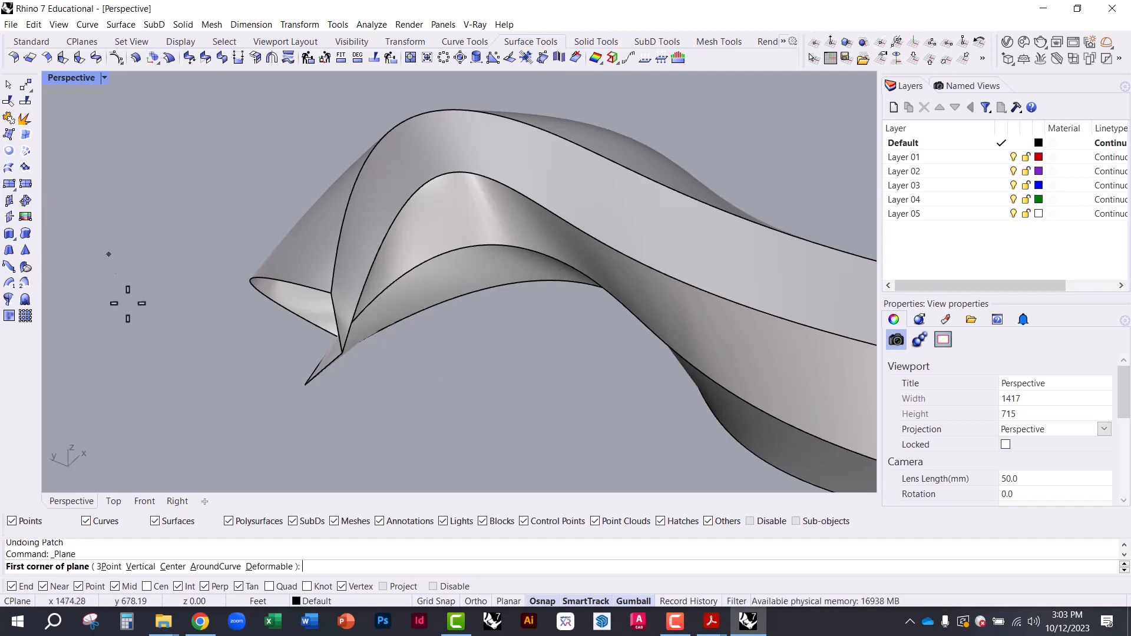
pyautogui.click(141, 567)
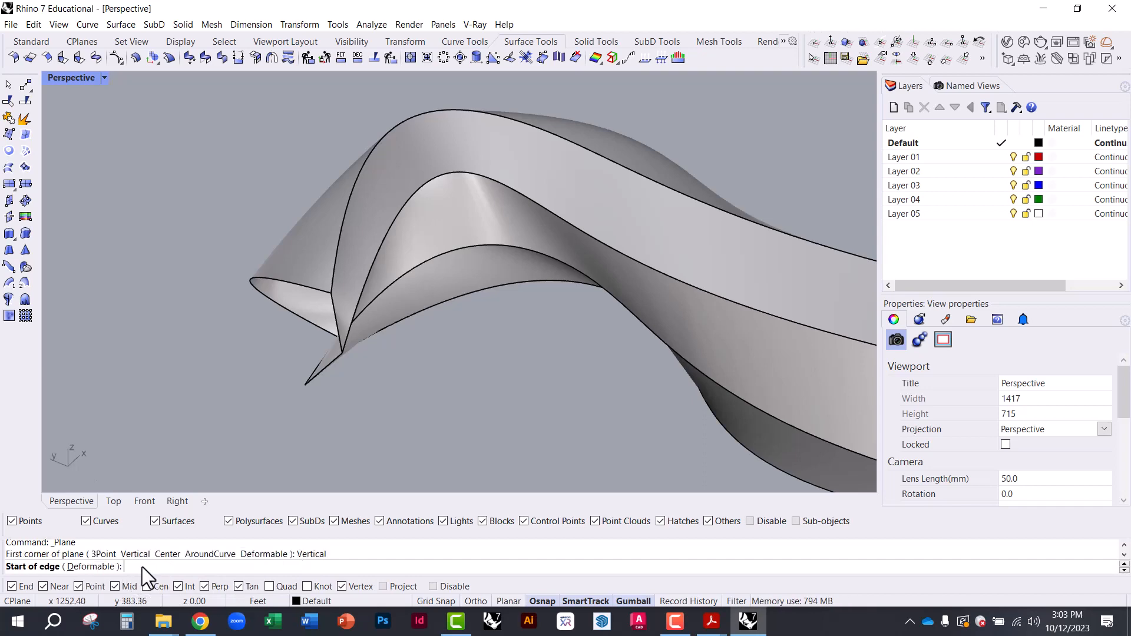
pyautogui.moveTo(245, 195); pyautogui.dragTo(429, 320, button='right')
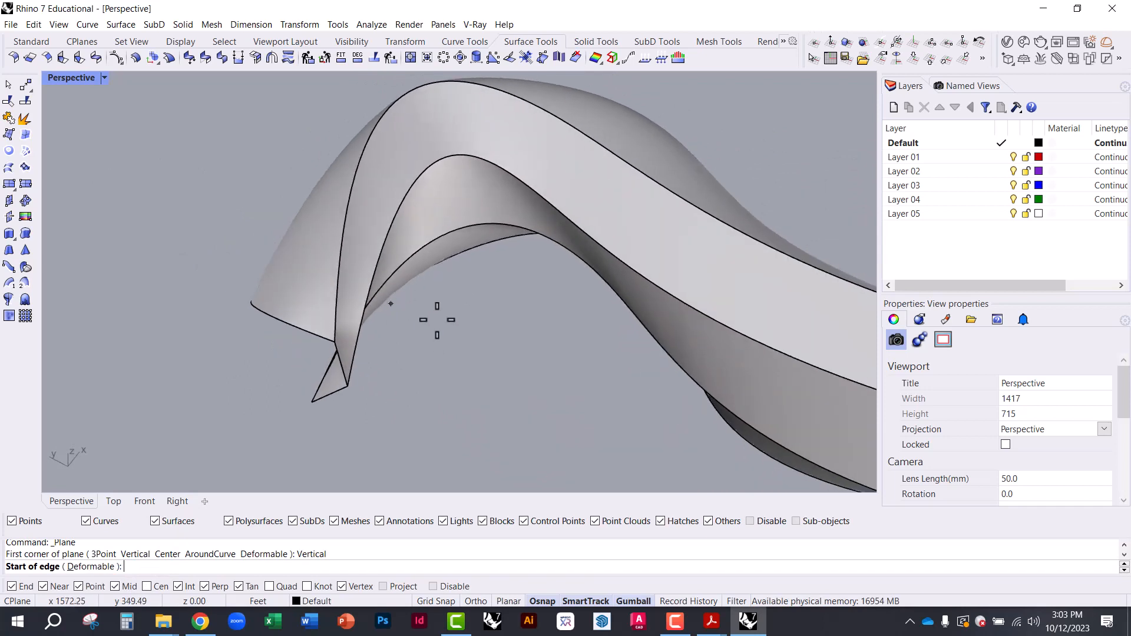
pyautogui.click(476, 329)
pyautogui.click(265, 116)
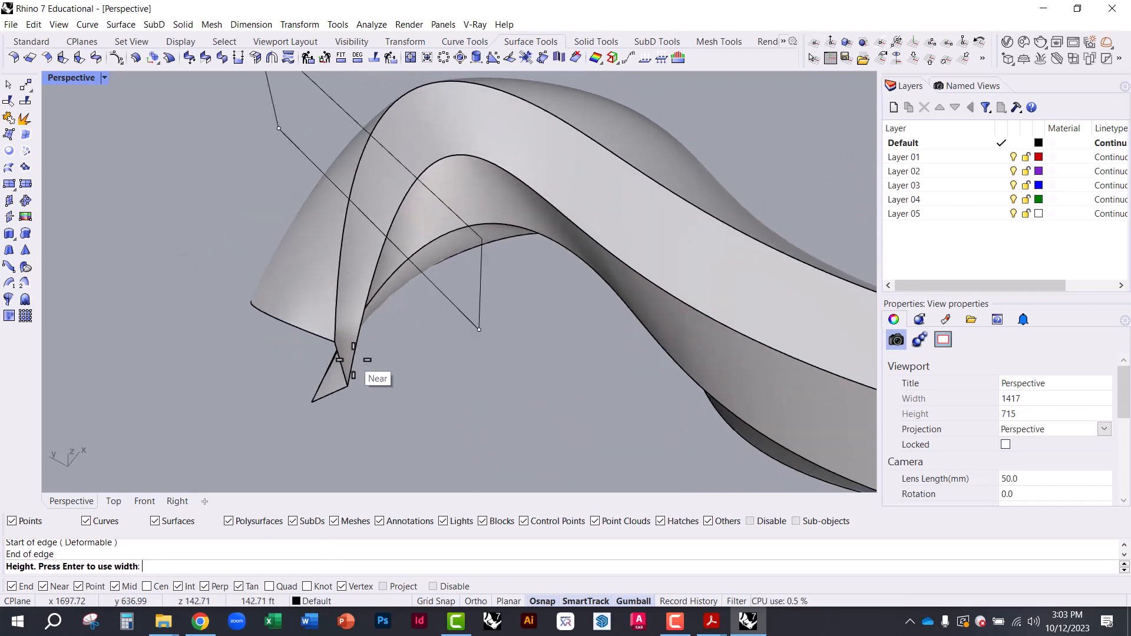
pyautogui.scroll(-5, 374, 330)
pyautogui.moveTo(376, 308); pyautogui.dragTo(383, 189, button='right')
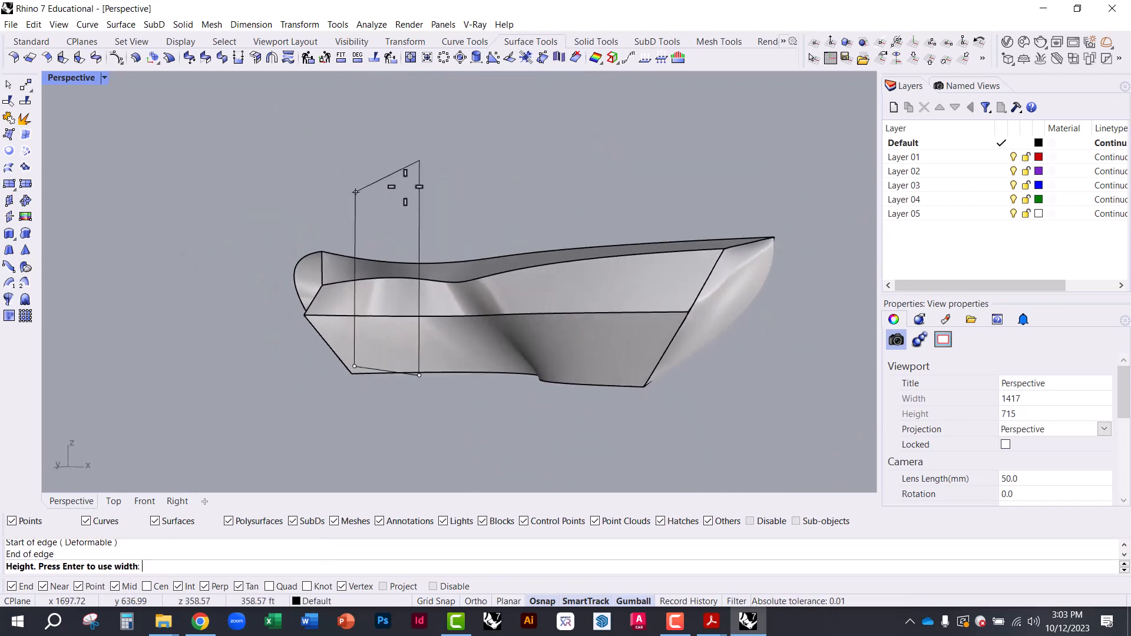
pyautogui.click(394, 189)
# - Move the vertical plane down so it passes completely through the polysurface
pyautogui.moveTo(431, 369); pyautogui.dragTo(507, 406, button='right')
pyautogui.click(342, 202)
pyautogui.moveTo(331, 211); pyautogui.dragTo(305, 281)
pyautogui.moveTo(245, 312); pyautogui.dragTo(154, 280, button='right')
pyautogui.click(153, 280)
pyautogui.moveTo(248, 271); pyautogui.dragTo(298, 187, button='right')
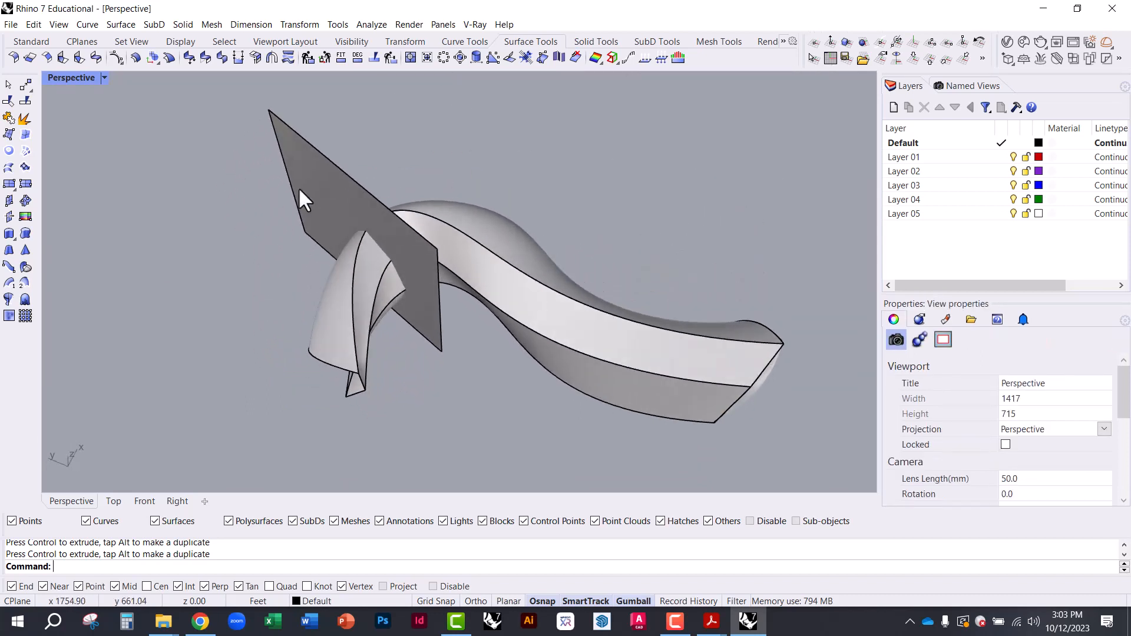
# - Trim off the polysurface's irregular end with the vertical plane, and delete the plane
pyautogui.click(299, 186)
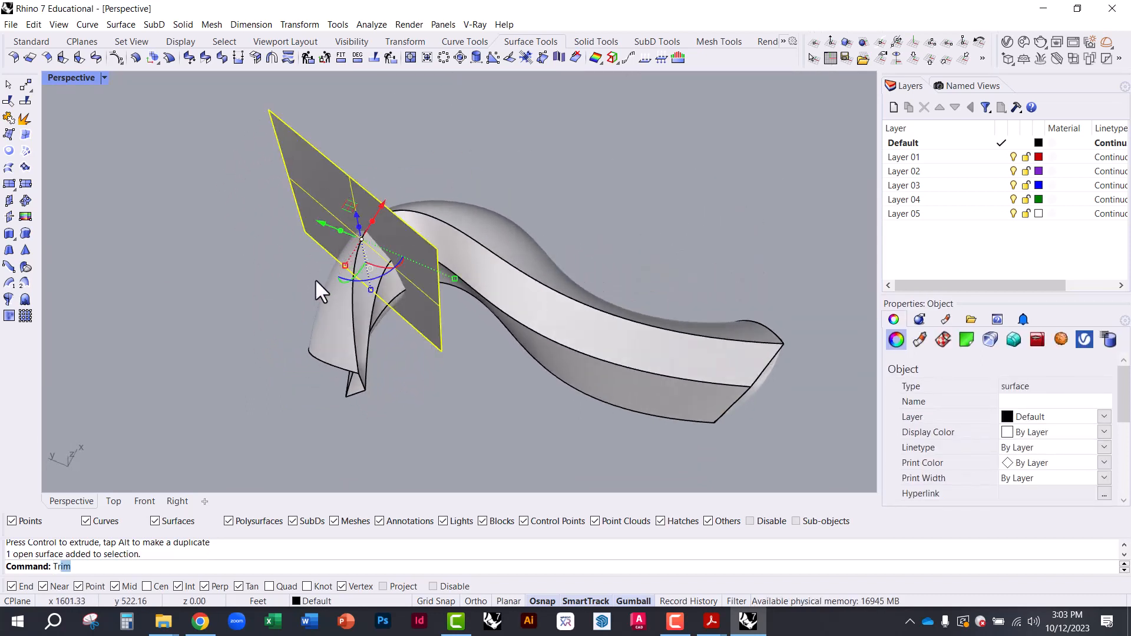
pyautogui.write('im')
pyautogui.press('Return')
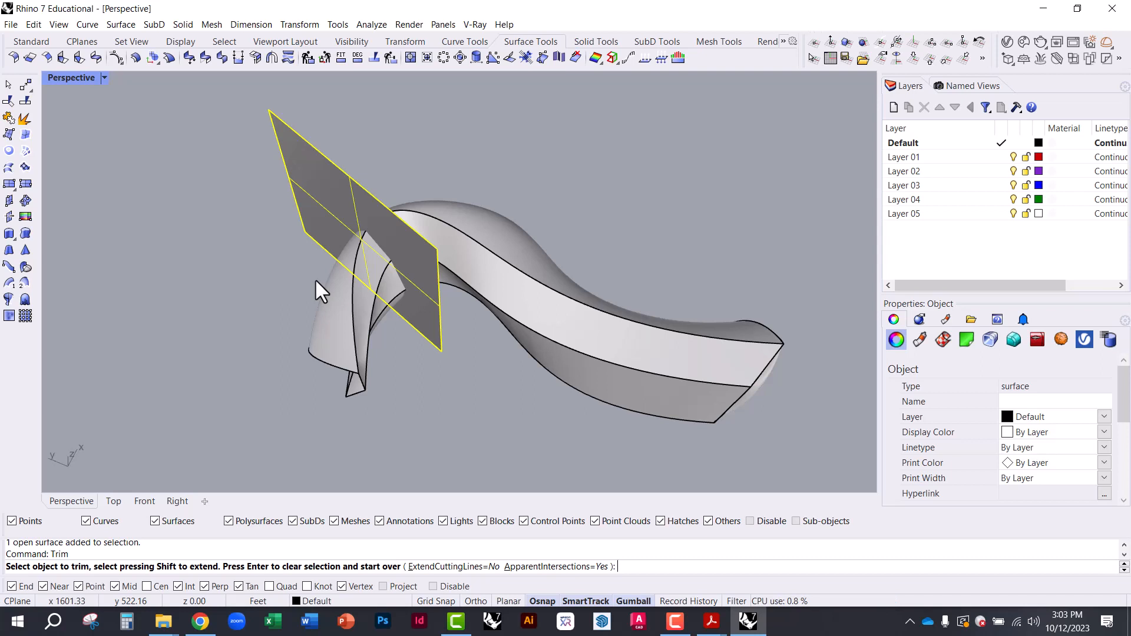
pyautogui.click(335, 327)
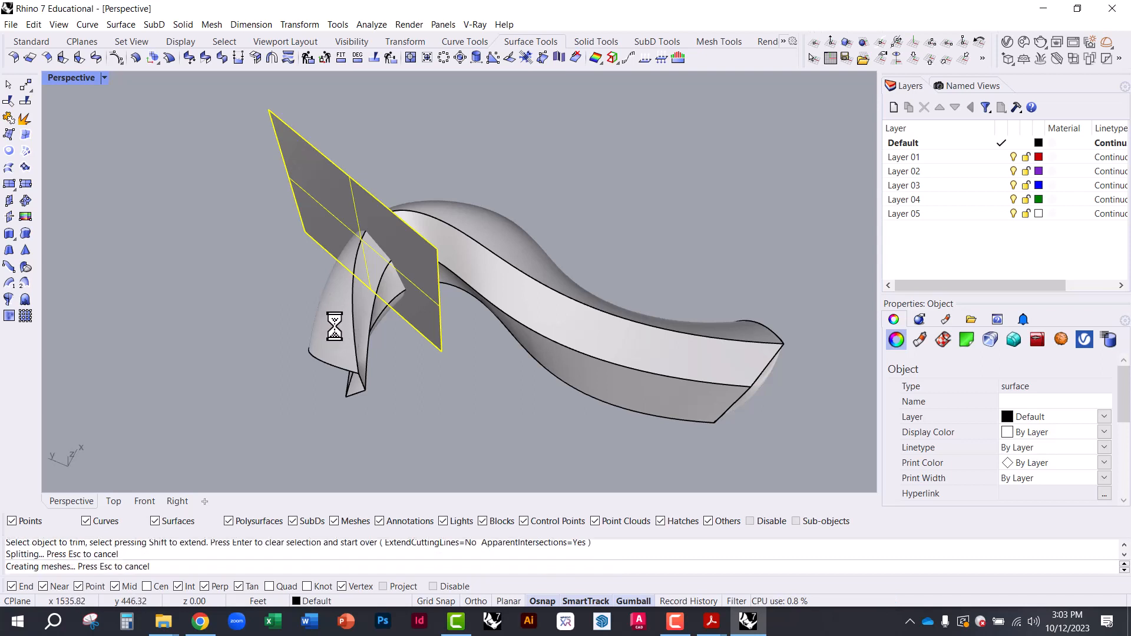
pyautogui.press('Return')
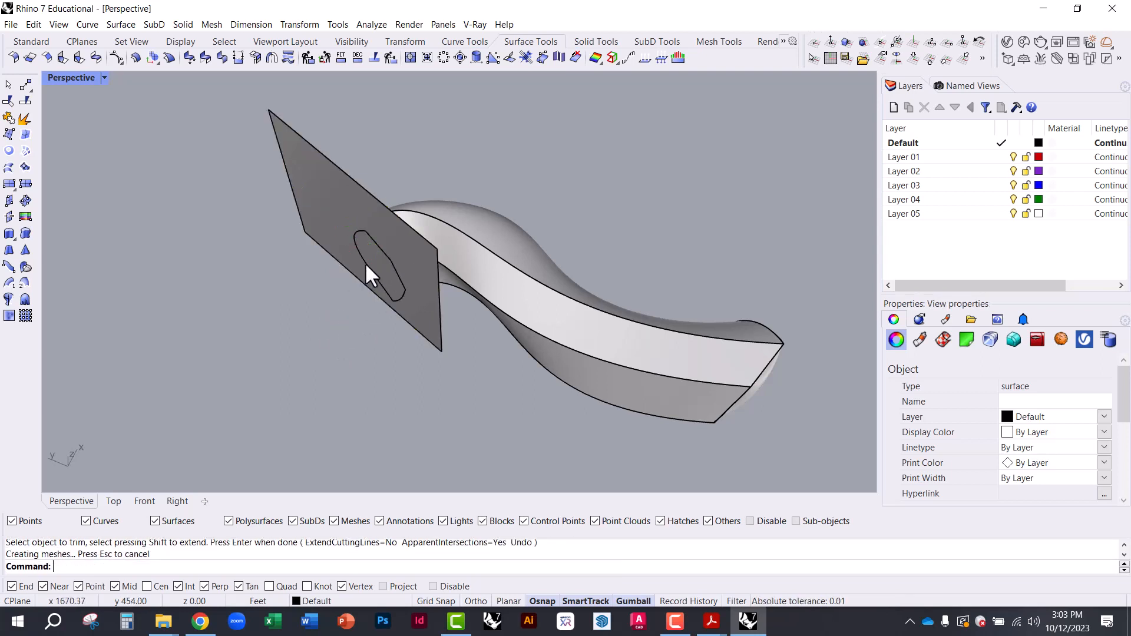
pyautogui.moveTo(369, 270); pyautogui.dragTo(339, 267, button='right')
pyautogui.click(458, 159)
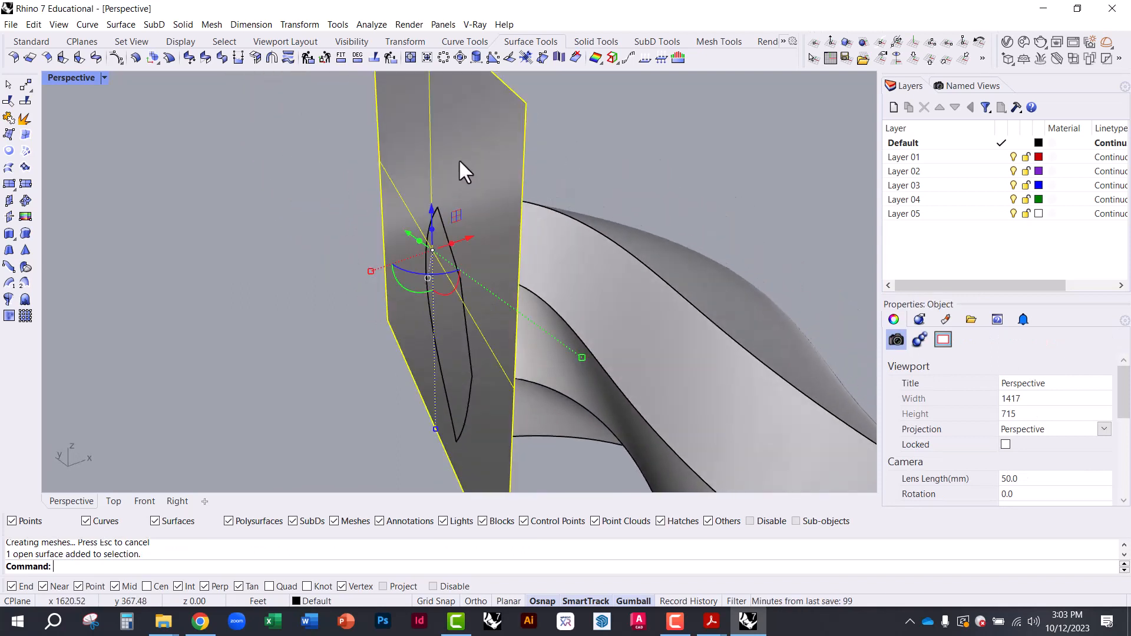
pyautogui.press('Delete')
# - Close the trimmed planar end of the polysurface with the Cap command
pyautogui.scroll(-3, 468, 220)
pyautogui.moveTo(471, 224); pyautogui.dragTo(590, 265, button='right')
pyautogui.scroll(-5, 376, 284)
pyautogui.click(524, 278)
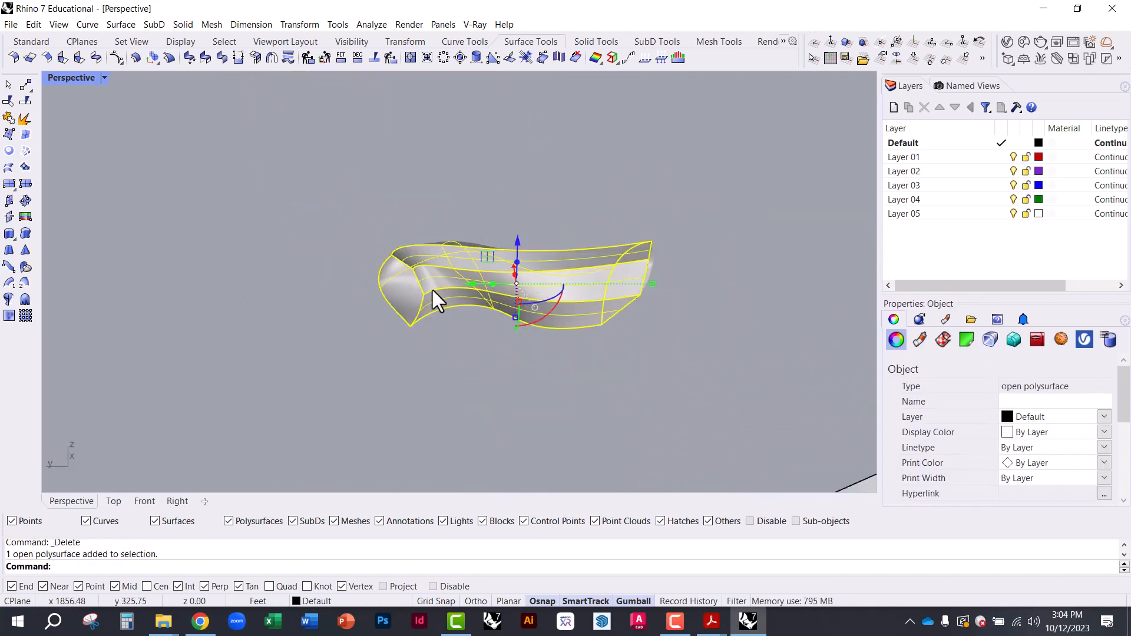
pyautogui.press('Return')
pyautogui.press('Escape')
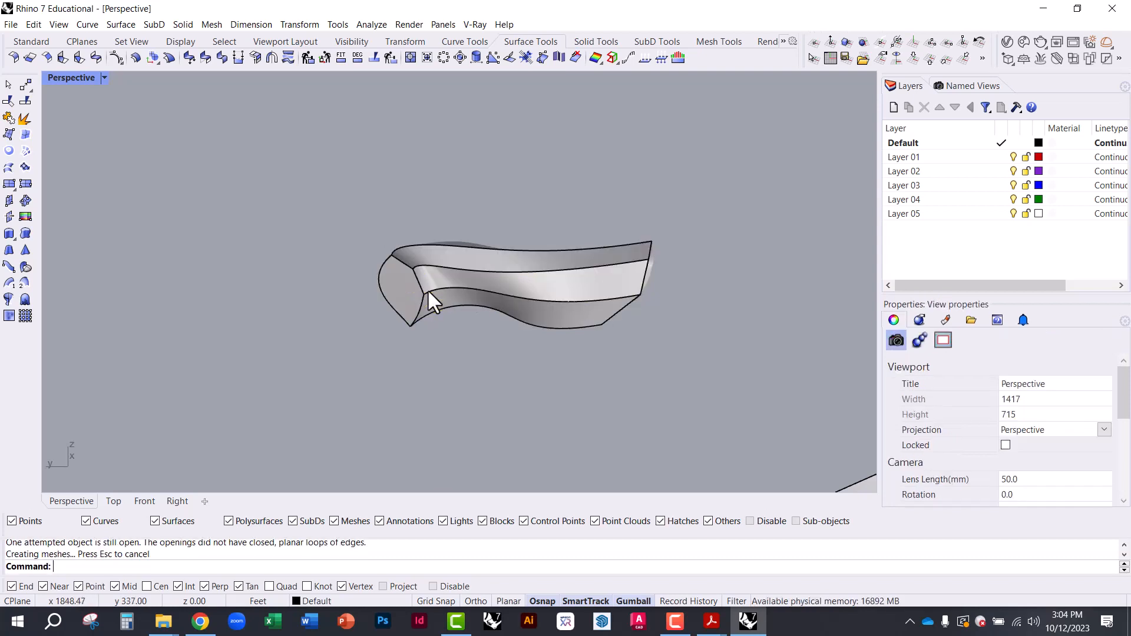
# - Draw a second vertical plane across the polysurface near its patched end
pyautogui.scroll(6, 426, 289)
pyautogui.moveTo(400, 389); pyautogui.dragTo(511, 211, button='right')
pyautogui.moveTo(449, 282); pyautogui.dragTo(353, 326, button='right')
pyautogui.scroll(3, 380, 279)
pyautogui.scroll(-3, 353, 326)
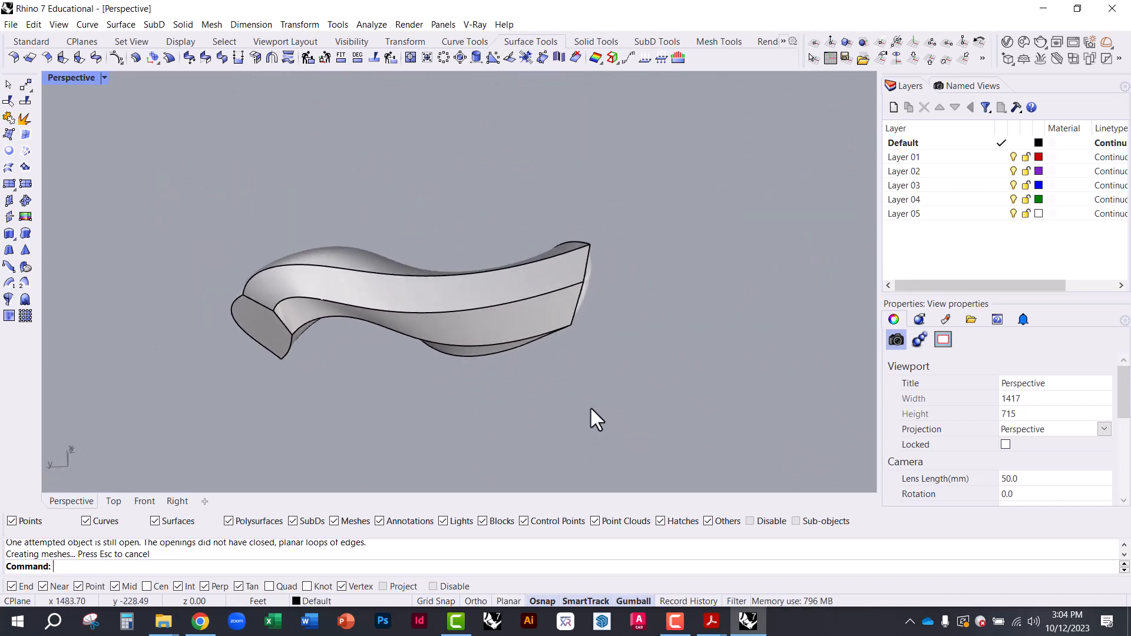
pyautogui.moveTo(591, 409); pyautogui.dragTo(320, 339, button='right')
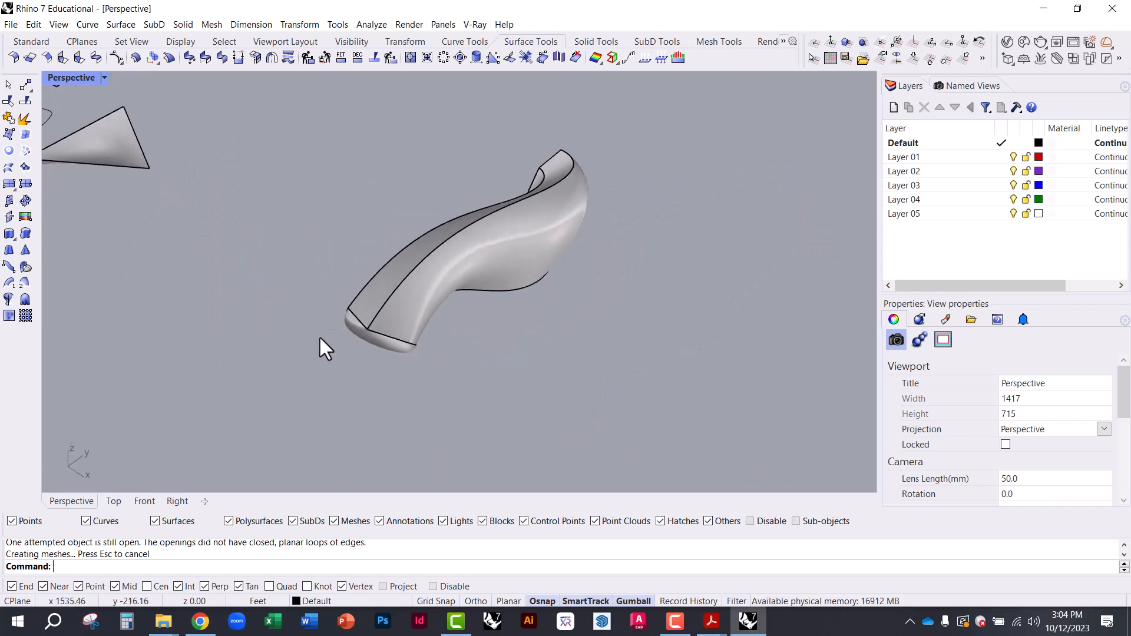
pyautogui.press('Return')
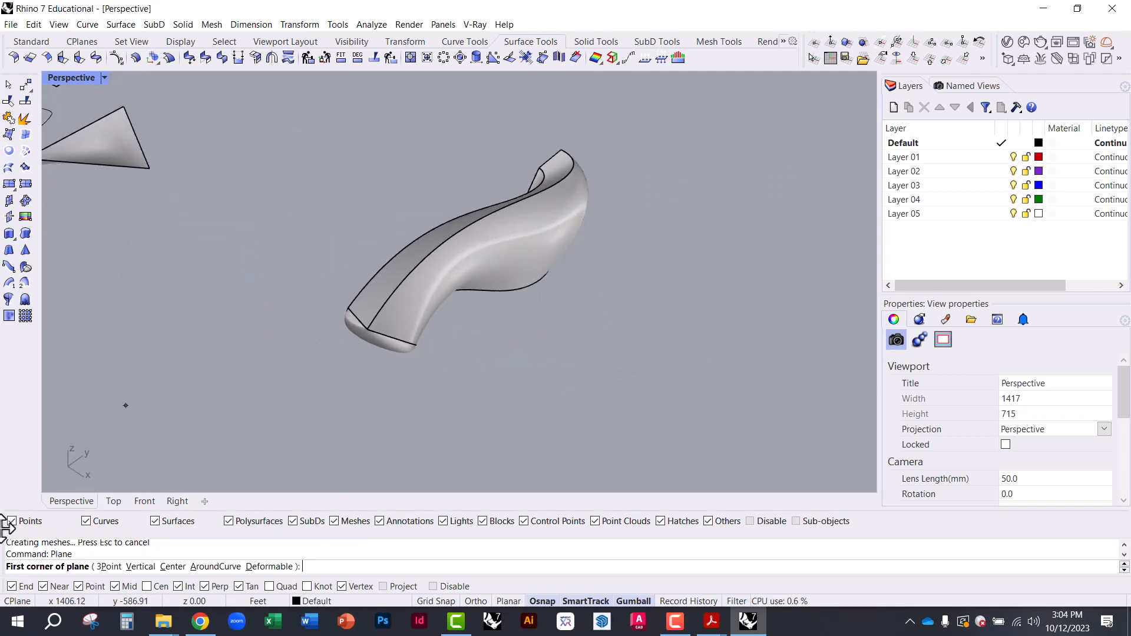
pyautogui.click(140, 567)
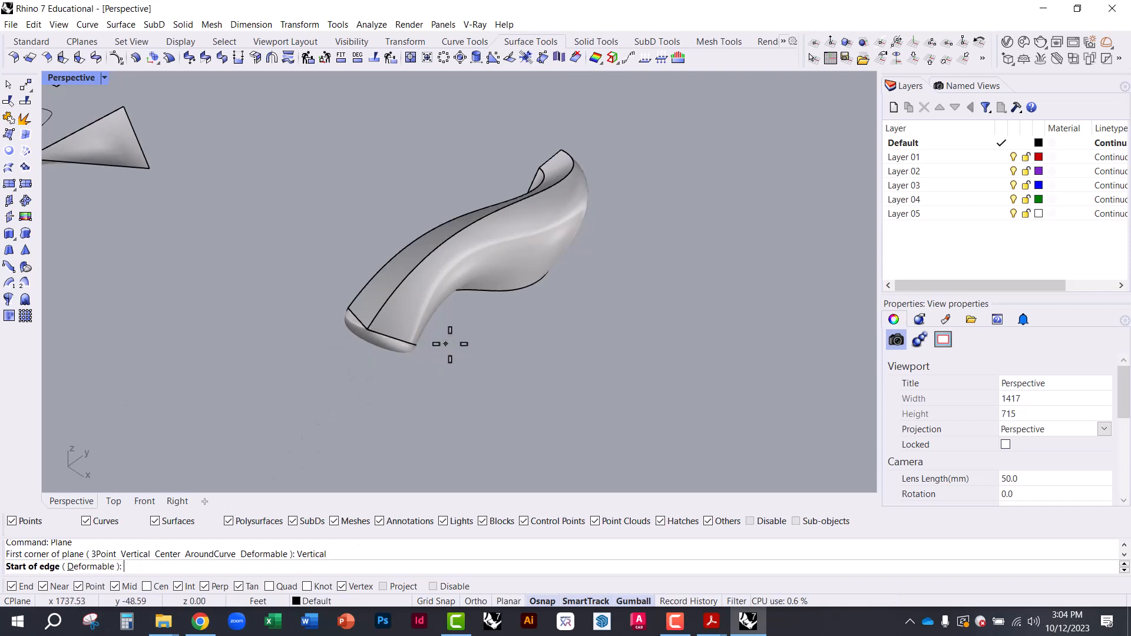
pyautogui.click(461, 342)
pyautogui.click(319, 274)
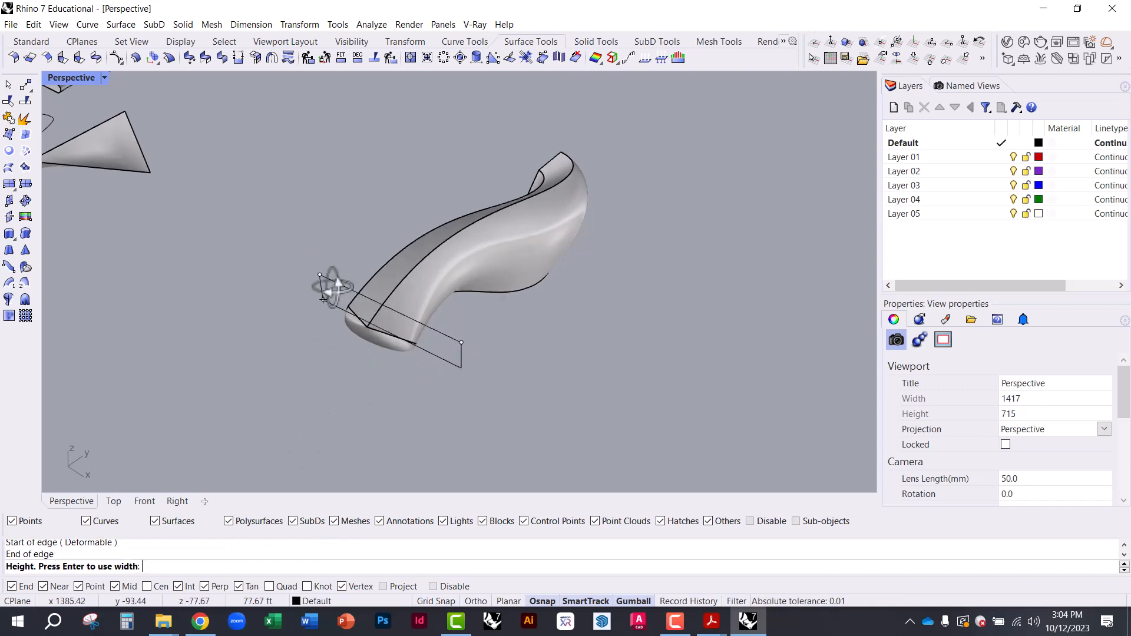
pyautogui.moveTo(333, 287); pyautogui.dragTo(333, 223, button='right')
pyautogui.click(383, 143)
# - Lower the second plane and shift it horizontally so it cuts completely through the polysurface near the patched end
pyautogui.click(397, 188)
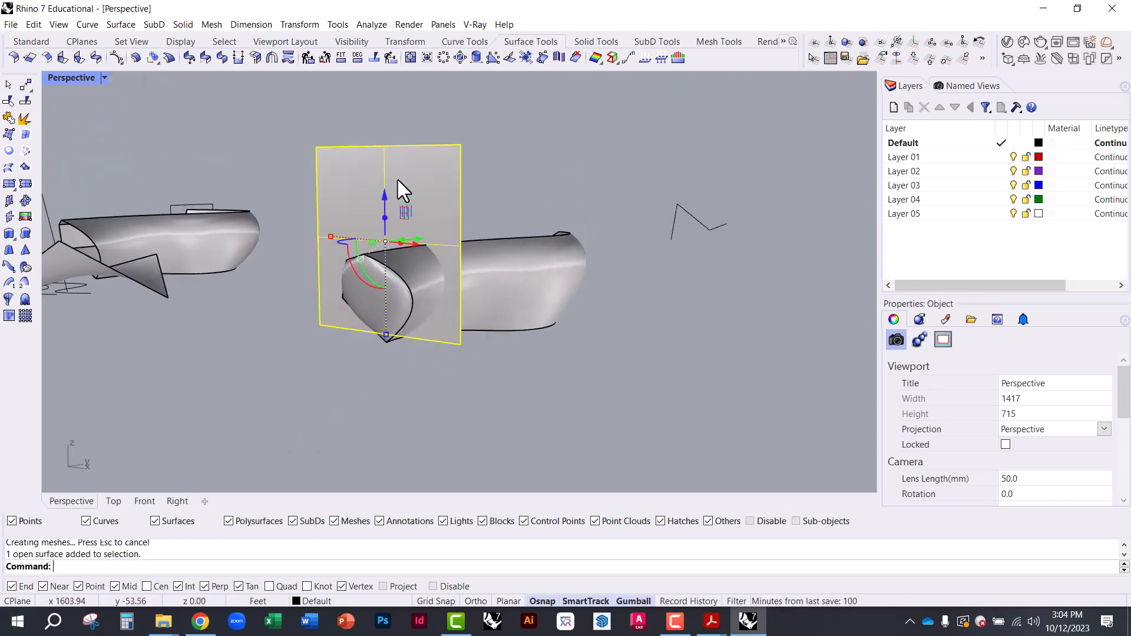
pyautogui.moveTo(383, 198); pyautogui.dragTo(384, 224)
pyautogui.moveTo(377, 380); pyautogui.dragTo(380, 298, button='right')
pyautogui.scroll(3, 435, 411)
pyautogui.moveTo(442, 416); pyautogui.dragTo(336, 202, button='right')
pyautogui.moveTo(405, 225); pyautogui.dragTo(407, 243)
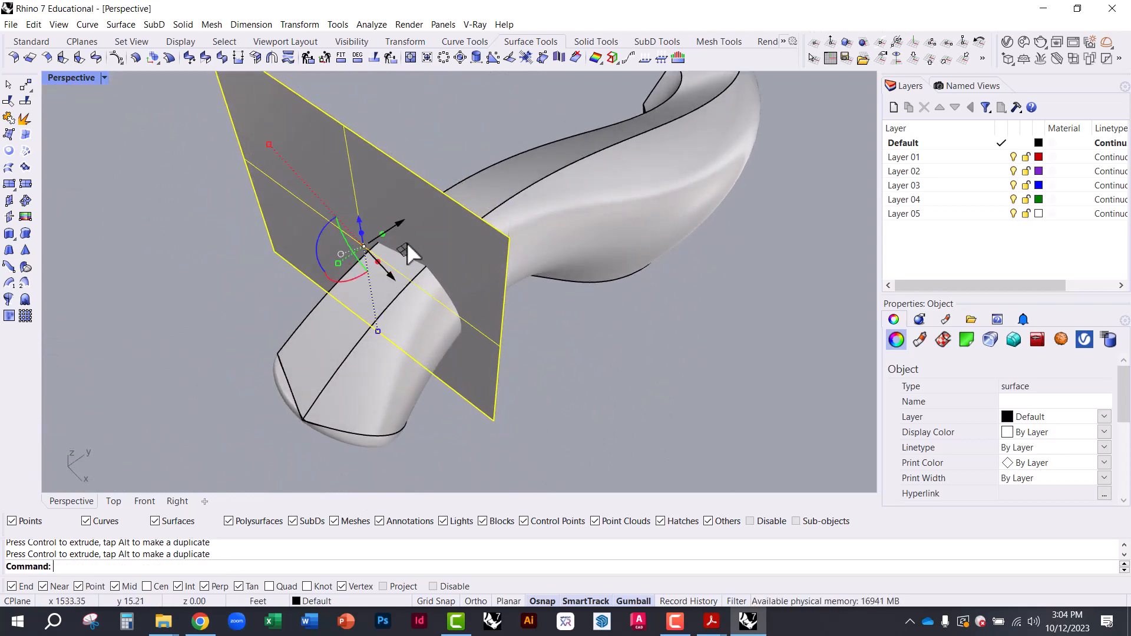
pyautogui.moveTo(386, 227); pyautogui.dragTo(556, 196, button='right')
# - Trim off the polysurface's patched end using the second vertical plane as the cutting object
pyautogui.press('Return')
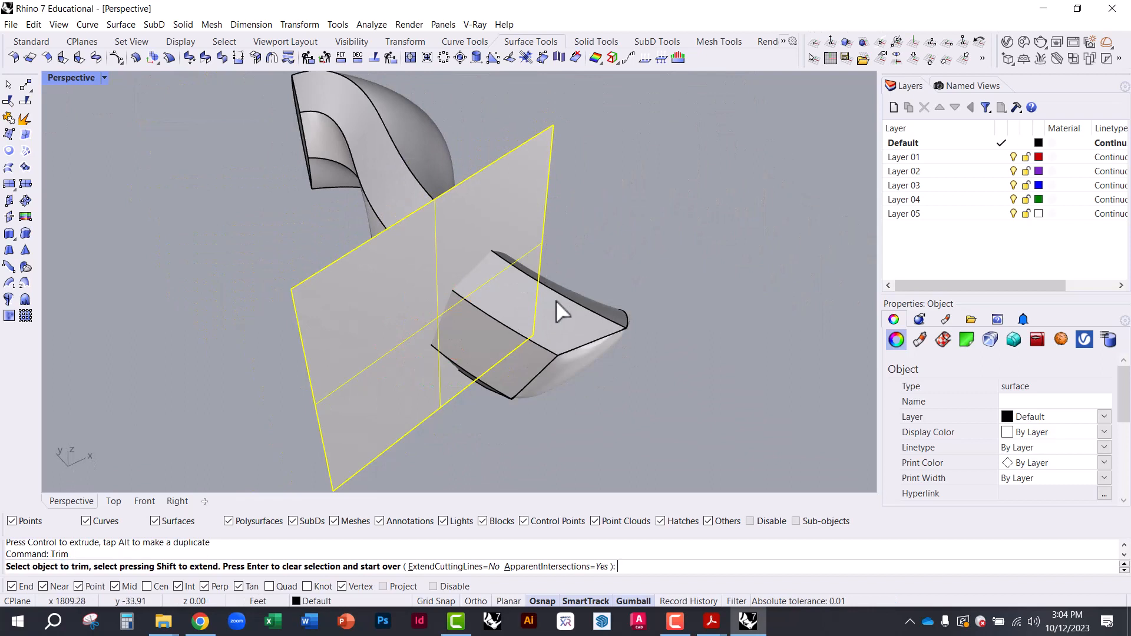
pyautogui.click(580, 332)
pyautogui.moveTo(575, 339); pyautogui.dragTo(595, 322, button='right')
pyautogui.press('Return')
# - Delete the leftover patch surface and the second cutting plane
pyautogui.click(595, 322)
pyautogui.press('Delete')
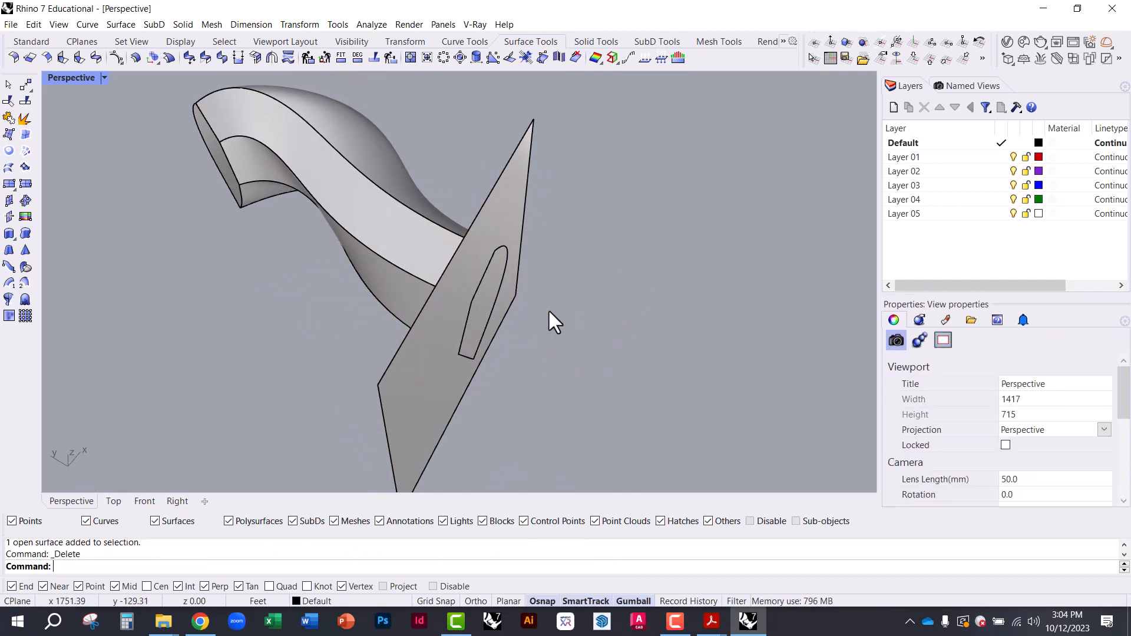
pyautogui.click(490, 197)
pyautogui.press('Delete')
# - Cap the remaining planar opening of the polysurface to make it a closed solid
pyautogui.moveTo(483, 254); pyautogui.dragTo(436, 252, button='right')
pyautogui.click(436, 252)
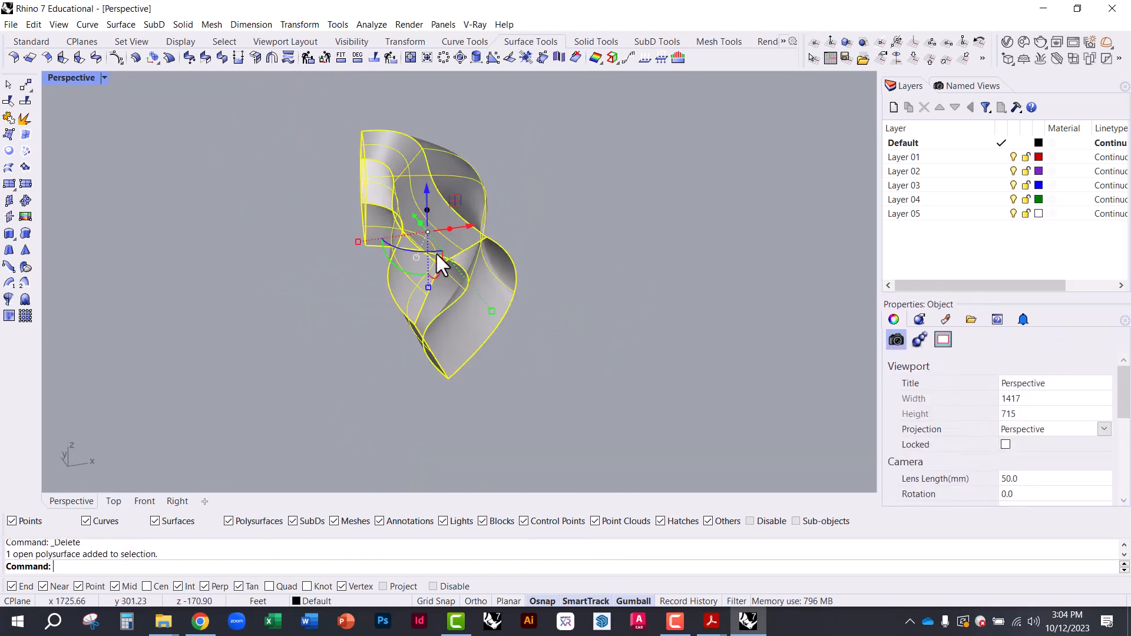
pyautogui.press('Return')
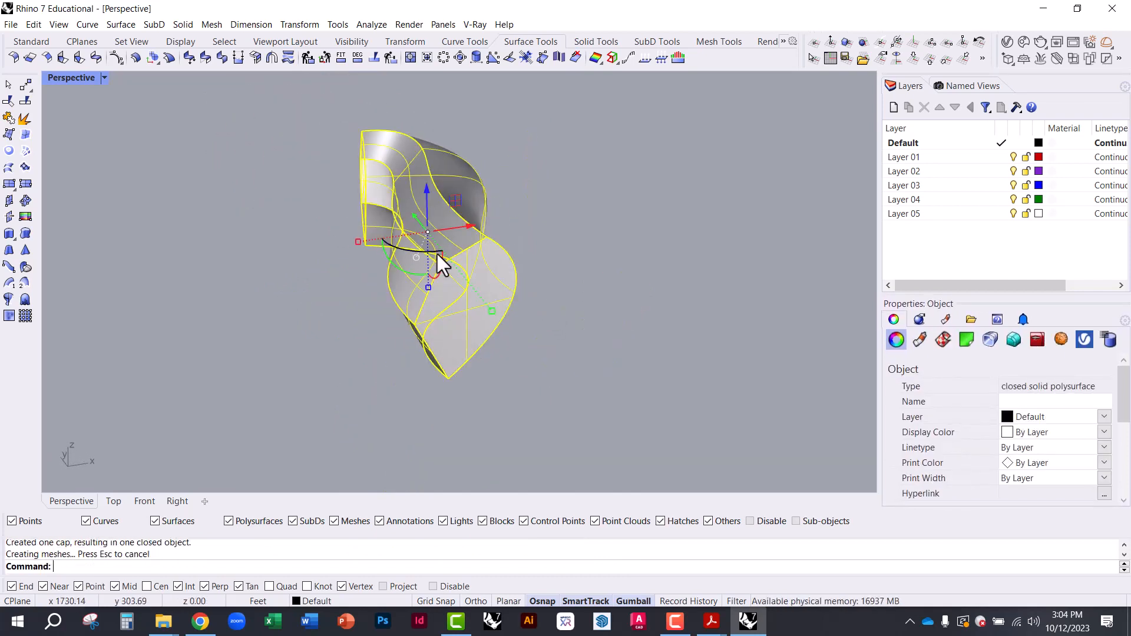
pyautogui.click(546, 278)
# - Examine the capped polysurface from several sides and check its object type
pyautogui.scroll(6, 463, 342)
pyautogui.moveTo(463, 343); pyautogui.dragTo(235, 287, button='right')
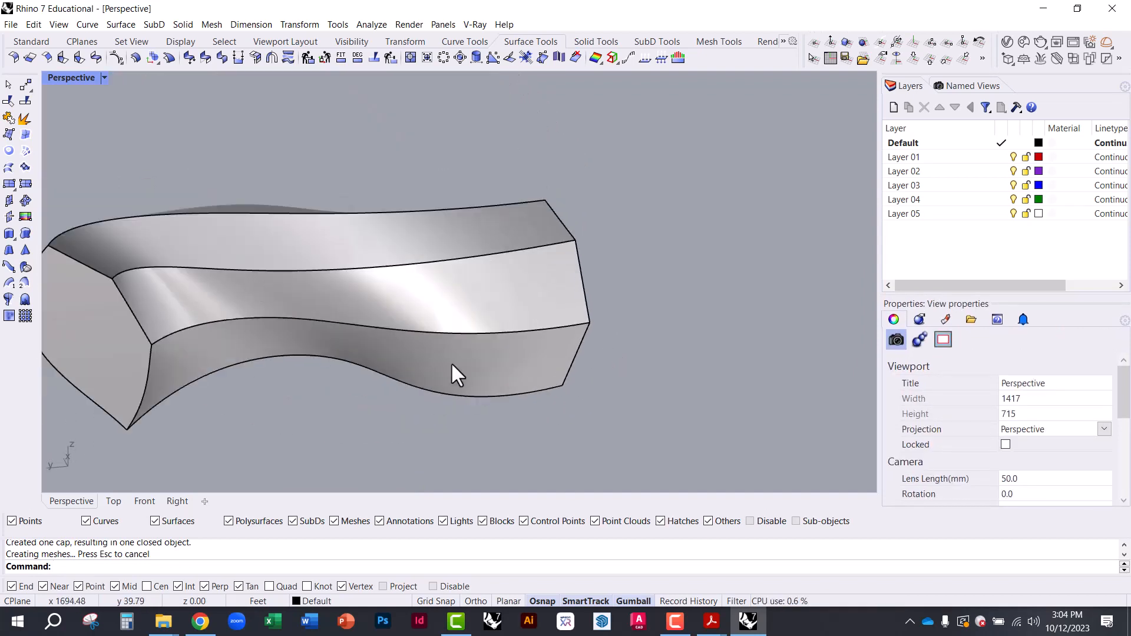
pyautogui.moveTo(452, 365); pyautogui.dragTo(841, 349, button='right')
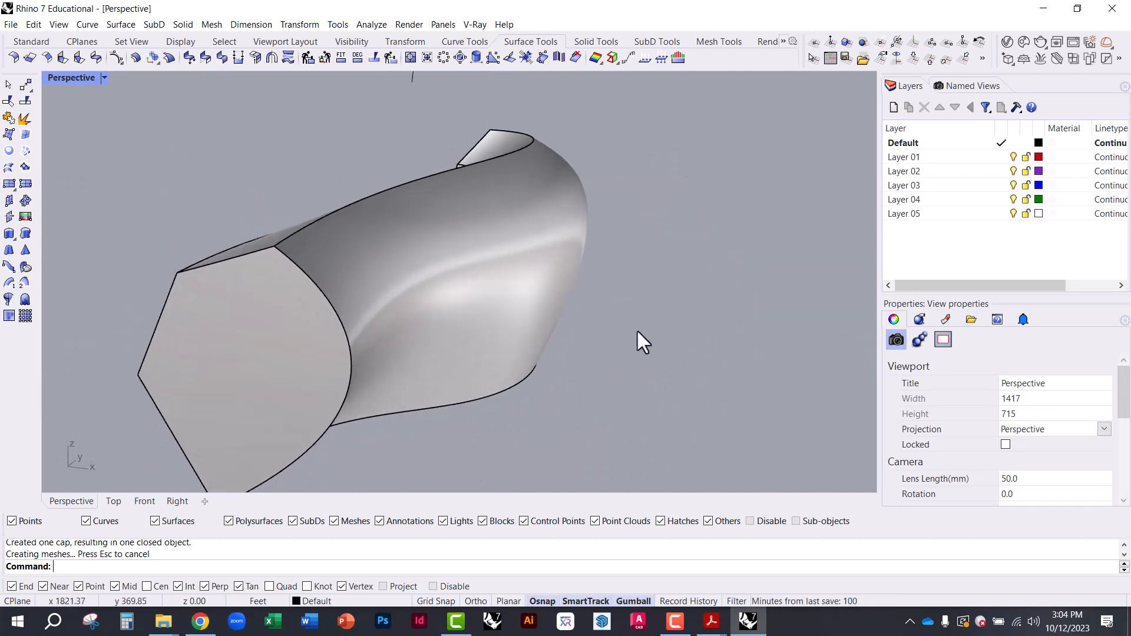
pyautogui.click(529, 310)
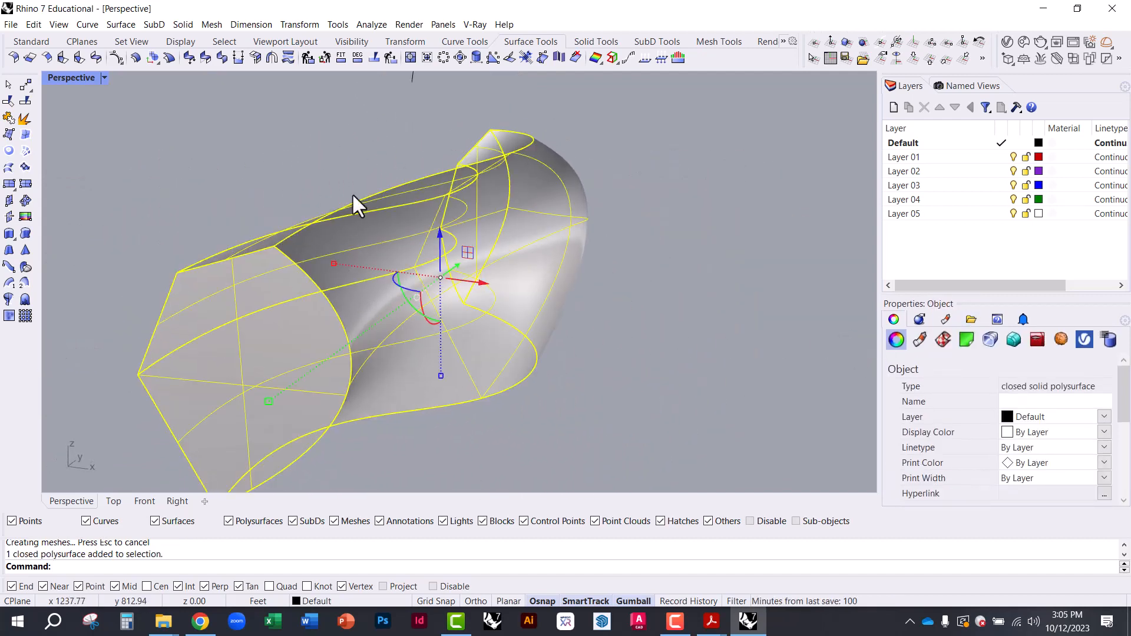
pyautogui.click(330, 169)
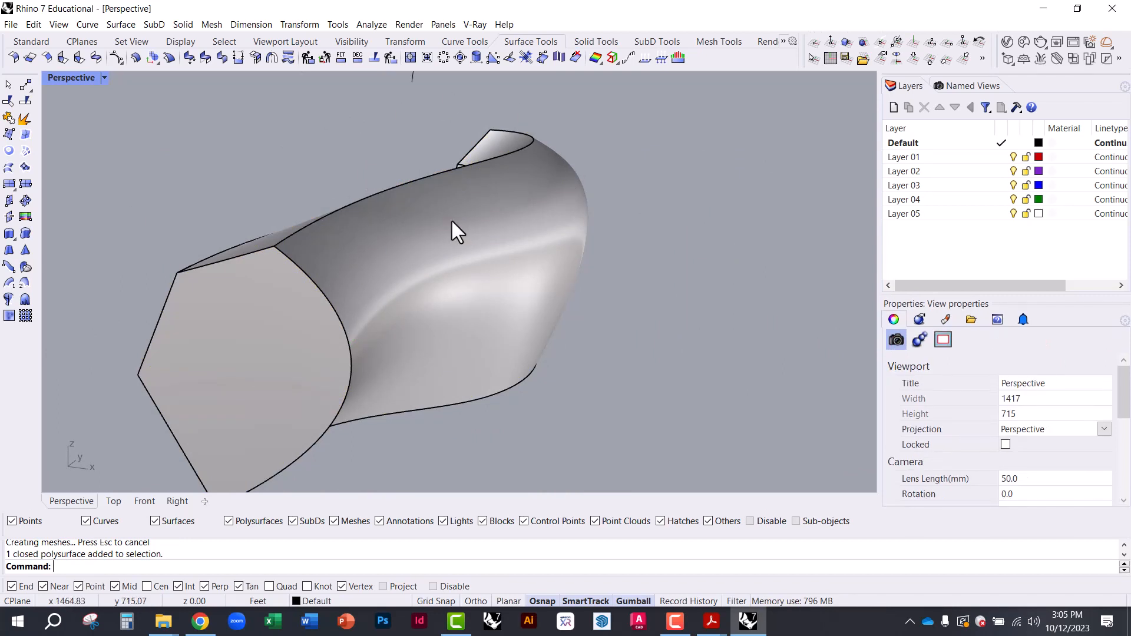
pyautogui.moveTo(441, 193); pyautogui.dragTo(561, 216, button='right')
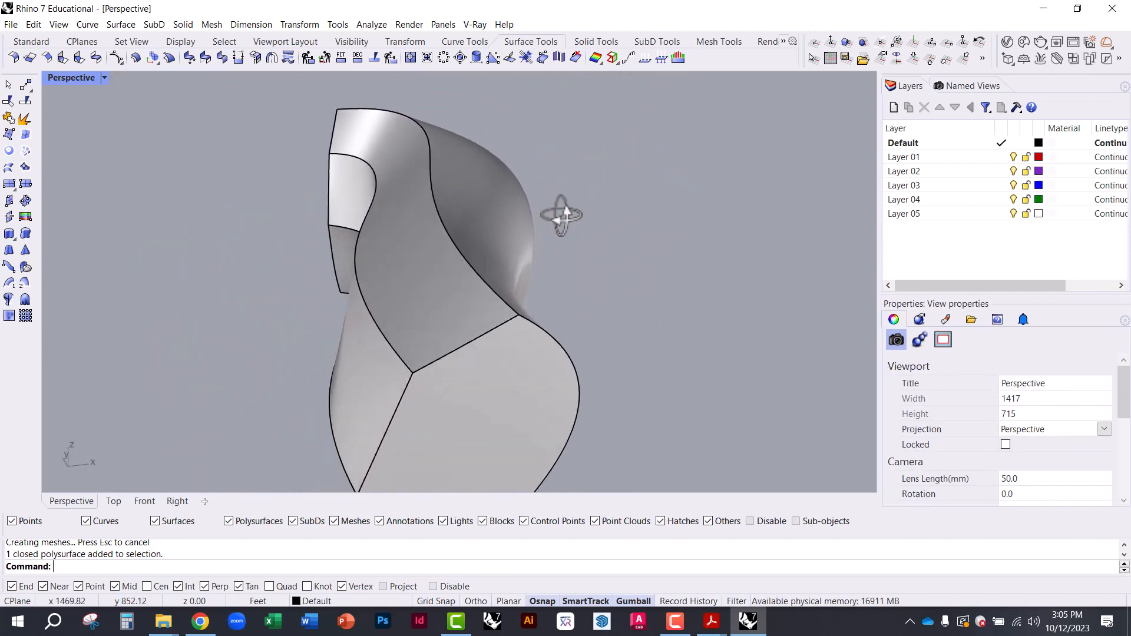
pyautogui.click(469, 264)
pyautogui.moveTo(515, 281); pyautogui.dragTo(366, 213, button='right')
pyautogui.click(372, 106)
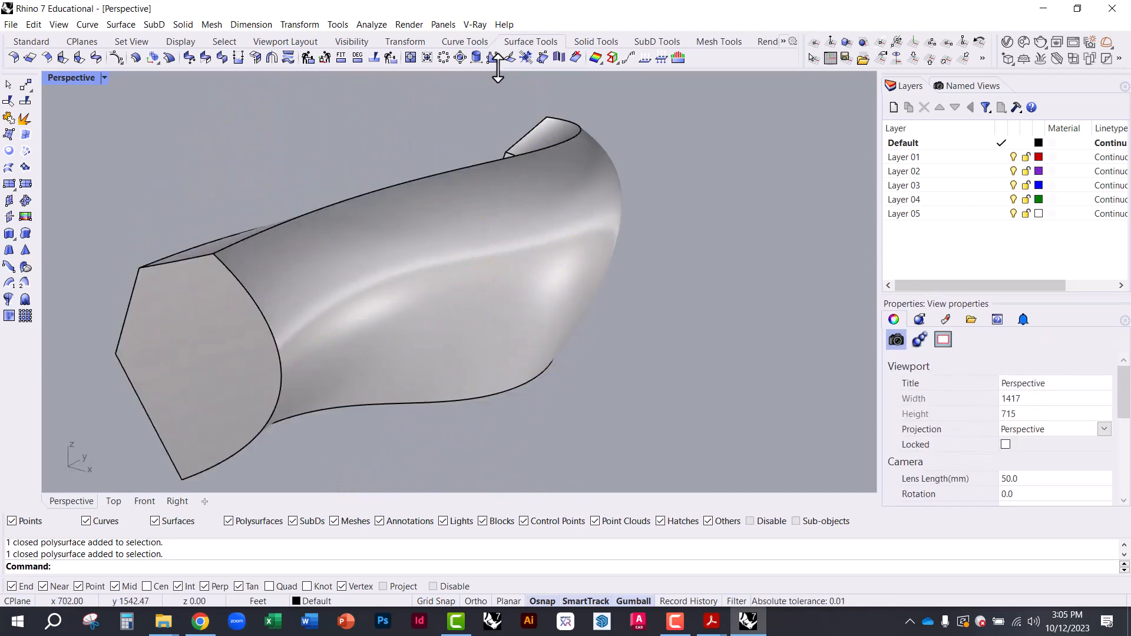
# - Create a solid vertical truncated cone beside the far end of the capped polysurface
pyautogui.click(596, 42)
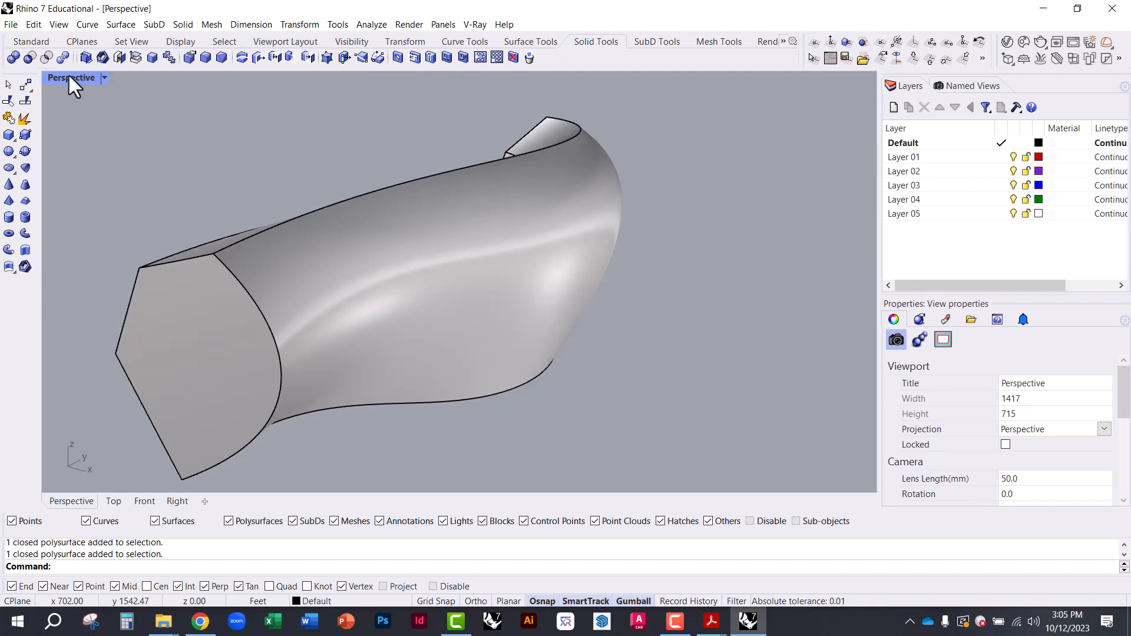
pyautogui.moveTo(129, 124); pyautogui.dragTo(140, 229, button='right')
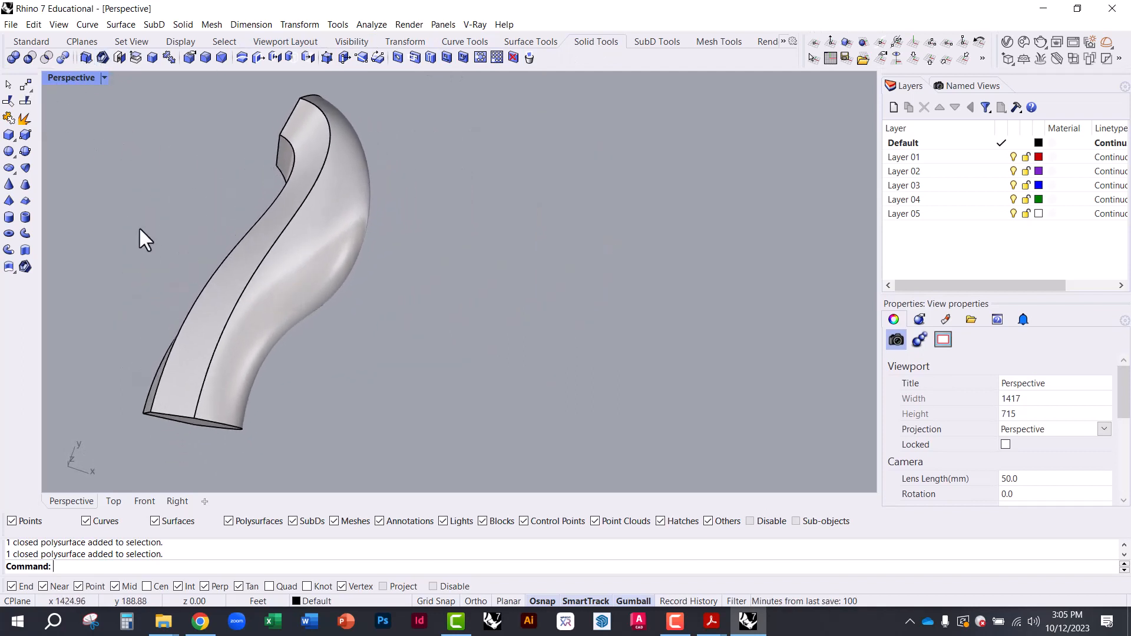
pyautogui.click(24, 185)
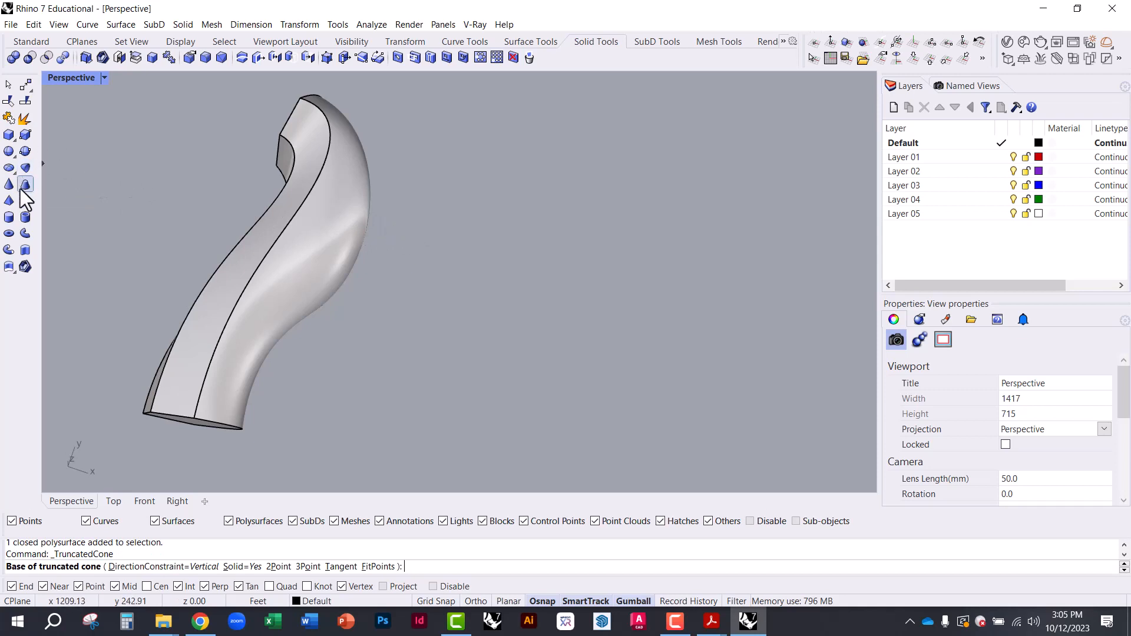
pyautogui.moveTo(374, 227); pyautogui.dragTo(451, 113, button='right')
pyautogui.click(469, 231)
pyautogui.click(519, 180)
pyautogui.click(468, 111)
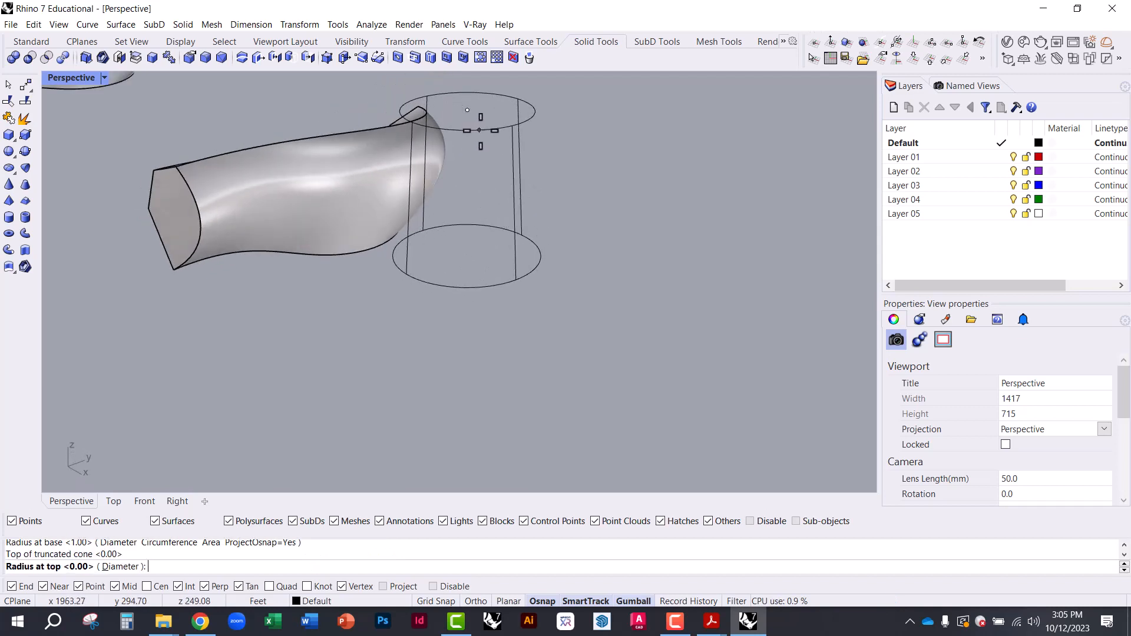
pyautogui.click(526, 145)
# - Finish the vertical truncated cone with a top radius clearly wider than its base
pyautogui.moveTo(397, 176)
pyautogui.mouseDown(button='right')
pyautogui.moveTo(515, 169)
pyautogui.moveTo(552, 205)
pyautogui.moveTo(475, 193)
pyautogui.moveTo(416, 243)
pyautogui.moveTo(419, 194)
pyautogui.moveTo(482, 225)
pyautogui.mouseUp(button='right')
pyautogui.click(464, 191)
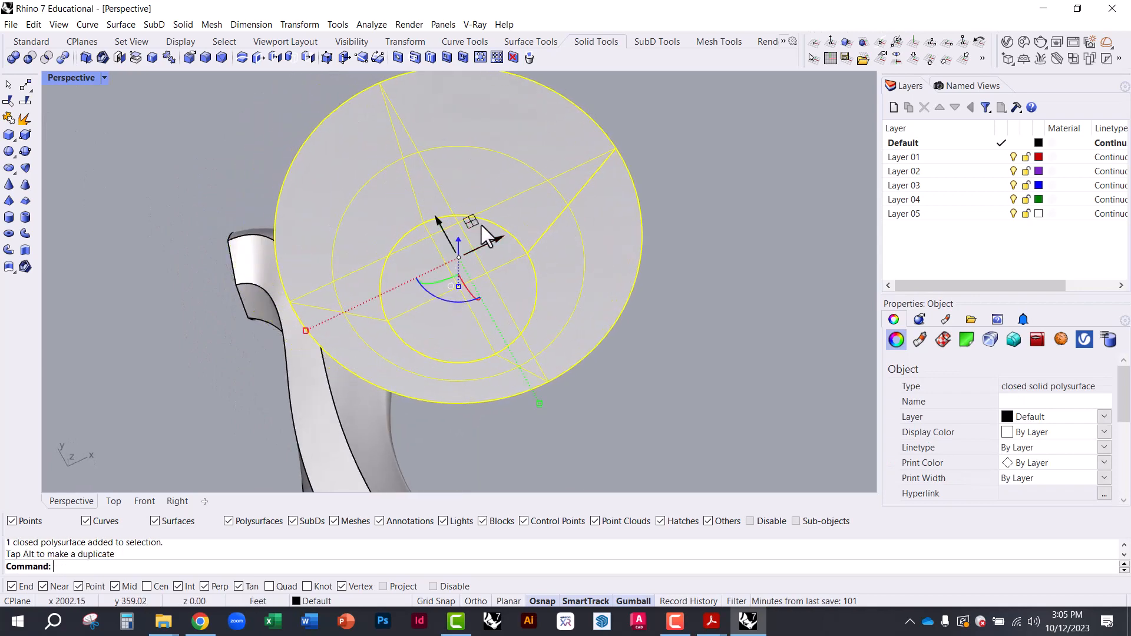
pyautogui.click(681, 298)
pyautogui.moveTo(681, 298); pyautogui.dragTo(516, 242, button='right')
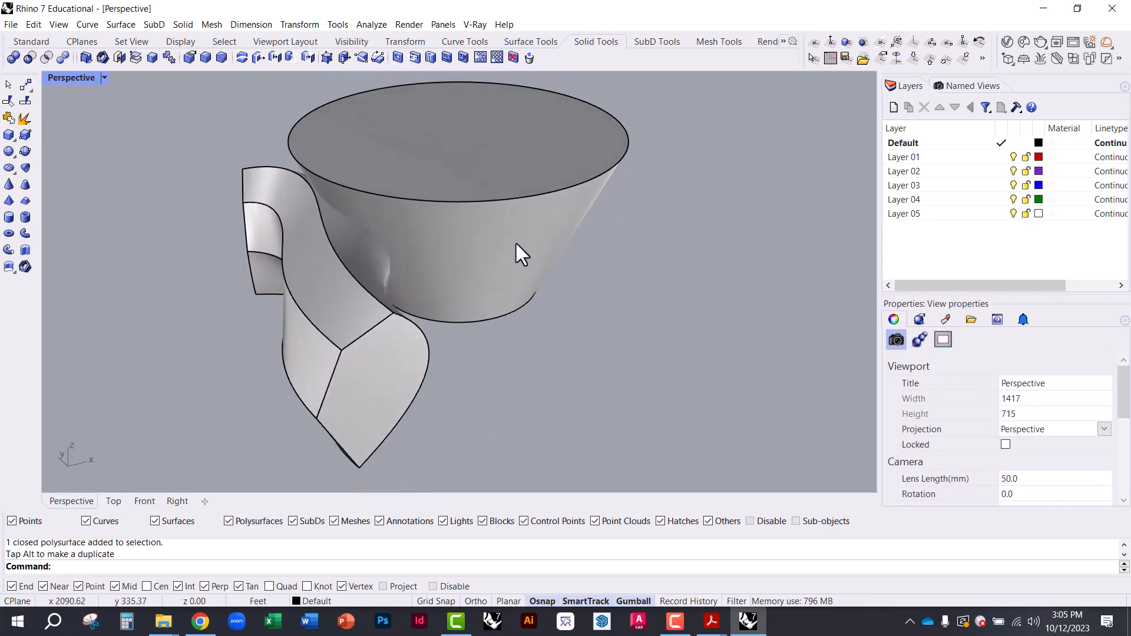
# - Check the object types of the truncated cone and the capped polysurface, and examine where they overlap
pyautogui.click(529, 215)
pyautogui.scroll(4, 256, 239)
pyautogui.click(198, 188)
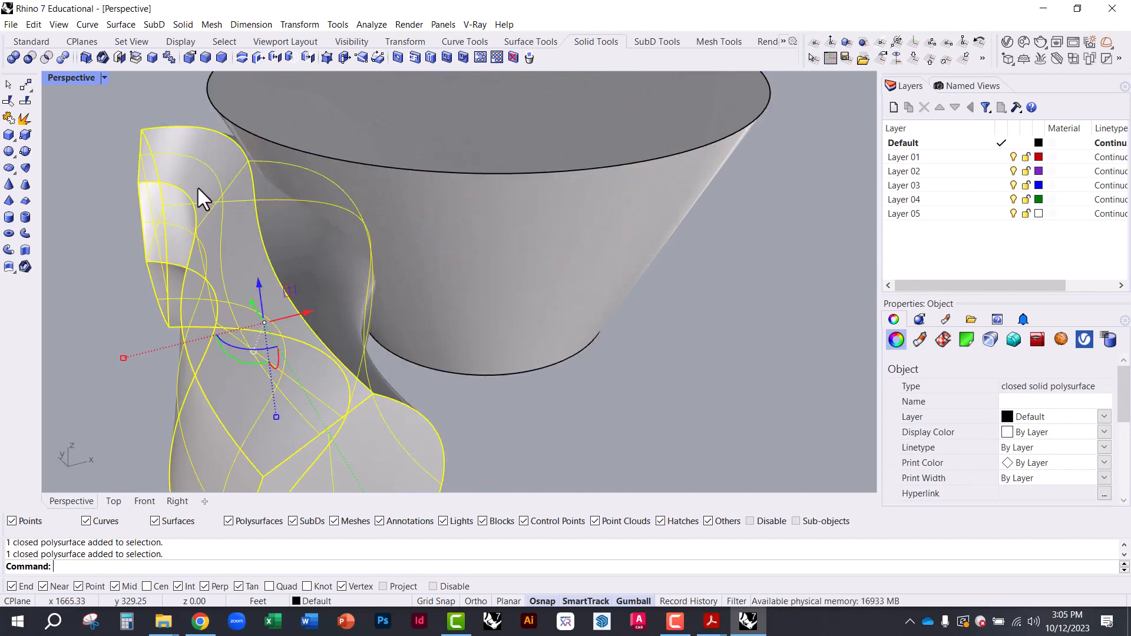
pyautogui.click(91, 244)
pyautogui.click(488, 224)
pyautogui.click(259, 274)
pyautogui.click(112, 232)
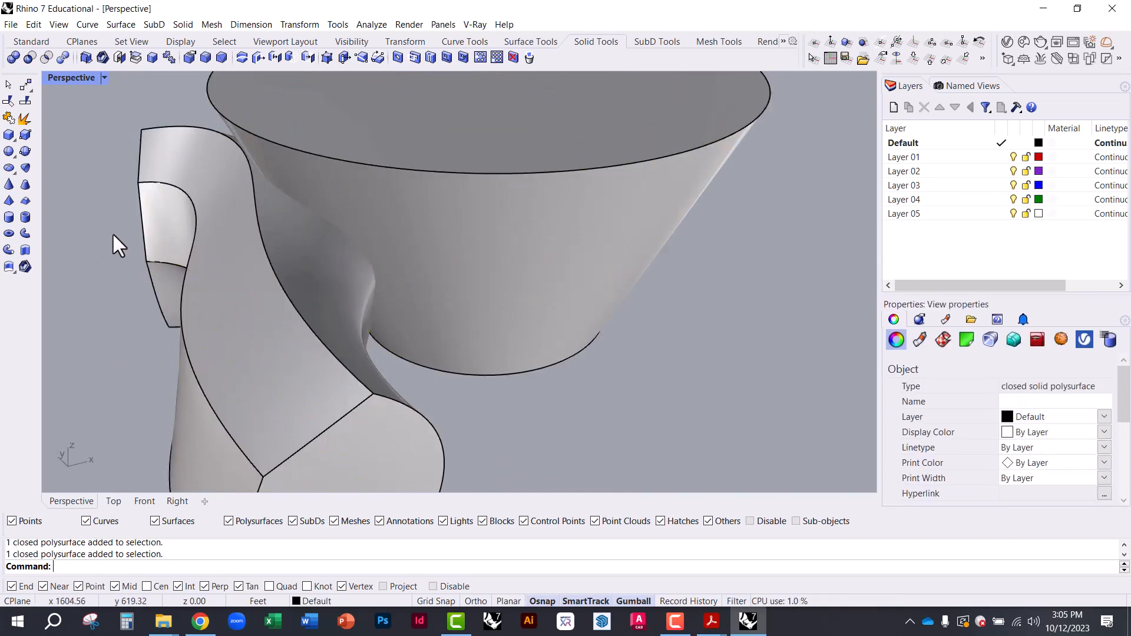
pyautogui.moveTo(196, 270); pyautogui.dragTo(270, 222, button='right')
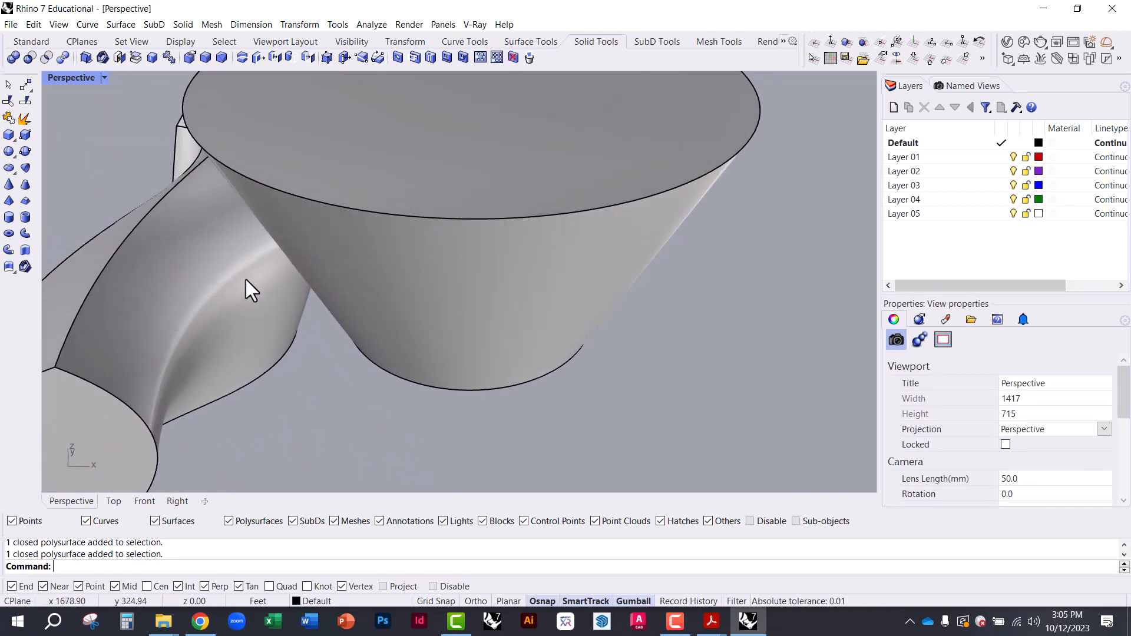
pyautogui.moveTo(246, 279); pyautogui.dragTo(278, 264, button='right')
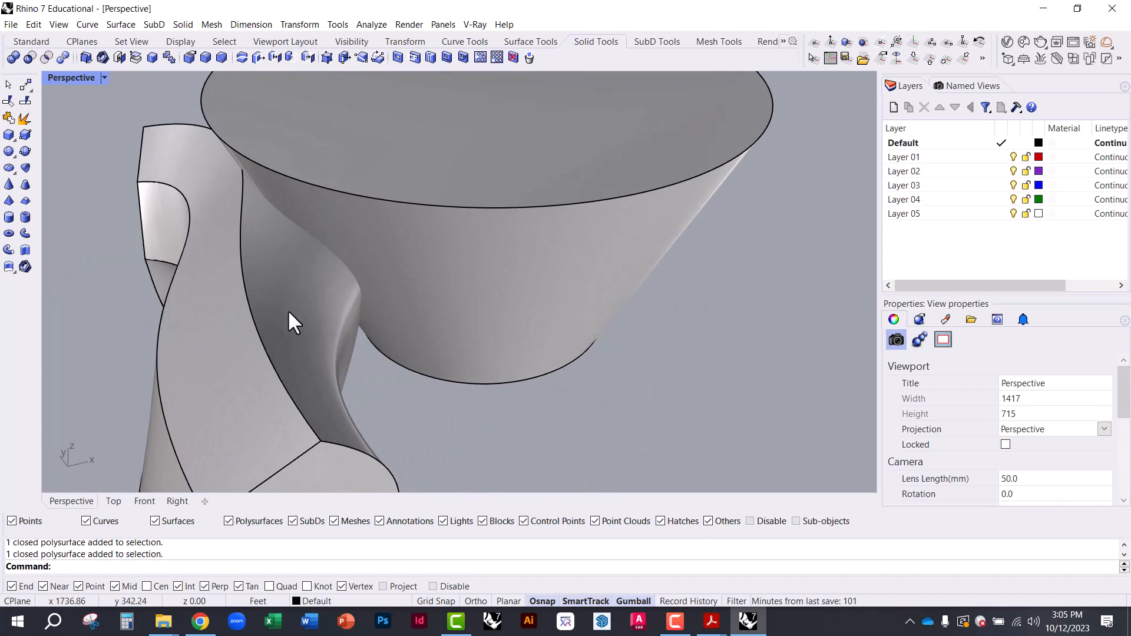
pyautogui.moveTo(288, 313); pyautogui.dragTo(253, 291, button='right')
# - Subtract the truncated cone from the capped polysurface with a Boolean difference, deleting the input
pyautogui.click(208, 245)
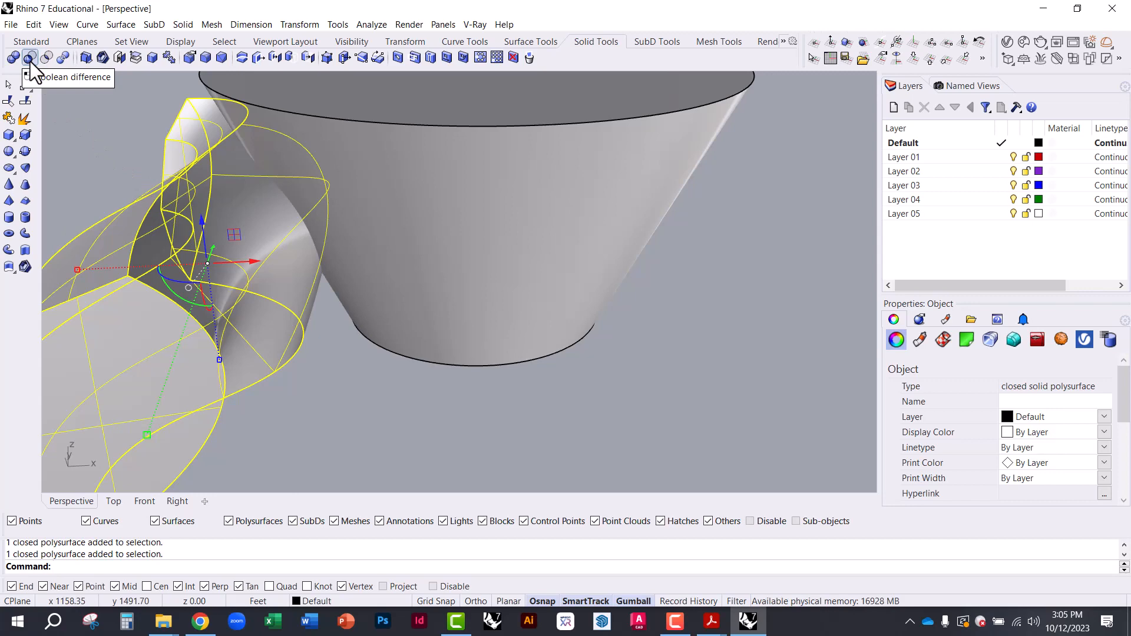
pyautogui.click(433, 168)
pyautogui.click(269, 247)
pyautogui.click(114, 158)
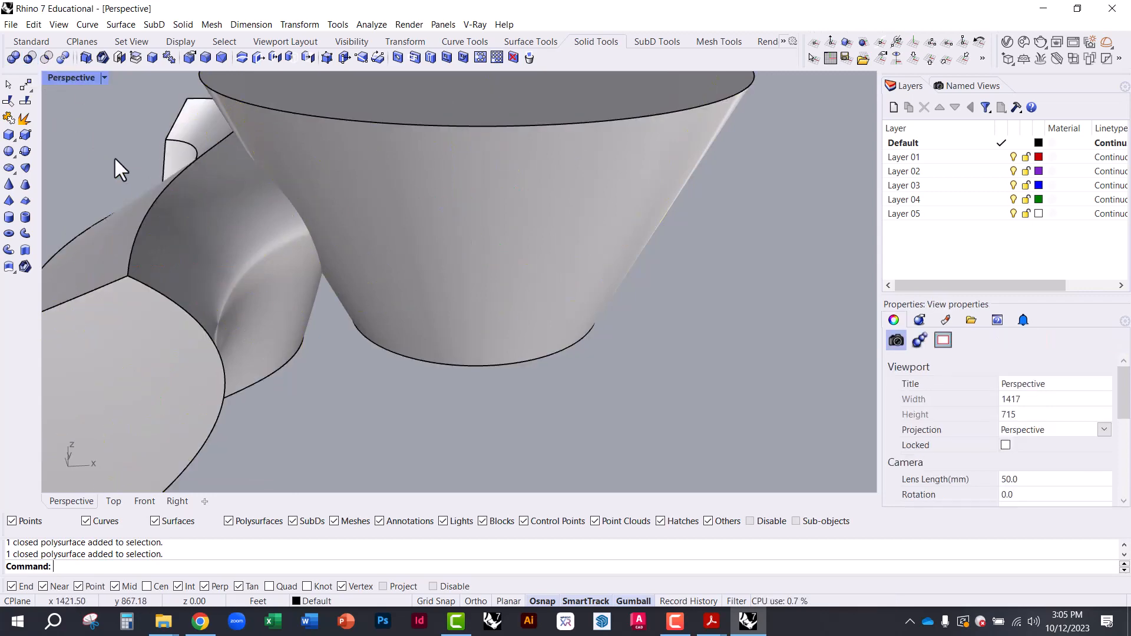
pyautogui.click(196, 219)
pyautogui.click(30, 61)
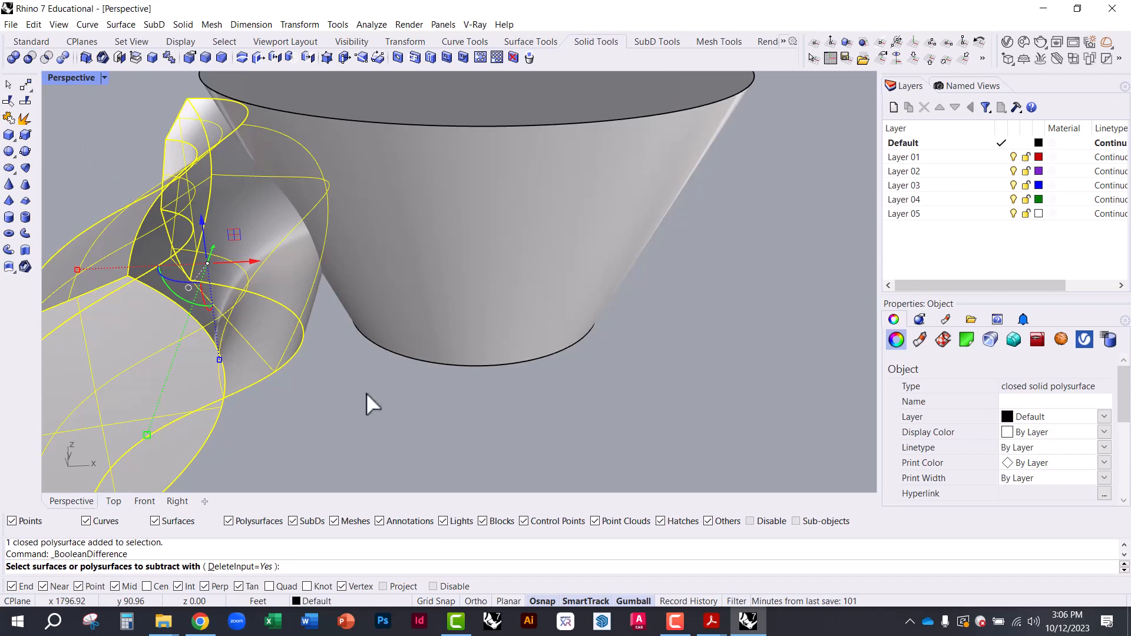
pyautogui.click(490, 272)
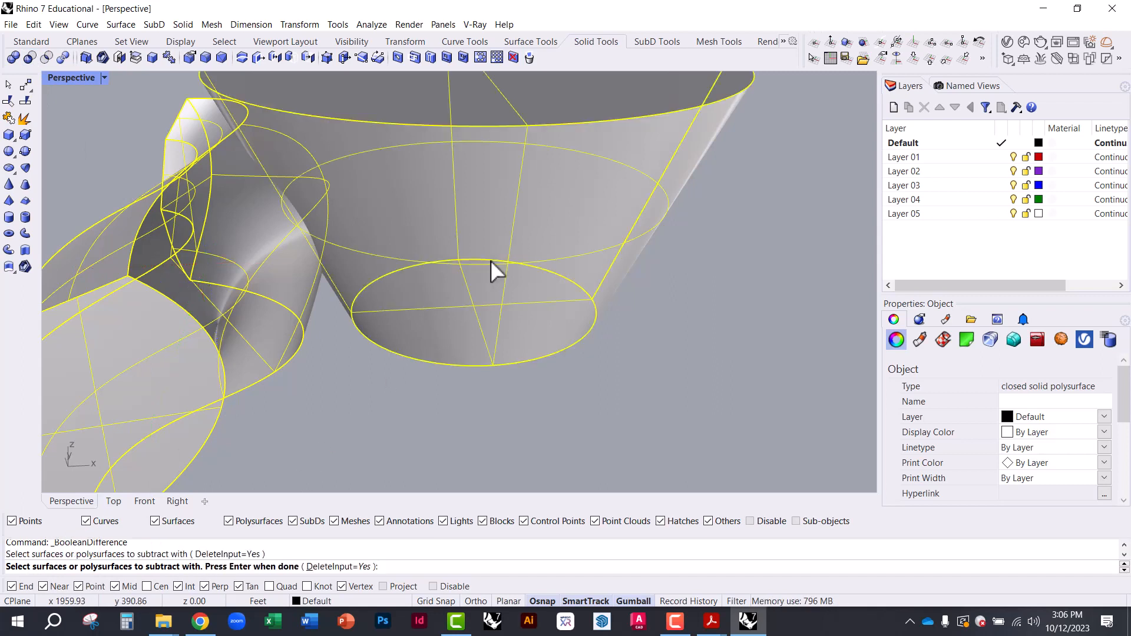
pyautogui.press('Return')
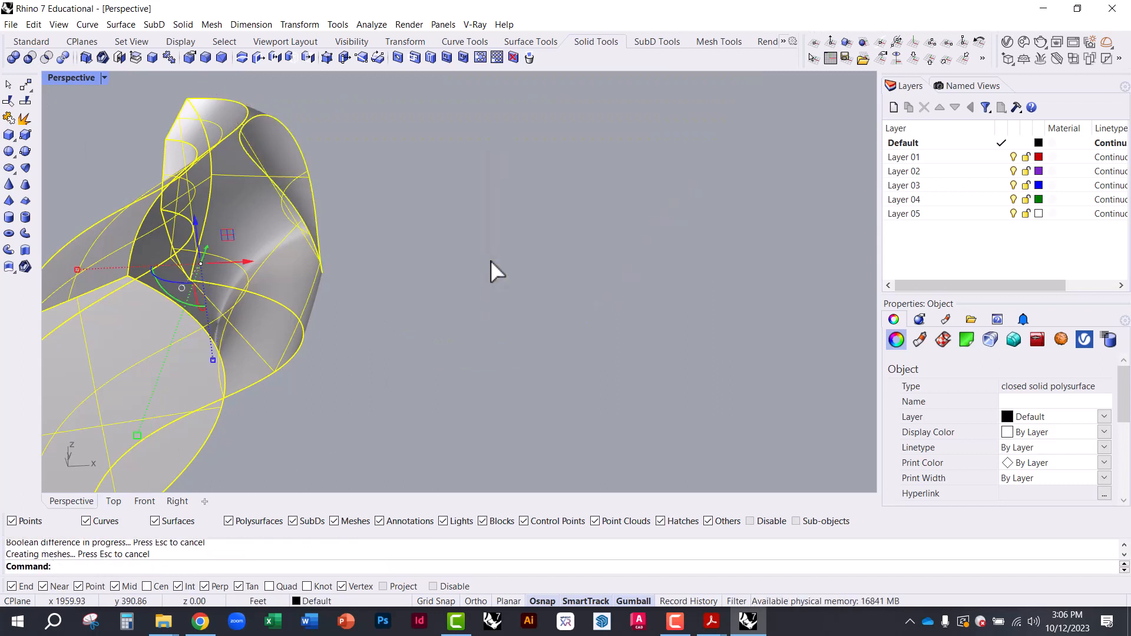
# - Examine the curved cut left by the truncated cone in the polysurface from several sides
pyautogui.click(491, 260)
pyautogui.moveTo(489, 259); pyautogui.dragTo(307, 152, button='right')
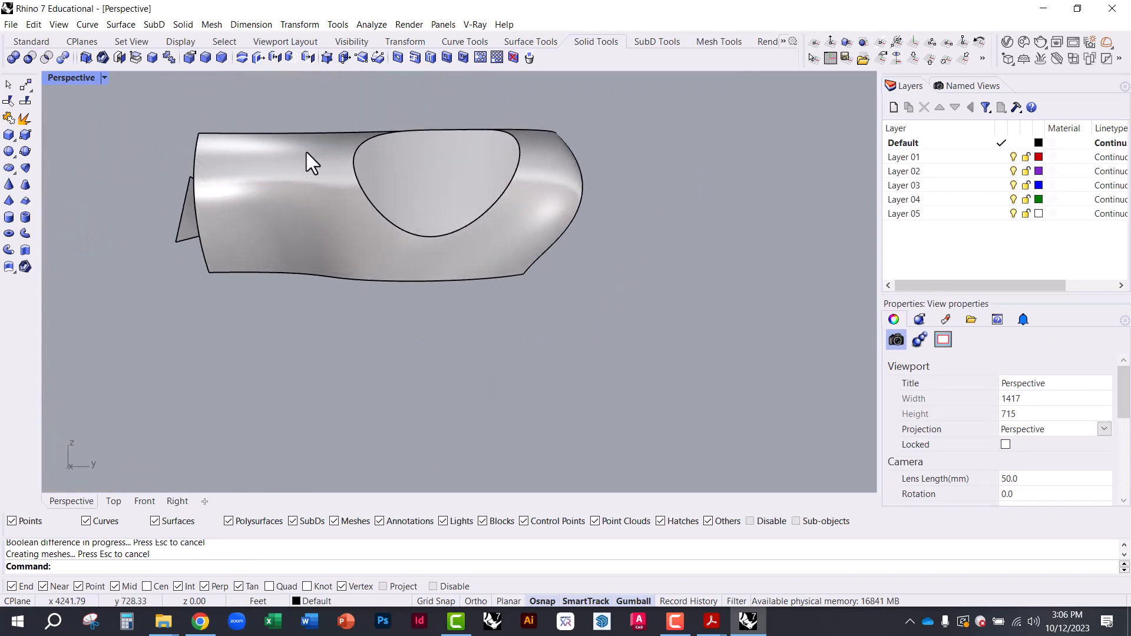
pyautogui.scroll(7, 456, 170)
pyautogui.moveTo(458, 177); pyautogui.dragTo(564, 268, button='right')
pyautogui.scroll(5, 311, 183)
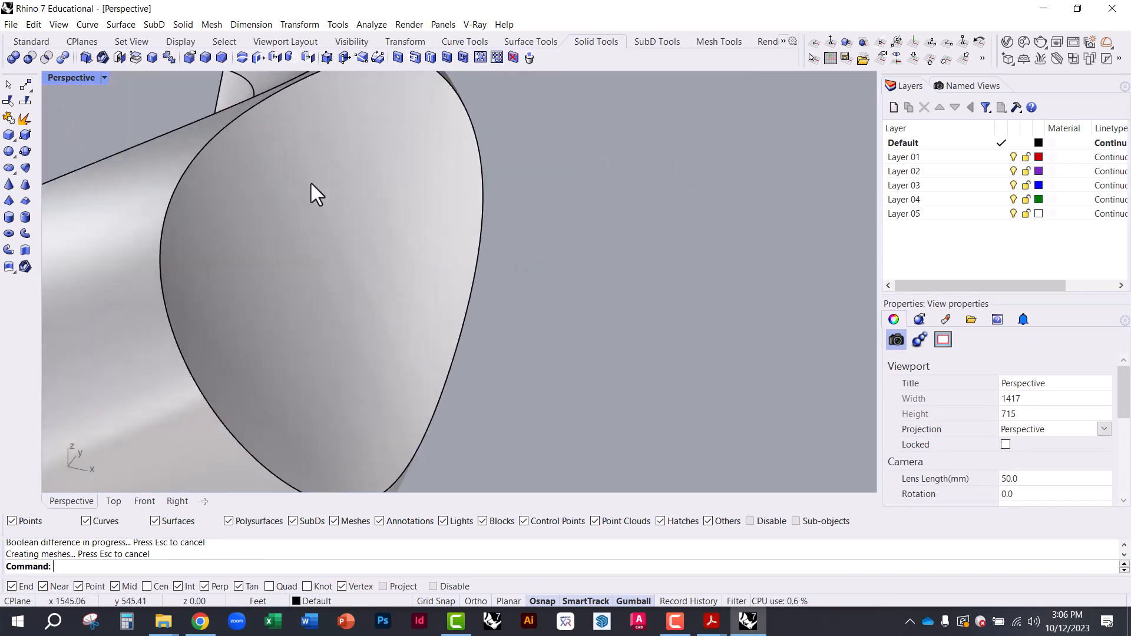
pyautogui.moveTo(311, 182); pyautogui.dragTo(189, 259, button='right')
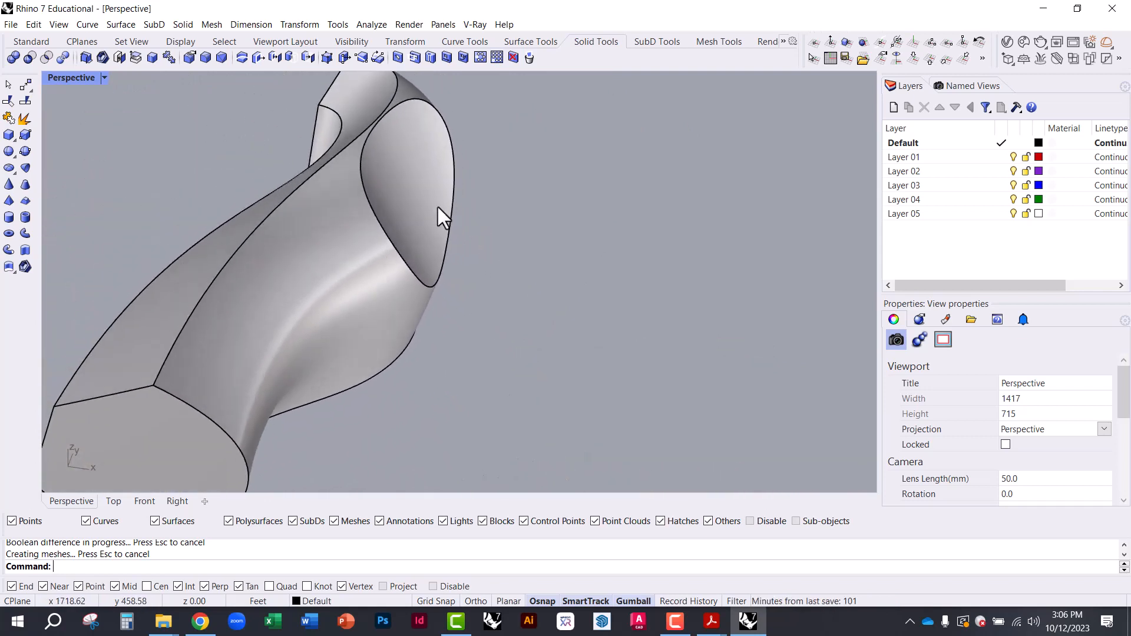
pyautogui.moveTo(438, 206); pyautogui.dragTo(131, 201, button='right')
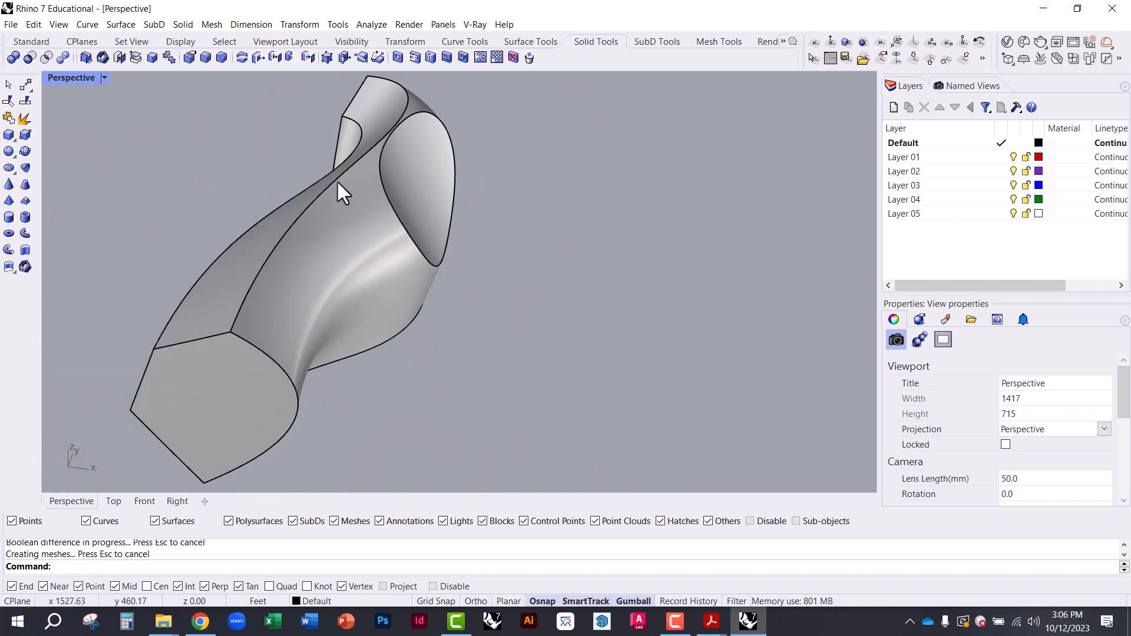
# - Create a solid box on the construction plane beside the cut polysurface
pyautogui.click(10, 135)
pyautogui.scroll(-3, 280, 241)
pyautogui.click(536, 205)
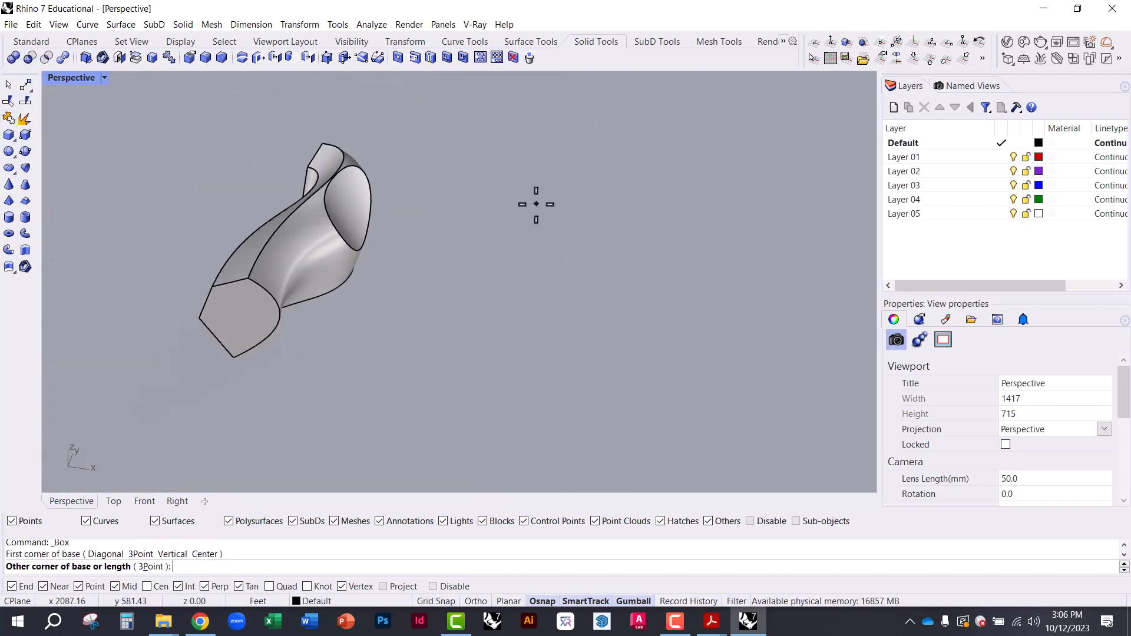
pyautogui.click(613, 314)
pyautogui.click(637, 220)
pyautogui.moveTo(591, 300); pyautogui.dragTo(537, 271, button='right')
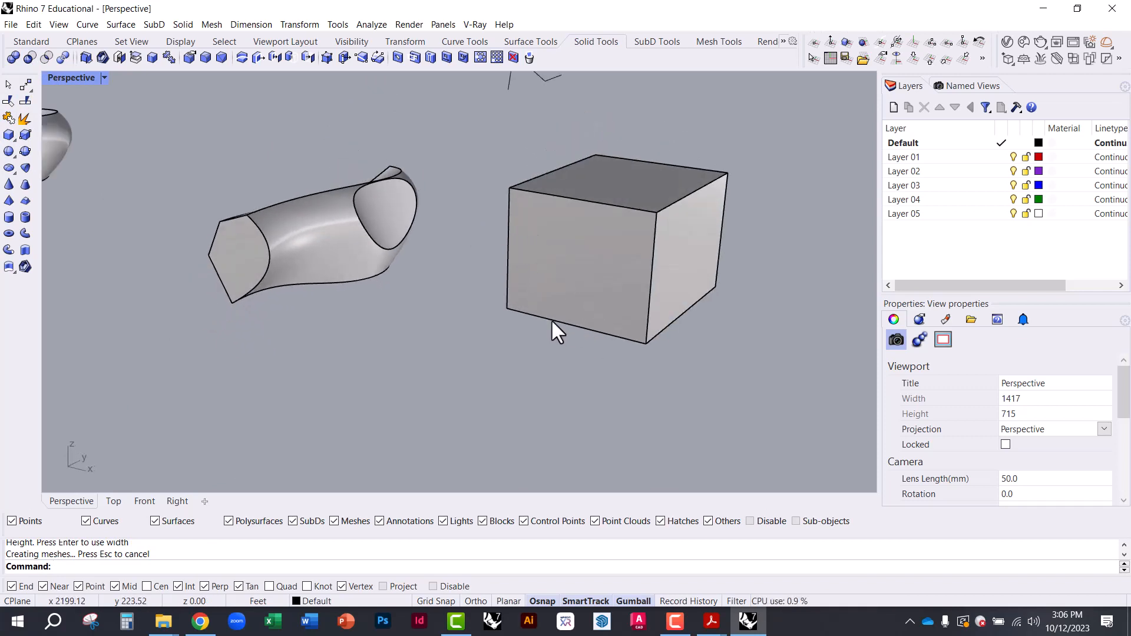
pyautogui.moveTo(552, 322); pyautogui.dragTo(498, 312, button='right')
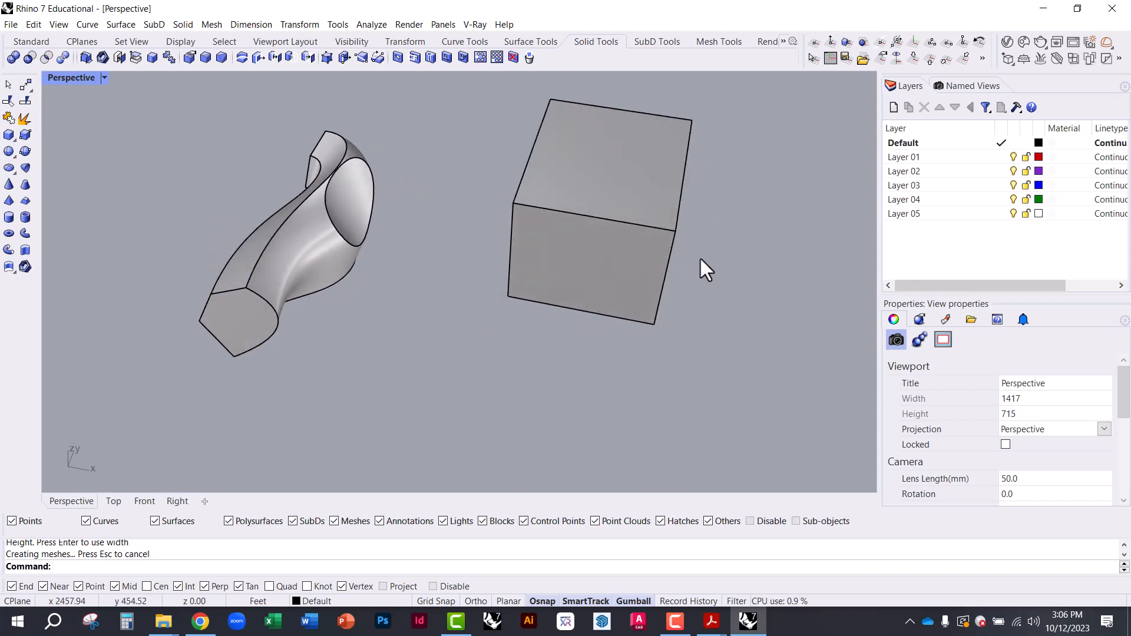
# - Create a second solid box that partly overlaps the first one at a corner
pyautogui.scroll(2, 712, 232)
pyautogui.moveTo(704, 247); pyautogui.dragTo(619, 268, button='right')
pyautogui.rightClick(617, 269)
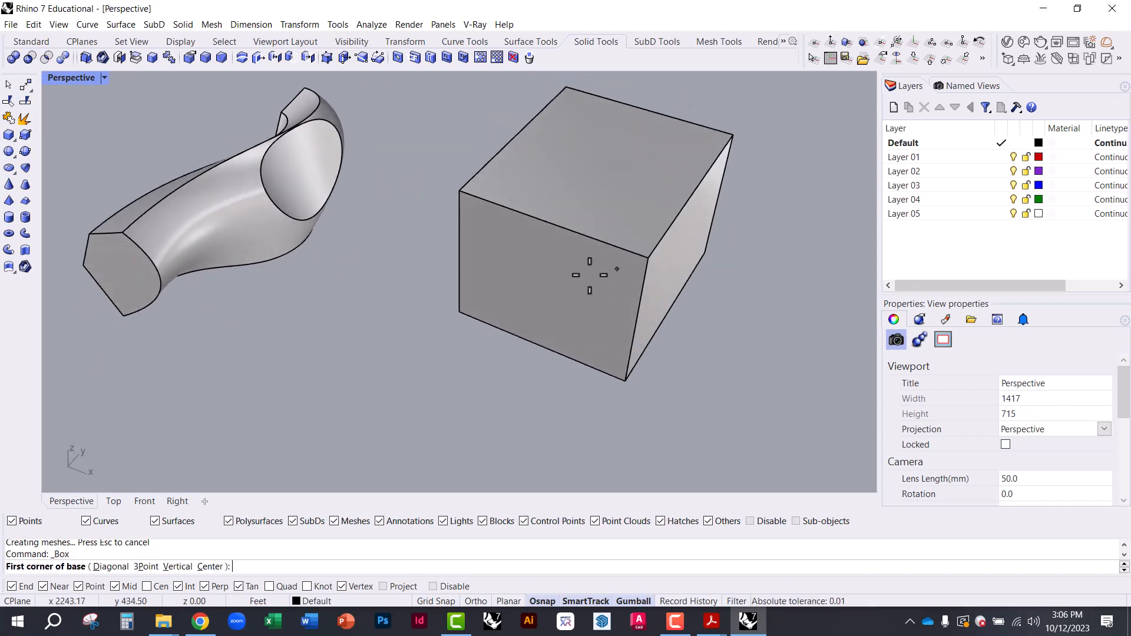
pyautogui.click(620, 478)
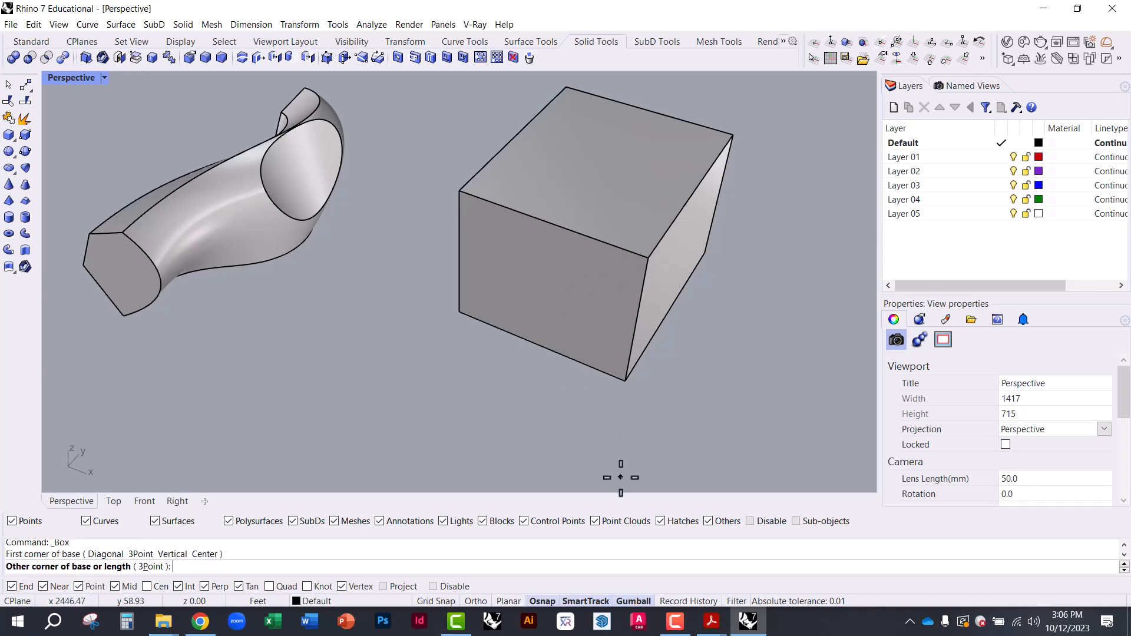
pyautogui.click(567, 301)
pyautogui.click(580, 185)
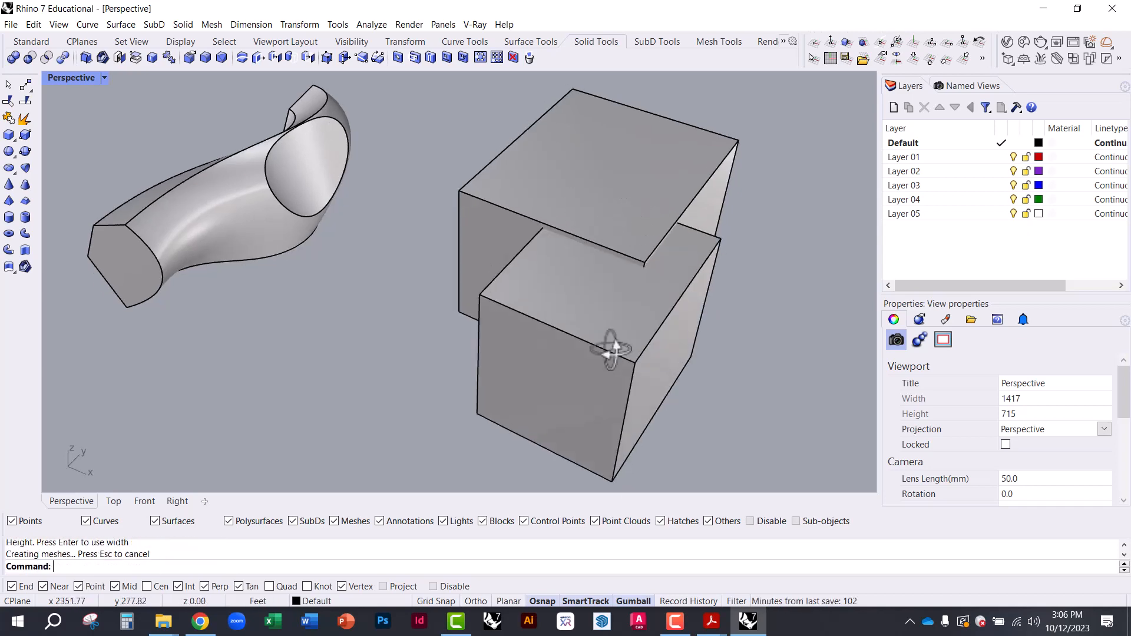
pyautogui.moveTo(609, 346); pyautogui.dragTo(560, 306, button='right')
# - Scale down the second box's height so its top sits below the top of the first box
pyautogui.click(516, 213)
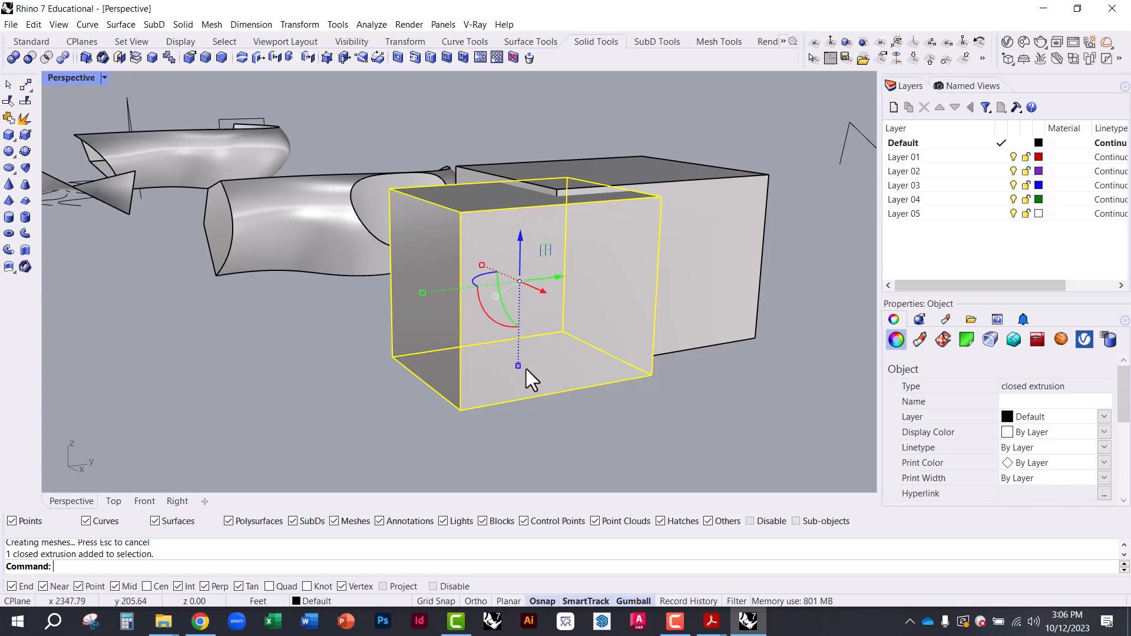
pyautogui.moveTo(526, 369); pyautogui.dragTo(519, 324)
pyautogui.click(519, 399)
pyautogui.moveTo(518, 399); pyautogui.dragTo(638, 245, button='right')
pyautogui.click(638, 245)
pyautogui.click(462, 188)
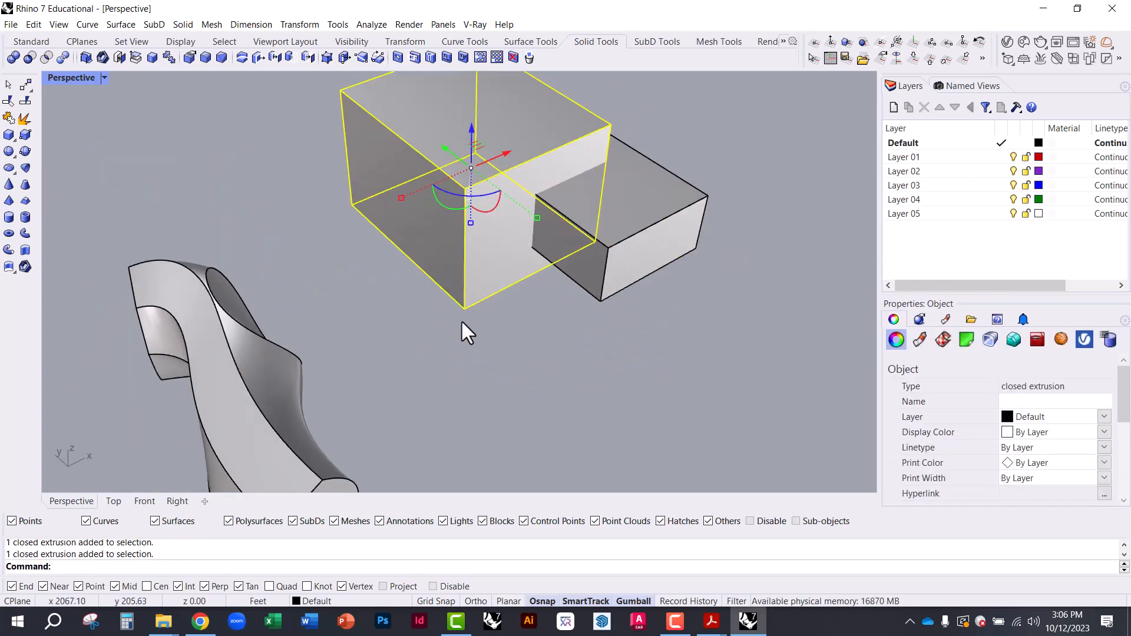
pyautogui.scroll(8, 557, 171)
pyautogui.press('Escape')
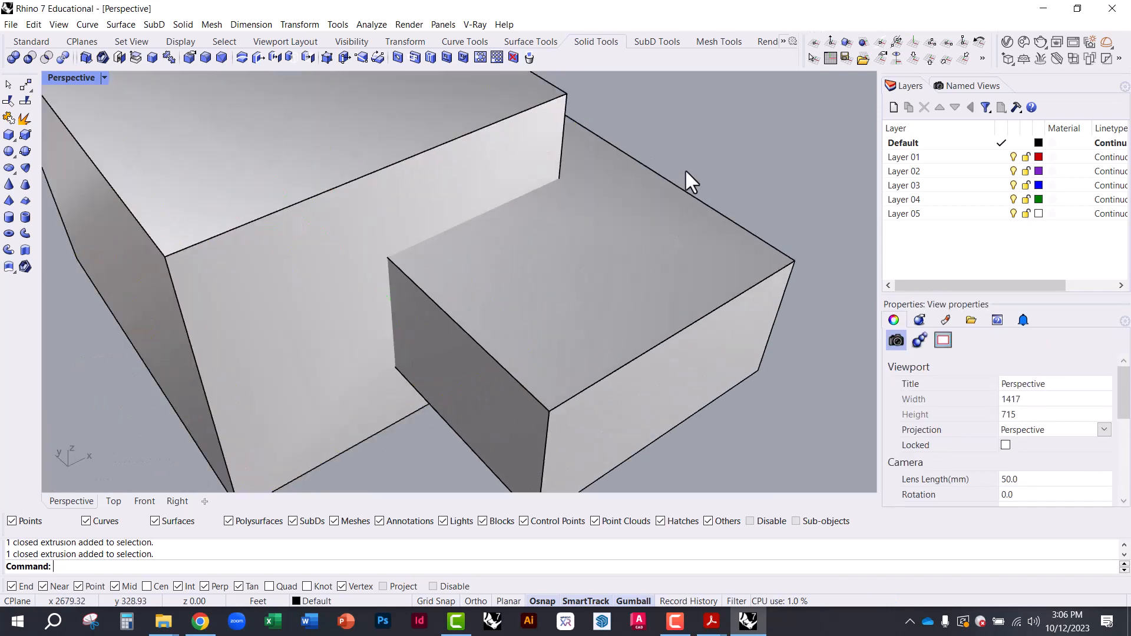
# - Join the two overlapping boxes into one solid with a Boolean union
pyautogui.scroll(-4, 432, 267)
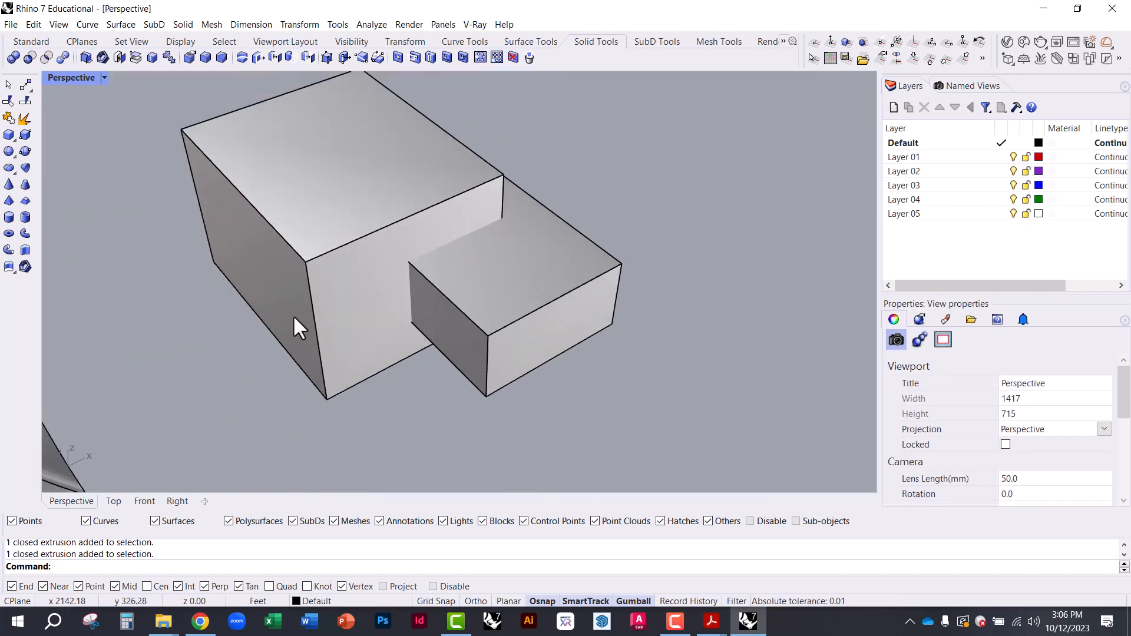
pyautogui.moveTo(350, 264); pyautogui.dragTo(348, 261)
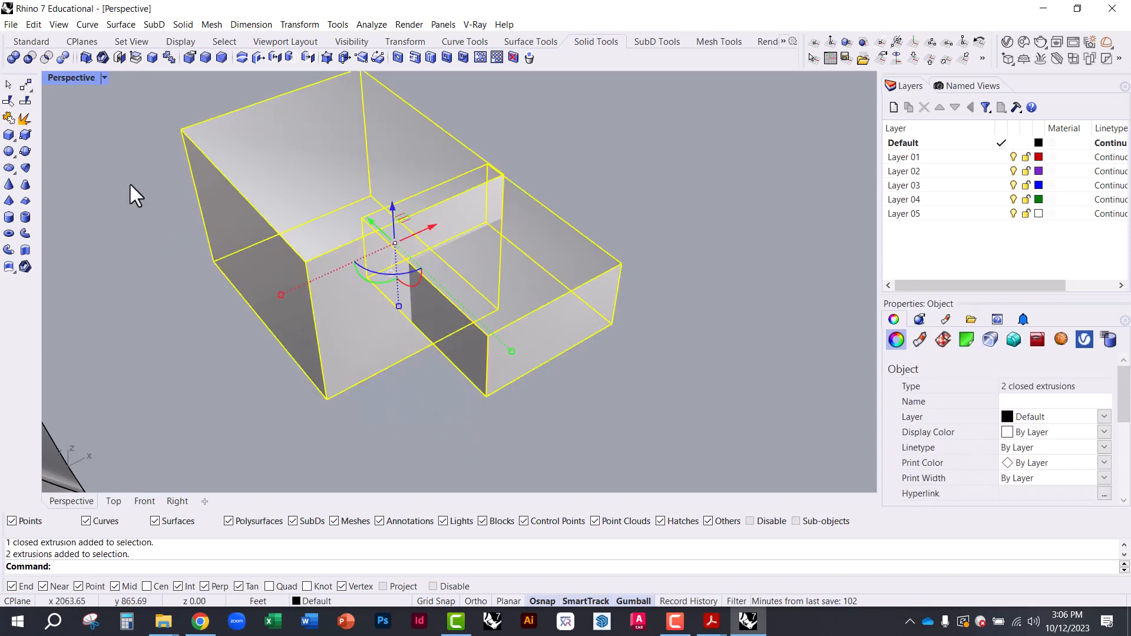
pyautogui.click(13, 58)
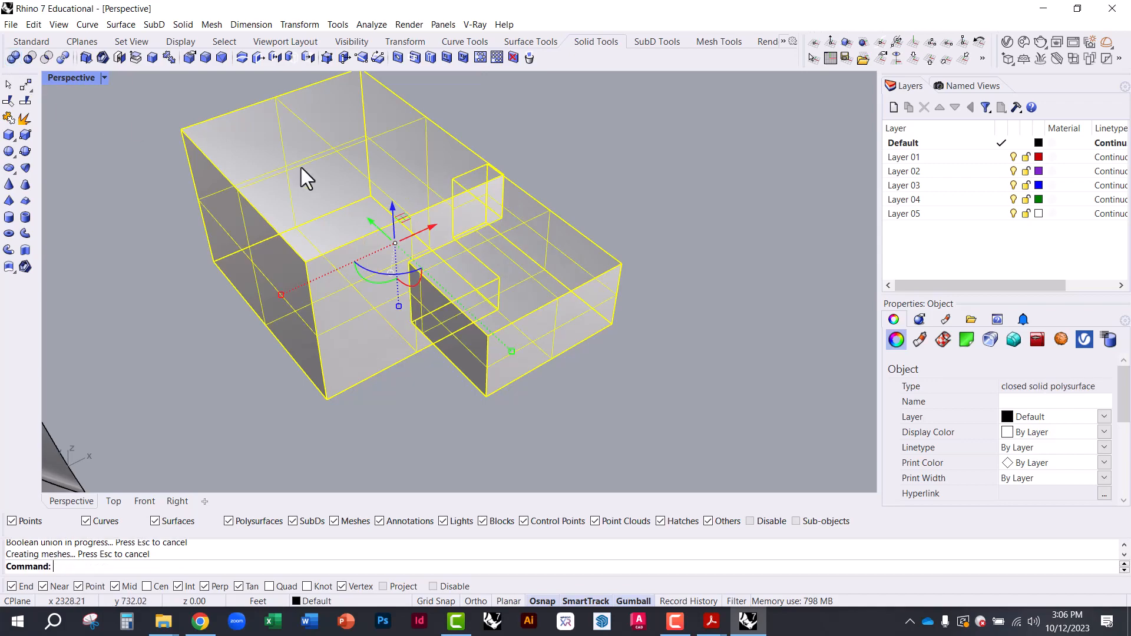
# - Check that the merged boxes select as one object and examine the combined solid from several sides
pyautogui.click(489, 270)
pyautogui.moveTo(474, 298); pyautogui.dragTo(270, 233, button='right')
pyautogui.scroll(-5, 268, 233)
pyautogui.press('Escape')
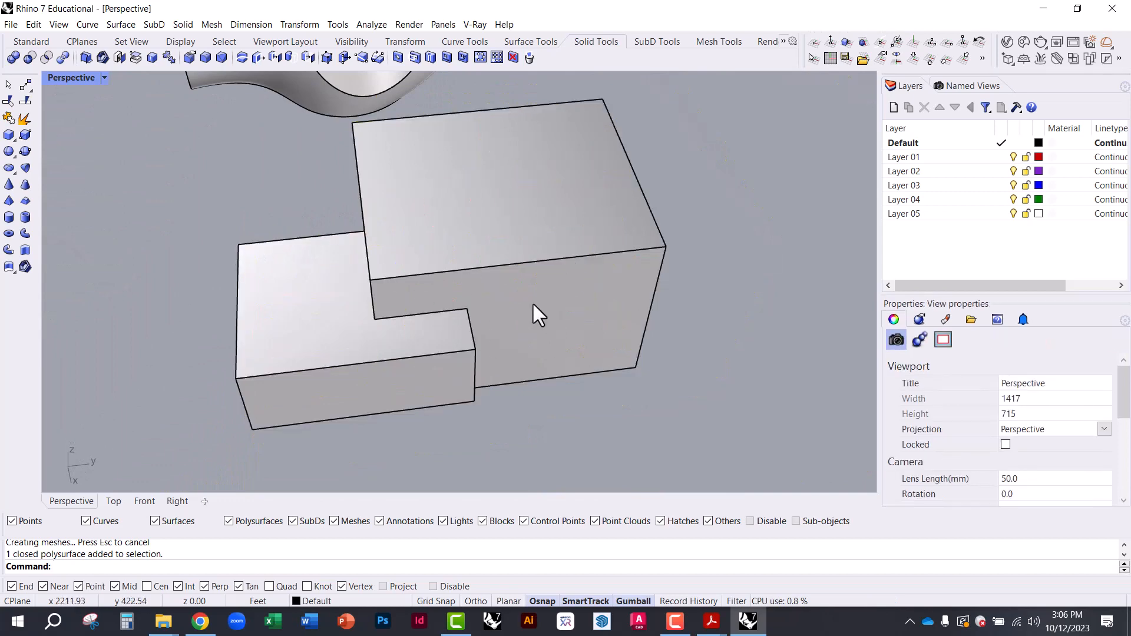
pyautogui.click(436, 326)
pyautogui.moveTo(220, 287); pyautogui.dragTo(151, 274, button='right')
pyautogui.press('Escape')
pyautogui.scroll(-5, 393, 360)
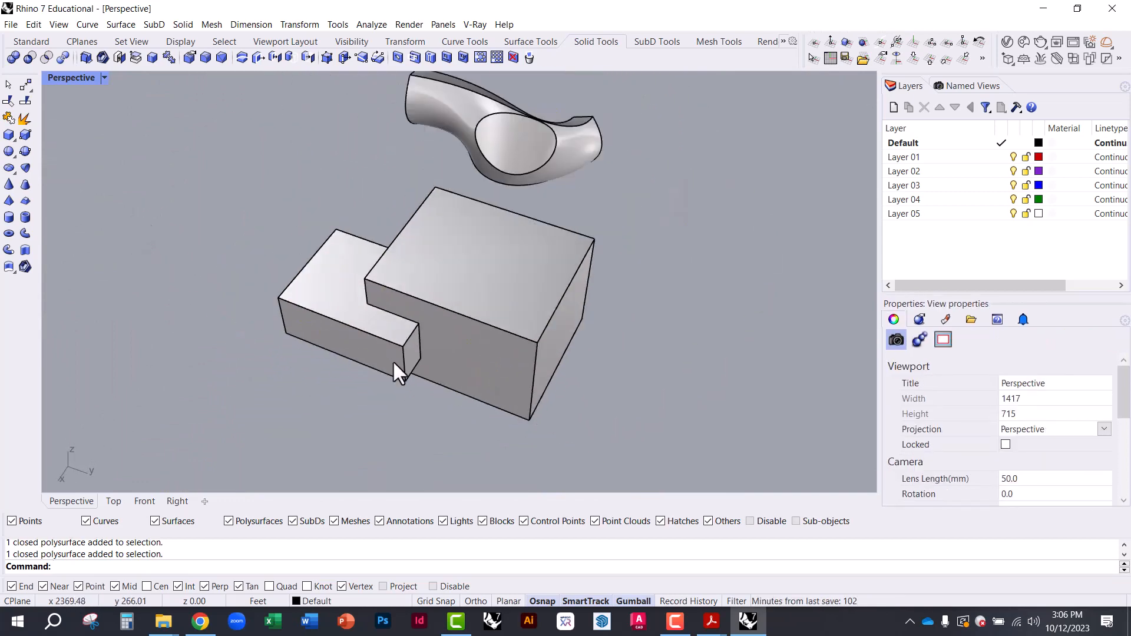
pyautogui.moveTo(308, 260); pyautogui.dragTo(539, 293, button='right')
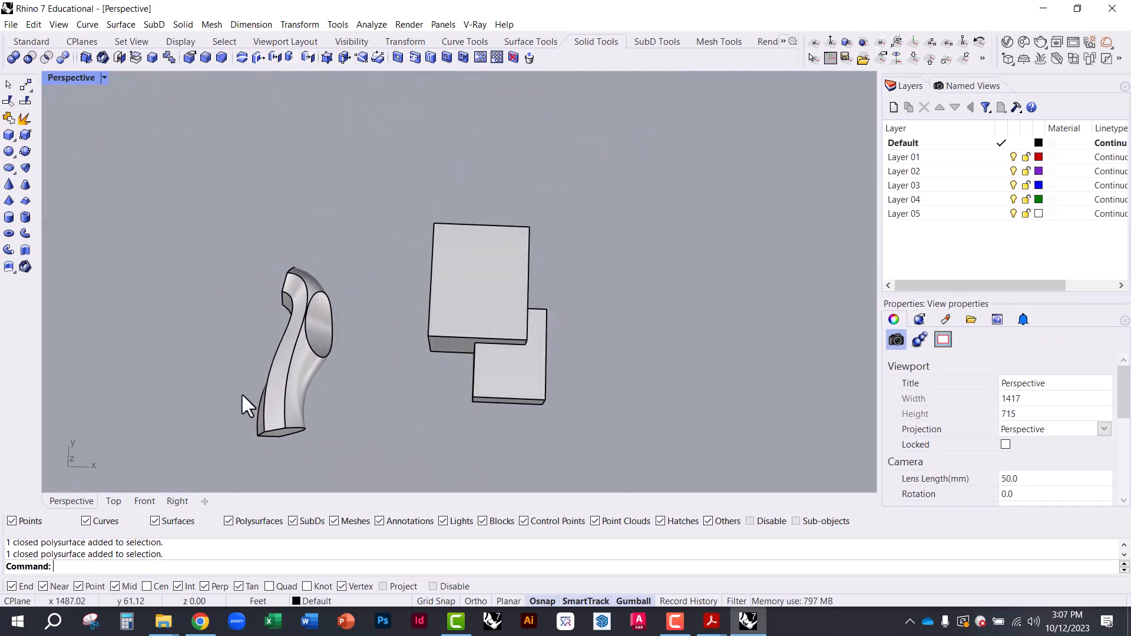
# - Create a vertical clipping plane running across the cut polysurface and the merged boxes, using its width as the height
pyautogui.moveTo(505, 317); pyautogui.dragTo(478, 333, button='right')
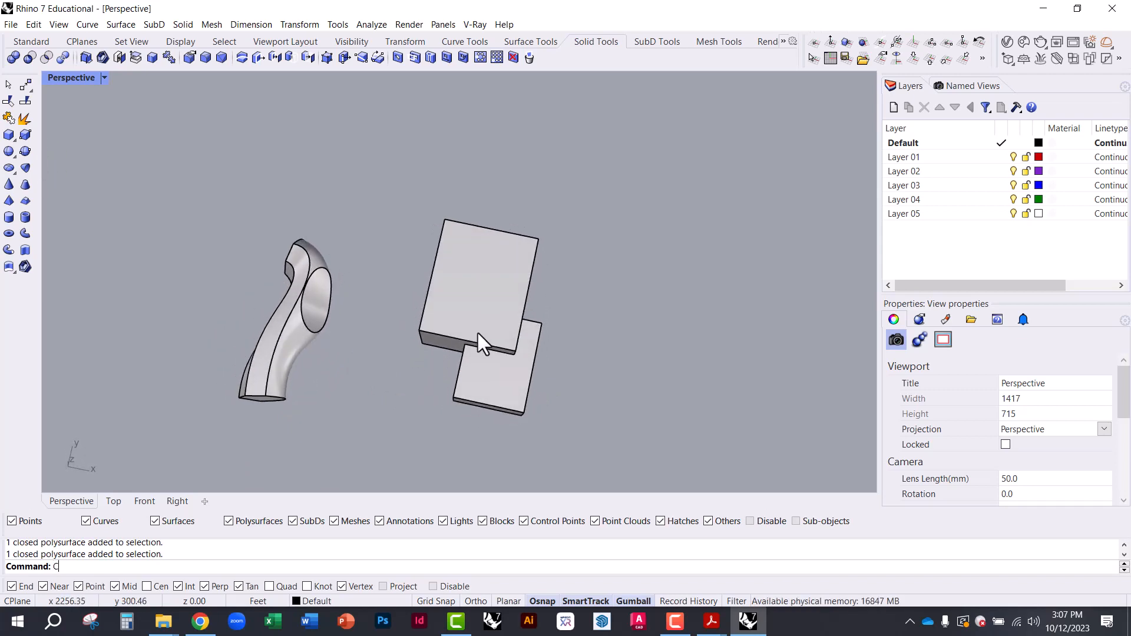
pyautogui.write('lipp')
pyautogui.press('Return')
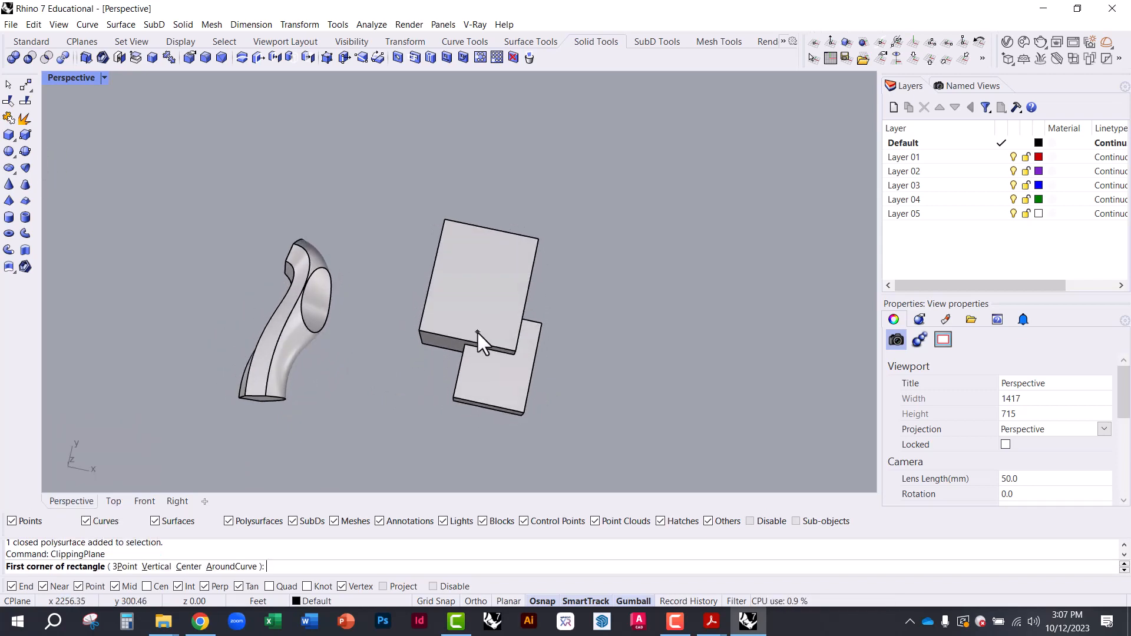
pyautogui.click(166, 568)
pyautogui.click(225, 307)
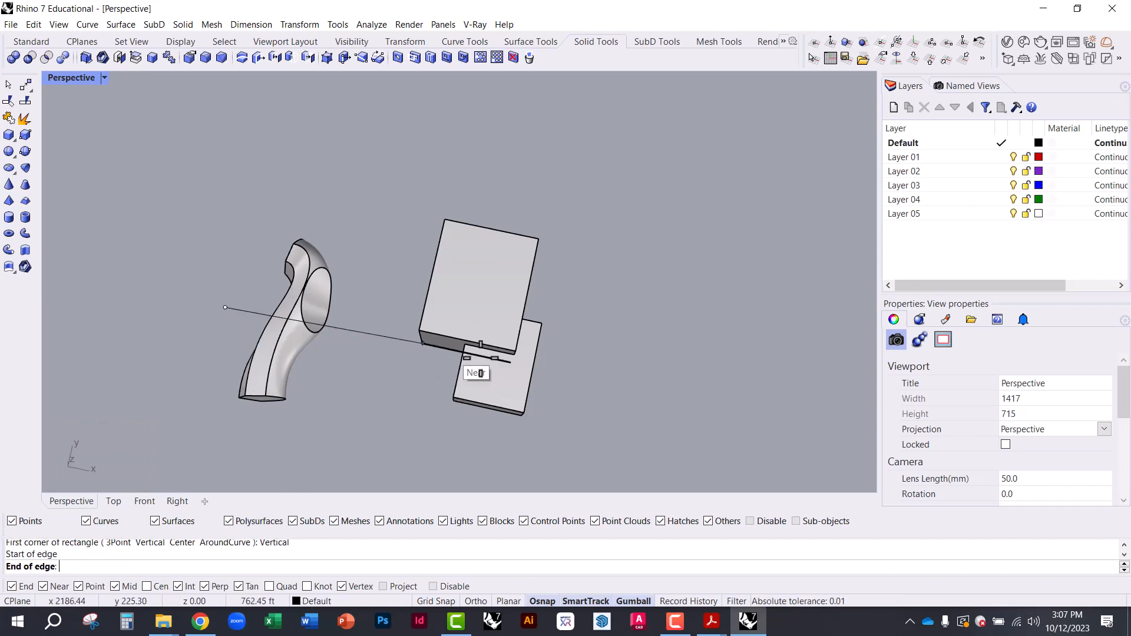
pyautogui.keyDown('shift'); pyautogui.click(653, 416); pyautogui.keyUp('shift')
pyautogui.press('Return')
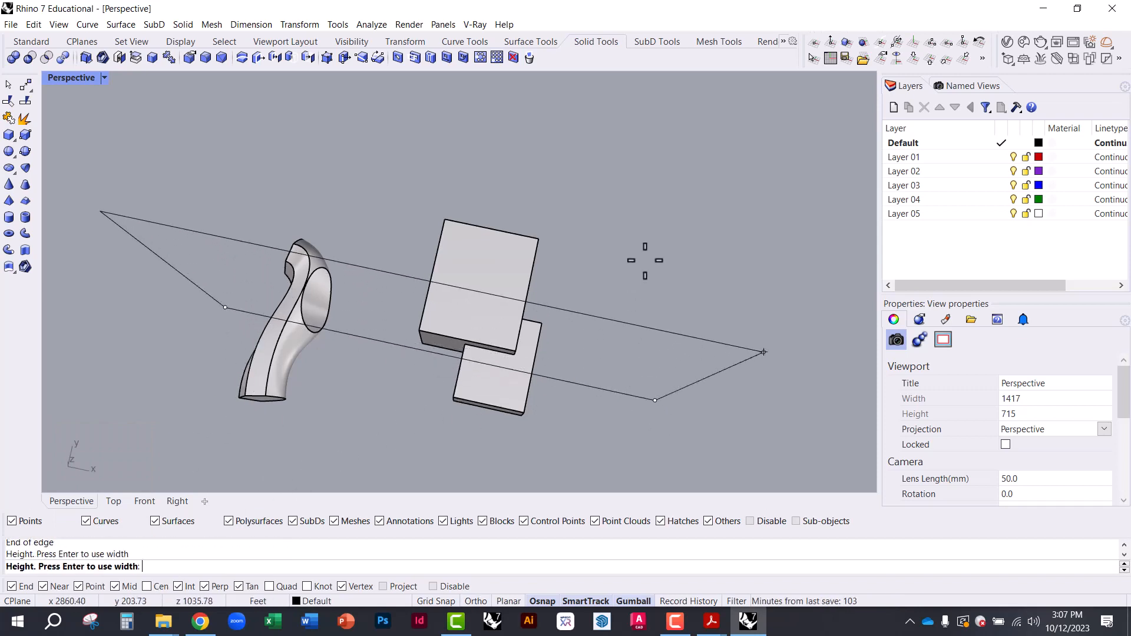
pyautogui.moveTo(449, 335); pyautogui.dragTo(561, 316, button='right')
pyautogui.scroll(-3, 560, 313)
pyautogui.scroll(6, 262, 295)
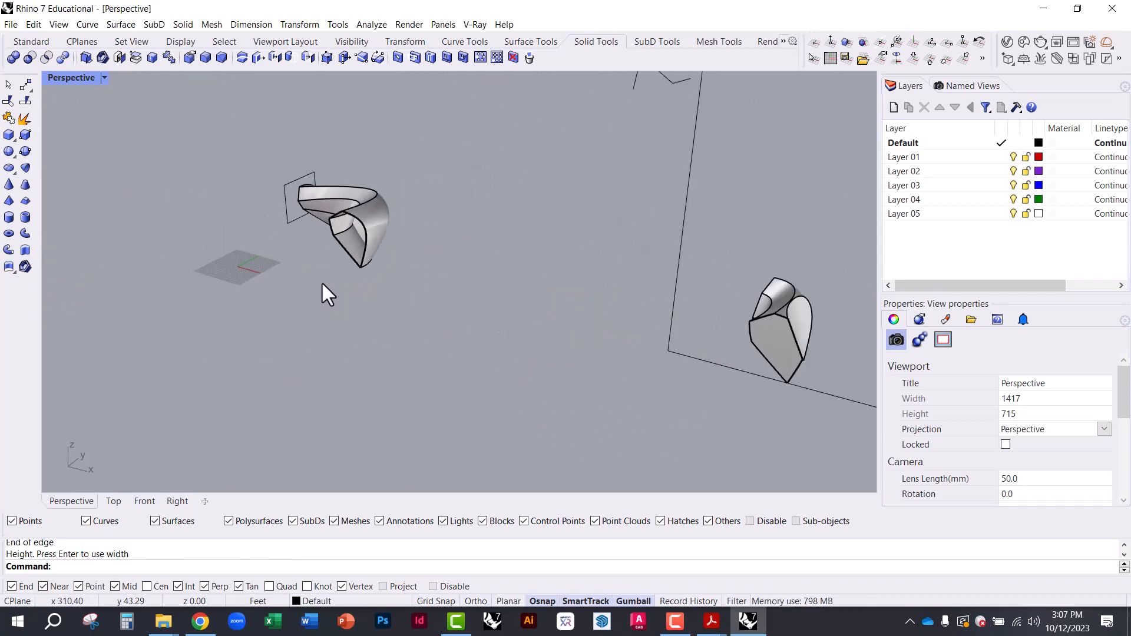
# - Examine the sectioned faces of the cut polysurface and the merged boxes along the clipping plane up close
pyautogui.scroll(-3, 387, 230)
pyautogui.scroll(5, 646, 313)
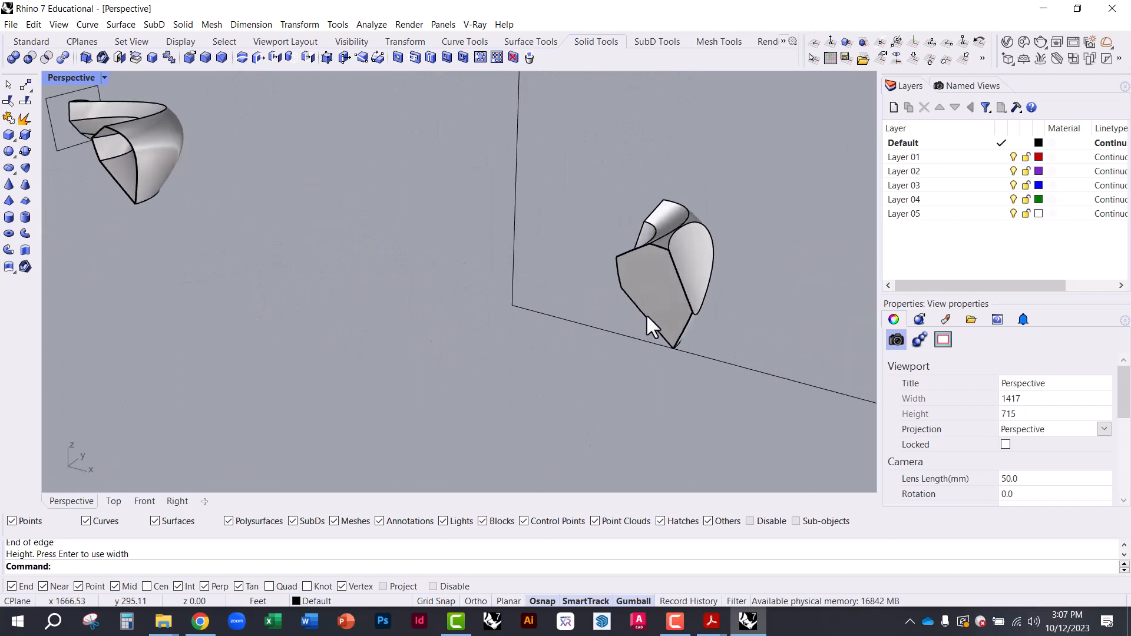
pyautogui.moveTo(695, 341); pyautogui.dragTo(697, 313, button='right')
pyautogui.scroll(3, 546, 298)
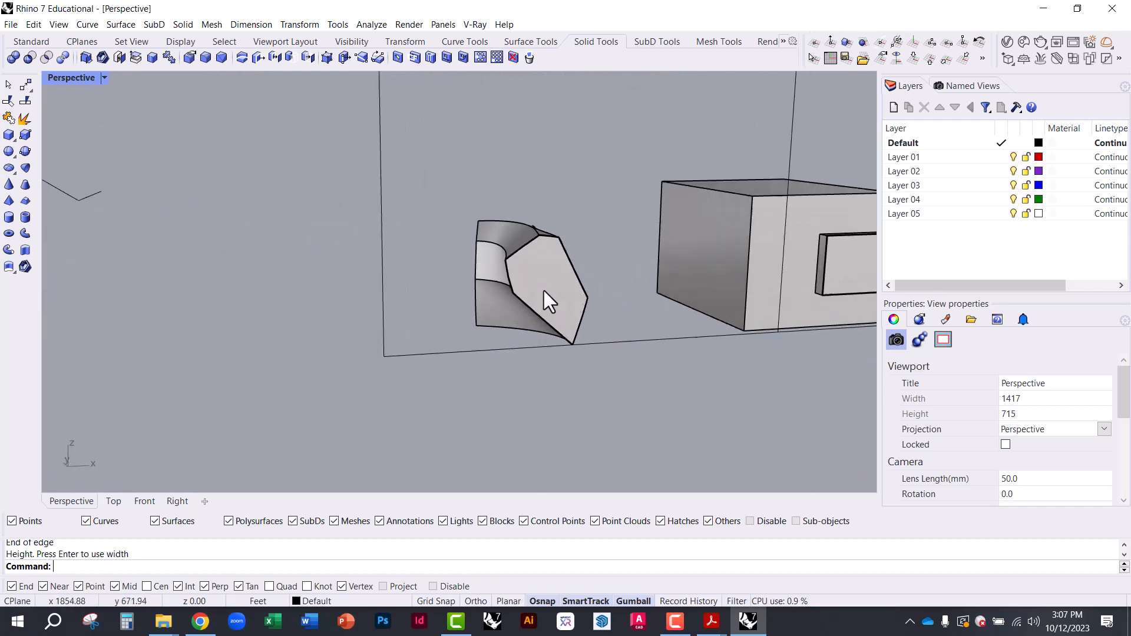
pyautogui.scroll(3, 453, 260)
pyautogui.scroll(3, 520, 266)
pyautogui.moveTo(581, 265); pyautogui.dragTo(309, 240, button='right')
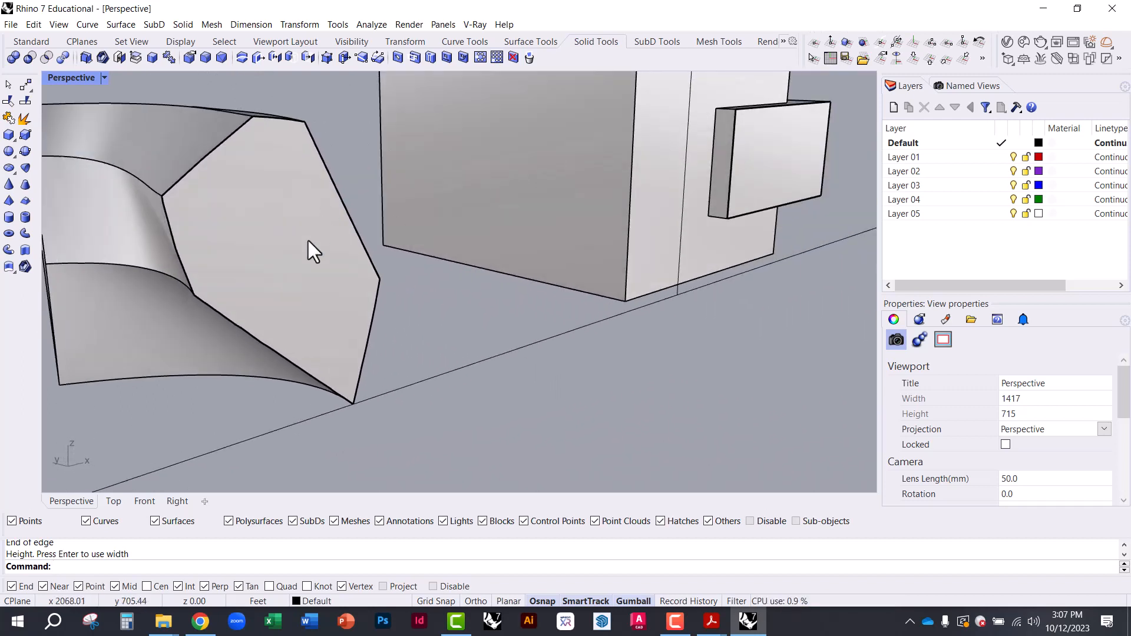
pyautogui.scroll(-3, 420, 313)
pyautogui.scroll(-2, 380, 282)
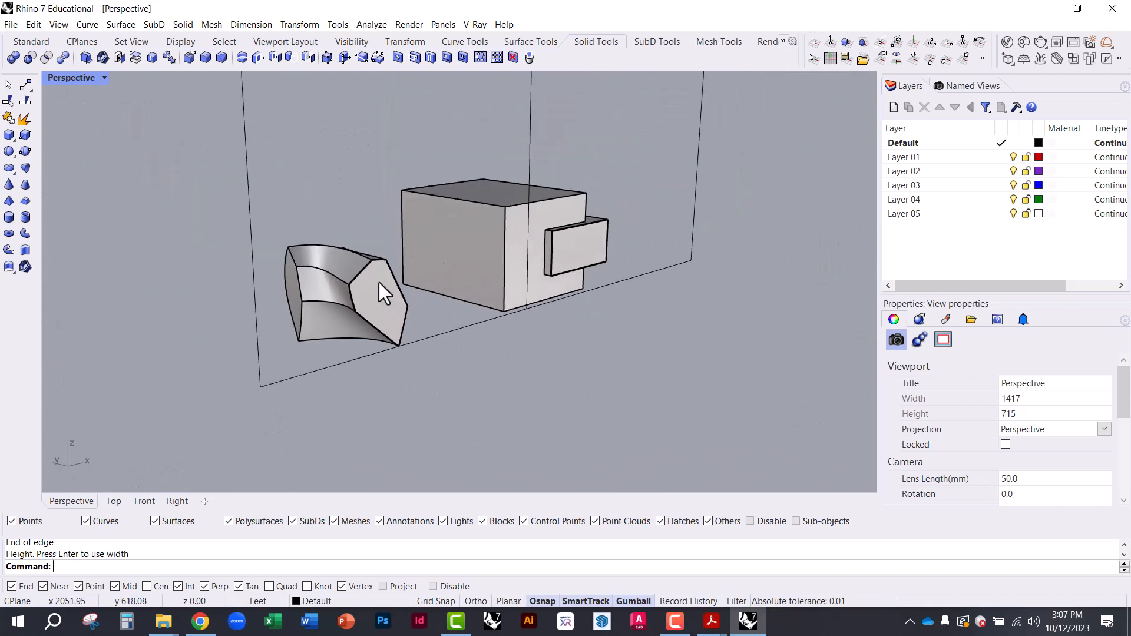
# - Move the clipping plane perpendicular to itself so it cuts deeper into the polysurface and the merged boxes, and inspect the section
pyautogui.click(481, 326)
pyautogui.moveTo(482, 326); pyautogui.dragTo(476, 217, button='right')
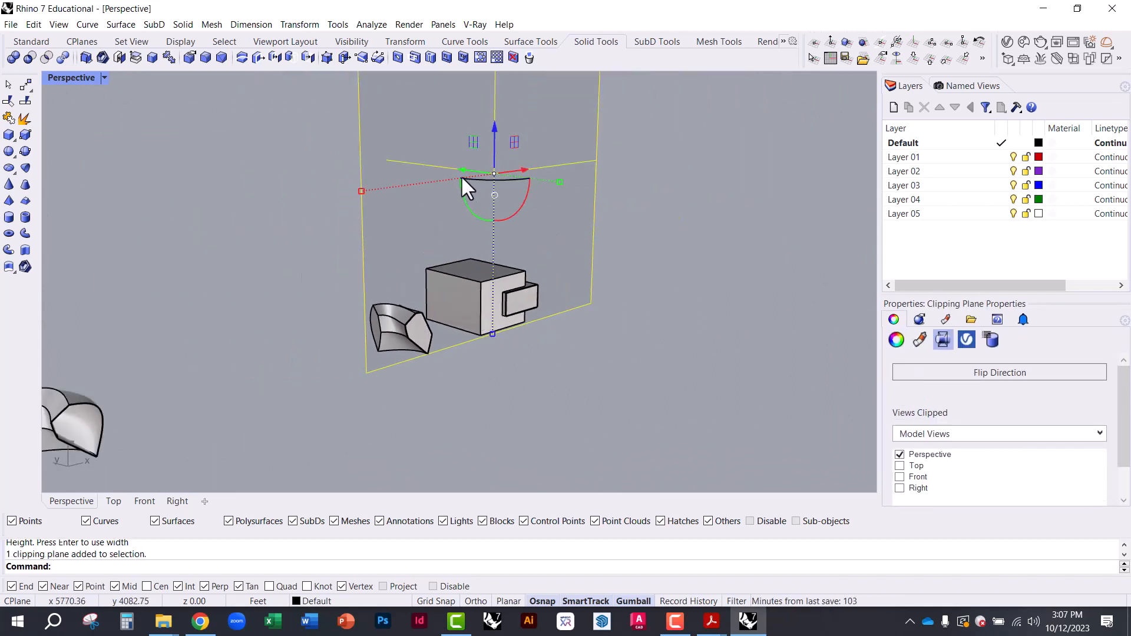
pyautogui.moveTo(461, 175)
pyautogui.mouseDown()
pyautogui.moveTo(491, 181)
pyautogui.moveTo(537, 224)
pyautogui.moveTo(447, 191)
pyautogui.mouseUp()
pyautogui.scroll(5, 412, 336)
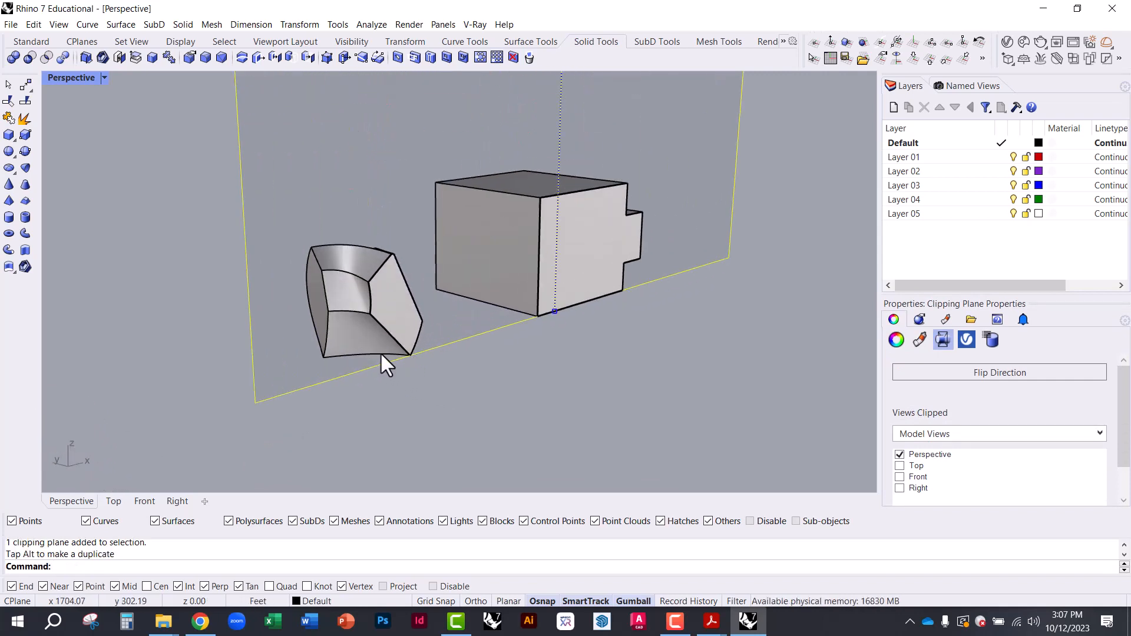
pyautogui.moveTo(380, 352); pyautogui.dragTo(342, 354, button='right')
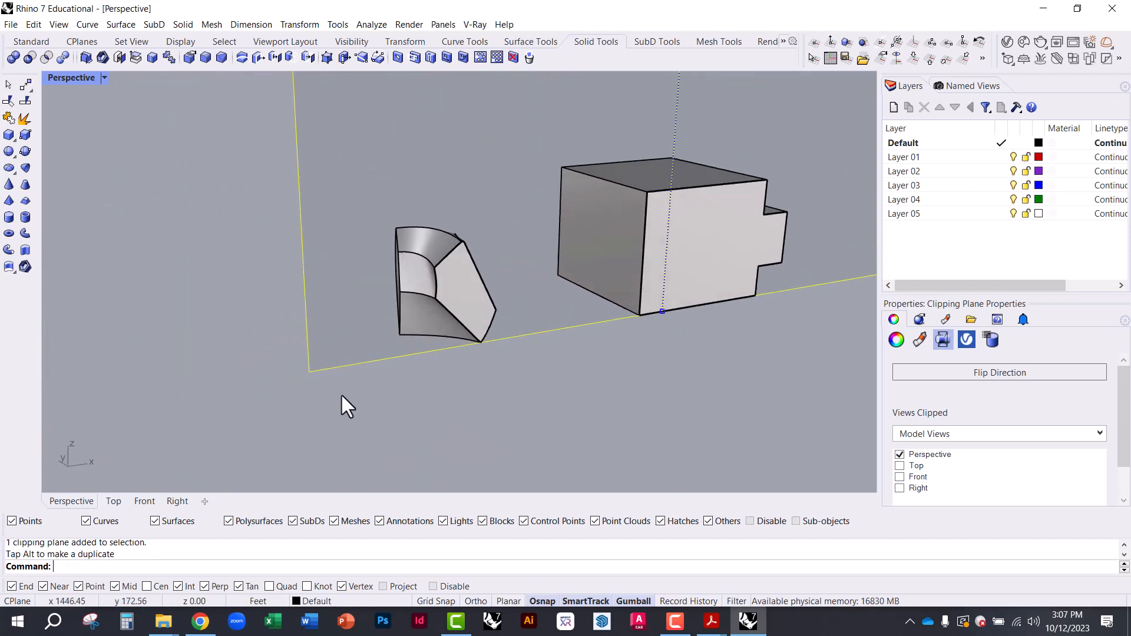
pyautogui.scroll(-6, 344, 396)
pyautogui.moveTo(522, 213); pyautogui.dragTo(380, 243, button='right')
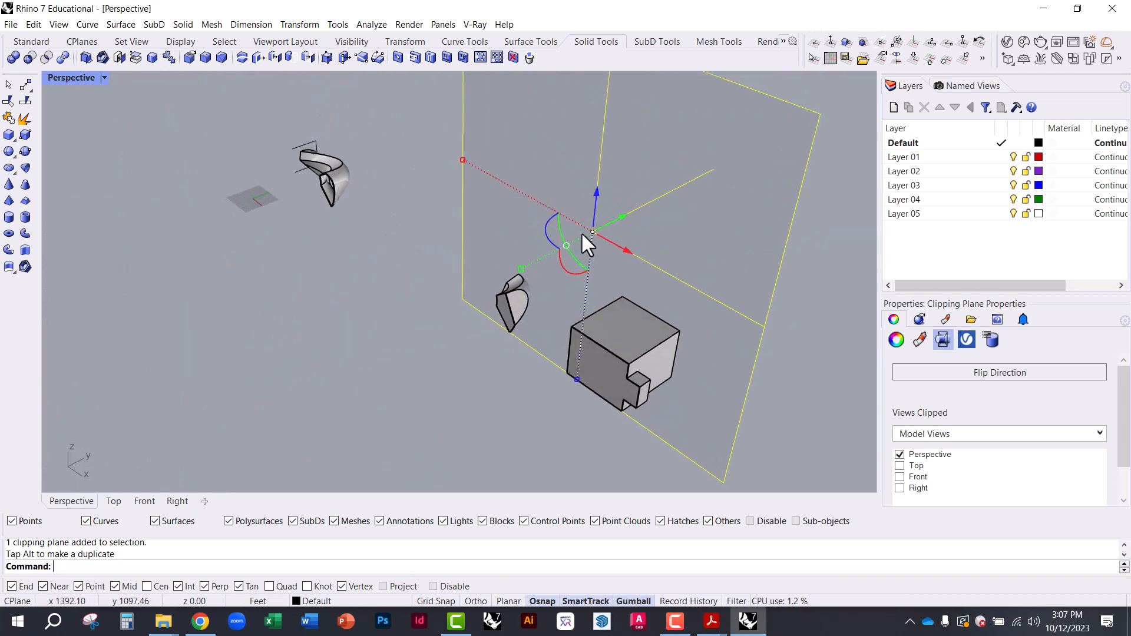
# - Slide the clipping plane back and forth through the solids to section them at different depths, and leave it deselected
pyautogui.scroll(3, 601, 233)
pyautogui.moveTo(615, 221); pyautogui.dragTo(451, 305)
pyautogui.scroll(-5, 354, 171)
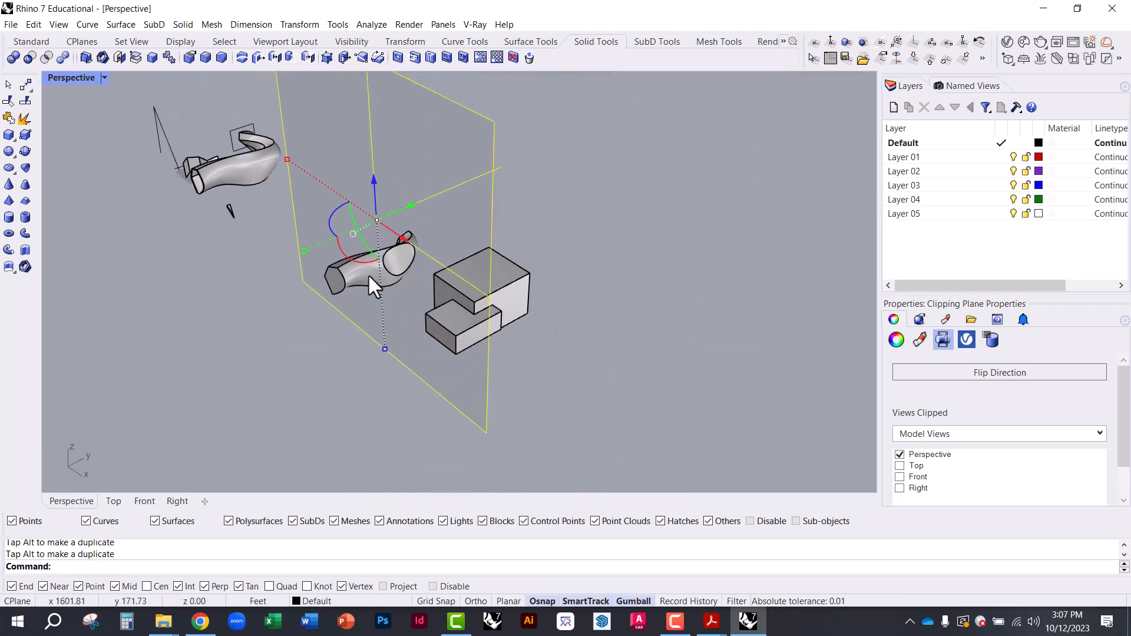
pyautogui.scroll(3, 369, 277)
pyautogui.moveTo(412, 183); pyautogui.dragTo(482, 155)
pyautogui.click(421, 441)
# - Inspect the sectioned merged boxes, and shift the clipping plane slightly along its normal to section both solids at another position
pyautogui.scroll(9, 488, 413)
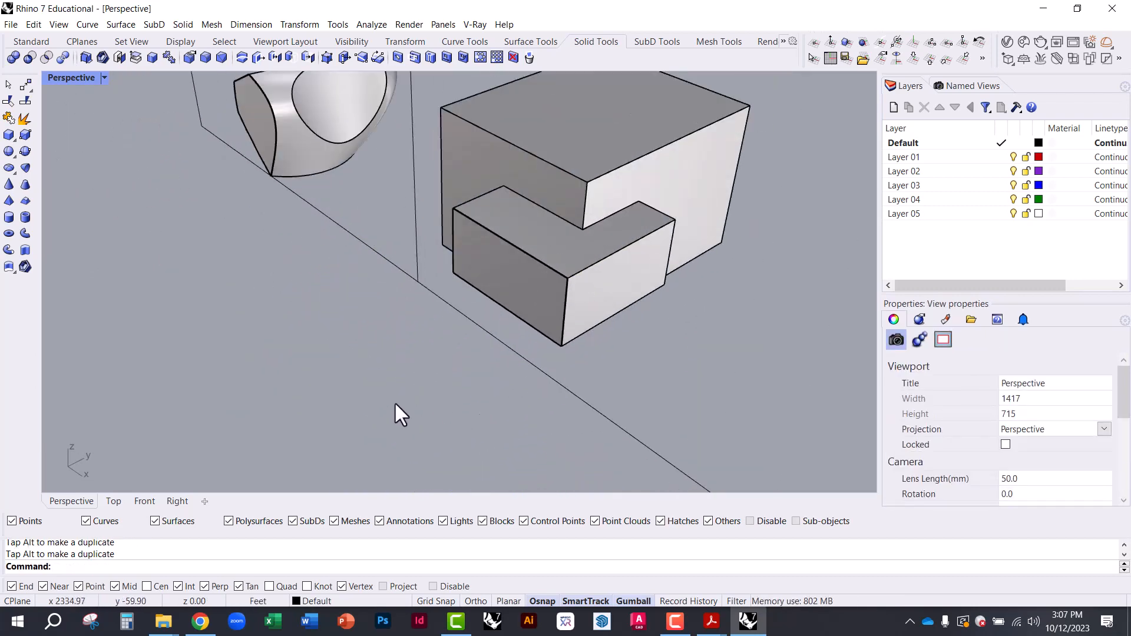
pyautogui.scroll(-9, 394, 402)
pyautogui.moveTo(438, 344); pyautogui.dragTo(519, 377, button='right')
pyautogui.scroll(5, 487, 419)
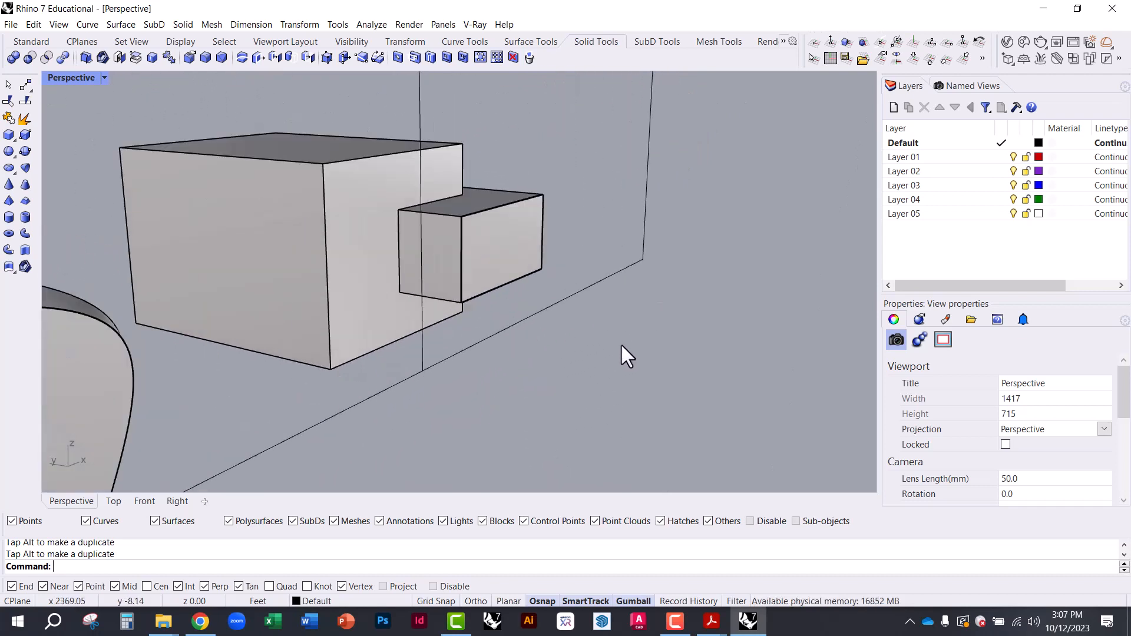
pyautogui.moveTo(622, 345); pyautogui.dragTo(455, 242, button='right')
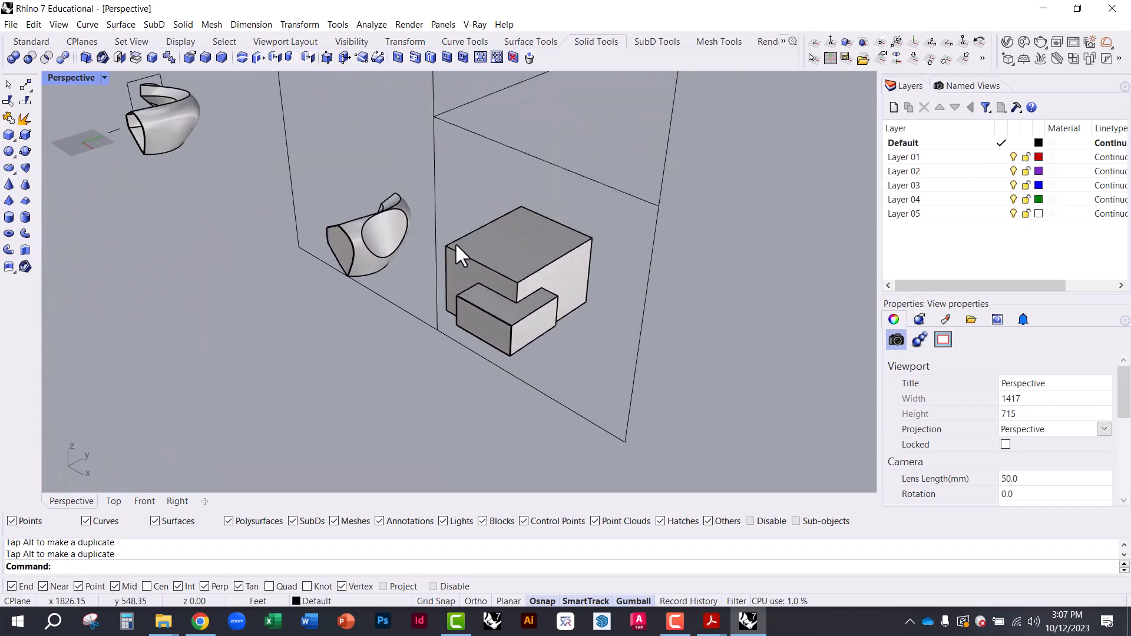
pyautogui.click(435, 316)
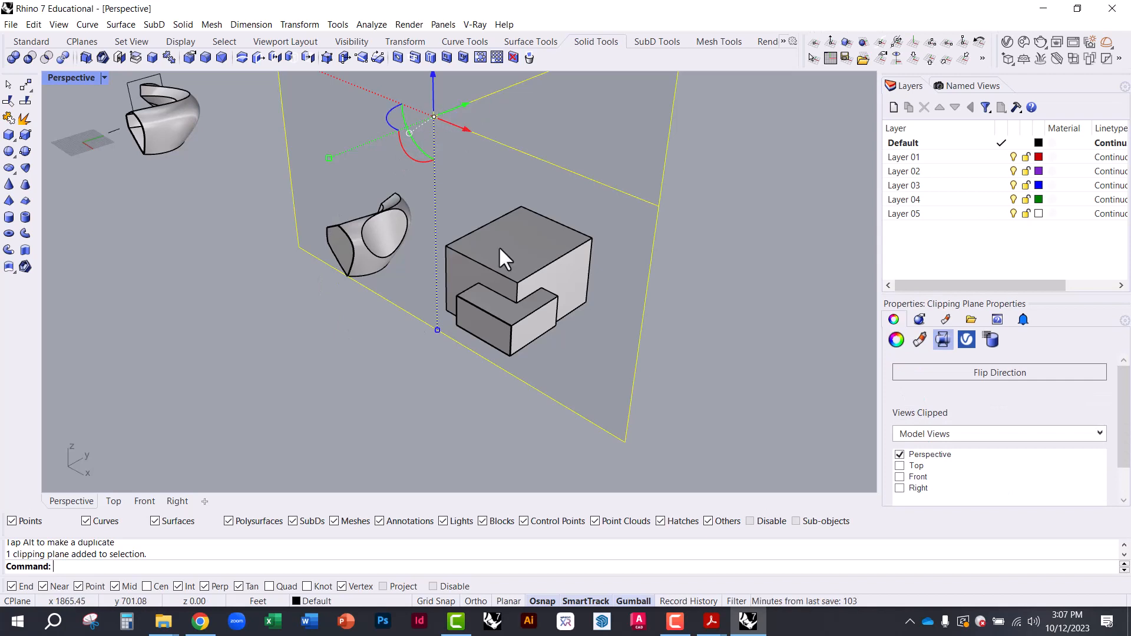
pyautogui.moveTo(468, 102)
pyautogui.mouseDown()
pyautogui.moveTo(496, 95)
pyautogui.moveTo(456, 119)
pyautogui.moveTo(469, 118)
pyautogui.mouseUp()
pyautogui.scroll(3, 501, 359)
pyautogui.scroll(-3, 455, 317)
pyautogui.scroll(4, 459, 249)
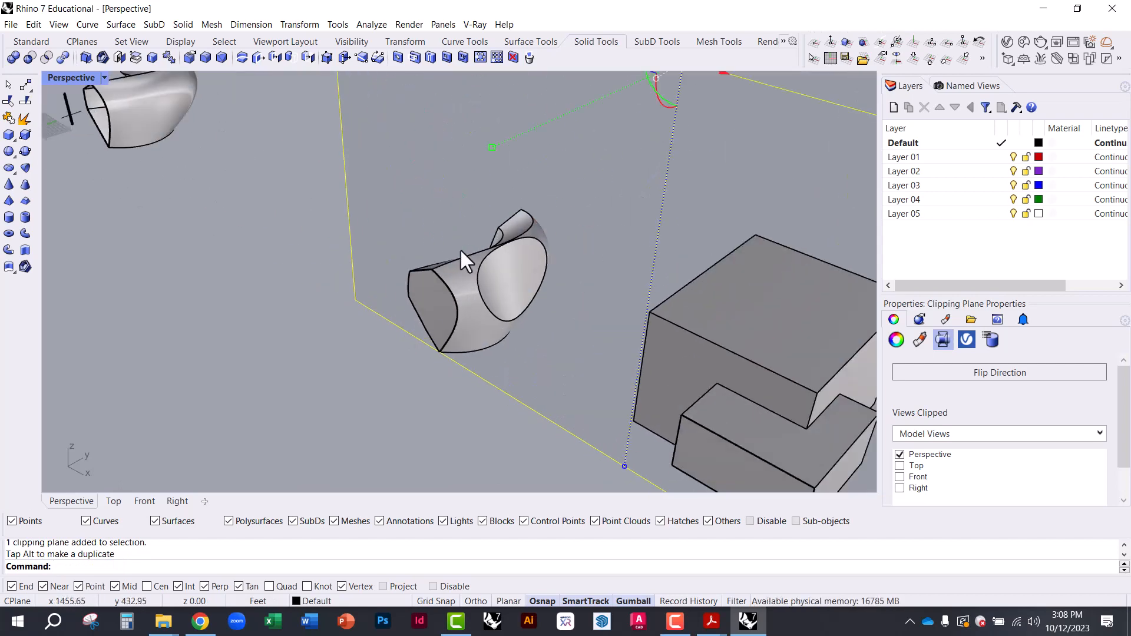
pyautogui.scroll(3, 407, 289)
pyautogui.scroll(-3, 689, 333)
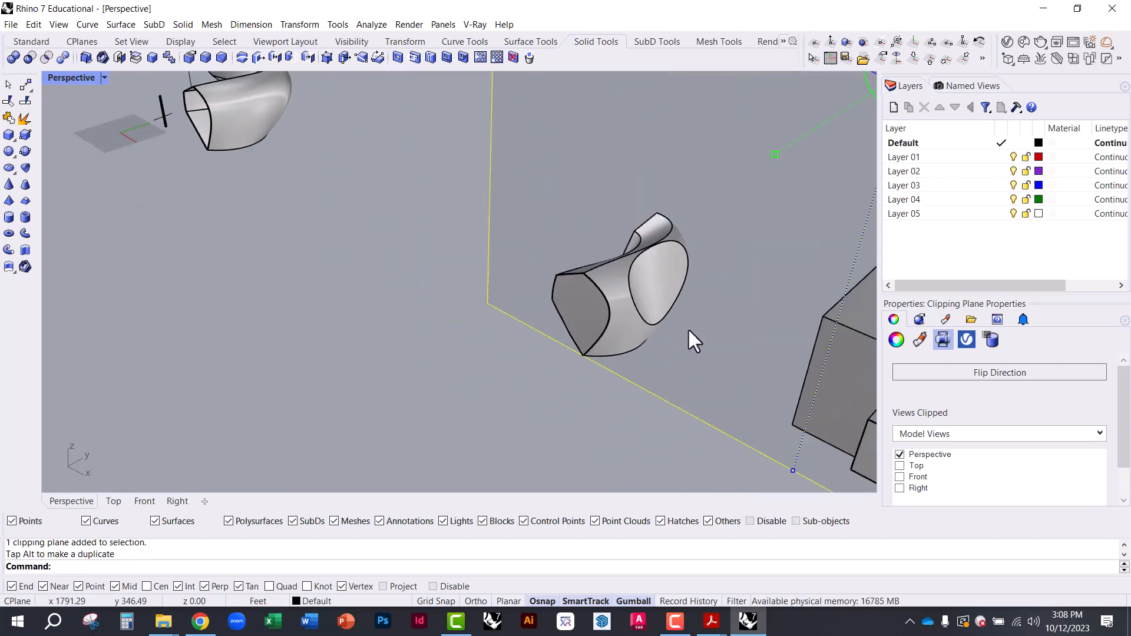
pyautogui.scroll(-3, 724, 337)
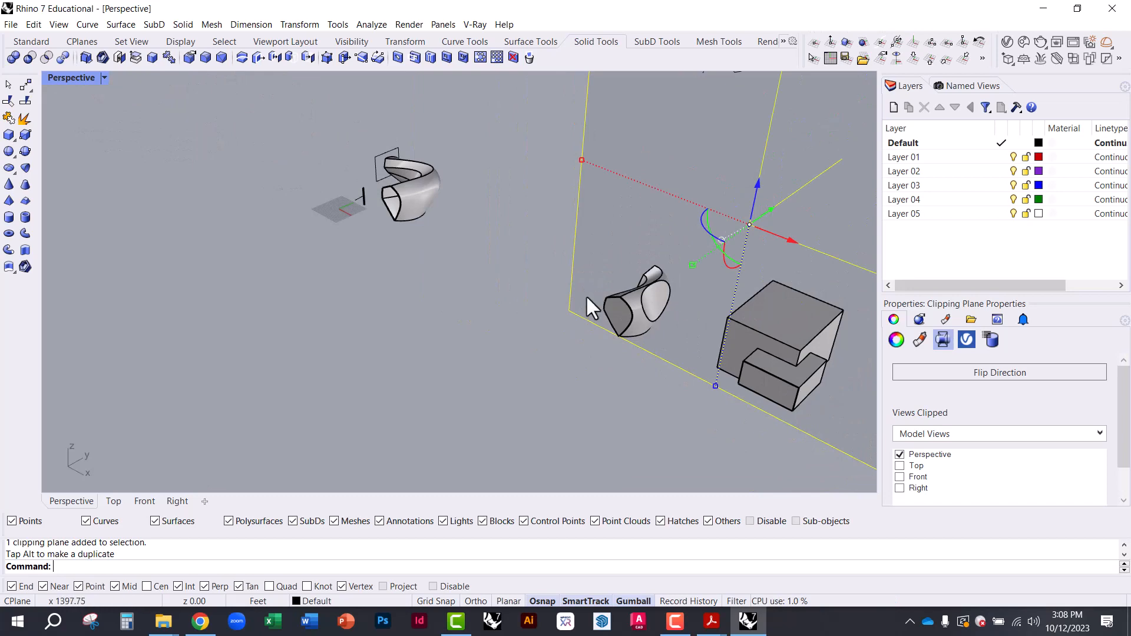
# - Examine the hollow section of the original open polysurface, compare it with the sectioned solids, and clear the clipping plane selection
pyautogui.moveTo(587, 298)
pyautogui.mouseDown(button='right')
pyautogui.moveTo(386, 293)
pyautogui.moveTo(611, 295)
pyautogui.moveTo(263, 336)
pyautogui.moveTo(495, 309)
pyautogui.mouseUp(button='right')
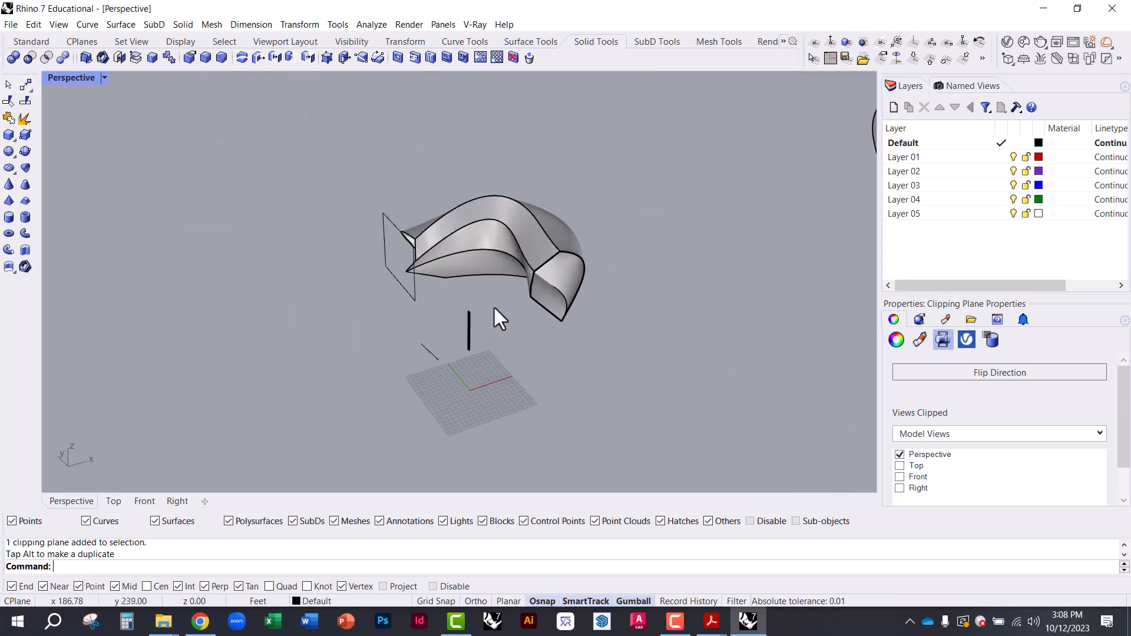
pyautogui.scroll(4, 566, 255)
pyautogui.moveTo(617, 213)
pyautogui.mouseDown(button='right')
pyautogui.moveTo(538, 252)
pyautogui.moveTo(601, 255)
pyautogui.moveTo(291, 320)
pyautogui.moveTo(212, 282)
pyautogui.moveTo(270, 277)
pyautogui.moveTo(216, 373)
pyautogui.mouseUp(button='right')
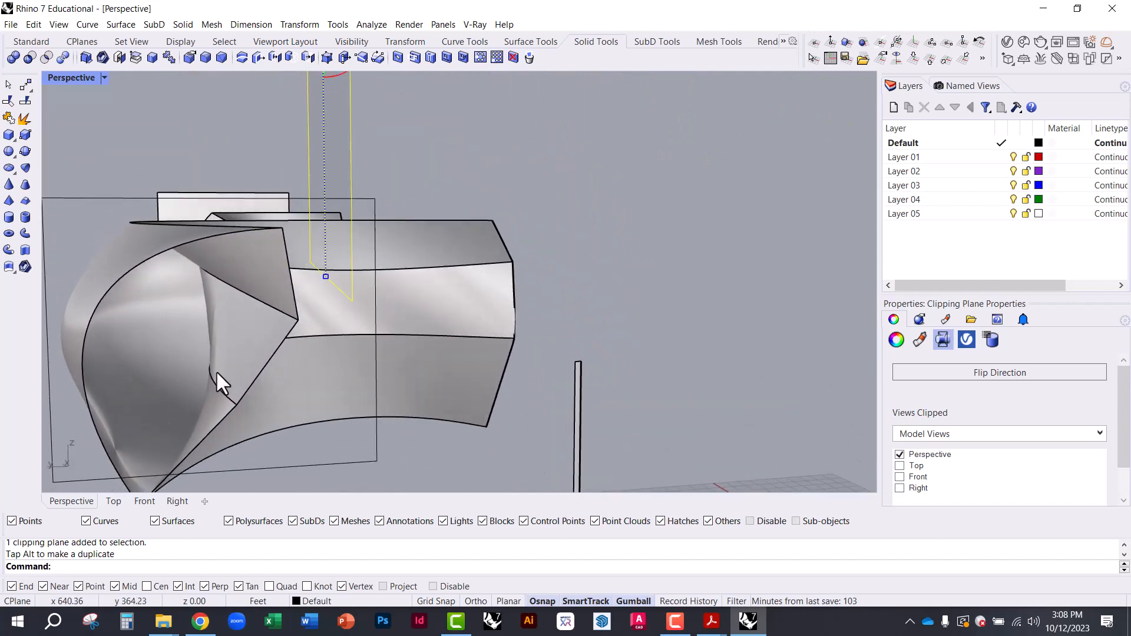
pyautogui.moveTo(344, 340); pyautogui.dragTo(427, 332, button='right')
pyautogui.scroll(6, 428, 331)
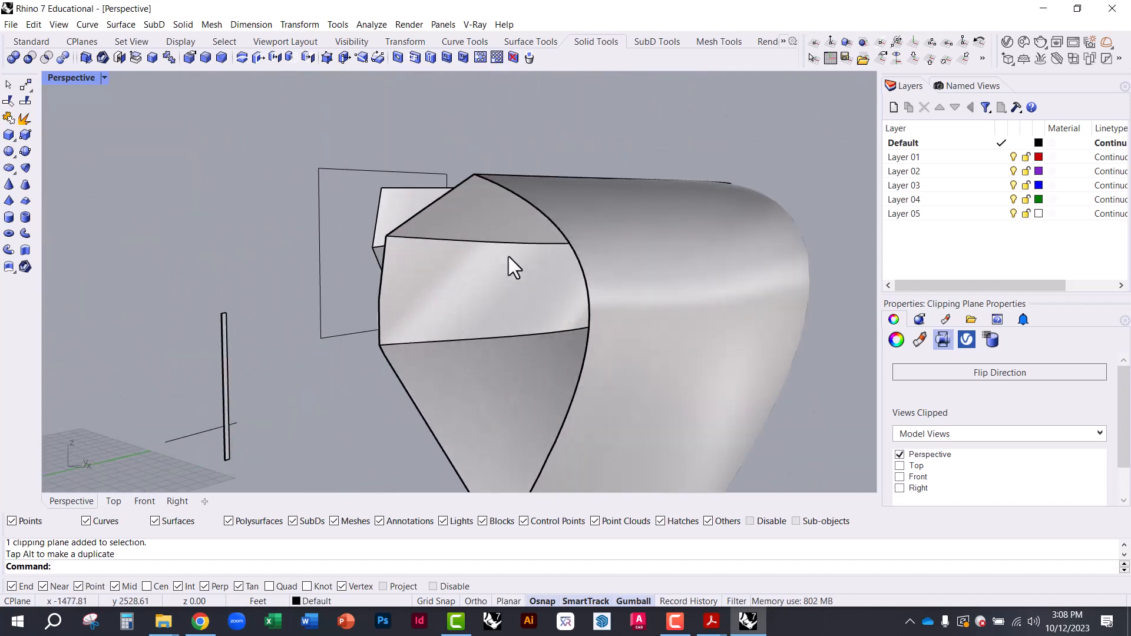
pyautogui.moveTo(508, 256); pyautogui.dragTo(353, 294, button='right')
pyautogui.scroll(-8, 183, 292)
pyautogui.moveTo(183, 292); pyautogui.dragTo(609, 387, button='right')
pyautogui.scroll(5, 607, 384)
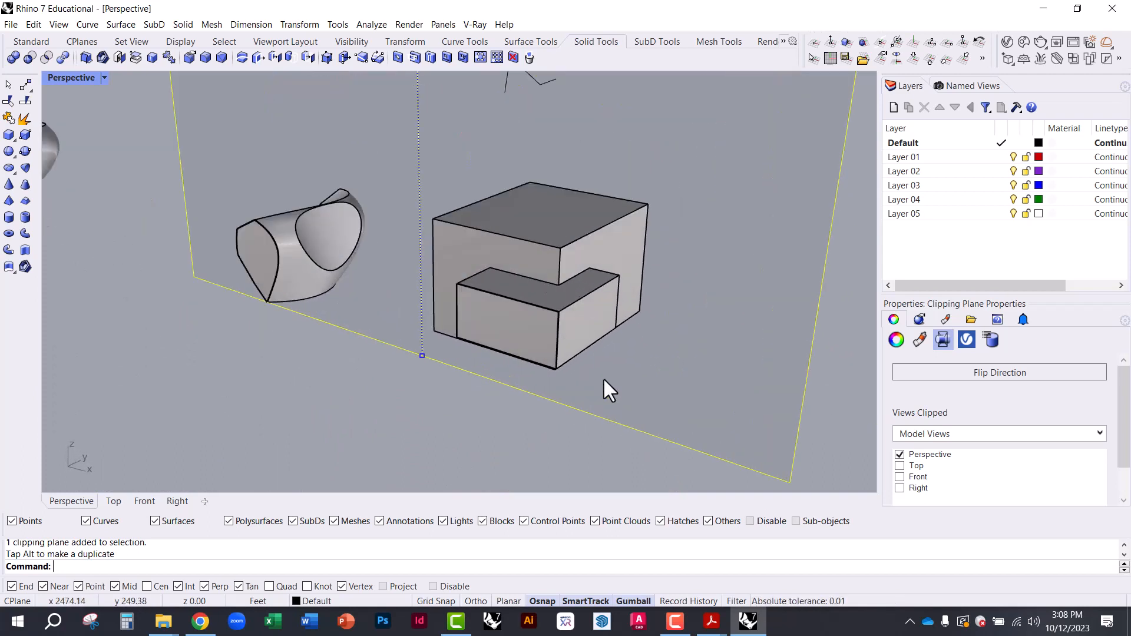
pyautogui.click(293, 377)
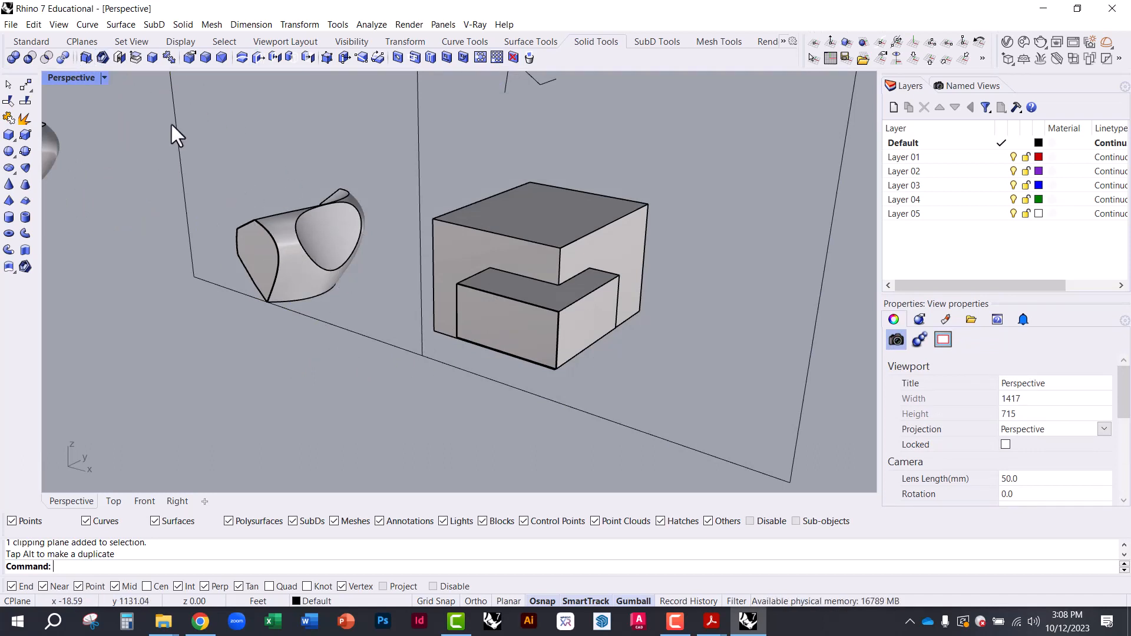
# - Shell the cut polysurface with a thickness of 1, removing its curved outer face, and inspect the thin walls
pyautogui.click(101, 58)
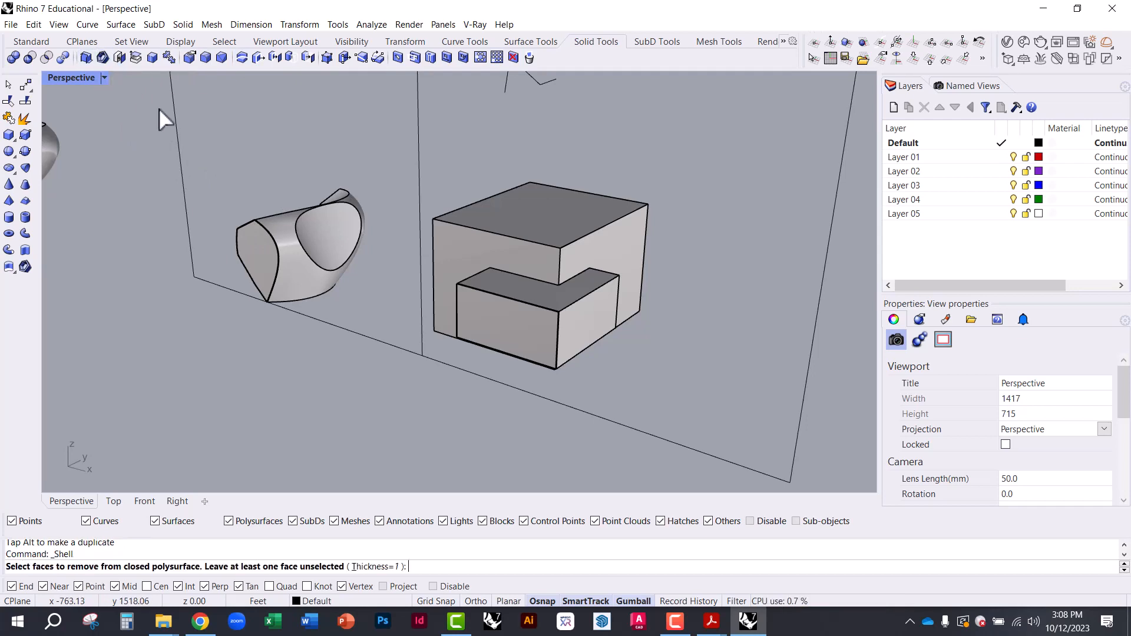
pyautogui.click(289, 263)
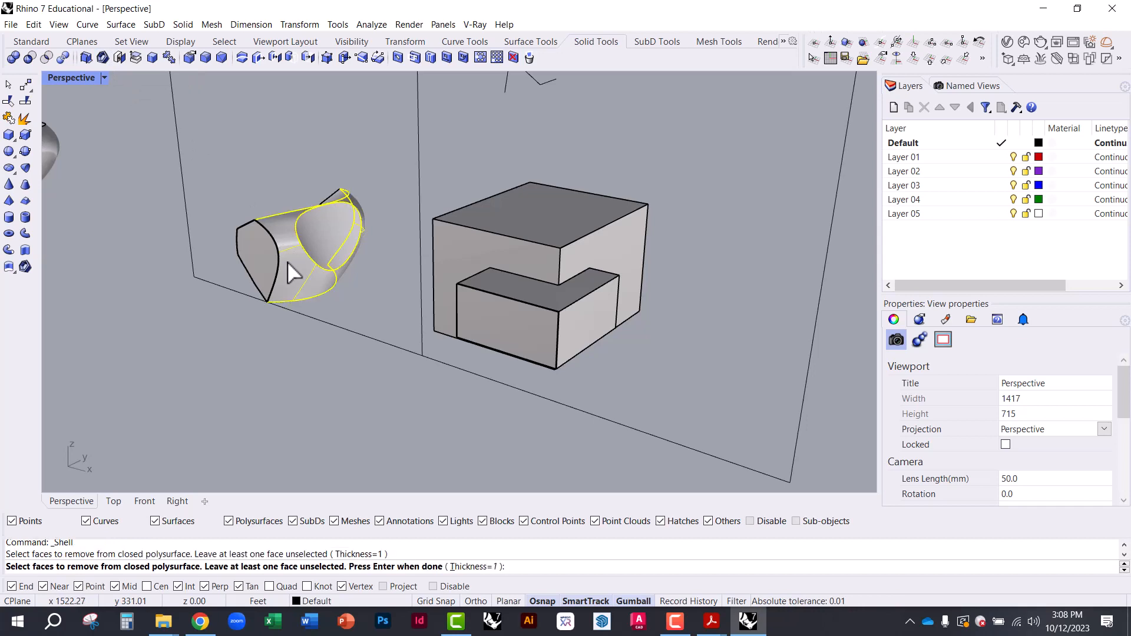
pyautogui.press('Return')
pyautogui.moveTo(285, 264); pyautogui.dragTo(341, 247, button='right')
pyautogui.scroll(6, 403, 274)
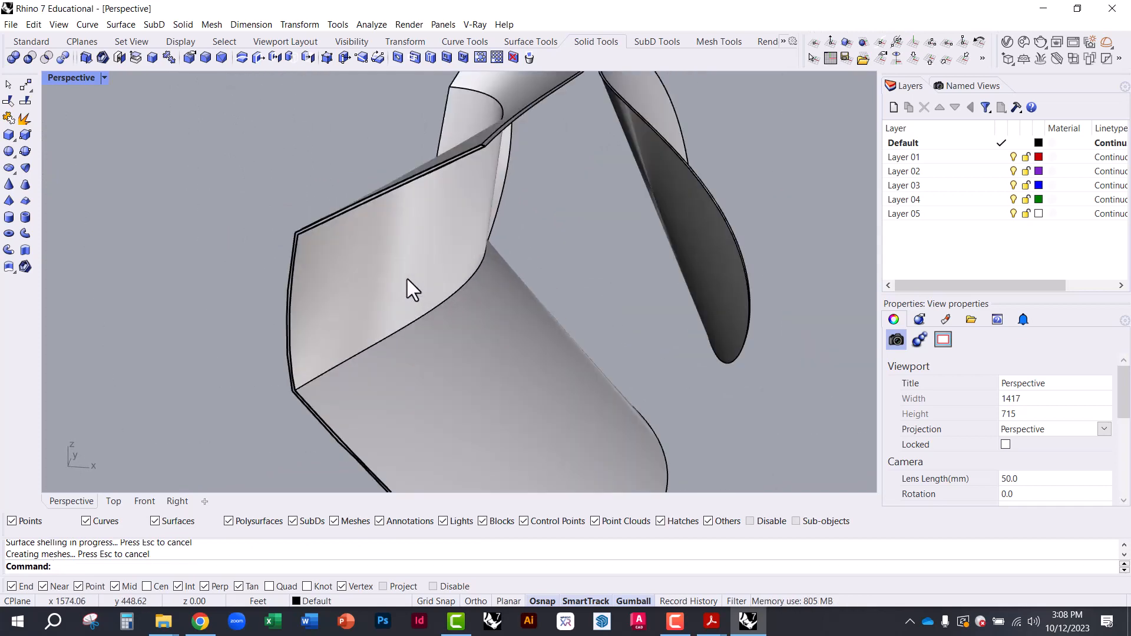
pyautogui.scroll(-10, 441, 208)
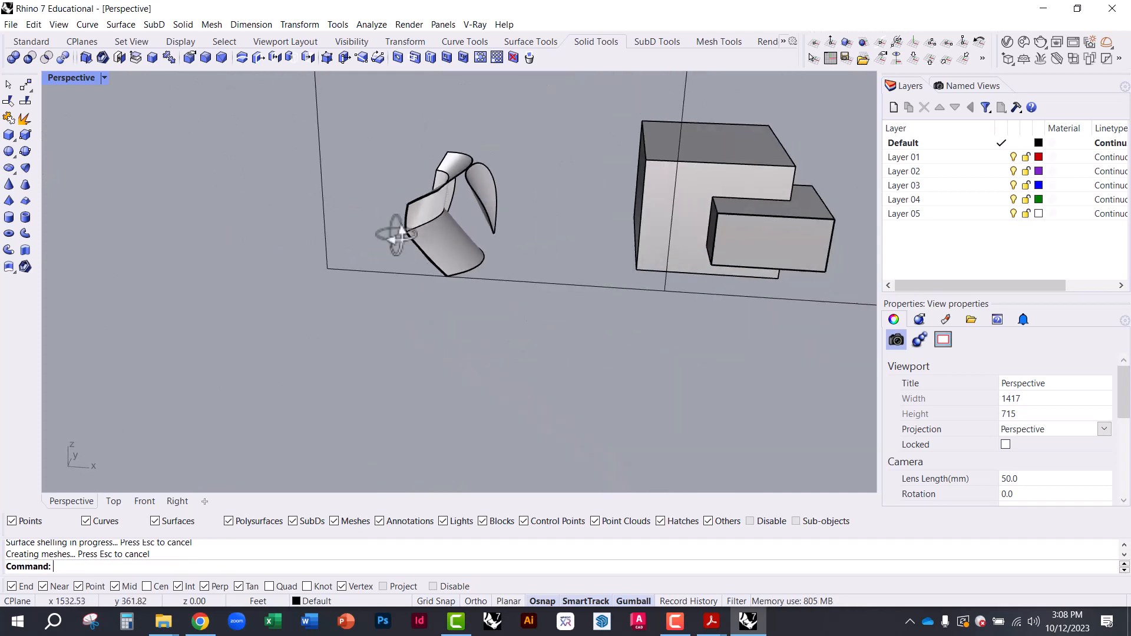
# - Try sectioning the shelled polysurface by moving the clipping plane along its normal, and undo that move
pyautogui.moveTo(394, 232); pyautogui.dragTo(445, 330, button='right')
pyautogui.click(452, 334)
pyautogui.moveTo(547, 141); pyautogui.dragTo(523, 210)
pyautogui.scroll(8, 383, 325)
pyautogui.scroll(-8, 389, 325)
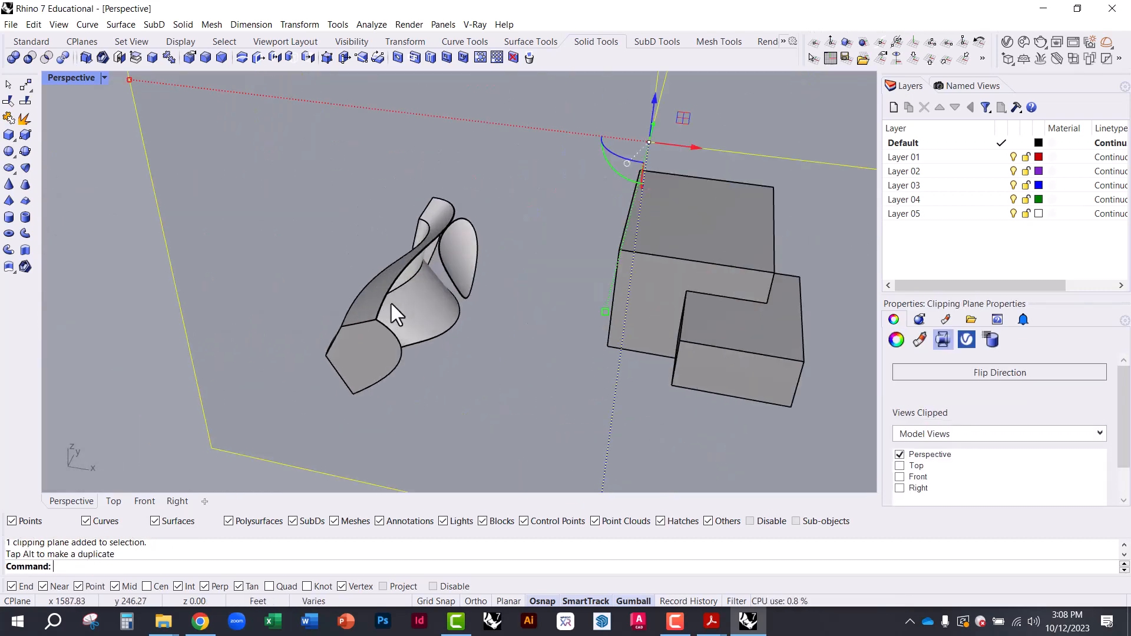
pyautogui.scroll(10, 391, 308)
pyautogui.hotkey('ctrl', 'z')
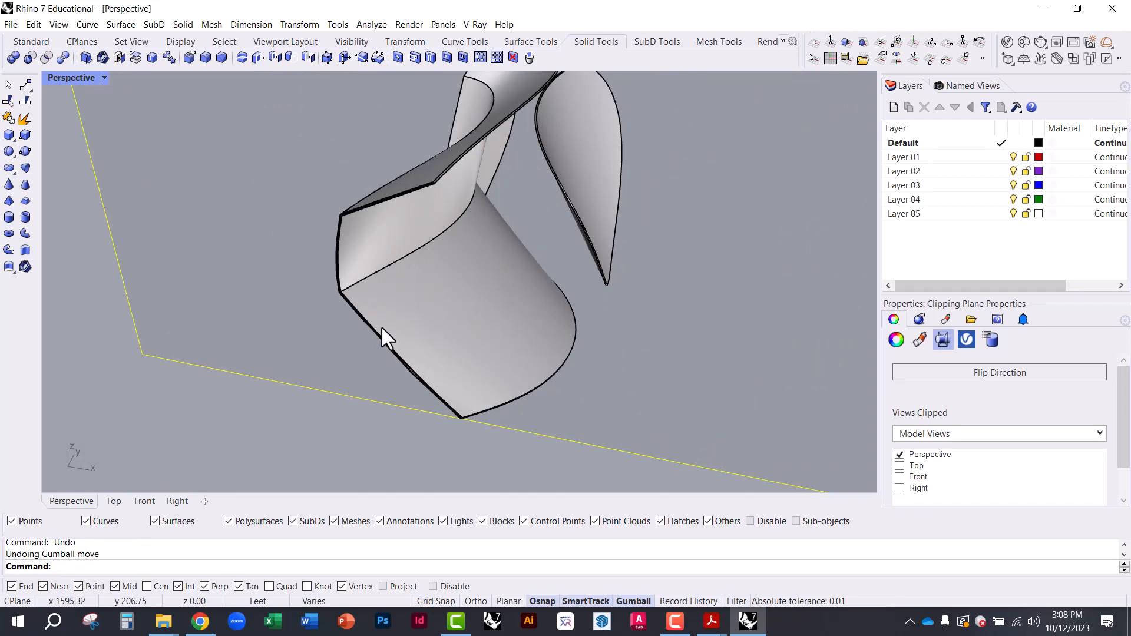
# - Undo the shell on the cut polysurface and clear the selection
pyautogui.scroll(5, 383, 207)
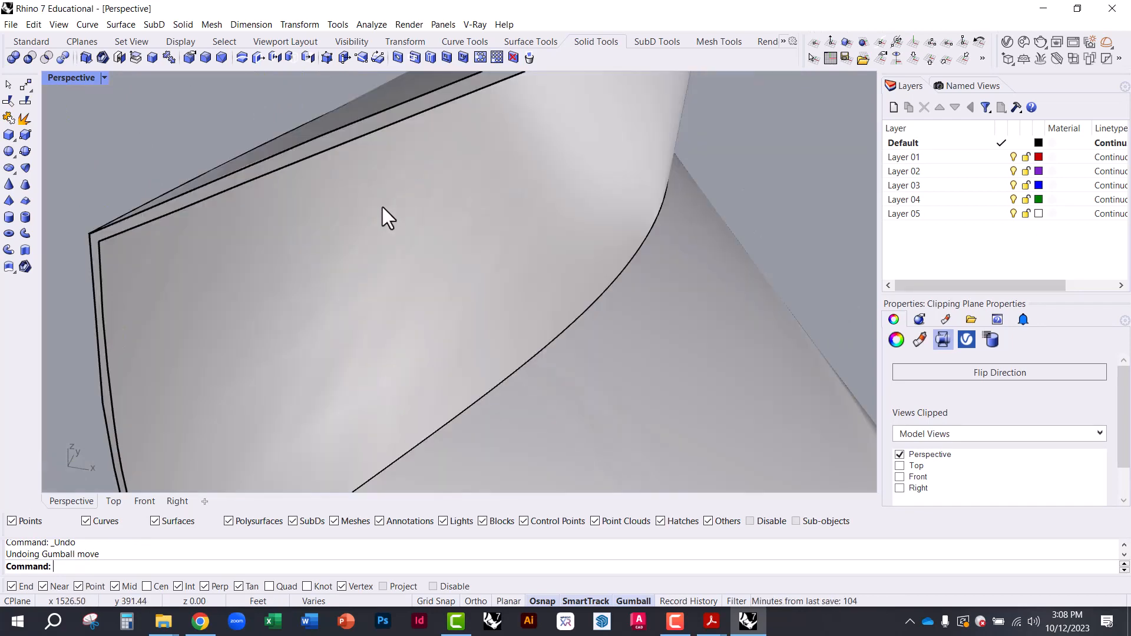
pyautogui.scroll(-8, 195, 232)
pyautogui.hotkey('ctrl', 'z')
pyautogui.scroll(-5, 141, 284)
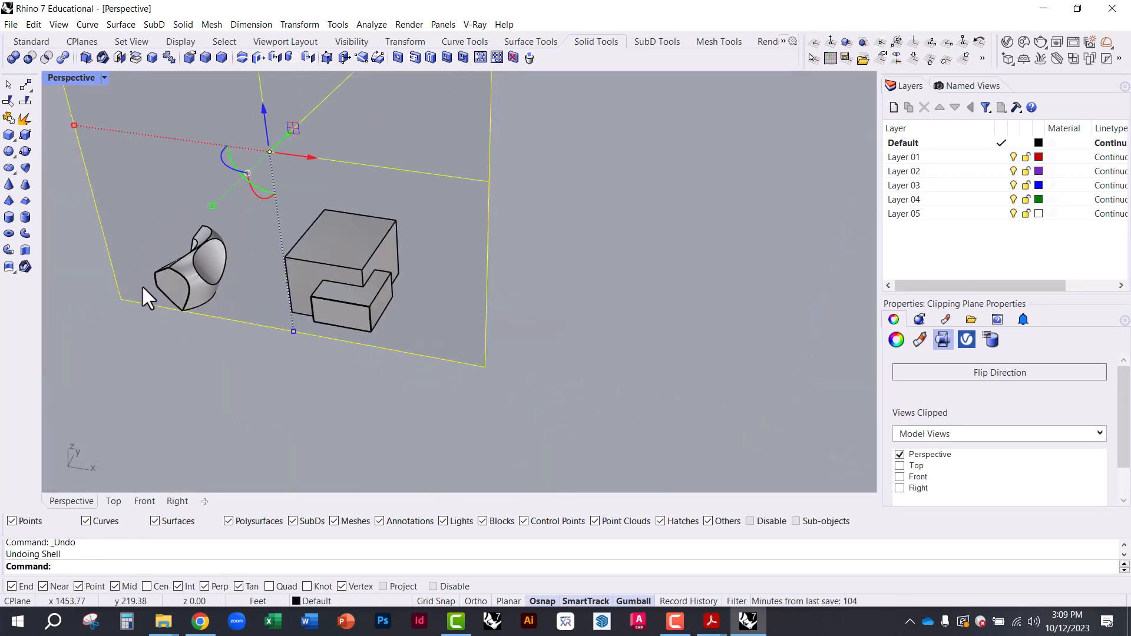
pyautogui.press('Escape')
# - Review the sectioned solids from several sides, and select the cut polysurface to check whether it is a closed solid
pyautogui.moveTo(328, 264); pyautogui.dragTo(293, 235, button='right')
pyautogui.scroll(6, 293, 235)
pyautogui.scroll(-6, 504, 289)
pyautogui.scroll(-4, 408, 255)
pyautogui.scroll(7, 407, 254)
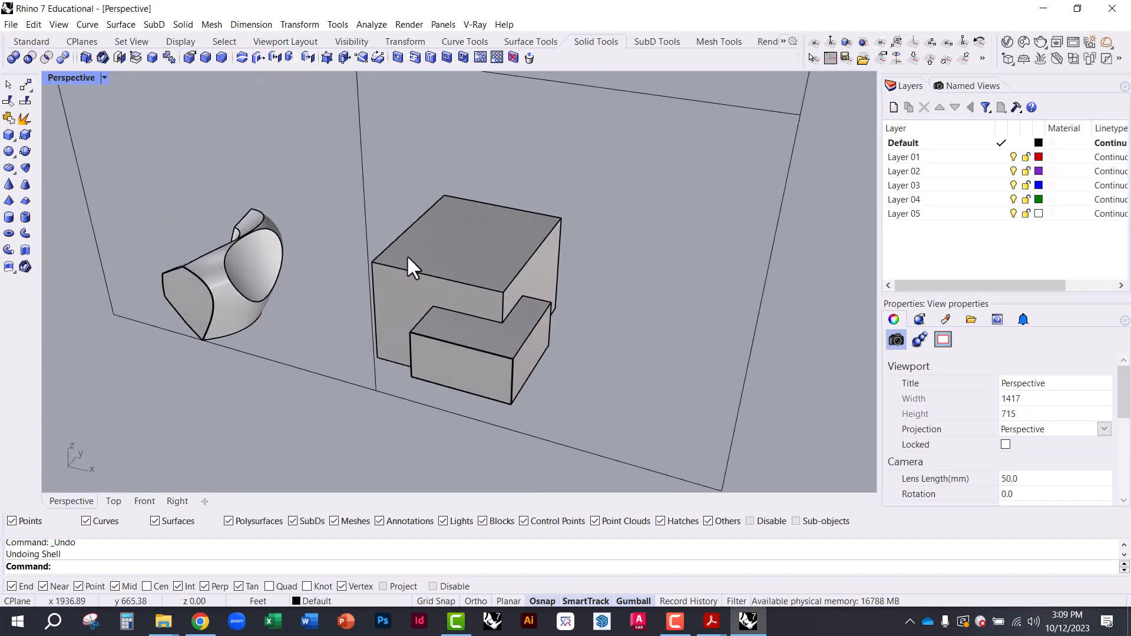
pyautogui.scroll(-3, 392, 265)
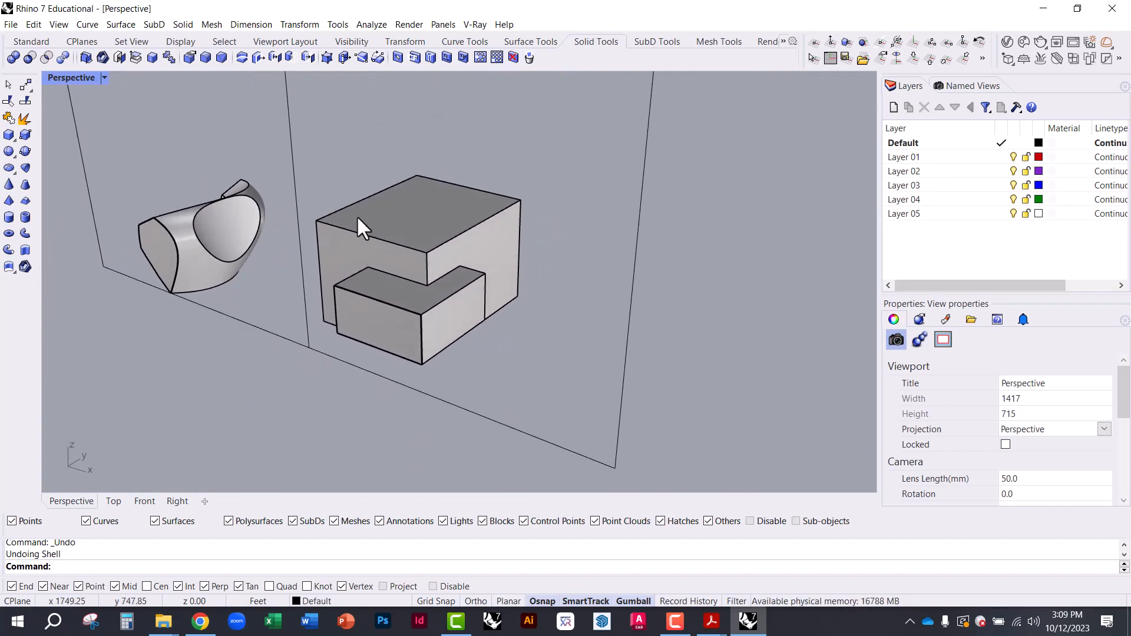
pyautogui.keyDown('shift'); pyautogui.moveTo(359, 218); pyautogui.dragTo(518, 280, button='right'); pyautogui.keyUp('shift')
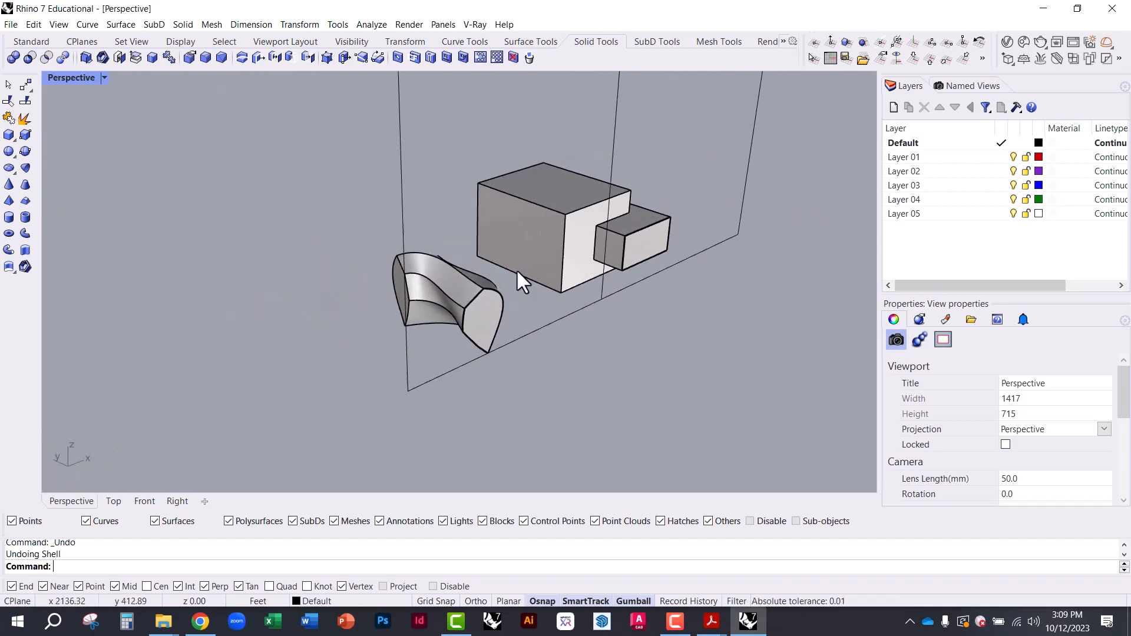
pyautogui.scroll(6, 492, 302)
pyautogui.click(410, 249)
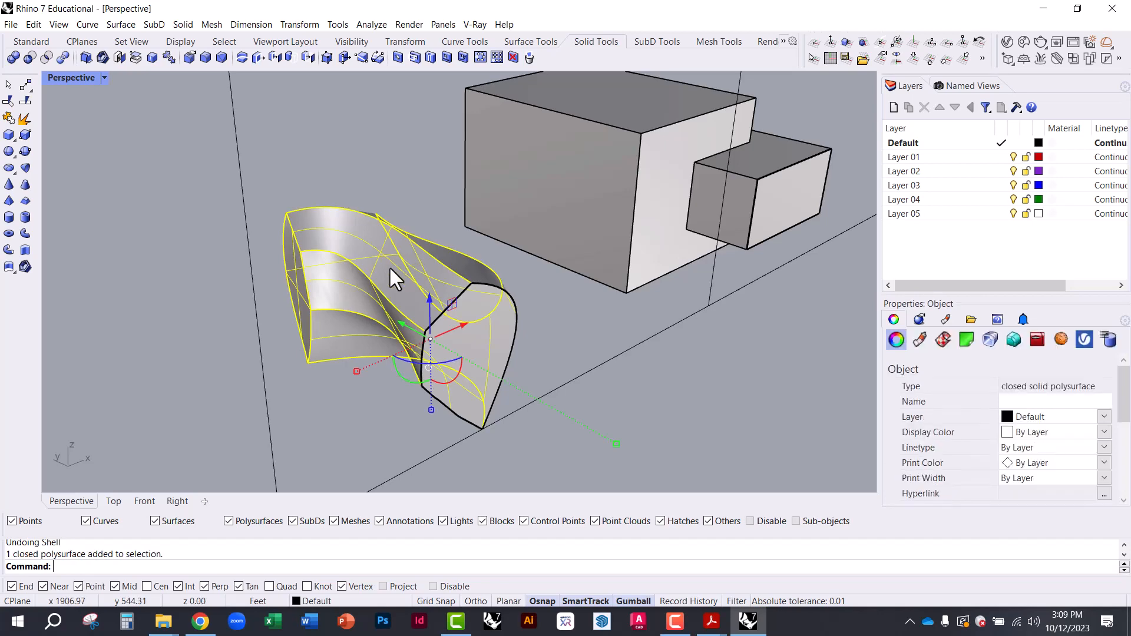
pyautogui.scroll(-5, 277, 284)
pyautogui.scroll(5, 247, 271)
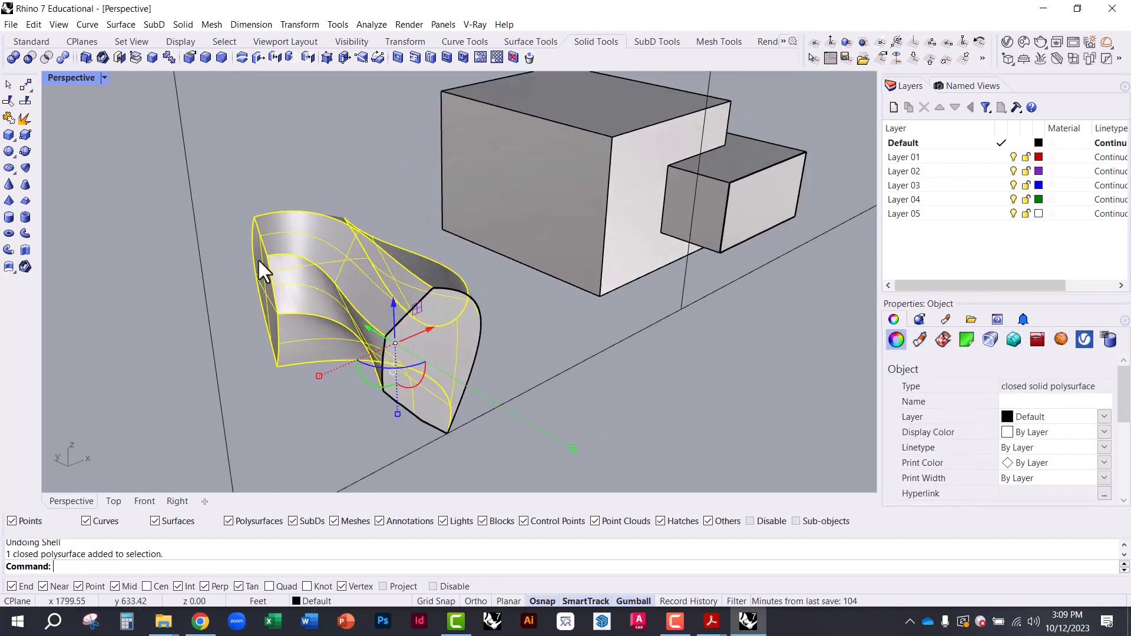
pyautogui.click(97, 241)
pyautogui.moveTo(409, 306); pyautogui.dragTo(421, 283, button='right')
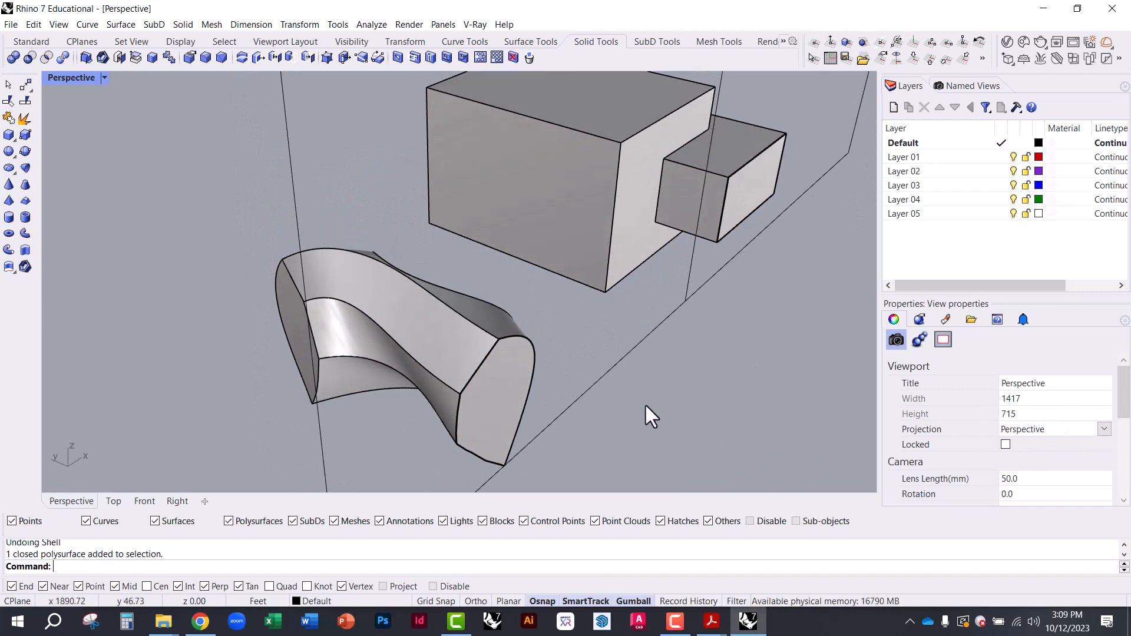
# - Set the Perspective viewport's projection to Parallel and view the box solid from an angle
pyautogui.click(1104, 431)
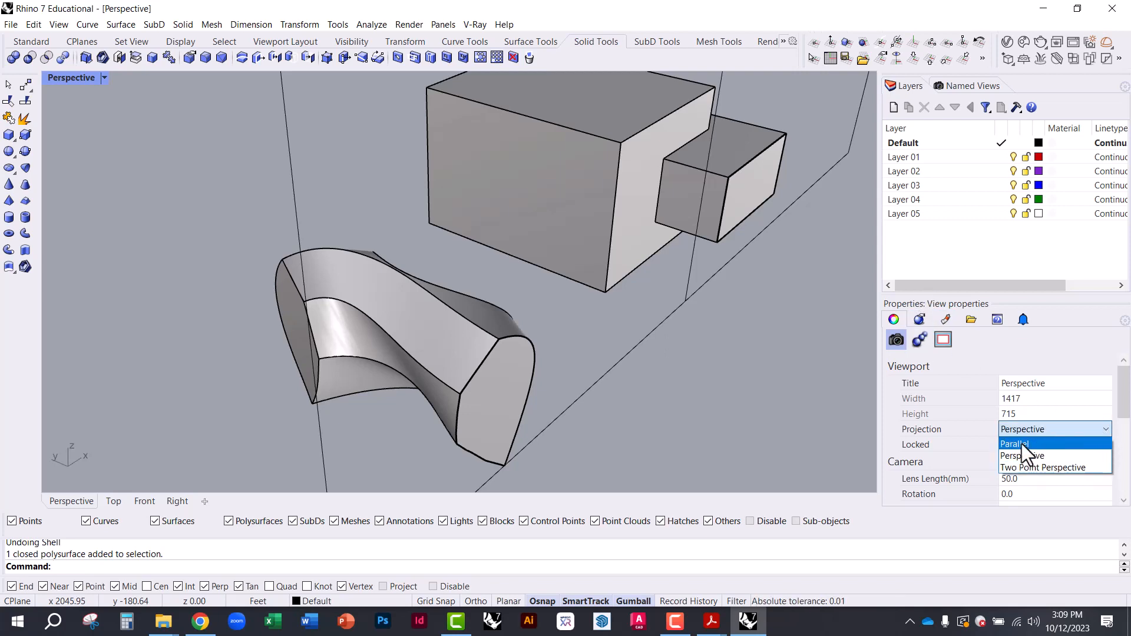
pyautogui.click(1022, 444)
pyautogui.scroll(-3, 471, 402)
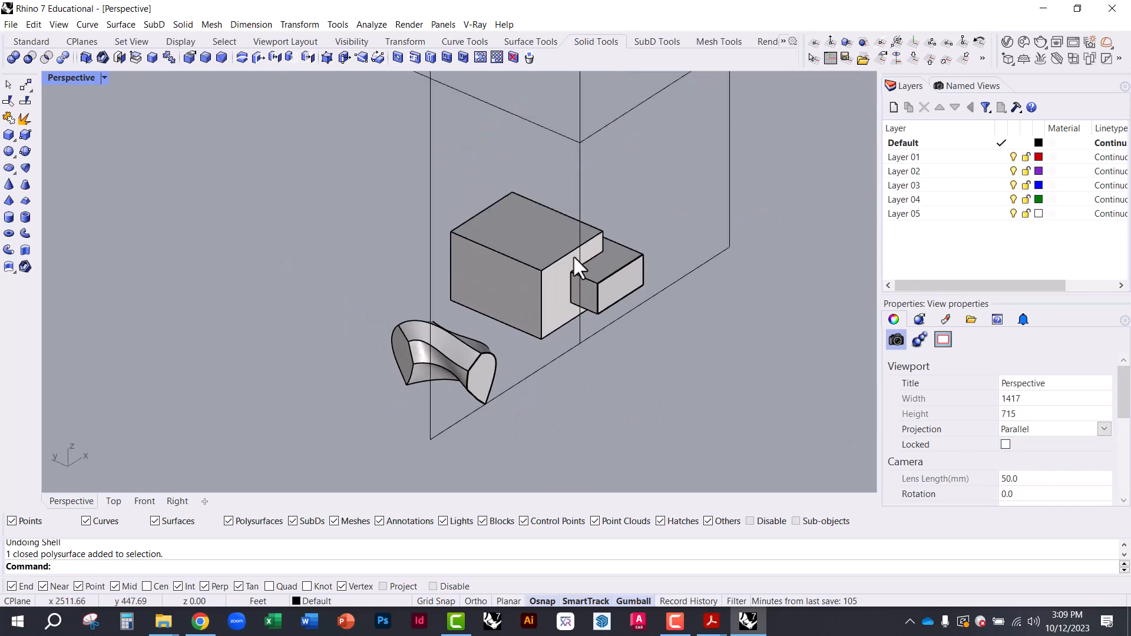
pyautogui.scroll(3, 566, 317)
pyautogui.moveTo(491, 255); pyautogui.dragTo(522, 247, button='right')
# - View the solids from the NE and NW isometric viewpoints, ending on the box solid
pyautogui.write('Isometric')
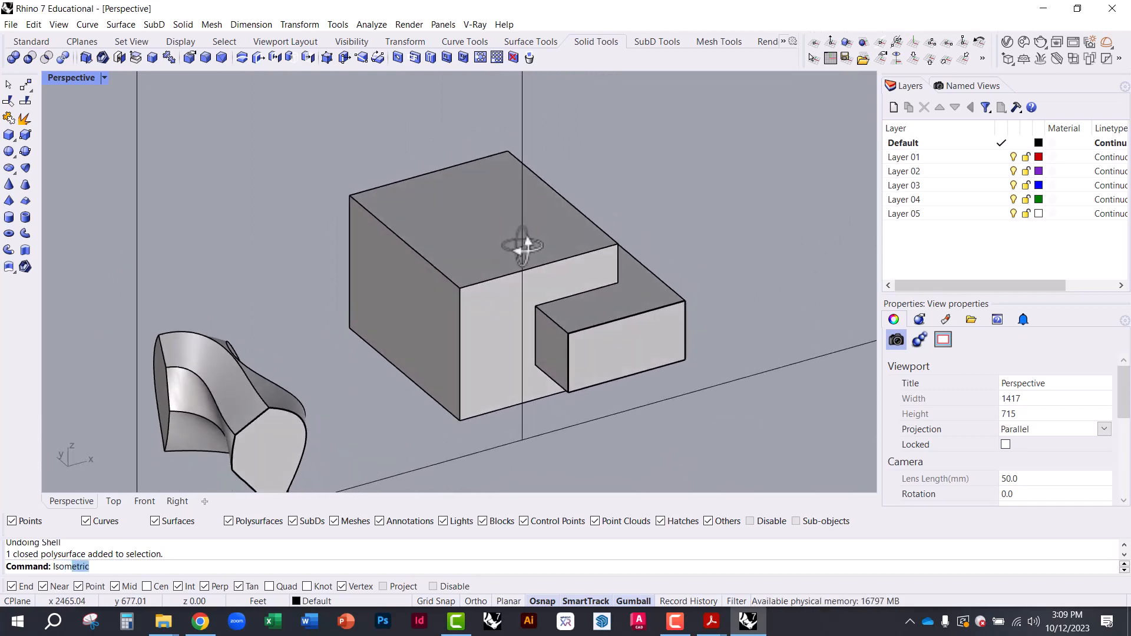
pyautogui.press('Return')
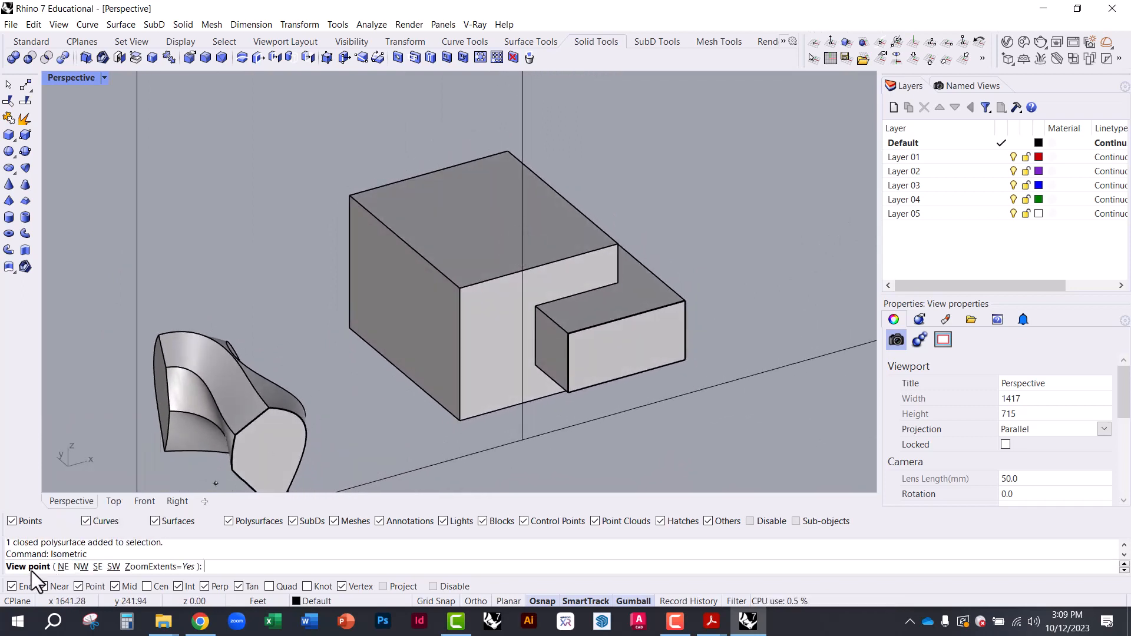
pyautogui.click(63, 567)
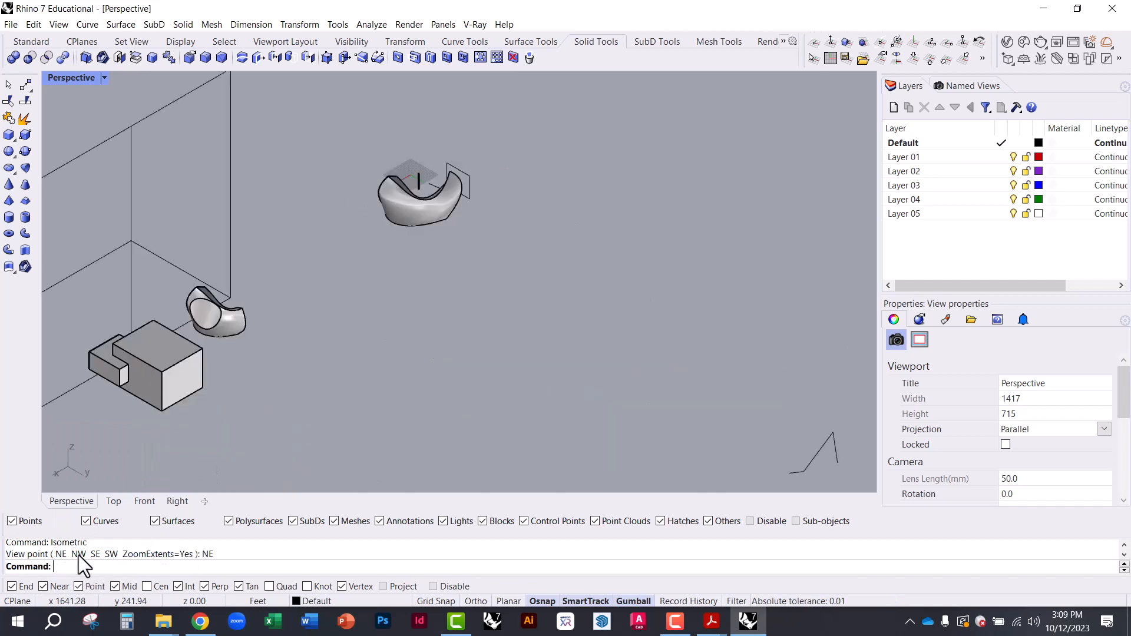
pyautogui.press('Return')
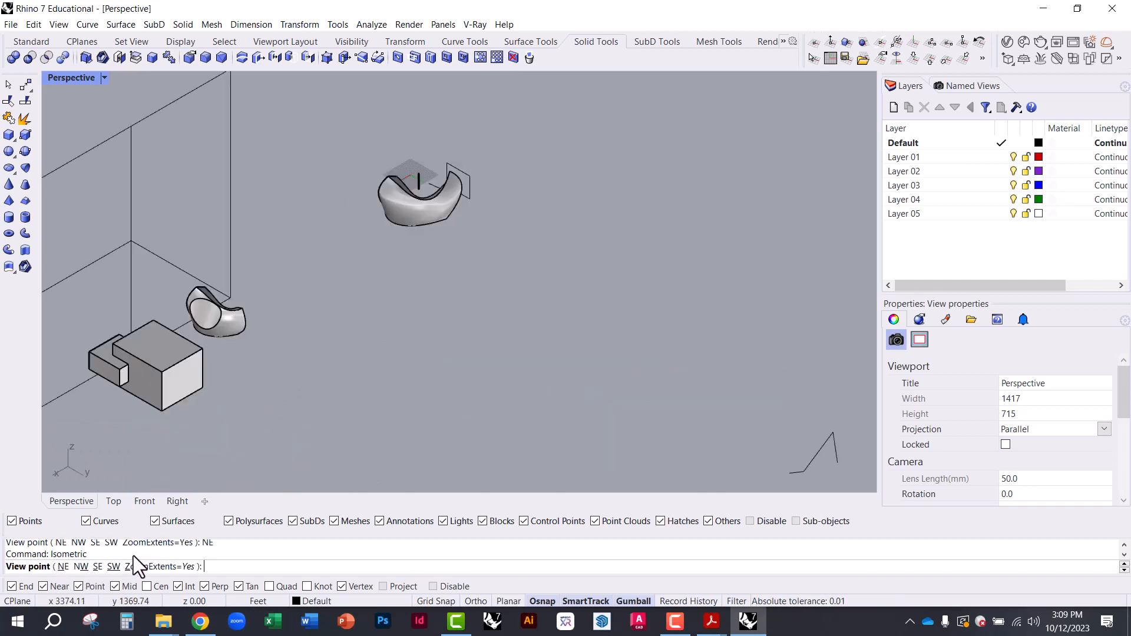
pyautogui.click(80, 567)
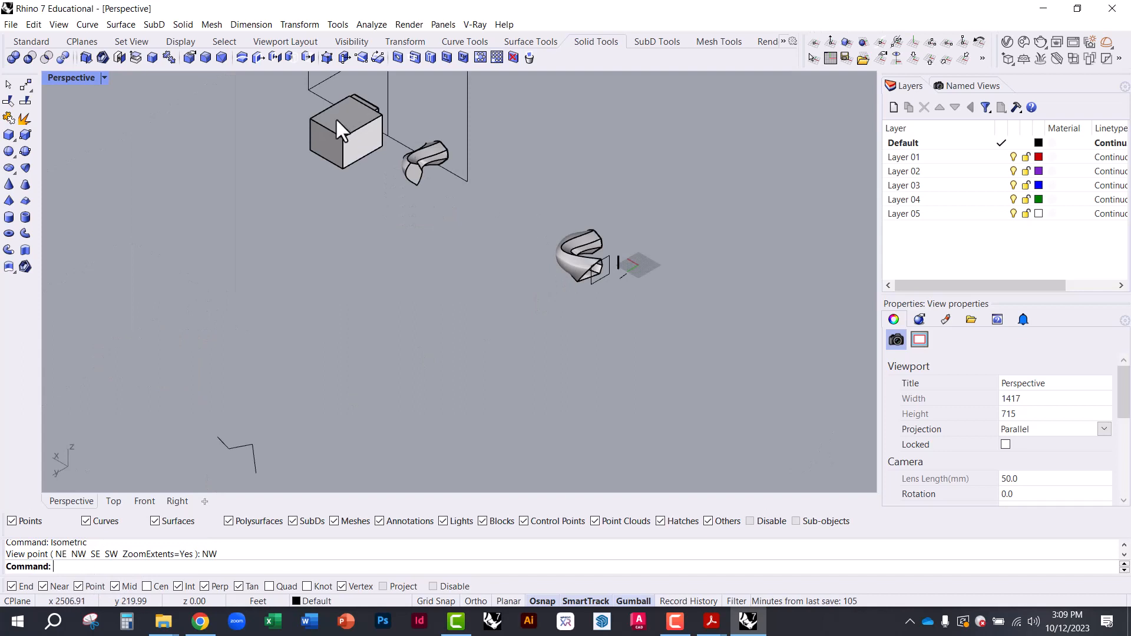
pyautogui.scroll(6, 346, 132)
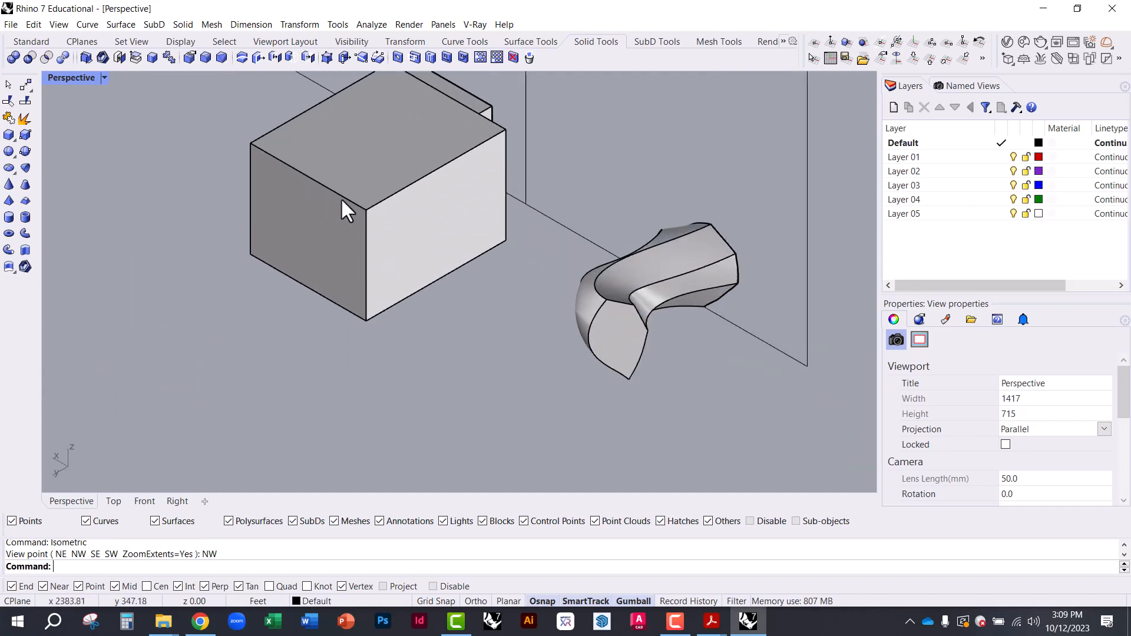
pyautogui.moveTo(420, 187); pyautogui.dragTo(481, 283, button='right')
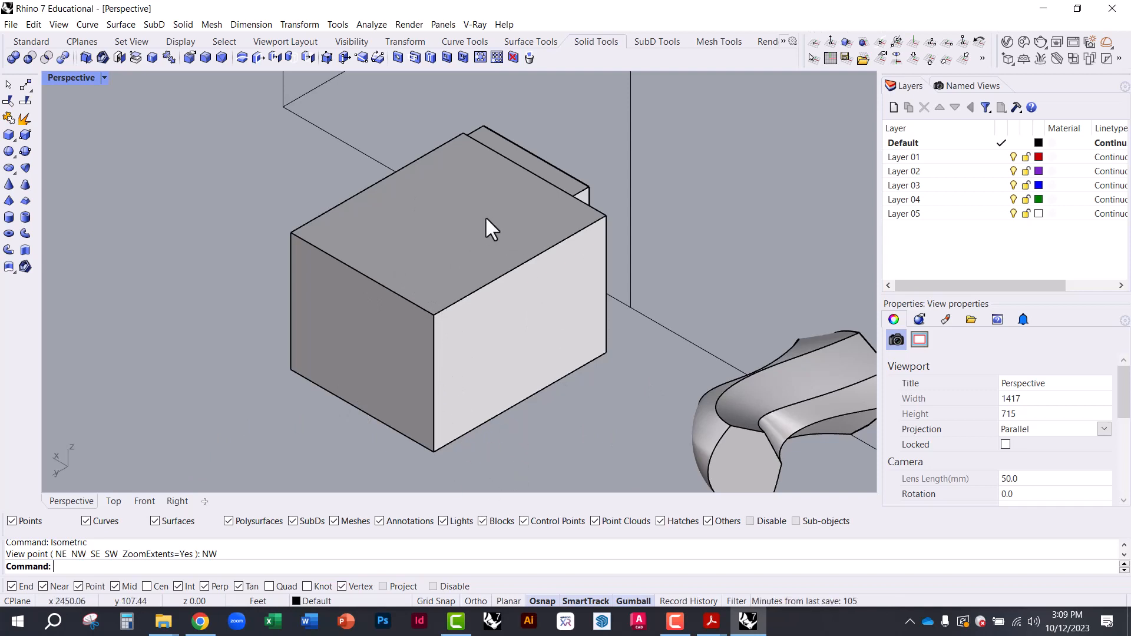
# - View the solids from the SW isometric viewpoint and return to the NW one
pyautogui.press('Return')
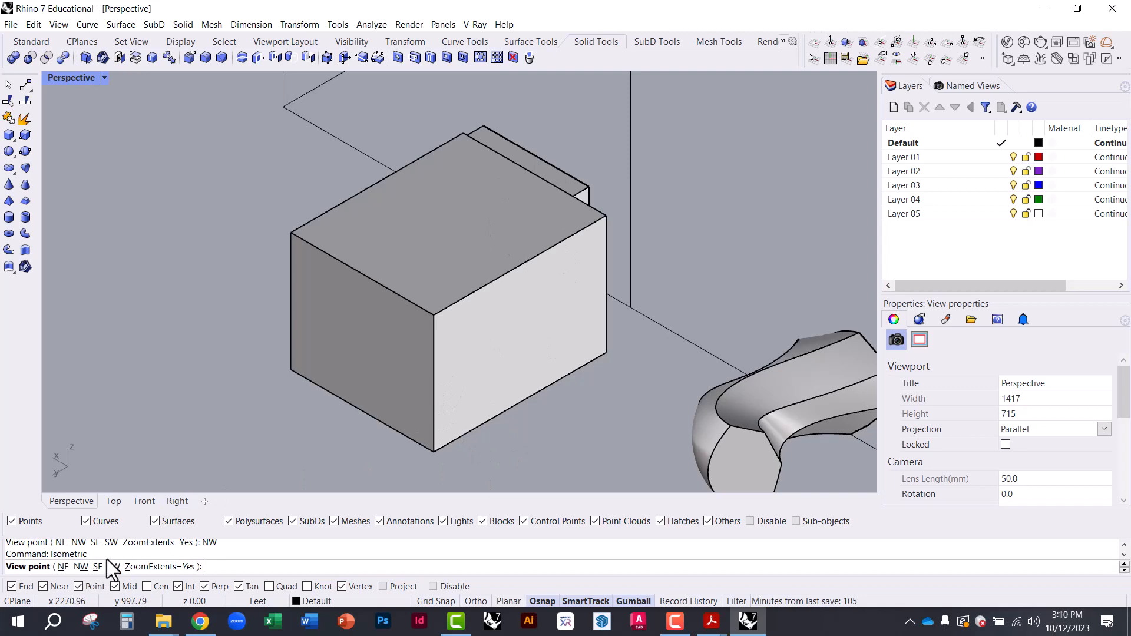
pyautogui.click(112, 567)
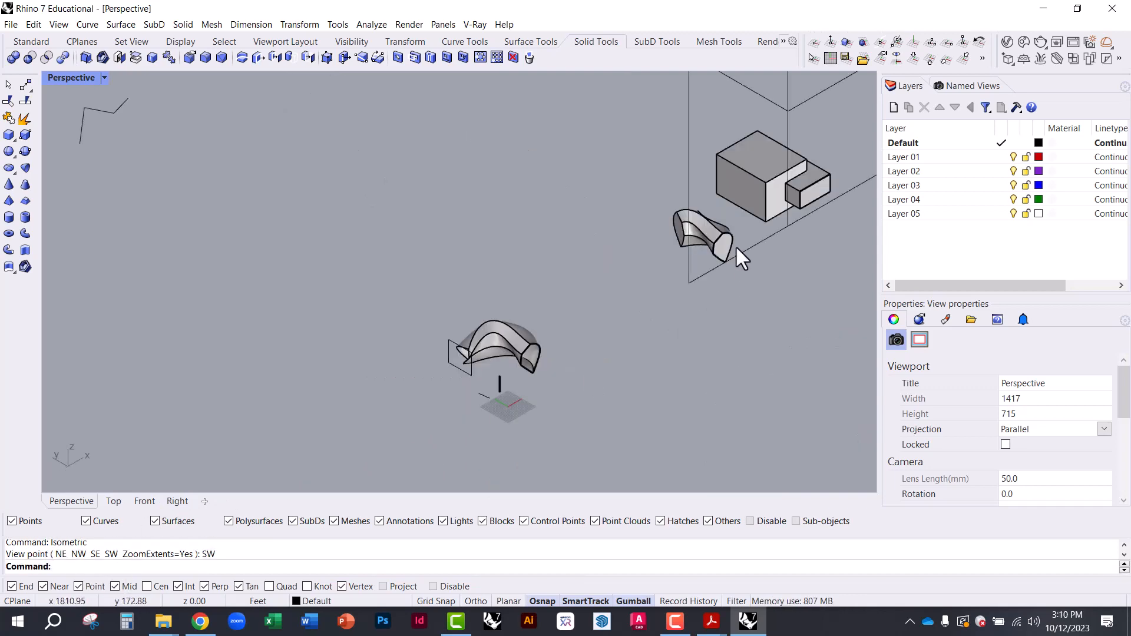
pyautogui.scroll(6, 820, 155)
pyautogui.moveTo(678, 224); pyautogui.dragTo(508, 352, button='right')
pyautogui.press('Return')
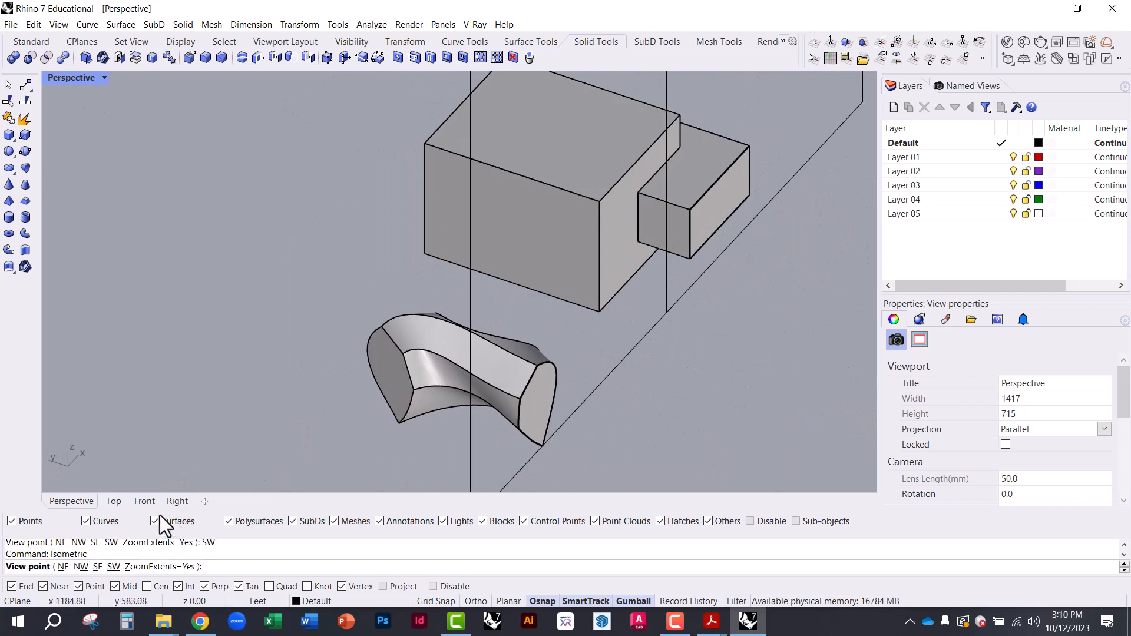
pyautogui.click(81, 568)
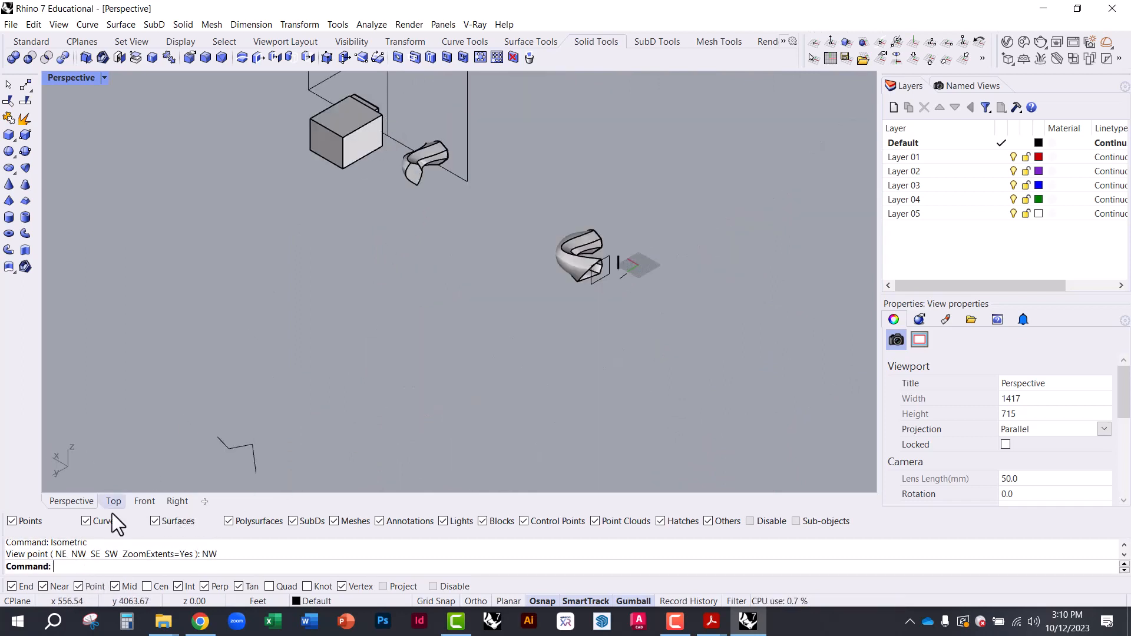
# - Set the view to the SE isometric viewpoint, framing the curved solid and the box solid
pyautogui.press('Return')
pyautogui.click(95, 566)
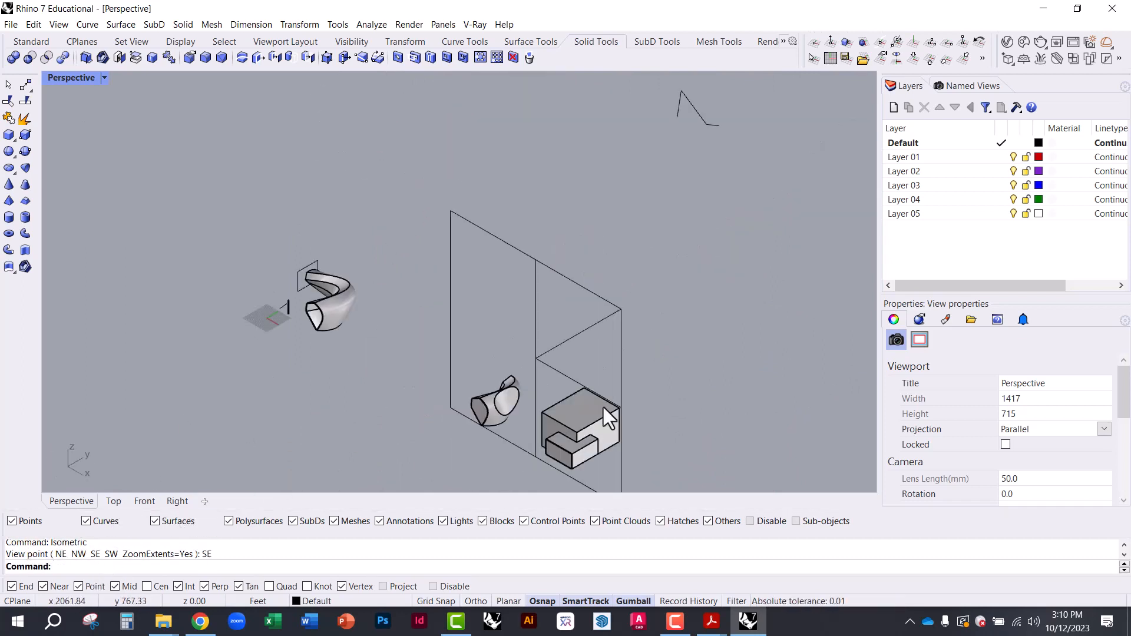
pyautogui.keyDown('shift'); pyautogui.moveTo(606, 395); pyautogui.dragTo(588, 352, button='right'); pyautogui.keyUp('shift')
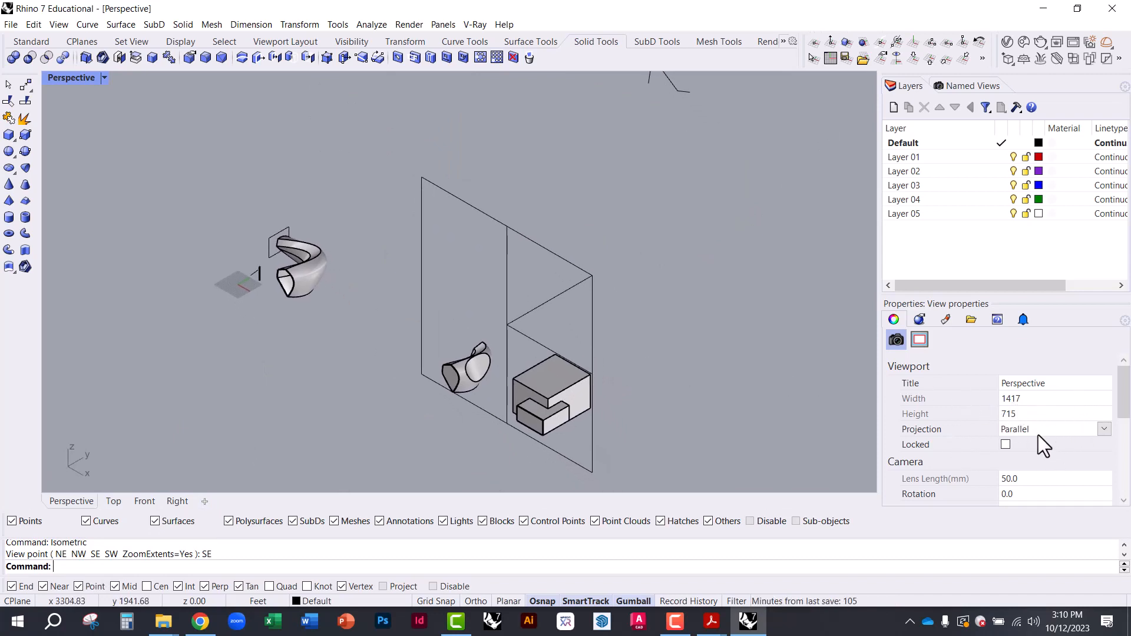
pyautogui.keyDown('shift'); pyautogui.moveTo(554, 423); pyautogui.dragTo(500, 391, button='right'); pyautogui.keyUp('shift')
pyautogui.scroll(2, 500, 390)
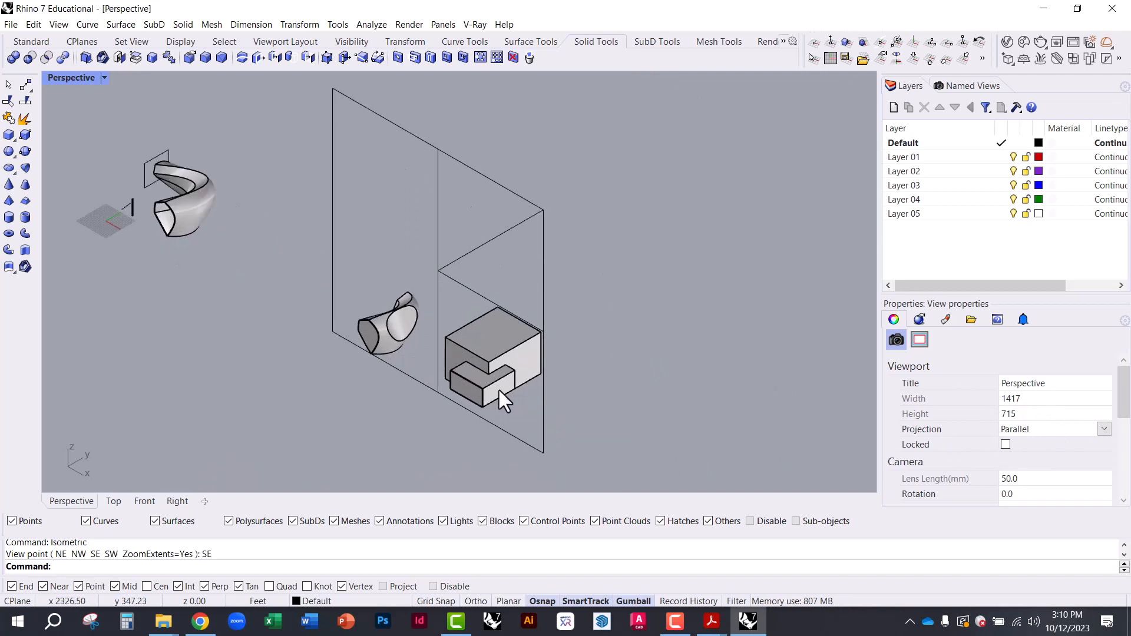
pyautogui.scroll(5, 502, 386)
pyautogui.scroll(5, 512, 369)
pyautogui.scroll(-2, 489, 330)
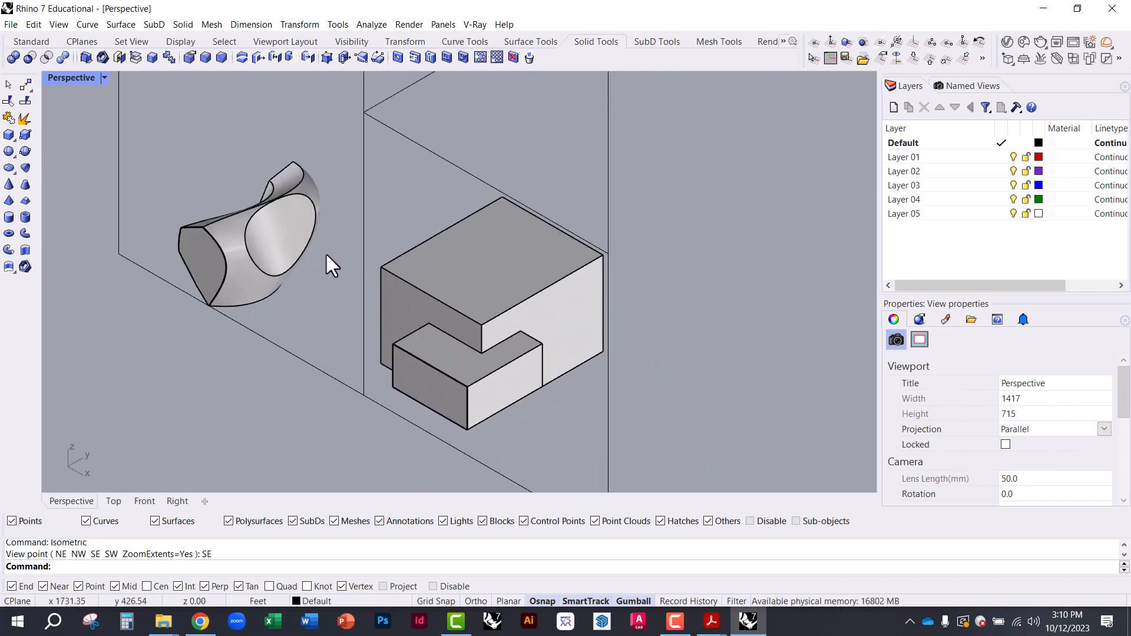
# - Create a Make2D drawing of both closed polysurfaces using View projection, Scene silhouette and Group output, with tangent edges and hidden lines off
pyautogui.moveTo(64, 125); pyautogui.dragTo(702, 455)
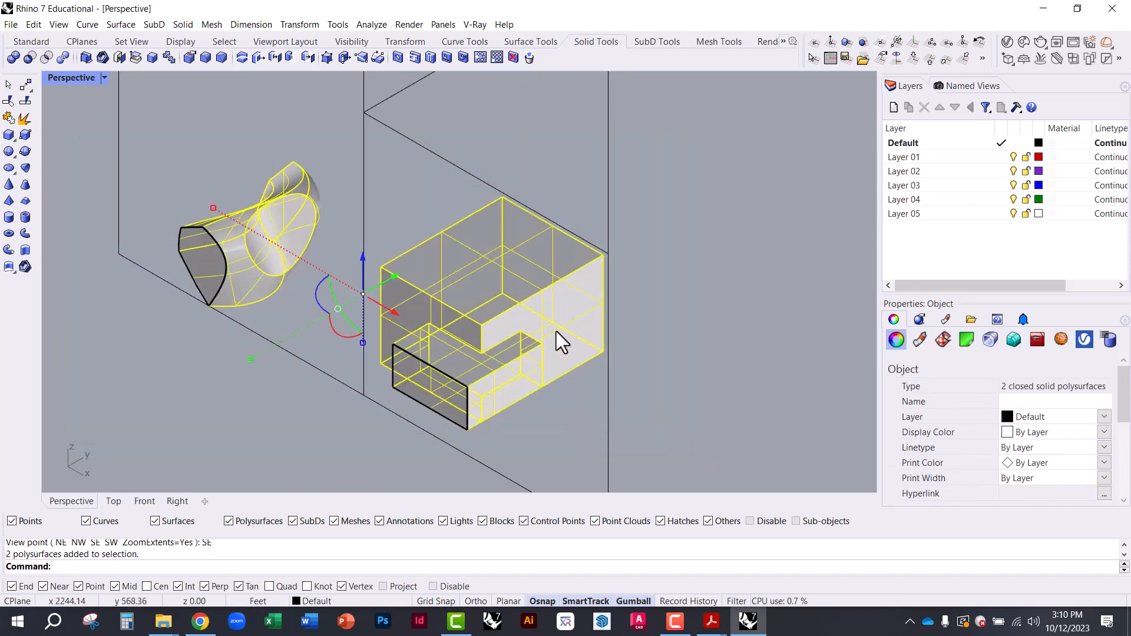
pyautogui.write('Make2D')
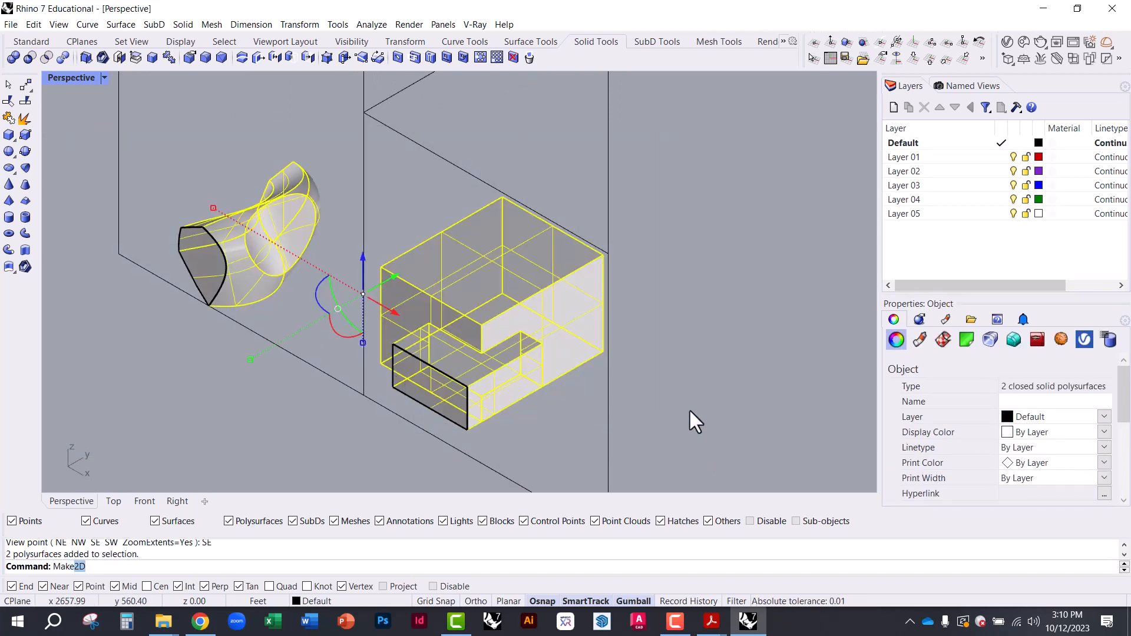
pyautogui.press('Return')
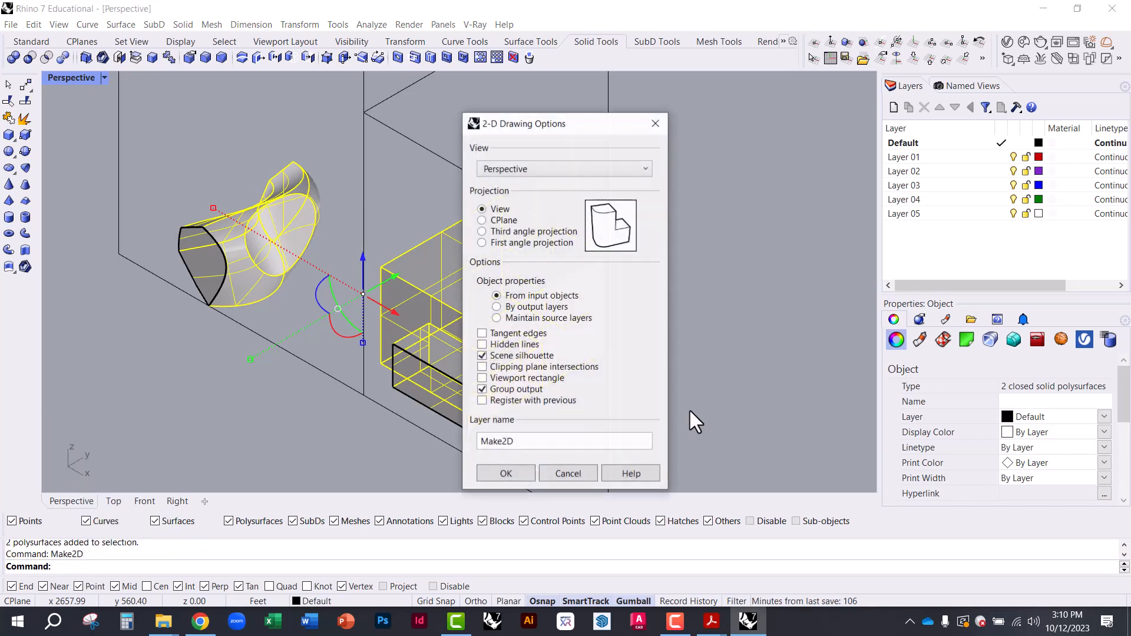
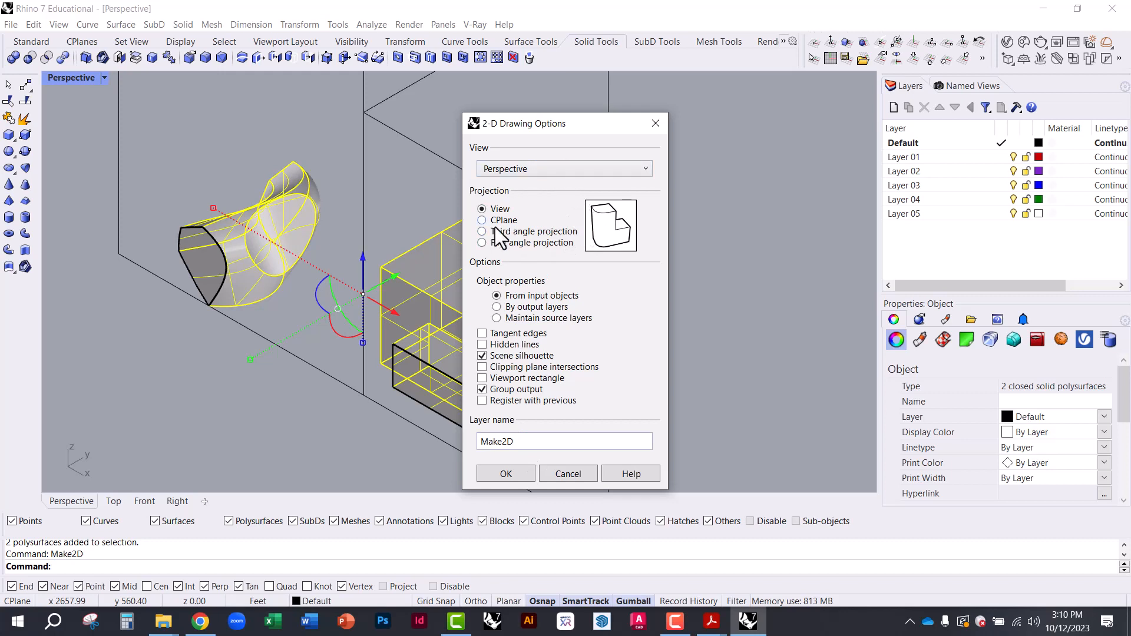
pyautogui.click(483, 334)
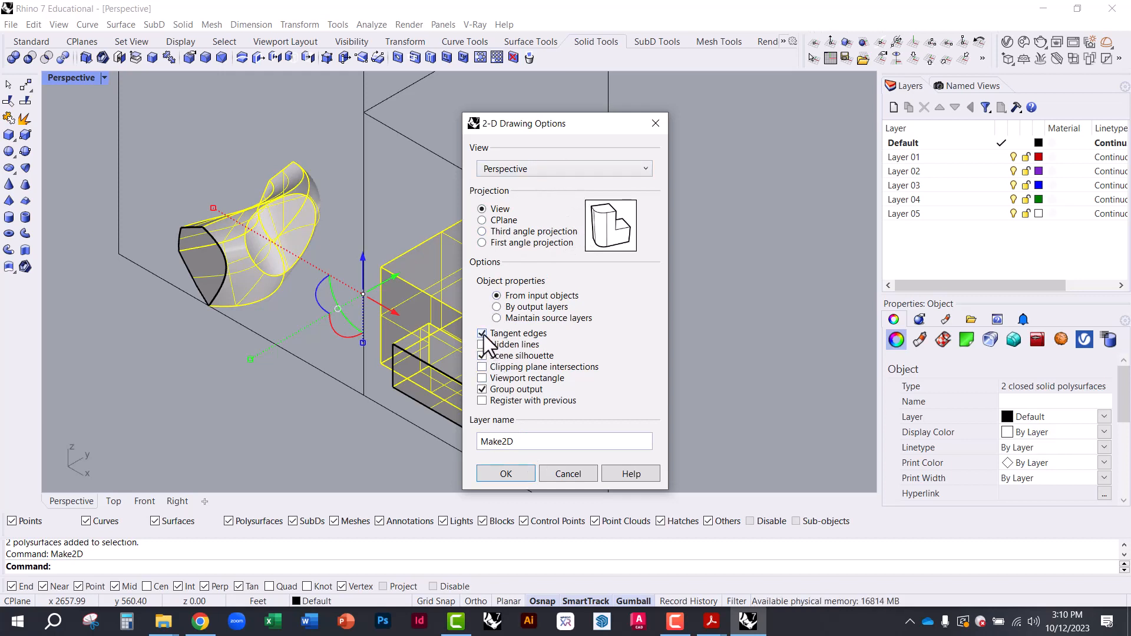
pyautogui.click(483, 334)
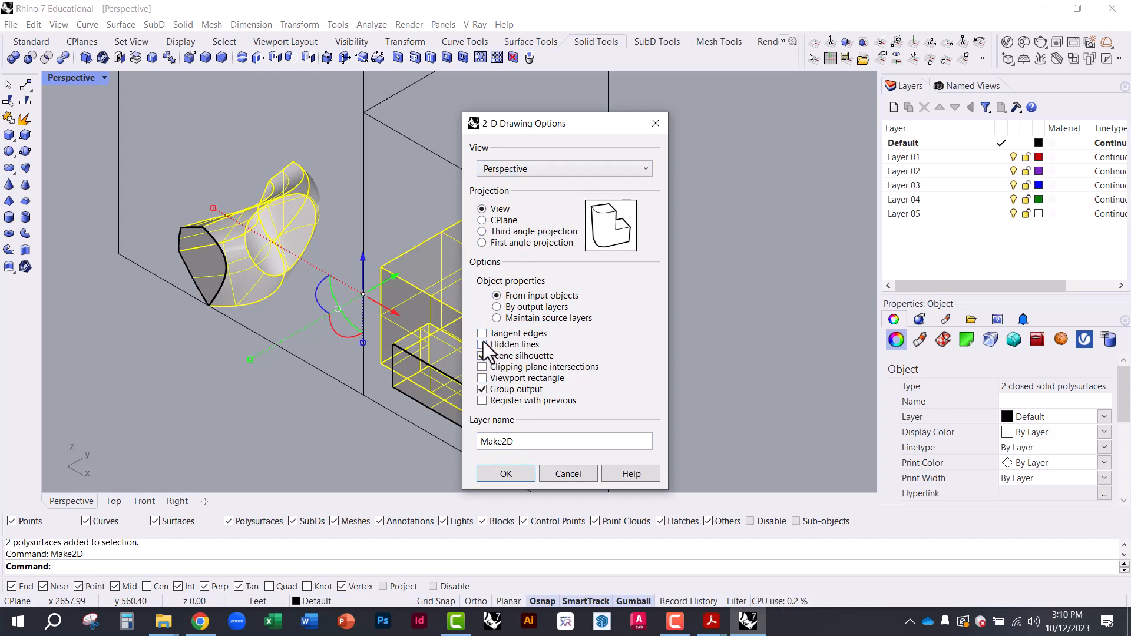
pyautogui.click(483, 345)
pyautogui.click(483, 345)
pyautogui.click(507, 473)
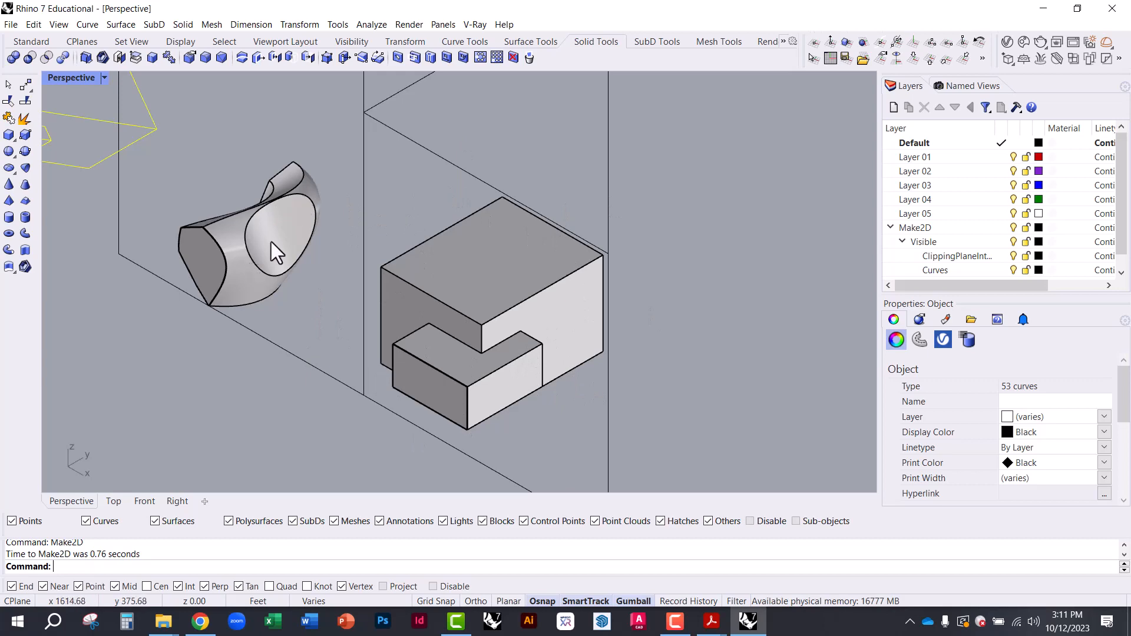
# - Move the generated 2D curves along the Y axis away from the solids and deselect them
pyautogui.scroll(-5, 734, 429)
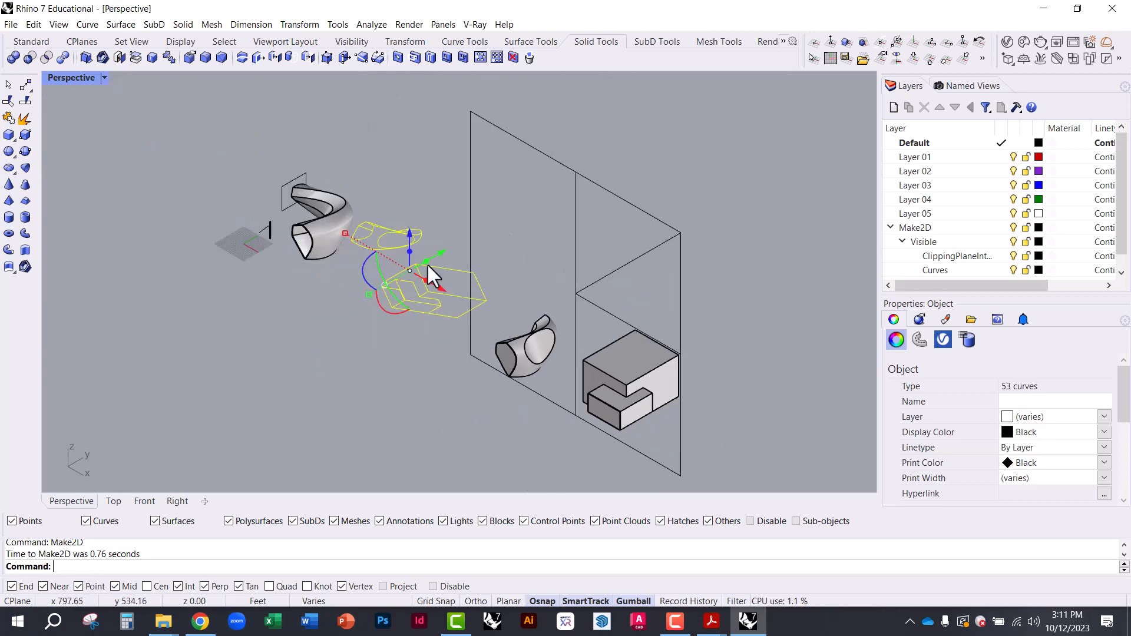
pyautogui.moveTo(363, 323); pyautogui.dragTo(423, 423, button='right')
pyautogui.moveTo(479, 345); pyautogui.dragTo(464, 254)
pyautogui.click(348, 282)
# - Inspect the 2D linework up close and select the box drawing to check how its curves are grouped
pyautogui.scroll(8, 423, 254)
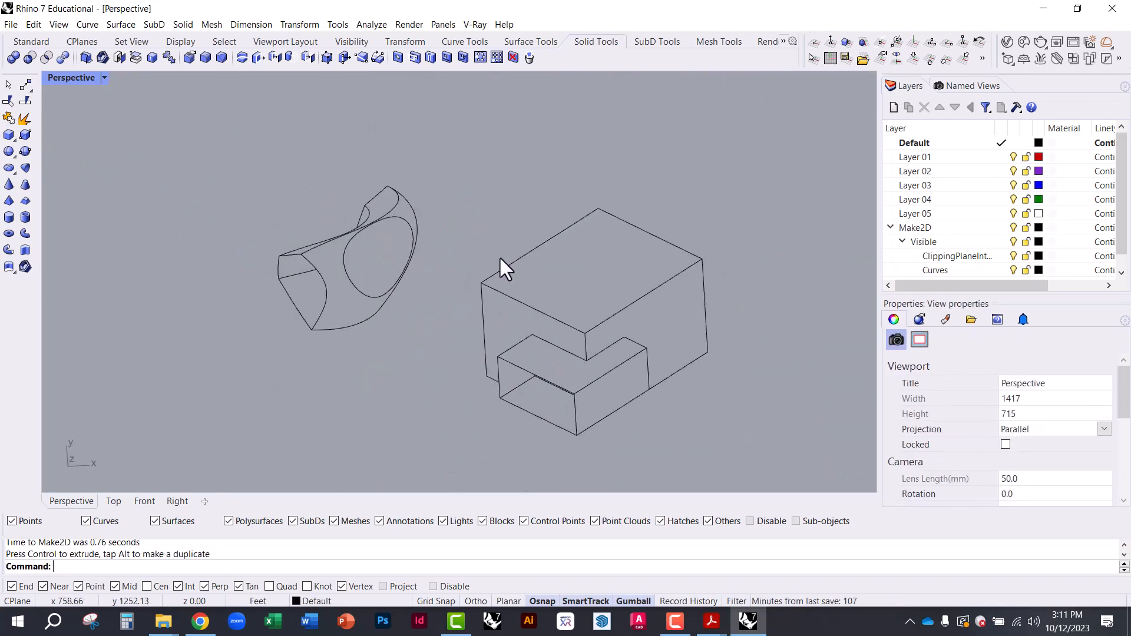
pyautogui.moveTo(461, 269); pyautogui.dragTo(521, 301, button='right')
pyautogui.click(599, 317)
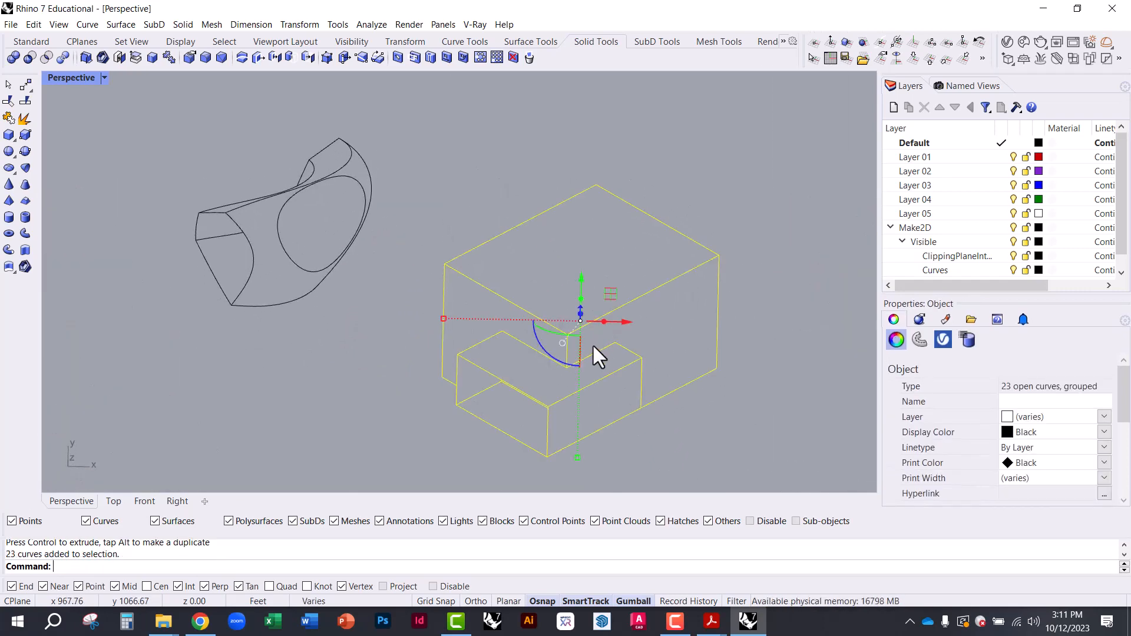
pyautogui.click(537, 261)
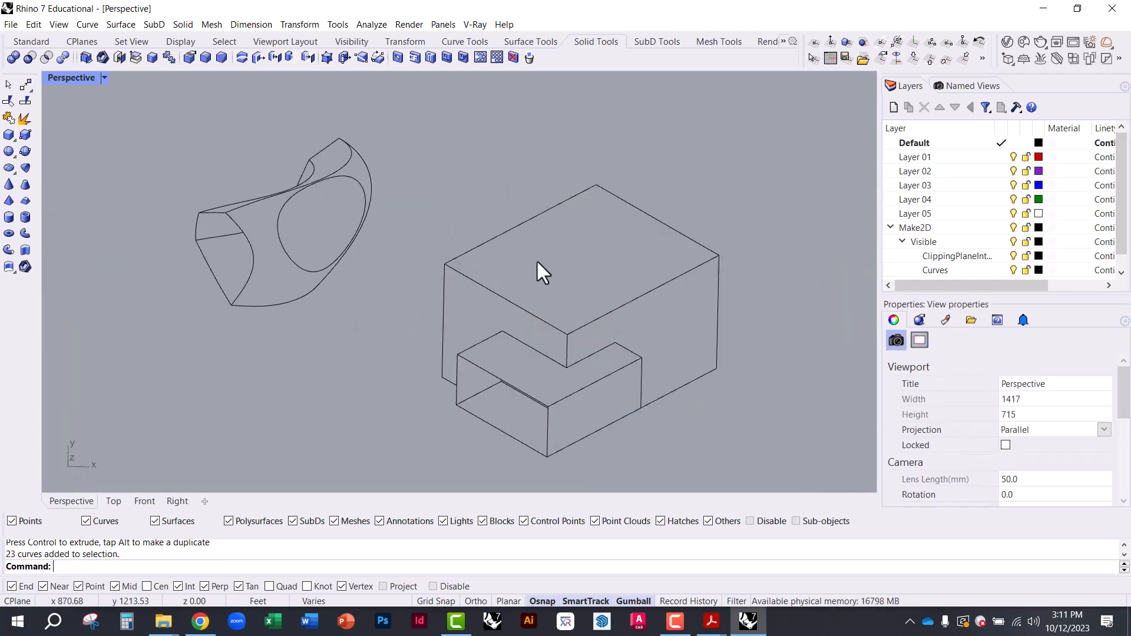
# - Switch to the Top view, set its display mode to Shaded and frame the 2D drawings
pyautogui.doubleClick(66, 77)
pyautogui.doubleClick(68, 80)
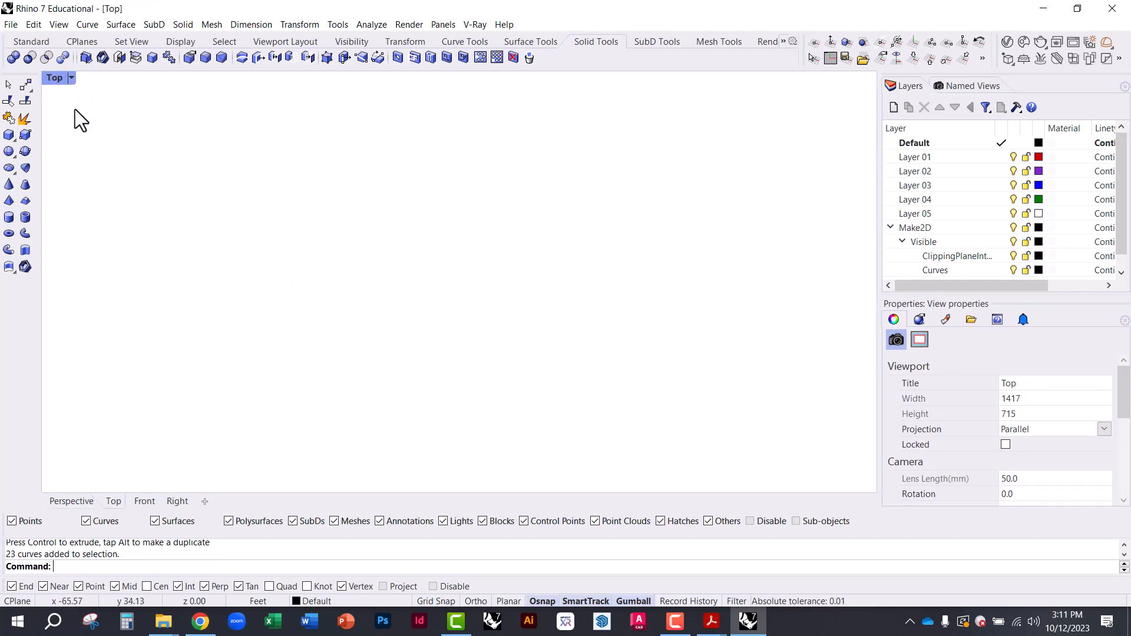
pyautogui.click(53, 79)
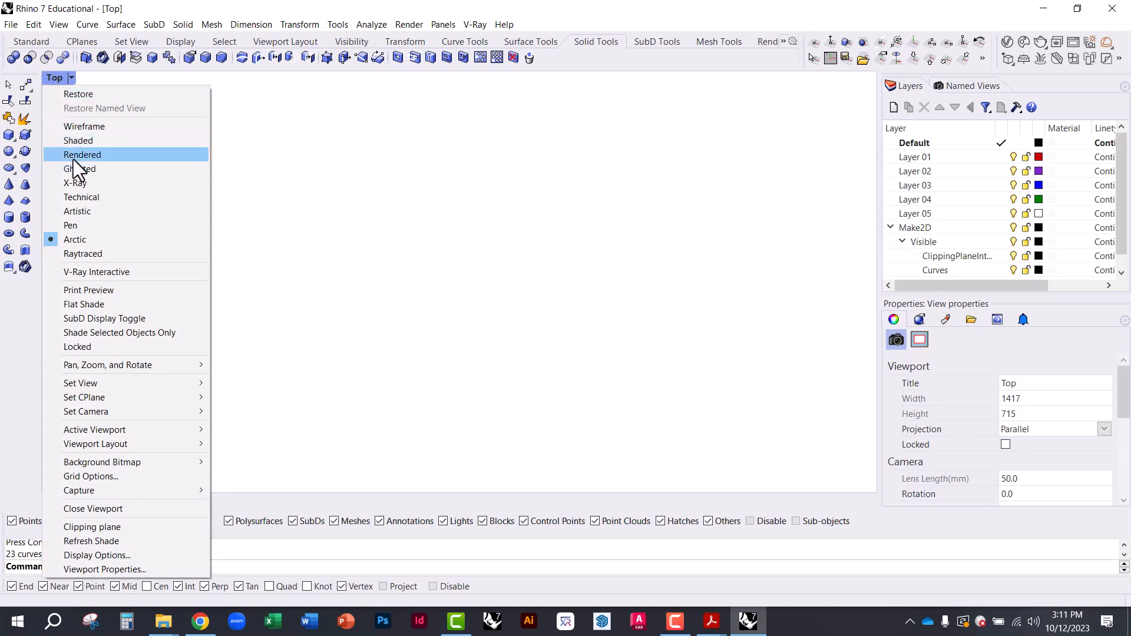
pyautogui.click(70, 140)
pyautogui.scroll(-8, 350, 257)
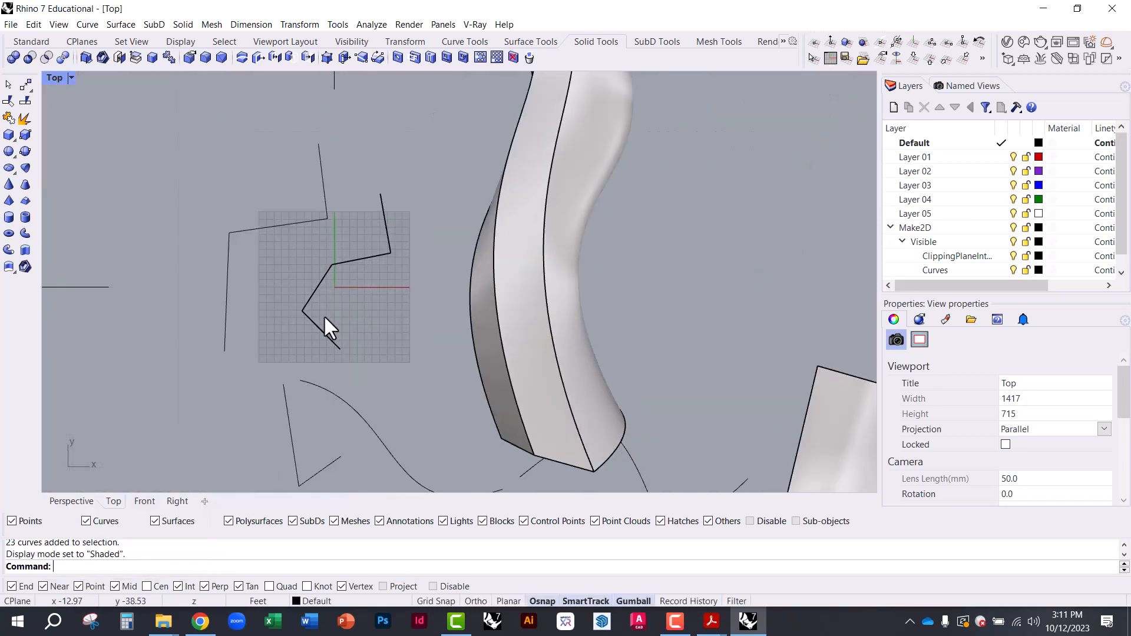
pyautogui.scroll(-3, 352, 330)
pyautogui.scroll(6, 416, 194)
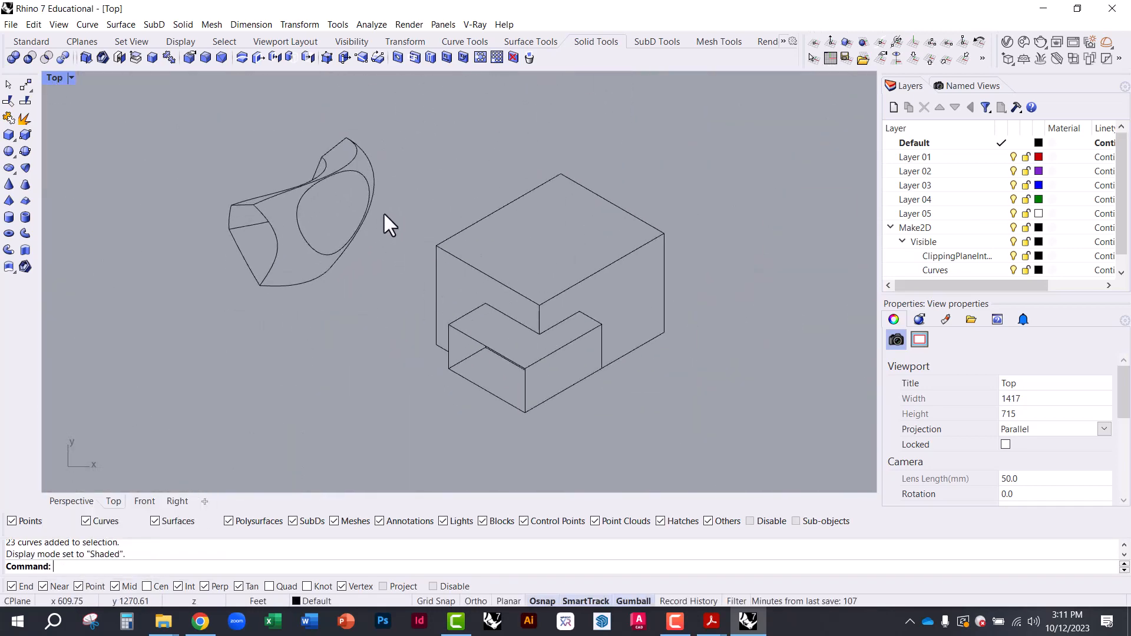
pyautogui.moveTo(487, 295); pyautogui.dragTo(415, 319, button='right')
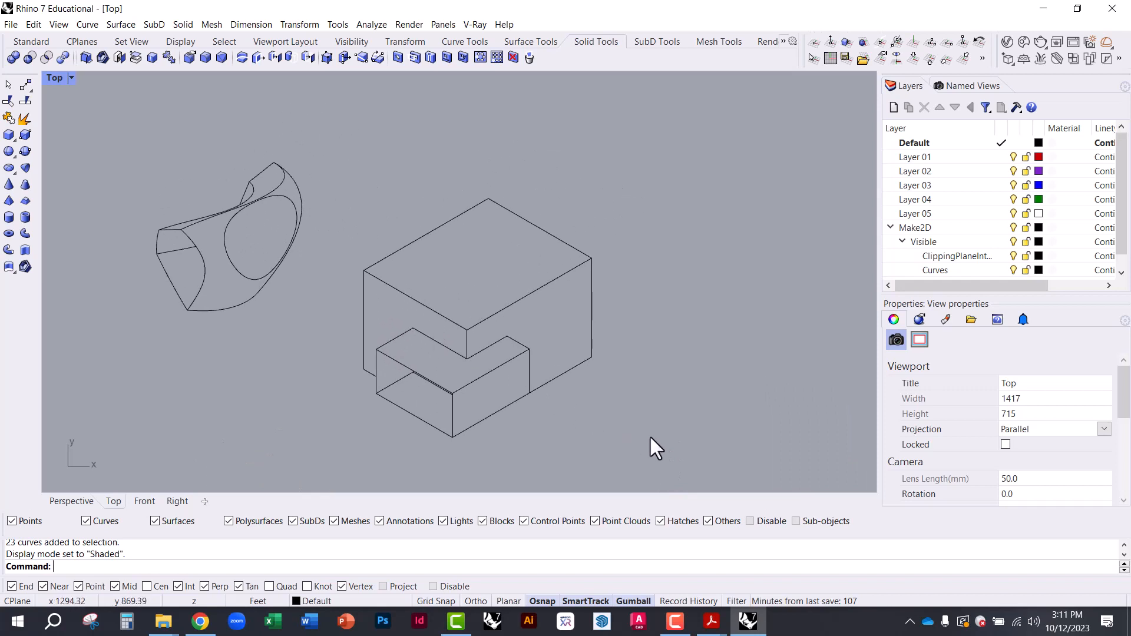
pyautogui.click(508, 361)
pyautogui.click(571, 409)
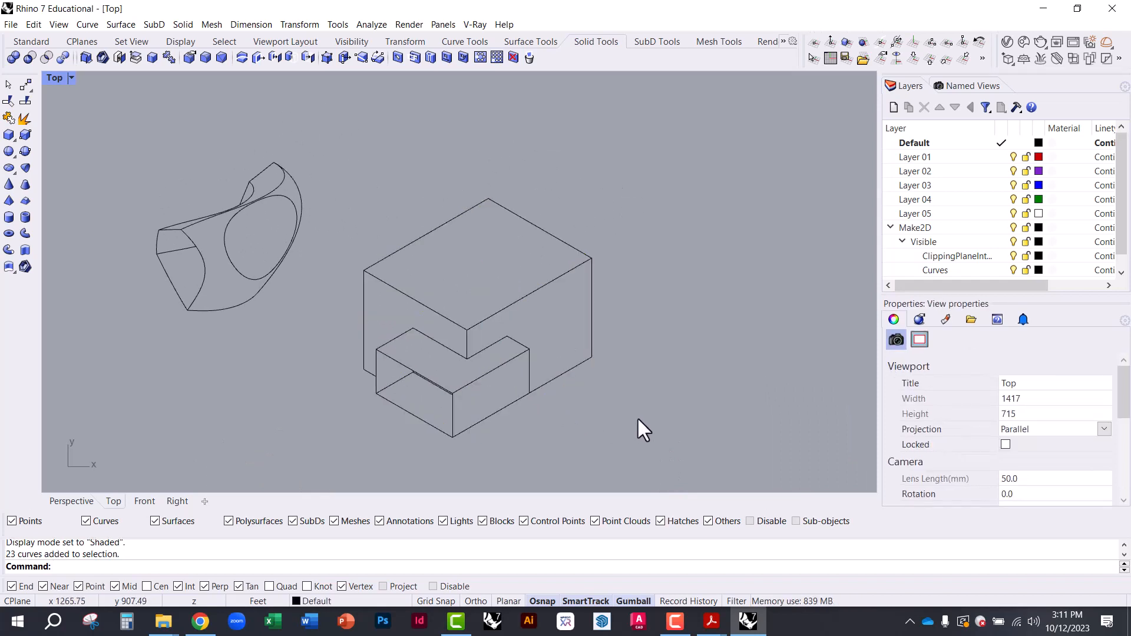
pyautogui.moveTo(667, 440); pyautogui.dragTo(154, 128)
pyautogui.write('Ex')
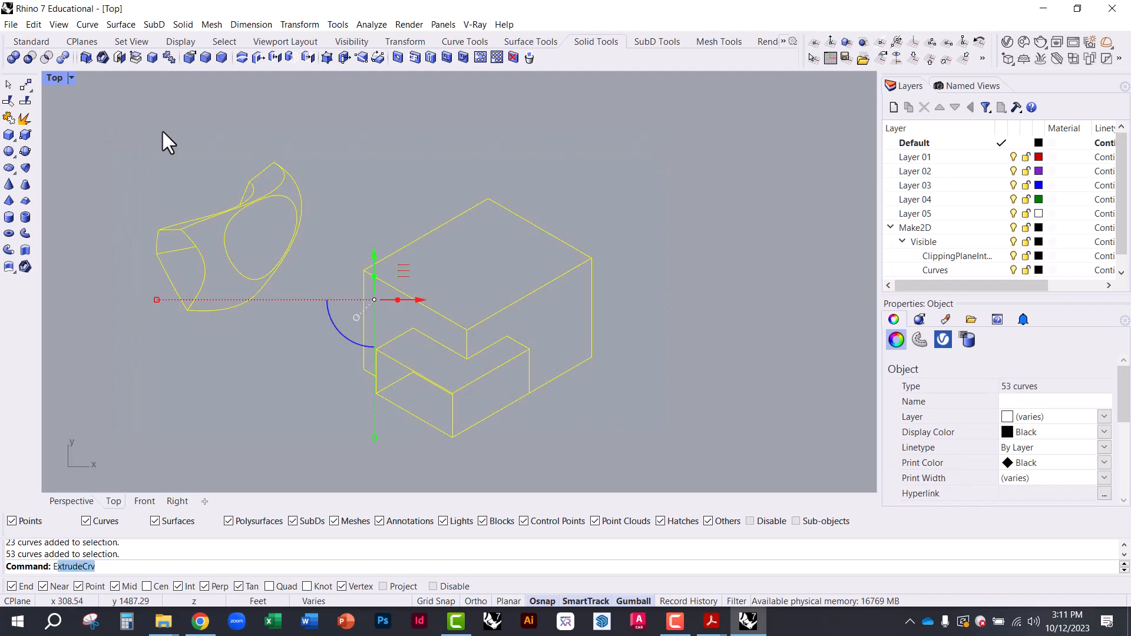
pyautogui.write('port')
pyautogui.press('Return')
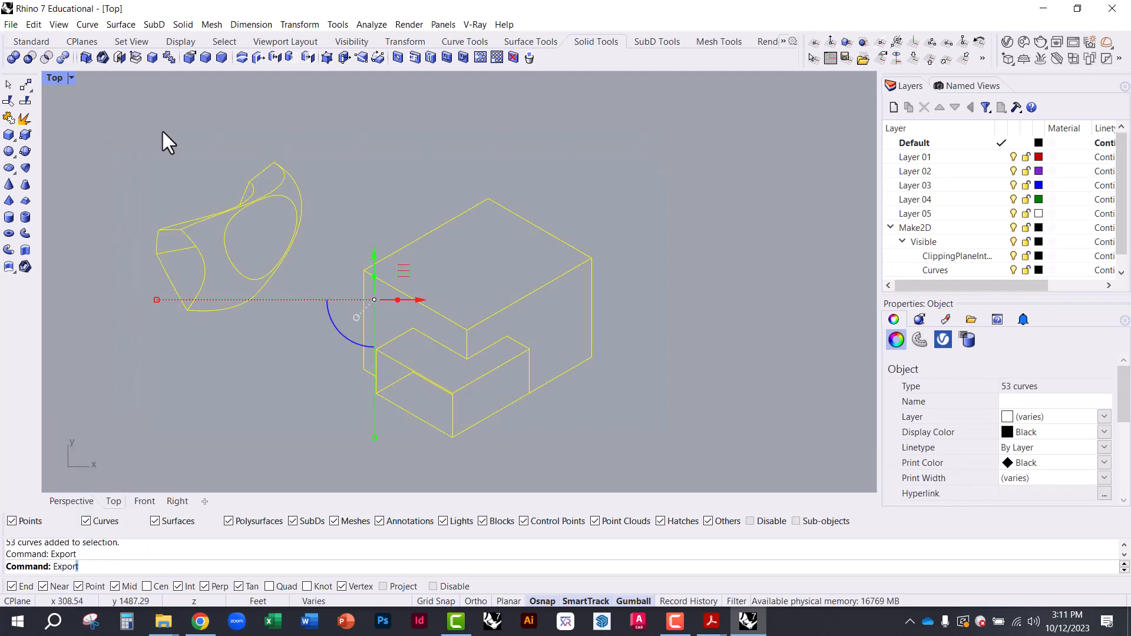
pyautogui.press('Escape')
pyautogui.press('Escape')
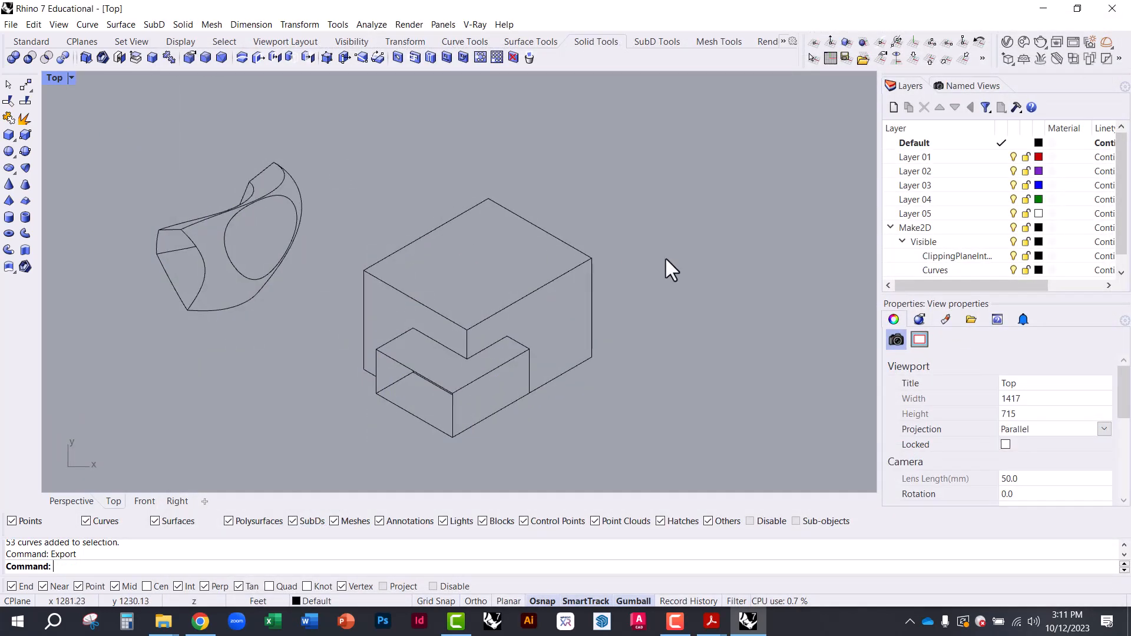
# - Set the color of the SceneSilhouetteCurves sublayer under Make2D to cyan, #00DBFF
pyautogui.scroll(-1, 936, 260)
pyautogui.click(910, 214)
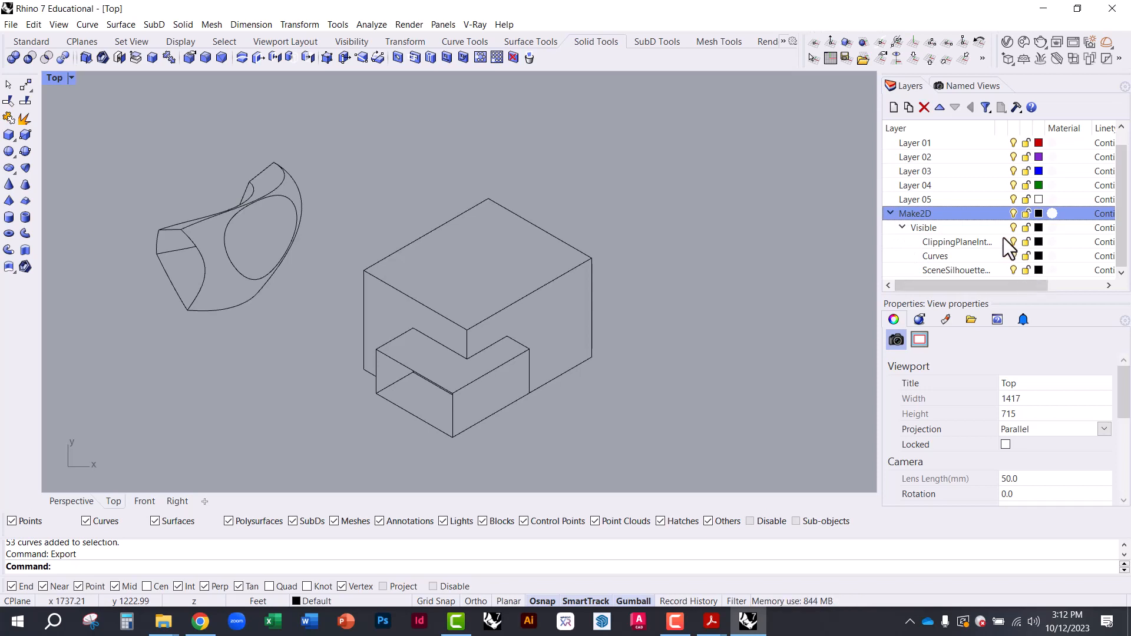
pyautogui.click(971, 270)
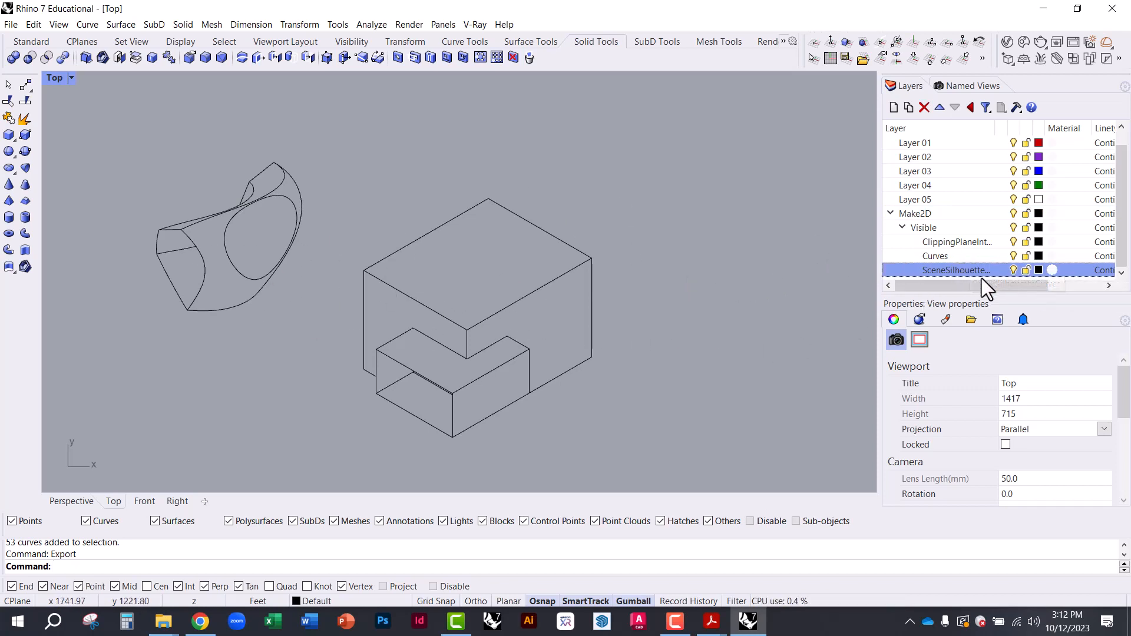
pyautogui.click(1039, 270)
pyautogui.click(454, 268)
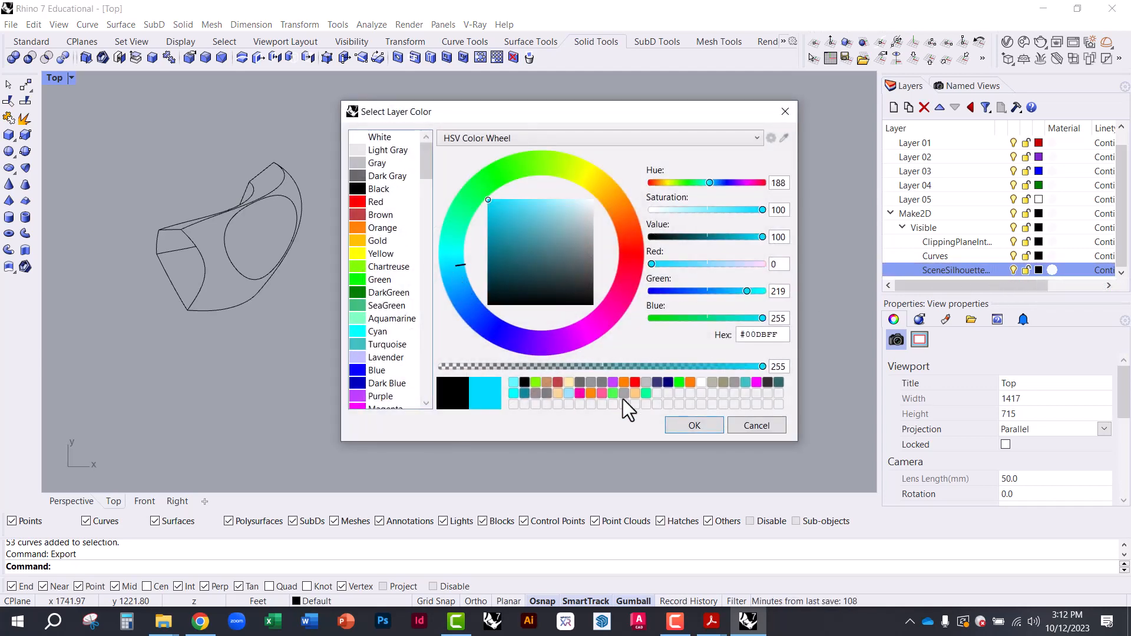
pyautogui.click(686, 423)
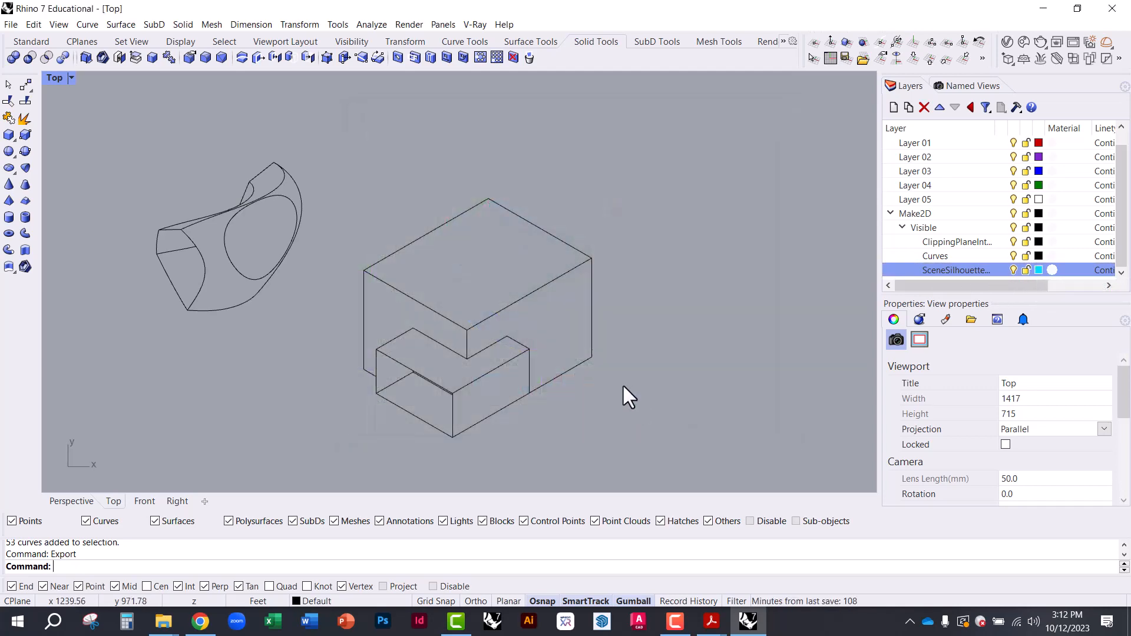
# - Hide the Curves and ClippingPlaneIntersections sublayers and toggle the SceneSilhouetteCurves sublayer to check which linework it holds
pyautogui.click(1015, 256)
pyautogui.click(1014, 242)
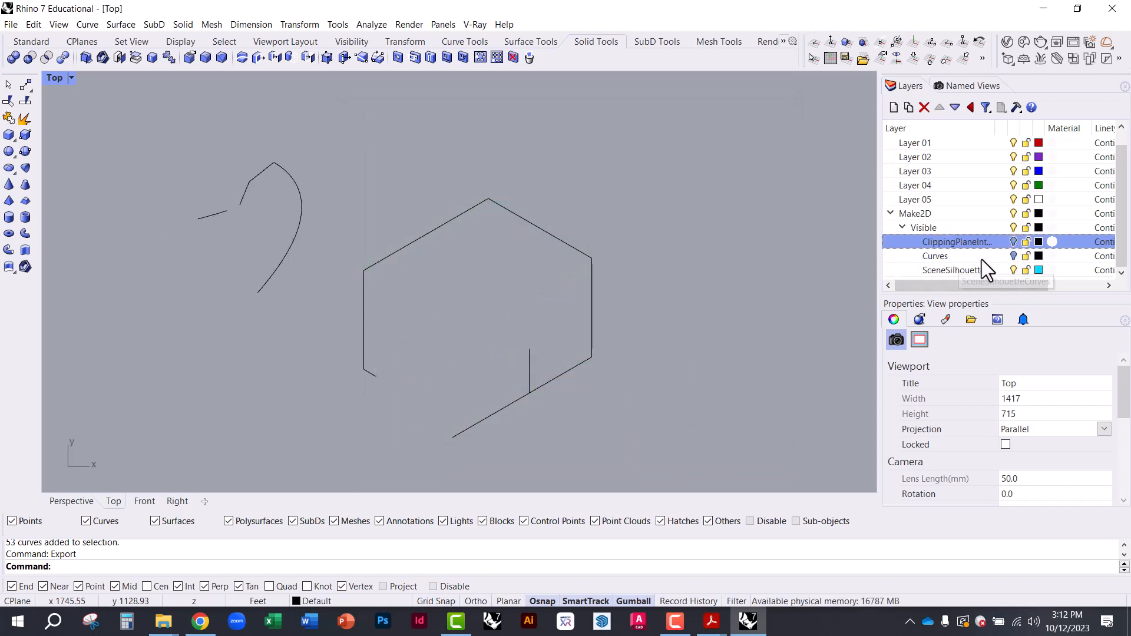
pyautogui.click(1013, 272)
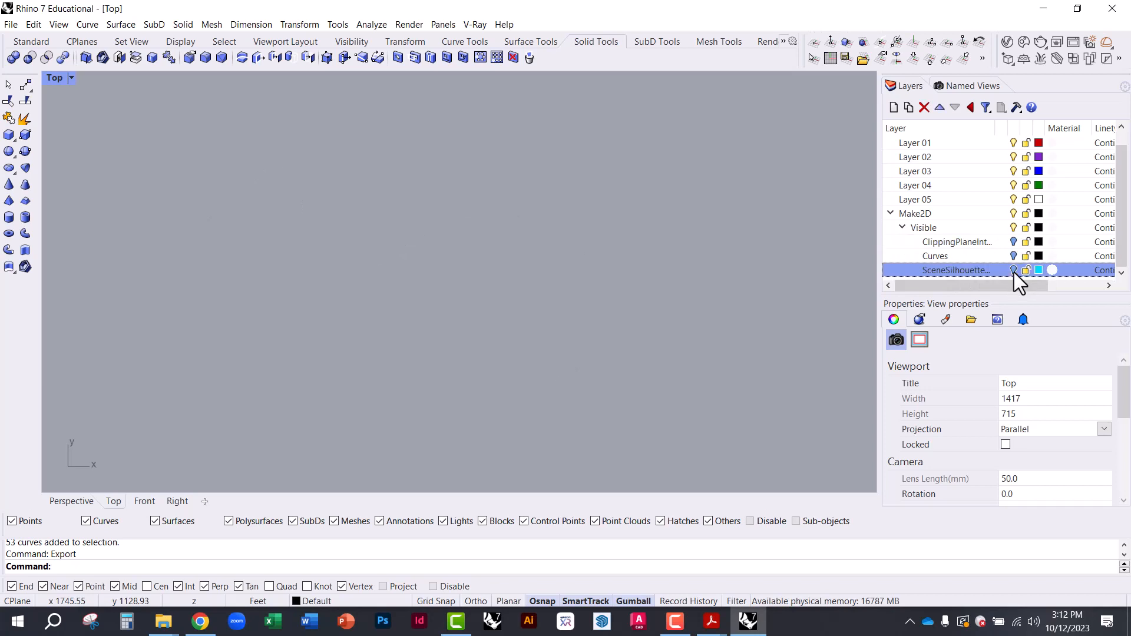
# - Select all objects on the SceneSilhouetteCurves layer, set their display color to By Layer and deselect them
pyautogui.rightClick(975, 270)
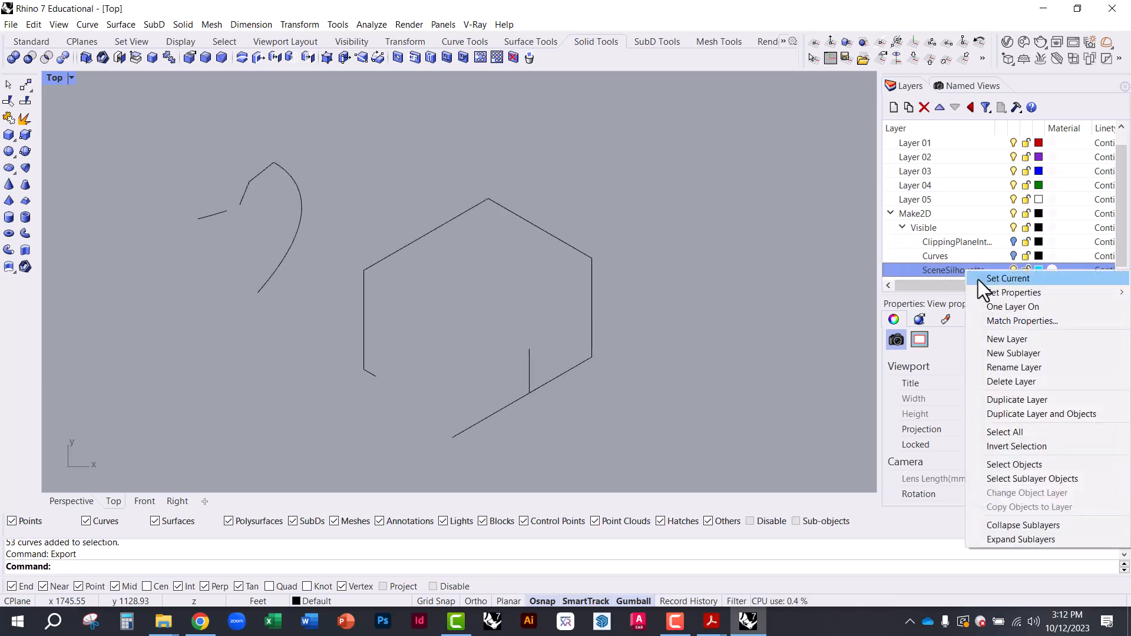
pyautogui.click(1008, 463)
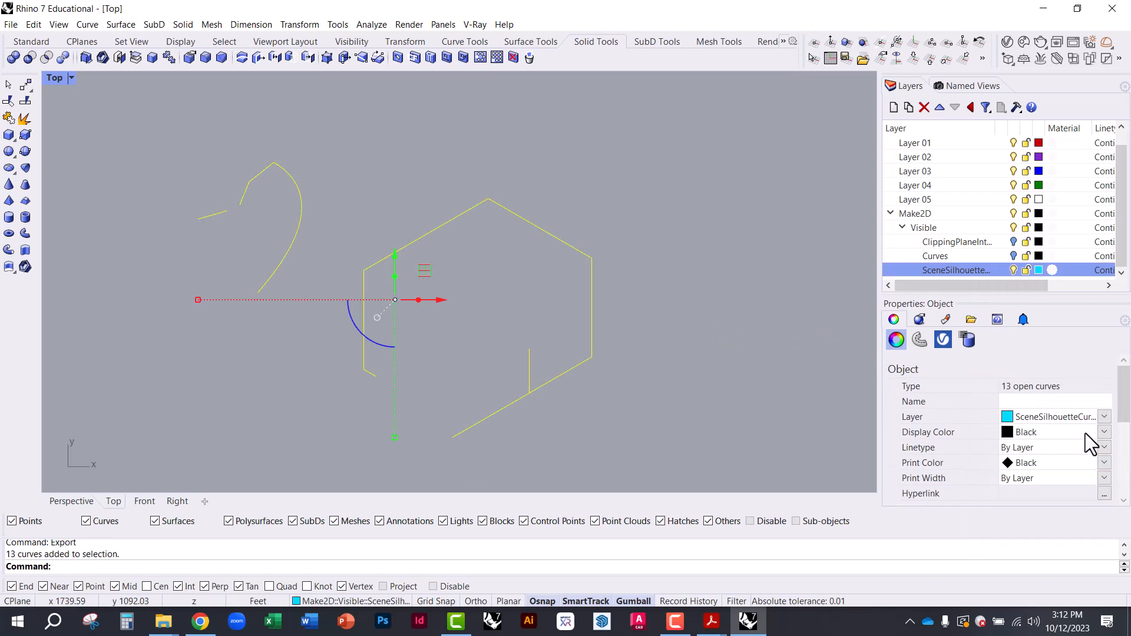
pyautogui.click(1102, 434)
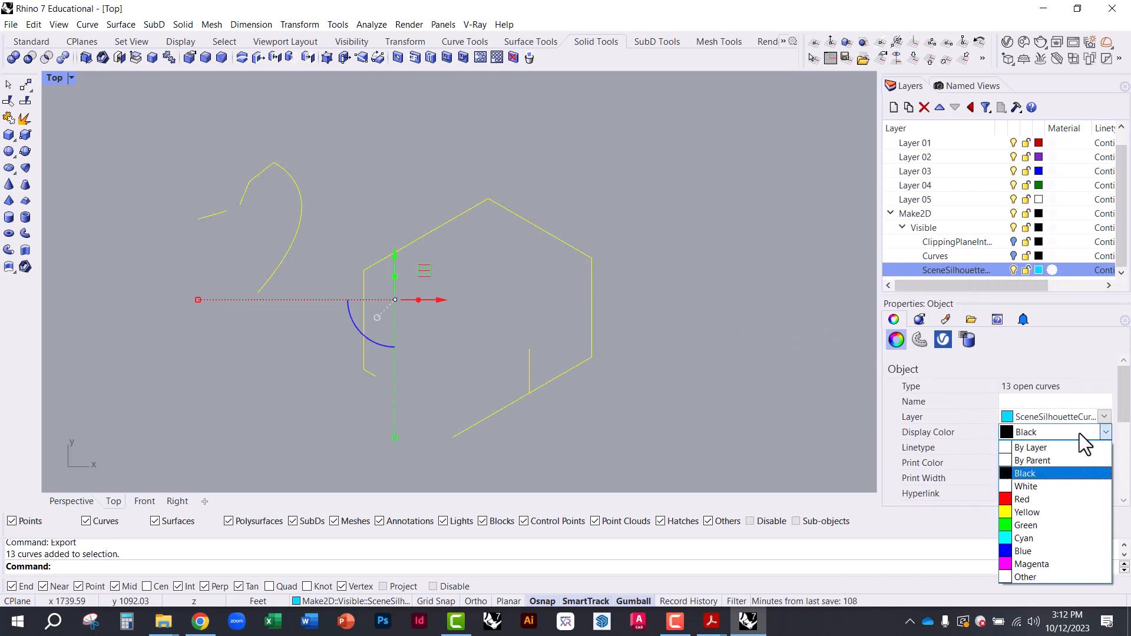
pyautogui.click(1052, 445)
pyautogui.press('Escape')
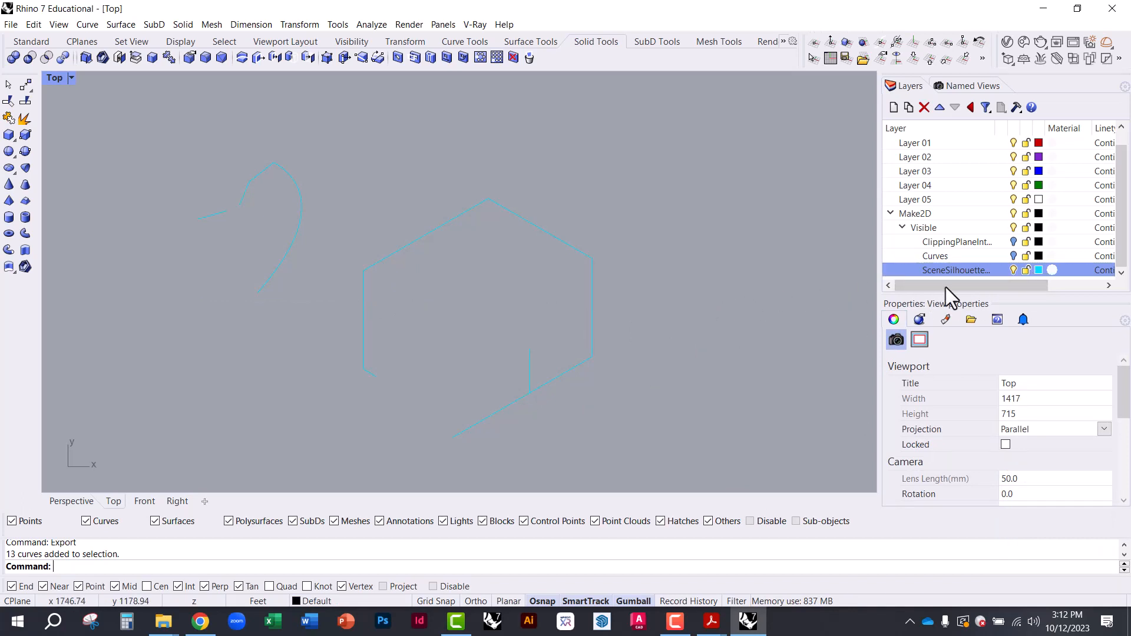
# - Turn the Curves and ClippingPlaneIntersections sublayers back on and set the ClippingPlaneIntersections layer color to red
pyautogui.click(1014, 256)
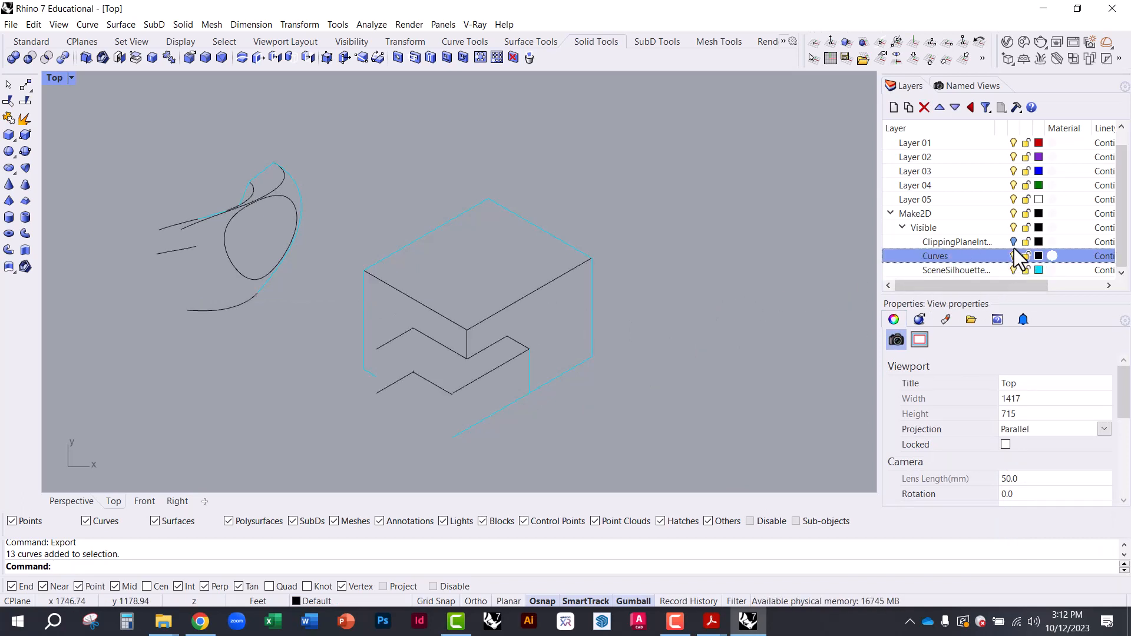
pyautogui.click(1013, 242)
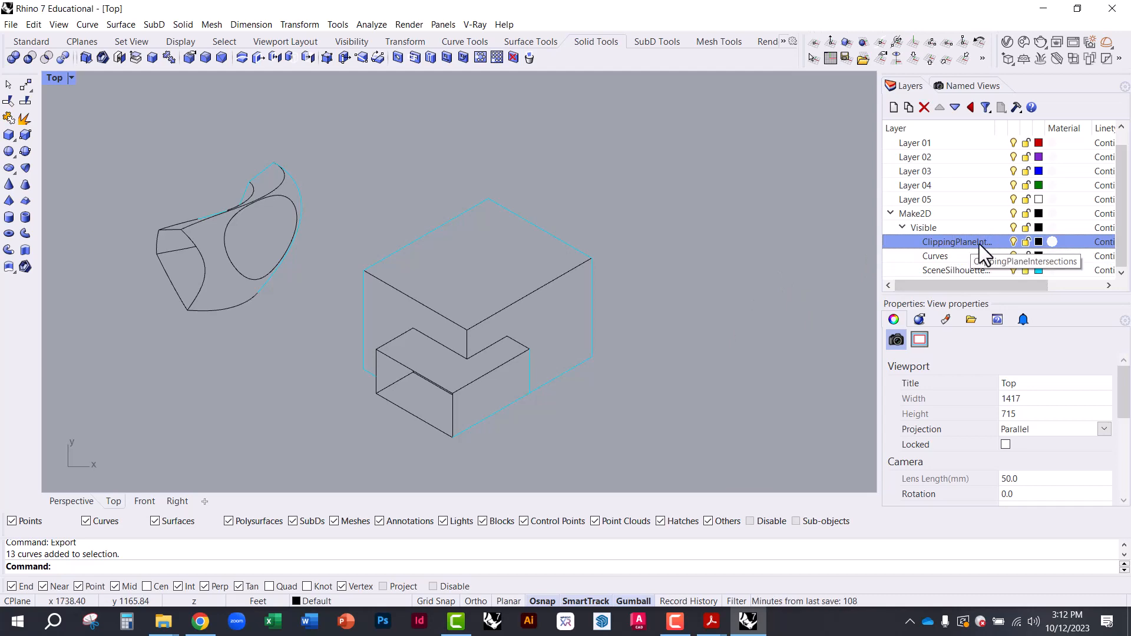
pyautogui.click(1039, 242)
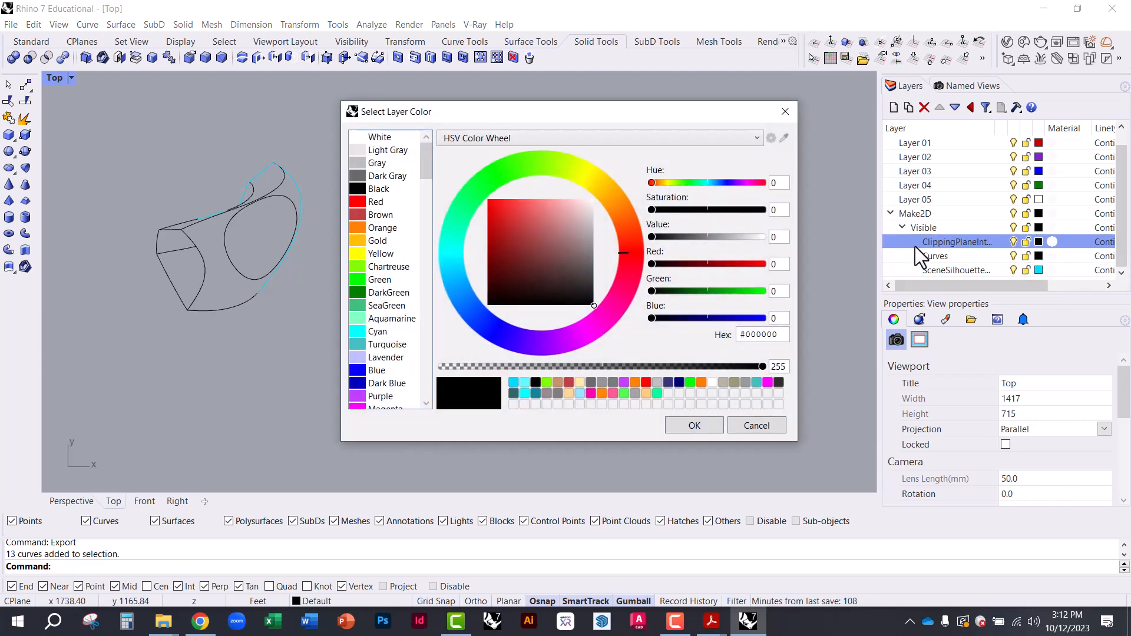
pyautogui.click(632, 263)
pyautogui.moveTo(566, 243); pyautogui.dragTo(485, 183)
pyautogui.click(685, 427)
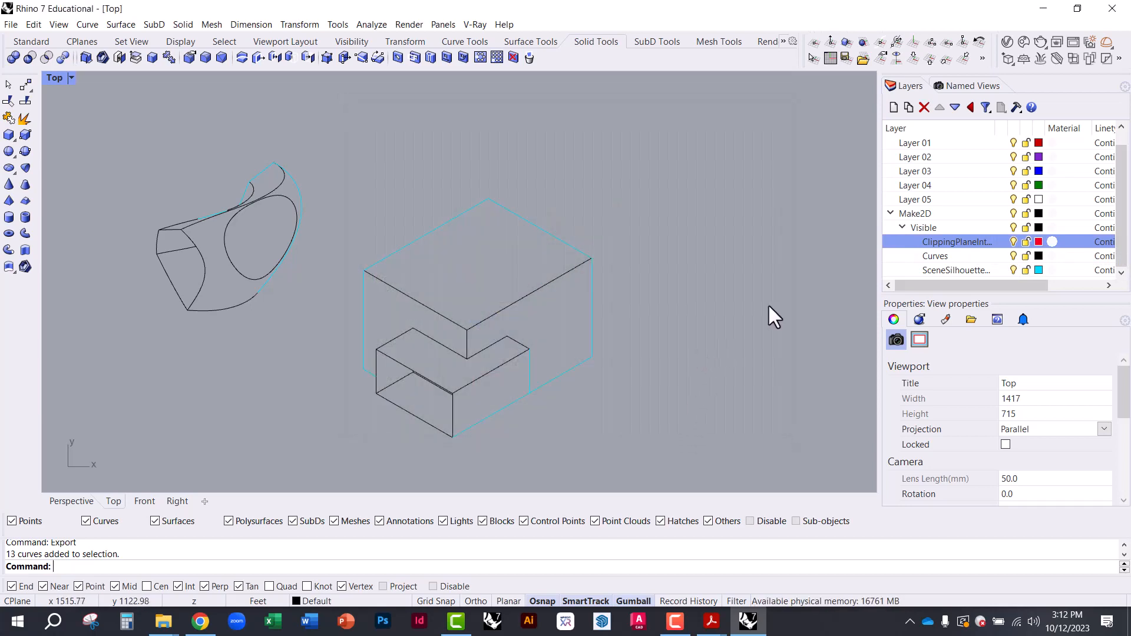
# - Select all objects on the ClippingPlaneIntersections layer, set their display color to By Layer and deselect them
pyautogui.rightClick(949, 245)
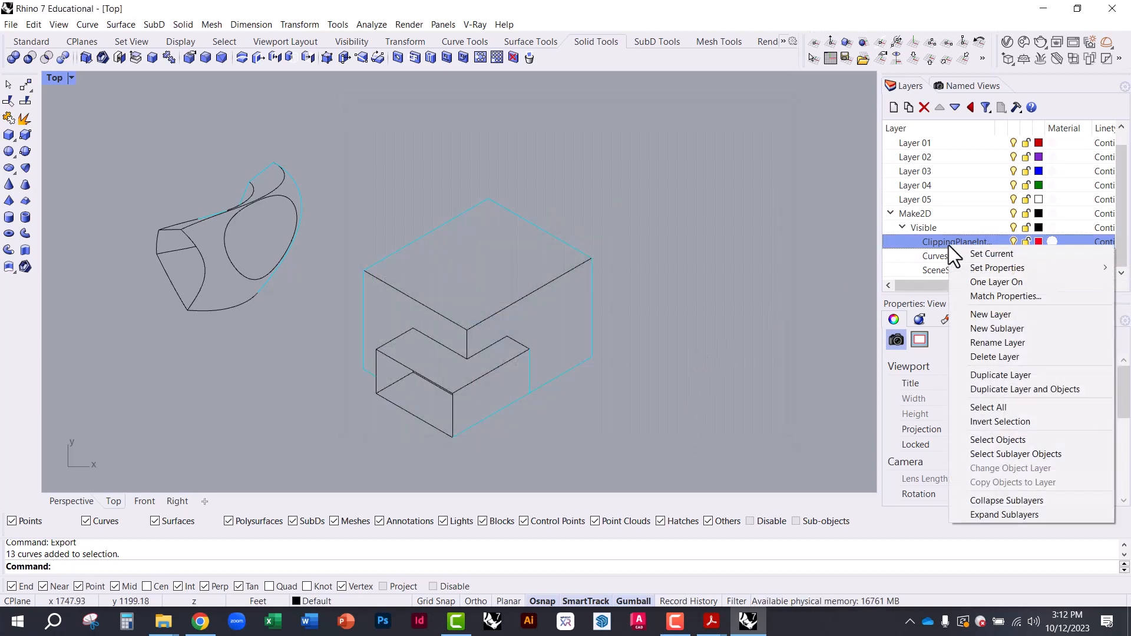
pyautogui.click(1006, 439)
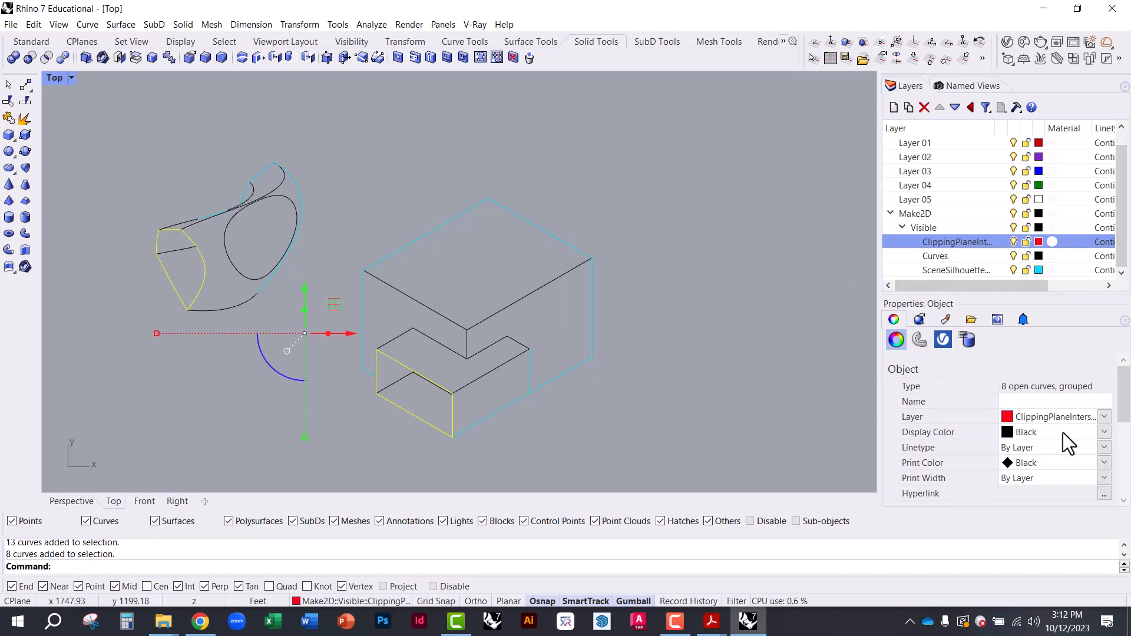
pyautogui.click(1063, 433)
pyautogui.click(1059, 447)
pyautogui.click(623, 334)
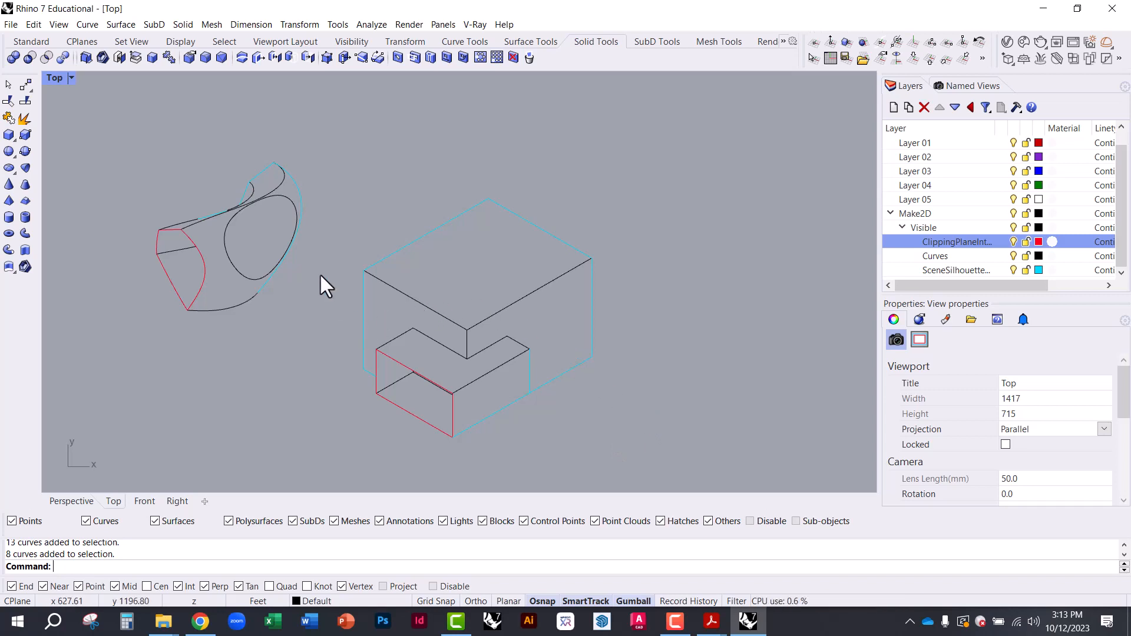
pyautogui.click(390, 256)
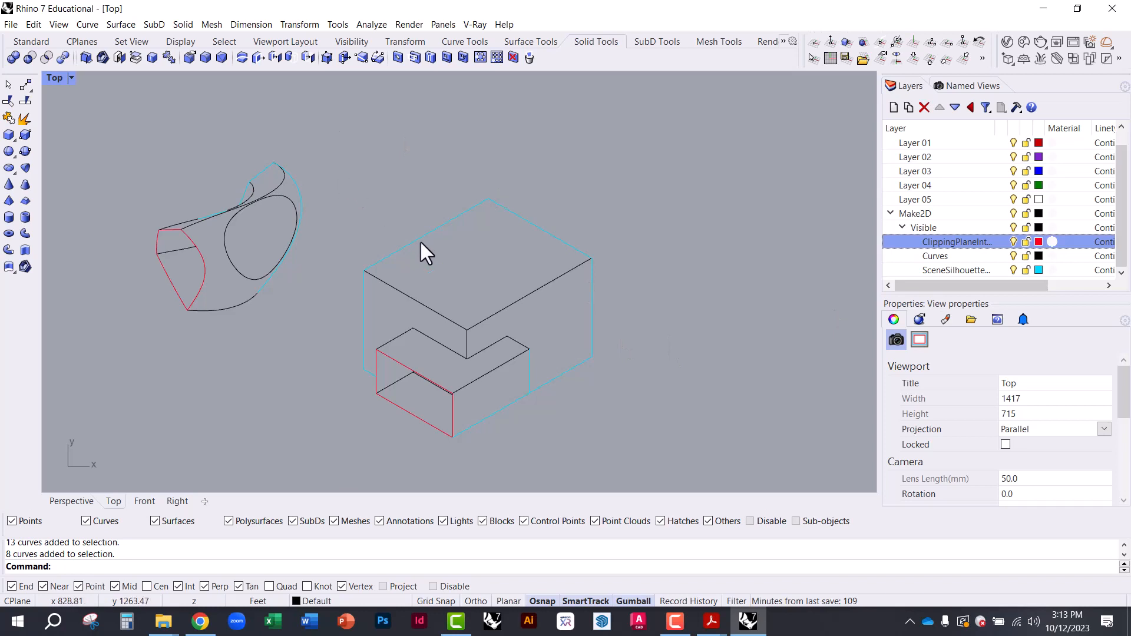
# - Select all the 2D linework, start the Export command and choose the Downloads folder as the destination
pyautogui.moveTo(164, 136); pyautogui.dragTo(748, 475)
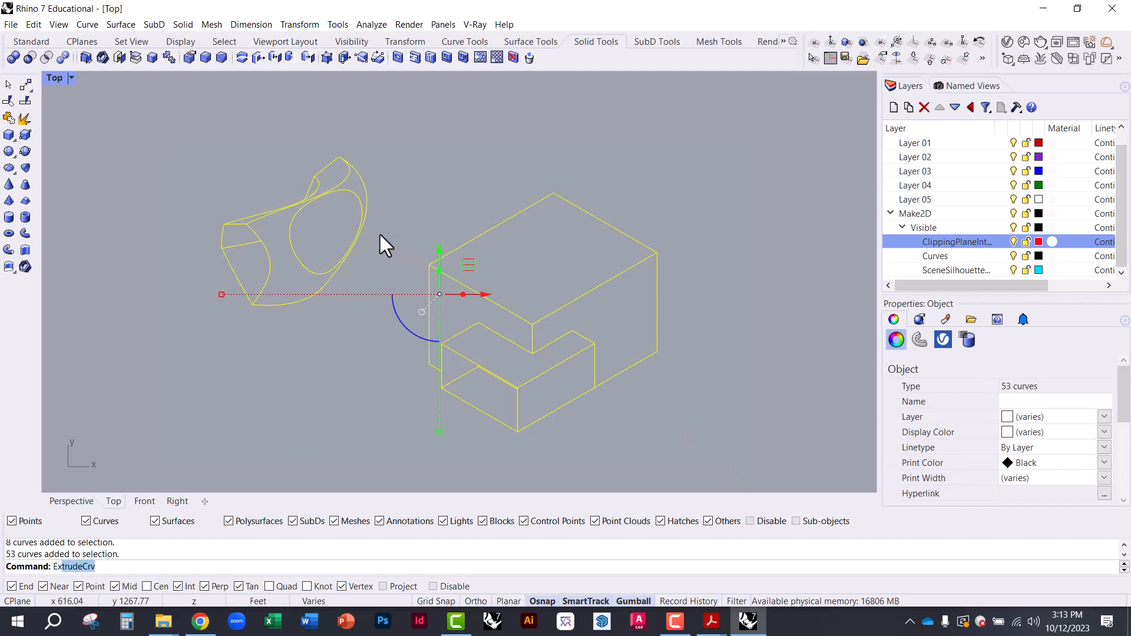
pyautogui.write('port')
pyautogui.press('Return')
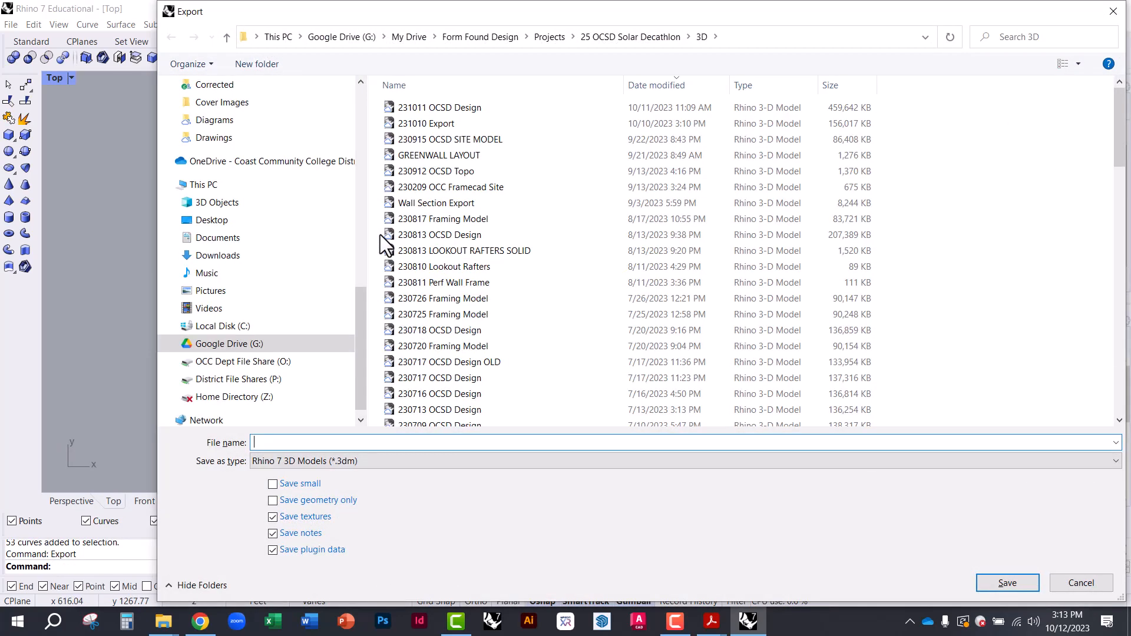
pyautogui.scroll(2, 277, 154)
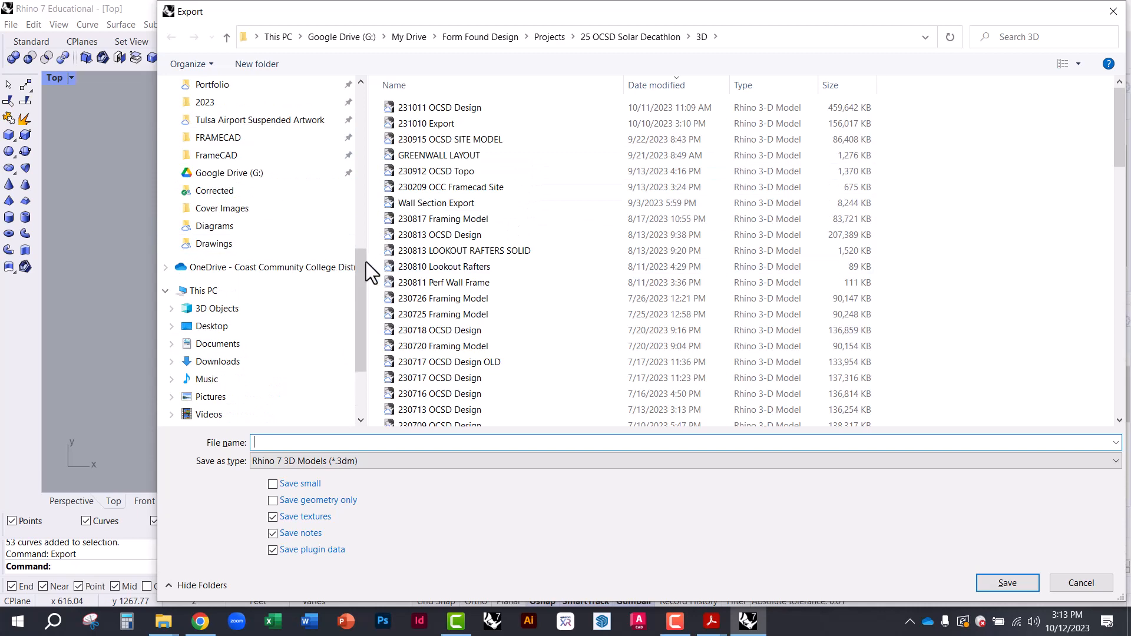
pyautogui.moveTo(362, 261); pyautogui.dragTo(322, 104)
pyautogui.click(227, 131)
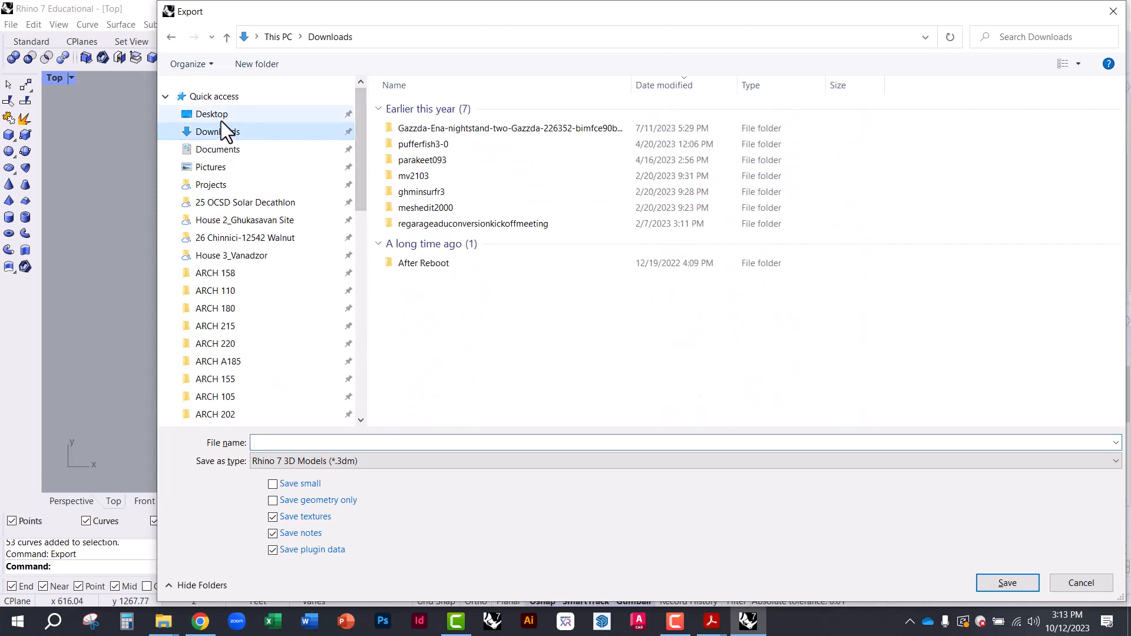
# - Export the selected curves as an Adobe Illustrator file named test, using a snapshot of the current view and RGB color, and deselect them
pyautogui.click(317, 442)
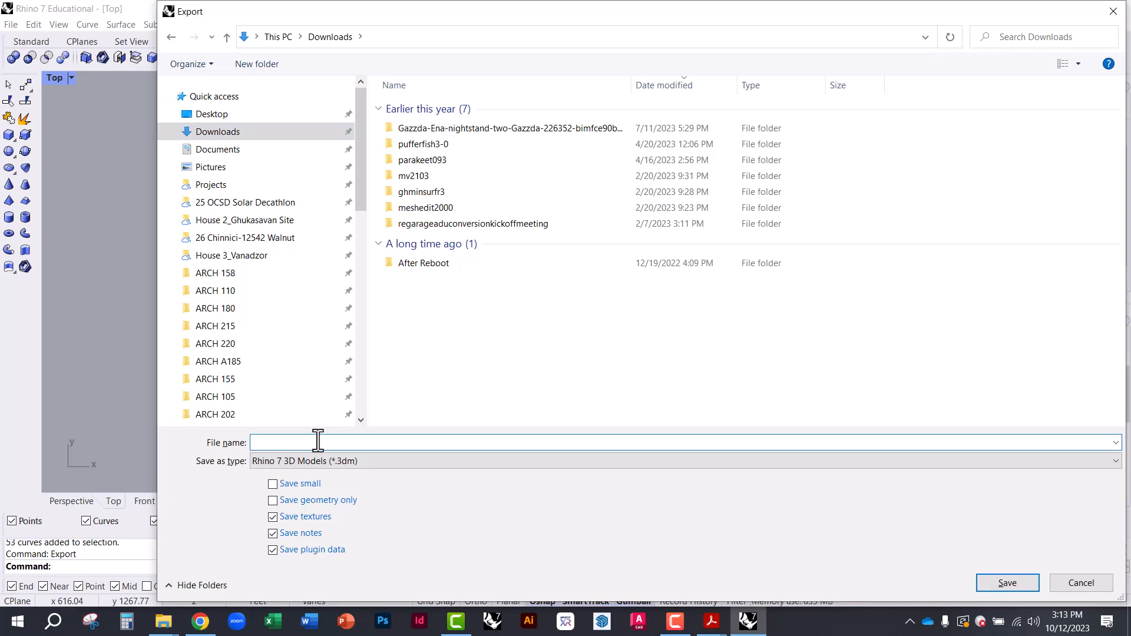
pyautogui.write('test')
pyautogui.click(326, 461)
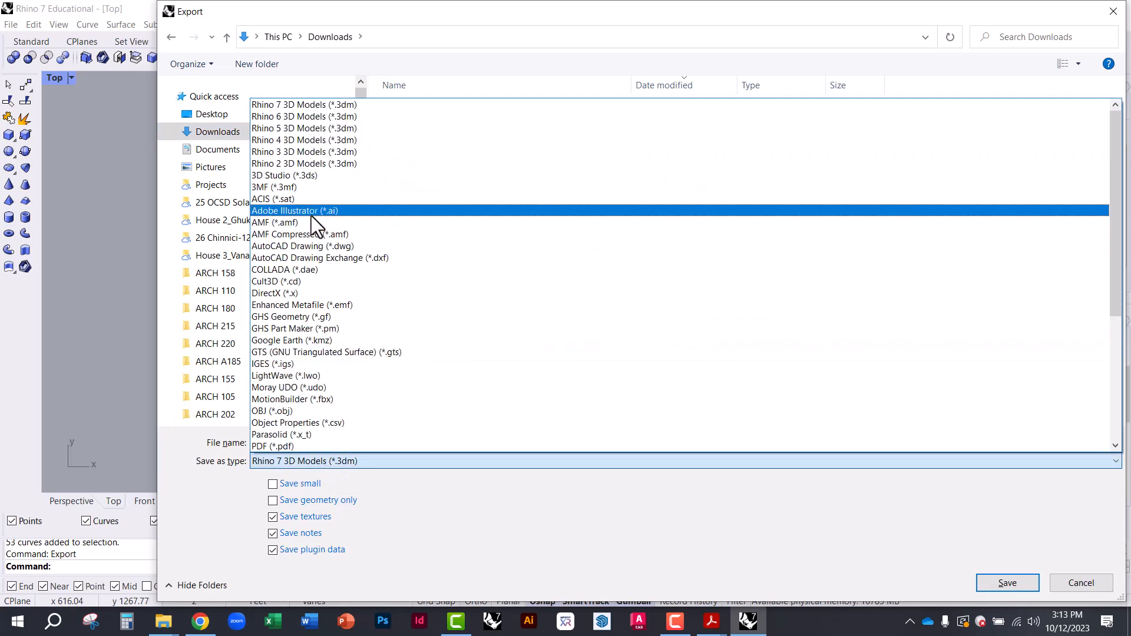
pyautogui.click(311, 215)
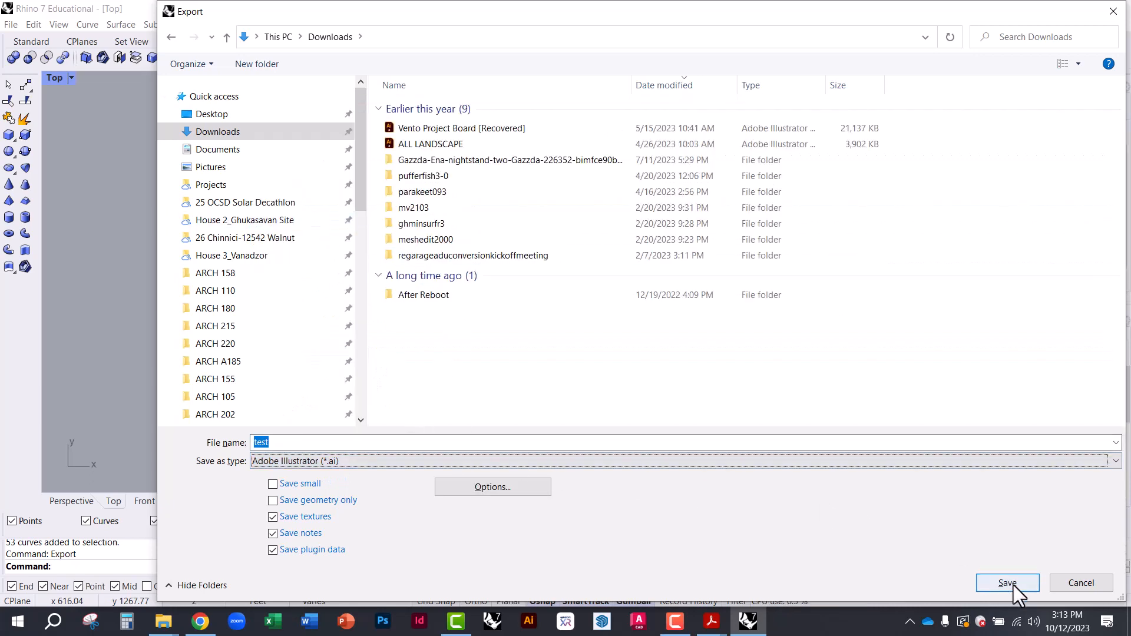
pyautogui.click(1013, 585)
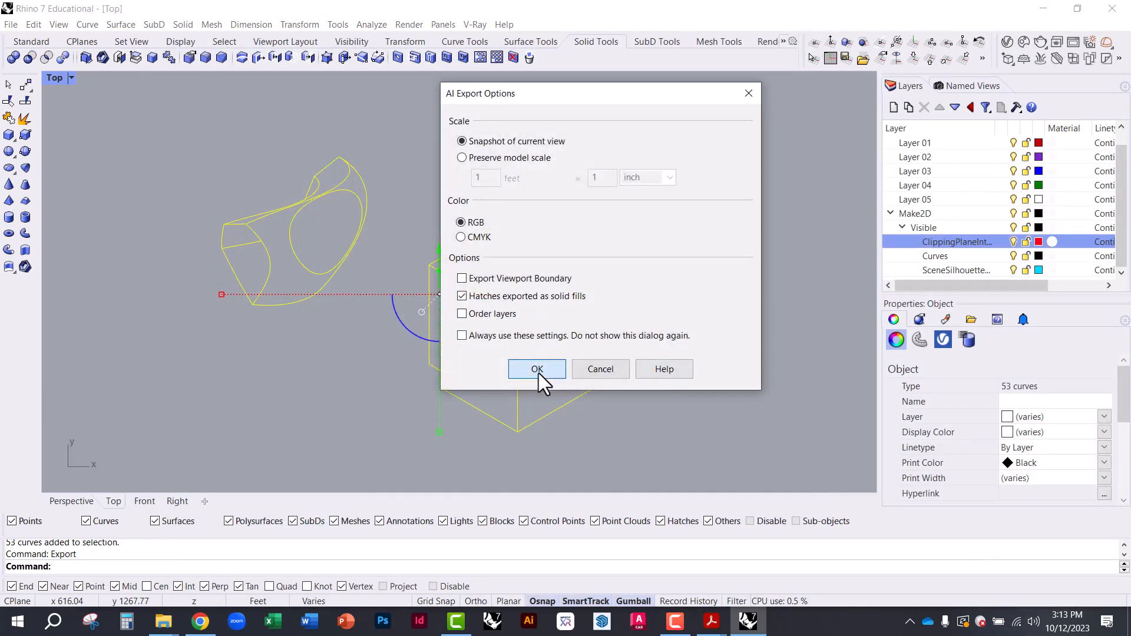
pyautogui.click(536, 370)
pyautogui.click(400, 222)
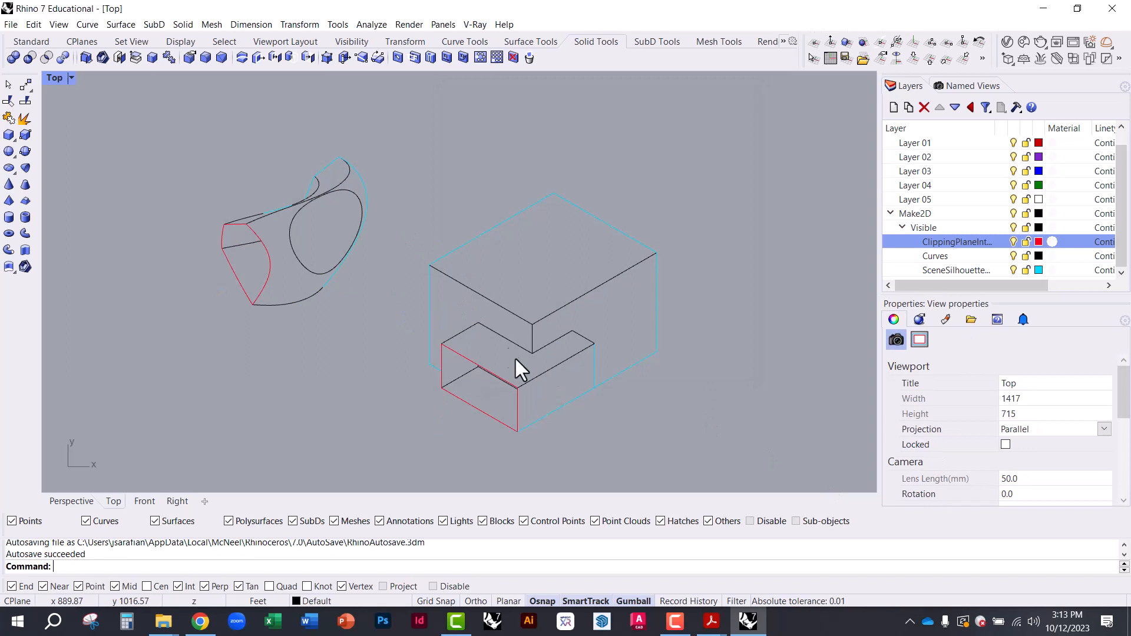
# - Switch to Adobe Illustrator and open the exported file test from the Downloads folder
pyautogui.click(535, 613)
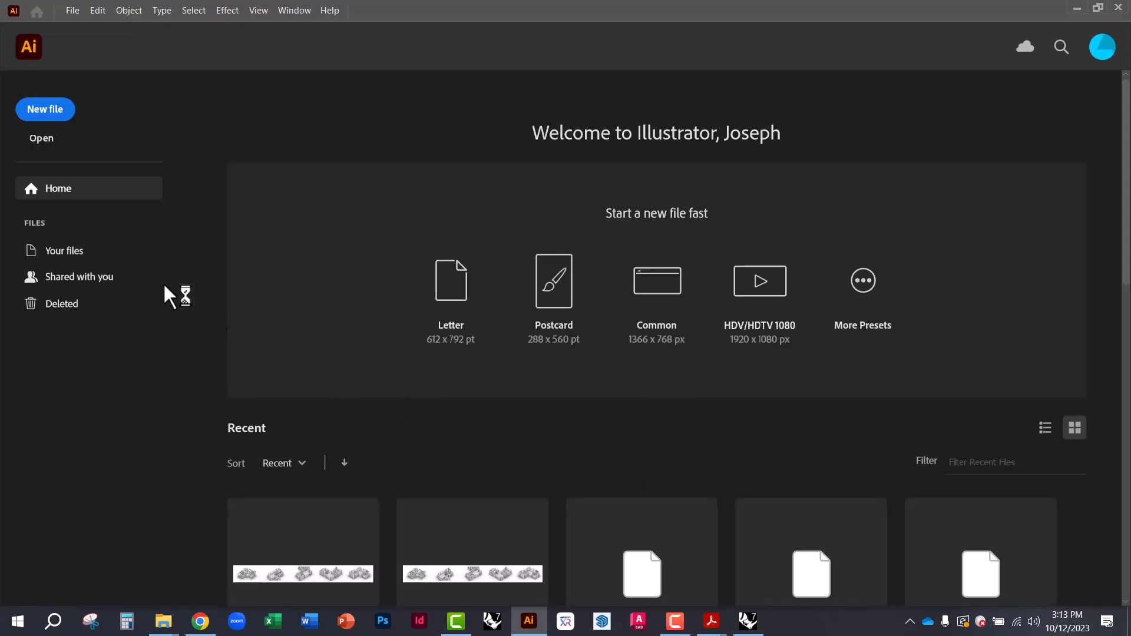
pyautogui.click(55, 146)
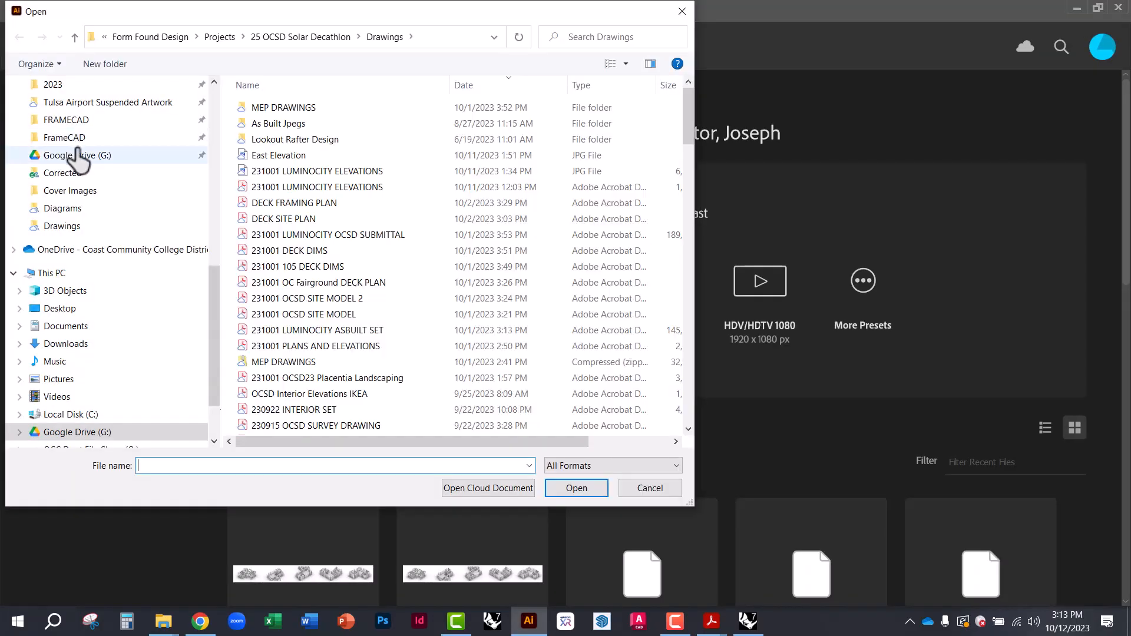
pyautogui.scroll(7, 159, 203)
pyautogui.scroll(3, 154, 203)
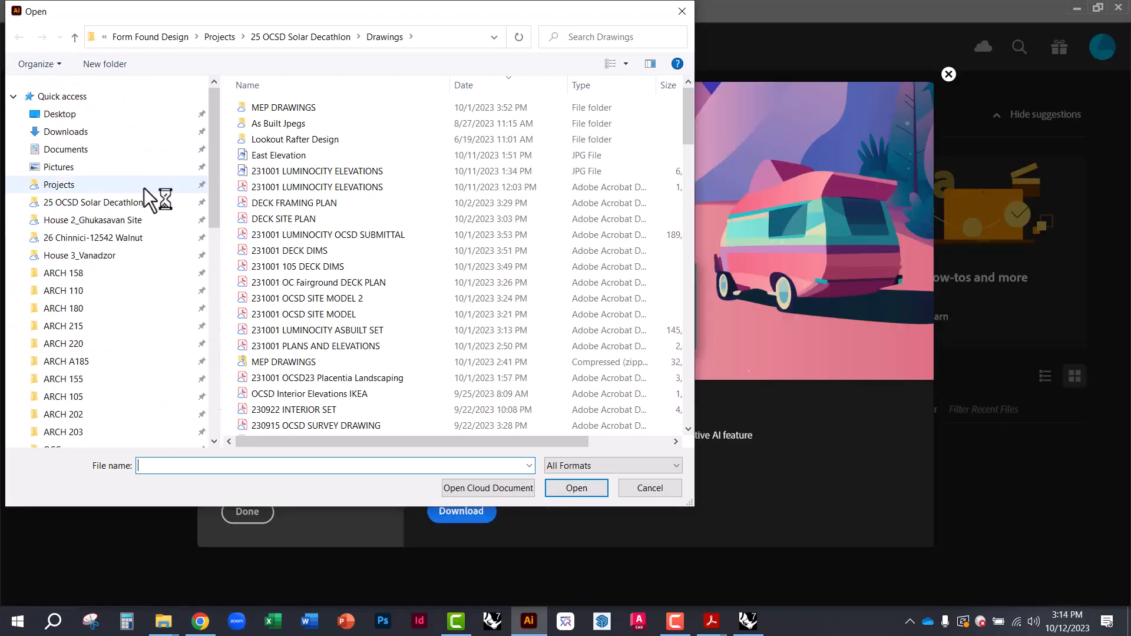
pyautogui.click(69, 131)
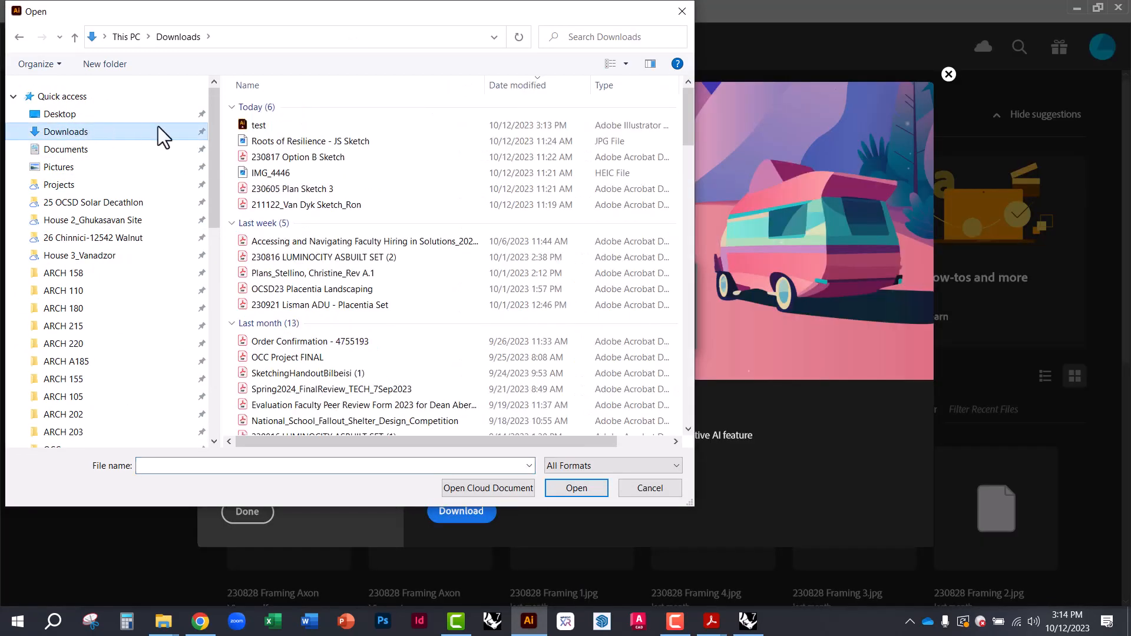
pyautogui.doubleClick(278, 125)
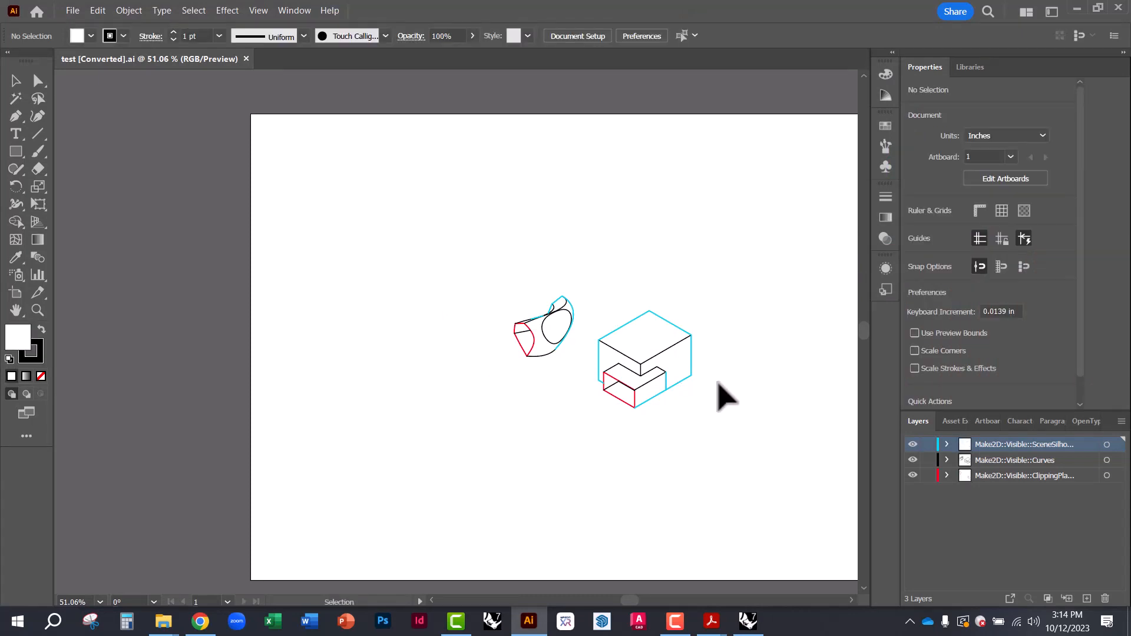
# - Select all the linework, scale it up to about 12.1 in wide by 7.7 in high on the artboard, and deselect it
pyautogui.keyDown('alt'); pyautogui.scroll(3, 649, 377); pyautogui.keyUp('alt')
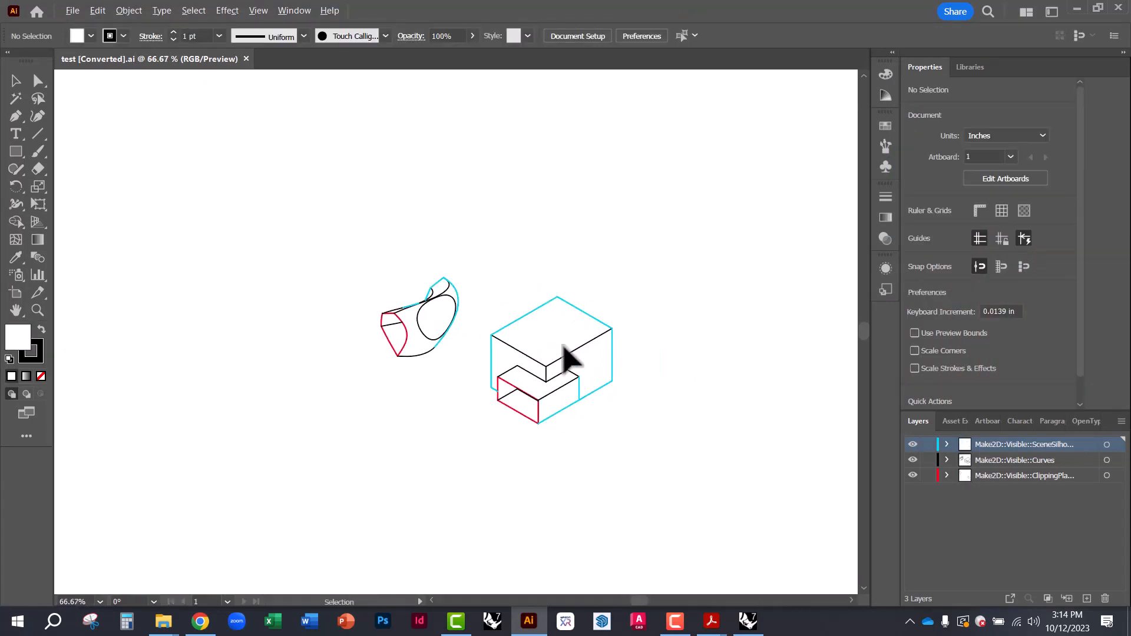
pyautogui.moveTo(282, 220); pyautogui.dragTo(735, 488)
pyautogui.keyDown('alt'); pyautogui.scroll(-1, 406, 323); pyautogui.keyUp('alt')
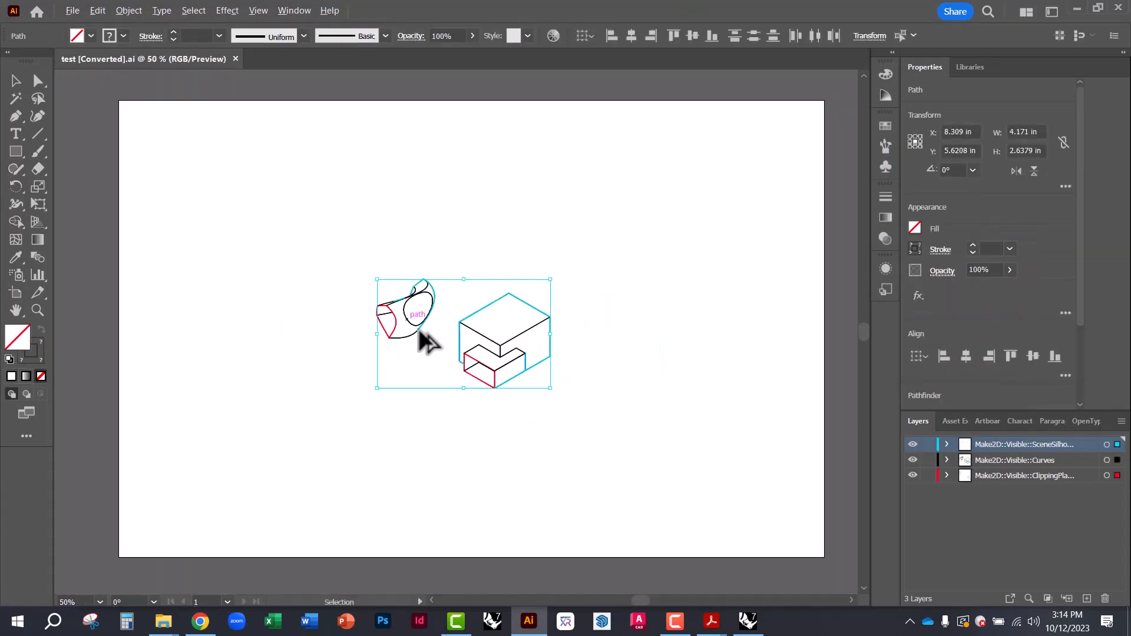
pyautogui.moveTo(556, 391); pyautogui.dragTo(759, 522)
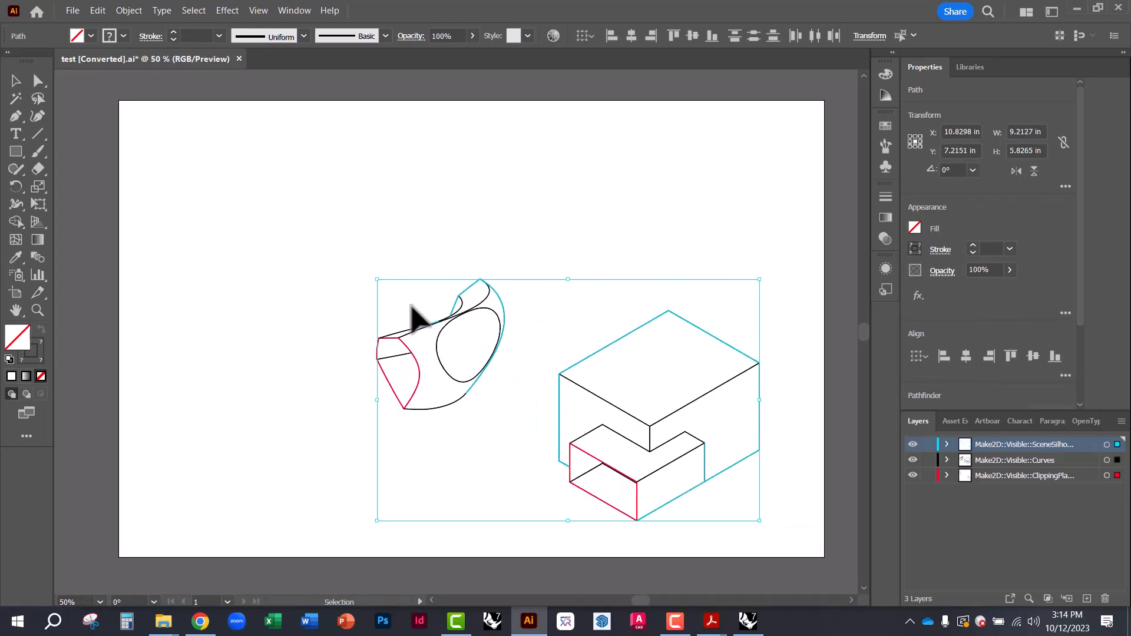
pyautogui.moveTo(376, 283); pyautogui.dragTo(248, 204)
pyautogui.click(196, 258)
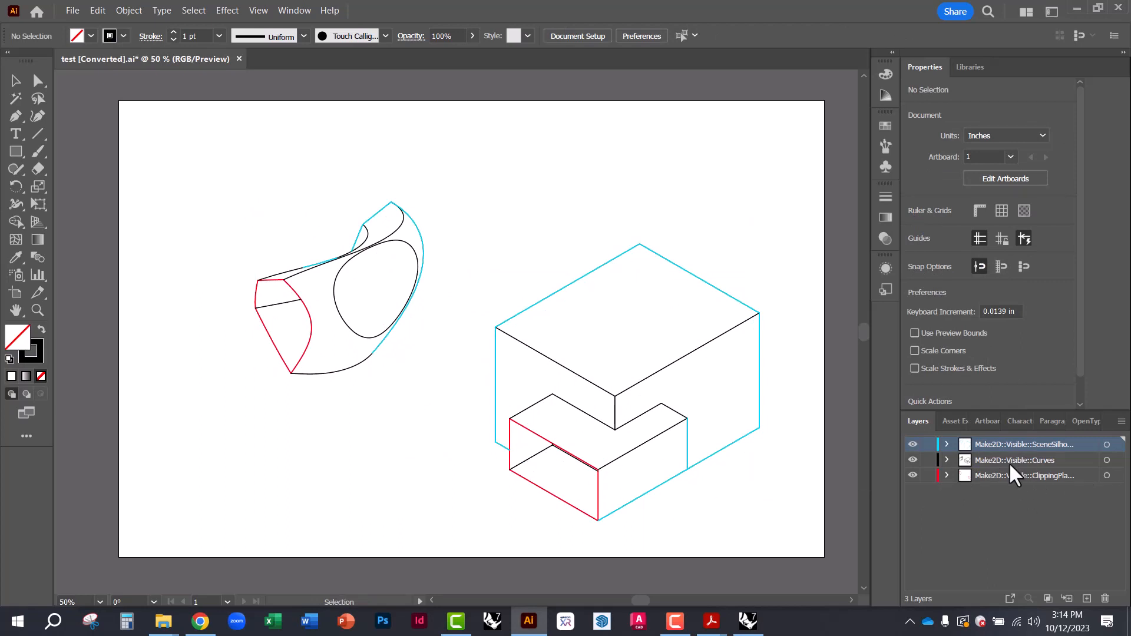
# - Toggle the display of the scene silhouette layer twice to check which lines it contains
pyautogui.keyDown('ctrl'); pyautogui.click(914, 447); pyautogui.keyUp('ctrl')
pyautogui.keyDown('ctrl'); pyautogui.click(913, 447); pyautogui.keyUp('ctrl')
pyautogui.keyDown('ctrl'); pyautogui.click(914, 448); pyautogui.keyUp('ctrl')
pyautogui.keyDown('ctrl'); pyautogui.click(914, 448); pyautogui.keyUp('ctrl')
# - Delete the short vertical cyan line at the right corner of the box's projecting lower block
pyautogui.moveTo(681, 441); pyautogui.dragTo(615, 412)
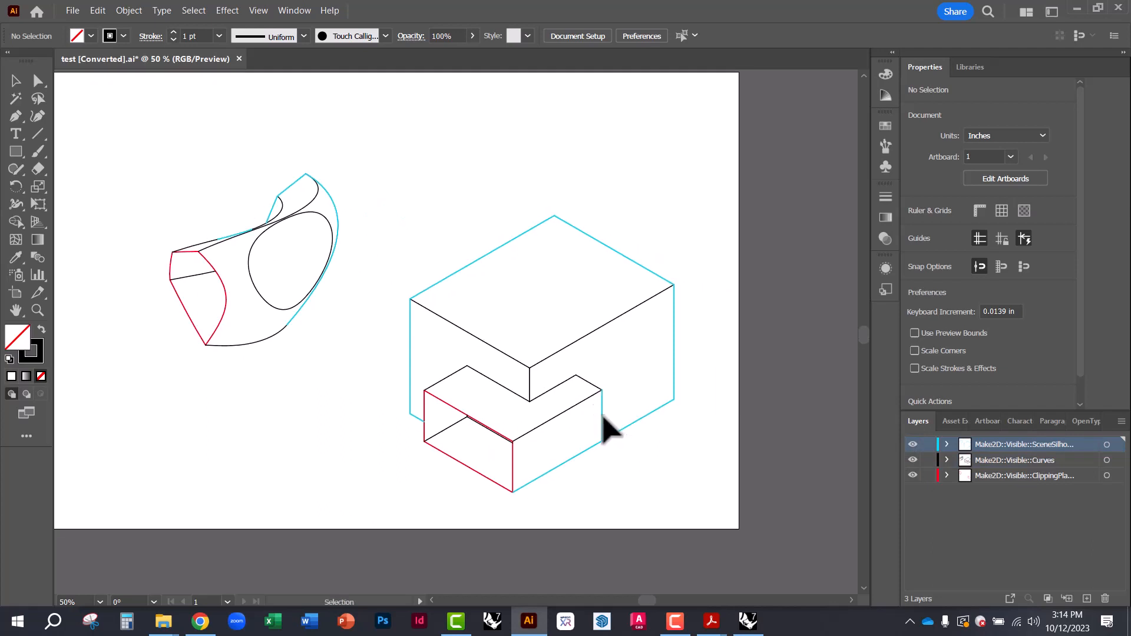
pyautogui.click(602, 415)
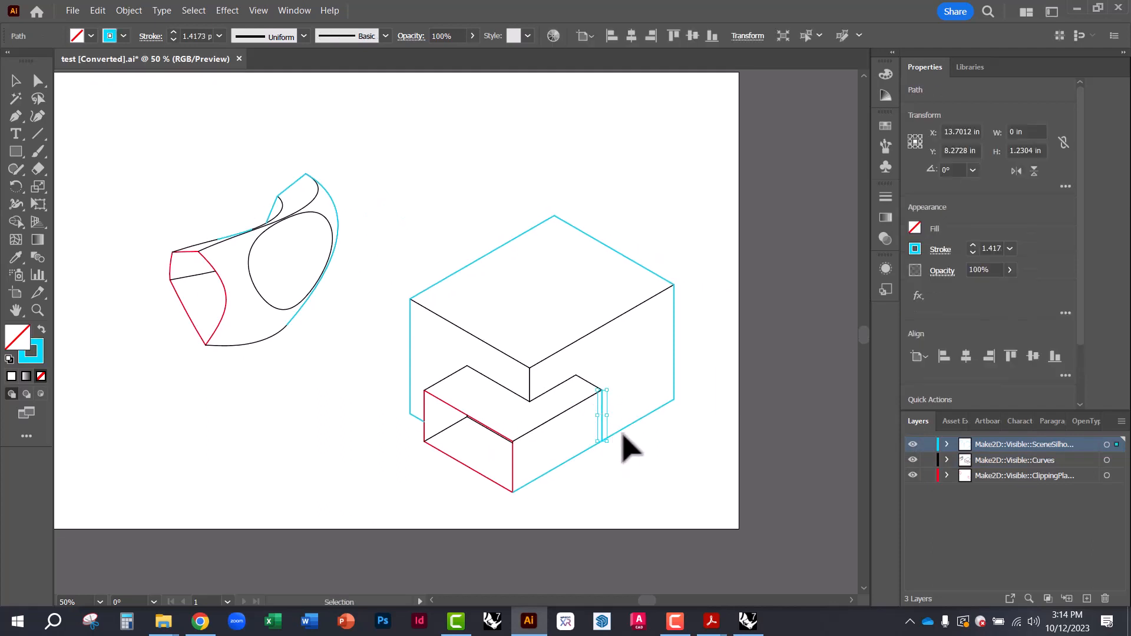
pyautogui.press('Delete')
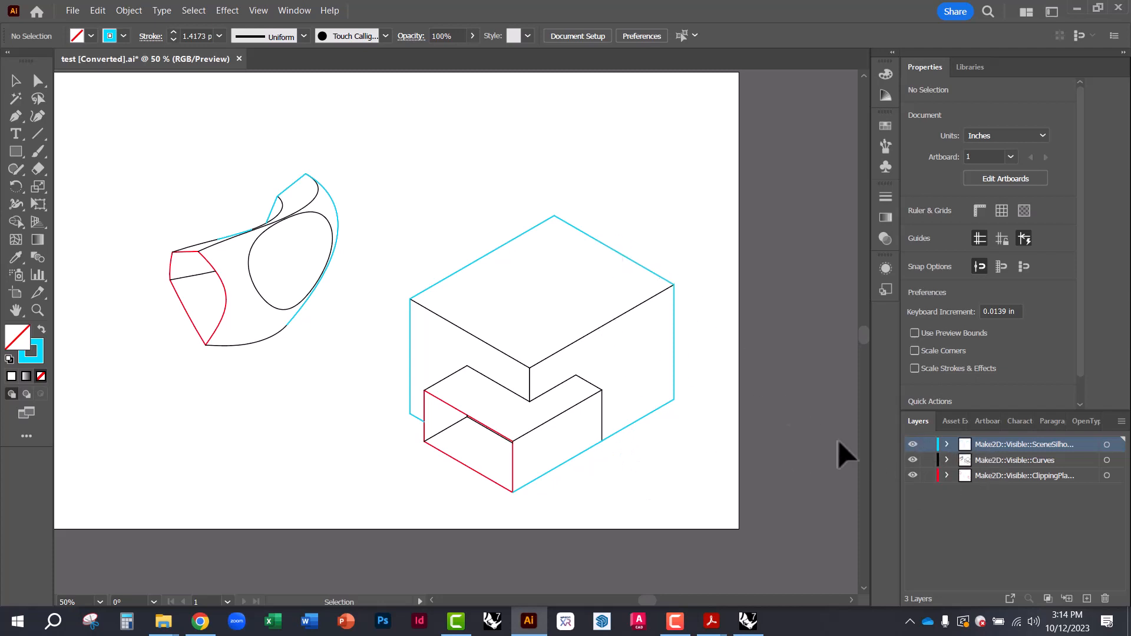
# - Select everything on the scene silhouette layer and try a 3 pt stroke, settling on a 5 pt stroke weight
pyautogui.click(1107, 445)
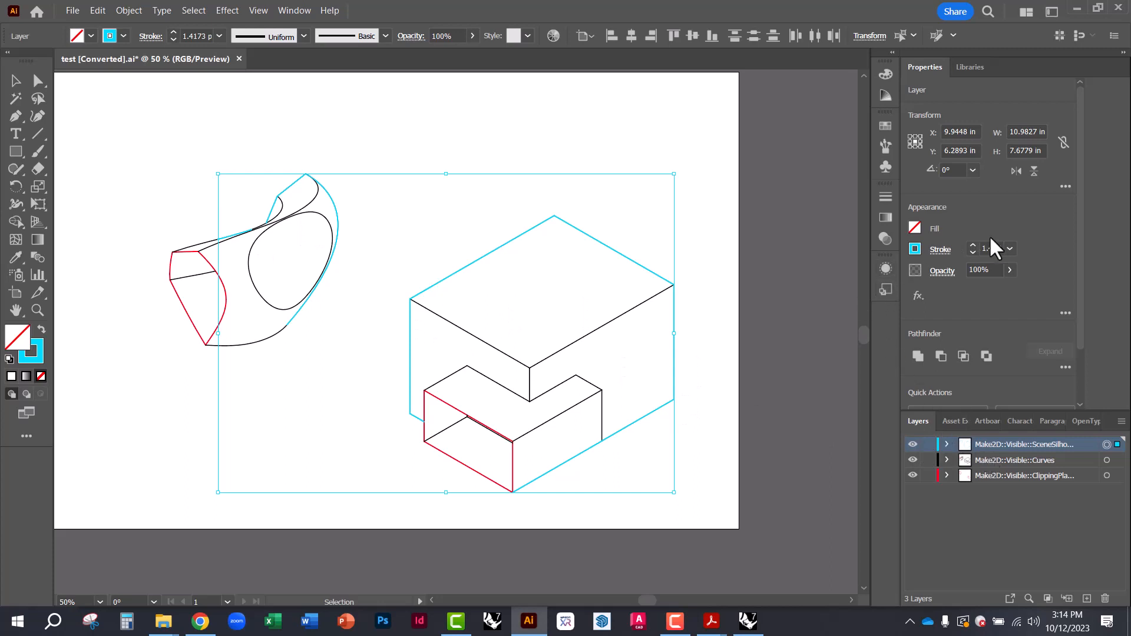
pyautogui.click(1011, 250)
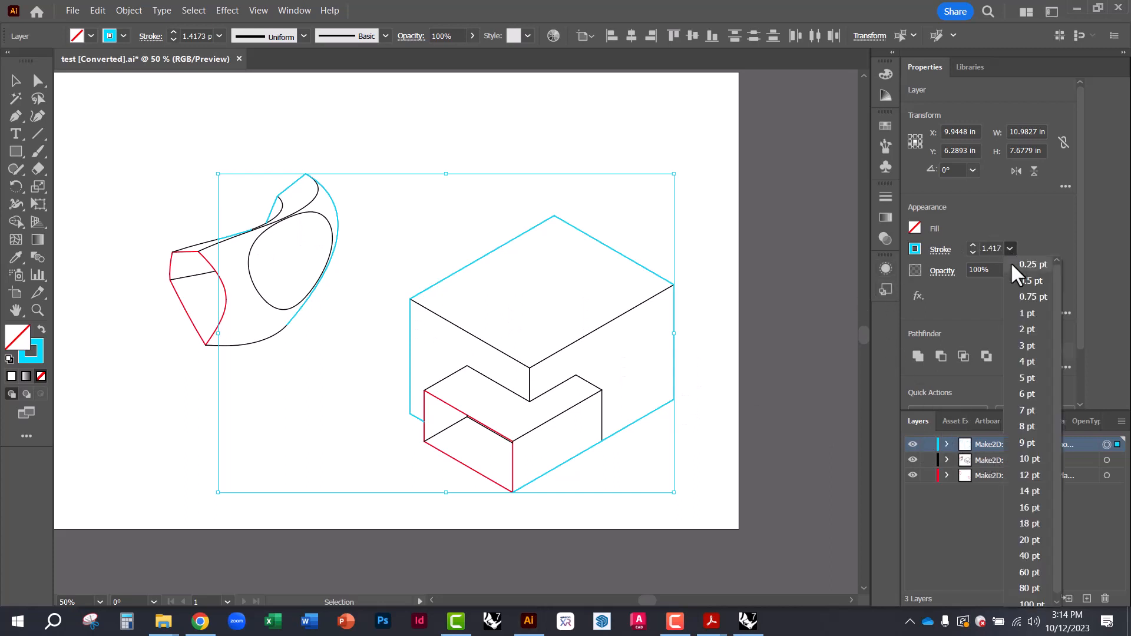
pyautogui.click(1028, 347)
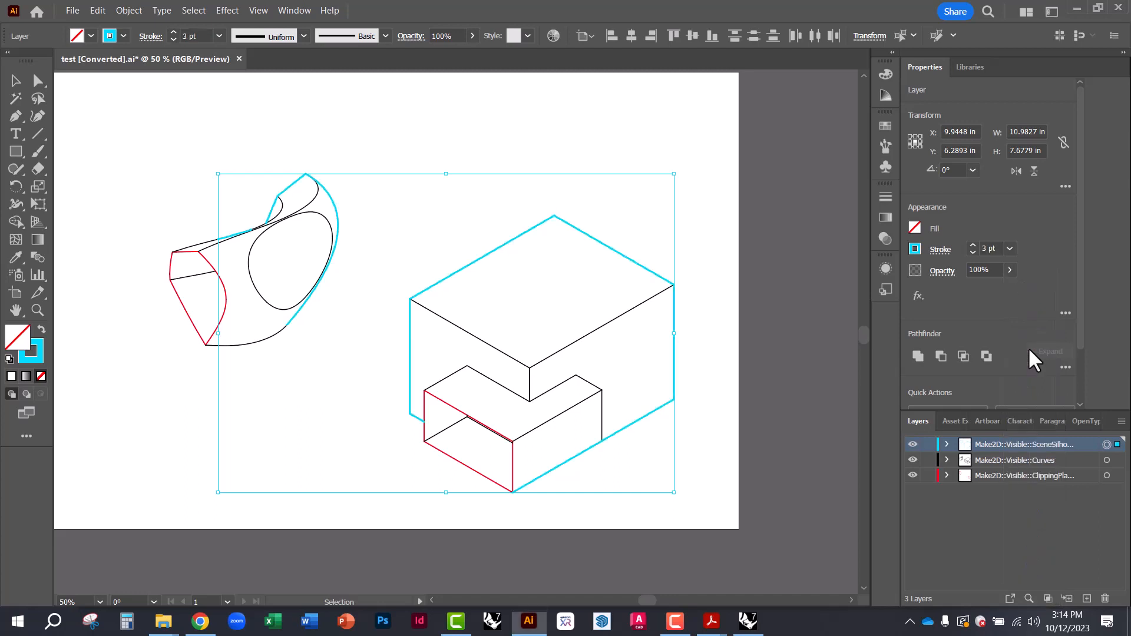
pyautogui.click(1010, 248)
pyautogui.click(1032, 379)
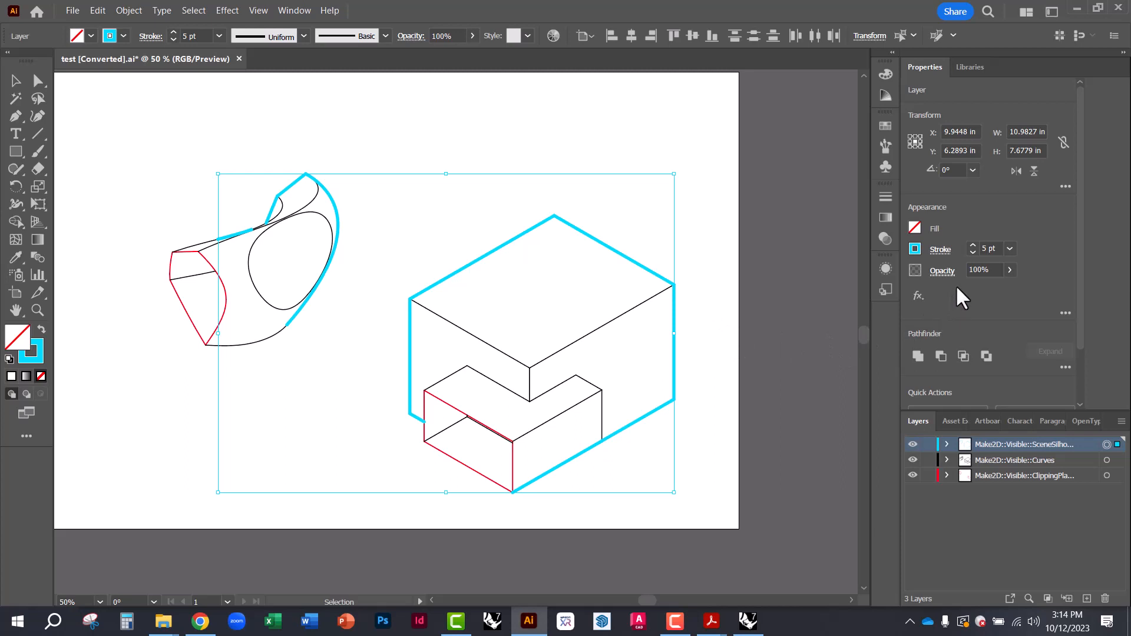
# - Change the stroke color of the selected silhouette lines to black, 000000, and deselect them
pyautogui.doubleClick(39, 354)
pyautogui.write('000000')
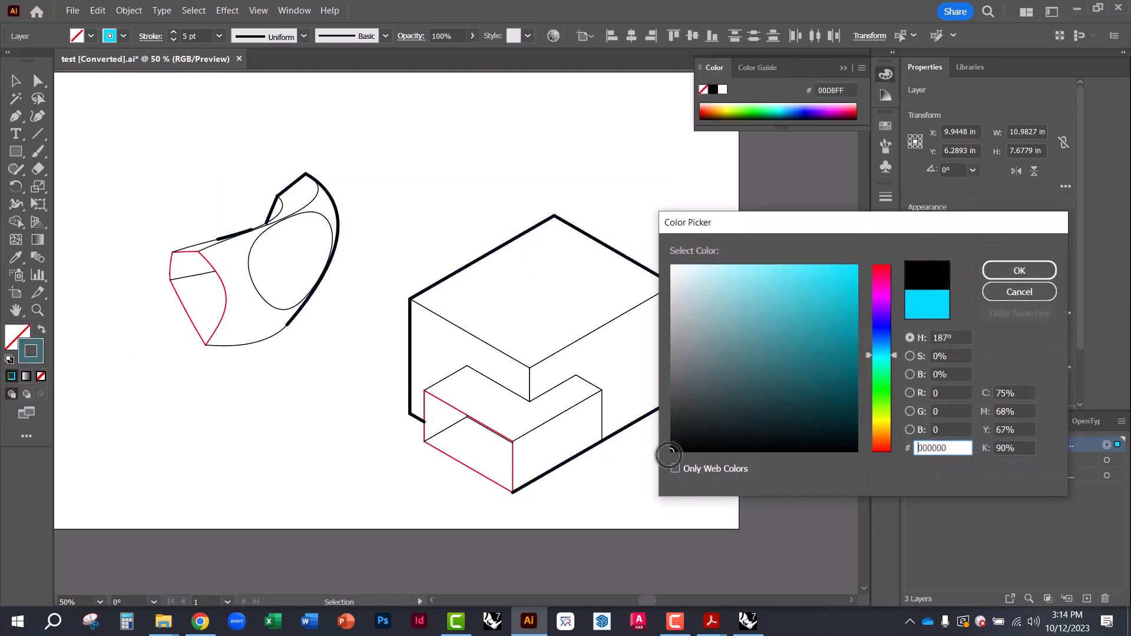
pyautogui.click(1018, 271)
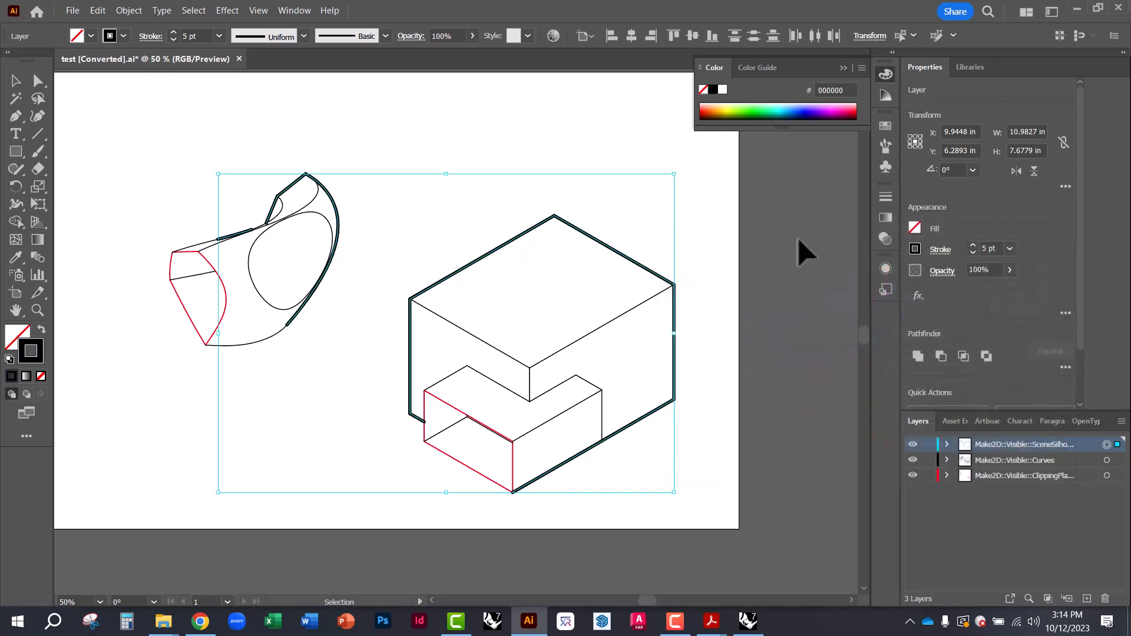
pyautogui.click(781, 272)
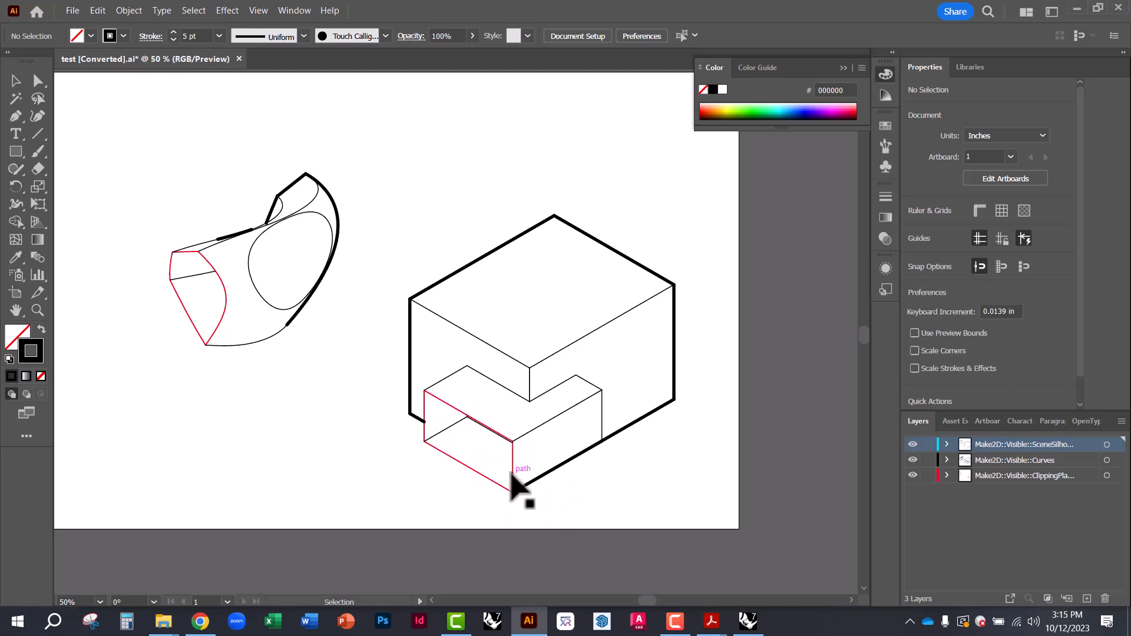
# - Select everything on the clipping plane intersections layer and change its stroke color to black, 000000
pyautogui.click(1108, 477)
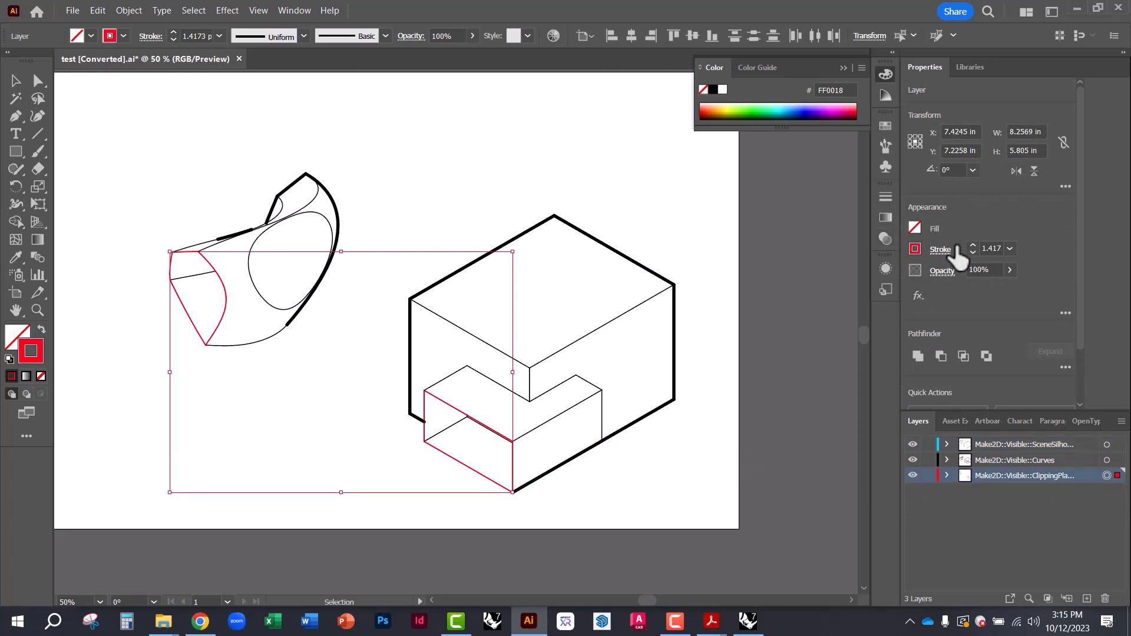
pyautogui.click(916, 250)
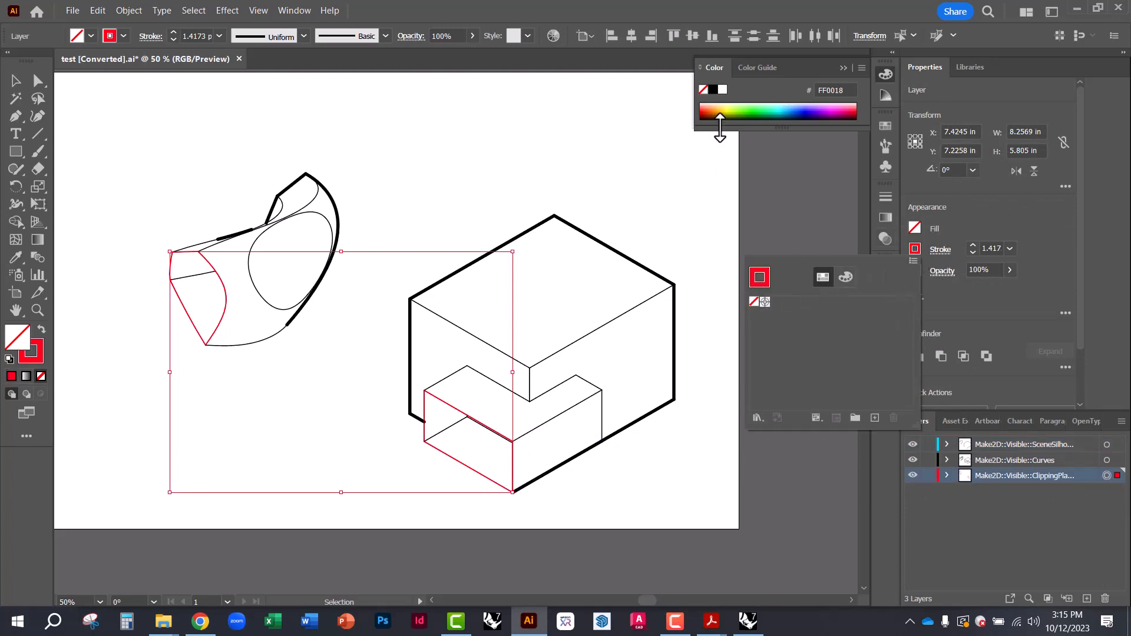
pyautogui.click(716, 93)
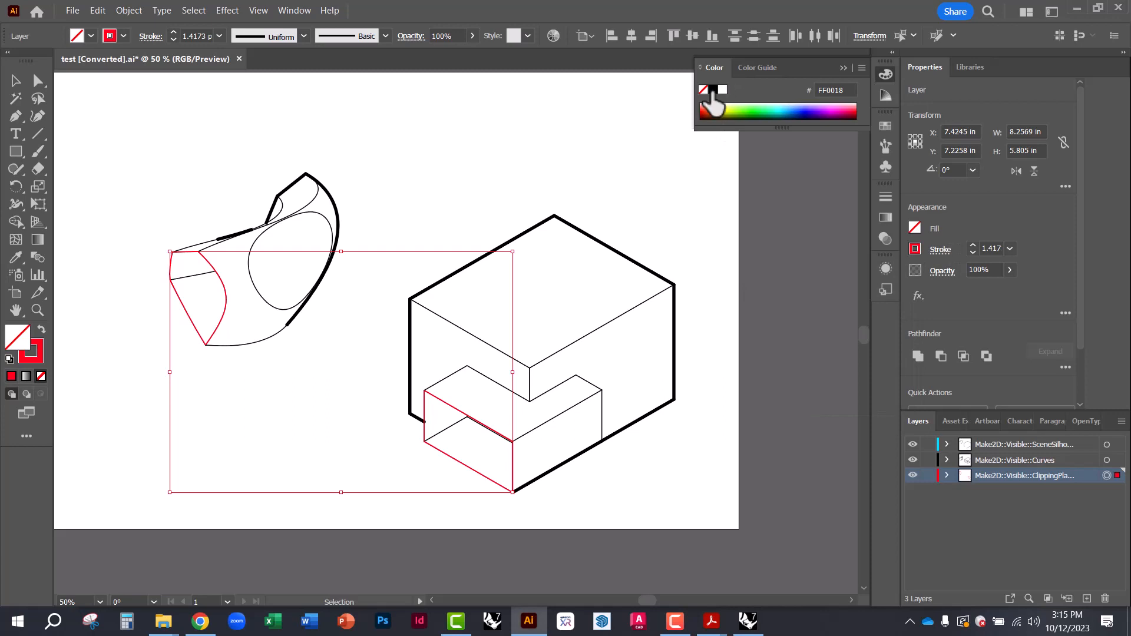
pyautogui.click(712, 90)
pyautogui.click(704, 90)
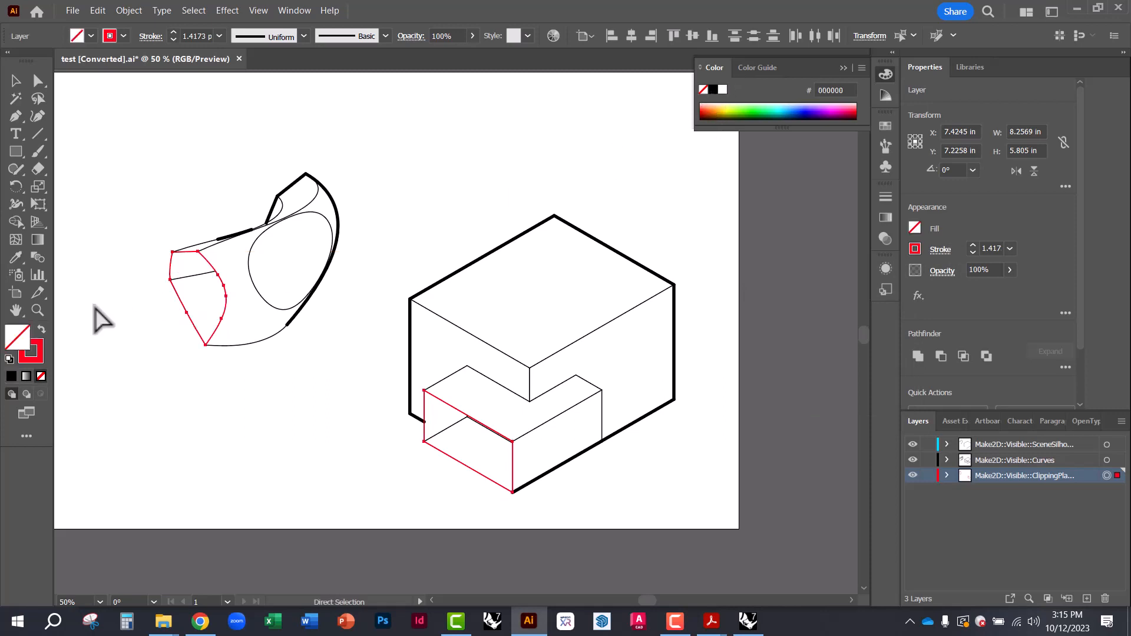
pyautogui.doubleClick(39, 360)
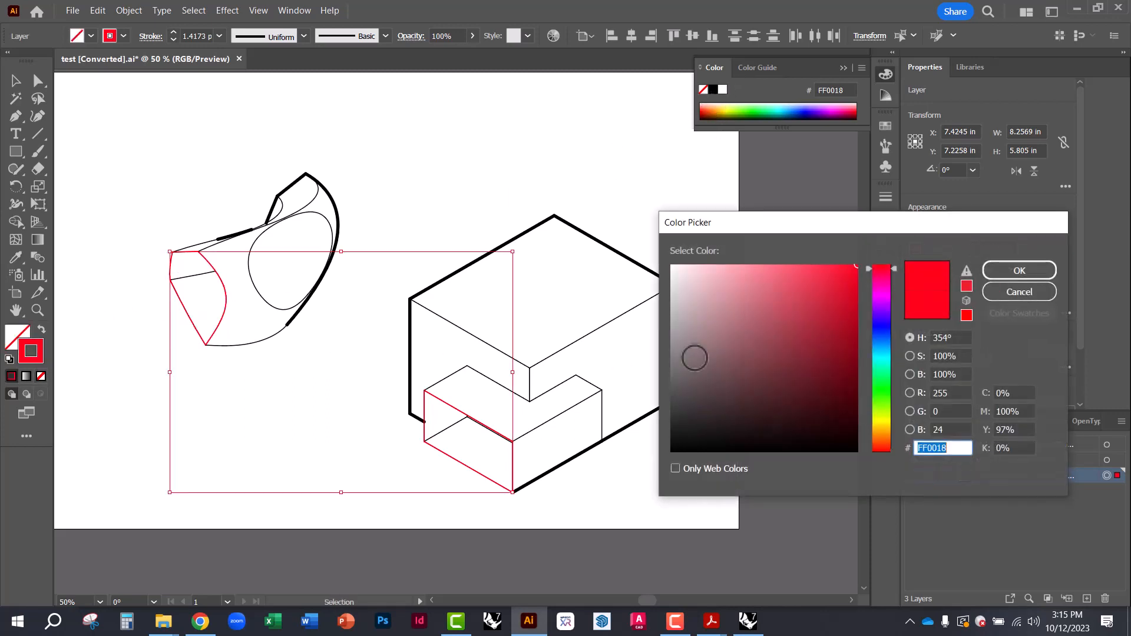
pyautogui.moveTo(689, 356); pyautogui.dragTo(644, 459)
pyautogui.click(1041, 274)
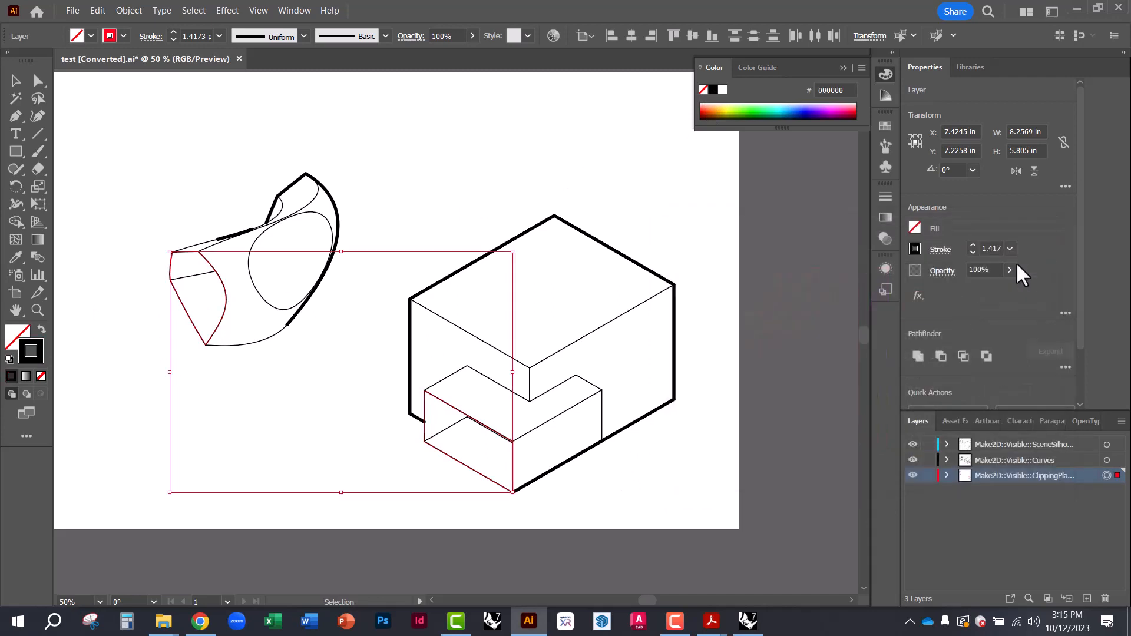
# - Set the stroke weight of the selected clipping plane intersection lines to 7 pt and deselect them
pyautogui.click(1010, 249)
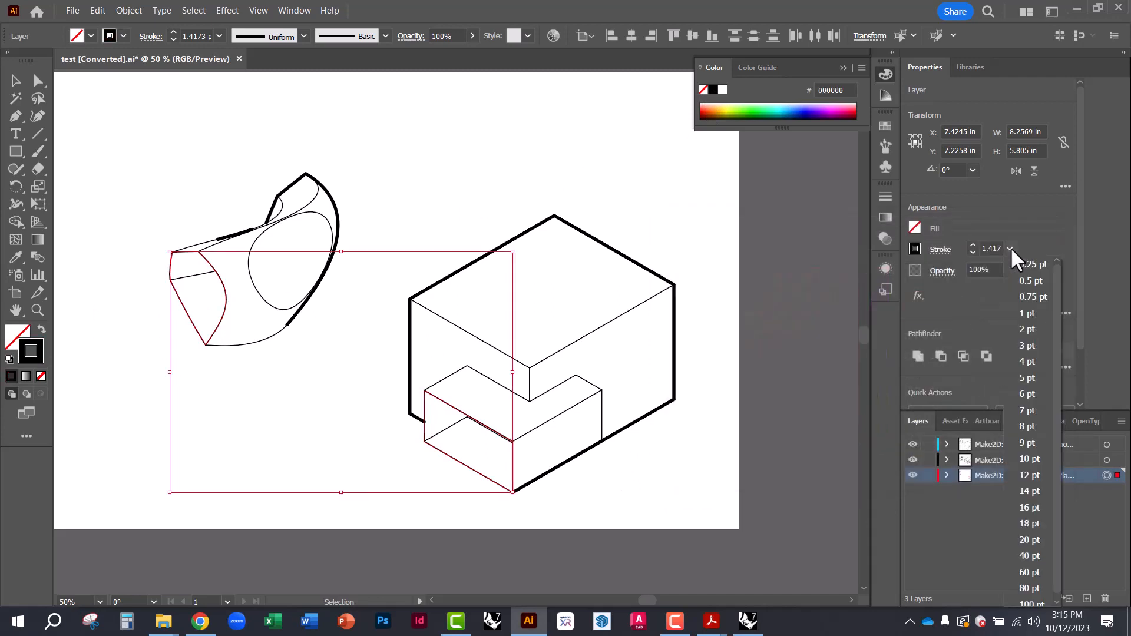
pyautogui.click(1027, 410)
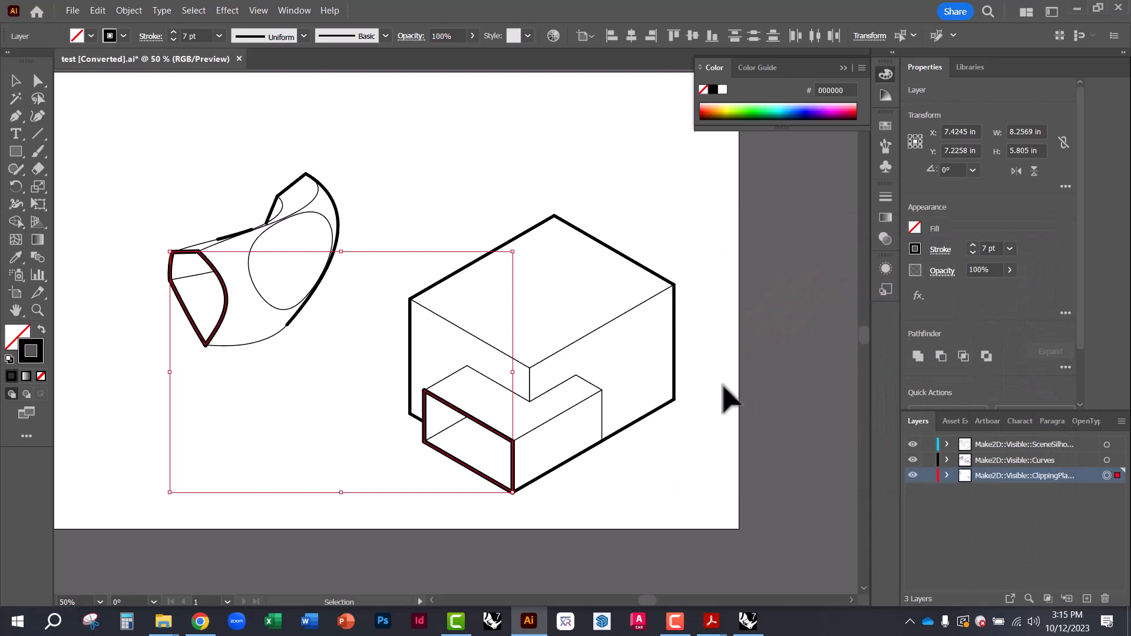
pyautogui.click(724, 386)
# - Reselect the scene silhouette layer's lines, try a 2 pt stroke, set the weight to 3 pt and deselect them
pyautogui.click(1108, 445)
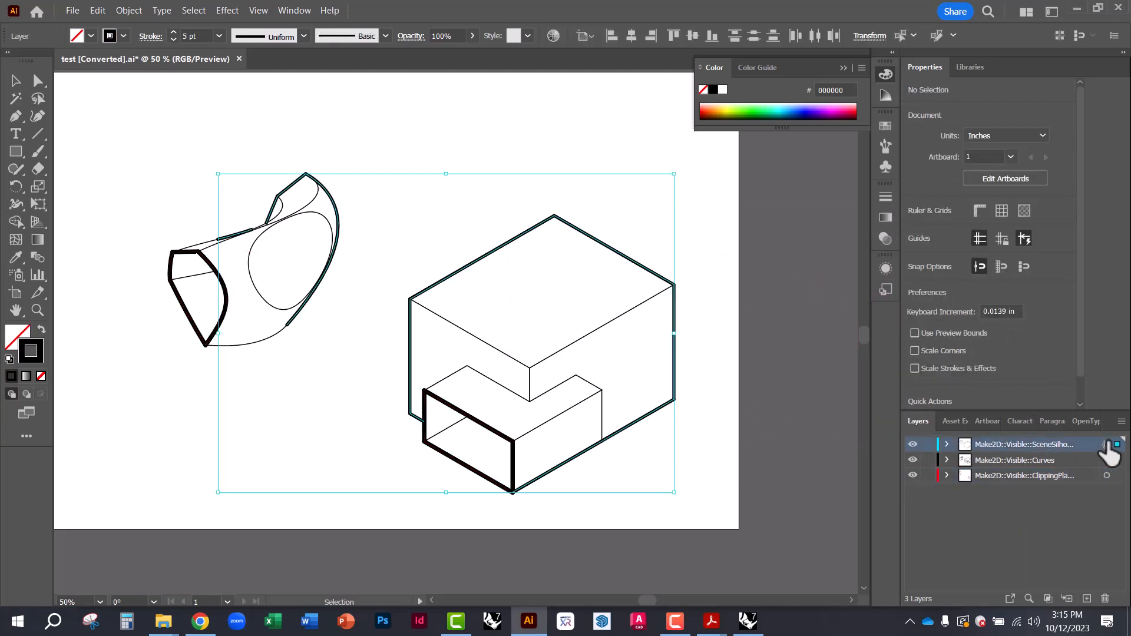
pyautogui.click(1010, 248)
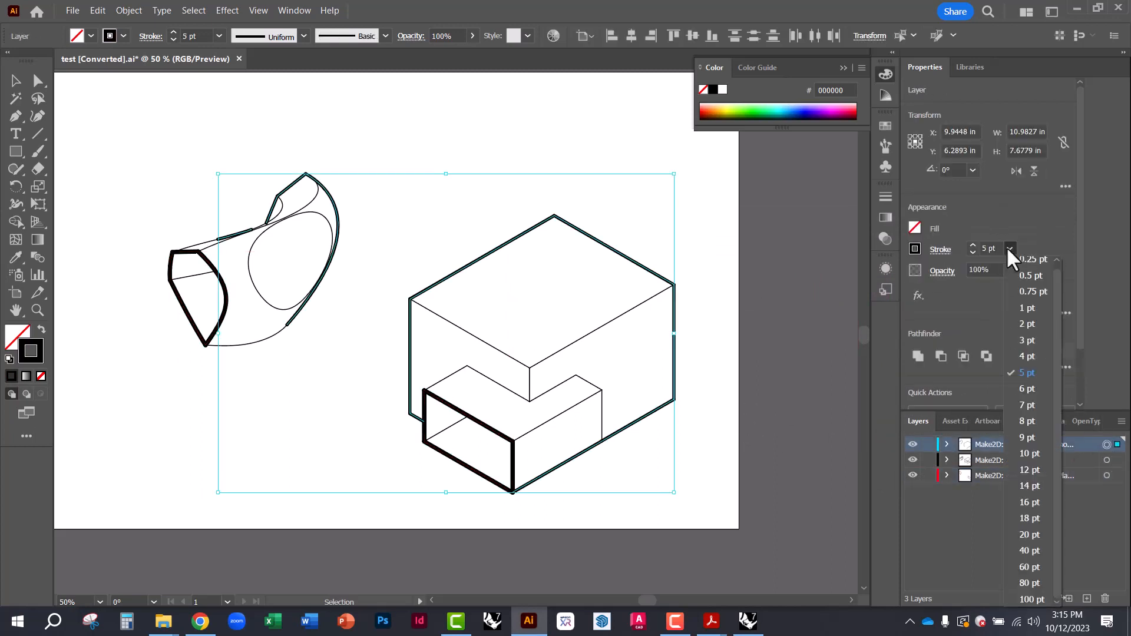
pyautogui.click(1028, 324)
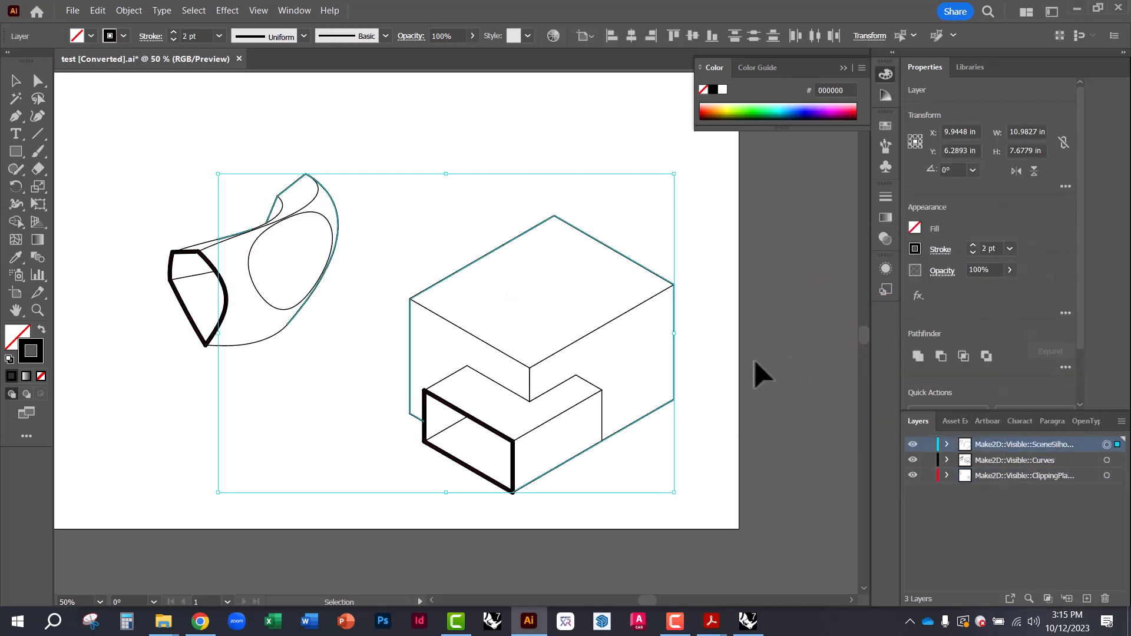
pyautogui.click(1010, 248)
pyautogui.click(1031, 352)
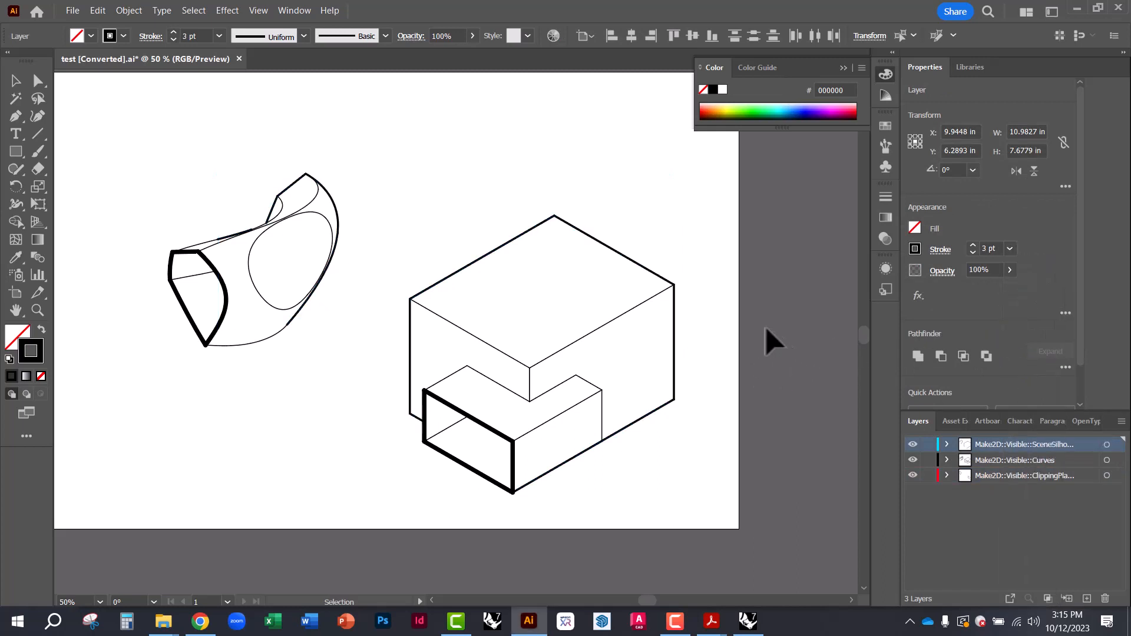
pyautogui.click(774, 342)
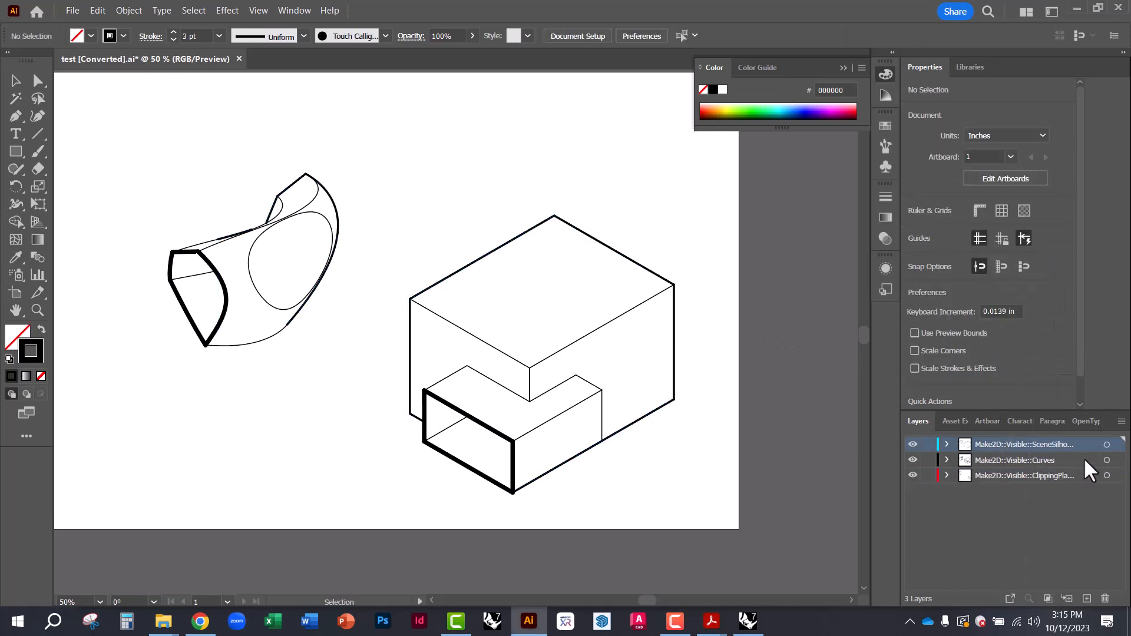
# - Set the stroke weight of all lines on the Curves layer to 0.5 pt and deselect them
pyautogui.click(1107, 460)
pyautogui.click(1010, 248)
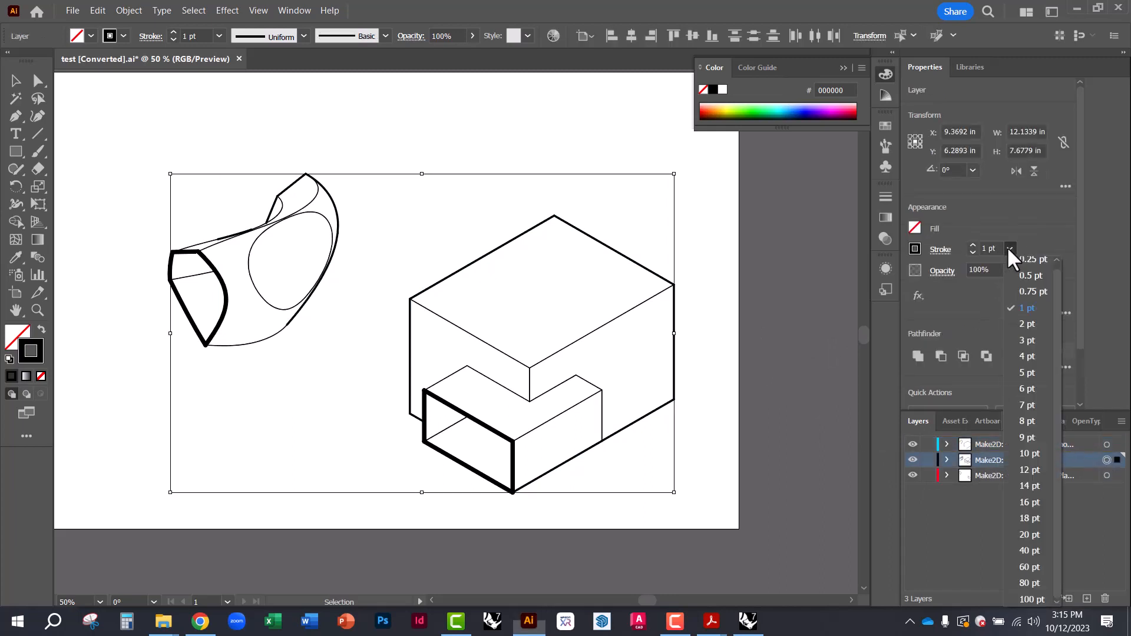
pyautogui.click(1028, 276)
pyautogui.click(748, 364)
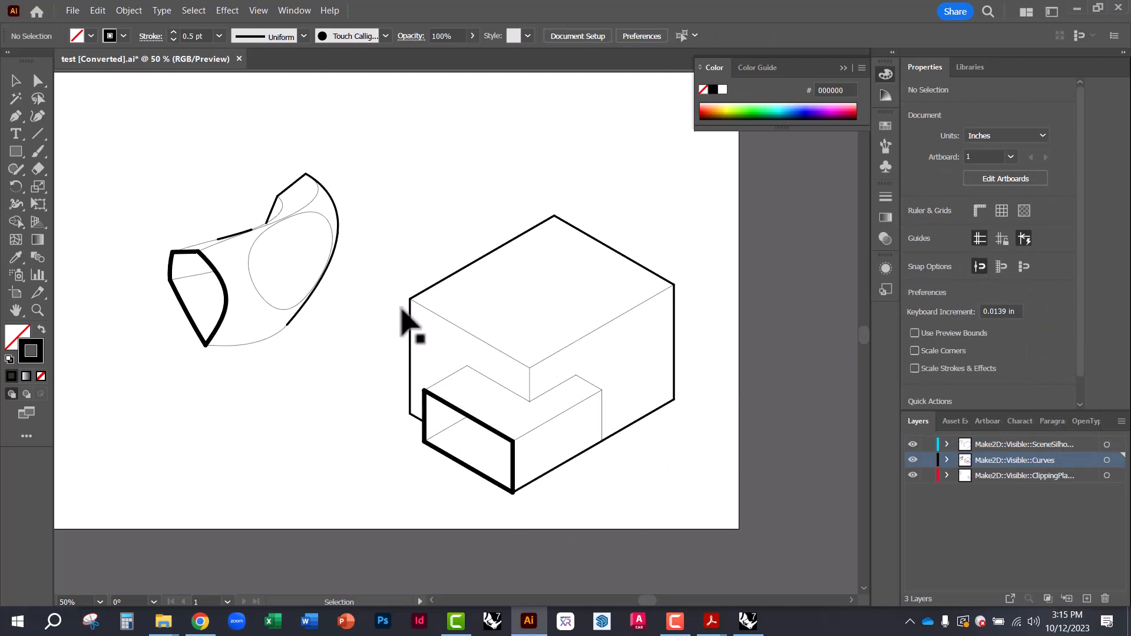
pyautogui.keyDown('alt'); pyautogui.scroll(1, 221, 323); pyautogui.keyUp('alt')
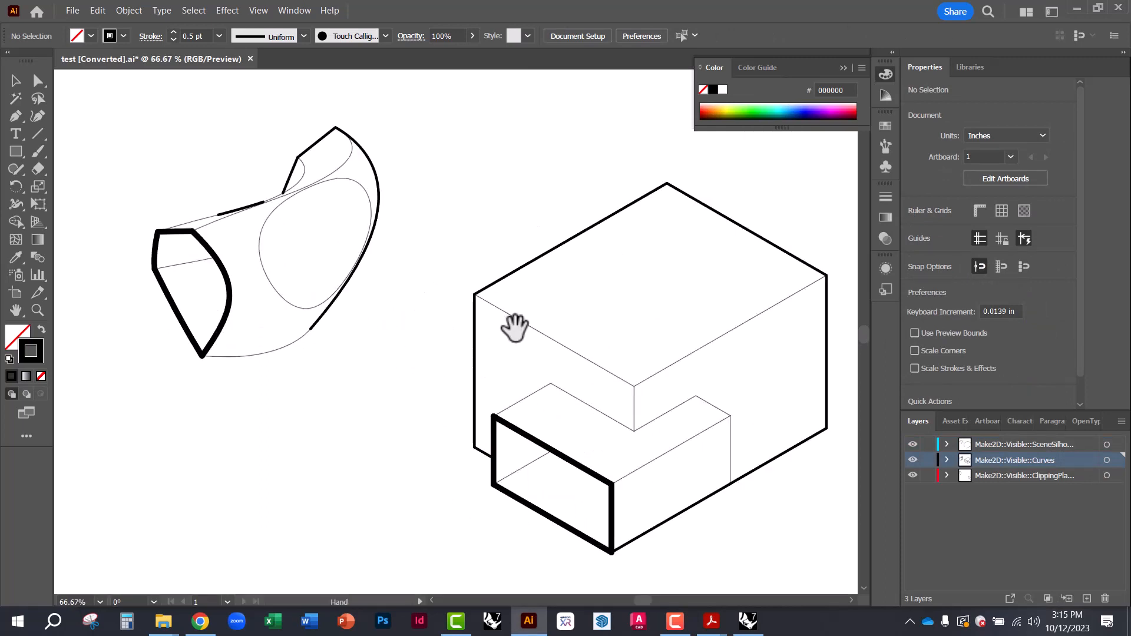
# - Convert all line work of the box drawing into a Live Paint group and deselect it
pyautogui.moveTo(516, 326); pyautogui.dragTo(360, 327)
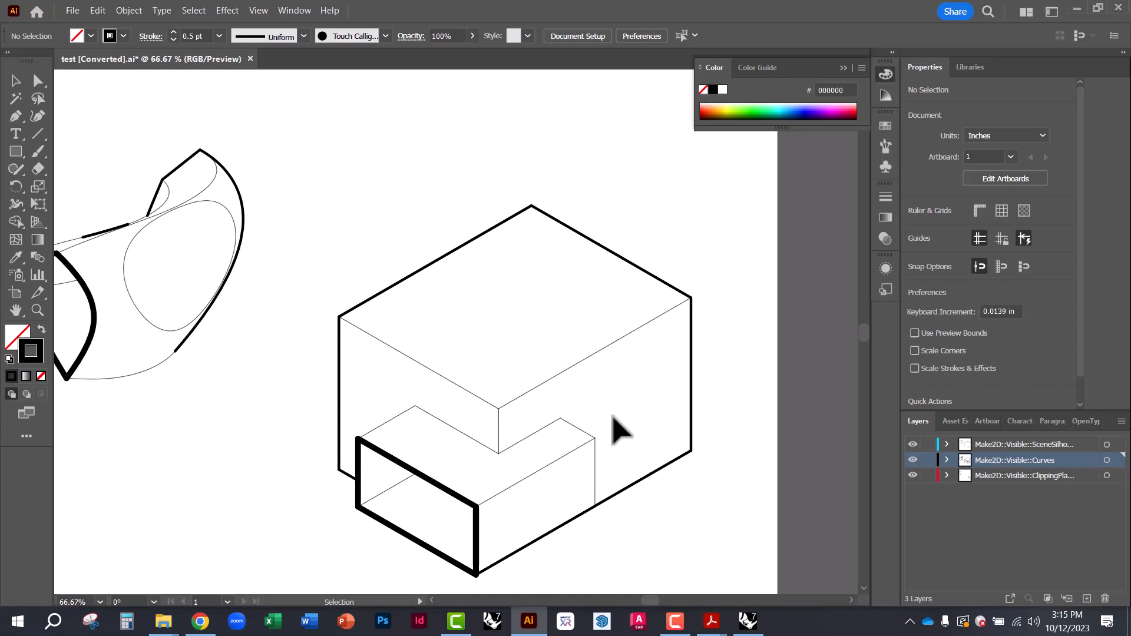
pyautogui.keyDown('alt'); pyautogui.scroll(-1, 598, 309); pyautogui.keyUp('alt')
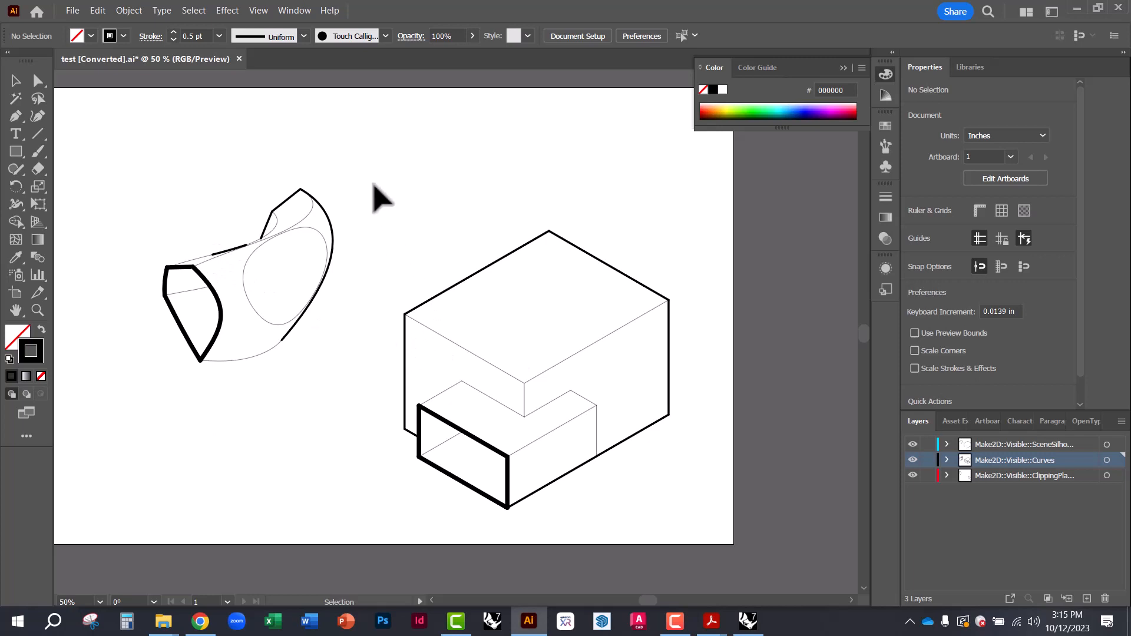
pyautogui.moveTo(379, 195); pyautogui.dragTo(703, 549)
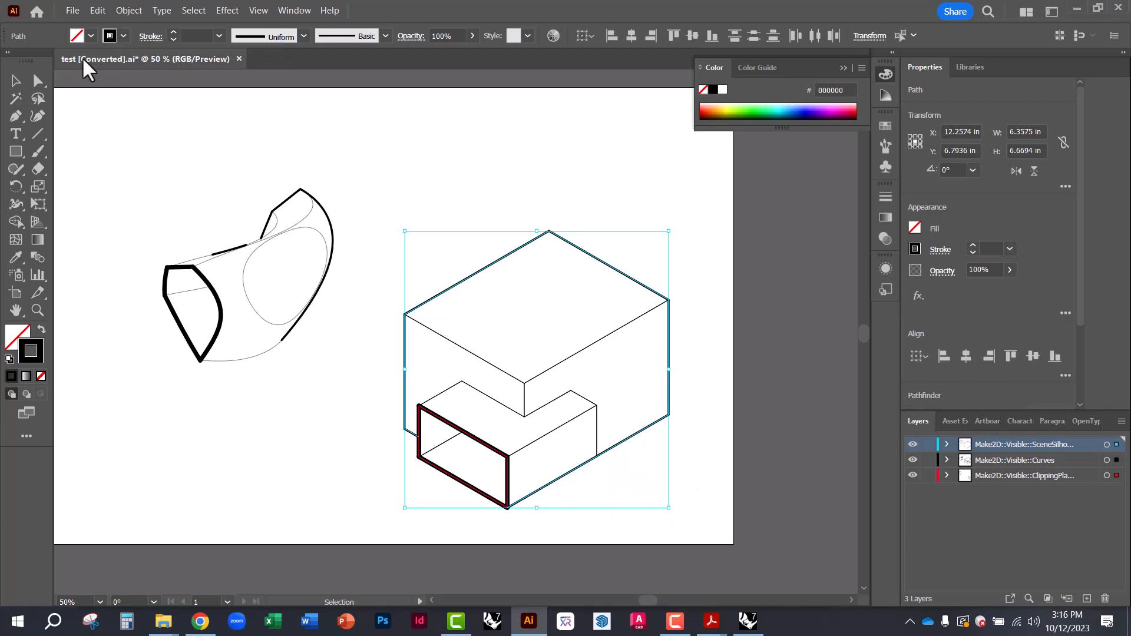
pyautogui.click(129, 11)
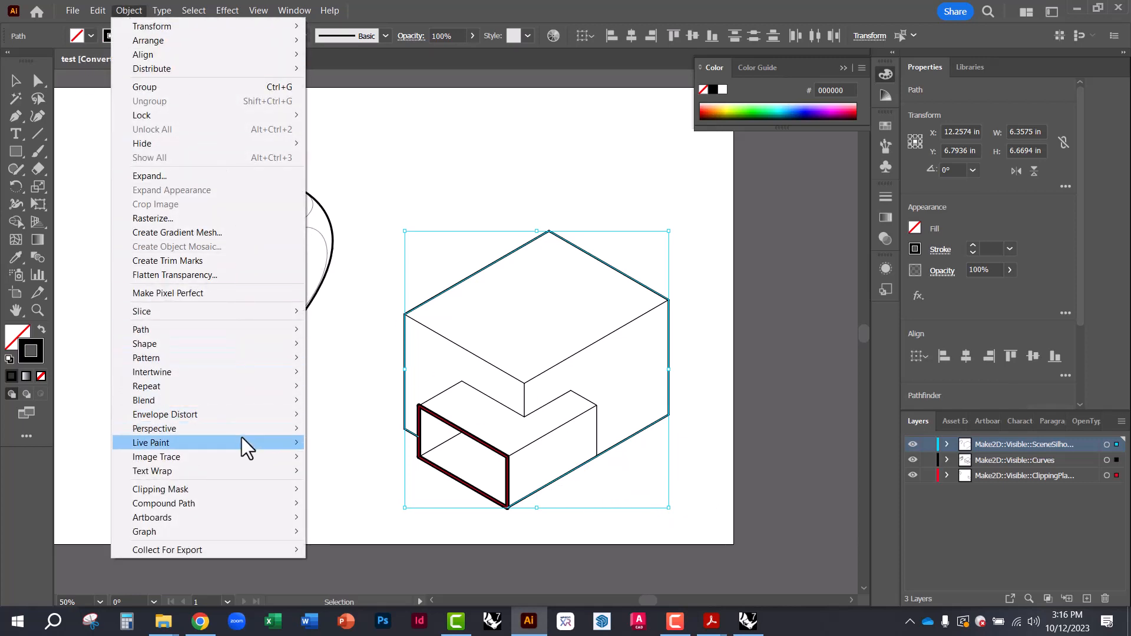
pyautogui.moveTo(251, 443)
pyautogui.click(334, 443)
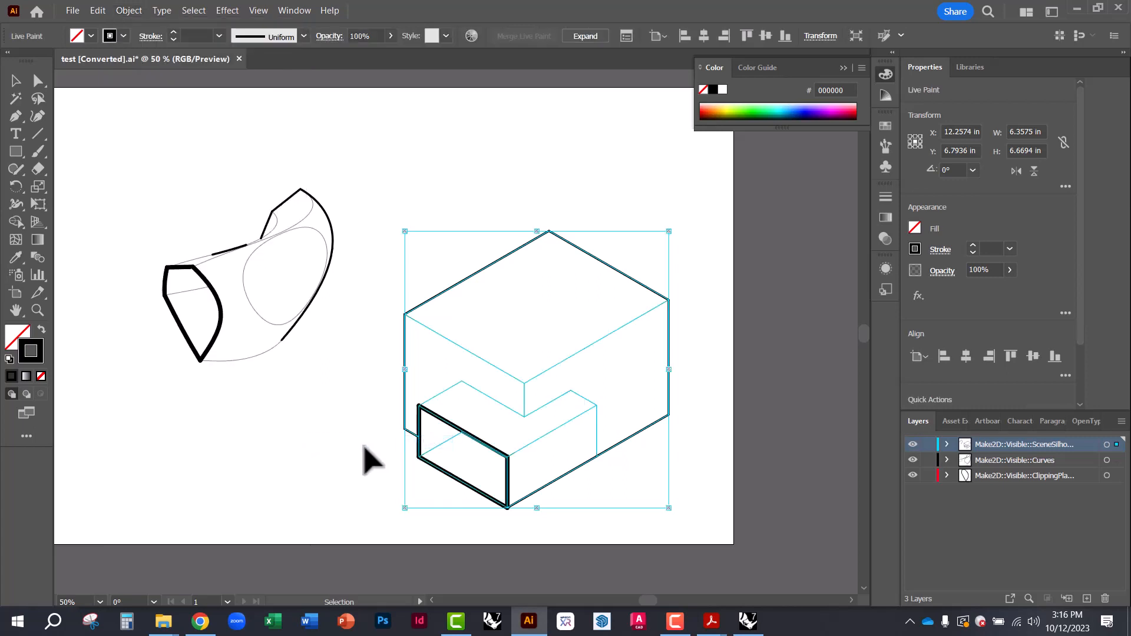
pyautogui.click(330, 433)
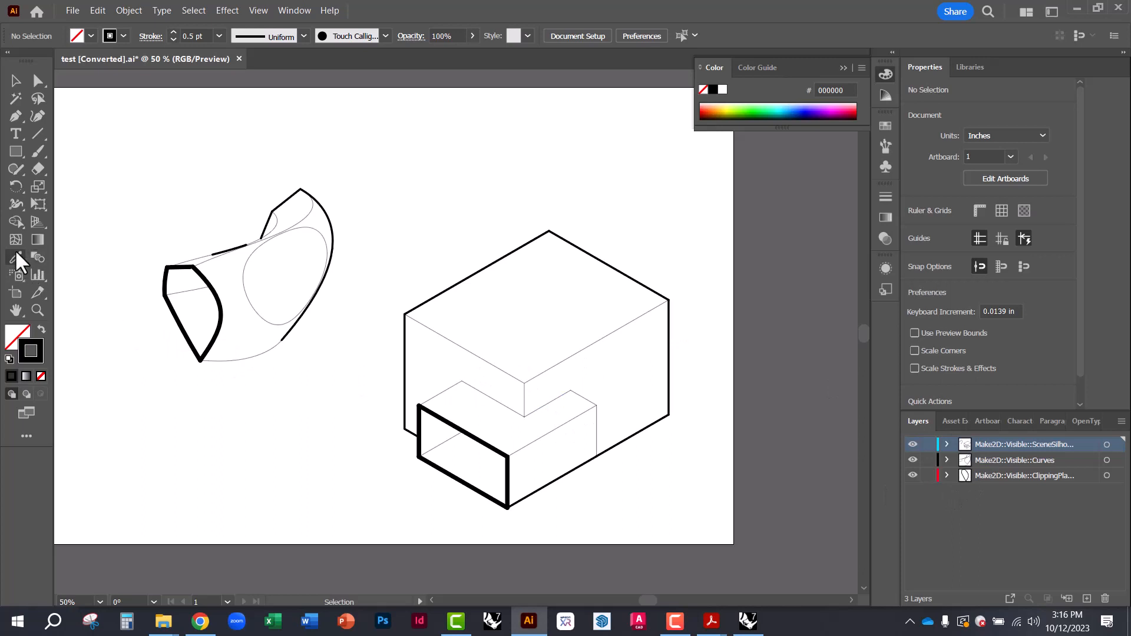
# - Fill the large and small right-facing faces of the box with bright green 81FF00 using the Live Paint Bucket
pyautogui.moveTo(19, 227); pyautogui.dragTo(59, 238)
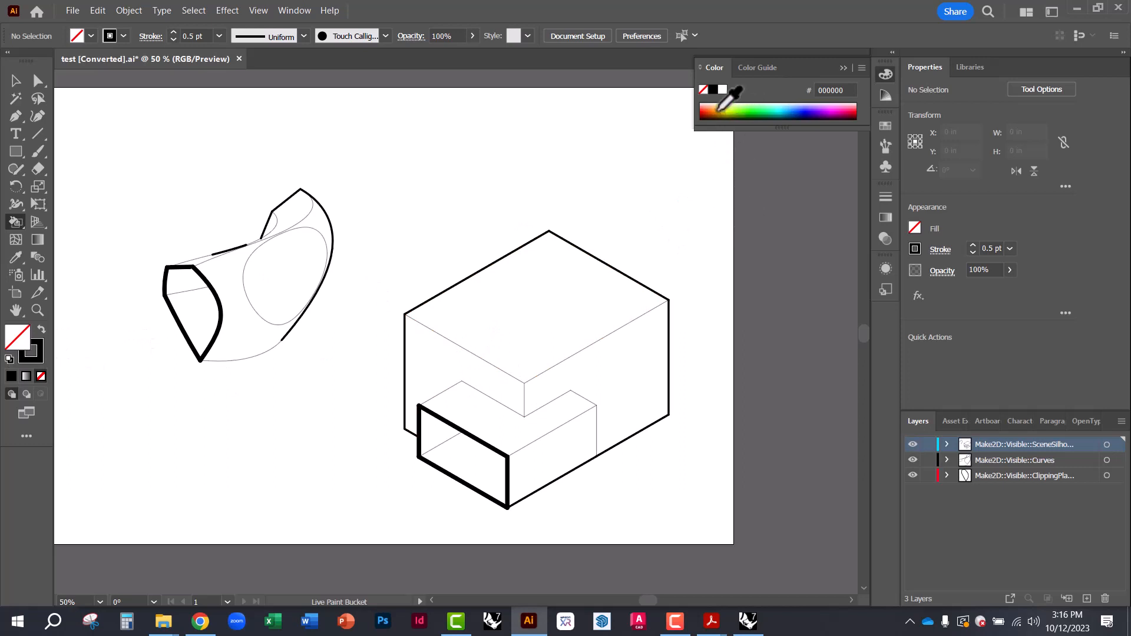
pyautogui.click(737, 112)
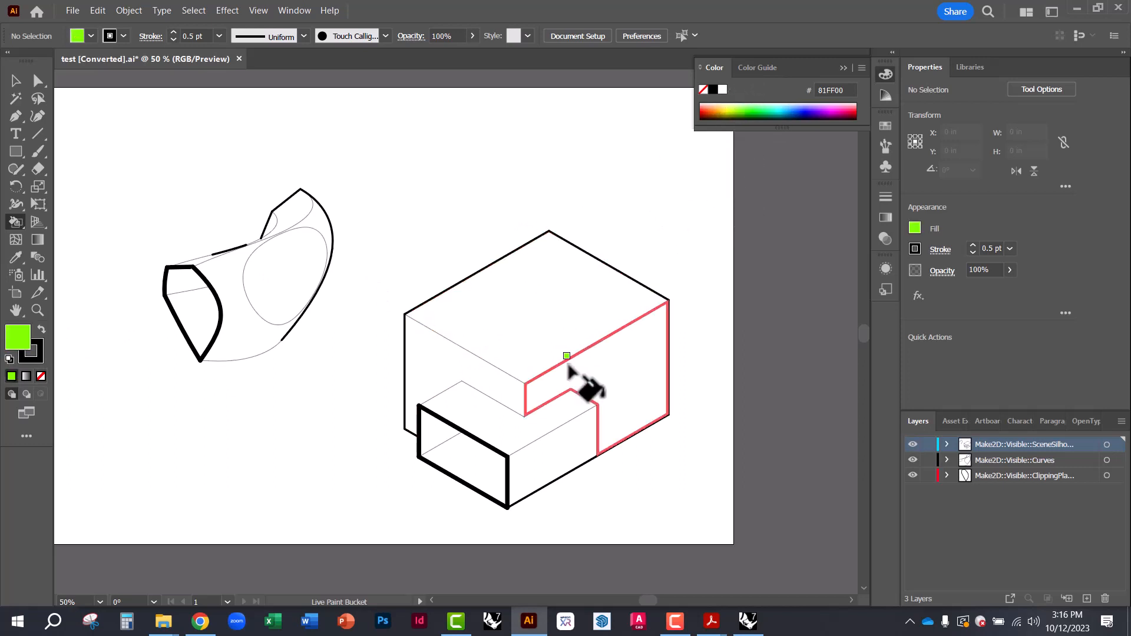
pyautogui.click(605, 382)
pyautogui.click(539, 475)
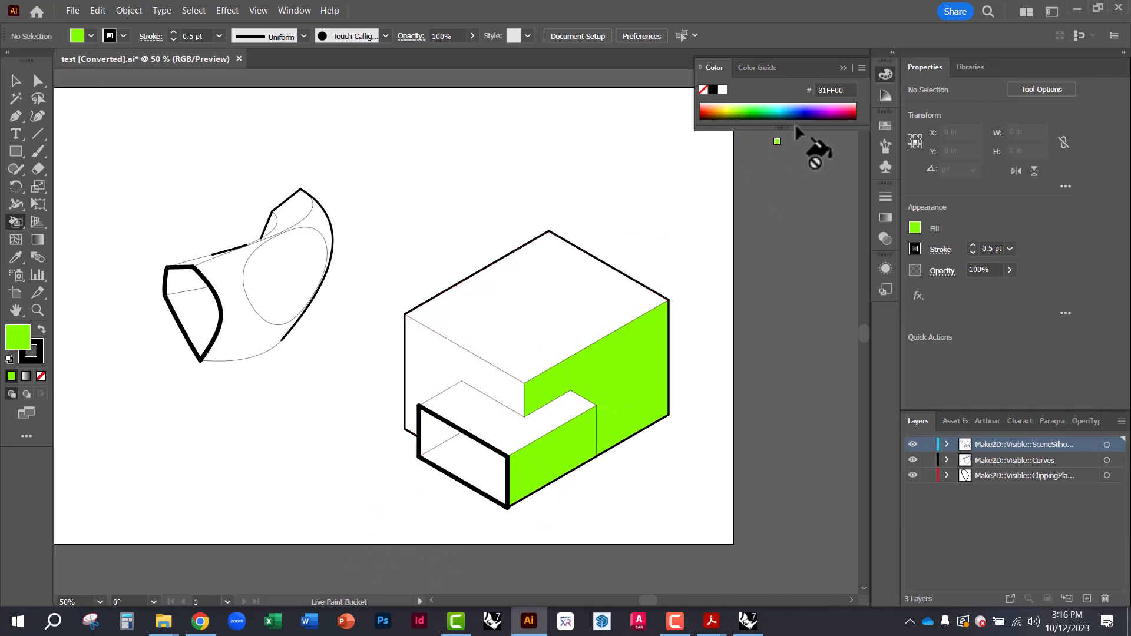
# - Set the fill to light green CDFF94 and paint the box's upper and lower top faces with it
pyautogui.doubleClick(15, 338)
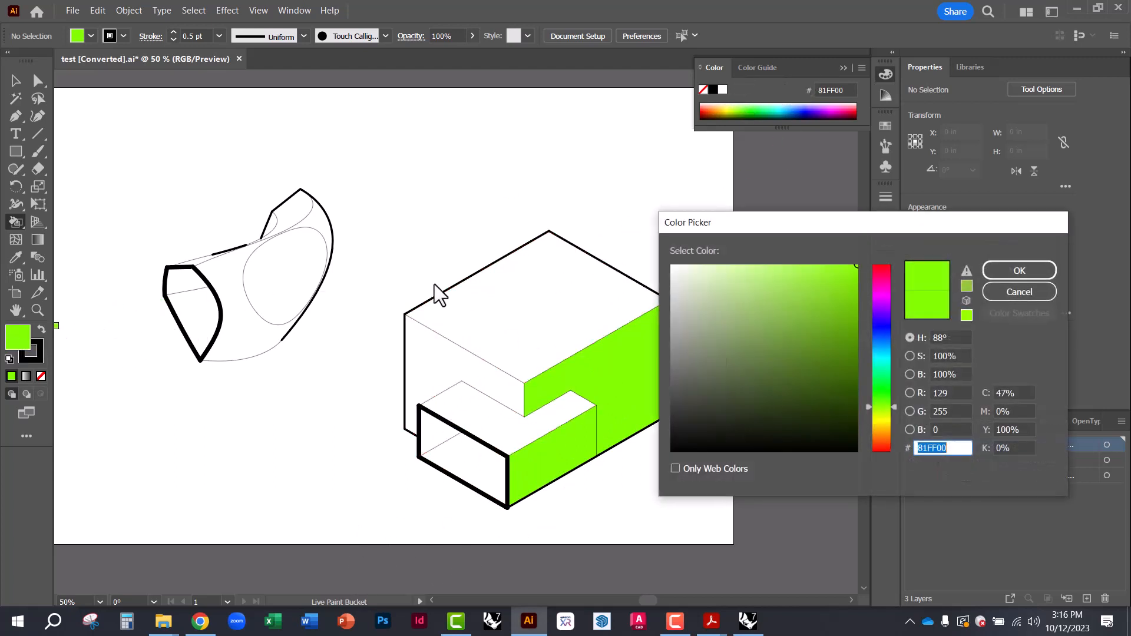
pyautogui.click(749, 265)
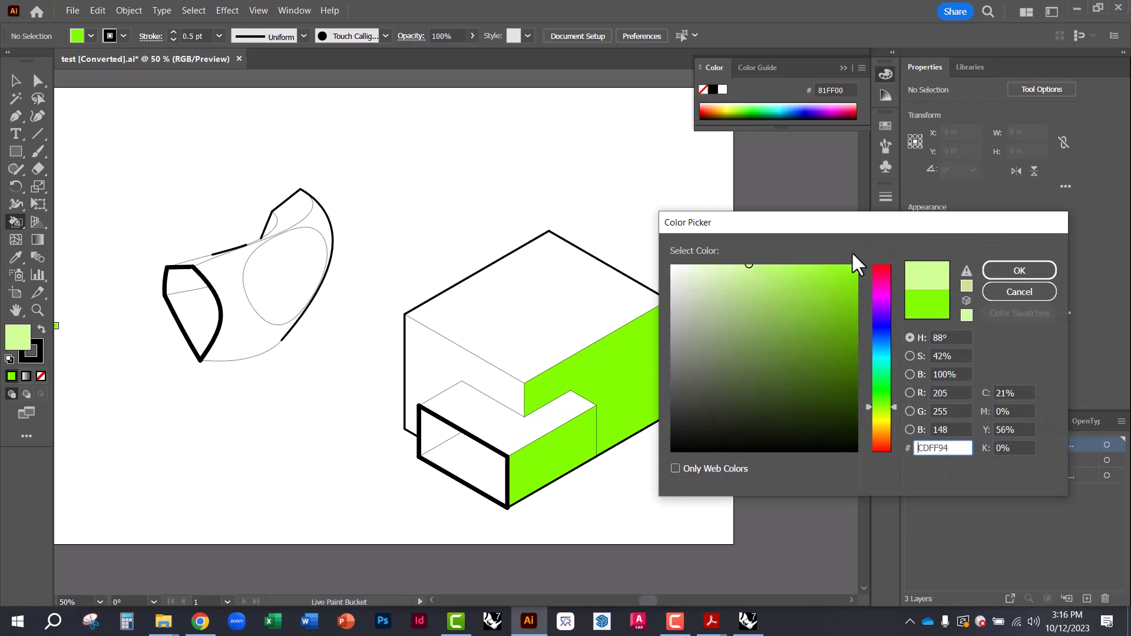
pyautogui.click(1019, 271)
pyautogui.click(563, 302)
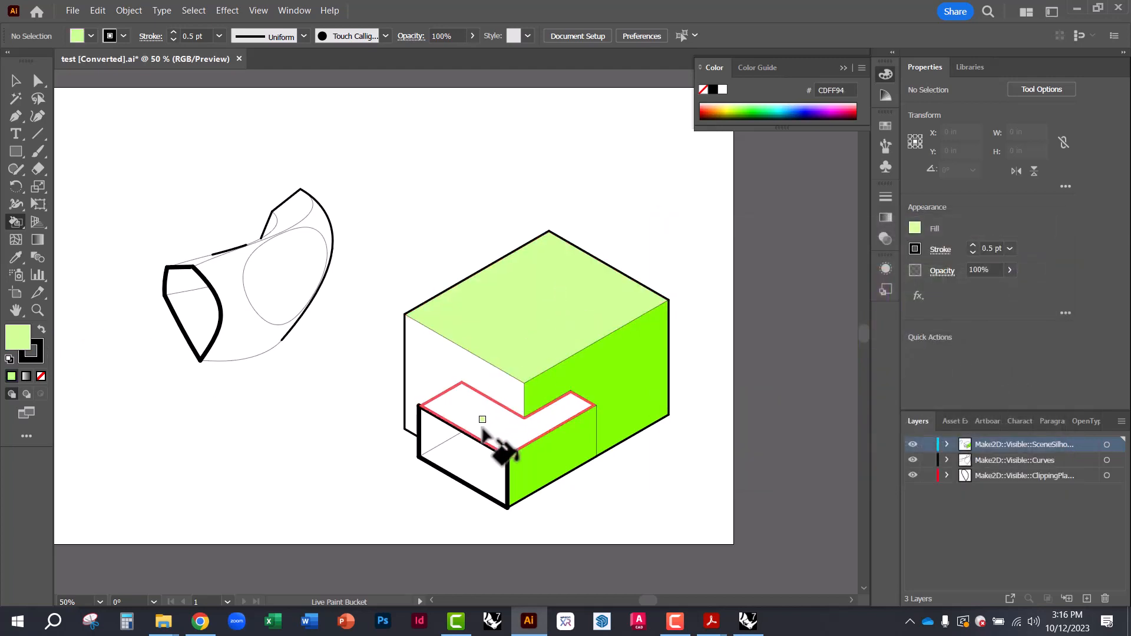
pyautogui.click(481, 431)
# - Set the fill to dark green 627746, paint the left-facing face and the section opening's interior, and return to the Selection tool
pyautogui.doubleClick(18, 337)
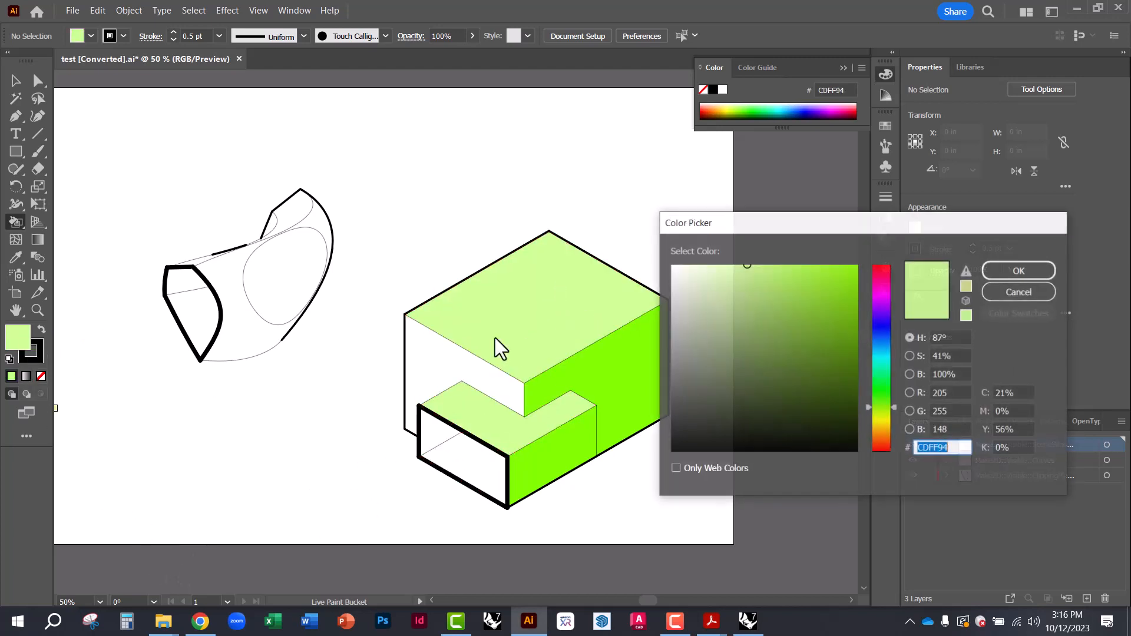
pyautogui.click(749, 363)
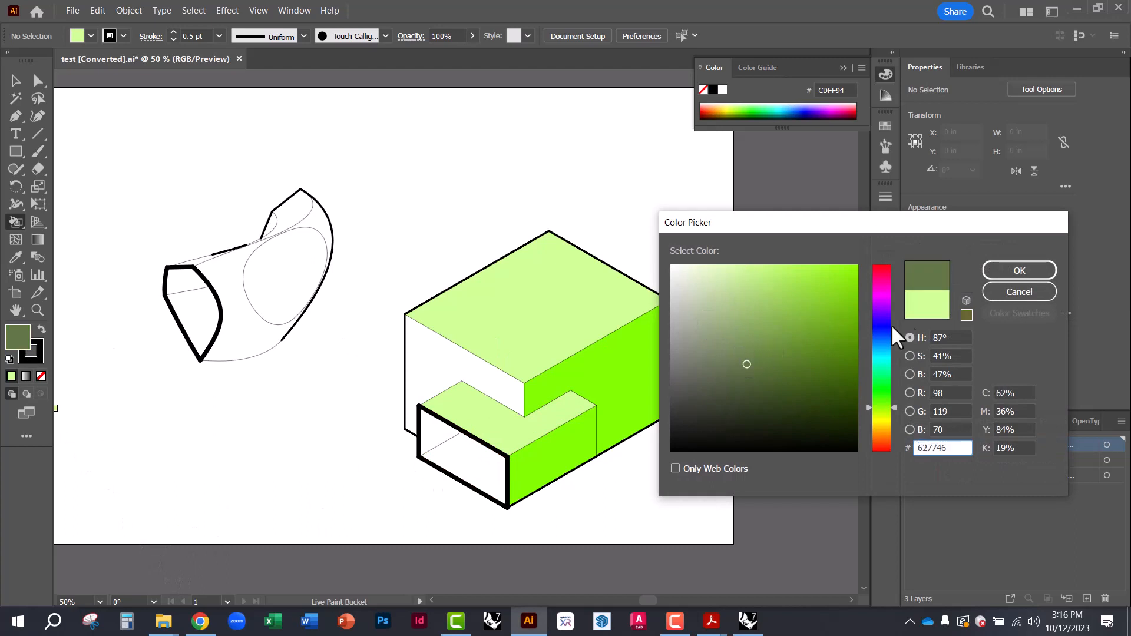
pyautogui.click(1010, 276)
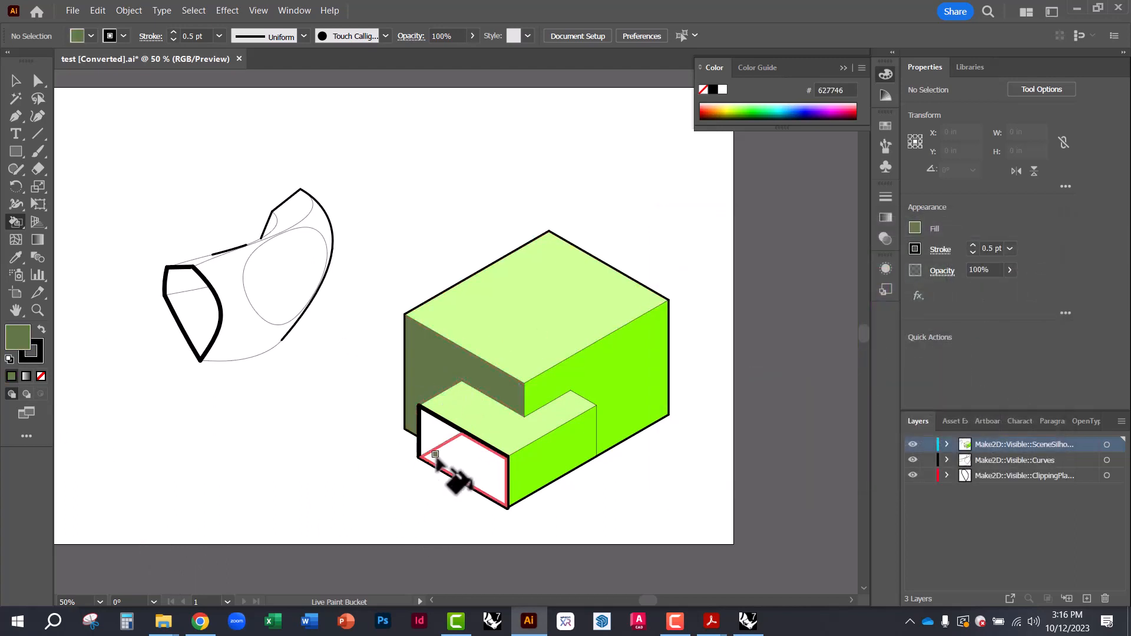
pyautogui.click(457, 465)
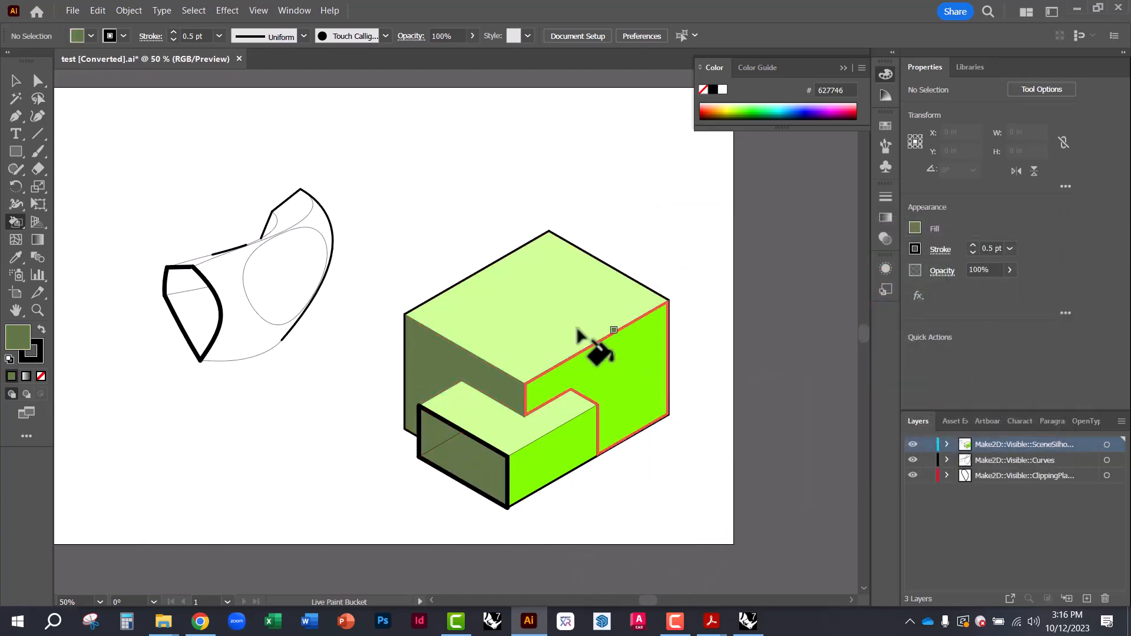
pyautogui.keyDown('alt'); pyautogui.scroll(1, 654, 441); pyautogui.keyUp('alt')
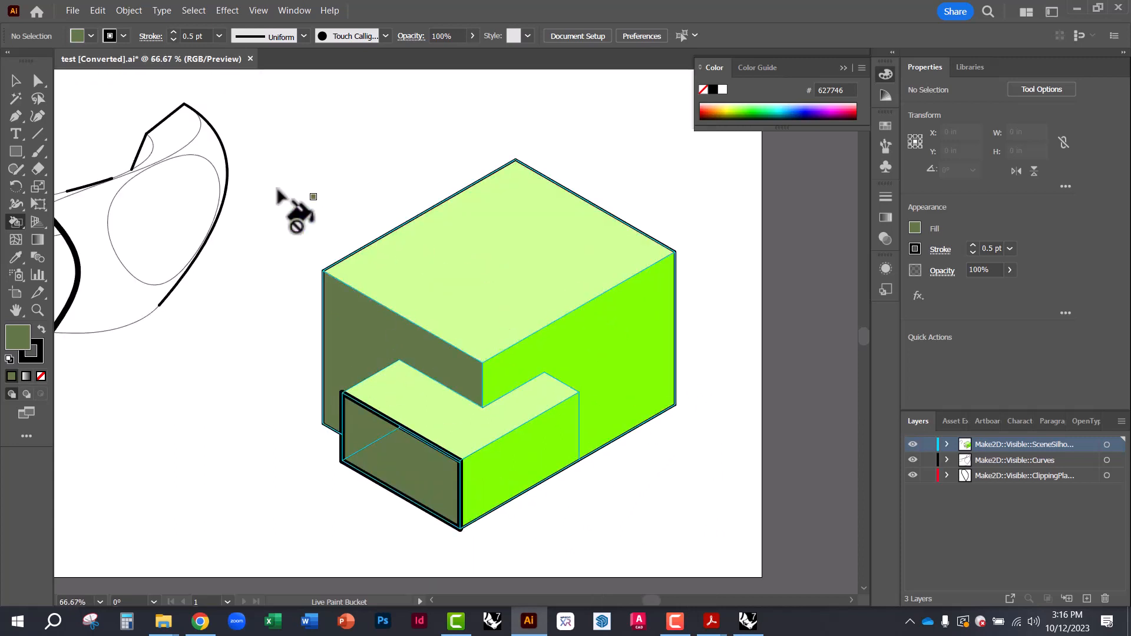
pyautogui.press('v')
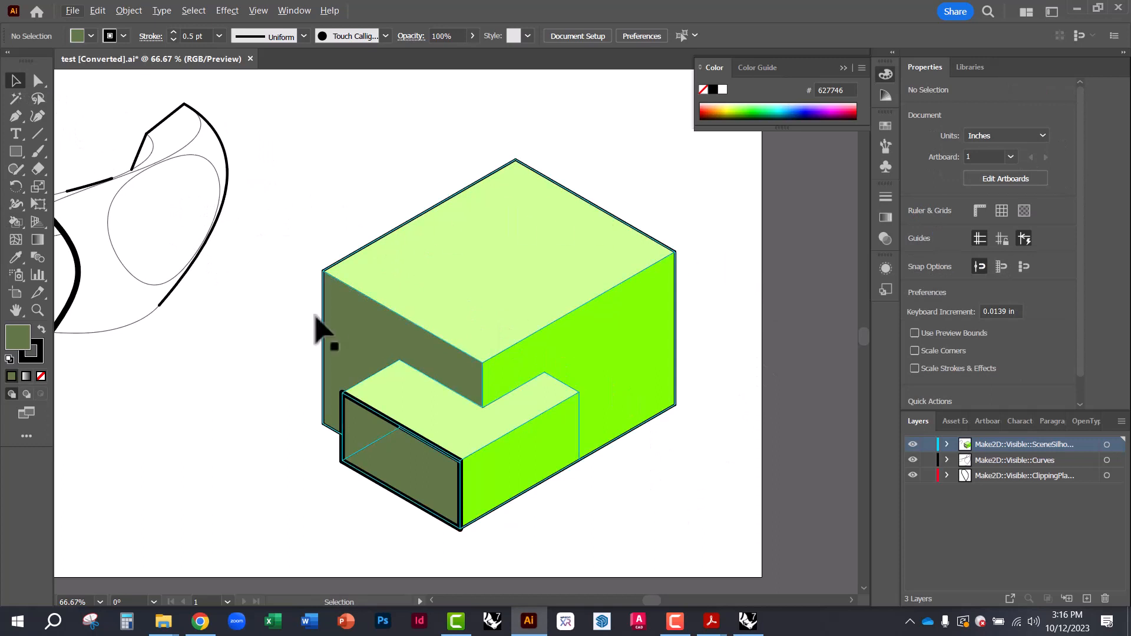
pyautogui.press('space')
pyautogui.moveTo(682, 417); pyautogui.dragTo(660, 449)
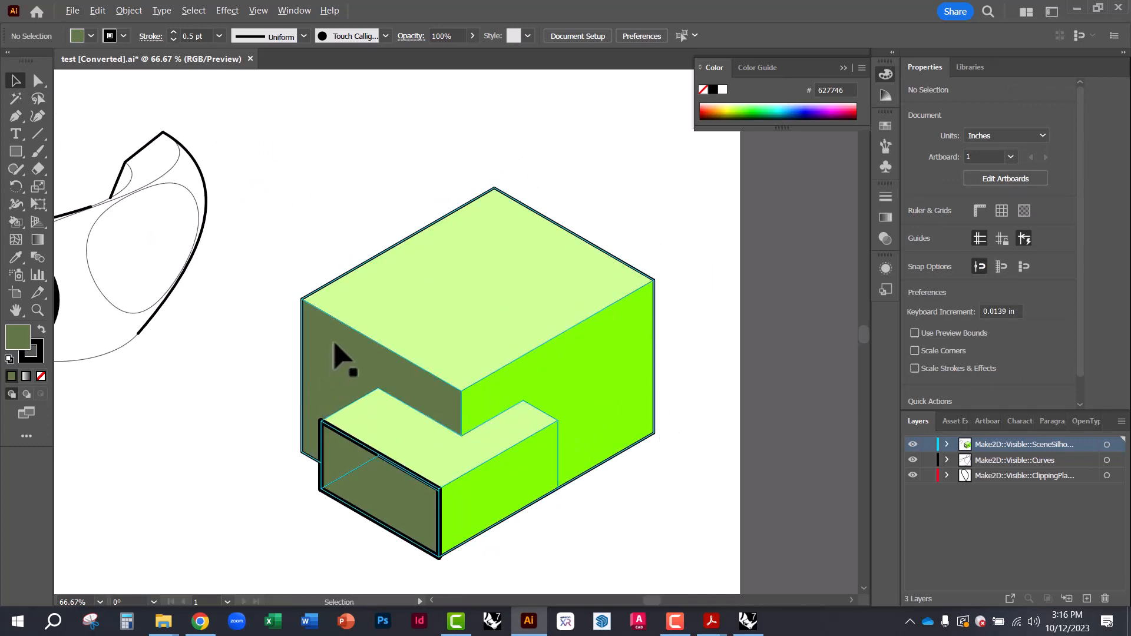
pyautogui.keyDown('alt'); pyautogui.scroll(-1, 459, 416); pyautogui.keyUp('alt')
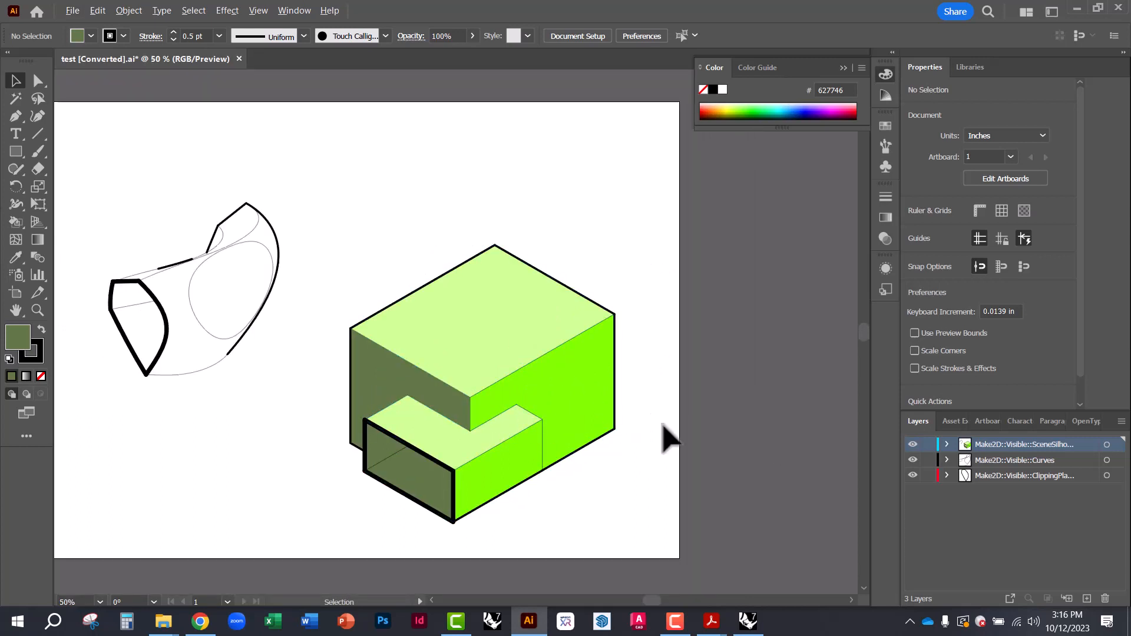
pyautogui.keyDown('alt'); pyautogui.scroll(-1, 662, 435); pyautogui.keyUp('alt')
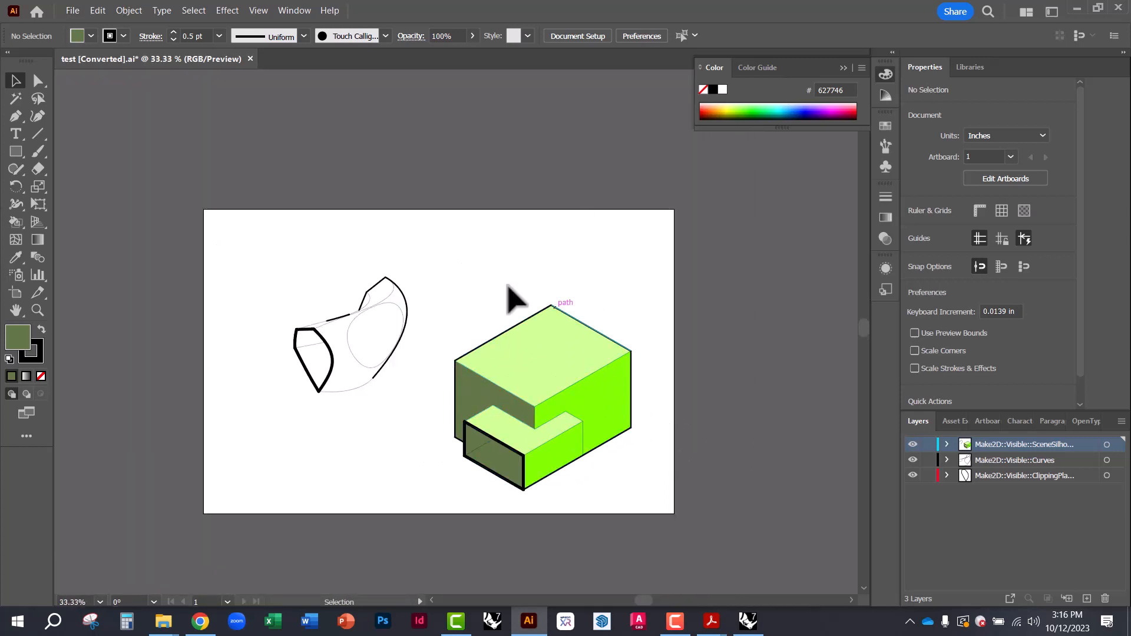
pyautogui.keyDown('alt'); pyautogui.scroll(1, 429, 382); pyautogui.keyUp('alt')
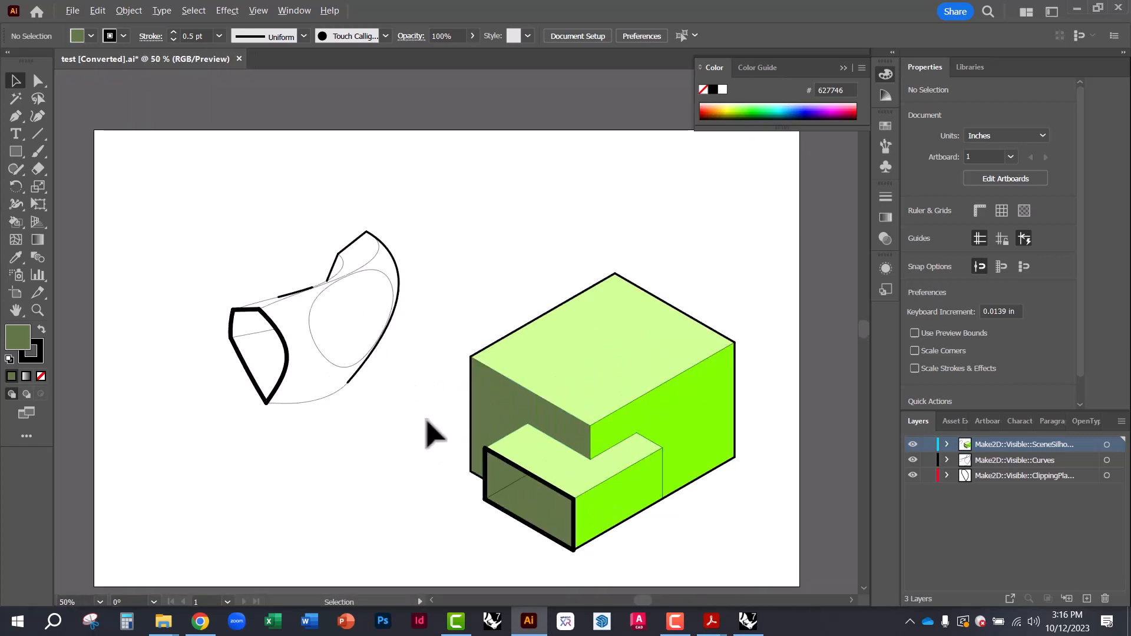
# - Try a 6 pt stroke on the edge between the box's top and right faces, then undo it and deselect
pyautogui.click(39, 81)
pyautogui.click(608, 419)
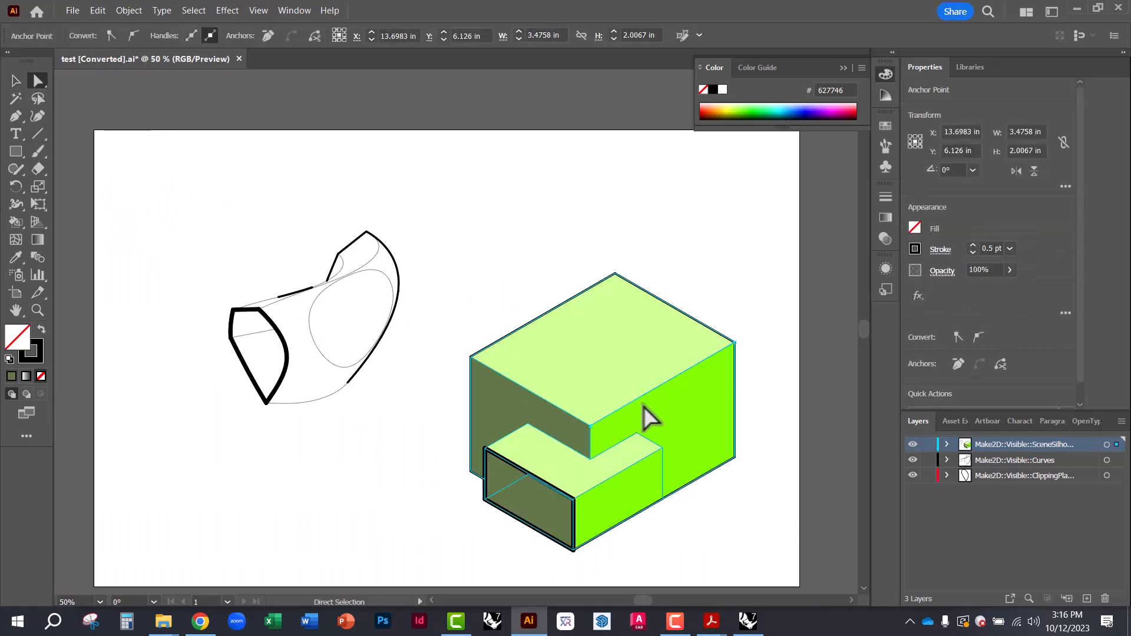
pyautogui.click(1010, 248)
pyautogui.click(1029, 379)
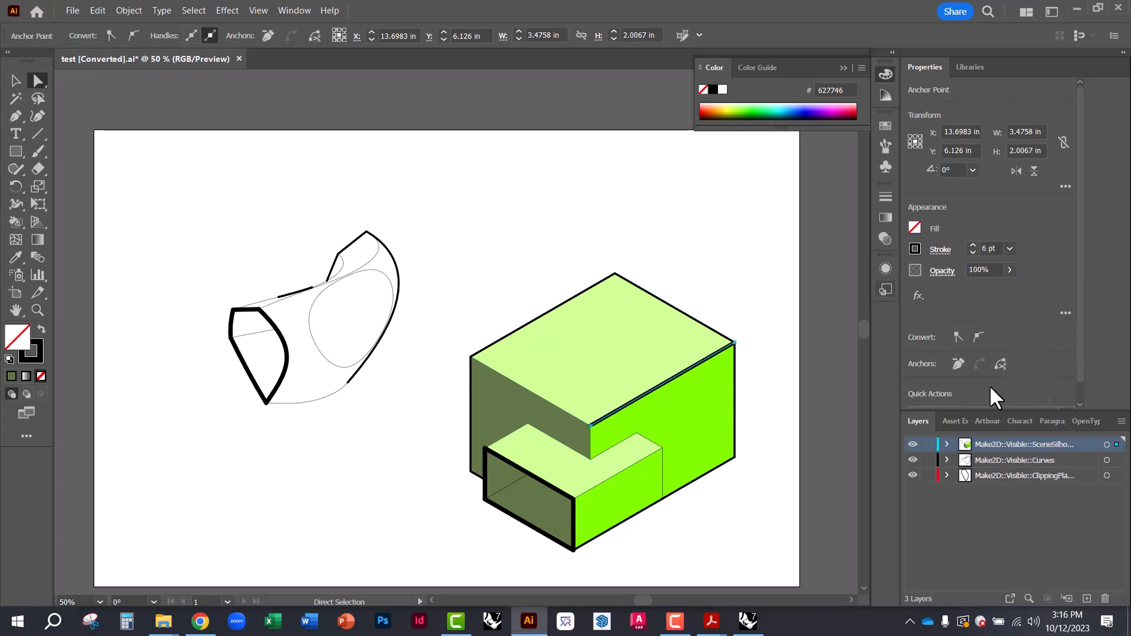
pyautogui.click(715, 297)
pyautogui.hotkey('ctrl', 'z')
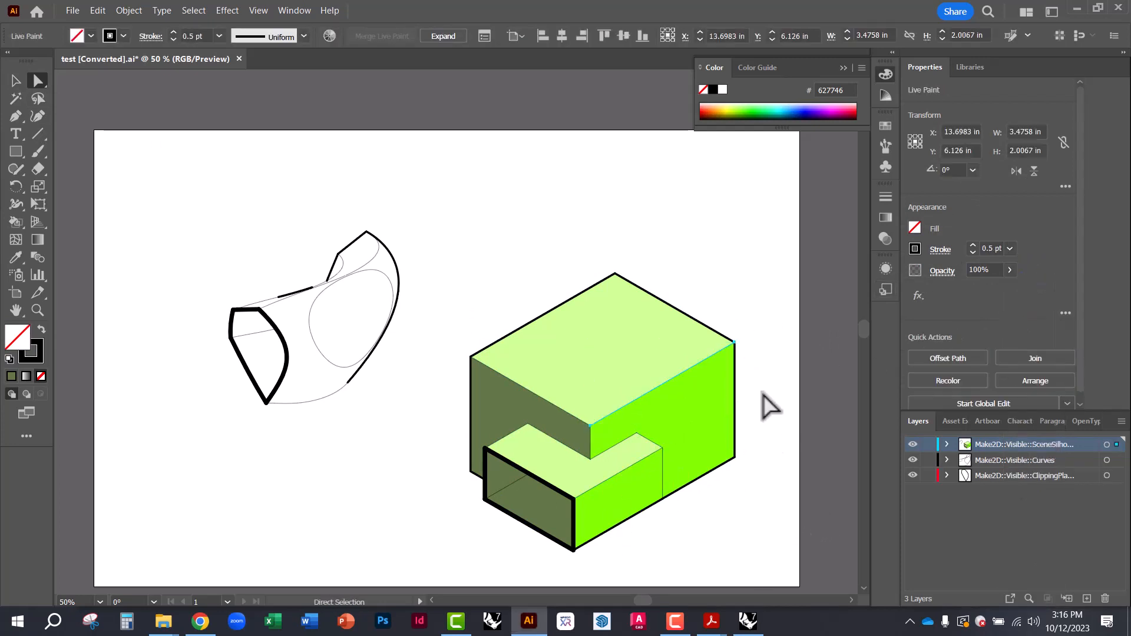
pyautogui.click(760, 398)
# - Delete the entire curved solid drawing beside the painted box
pyautogui.keyDown('alt'); pyautogui.scroll(1, 737, 500); pyautogui.keyUp('alt')
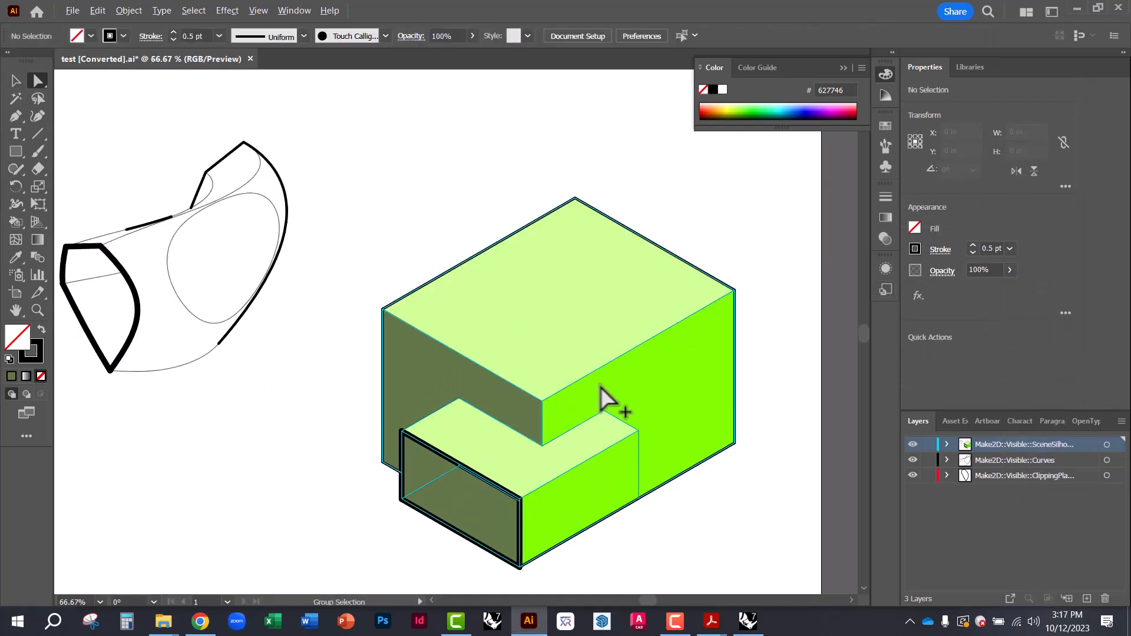
pyautogui.keyDown('alt'); pyautogui.scroll(-2, 707, 465); pyautogui.keyUp('alt')
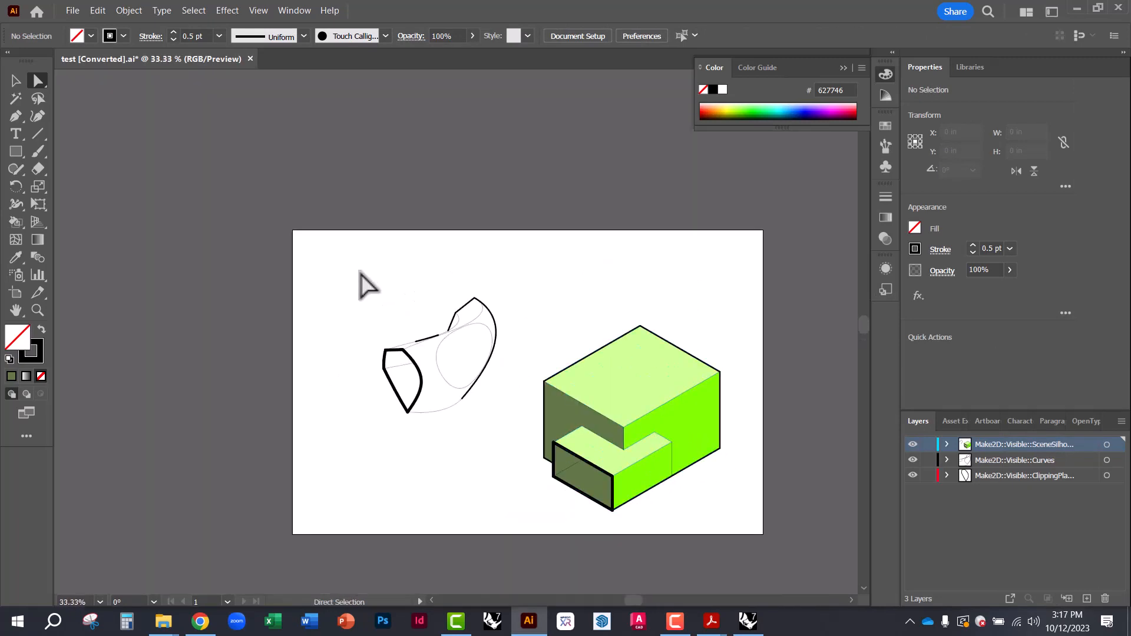
pyautogui.moveTo(361, 272); pyautogui.dragTo(511, 448)
pyautogui.press('Delete')
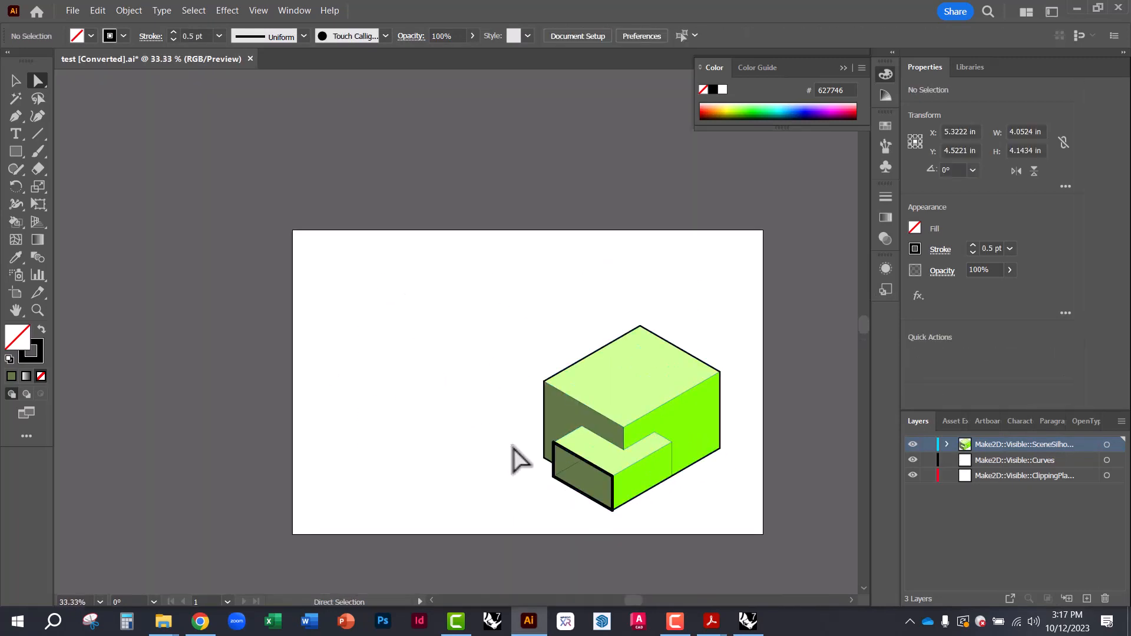
# - Select the whole painted box, move it to the middle of the artboard and deselect it
pyautogui.moveTo(481, 293)
pyautogui.mouseDown()
pyautogui.moveTo(707, 513)
pyautogui.moveTo(748, 523)
pyautogui.mouseUp()
pyautogui.moveTo(693, 450)
pyautogui.mouseDown()
pyautogui.moveTo(665, 423)
pyautogui.moveTo(577, 403)
pyautogui.mouseUp()
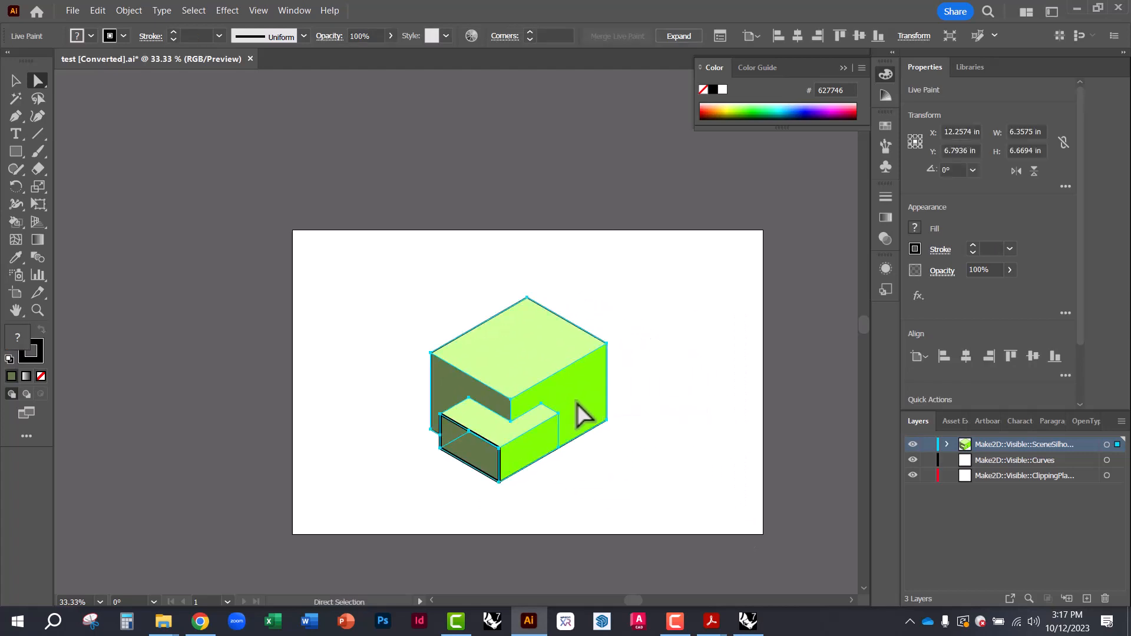
pyautogui.click(672, 420)
# - Create a new layer above the existing Make2D layers for annotations on the painted box drawing
pyautogui.keyDown('alt'); pyautogui.scroll(2, 585, 380); pyautogui.keyUp('alt')
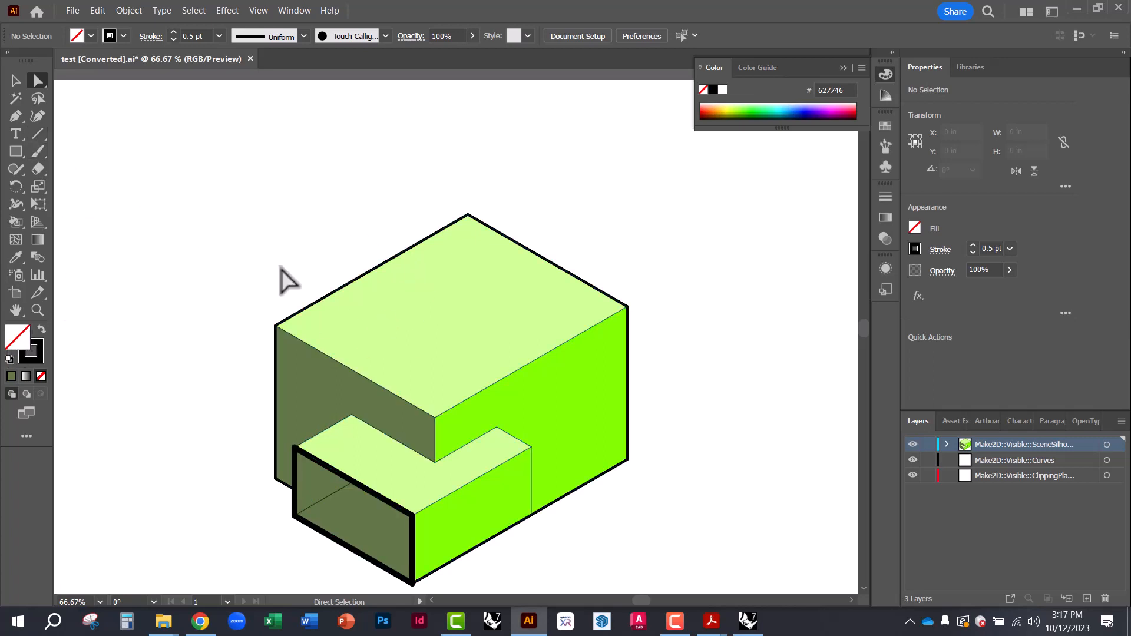
pyautogui.moveTo(386, 330); pyautogui.dragTo(611, 278)
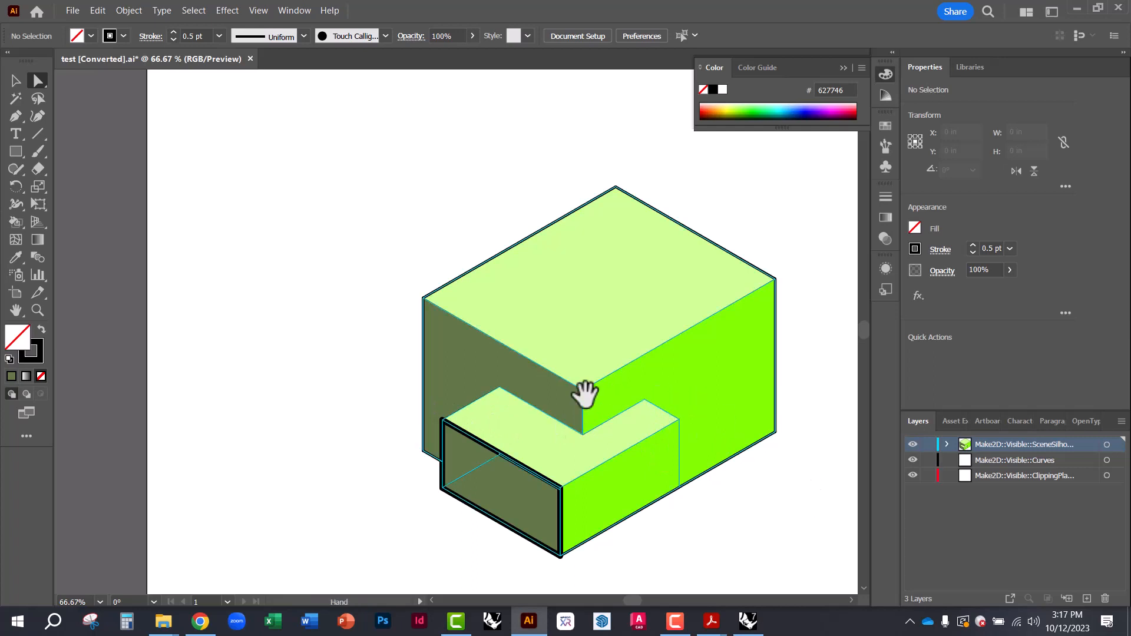
pyautogui.moveTo(581, 392); pyautogui.dragTo(380, 382)
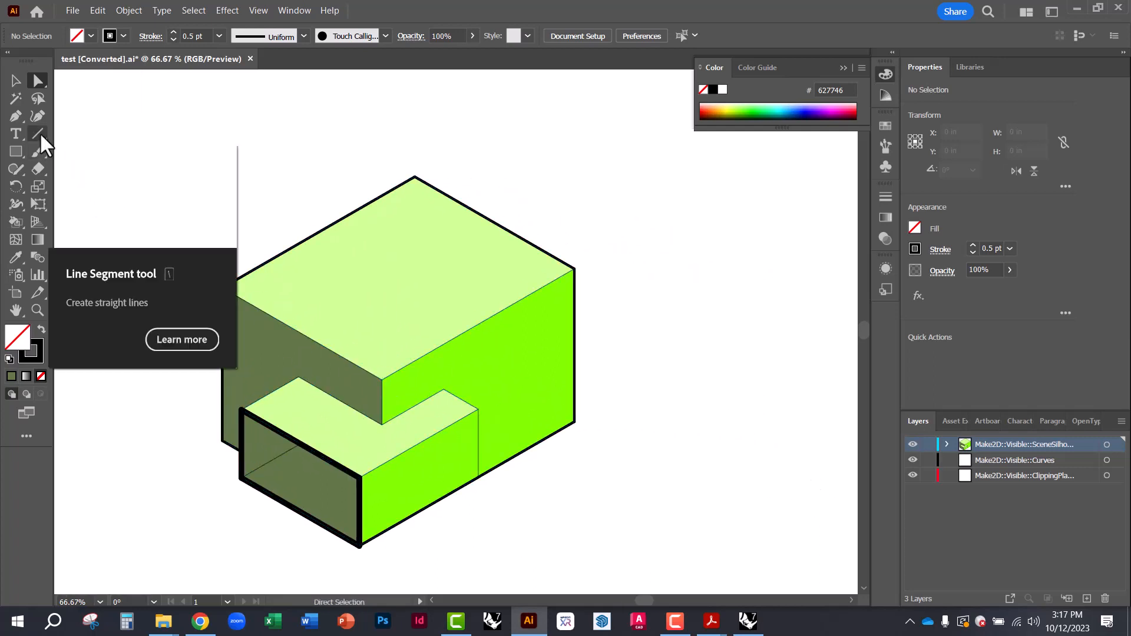
pyautogui.click(41, 132)
pyautogui.click(16, 81)
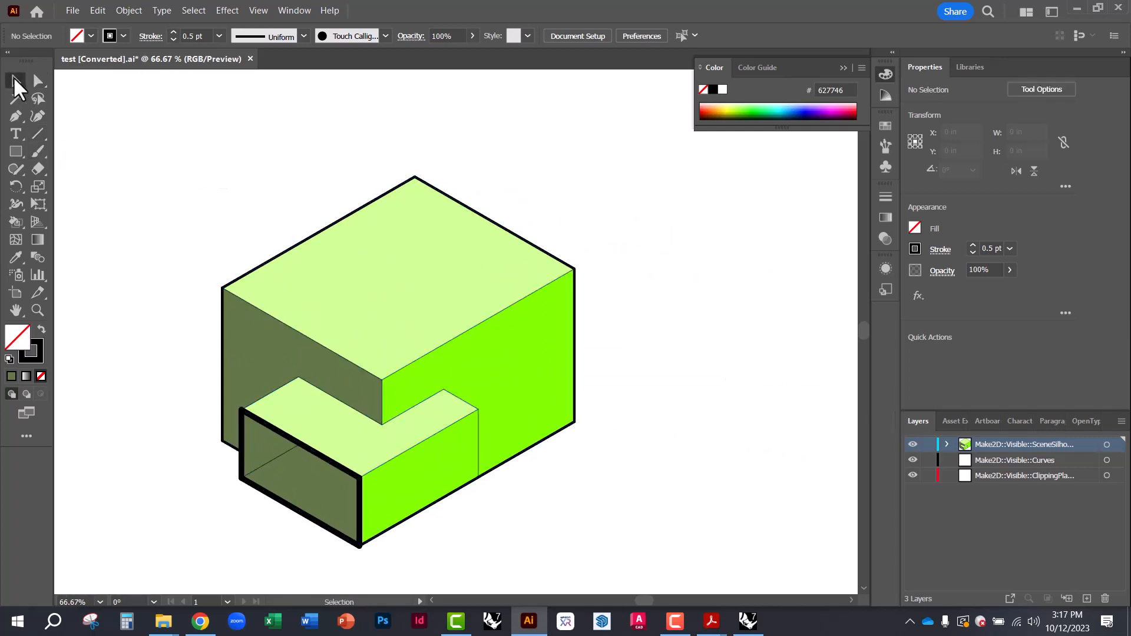
pyautogui.click(1087, 597)
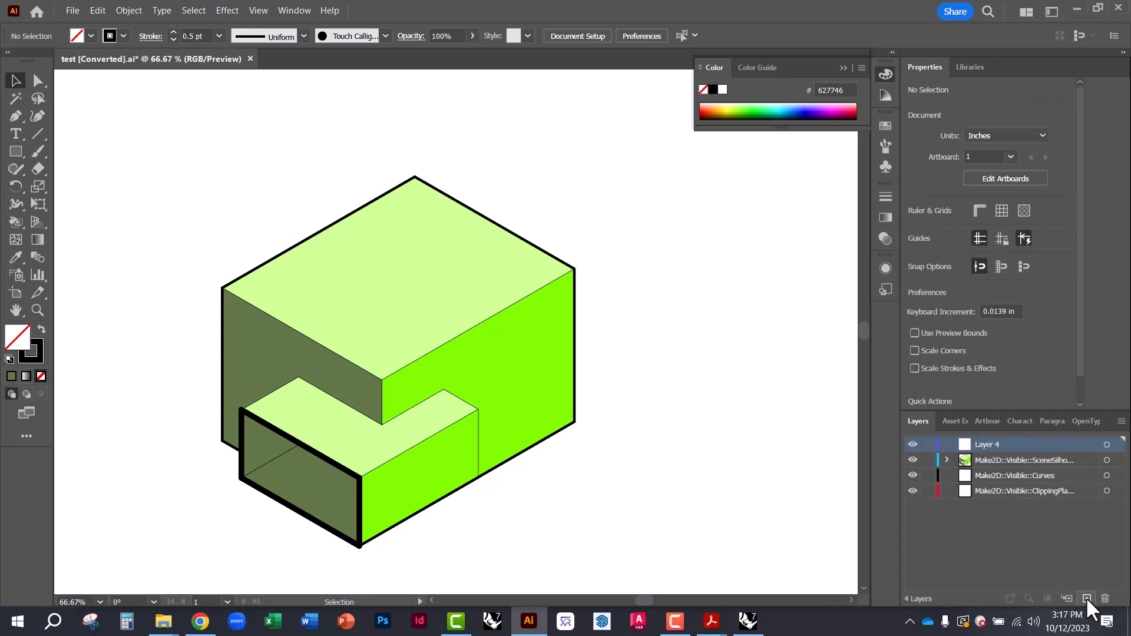
# - Draw a horizontal line about 4.9 in long from the blank area right of the box onto its top face, with an Arrow 10 end arrowhead
pyautogui.click(36, 133)
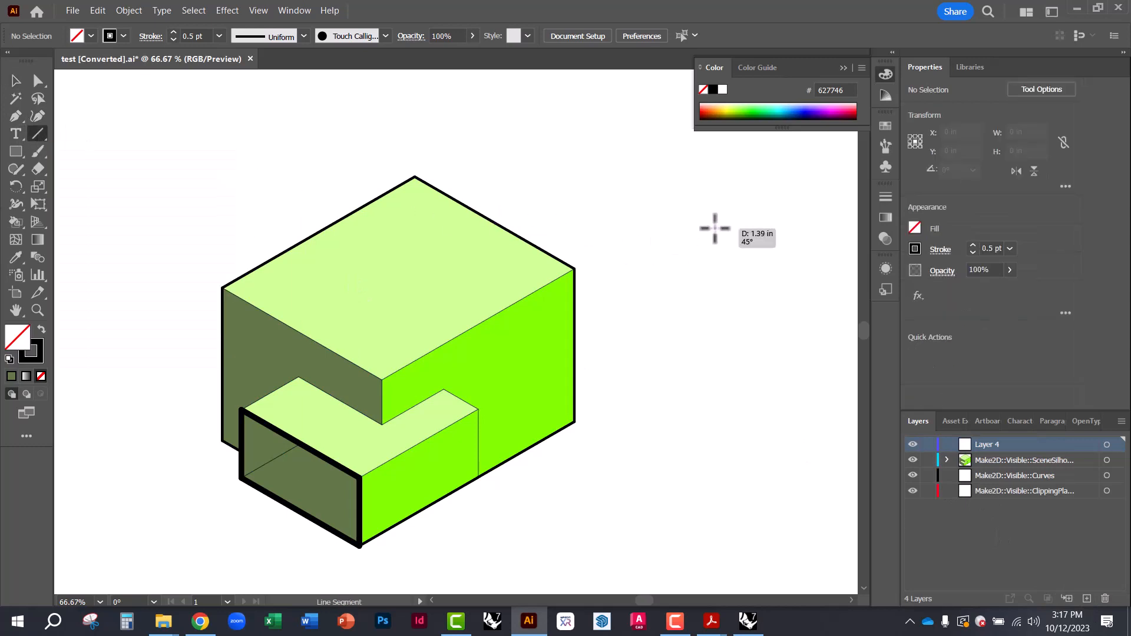
pyautogui.moveTo(715, 228); pyautogui.dragTo(444, 228)
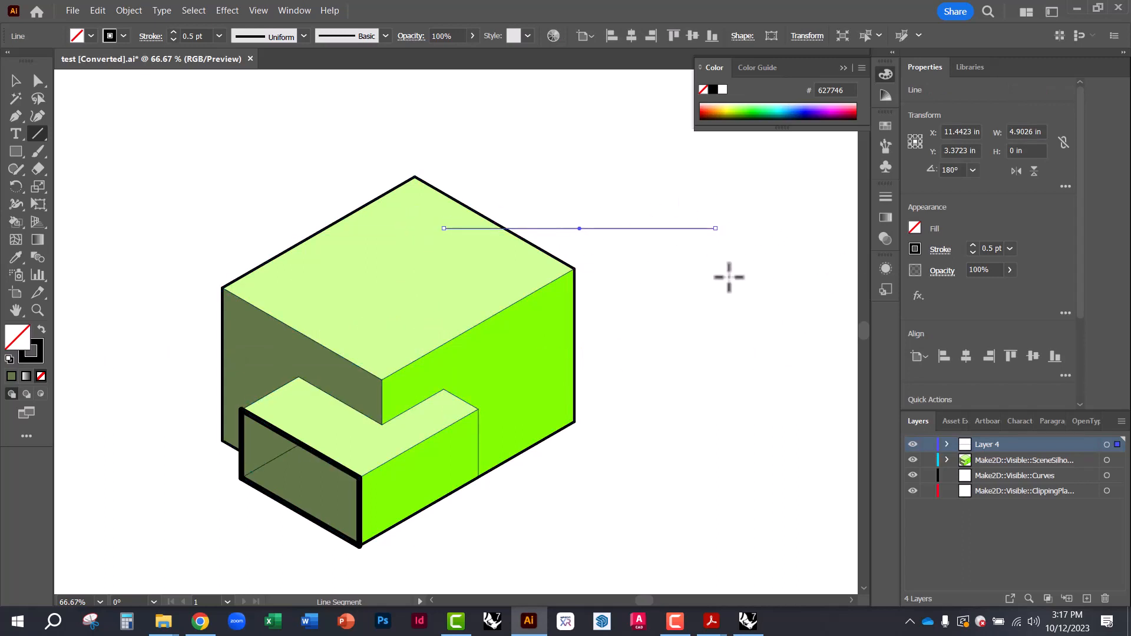
pyautogui.click(883, 197)
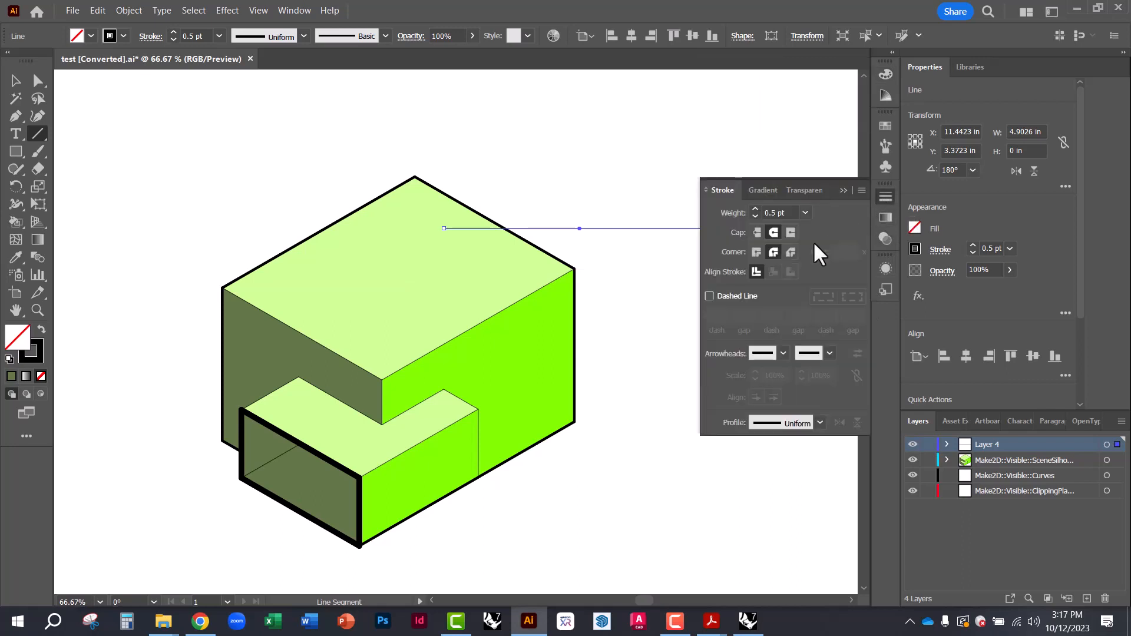
pyautogui.click(829, 352)
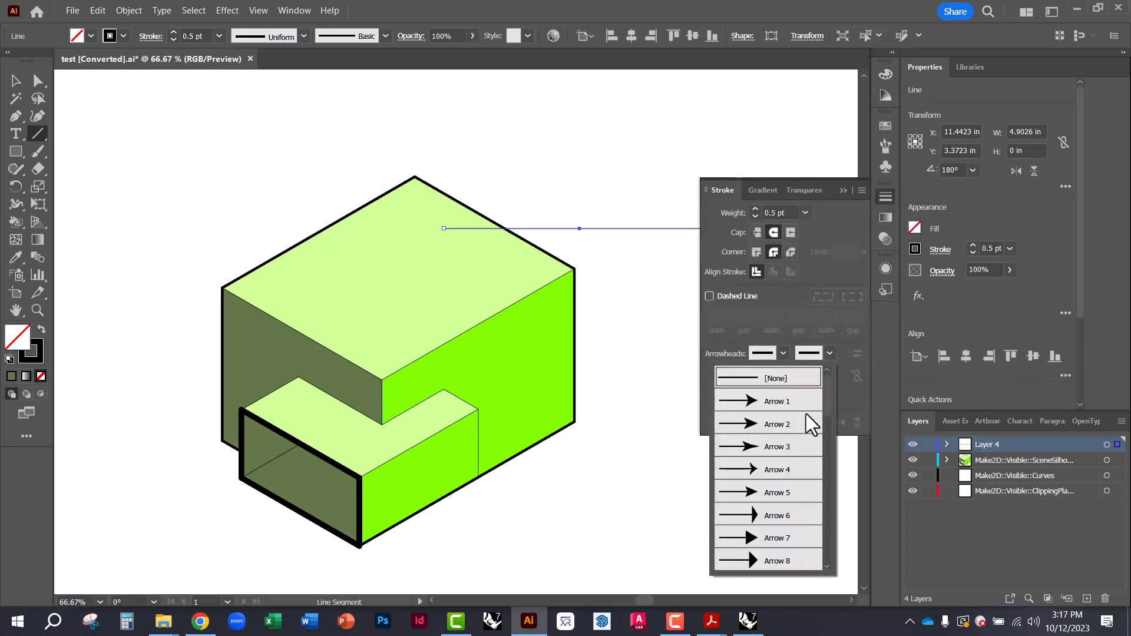
pyautogui.scroll(-1, 781, 548)
pyautogui.scroll(-3, 784, 557)
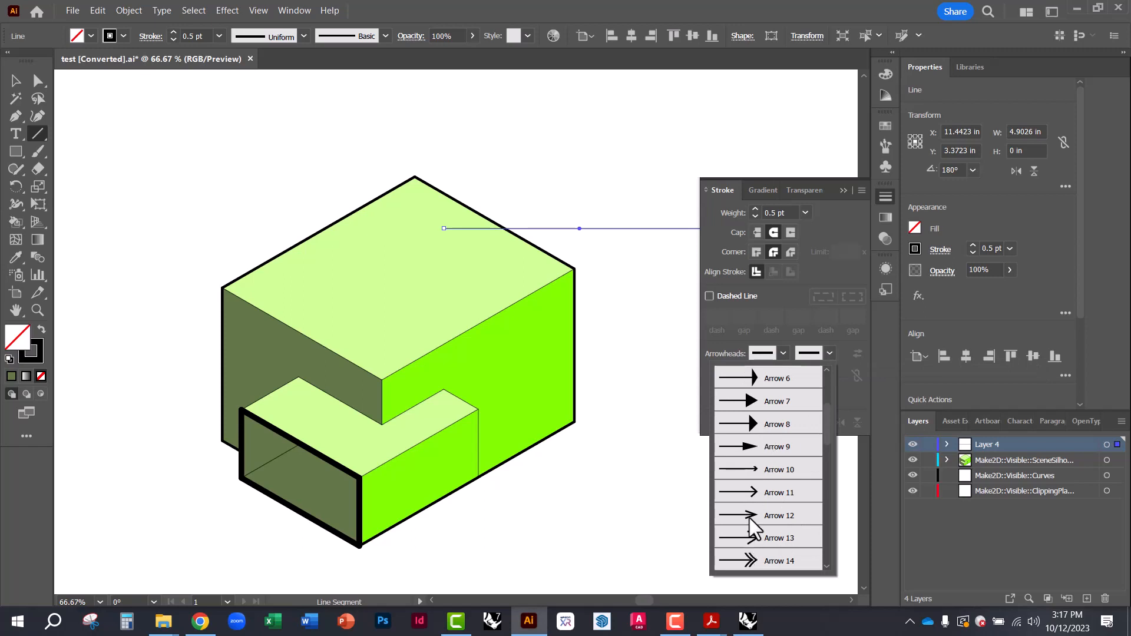
pyautogui.click(783, 469)
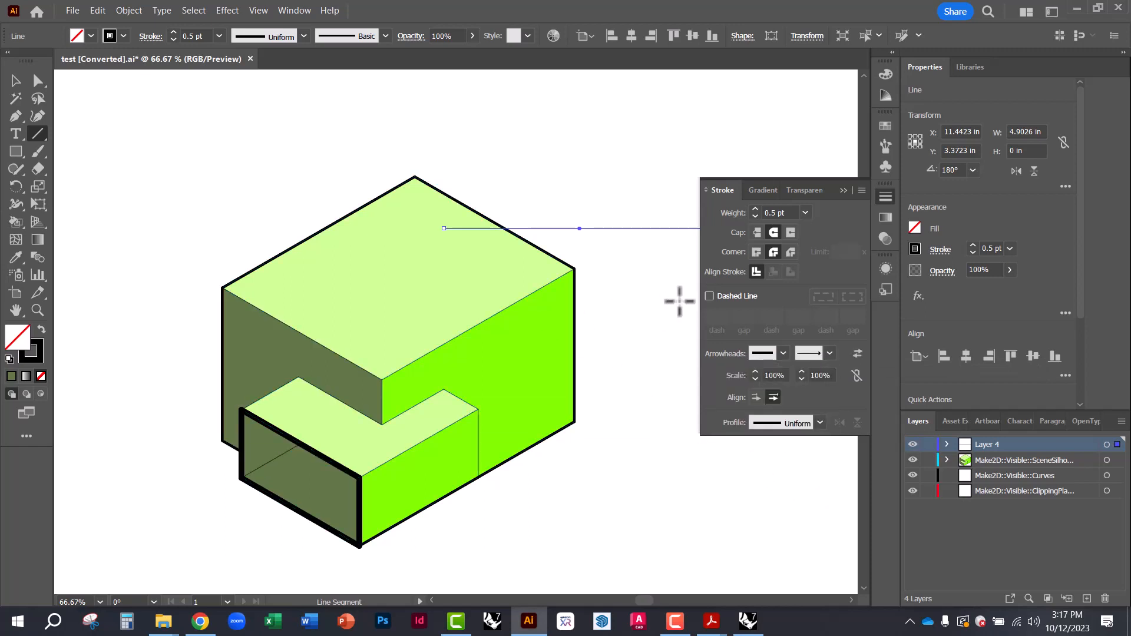
pyautogui.click(844, 190)
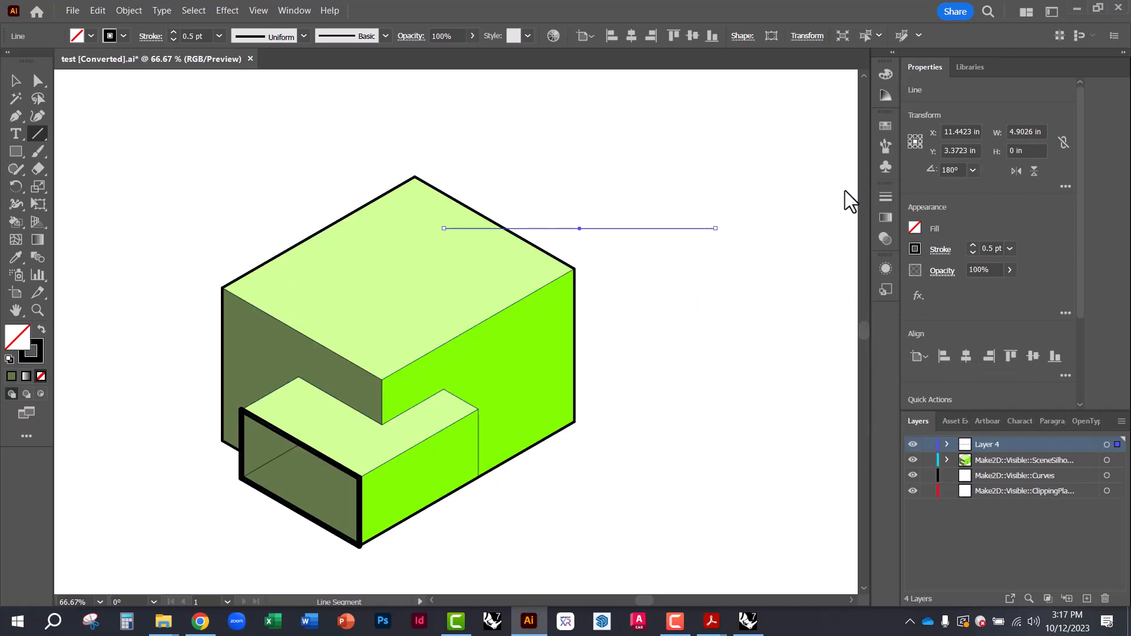
# - Set the arrow line's stroke weight to 4 pt and deselect it
pyautogui.click(1010, 250)
pyautogui.click(1027, 357)
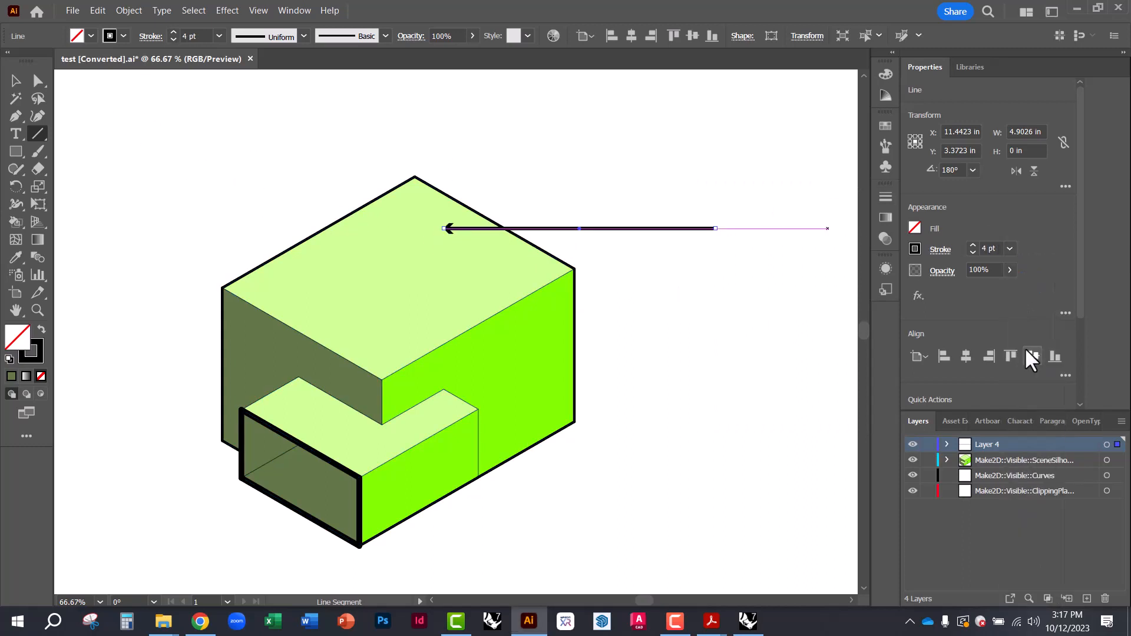
pyautogui.click(16, 82)
pyautogui.click(267, 141)
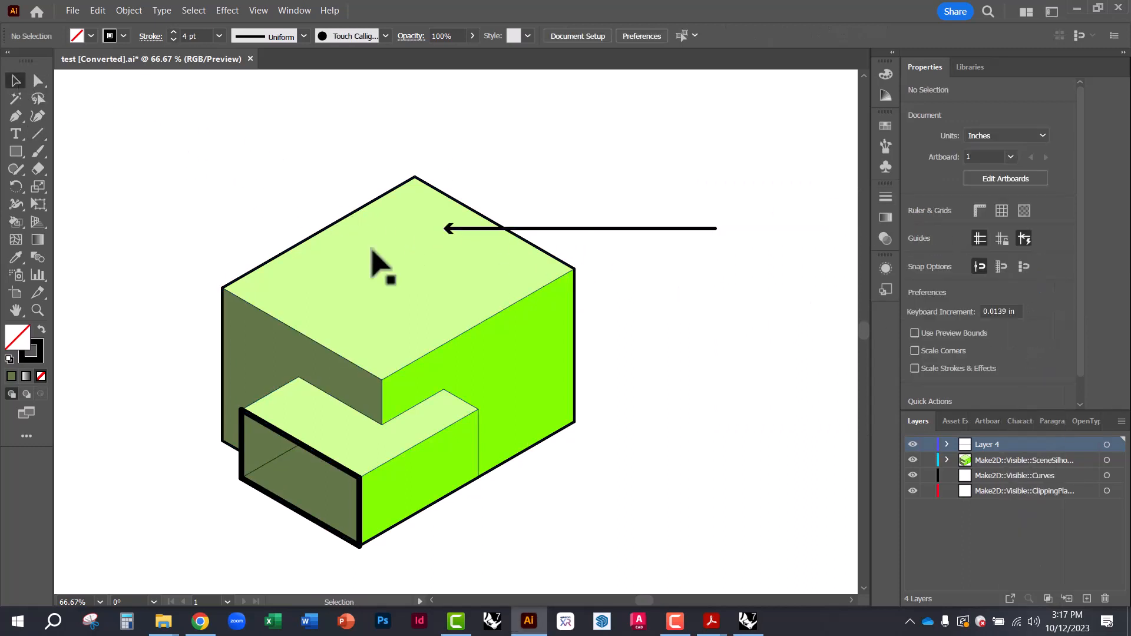
# - Shorten the arrow from its tail end to about 3.66 in long, keeping it horizontal, and deselect it
pyautogui.press('space')
pyautogui.moveTo(637, 303); pyautogui.dragTo(503, 324)
pyautogui.click(517, 250)
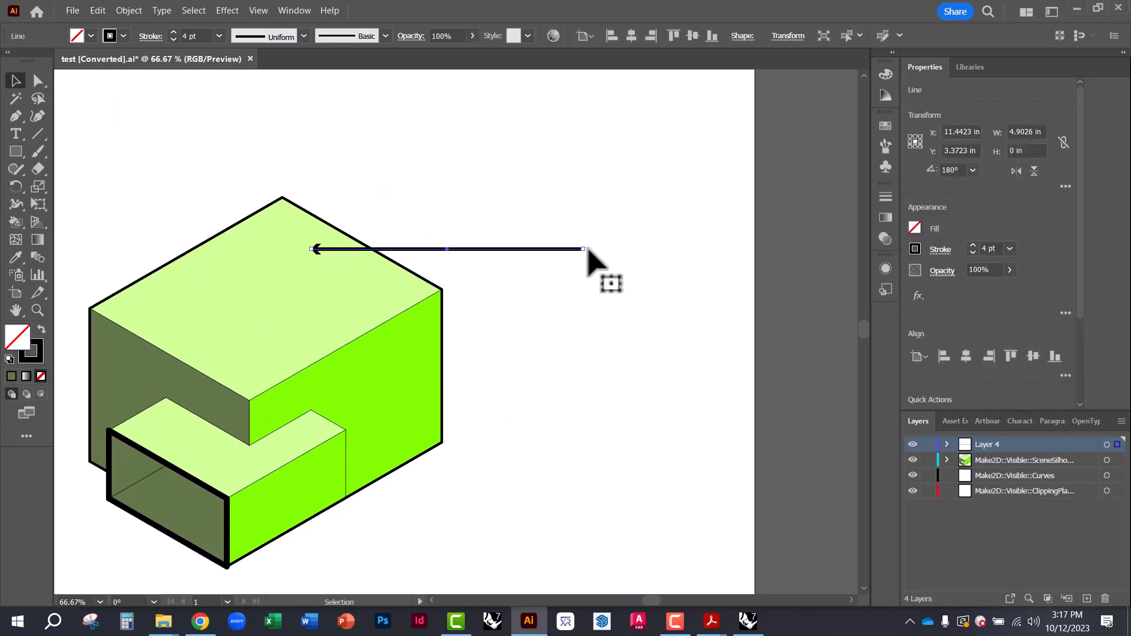
pyautogui.moveTo(584, 249); pyautogui.dragTo(516, 249)
pyautogui.click(522, 261)
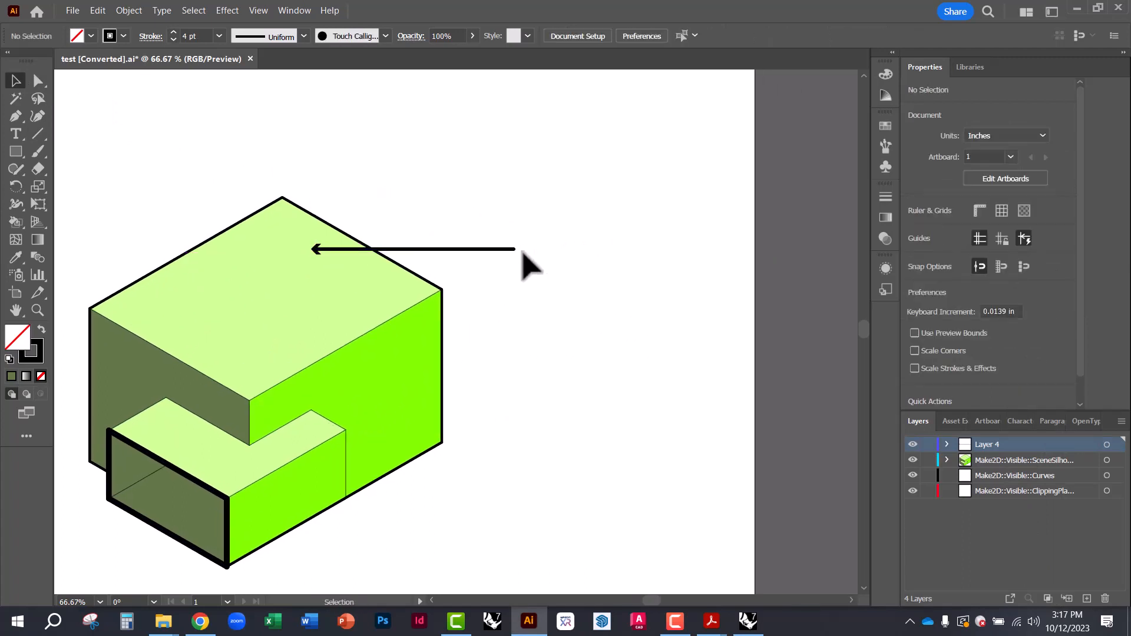
# - Change the arrow's end arrowhead to the solid triangular Arrow 7 style and deselect it
pyautogui.click(432, 250)
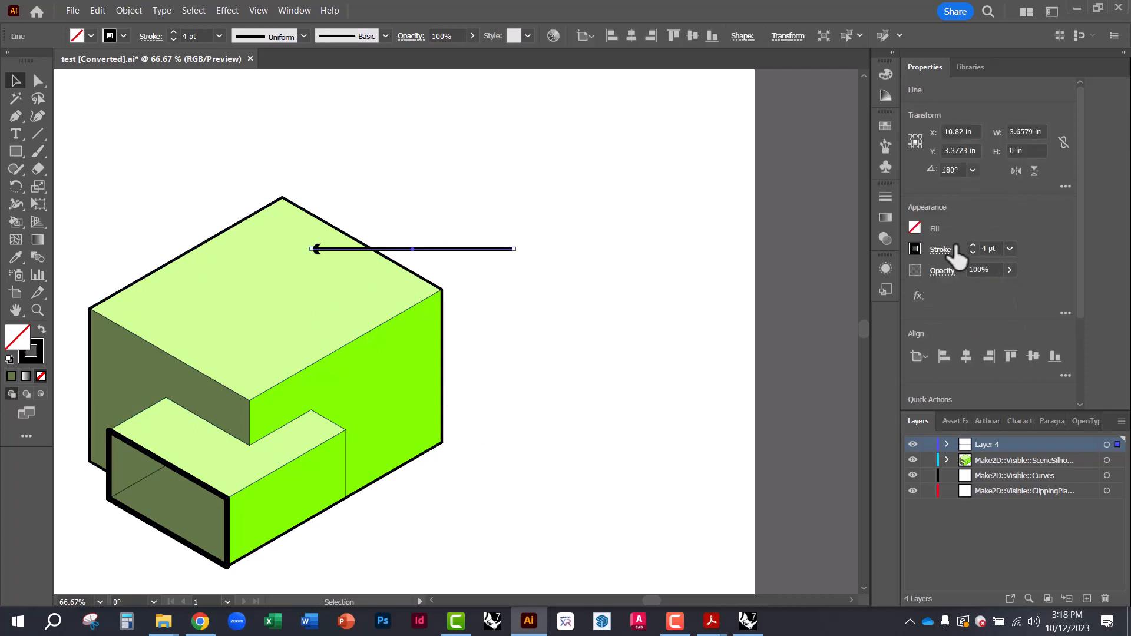
pyautogui.click(885, 198)
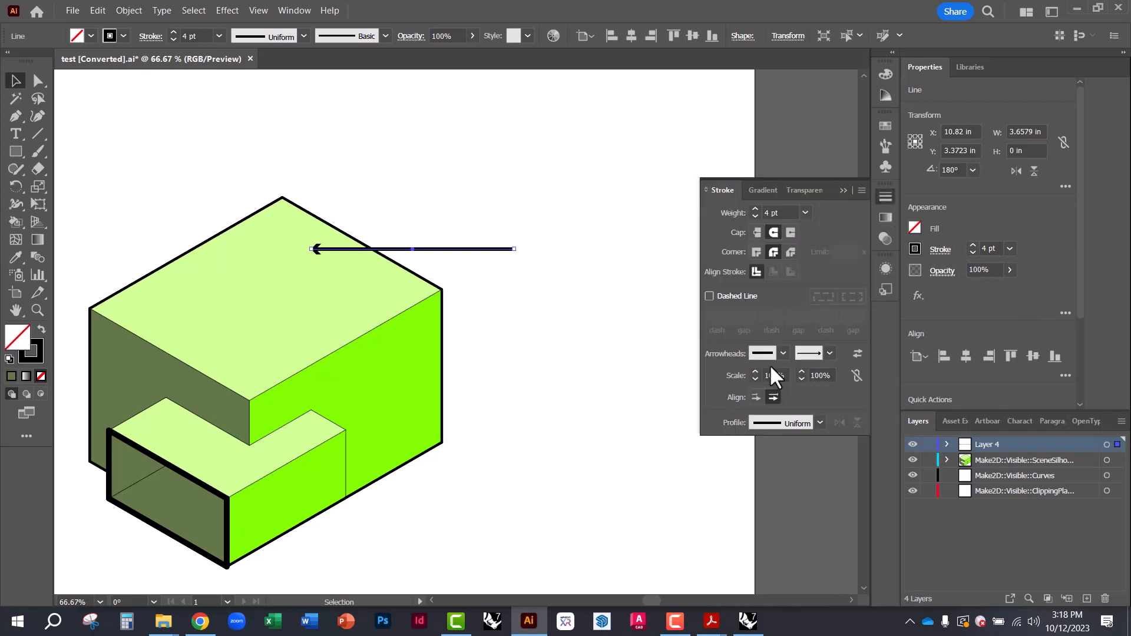
pyautogui.click(831, 354)
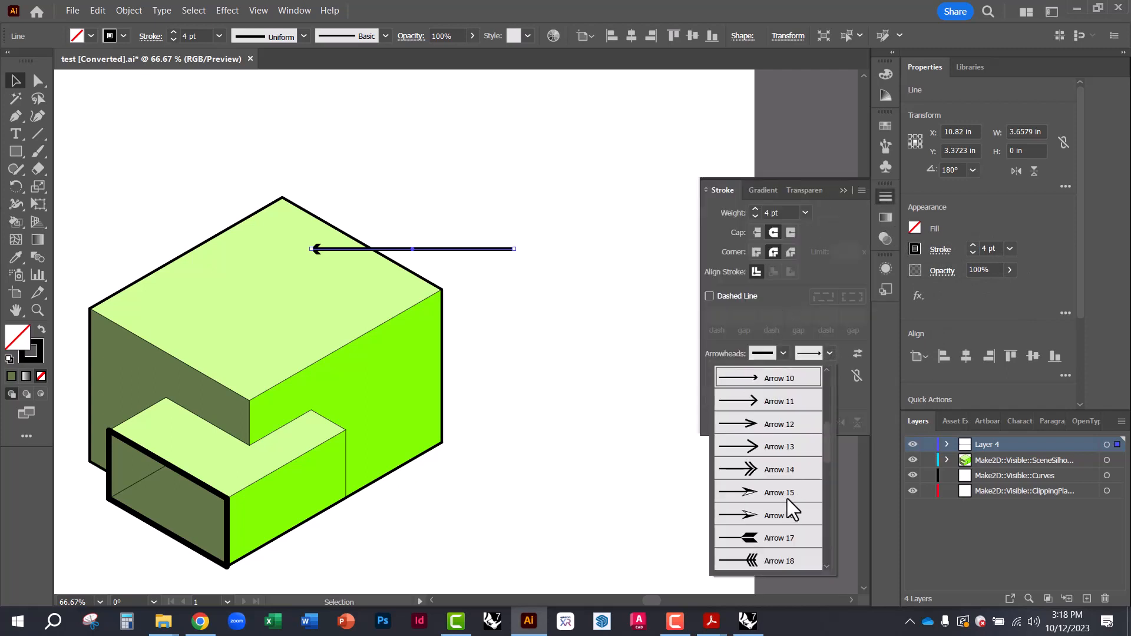
pyautogui.scroll(3, 787, 499)
pyautogui.click(771, 544)
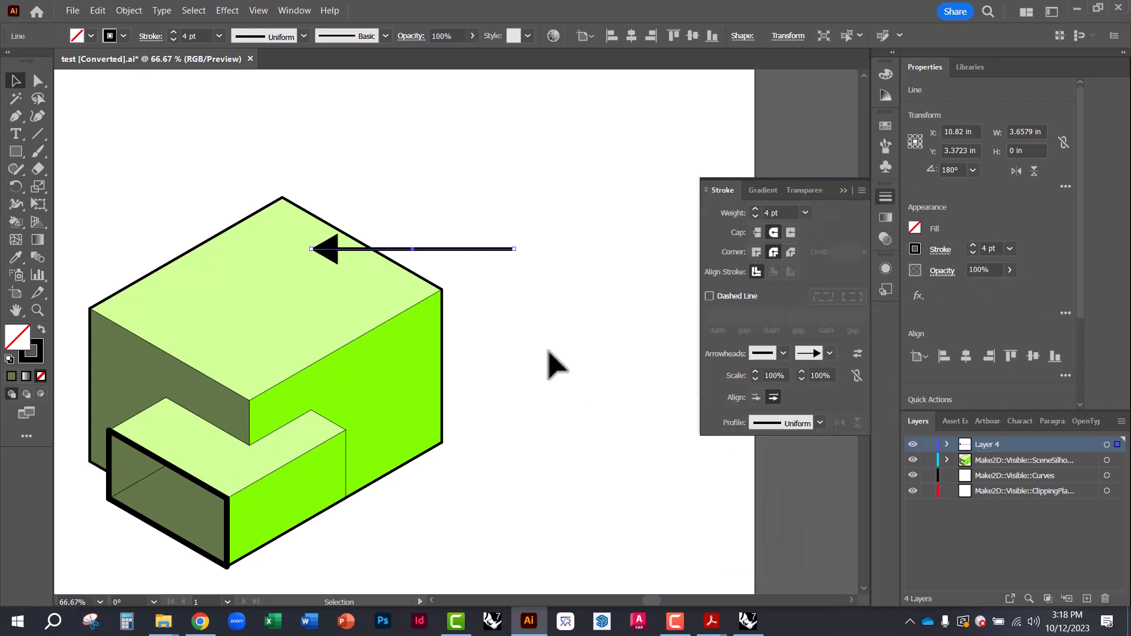
pyautogui.click(527, 321)
# - Set the end arrowhead's scale to 70%, and lower the arrow slightly while shortening it from its tip
pyautogui.click(487, 248)
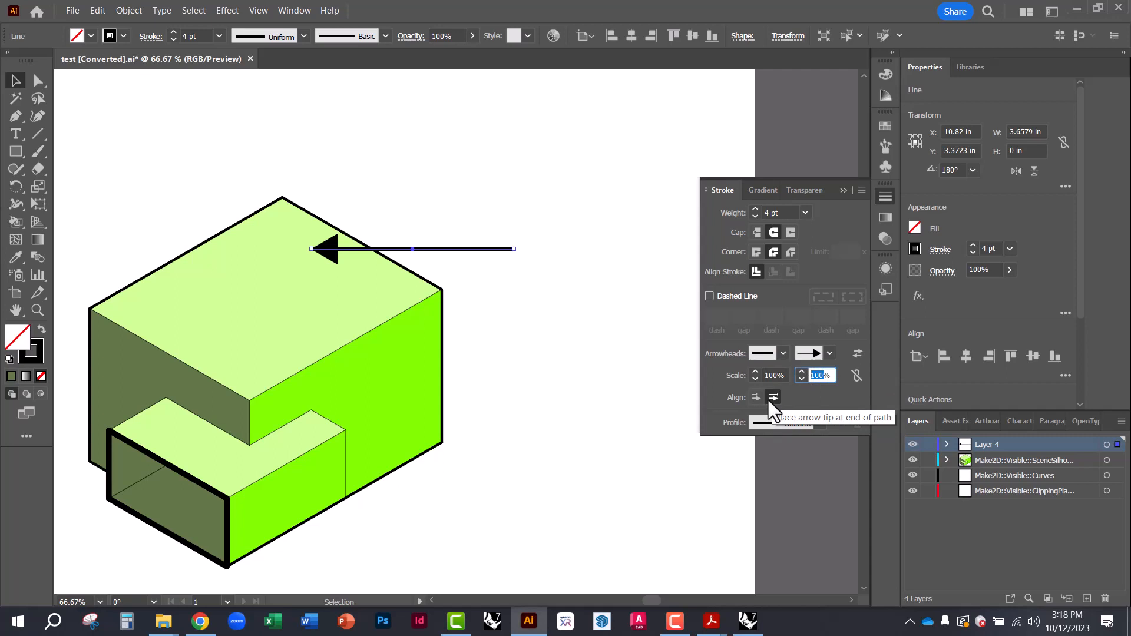
pyautogui.write('70')
pyautogui.press('Return')
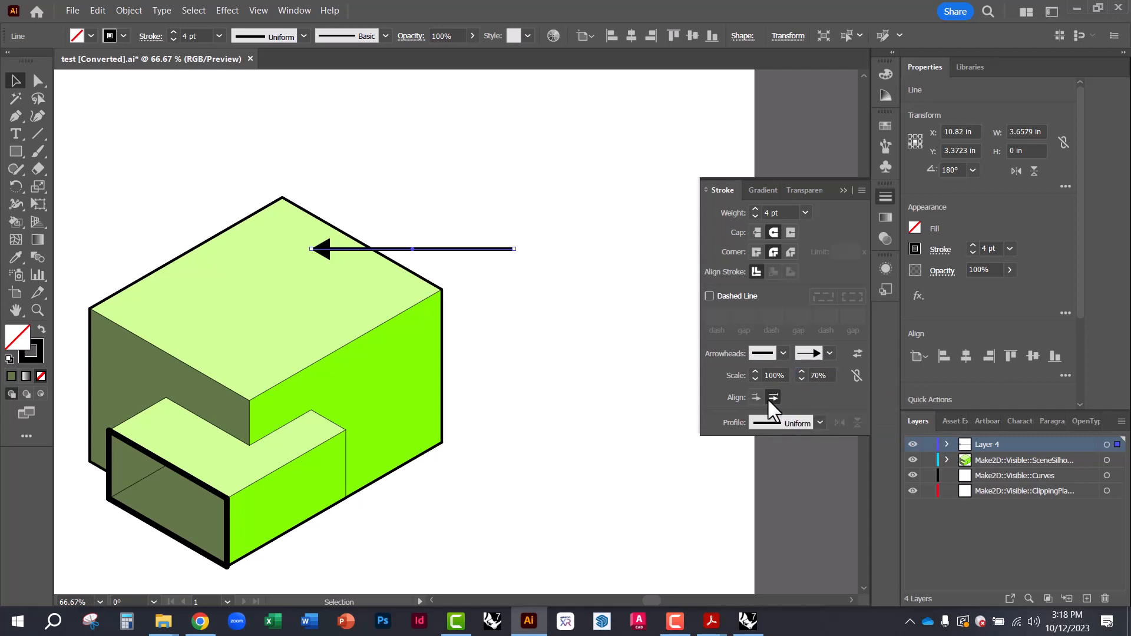
pyautogui.click(581, 353)
pyautogui.moveTo(430, 249); pyautogui.dragTo(430, 265)
pyautogui.click(425, 240)
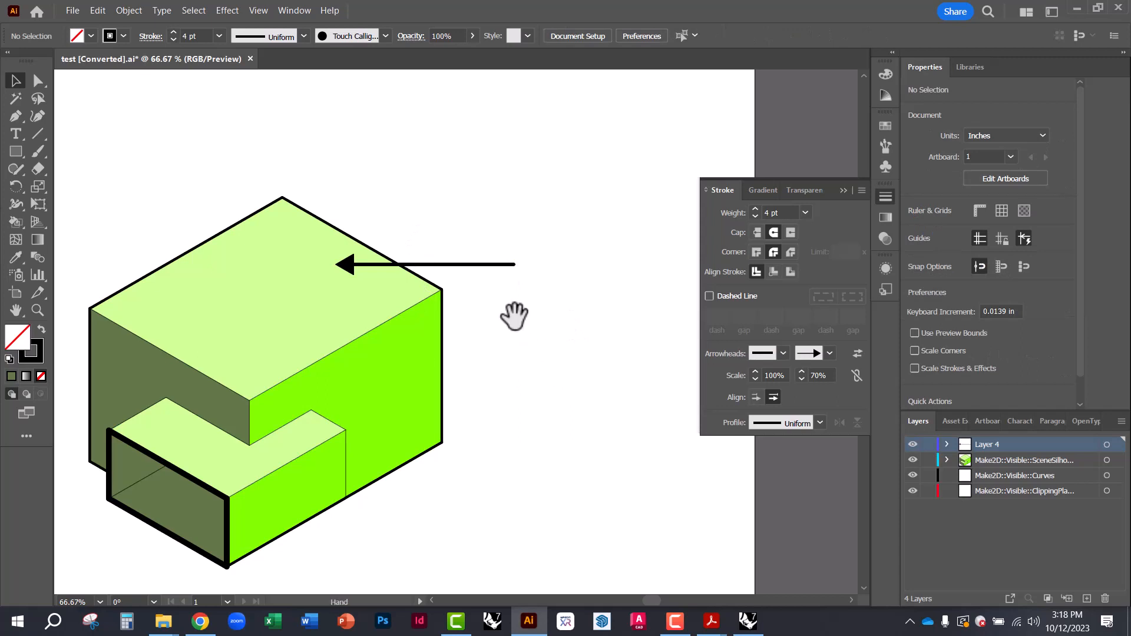
# - Add a text label reading GREEN ROOF beside the arrow's tail and move it level with the line
pyautogui.moveTo(513, 313); pyautogui.dragTo(411, 301)
pyautogui.click(17, 135)
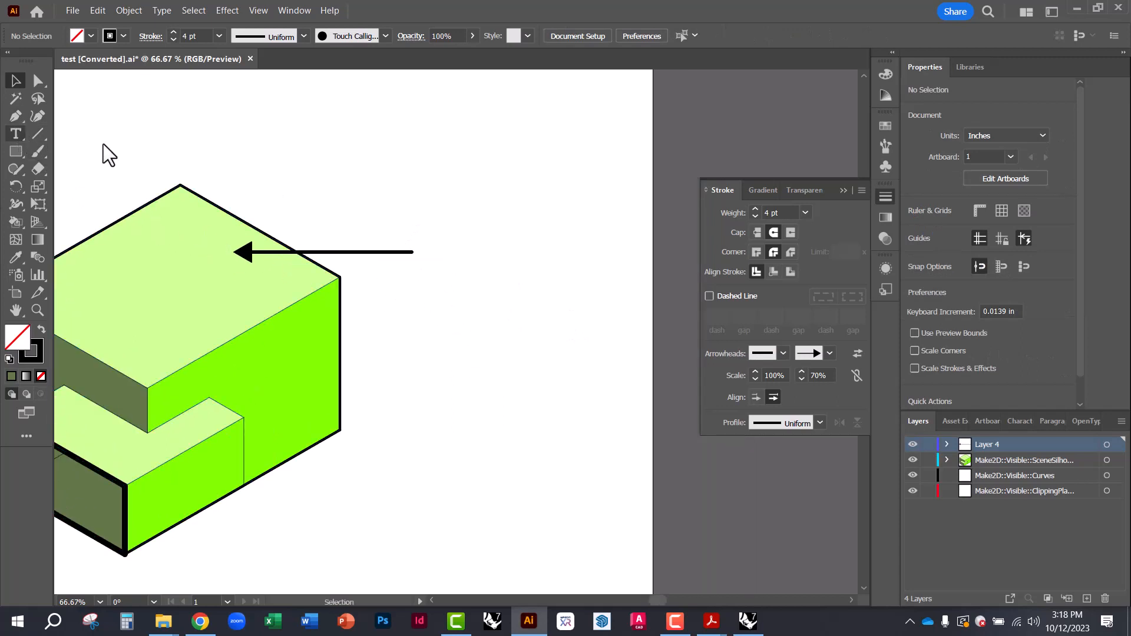
pyautogui.click(425, 243)
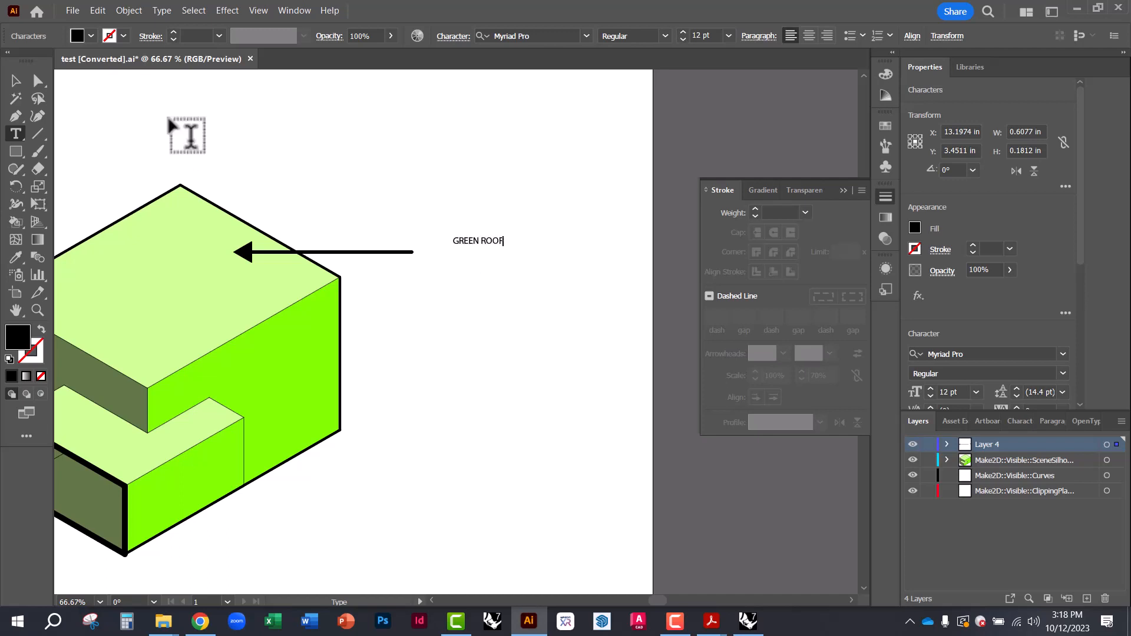
pyautogui.click(14, 80)
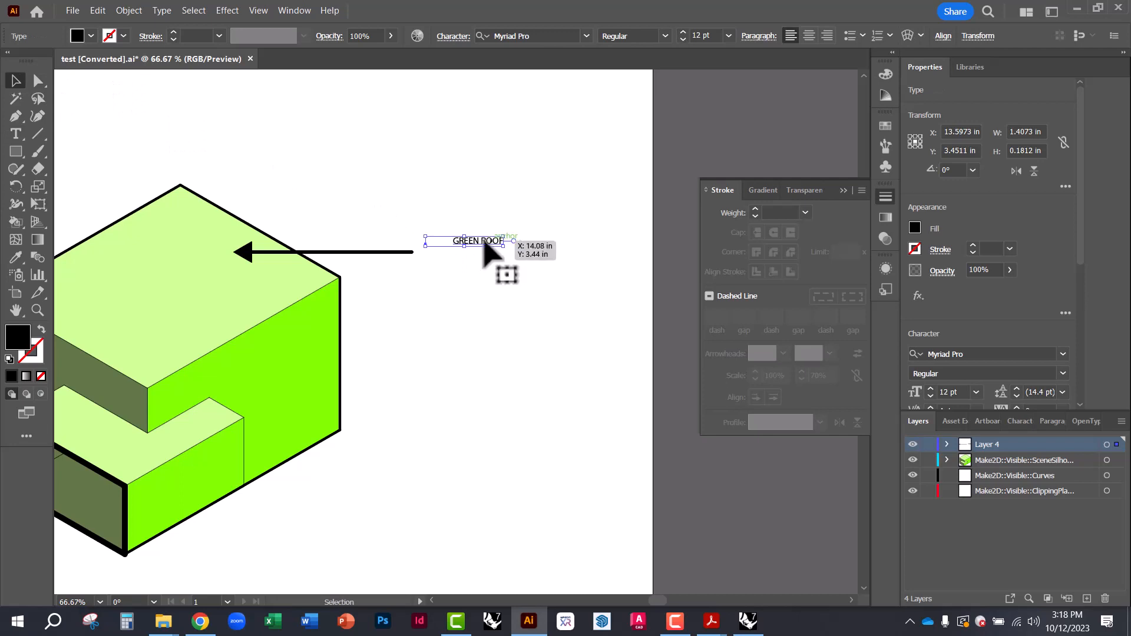
pyautogui.moveTo(485, 250); pyautogui.dragTo(462, 257)
# - Set all of the GREEN ROOF label's text to 36 pt and deselect it
pyautogui.doubleClick(464, 254)
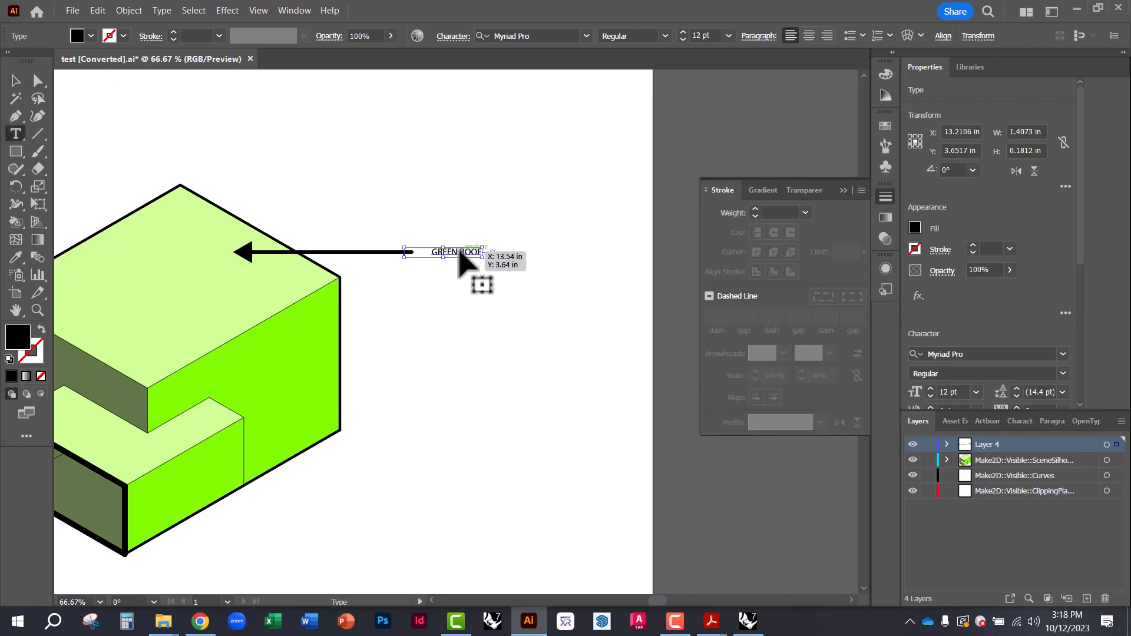
pyautogui.hotkey('ctrl', 'a')
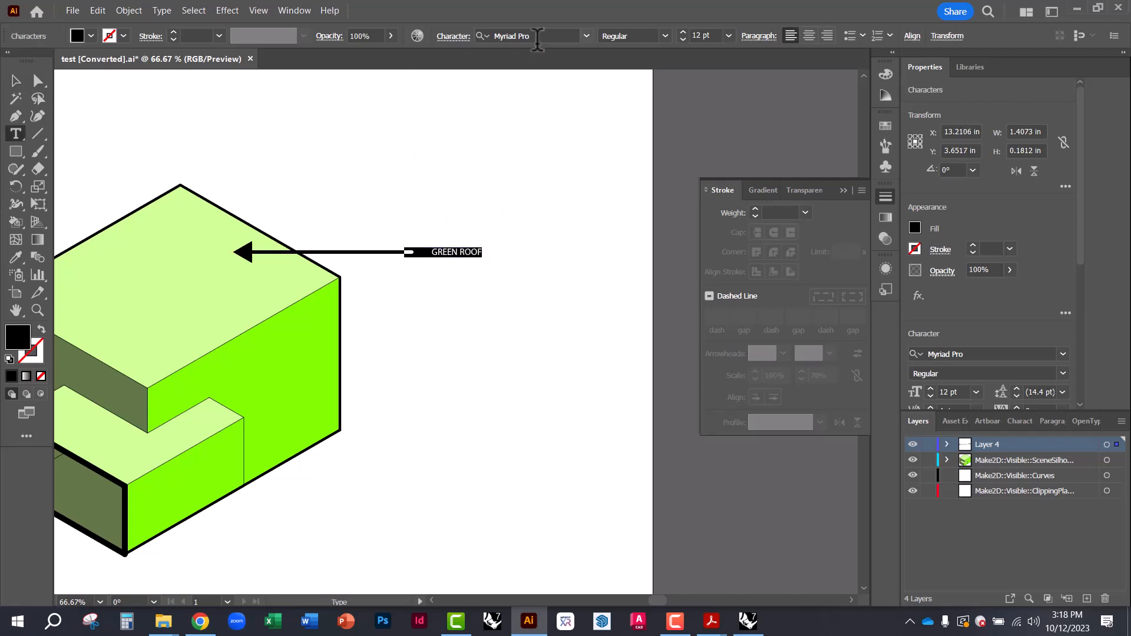
pyautogui.click(730, 35)
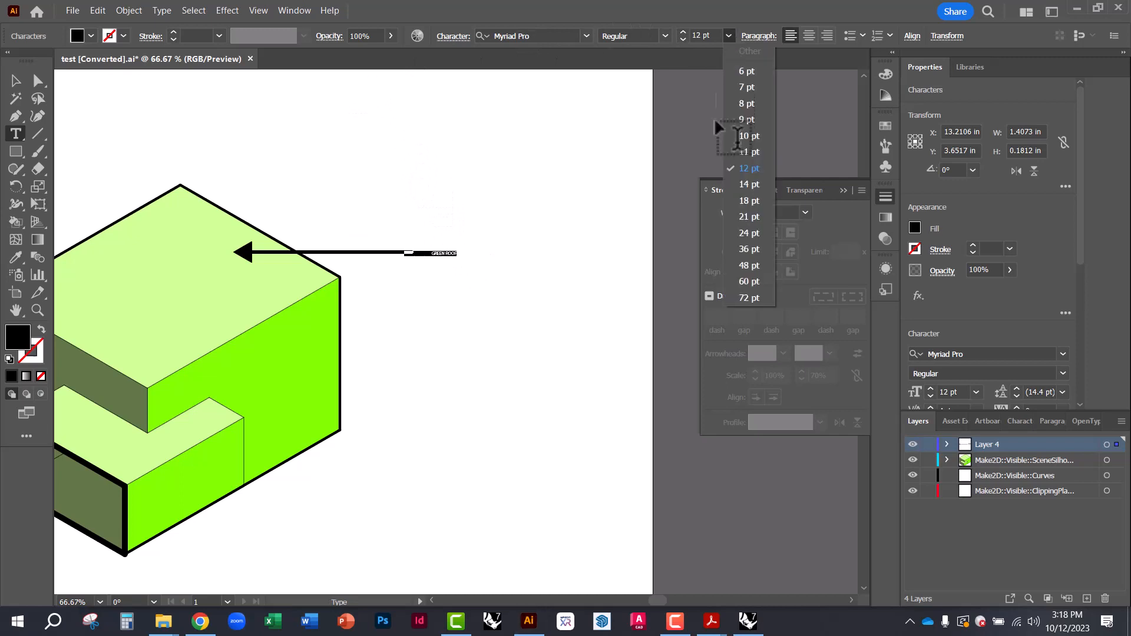
pyautogui.click(746, 243)
pyautogui.click(479, 192)
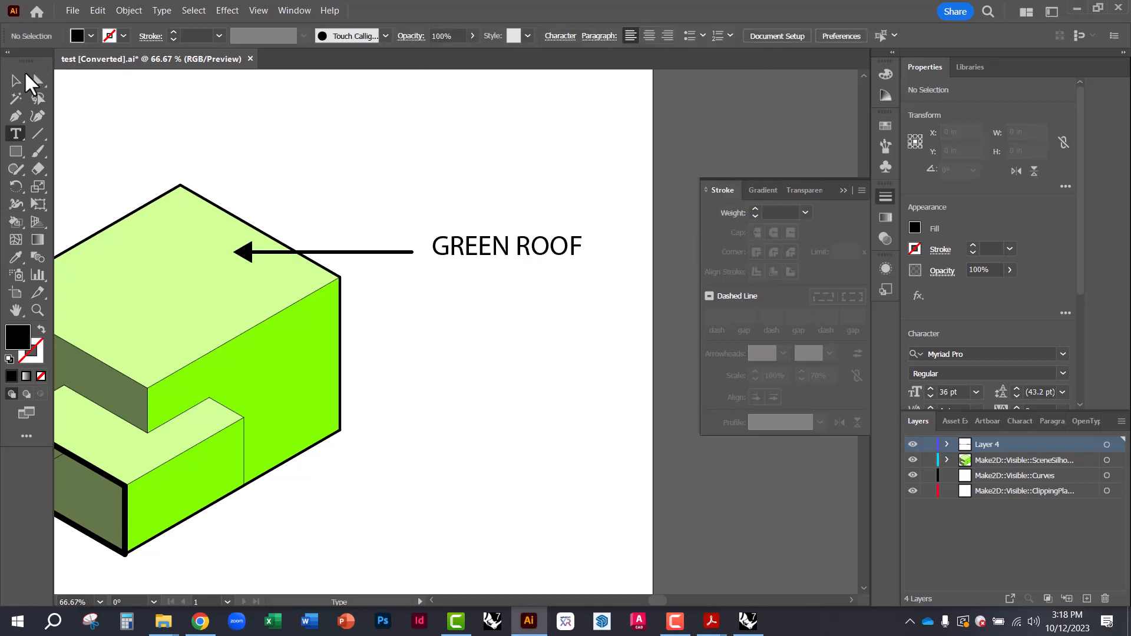
# - Move the enlarged GREEN ROOF label to line up just beyond the arrow's tail and deselect it
pyautogui.click(19, 79)
pyautogui.moveTo(467, 252); pyautogui.dragTo(491, 270)
pyautogui.click(434, 228)
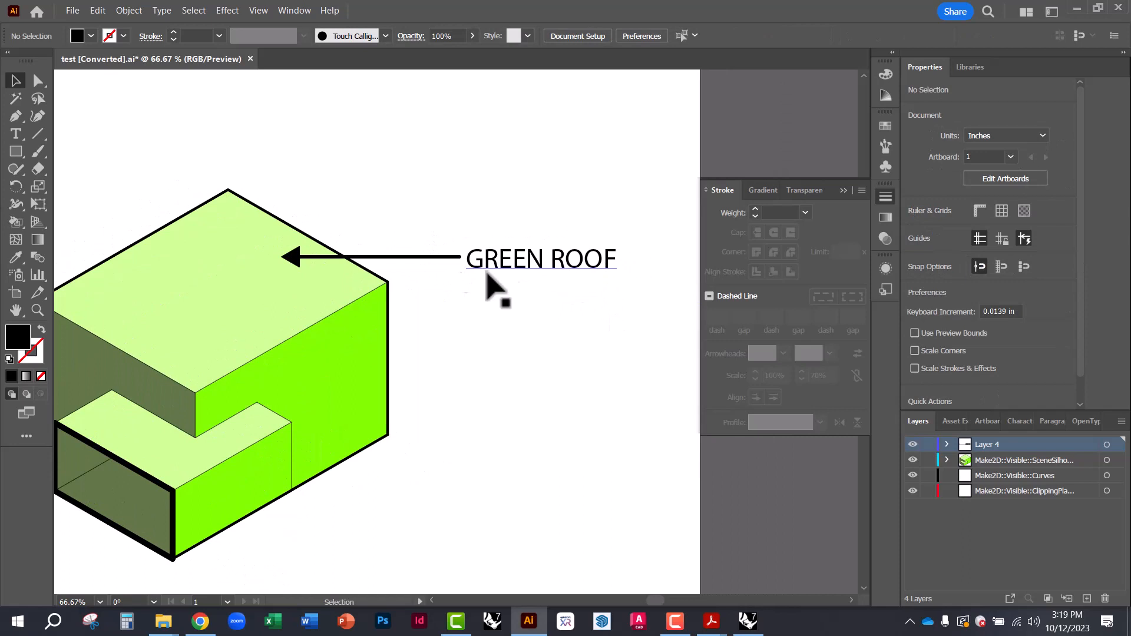
# - Group the GREEN ROOF label with its arrow and move the group up and left over the top face
pyautogui.click(518, 266)
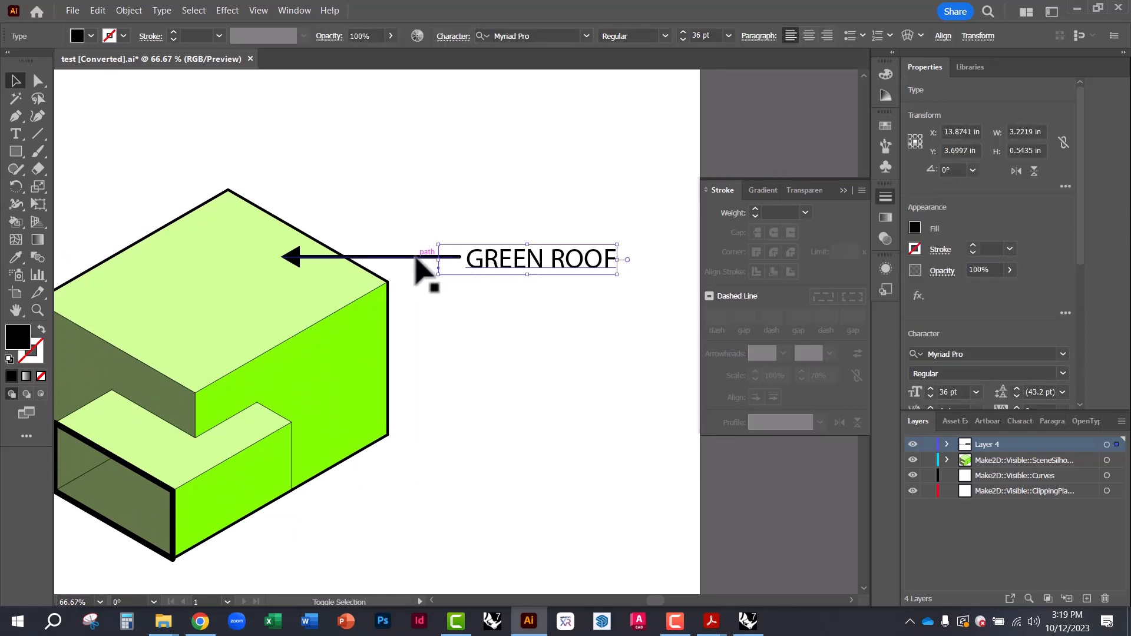
pyautogui.keyDown('shift'); pyautogui.click(415, 259); pyautogui.keyUp('shift')
pyautogui.rightClick(482, 261)
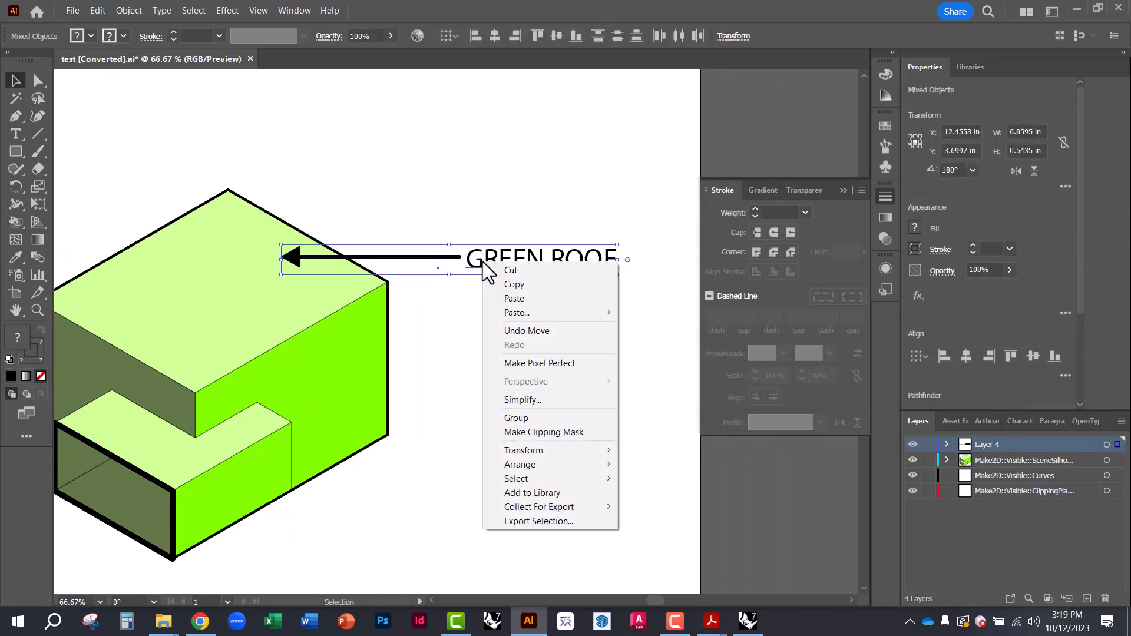
pyautogui.click(518, 418)
pyautogui.click(479, 295)
pyautogui.moveTo(478, 267); pyautogui.dragTo(434, 242)
# - Isolate the GREEN ROOF group, select its label and arrow individually, and exit isolation mode
pyautogui.doubleClick(453, 247)
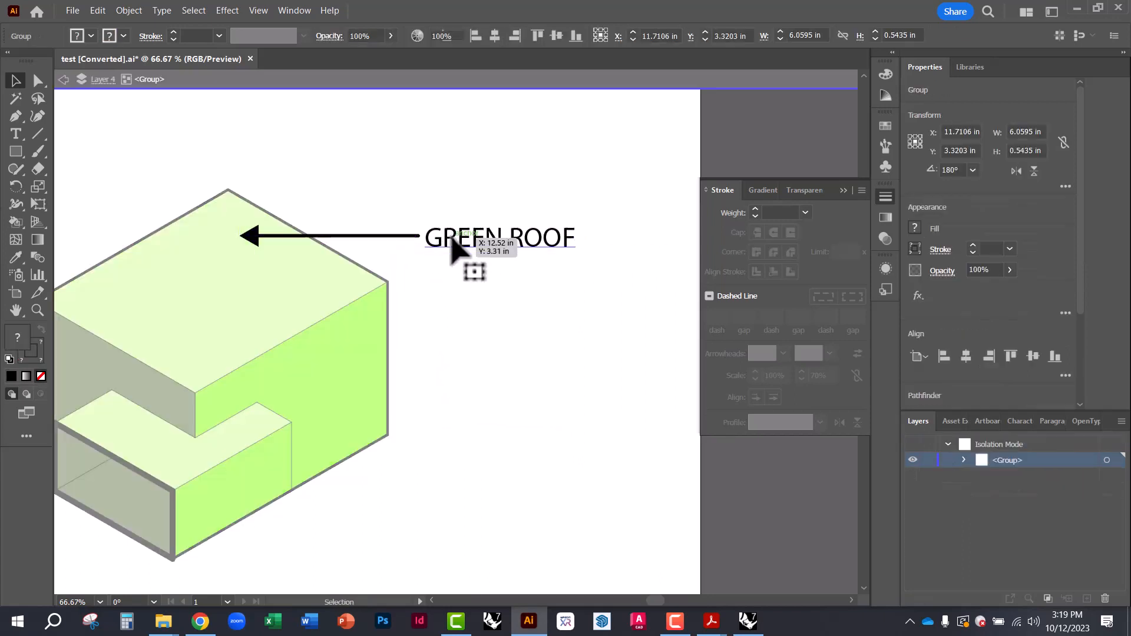
pyautogui.click(470, 250)
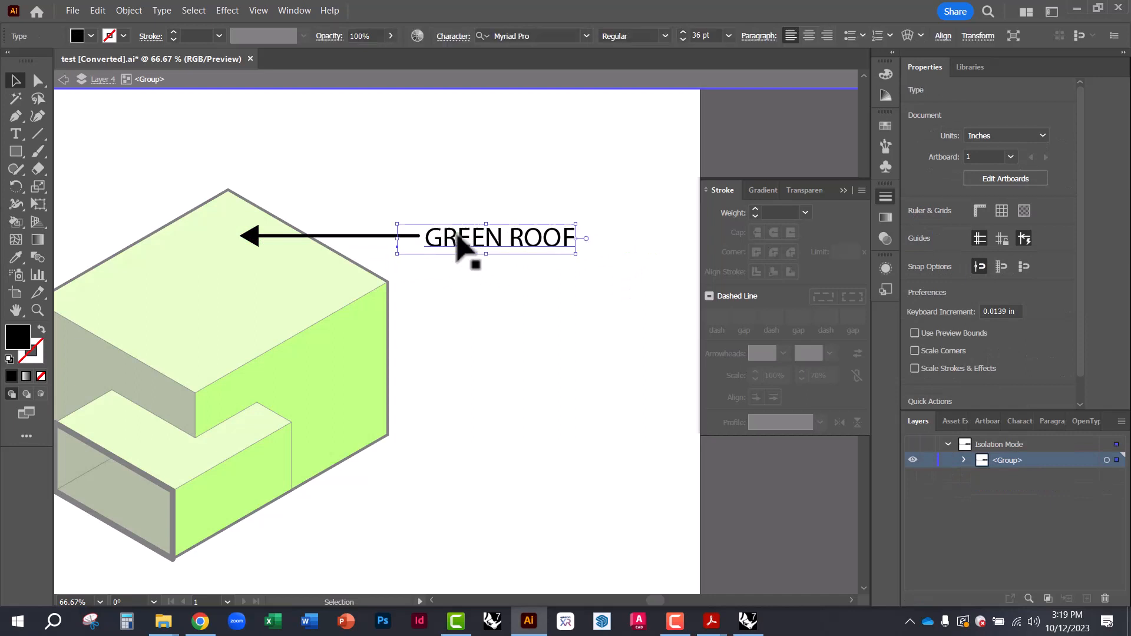
pyautogui.click(370, 235)
pyautogui.click(372, 191)
pyautogui.doubleClick(447, 168)
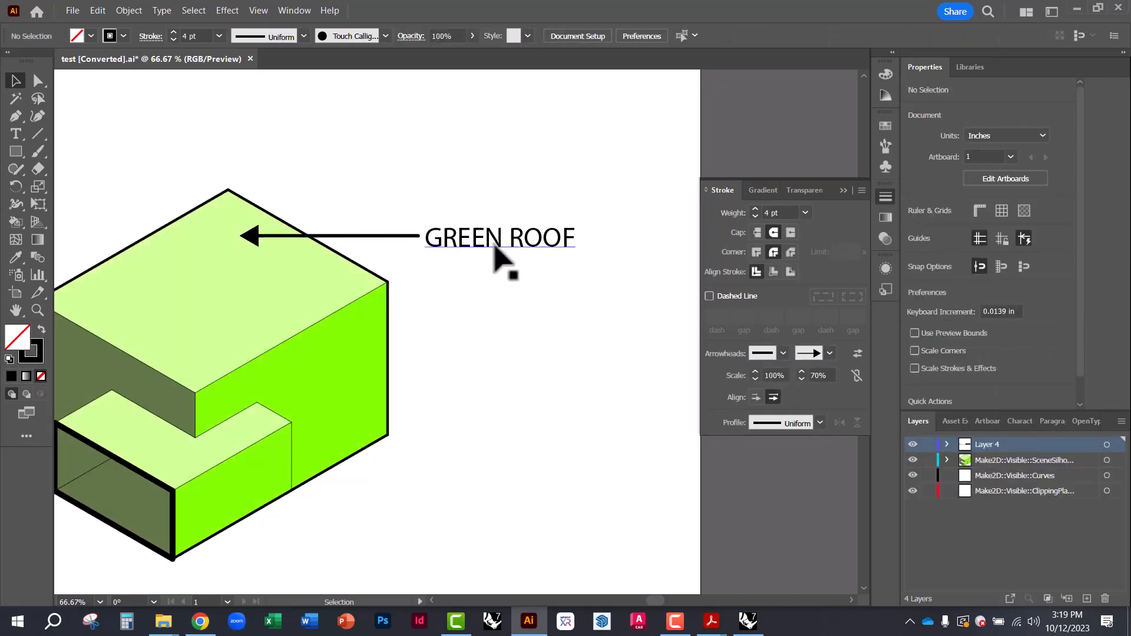
# - Move the GREEN ROOF label and arrow group slightly down and to the right over the top face, and deselect it
pyautogui.keyDown('alt'); pyautogui.scroll(-2, 477, 300); pyautogui.keyUp('alt')
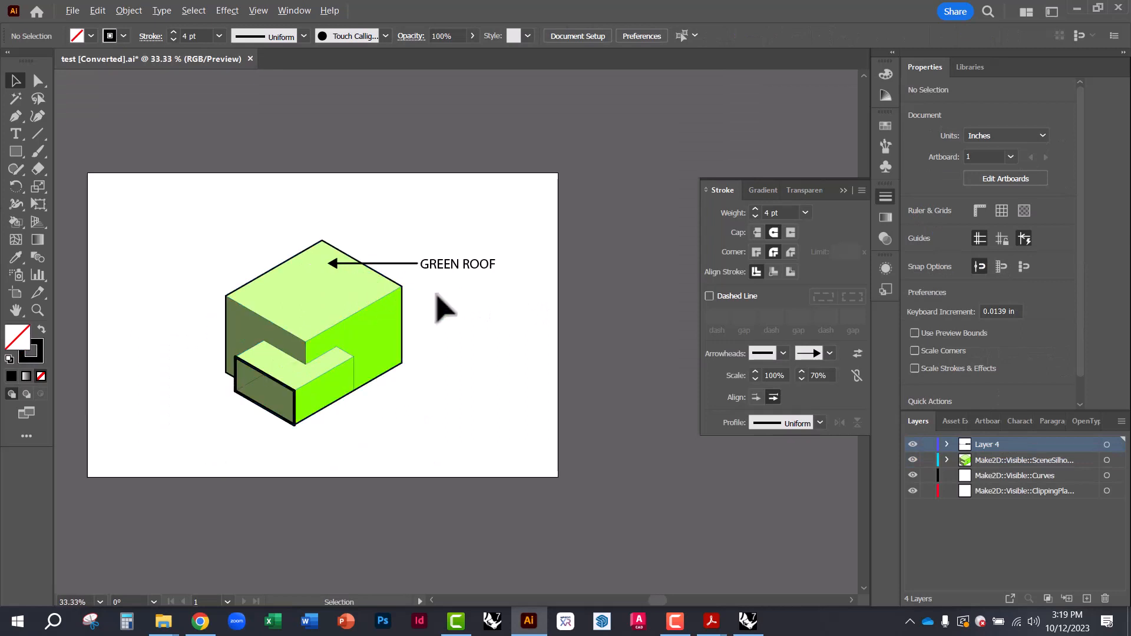
pyautogui.moveTo(396, 341); pyautogui.dragTo(434, 366, button='middle')
pyautogui.keyDown('alt'); pyautogui.scroll(1, 475, 319); pyautogui.keyUp('alt')
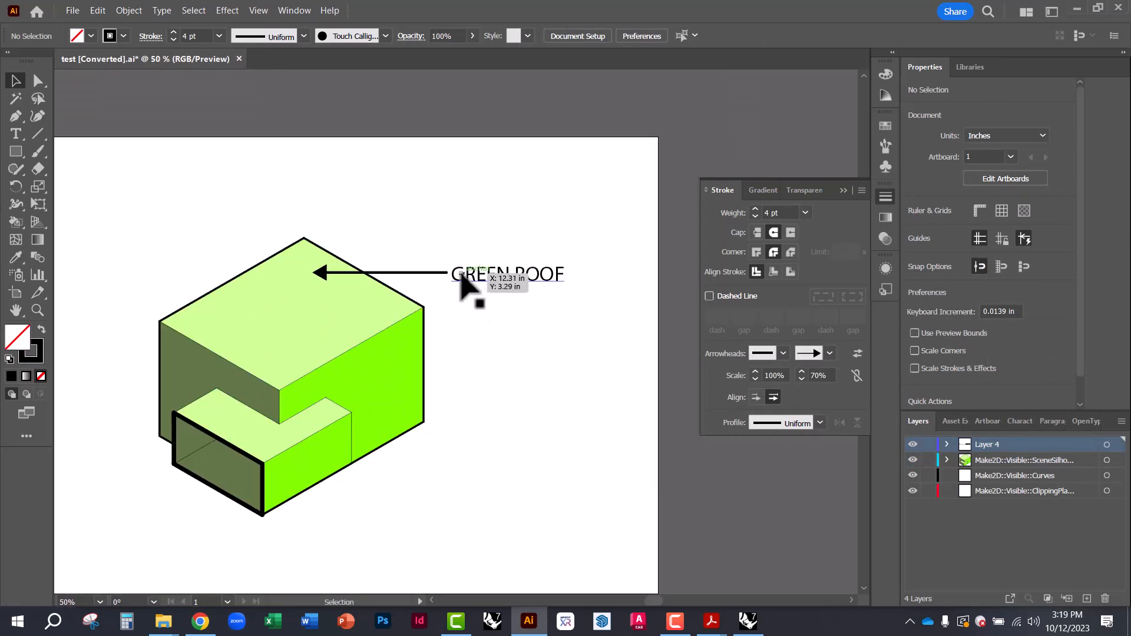
pyautogui.moveTo(461, 272); pyautogui.dragTo(481, 286)
pyautogui.click(461, 249)
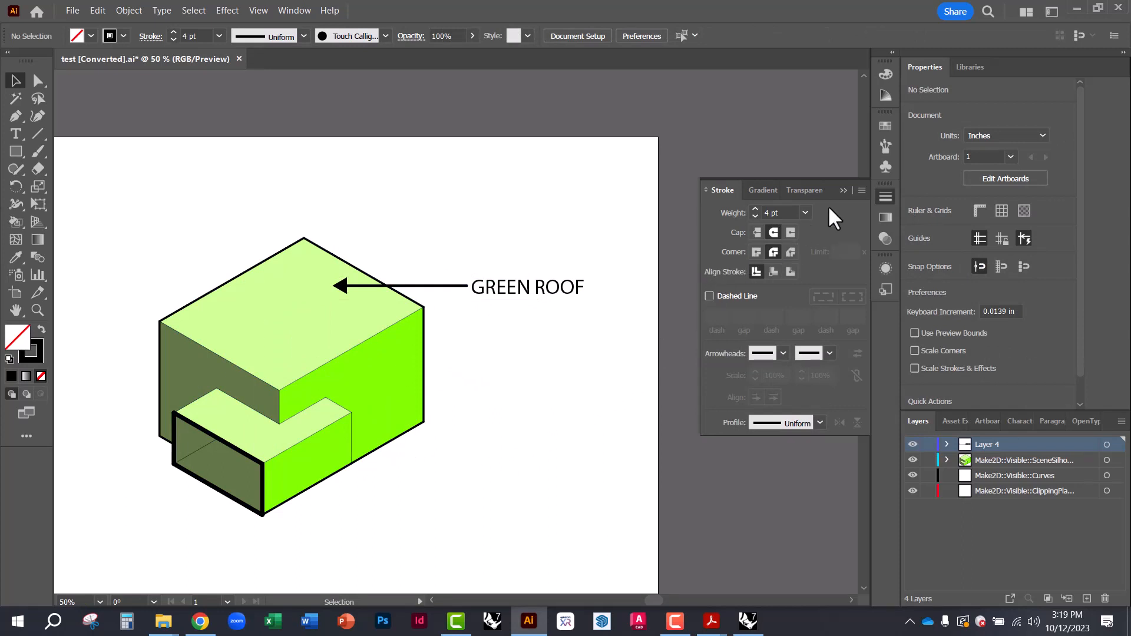
pyautogui.moveTo(383, 355)
pyautogui.mouseDown(button='middle')
pyautogui.moveTo(495, 341)
pyautogui.moveTo(480, 314)
pyautogui.mouseUp(button='middle')
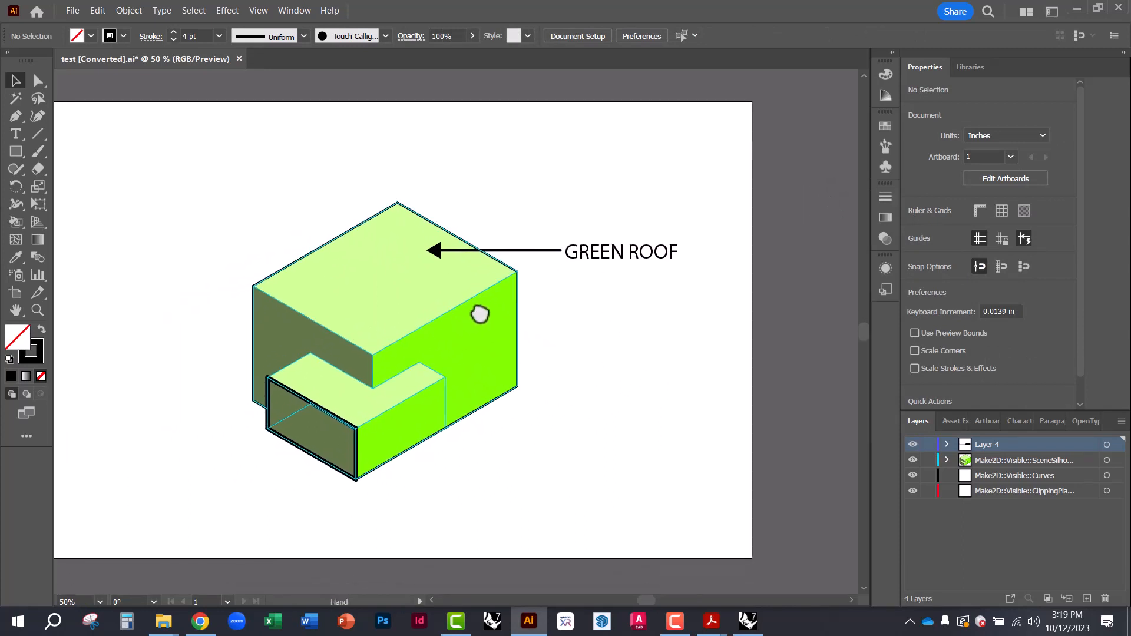
pyautogui.moveTo(191, 177); pyautogui.dragTo(237, 211, button='middle')
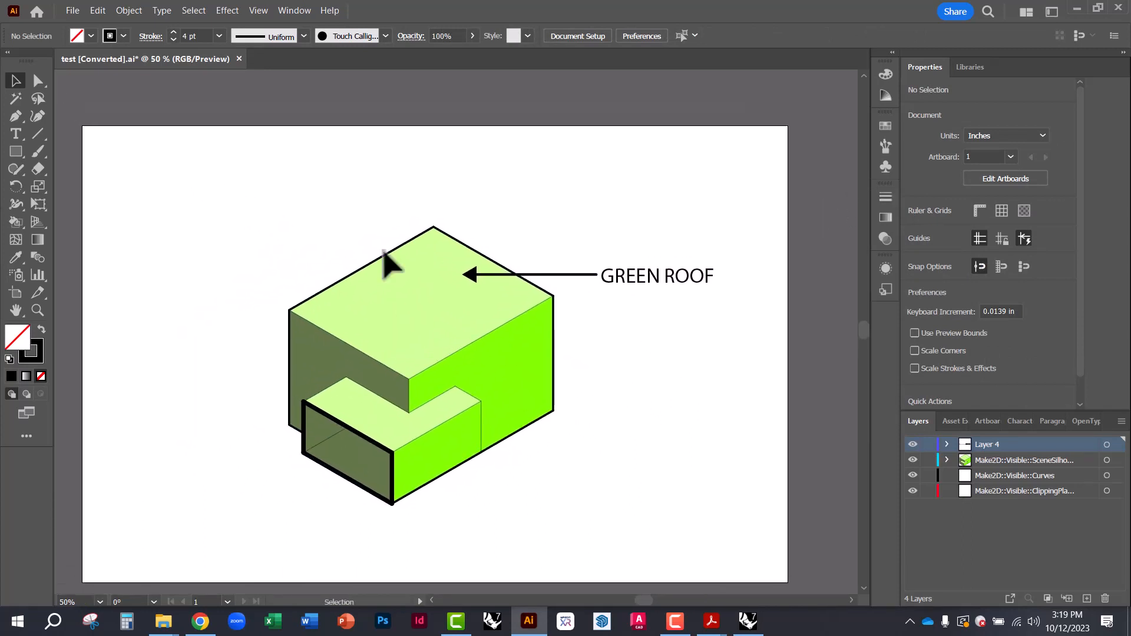
pyautogui.click(73, 10)
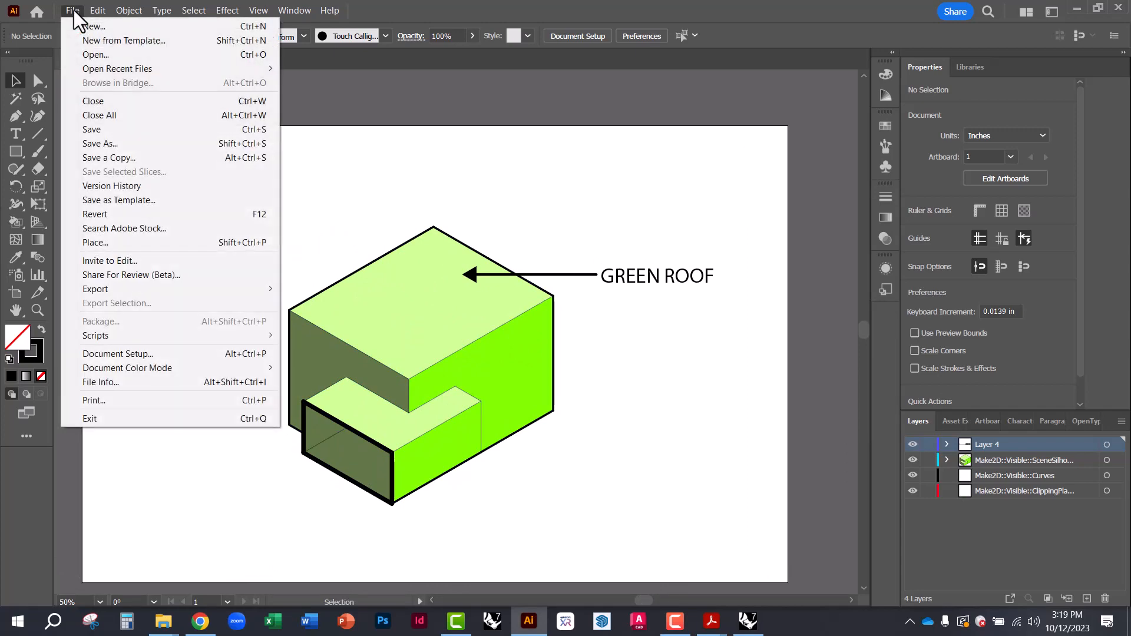
pyautogui.click(130, 155)
pyautogui.press('Escape')
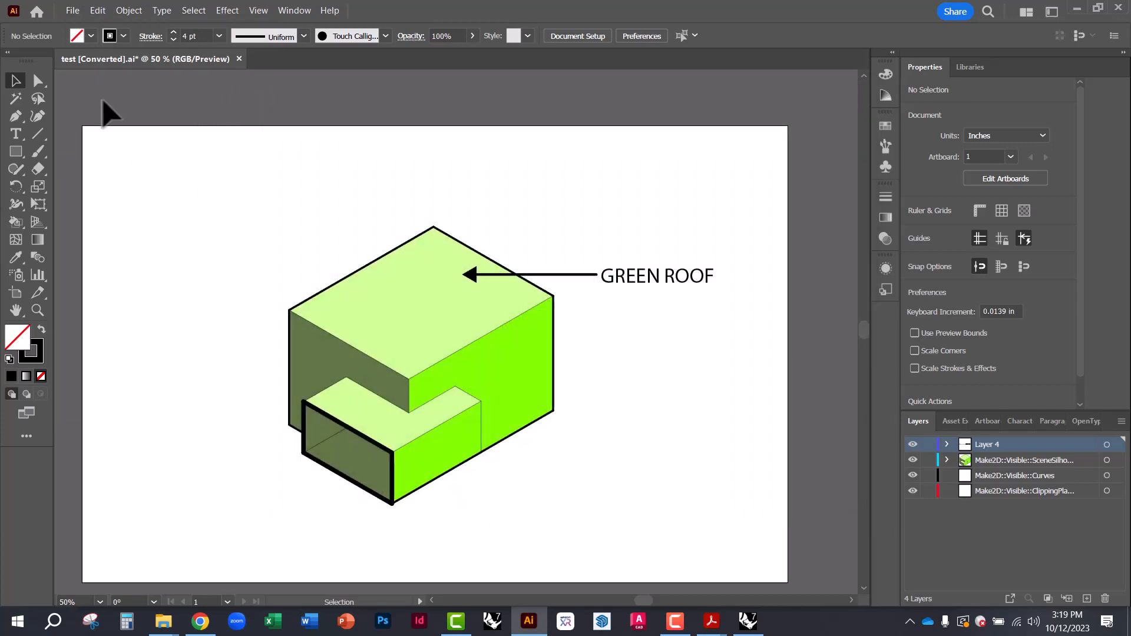
# - Save the drawing on the computer in Downloads as an Adobe Illustrator file named DIAGRAM TEST, keeping the default Illustrator options
pyautogui.click(69, 10)
pyautogui.click(89, 126)
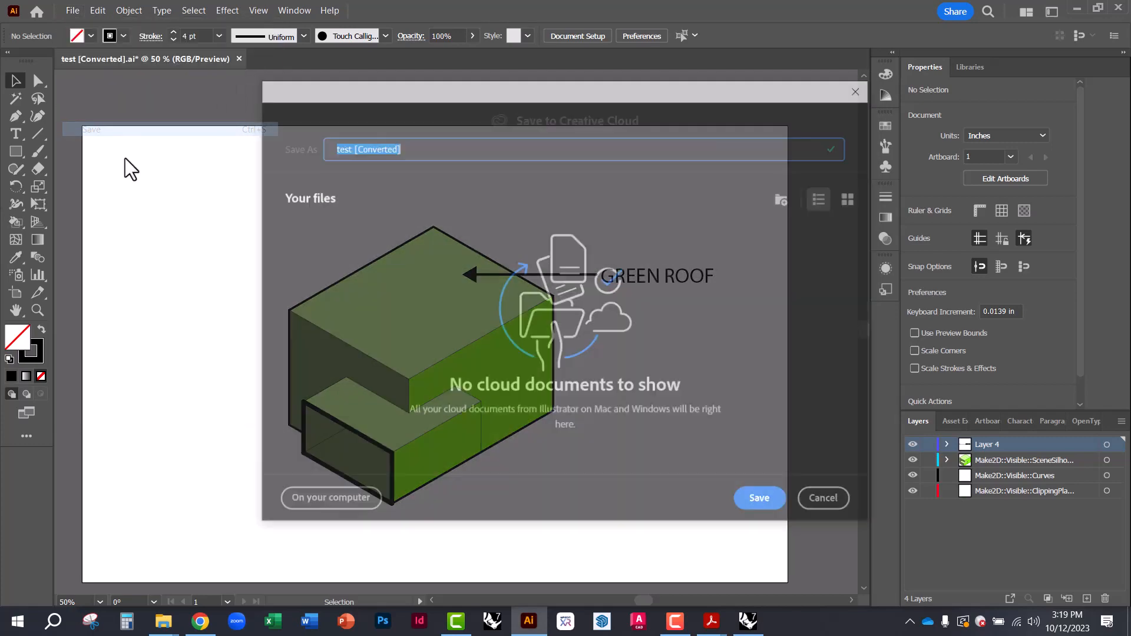
pyautogui.click(355, 503)
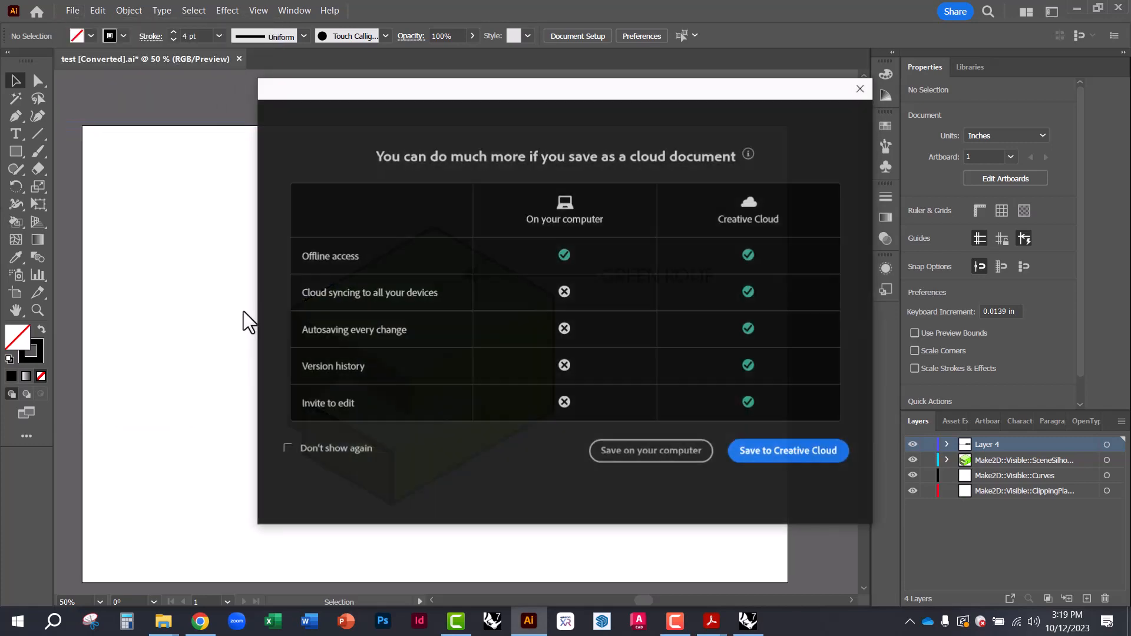
pyautogui.click(677, 452)
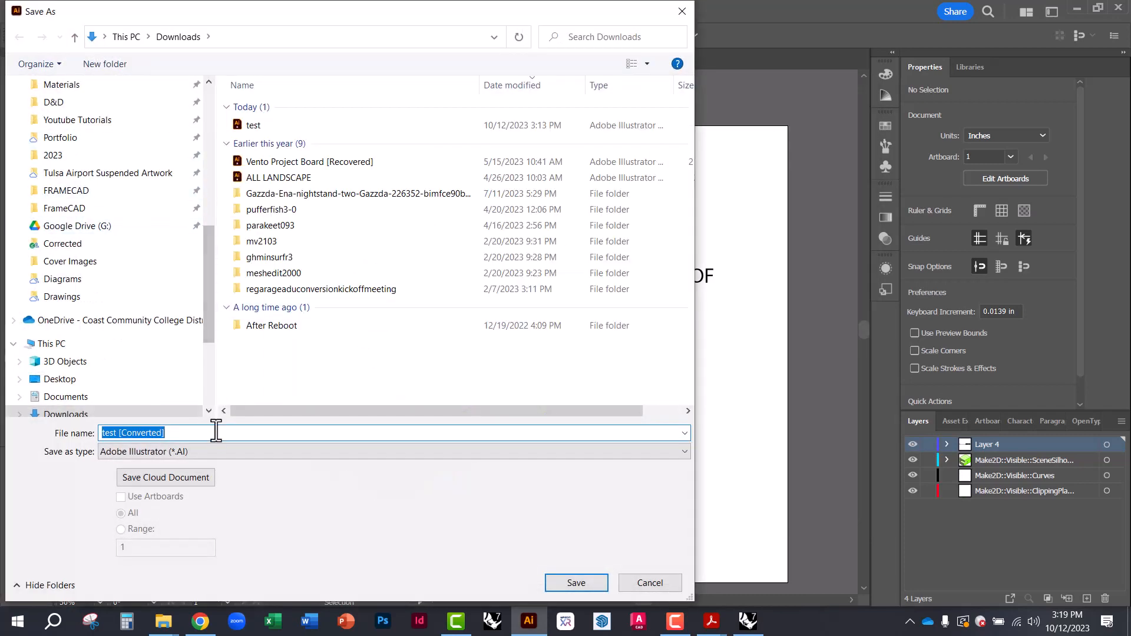
pyautogui.write('DIAGRAM TEST')
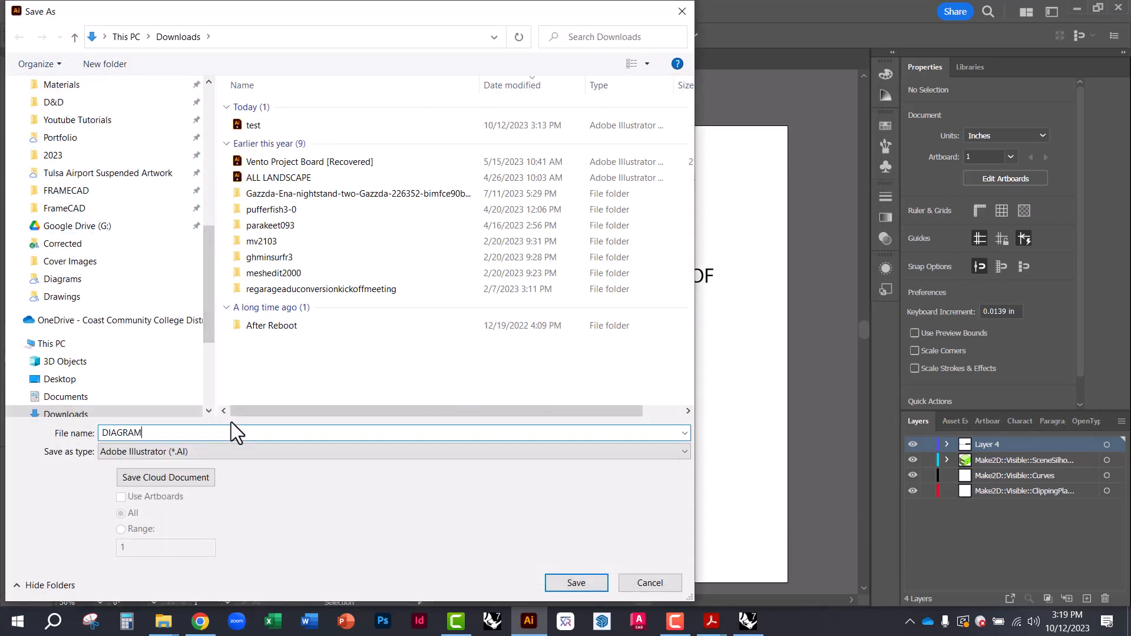
pyautogui.press('Return')
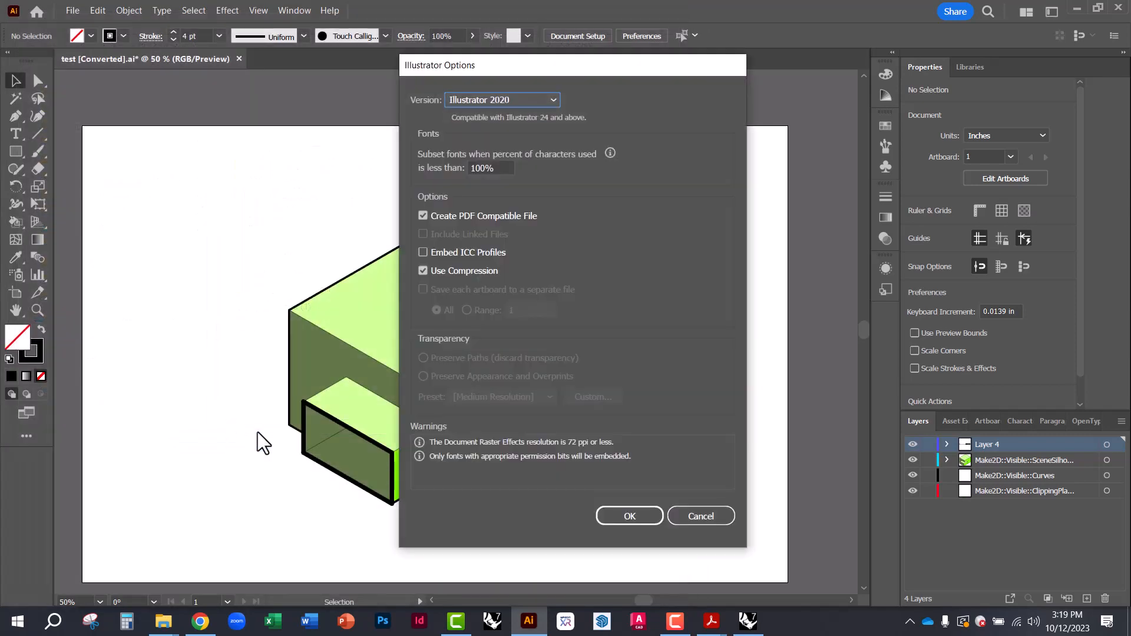
pyautogui.click(628, 517)
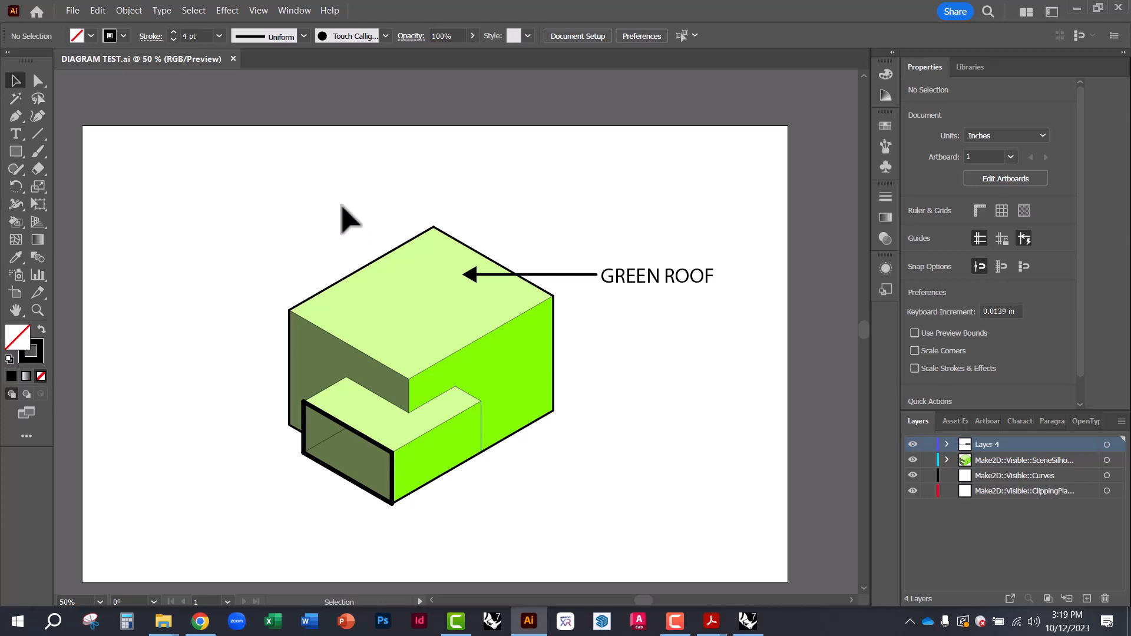
# - Save a copy of the drawing as an Adobe PDF named DIAGRAM TEST with the Illustrator Default preset
pyautogui.click(74, 11)
pyautogui.click(118, 158)
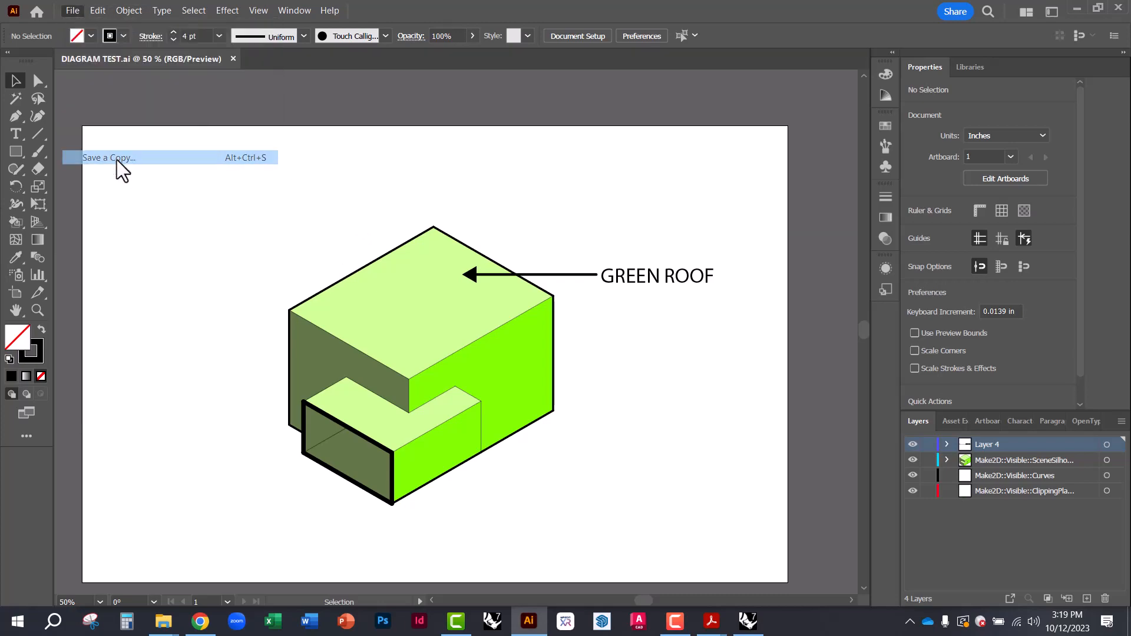
pyautogui.click(189, 452)
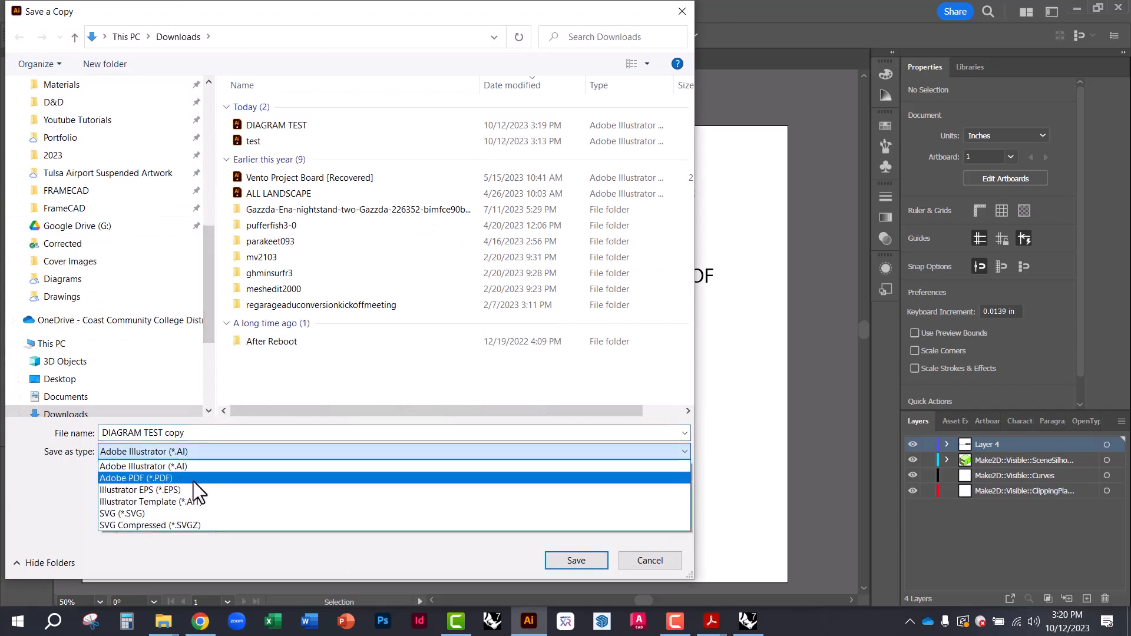
pyautogui.click(193, 482)
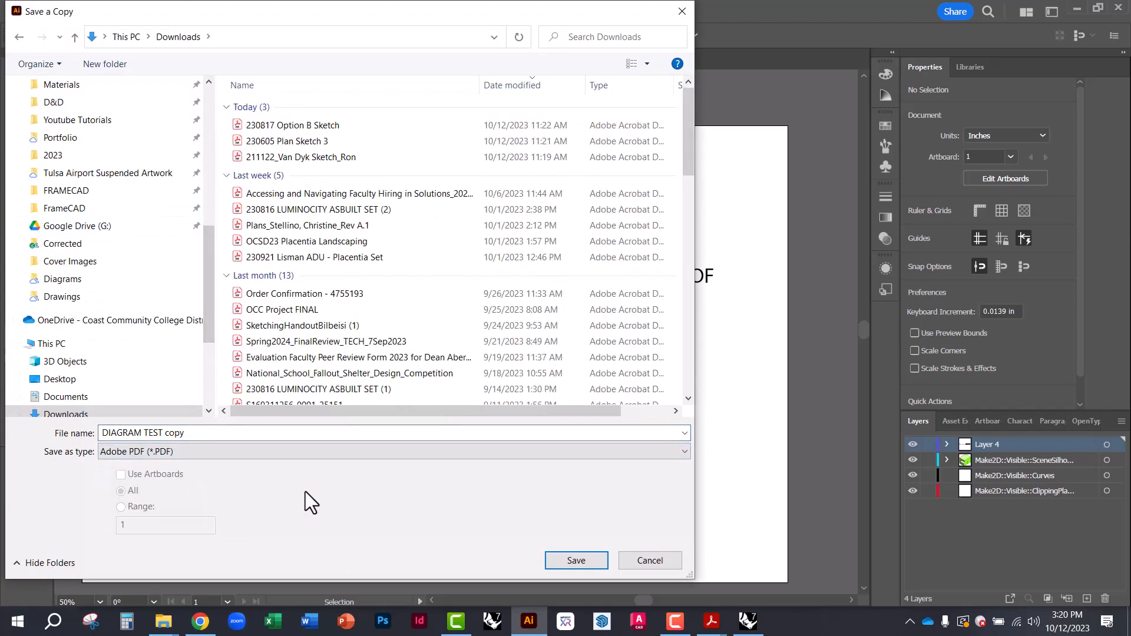
pyautogui.doubleClick(176, 436)
pyautogui.press('BackSpace')
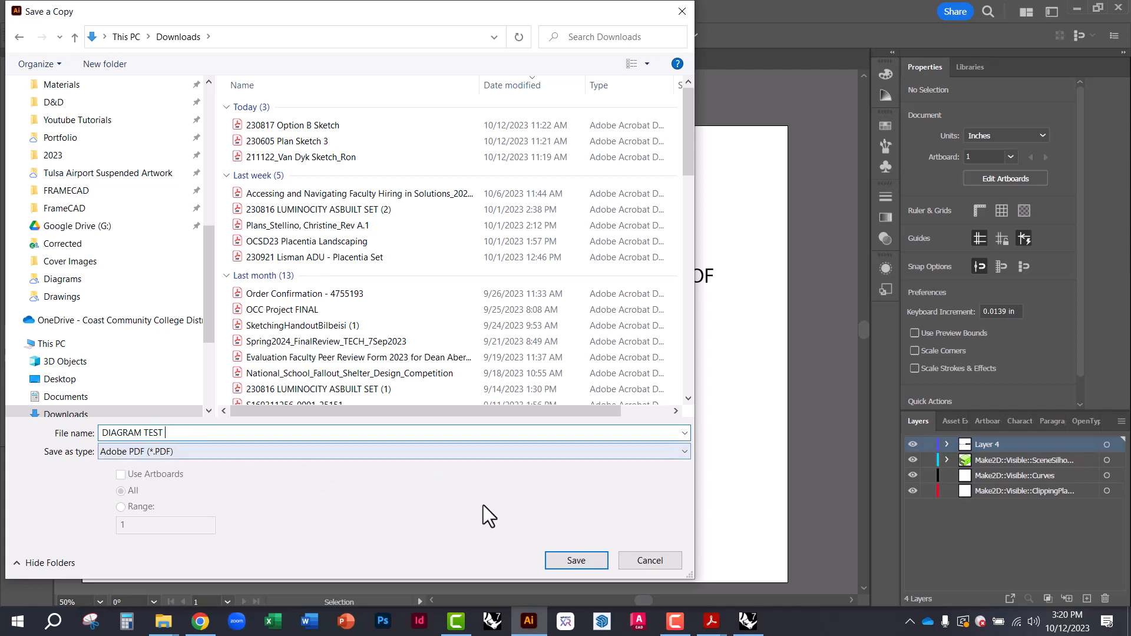
pyautogui.click(566, 560)
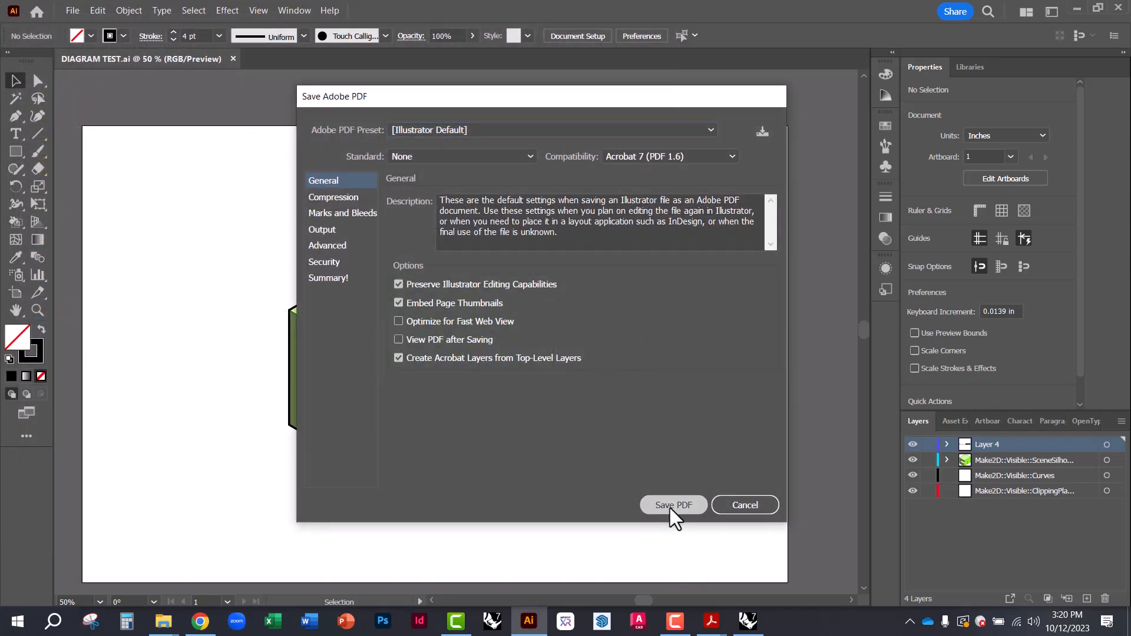
pyautogui.click(674, 507)
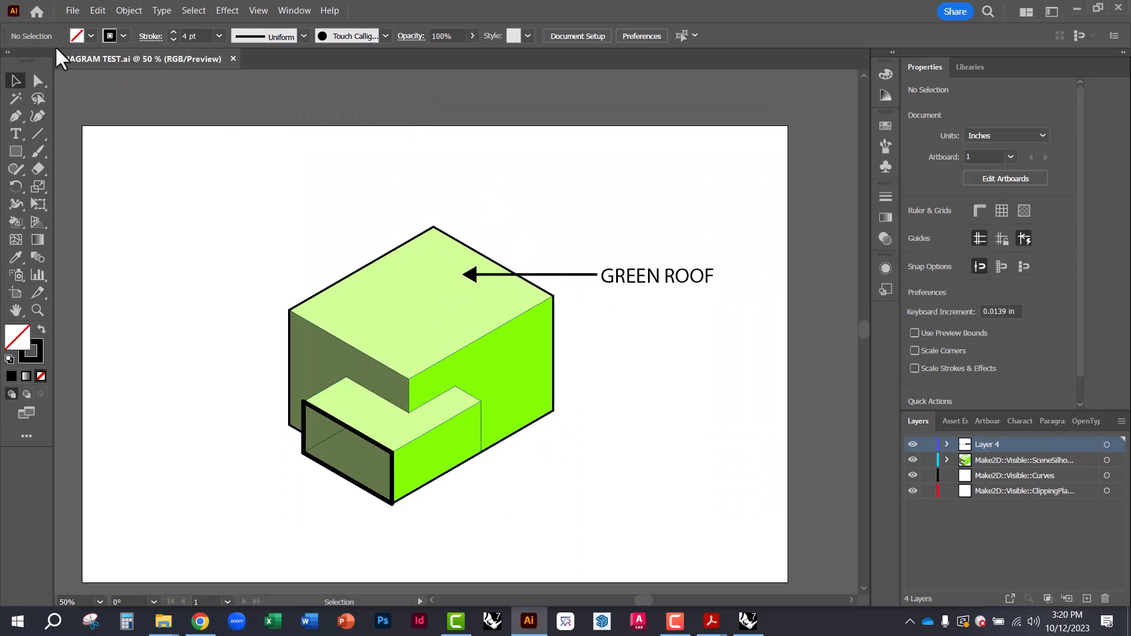
# - Export all artboards as a JPEG named DIAGRAM TEST with Use Artboards enabled, RGB color, maximum quality 10 and 300 ppi resolution
pyautogui.click(74, 11)
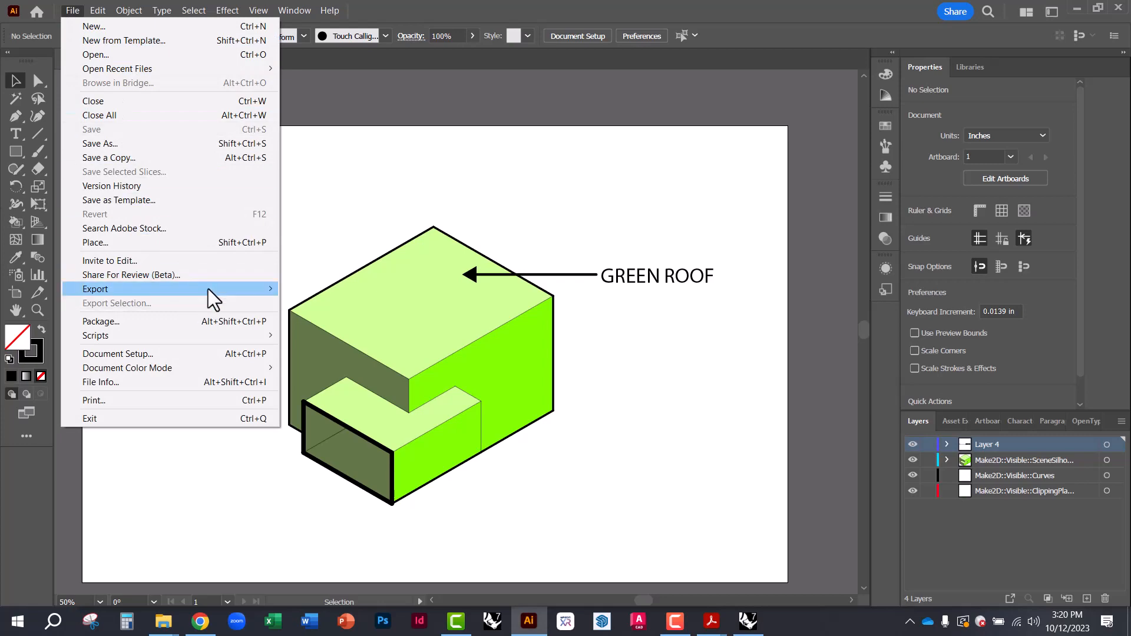
pyautogui.moveTo(214, 301)
pyautogui.click(304, 304)
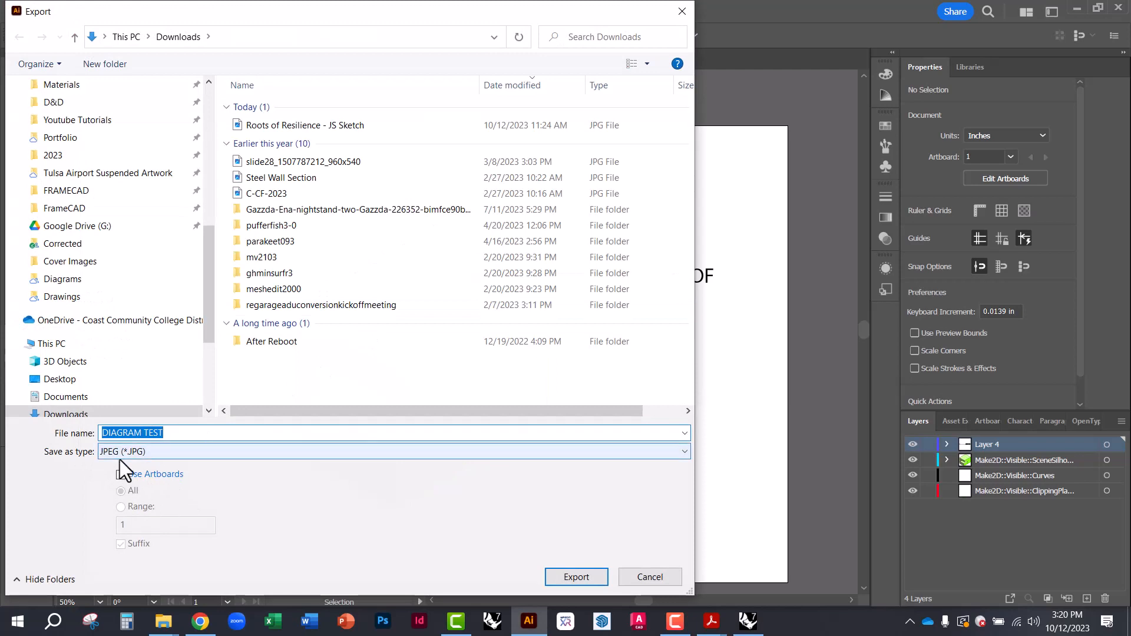
pyautogui.click(121, 475)
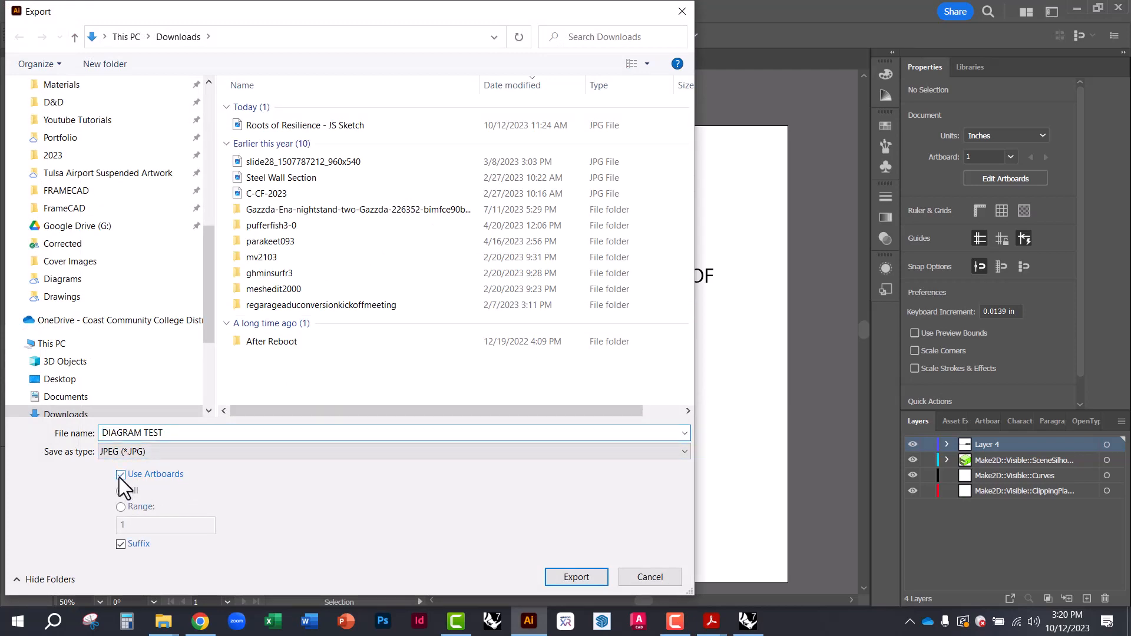
pyautogui.moveTo(243, 16); pyautogui.dragTo(854, 89)
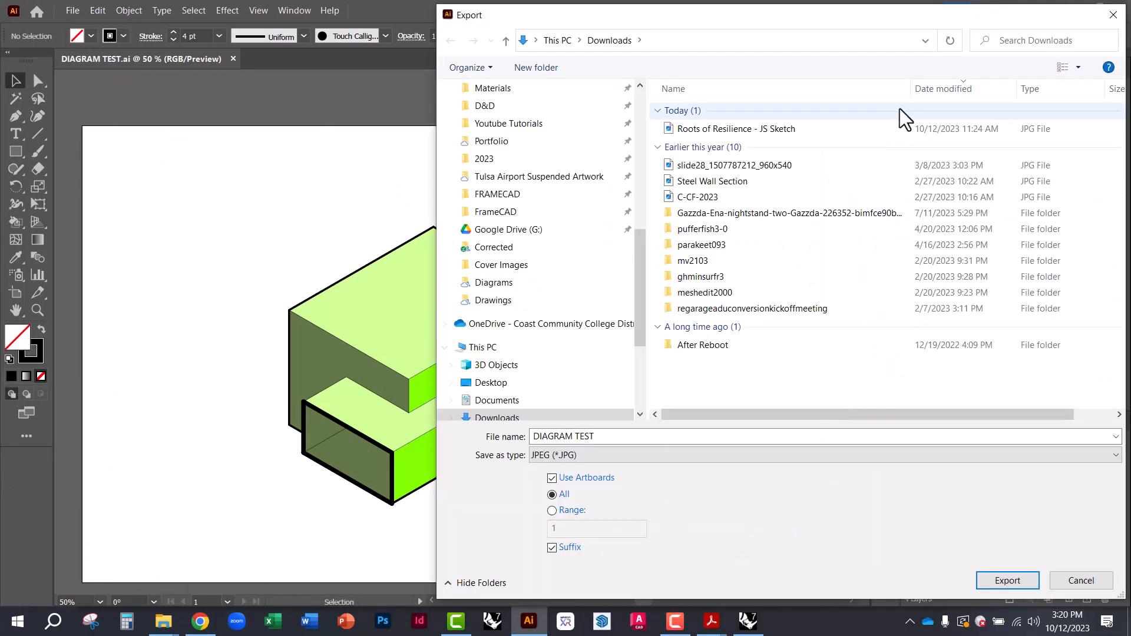
pyautogui.moveTo(786, 22); pyautogui.dragTo(493, 46)
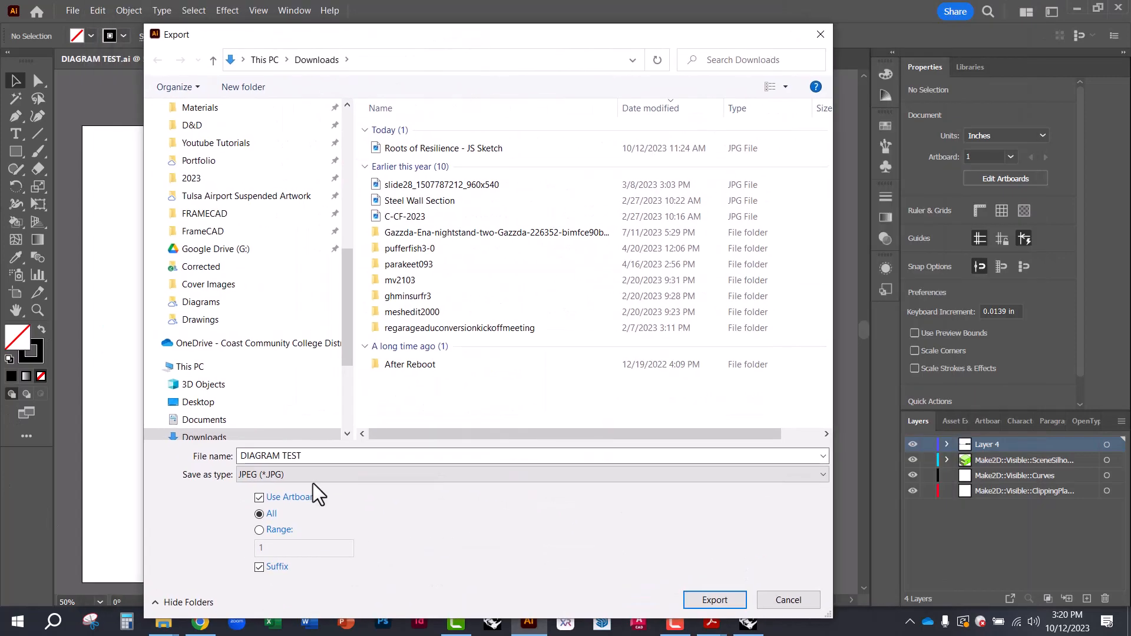
pyautogui.moveTo(277, 39); pyautogui.dragTo(521, 187)
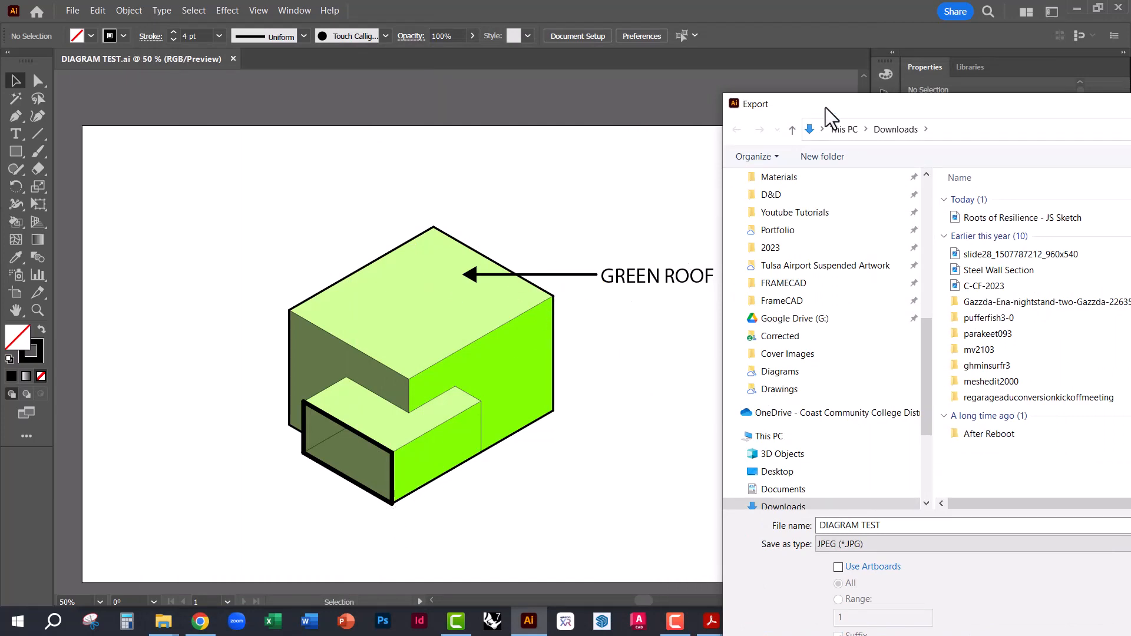
pyautogui.moveTo(831, 116); pyautogui.dragTo(298, 29)
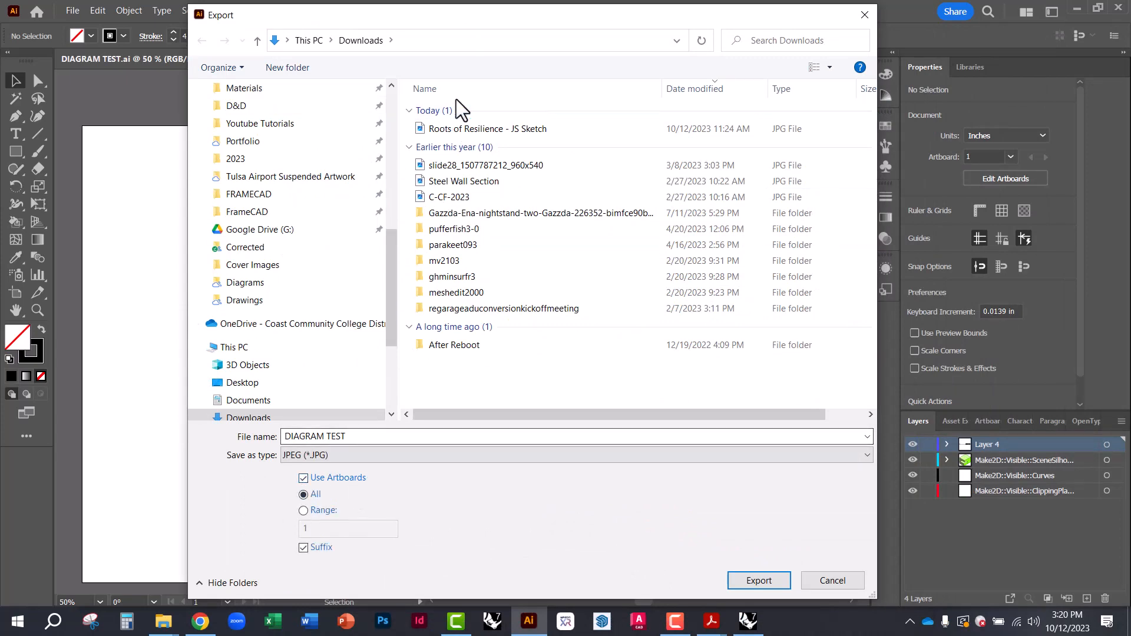
pyautogui.click(758, 581)
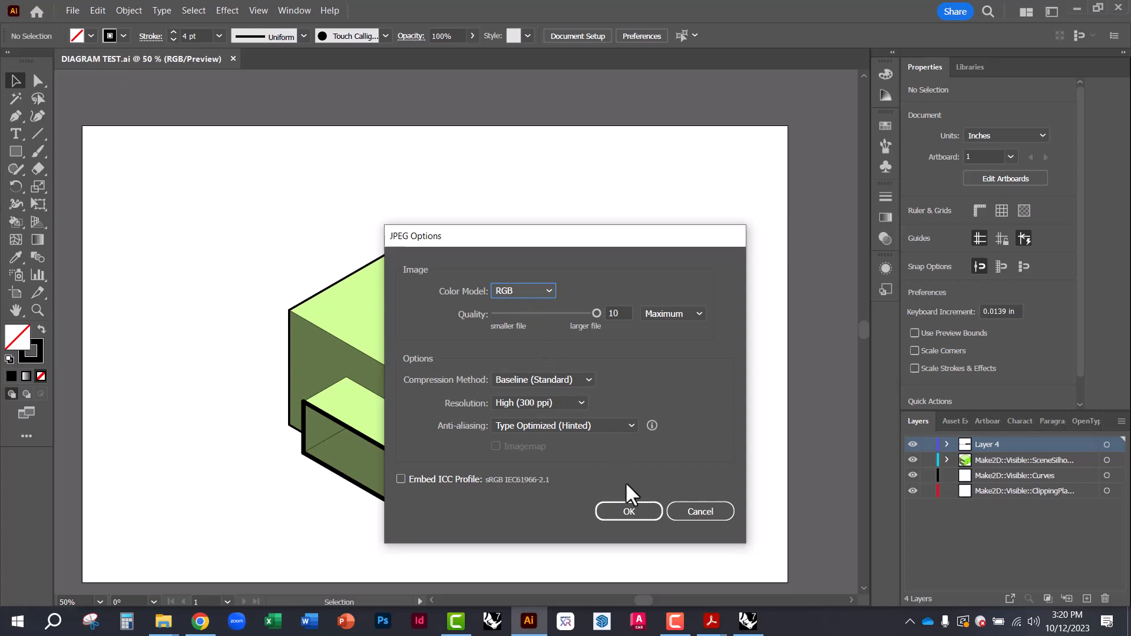
pyautogui.click(629, 513)
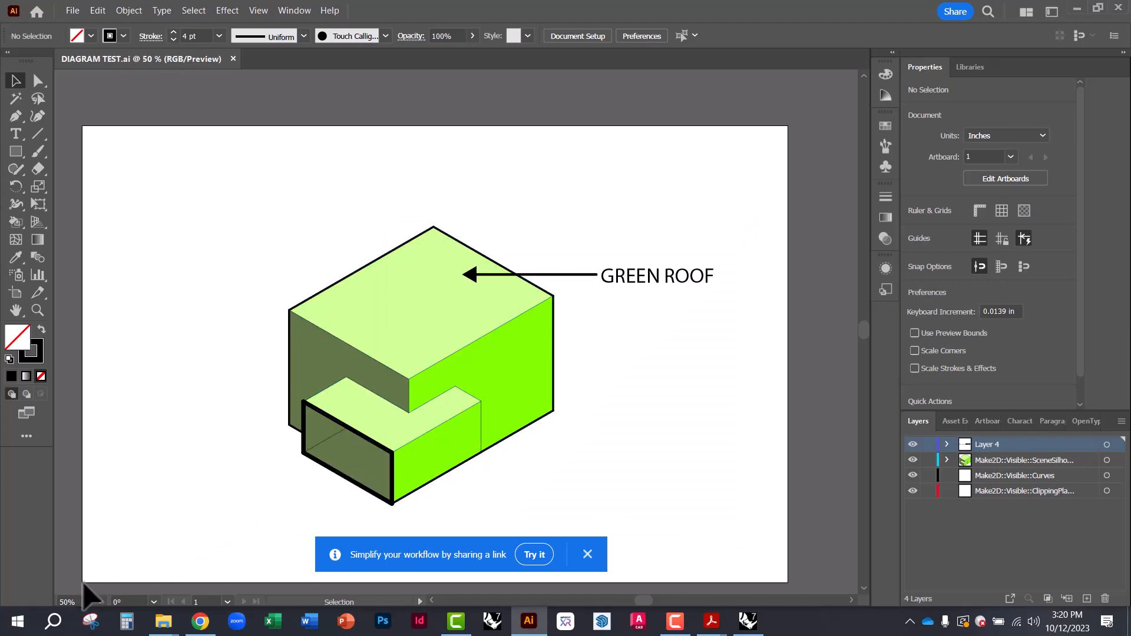
# - Switch to File Explorer, go to the Downloads folder and open the exported DIAGRAM TEST-01 JPEG
pyautogui.moveTo(163, 621)
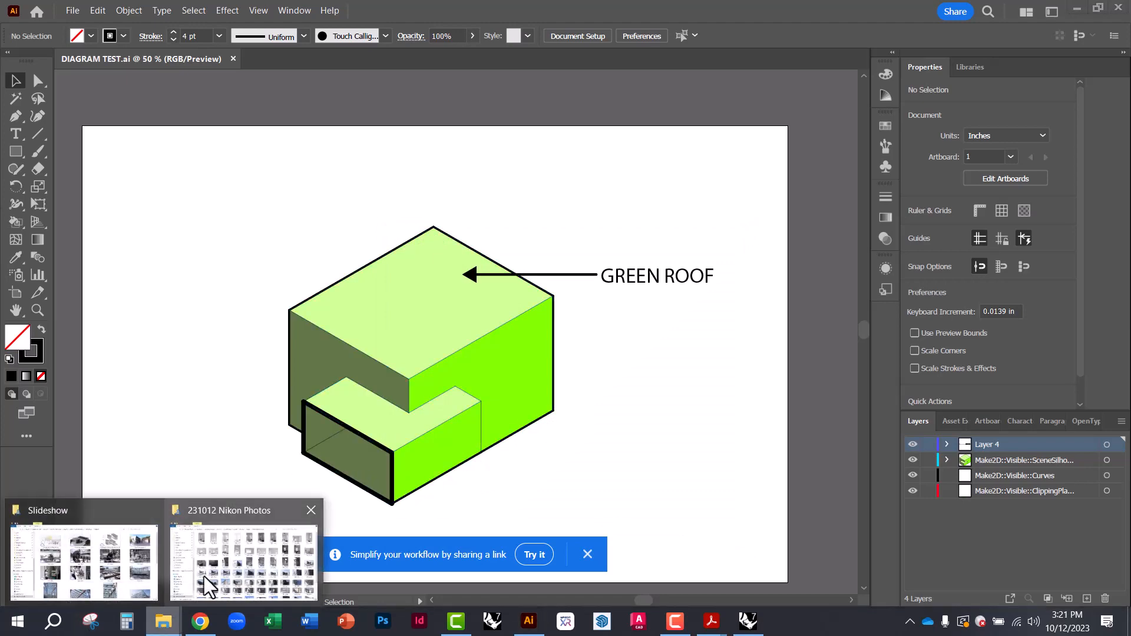
pyautogui.click(121, 560)
pyautogui.scroll(3, 118, 182)
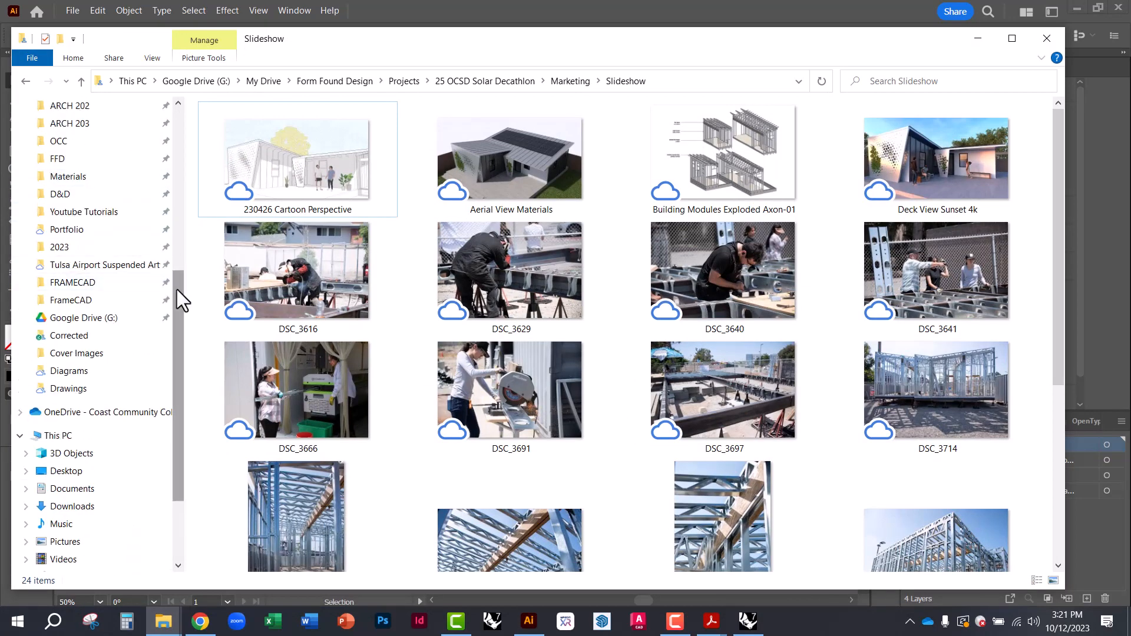
pyautogui.moveTo(177, 289); pyautogui.dragTo(108, 135)
pyautogui.click(100, 137)
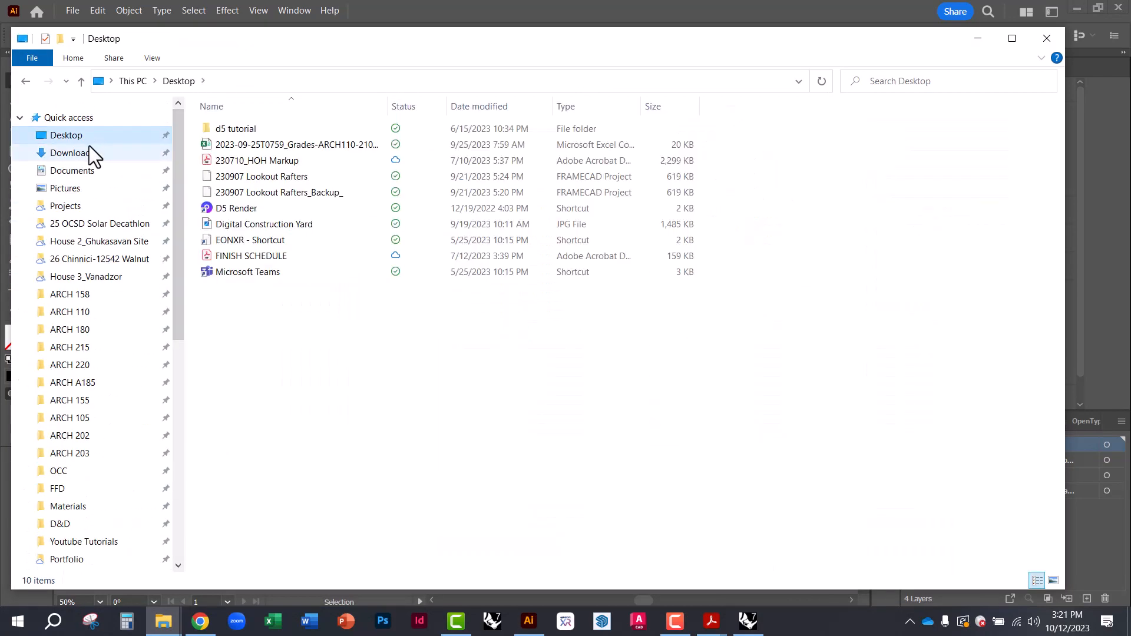
pyautogui.click(89, 152)
pyautogui.doubleClick(251, 149)
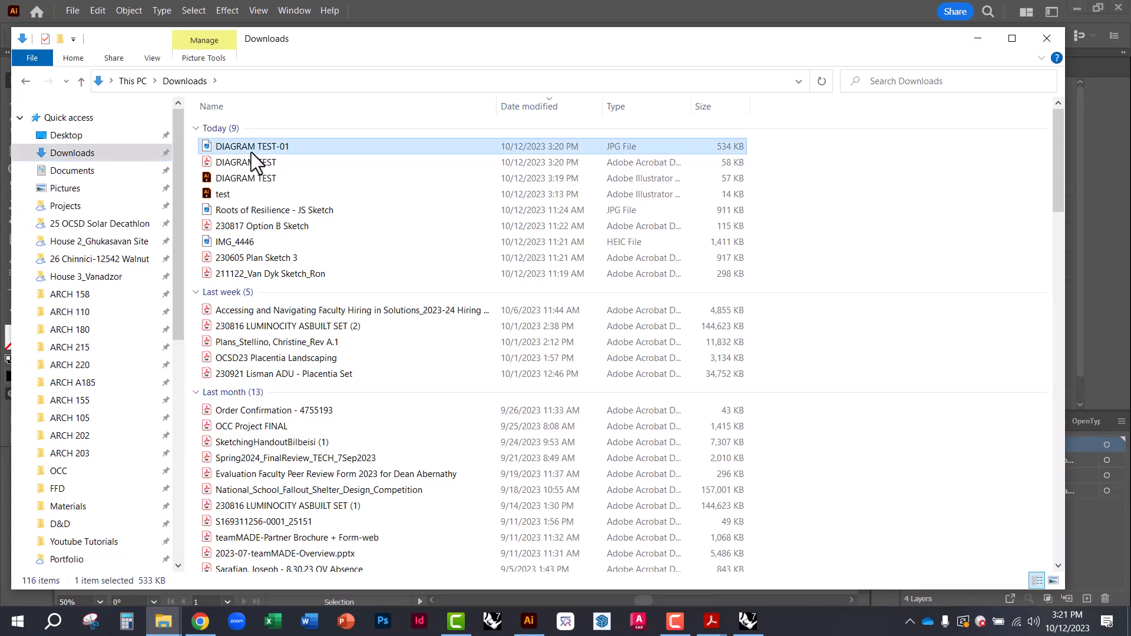
# - Examine the exported JPEG's line weights, face colors, arrow and GREEN ROOF label up close
pyautogui.keyDown('ctrl'); pyautogui.scroll(5, 723, 245); pyautogui.keyUp('ctrl')
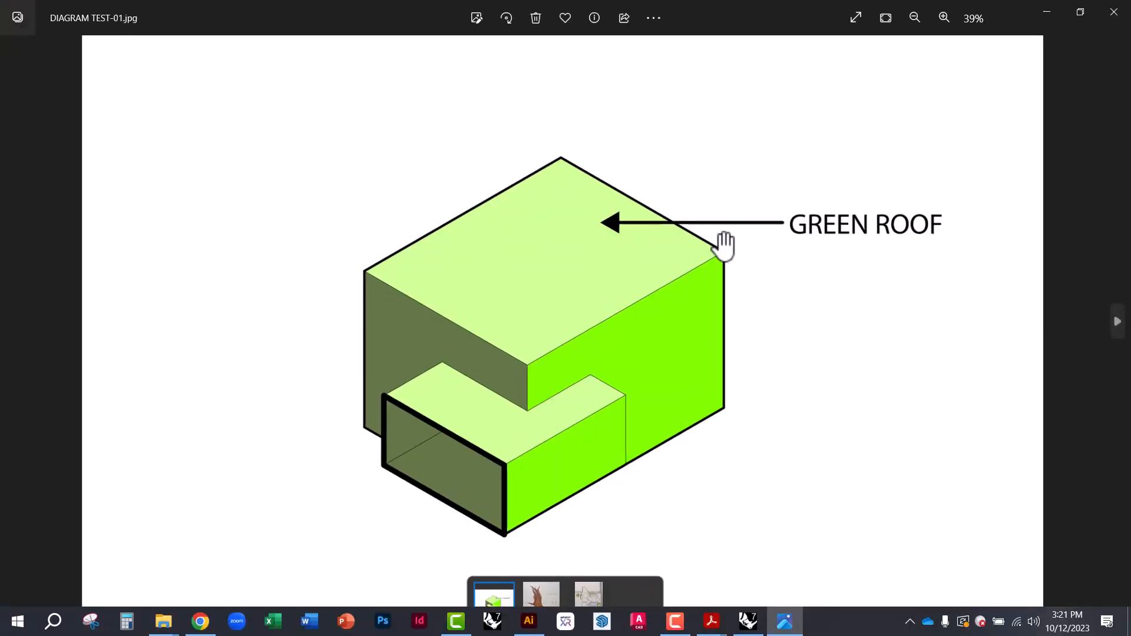
pyautogui.keyDown('ctrl'); pyautogui.scroll(-5, 404, 295); pyautogui.keyUp('ctrl')
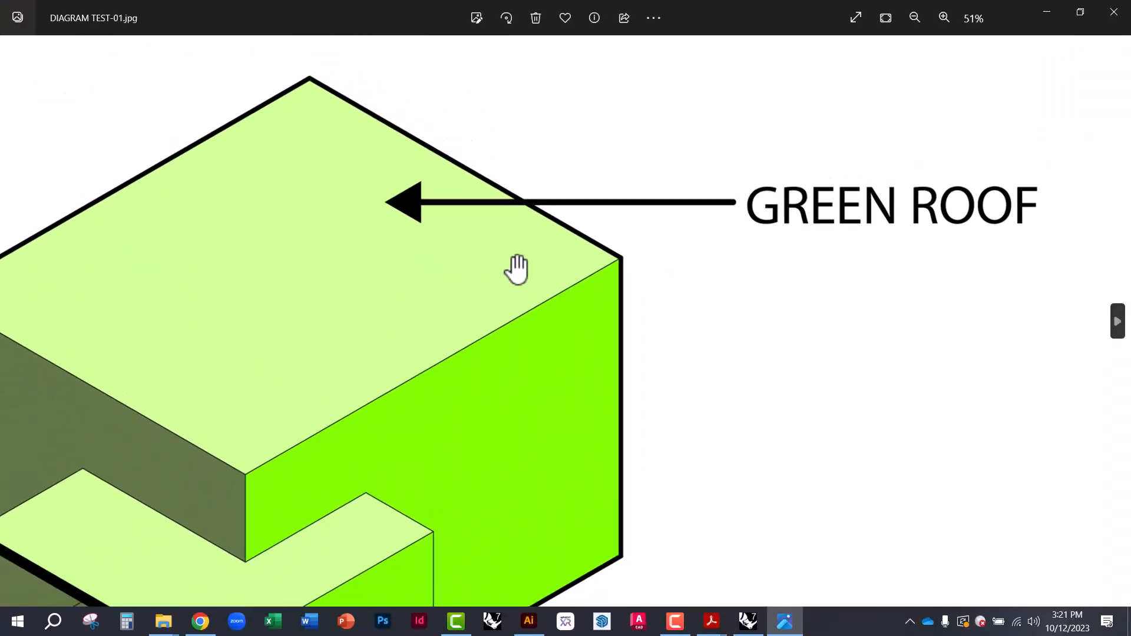
pyautogui.keyDown('ctrl'); pyautogui.scroll(2, 705, 317); pyautogui.keyUp('ctrl')
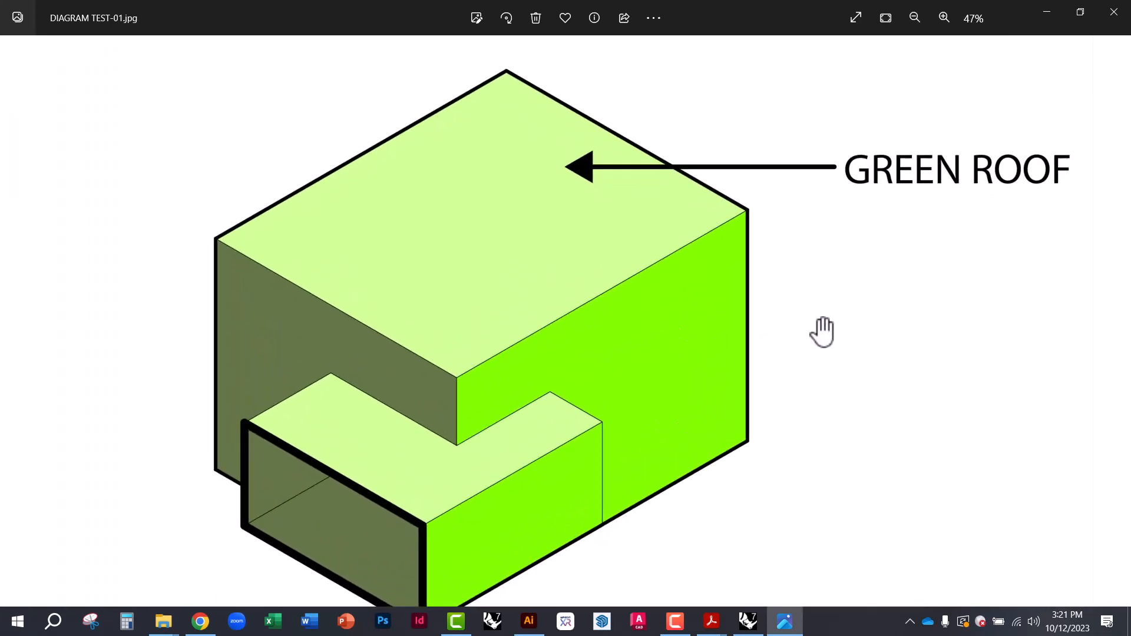
pyautogui.moveTo(564, 360); pyautogui.dragTo(422, 381)
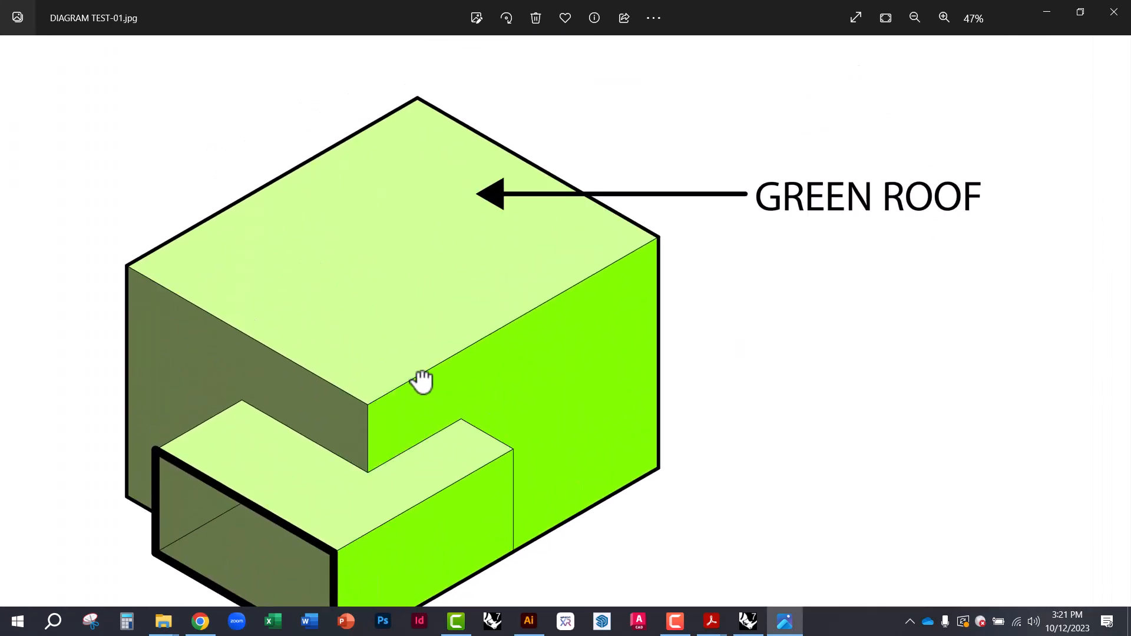
pyautogui.scroll(5, 422, 371)
pyautogui.scroll(-7, 427, 472)
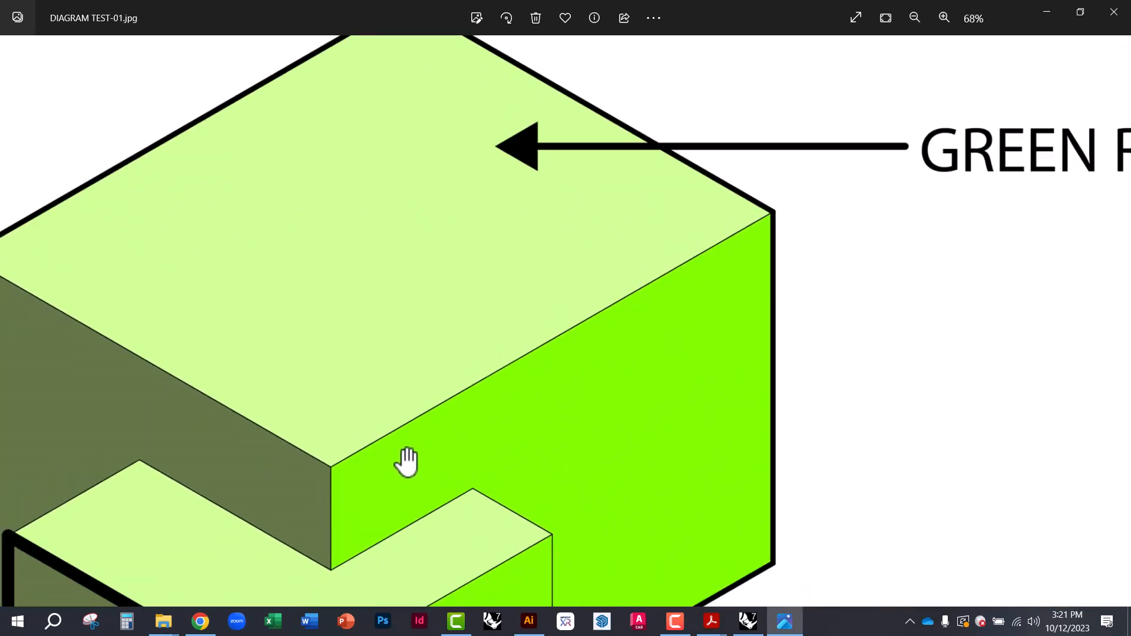